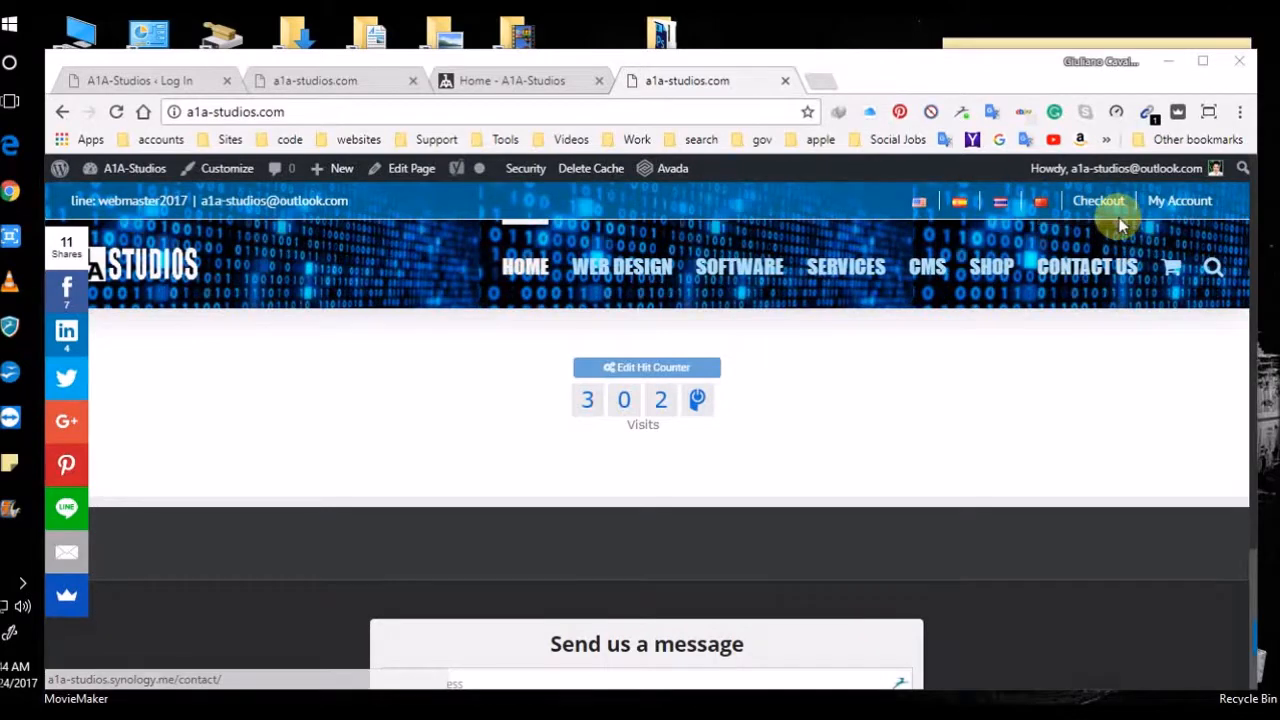
Step: Log out of the website through the account options on the a1a-studios.com page
{"action": "mouse_move", "coordinate": [1209, 216]}
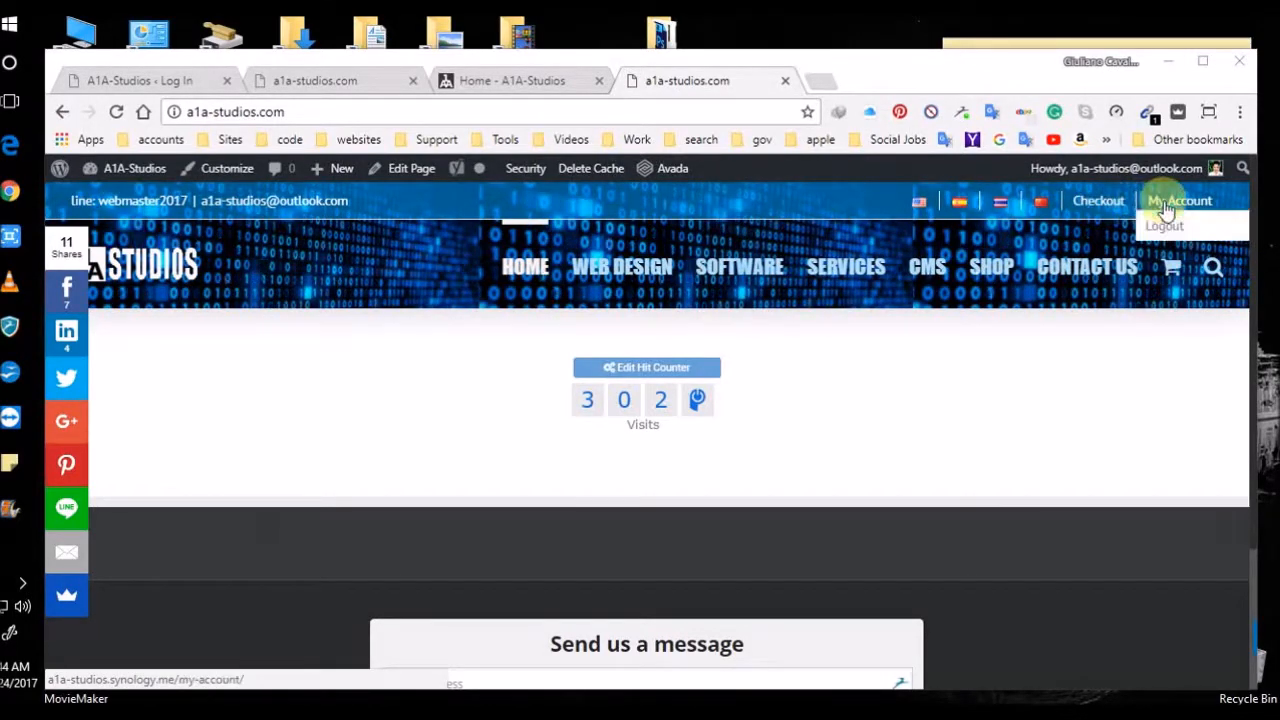
{"action": "mouse_move", "coordinate": [1160, 207]}
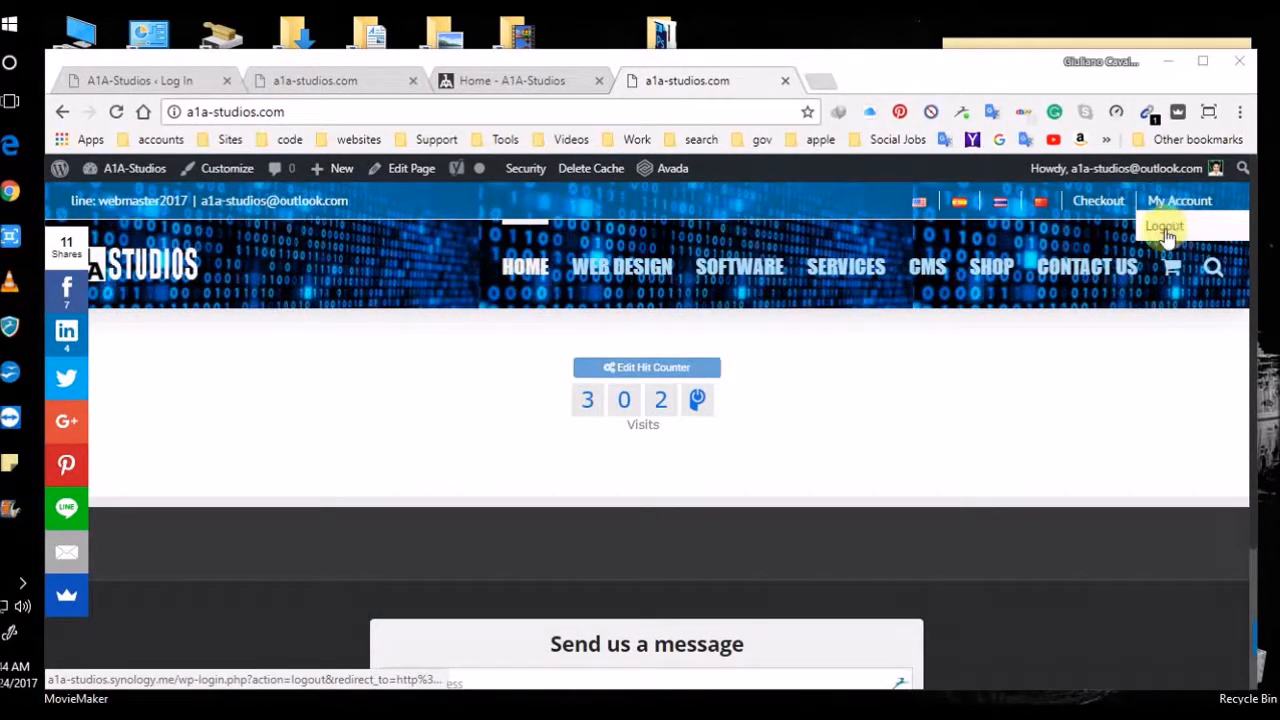
{"action": "left_click", "coordinate": [1168, 230]}
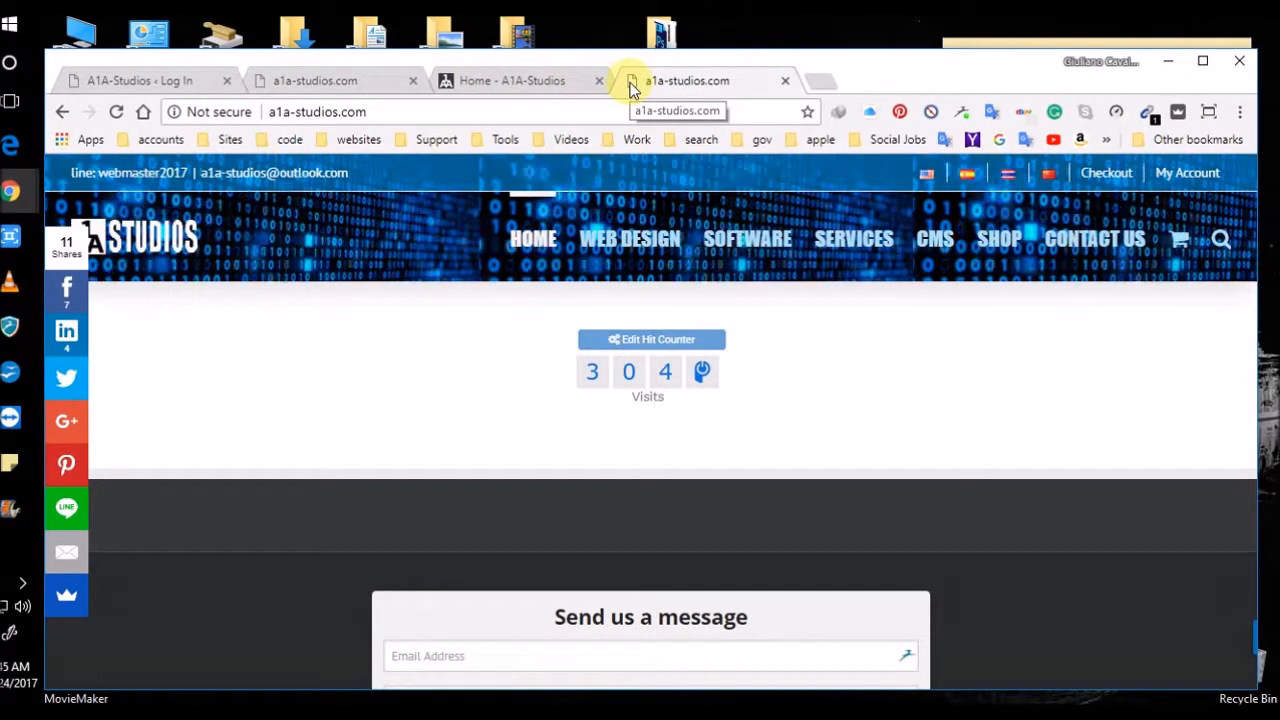
Step: Compare the open a1a-studios.com and a1a-studios.synology.me pages, and view the synology.me home page in English and Spanish
{"action": "left_click", "coordinate": [471, 80]}
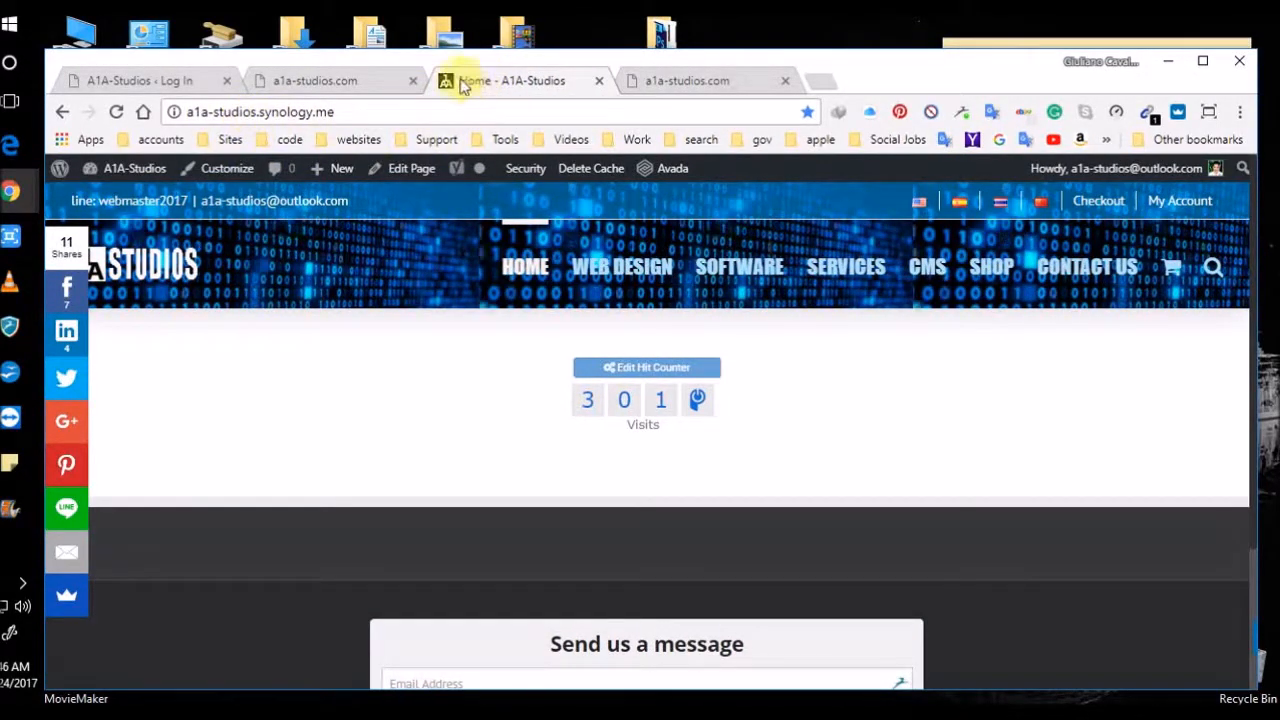
{"action": "left_click", "coordinate": [641, 80]}
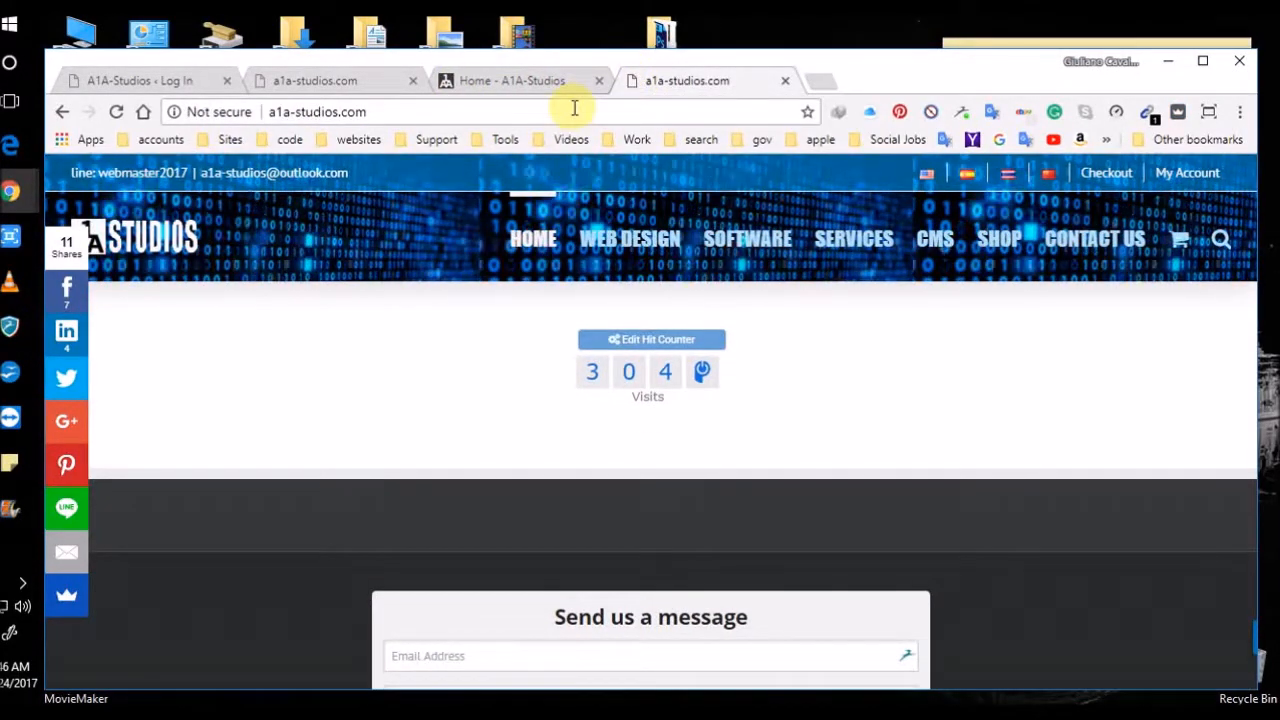
{"action": "left_click", "coordinate": [485, 79]}
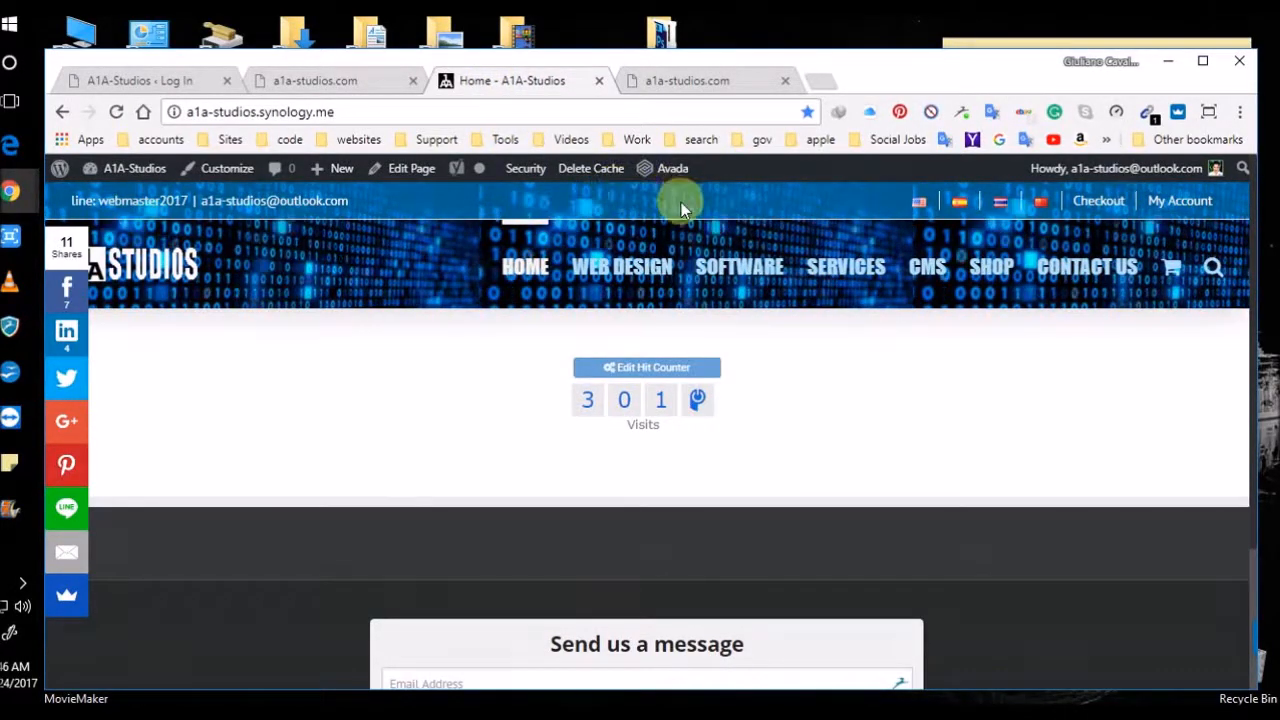
{"action": "left_click", "coordinate": [917, 206]}
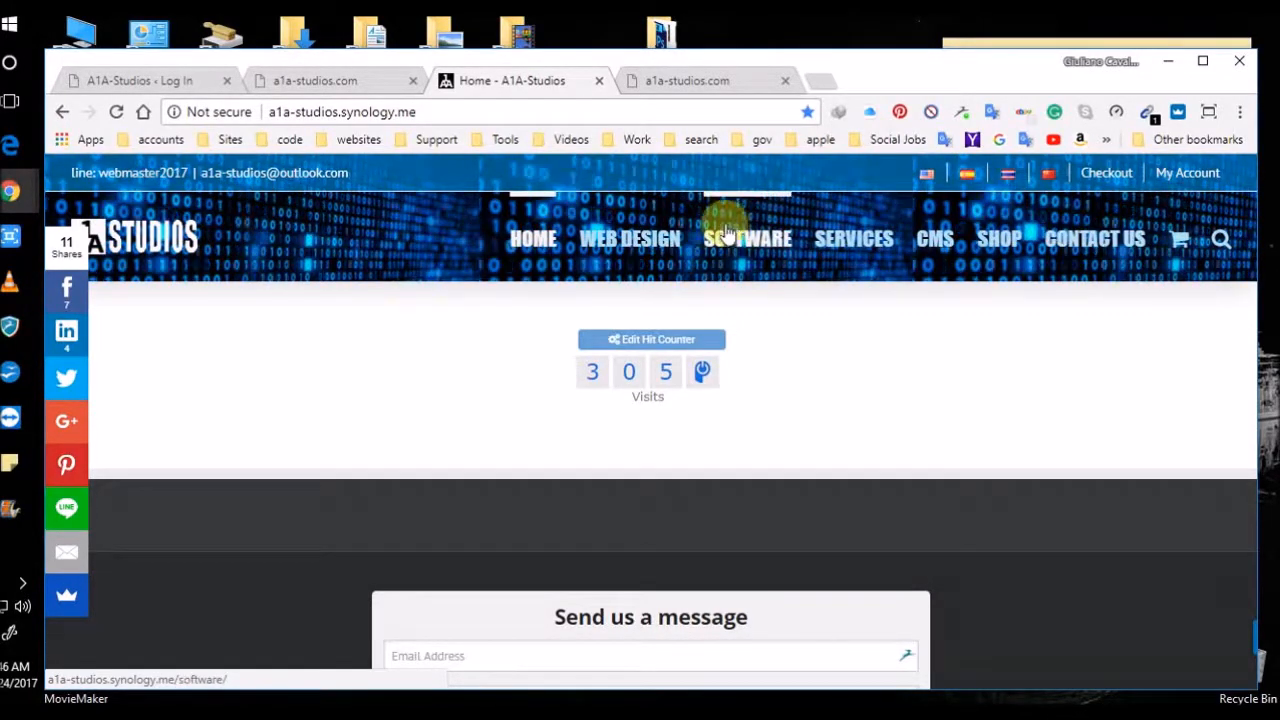
{"action": "left_click", "coordinate": [967, 176]}
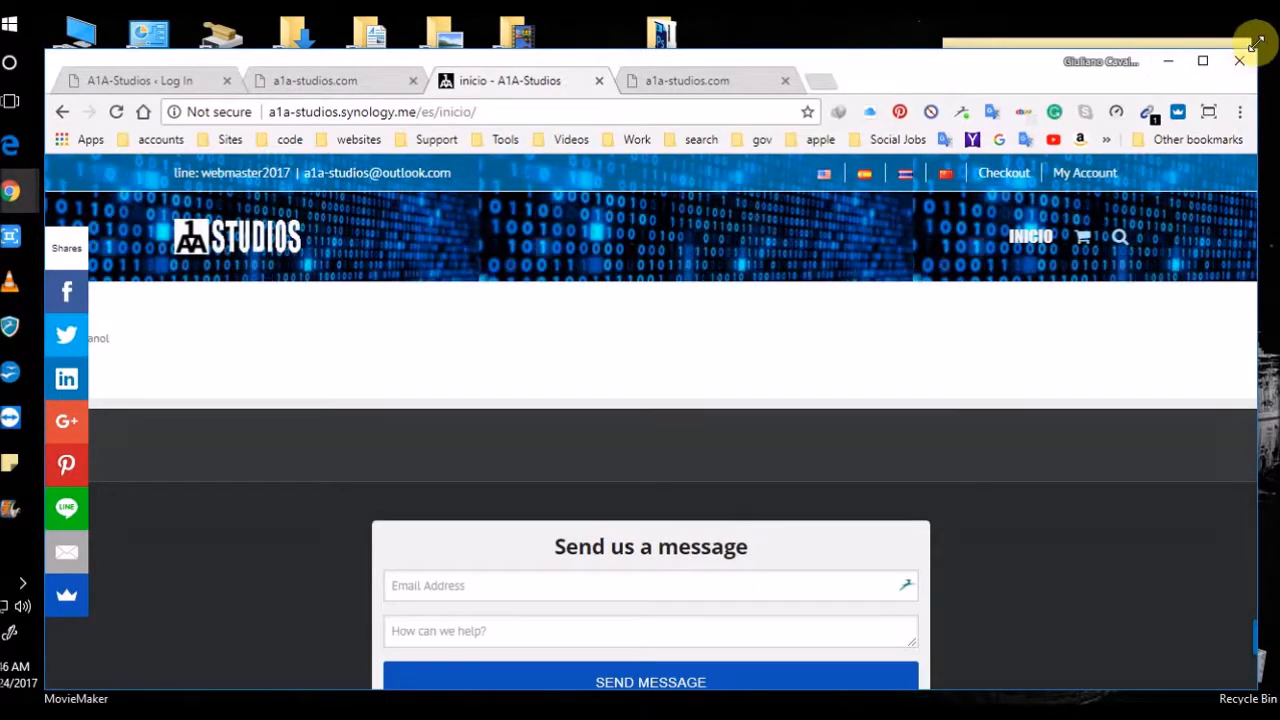
Step: Enlarge the browser window and view the Thai and Chinese versions of the home page
{"action": "left_click_drag", "start_coordinate": [1262, 48], "coordinate": [1275, 20]}
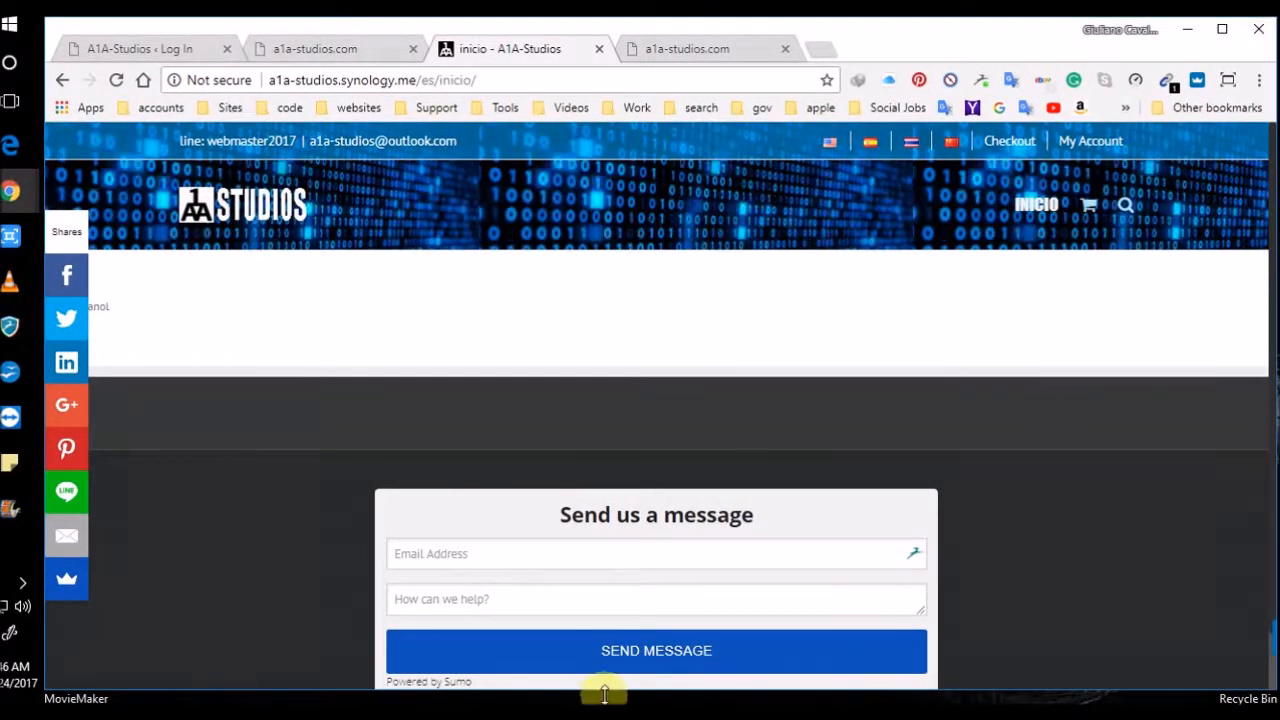
{"action": "left_click_drag", "start_coordinate": [605, 689], "coordinate": [604, 703]}
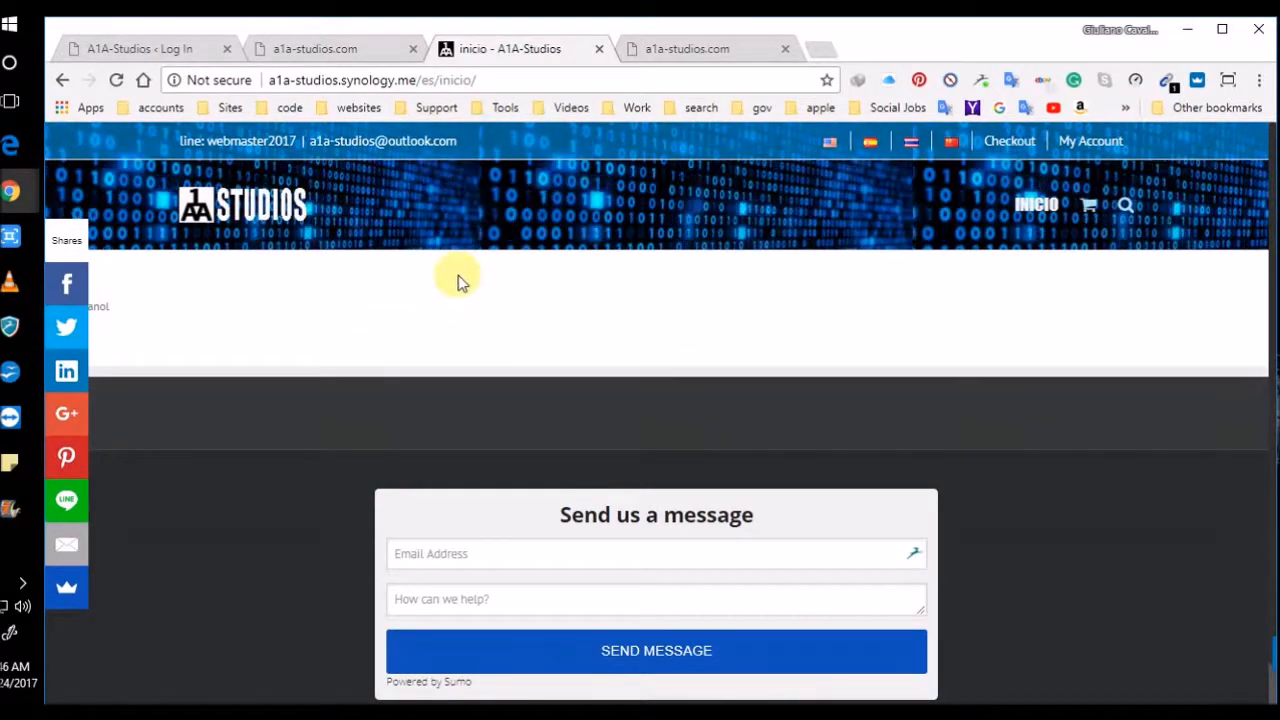
{"action": "left_click", "coordinate": [911, 142]}
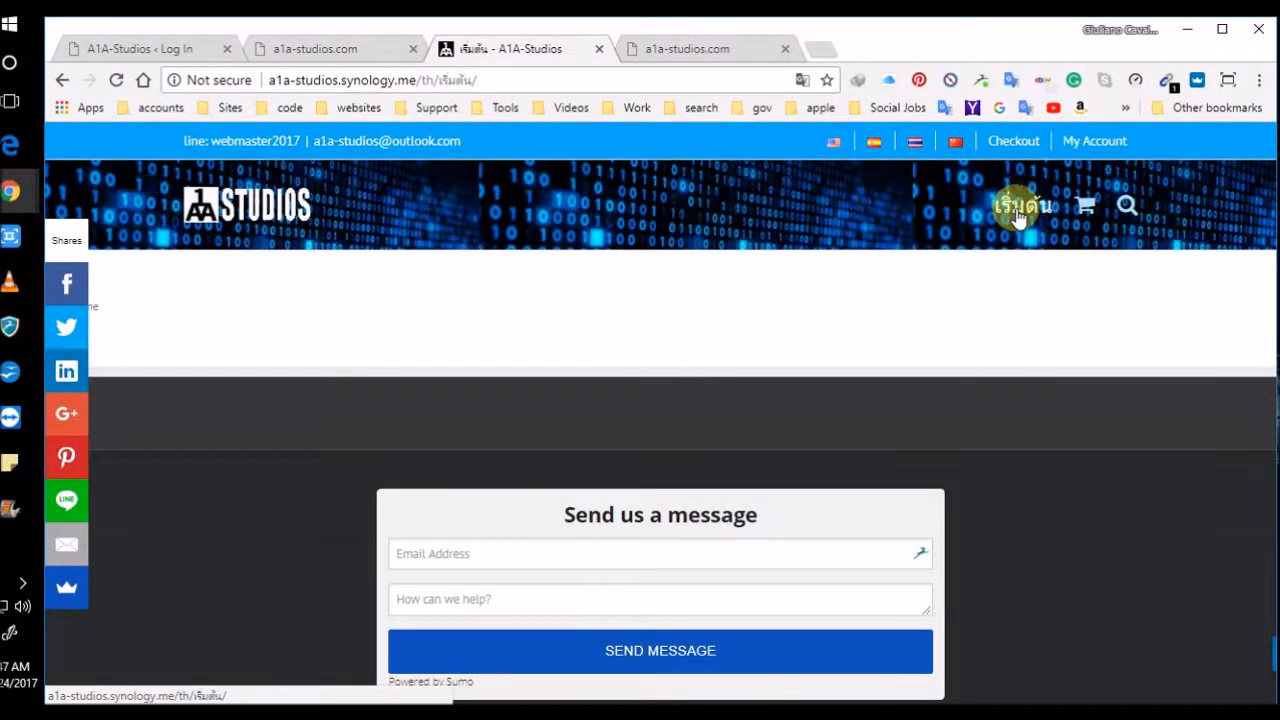
{"action": "left_click", "coordinate": [953, 141]}
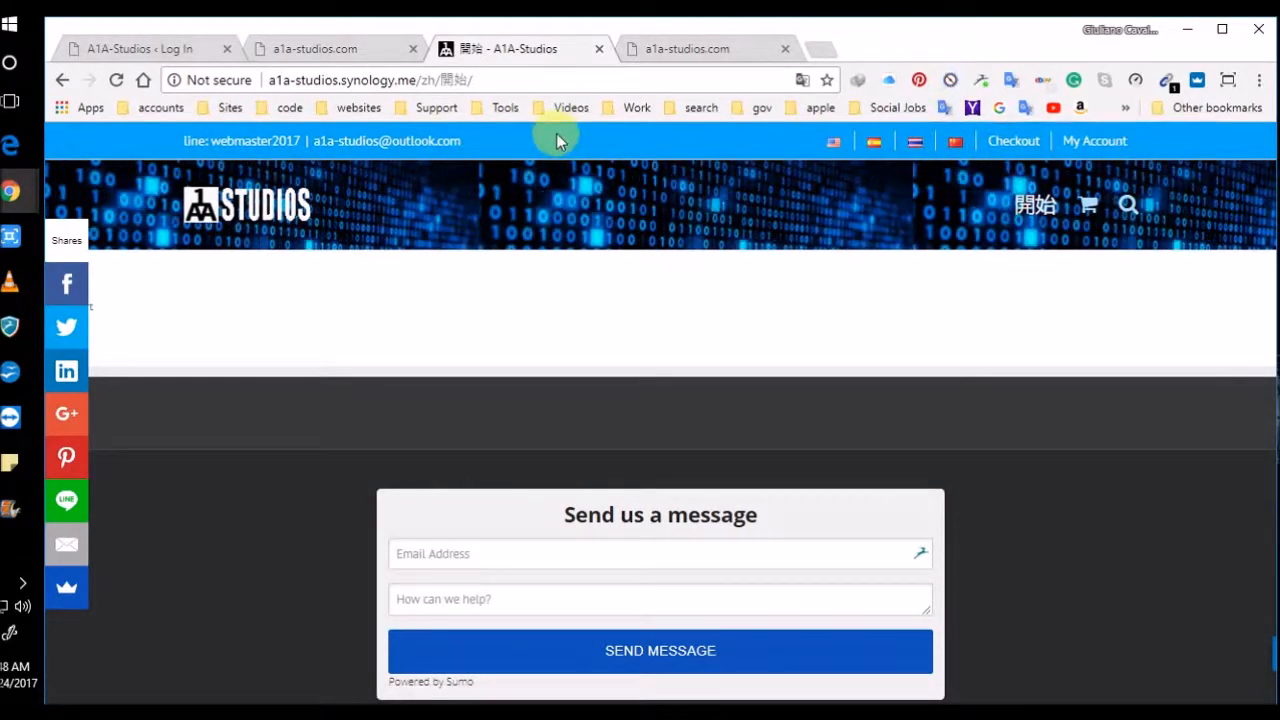
Step: Compare the two domains' pages again and check the synology.me page address in Thai, Spanish and English
{"action": "left_click", "coordinate": [700, 48]}
{"action": "left_click", "coordinate": [532, 48]}
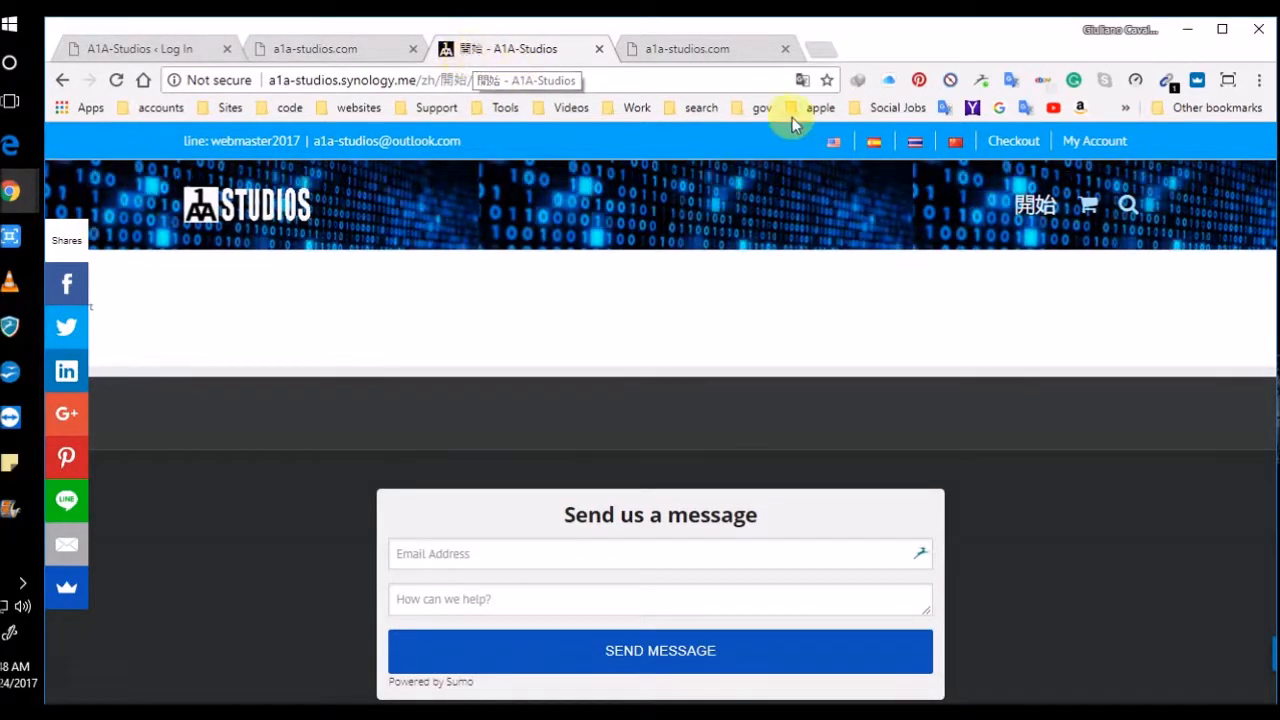
{"action": "left_click", "coordinate": [916, 142]}
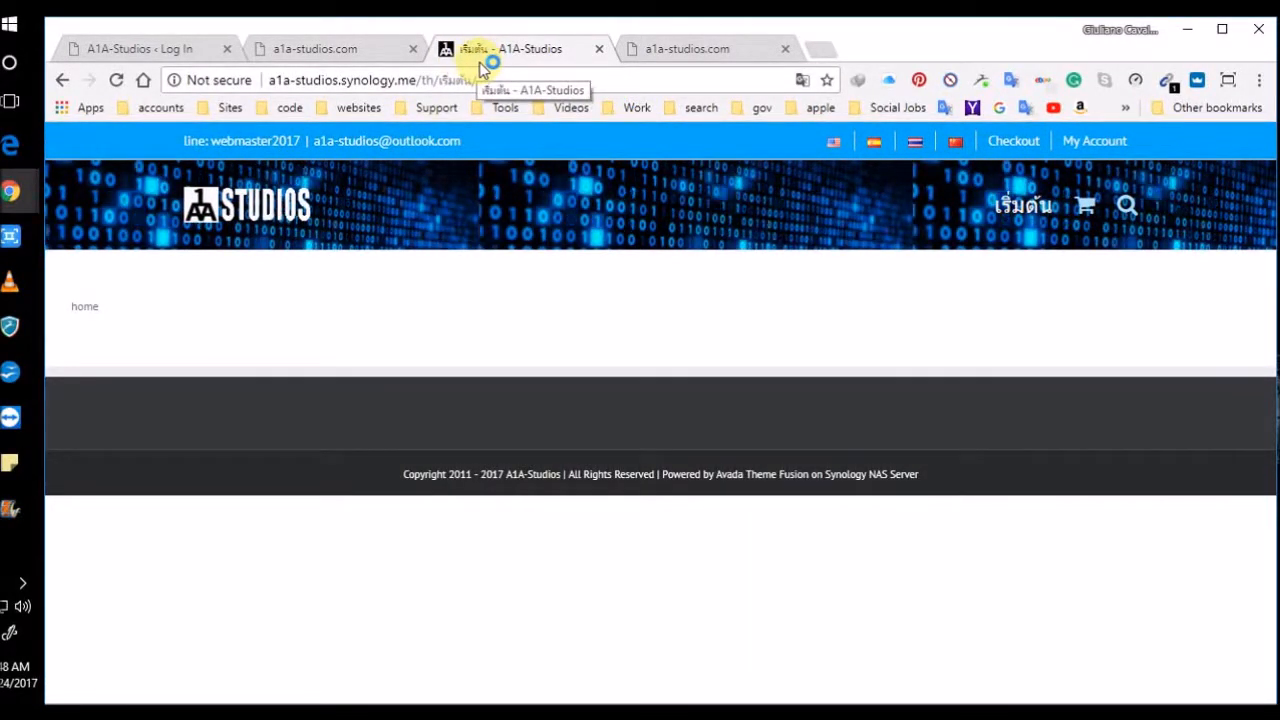
{"action": "left_click", "coordinate": [873, 142]}
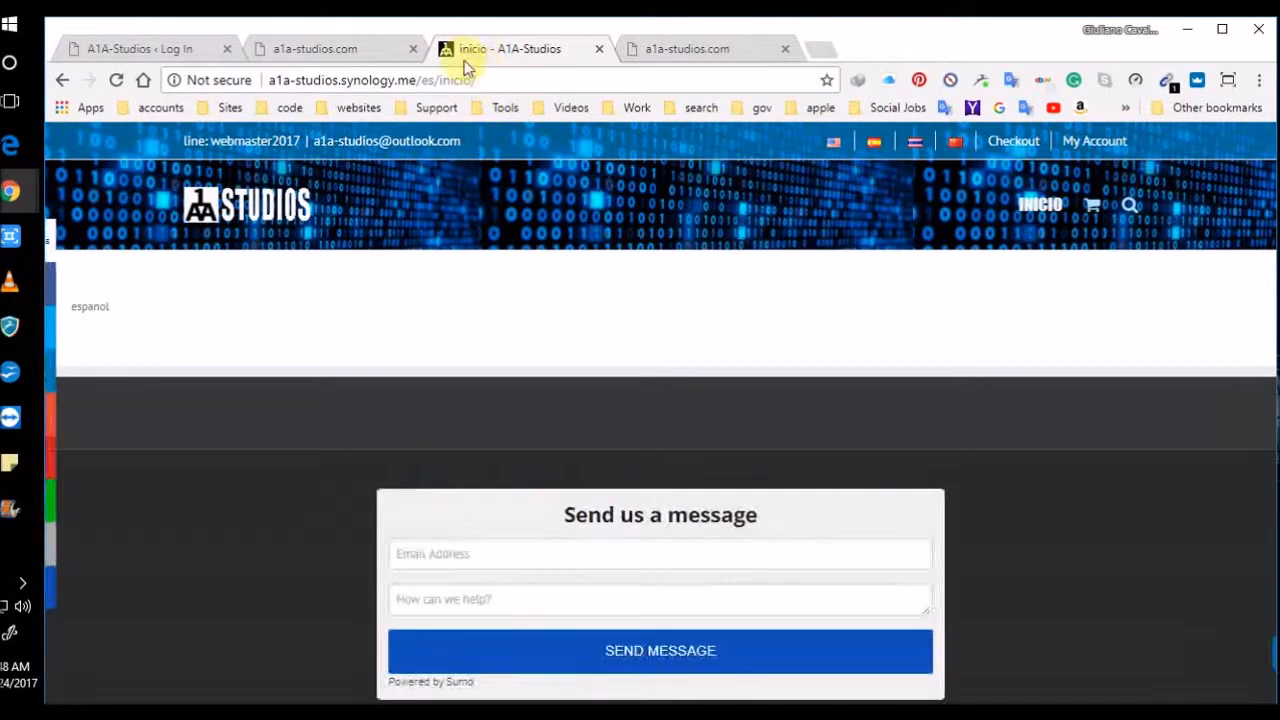
{"action": "left_click", "coordinate": [836, 143]}
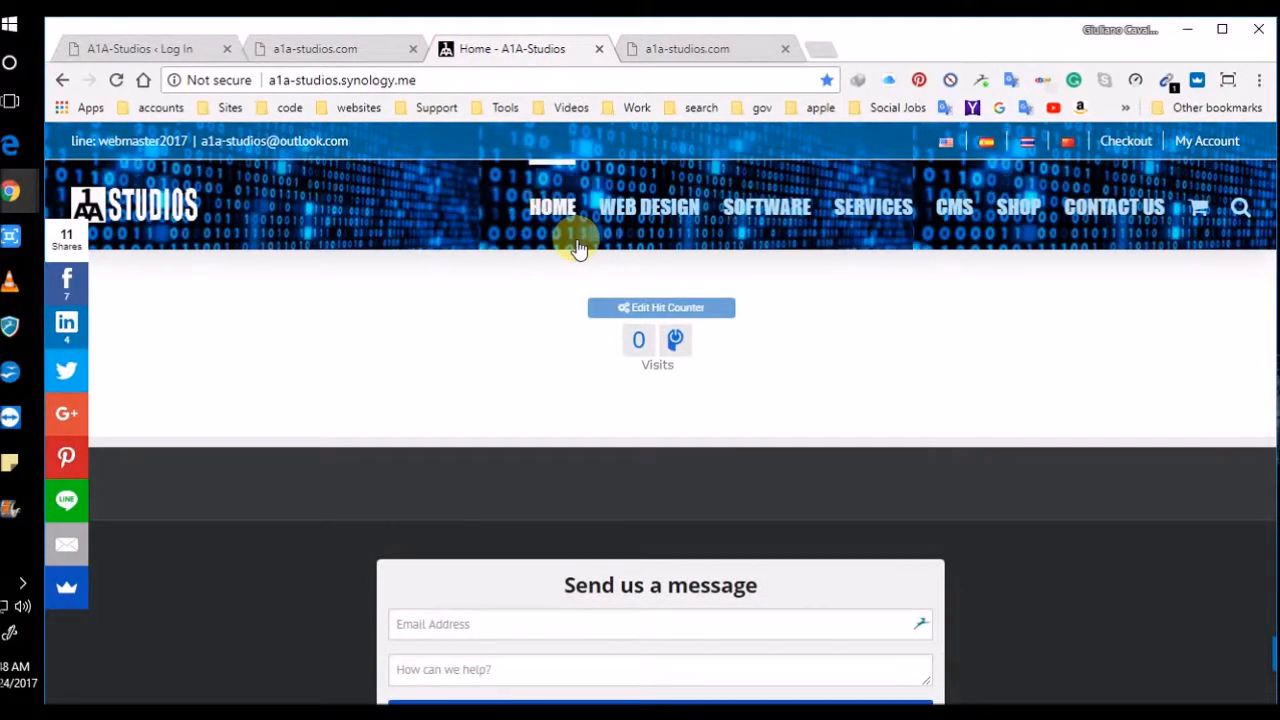
Step: Open the WordPress admin dashboard at a1a-studios.synology.me/wp-admin
{"action": "left_click", "coordinate": [160, 108]}
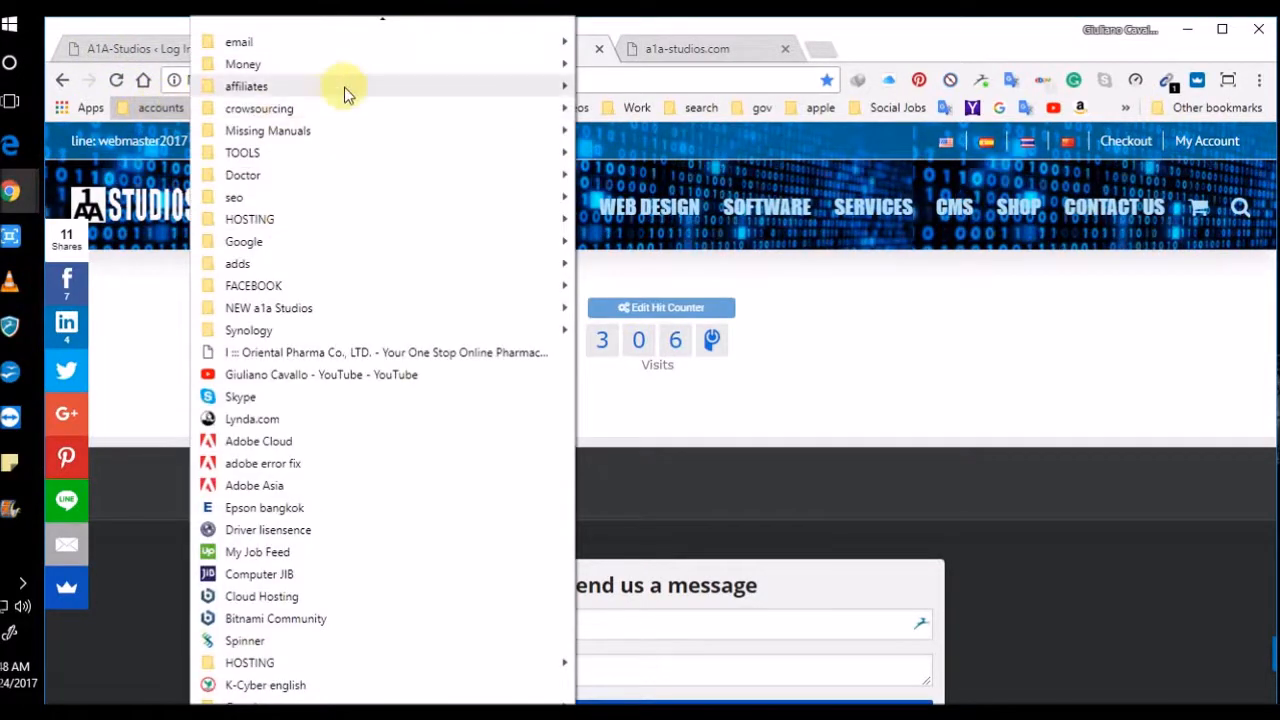
{"action": "left_click", "coordinate": [829, 323]}
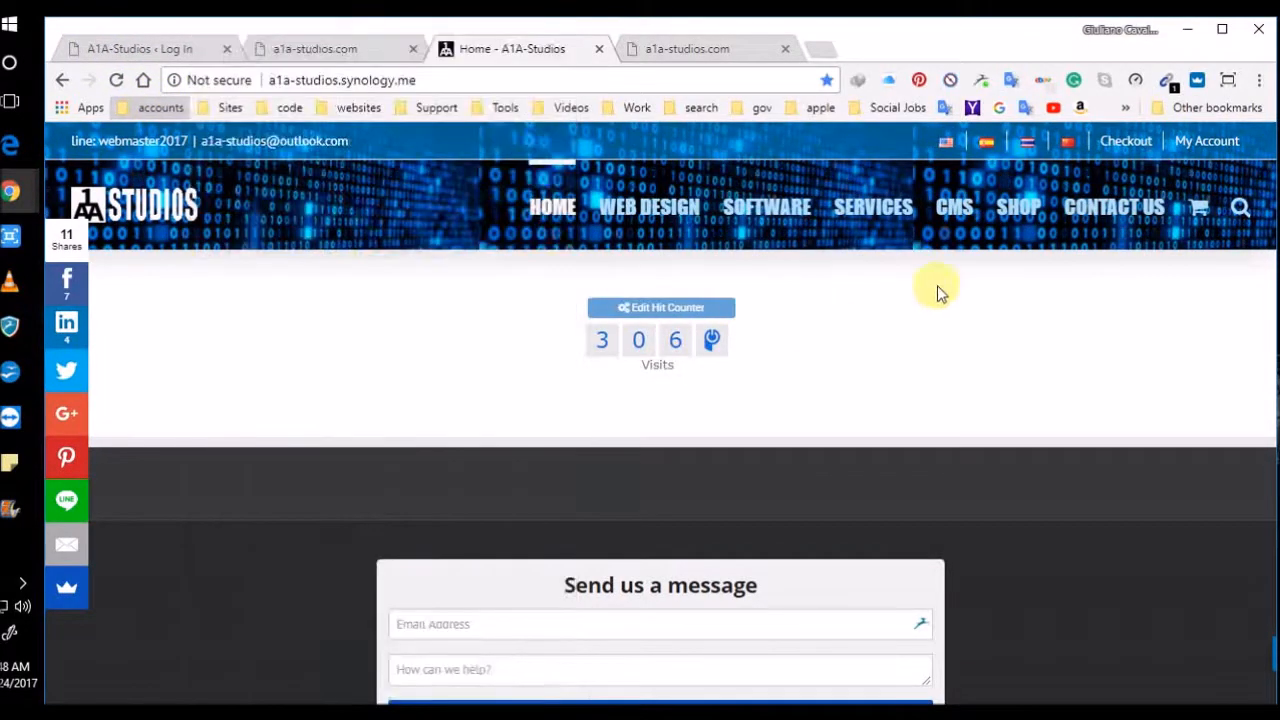
{"action": "left_click", "coordinate": [426, 78]}
{"action": "left_click", "coordinate": [426, 78]}
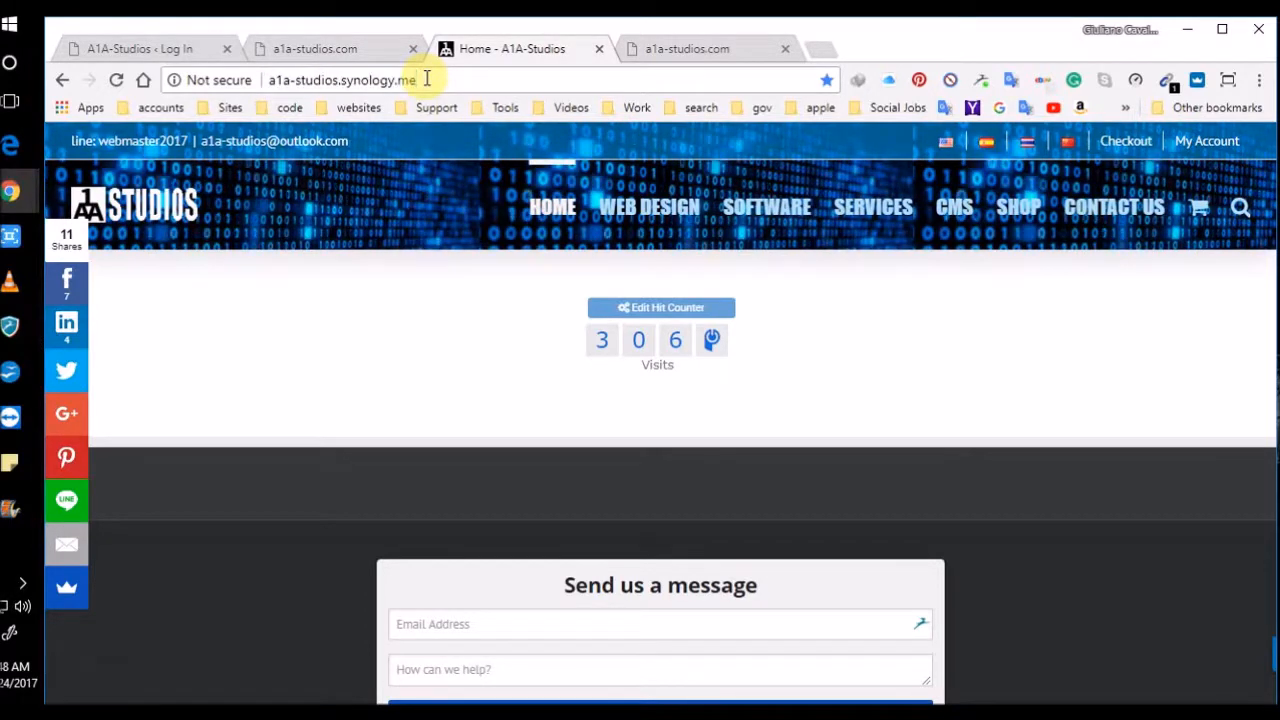
{"action": "type", "text": "?"}
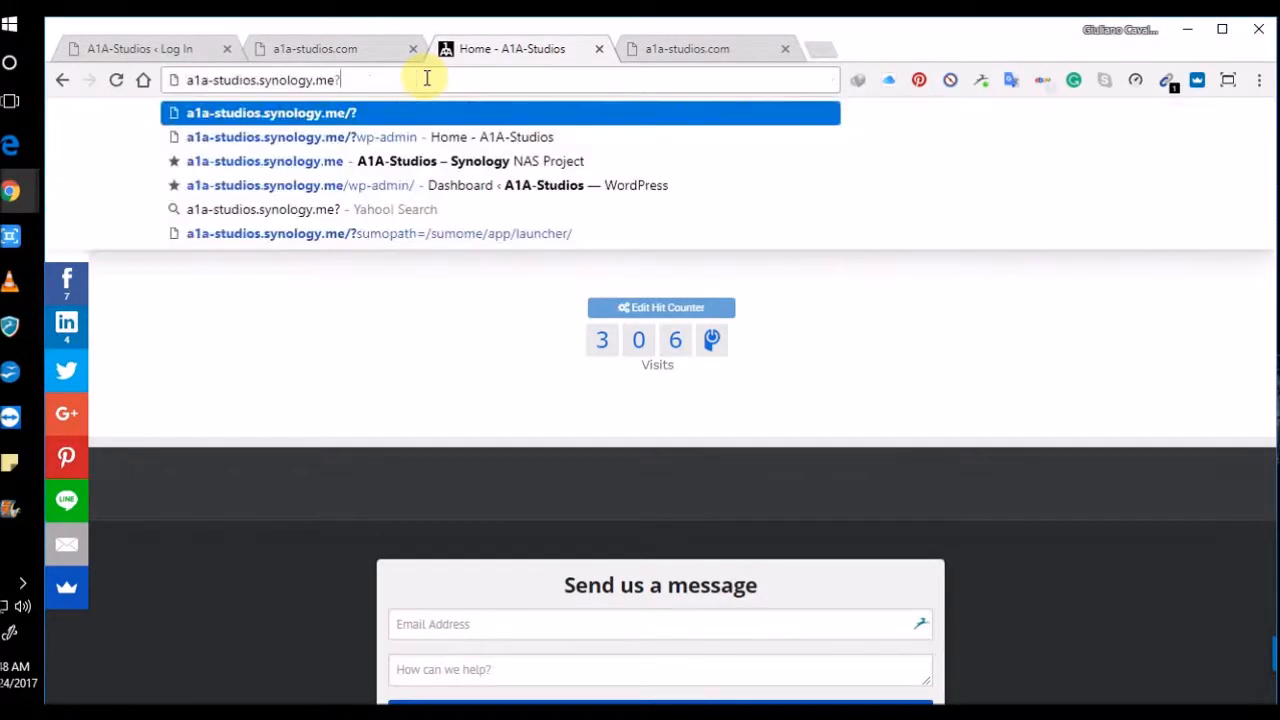
{"action": "key", "text": "BackSpace"}
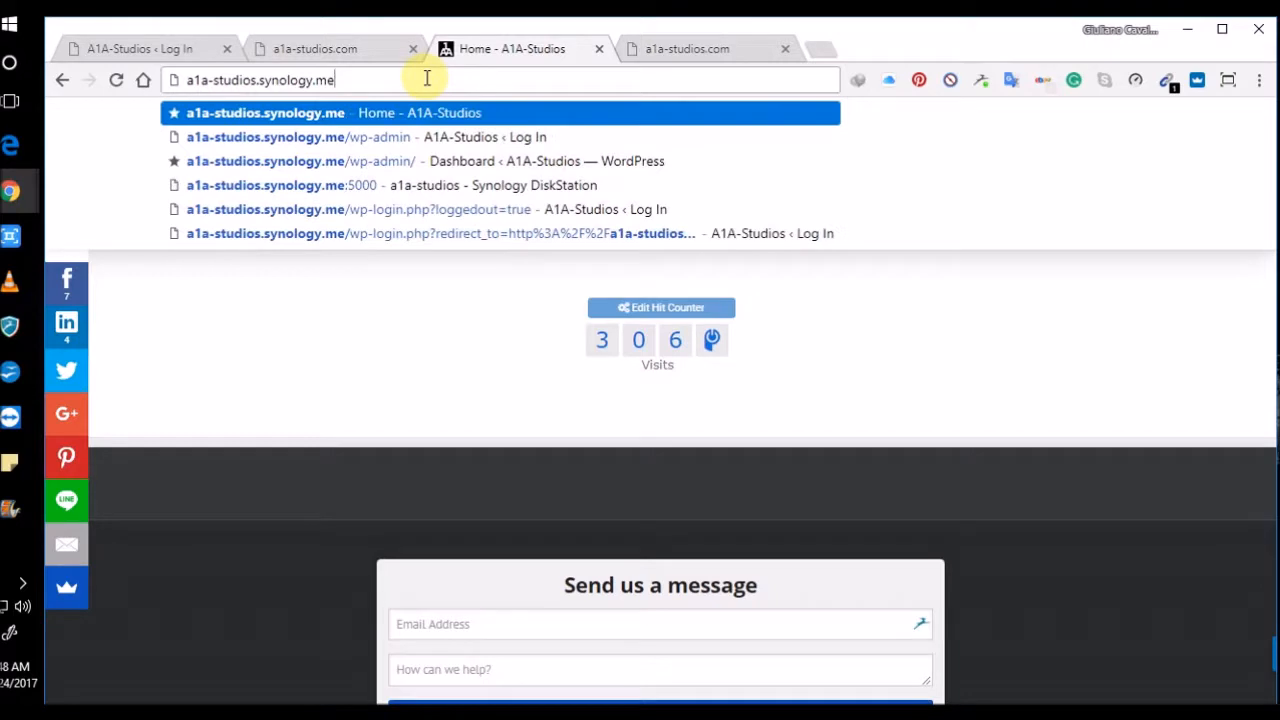
{"action": "type", "text": "/wp-admin"}
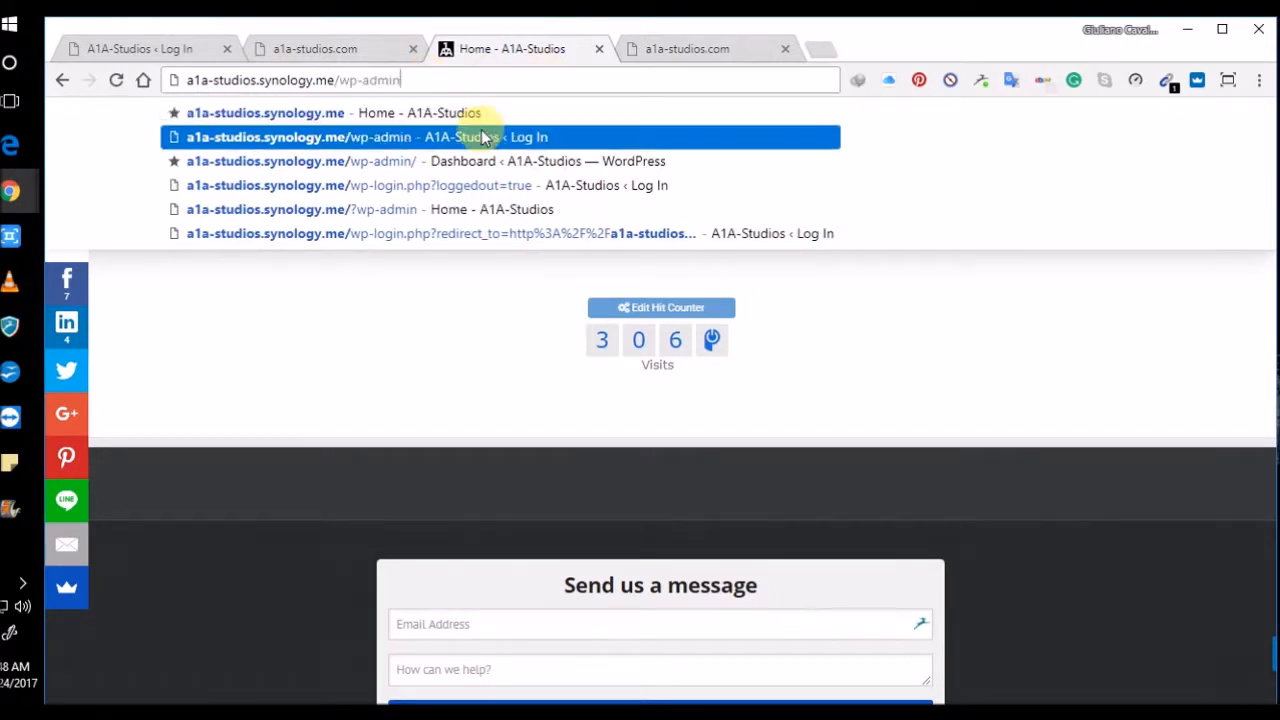
{"action": "left_click", "coordinate": [470, 136]}
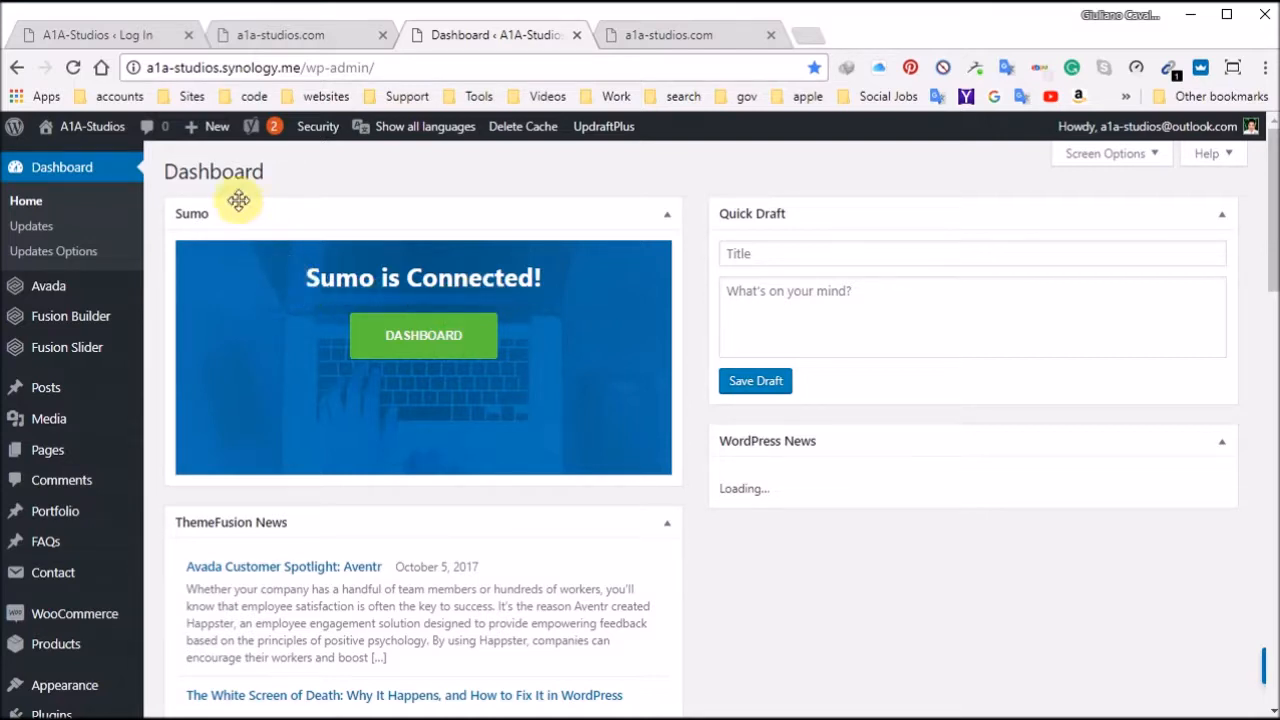
Step: View the Spanish version of the home page on the masked a1a-studios.com domain
{"action": "left_click", "coordinate": [682, 35]}
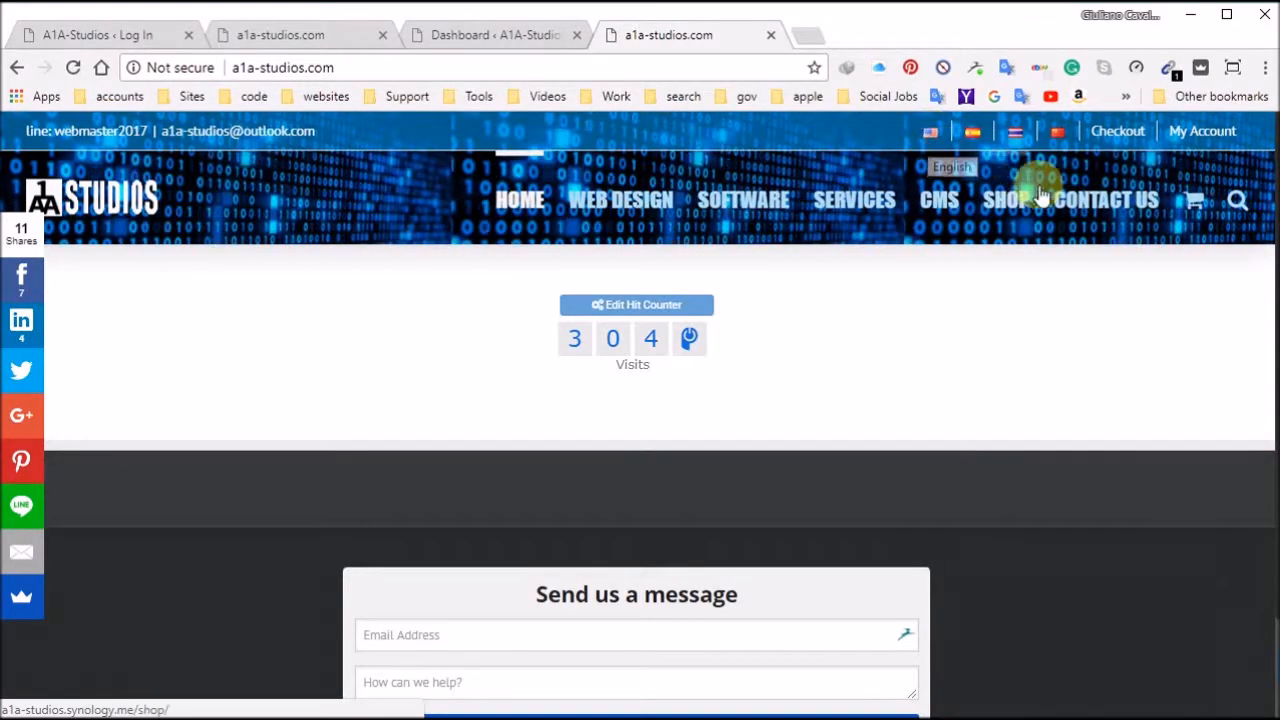
{"action": "left_click", "coordinate": [978, 138]}
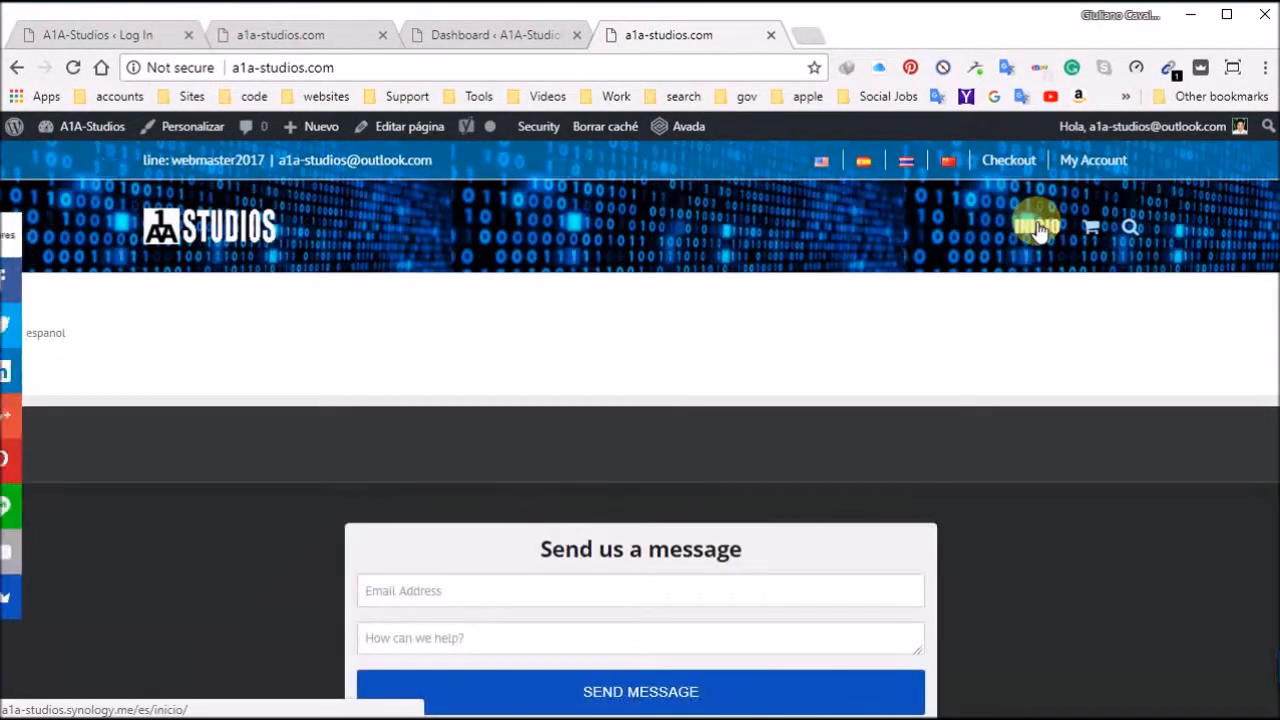
Step: Open the installed plugins list in the WordPress dashboard and locate the Polylang plugin
{"action": "left_click", "coordinate": [492, 37]}
{"action": "scroll", "coordinate": [80, 500], "scroll_direction": "down", "scroll_amount": 4}
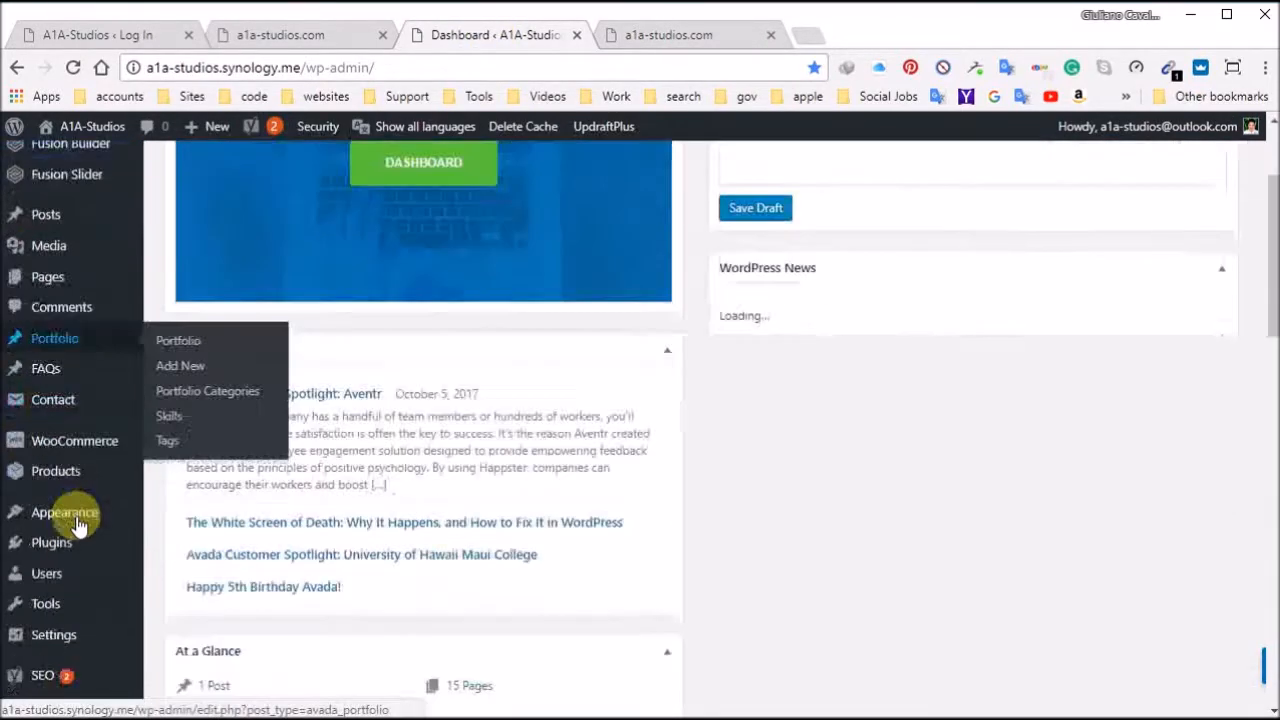
{"action": "mouse_move", "coordinate": [88, 444]}
{"action": "scroll", "coordinate": [88, 444], "scroll_direction": "down", "scroll_amount": 4}
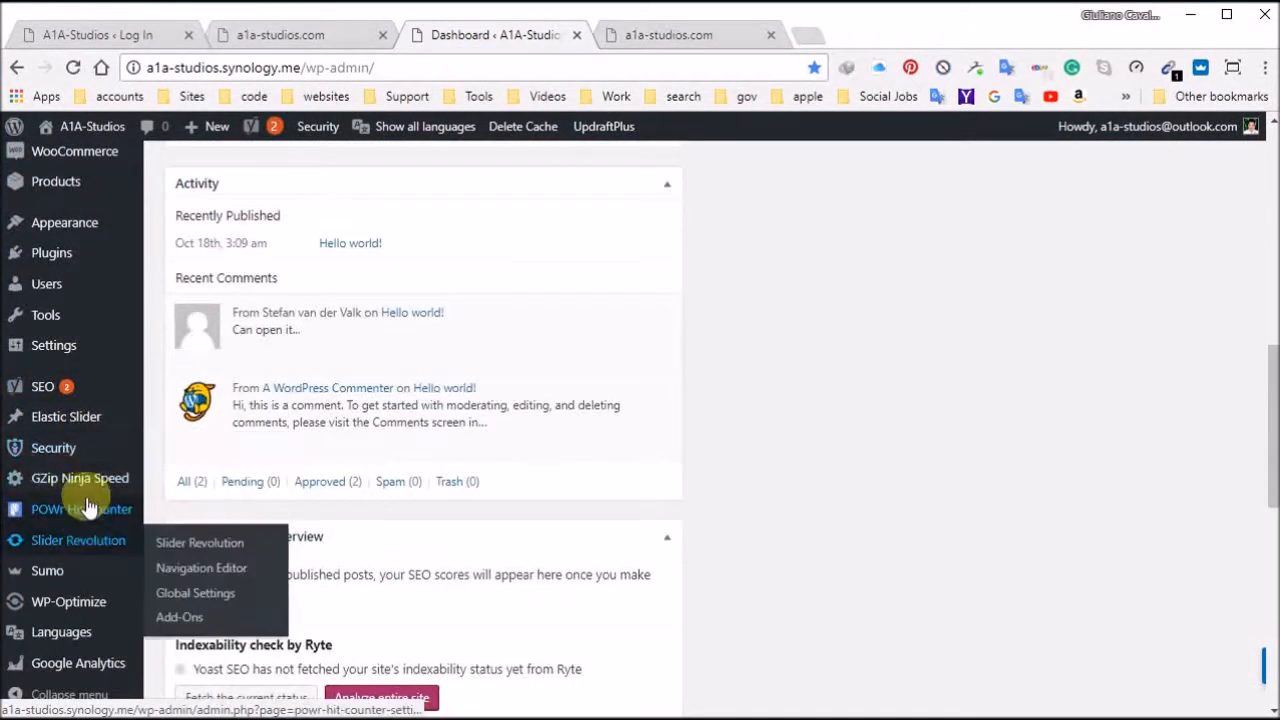
{"action": "mouse_move", "coordinate": [88, 626]}
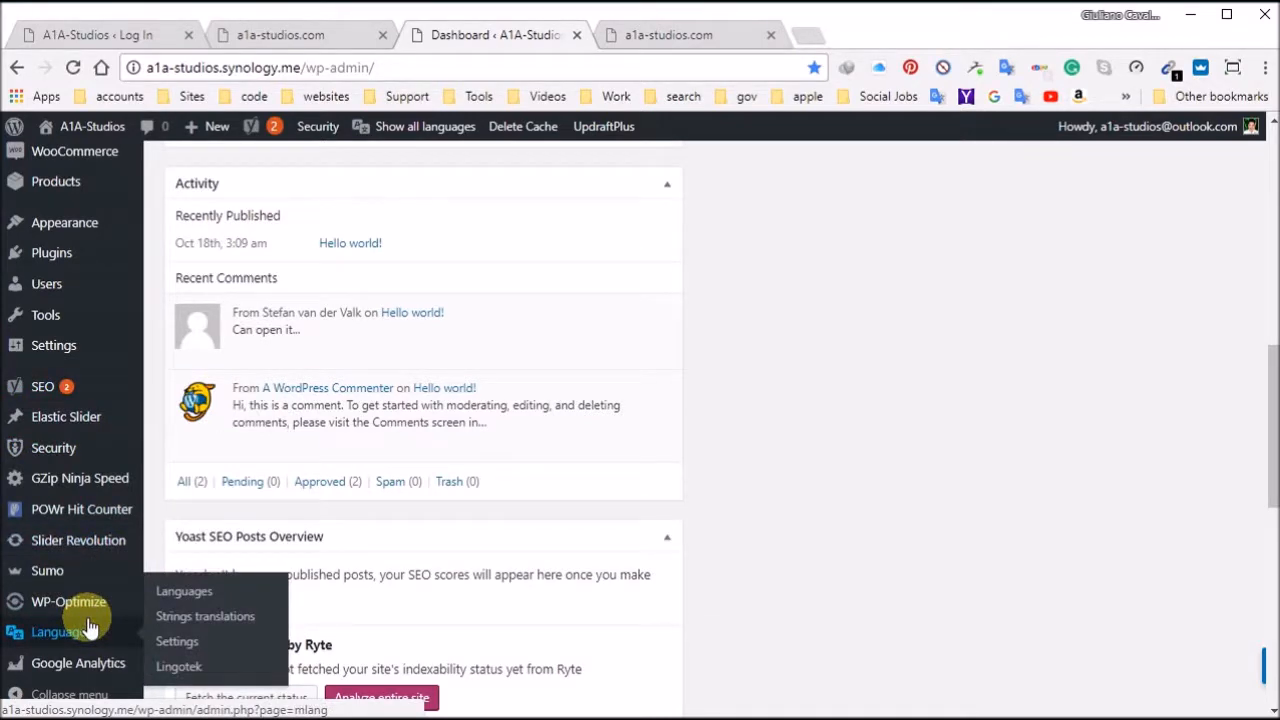
{"action": "mouse_move", "coordinate": [90, 262]}
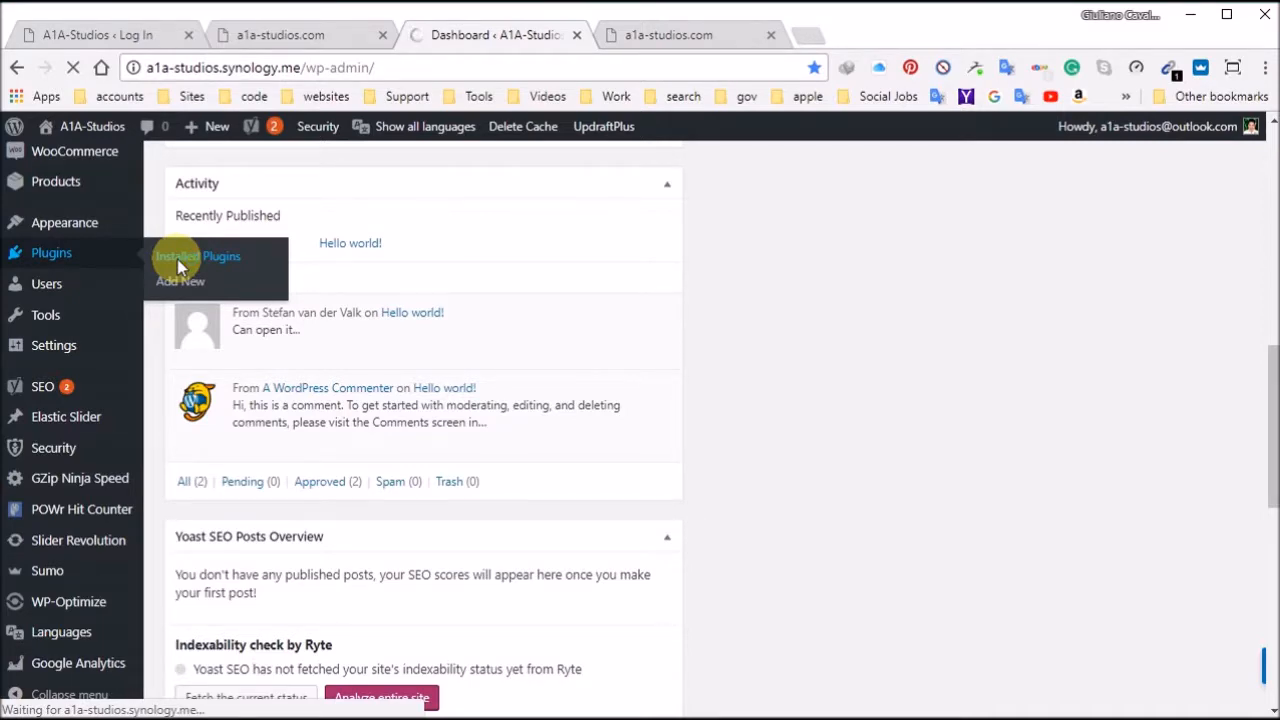
{"action": "scroll", "coordinate": [286, 509], "scroll_direction": "down", "scroll_amount": 10}
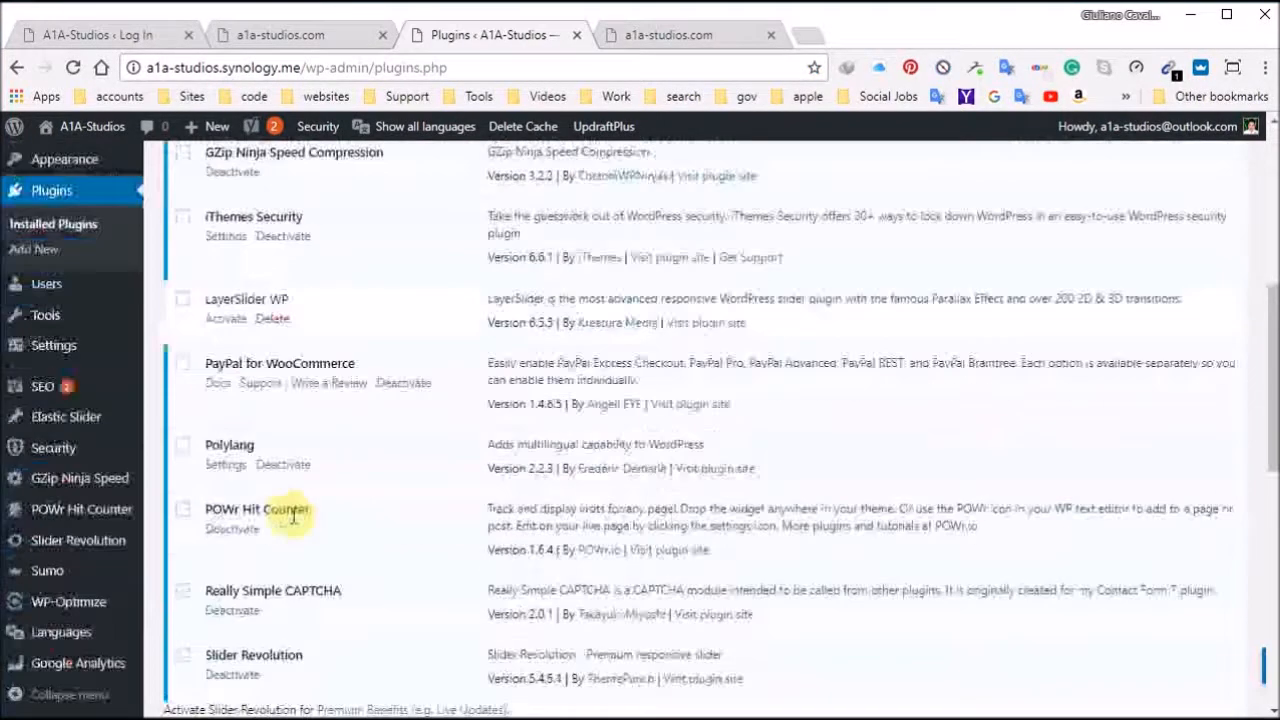
{"action": "scroll", "coordinate": [287, 535], "scroll_direction": "up", "scroll_amount": 4}
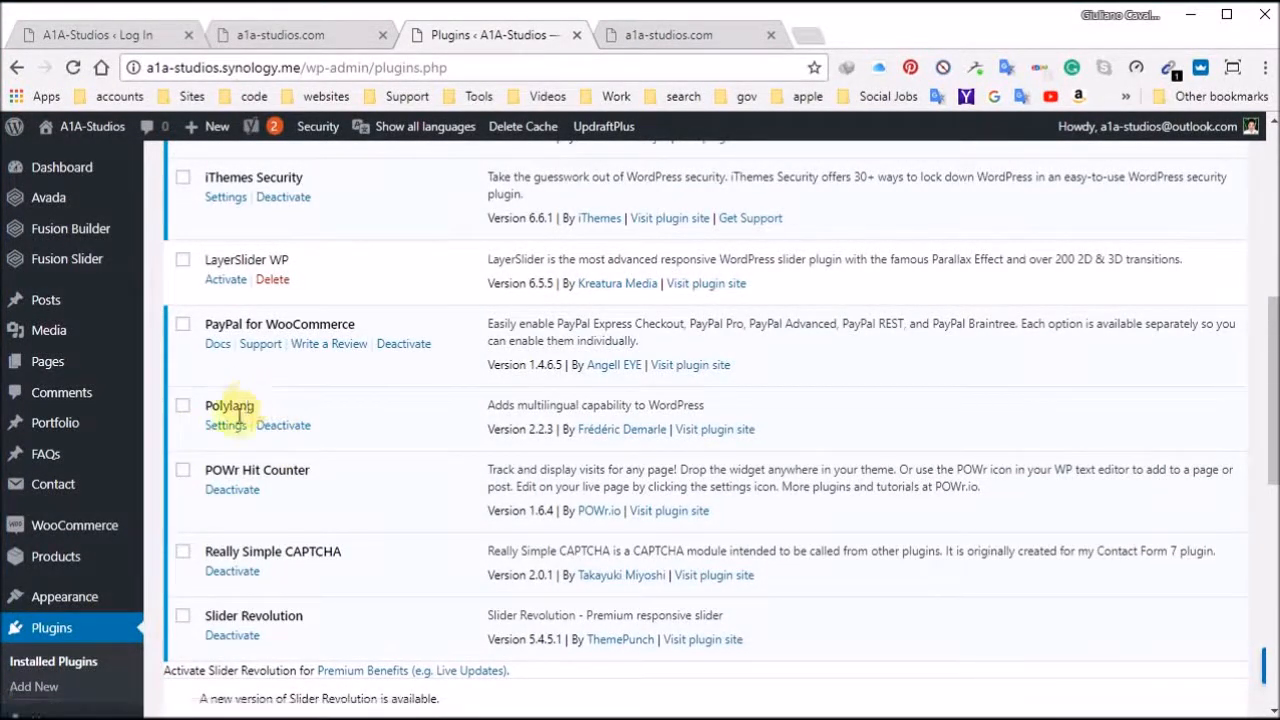
Step: Open the settings of the Languages section and review the available Polylang modules
{"action": "scroll", "coordinate": [100, 534], "scroll_direction": "down", "scroll_amount": 3}
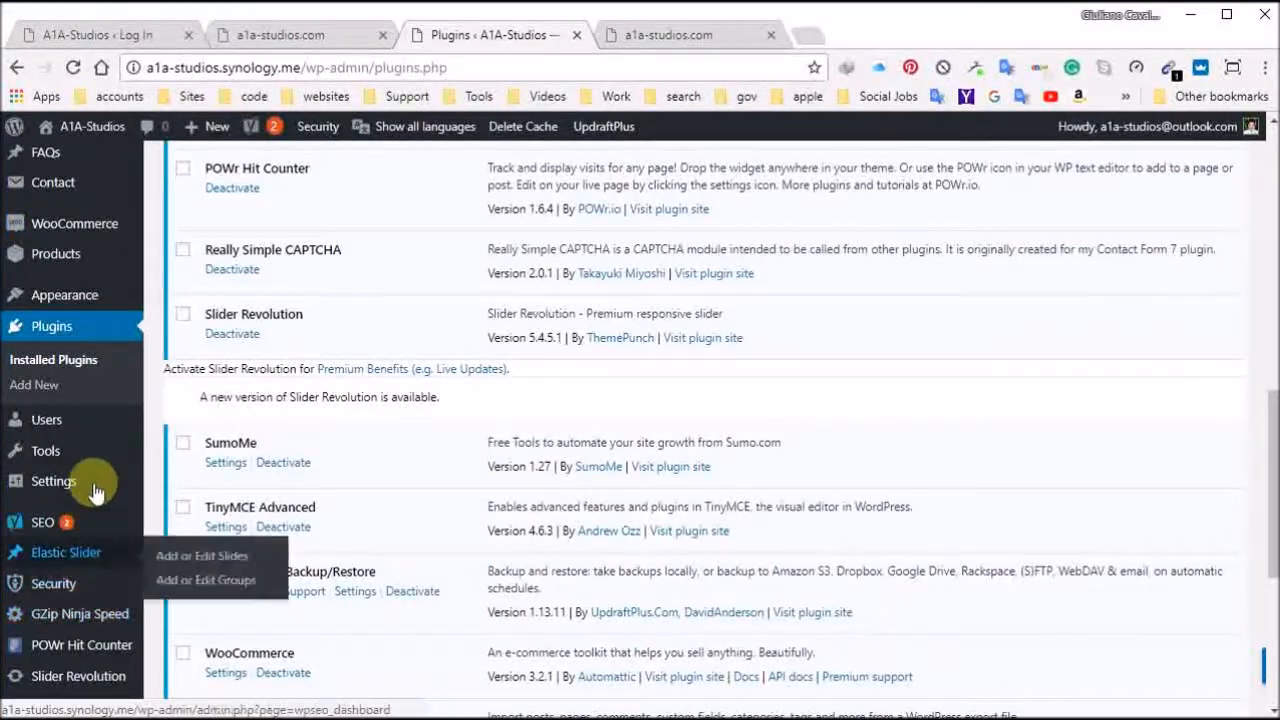
{"action": "scroll", "coordinate": [86, 630], "scroll_direction": "down", "scroll_amount": 3}
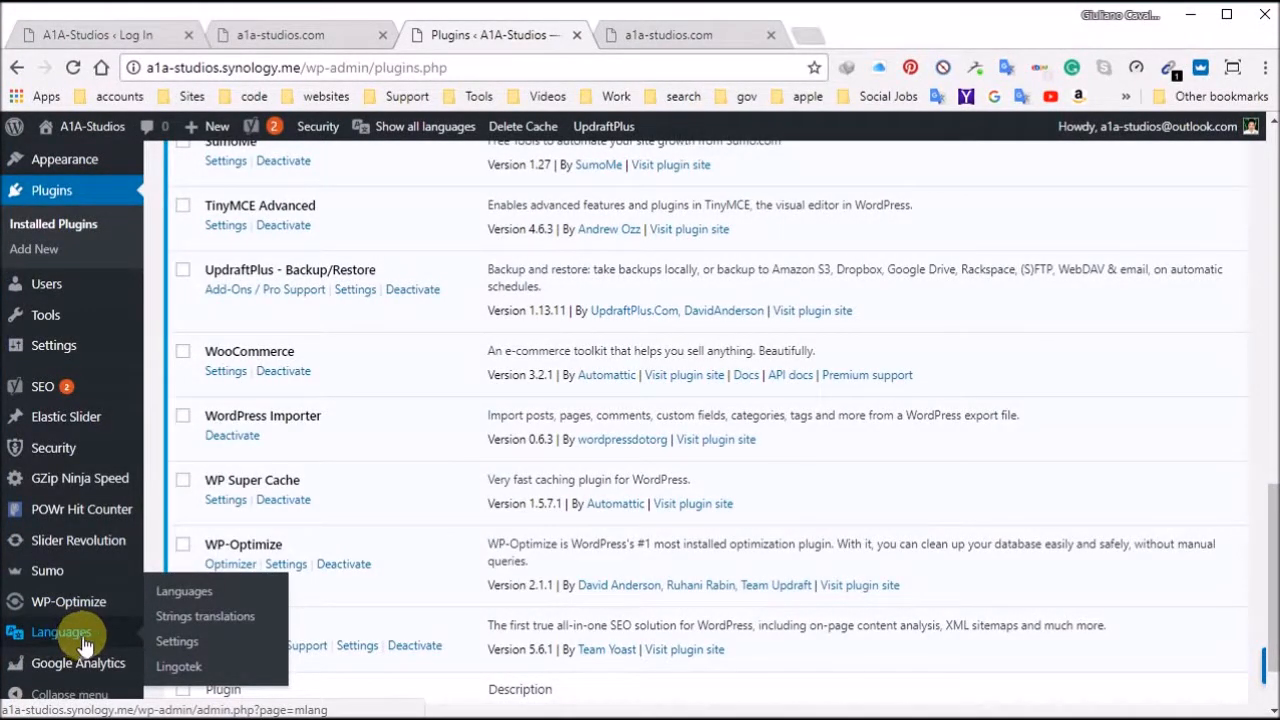
{"action": "left_click", "coordinate": [181, 649]}
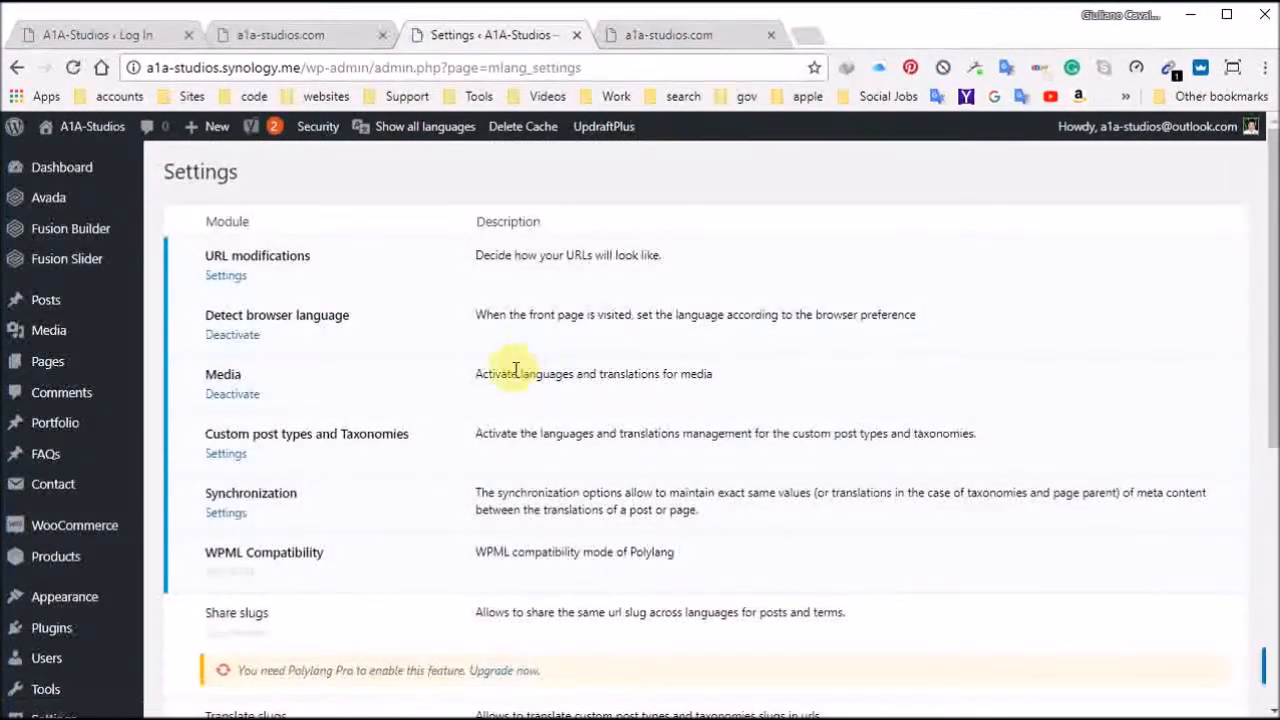
{"action": "scroll", "coordinate": [450, 470], "scroll_direction": "down", "scroll_amount": 5}
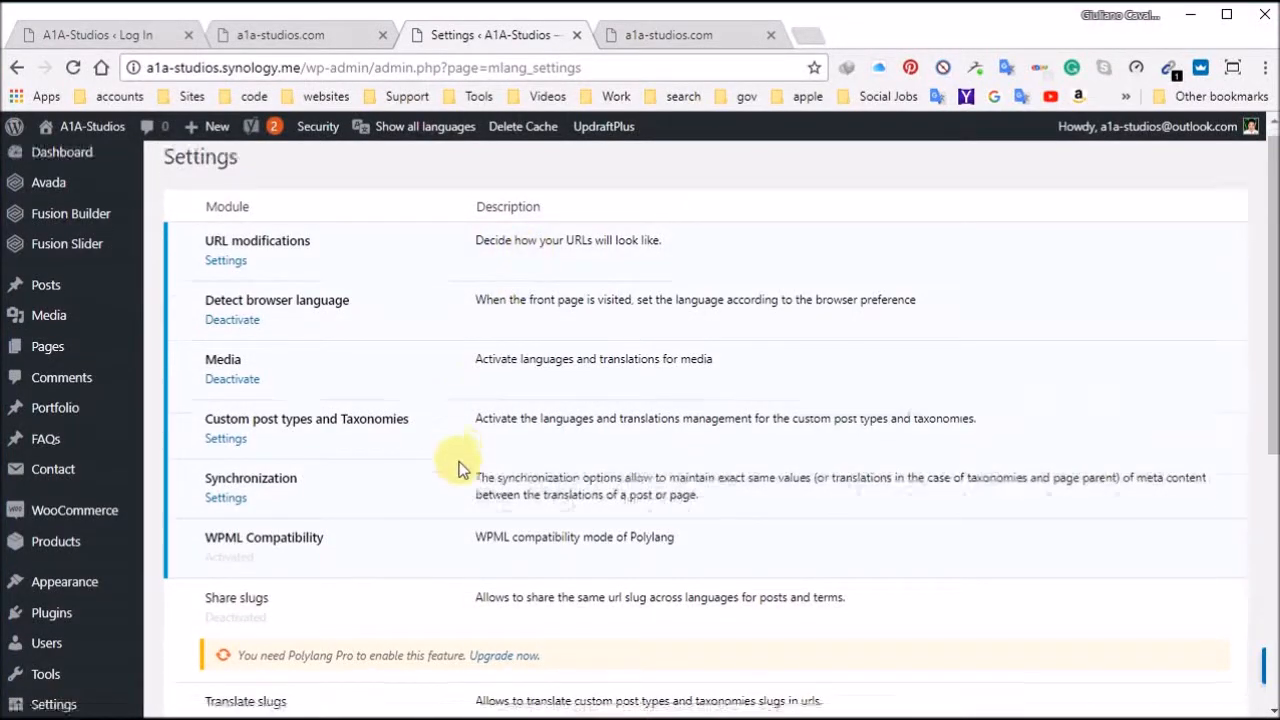
Step: Open the settings of the URL modifications module and review its language URL options and the other Polylang modules
{"action": "scroll", "coordinate": [457, 460], "scroll_direction": "up", "scroll_amount": 2}
{"action": "scroll", "coordinate": [460, 468], "scroll_direction": "up", "scroll_amount": 2}
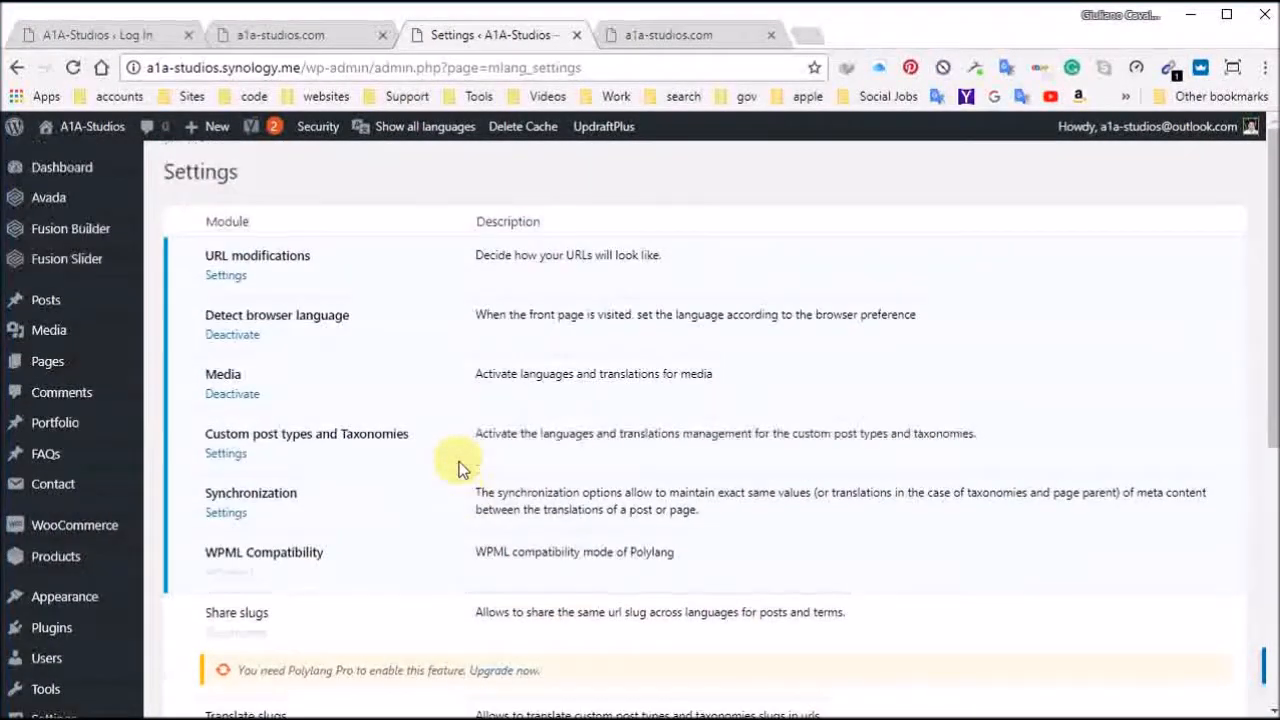
{"action": "left_click", "coordinate": [226, 280]}
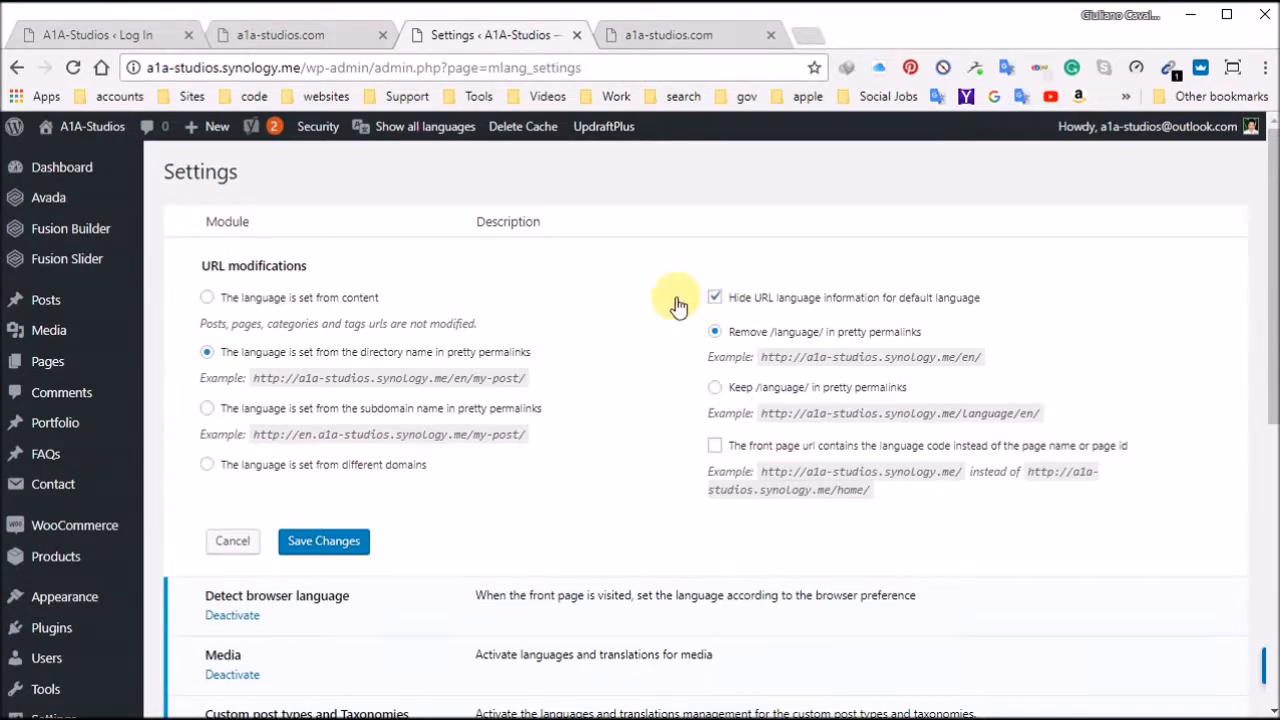
{"action": "scroll", "coordinate": [721, 464], "scroll_direction": "down", "scroll_amount": 1}
{"action": "scroll", "coordinate": [718, 466], "scroll_direction": "down", "scroll_amount": 6}
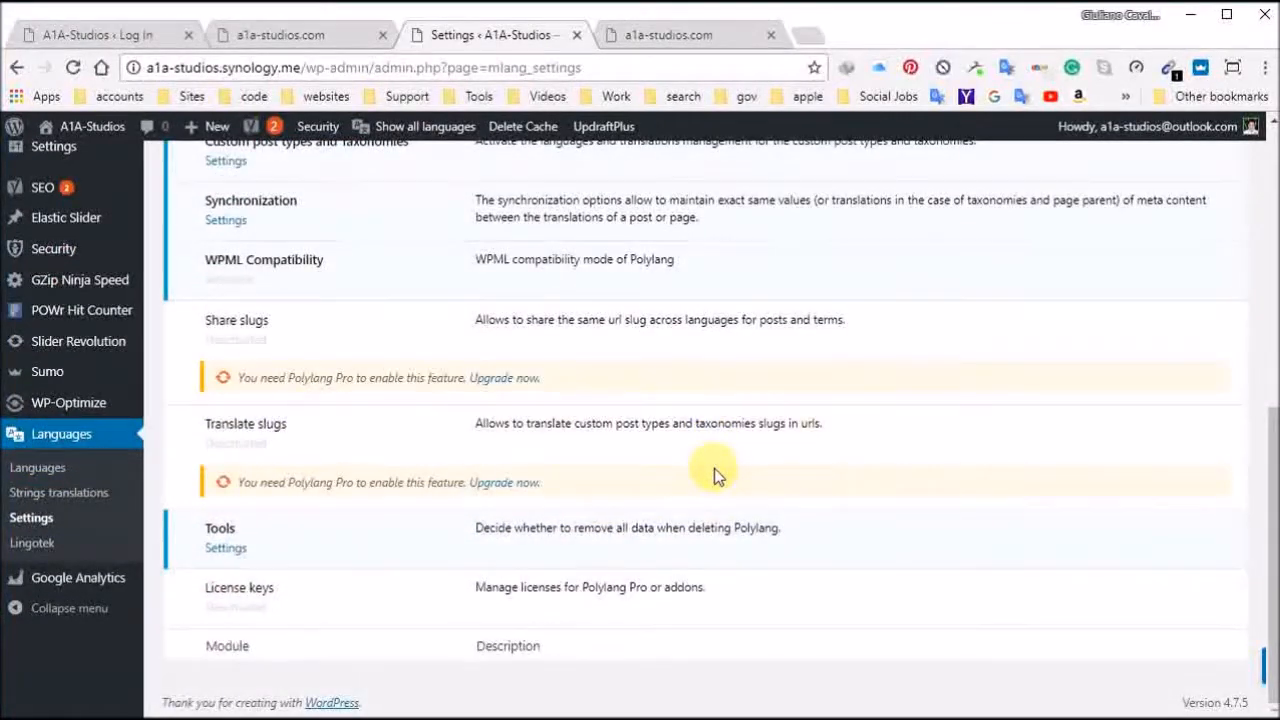
{"action": "scroll", "coordinate": [714, 468], "scroll_direction": "up", "scroll_amount": 6}
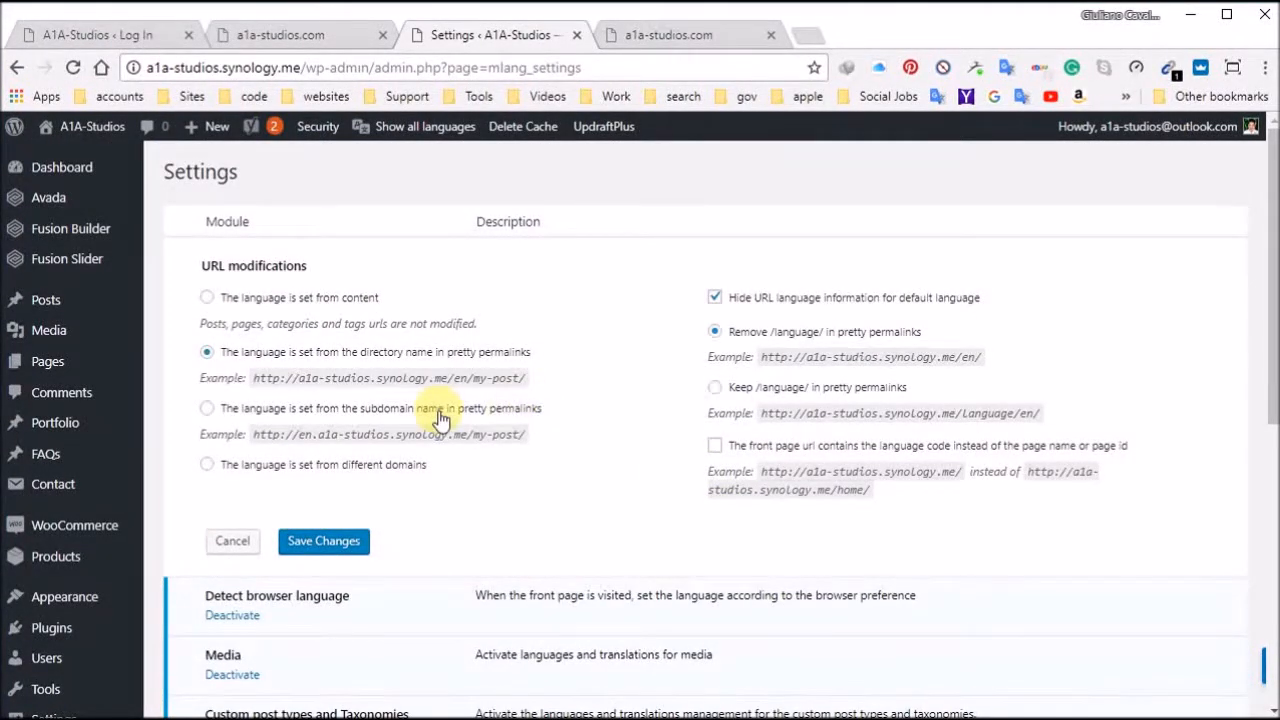
{"action": "scroll", "coordinate": [478, 488], "scroll_direction": "down", "scroll_amount": 4}
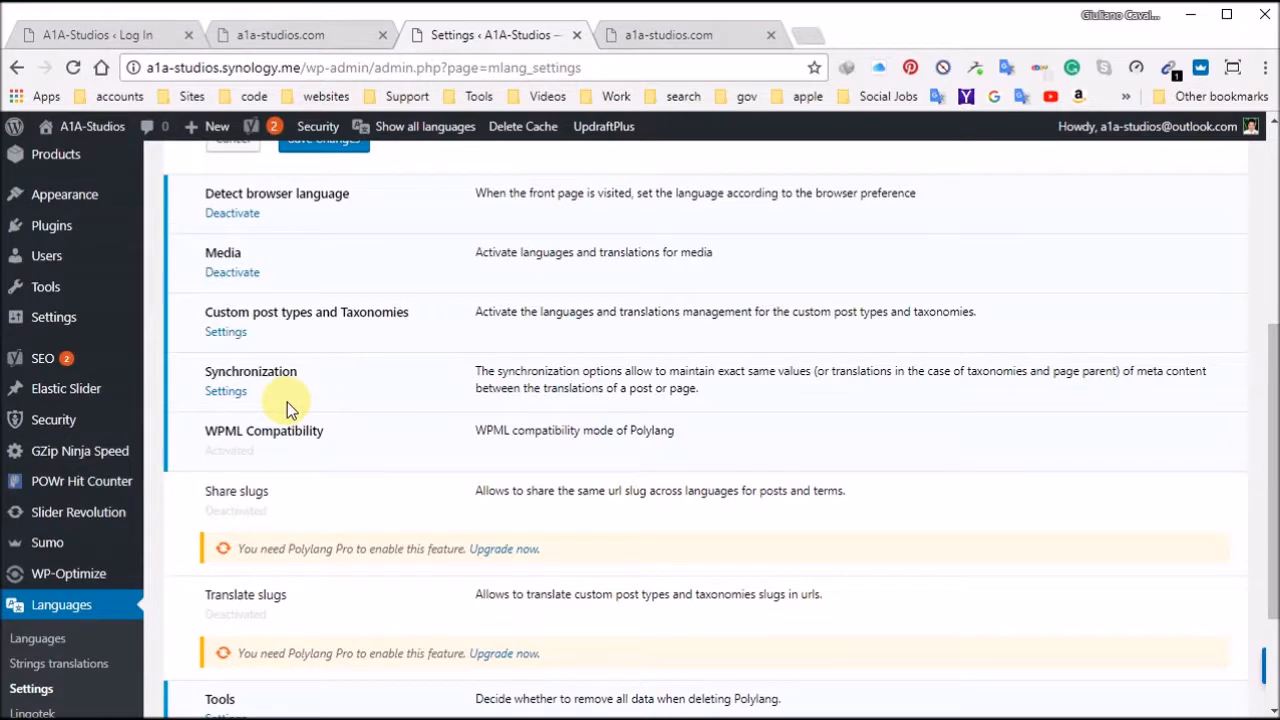
{"action": "scroll", "coordinate": [310, 410], "scroll_direction": "up", "scroll_amount": 4}
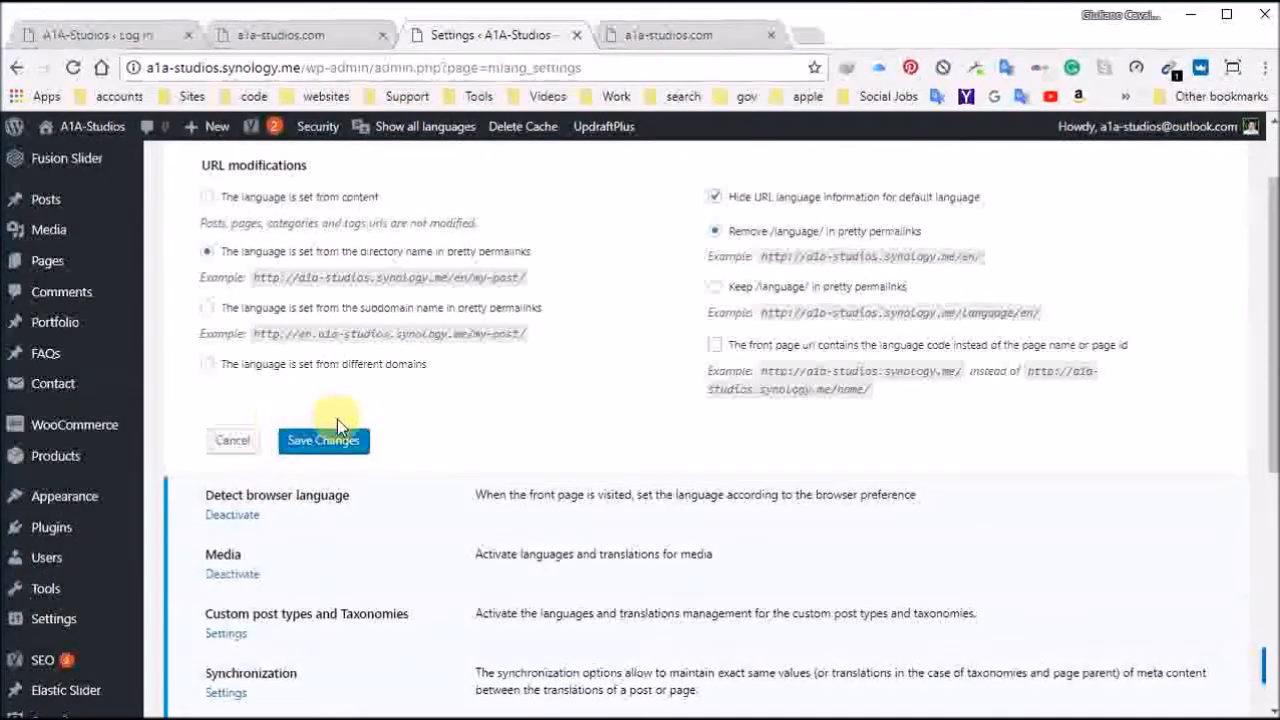
Step: View the Thai version of the home page on the masked a1a-studios.com domain
{"action": "left_click", "coordinate": [668, 35]}
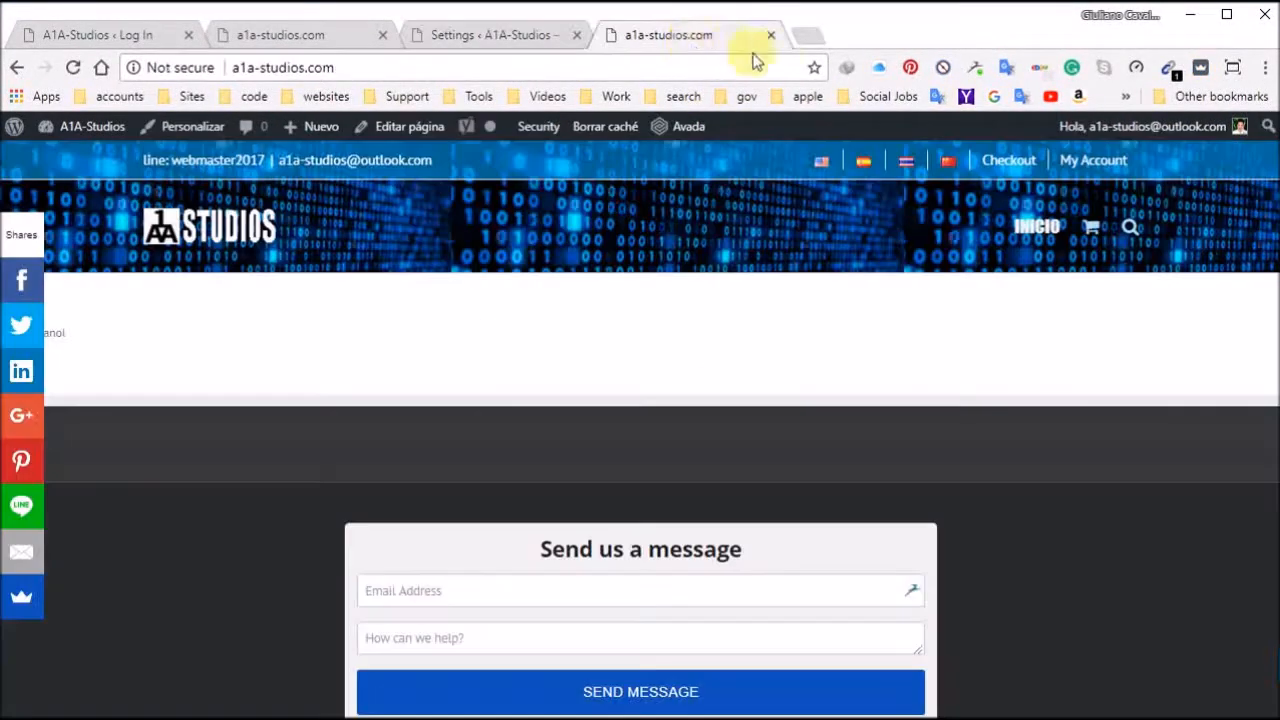
{"action": "left_click", "coordinate": [914, 164]}
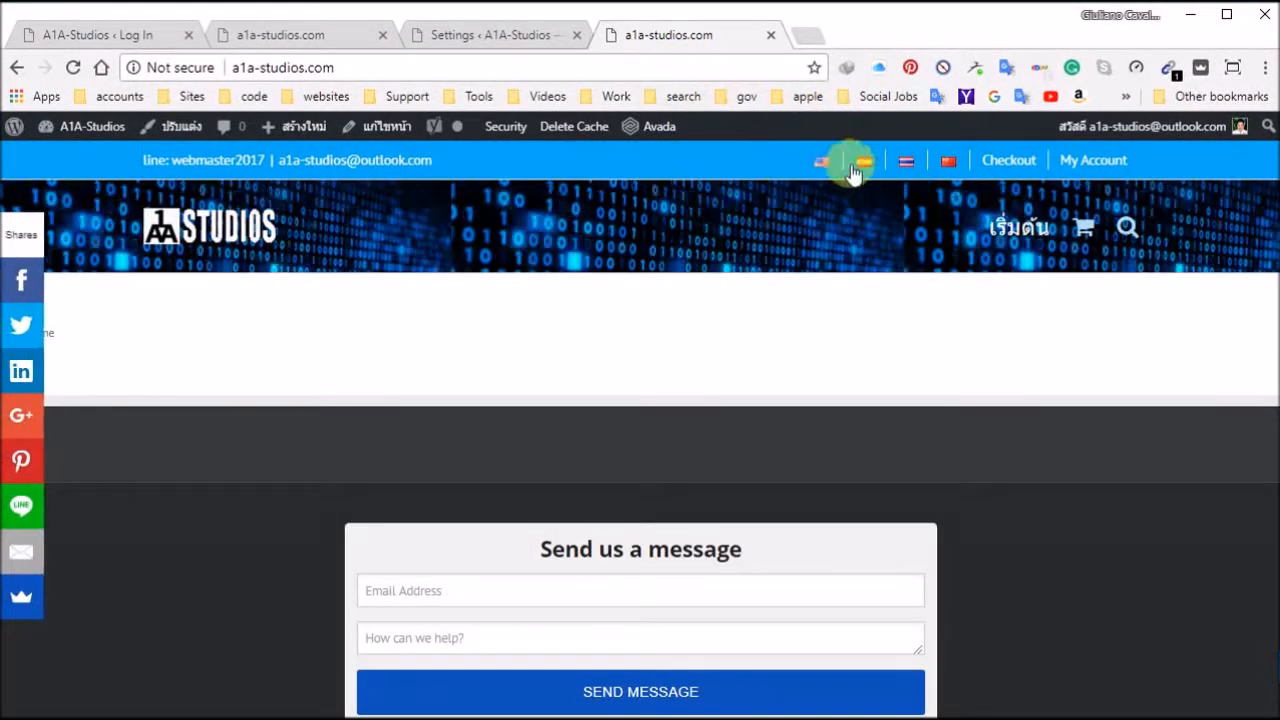
{"action": "left_click", "coordinate": [905, 165]}
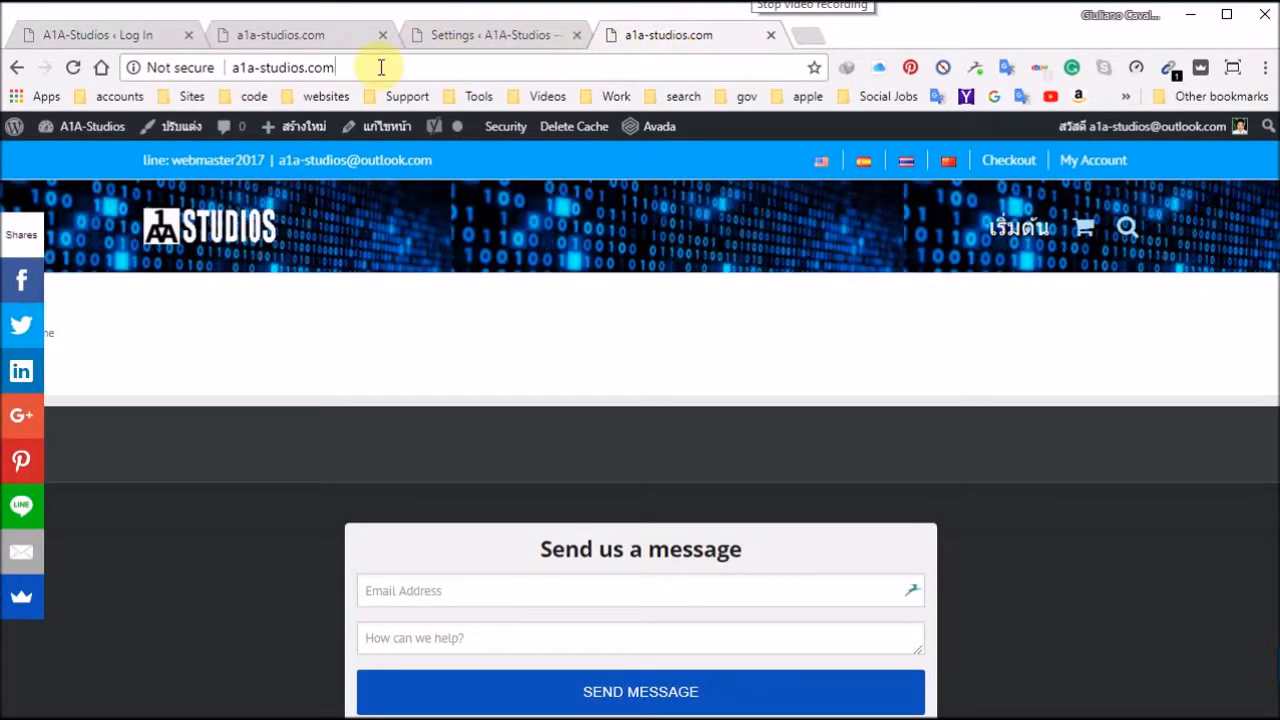
Step: Load a1a-studios.synology.me in the same tab and view the Thai version of its home page
{"action": "left_click", "coordinate": [228, 66]}
{"action": "type", "text": "a1a"}
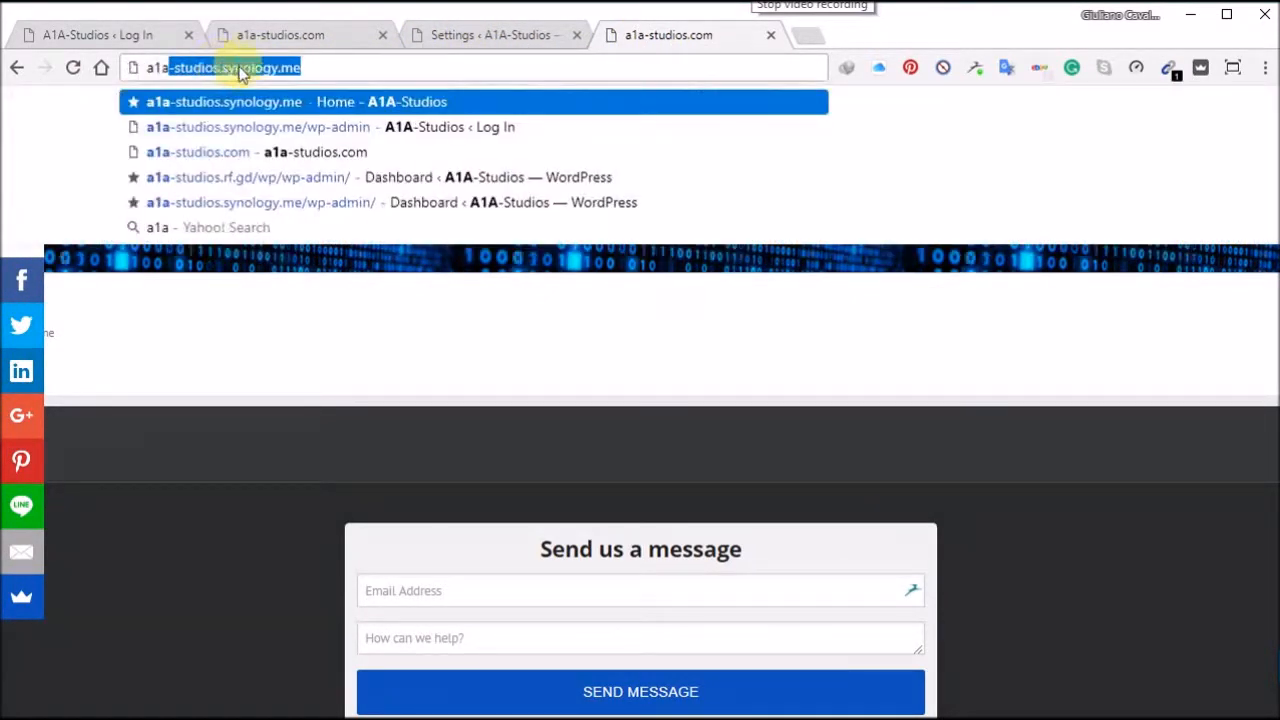
{"action": "key", "text": "Return"}
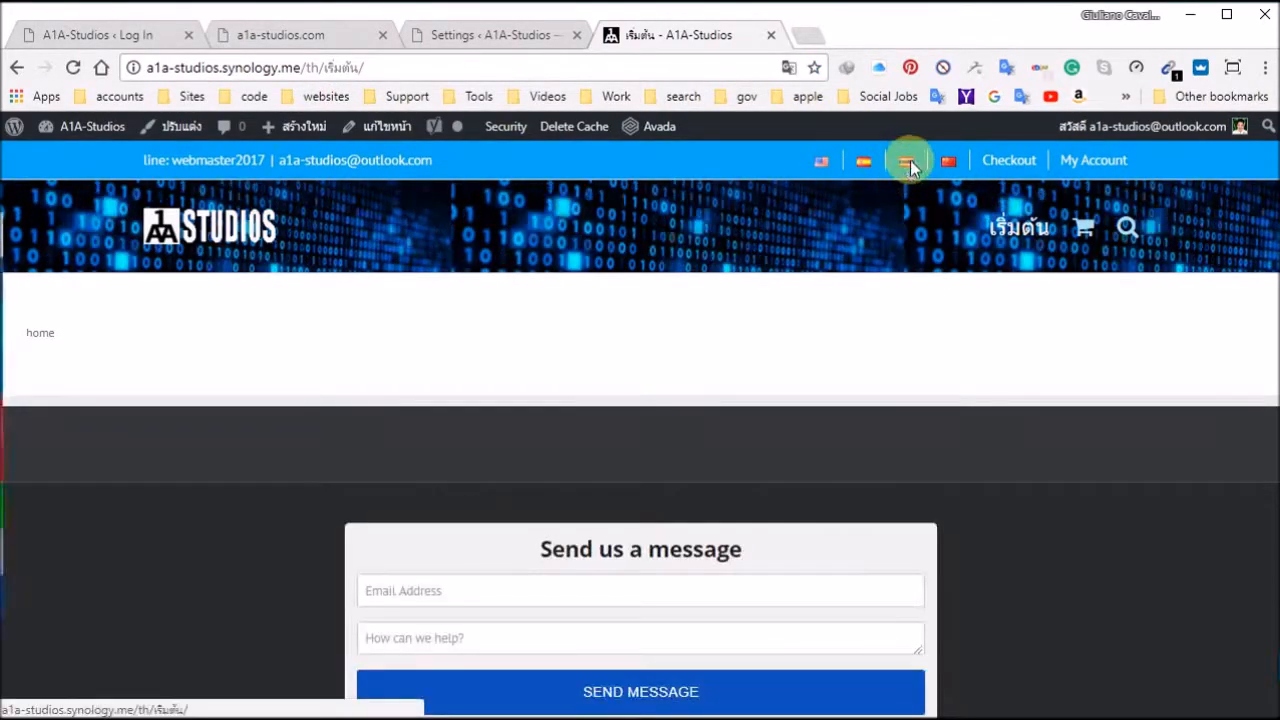
{"action": "left_click", "coordinate": [909, 163]}
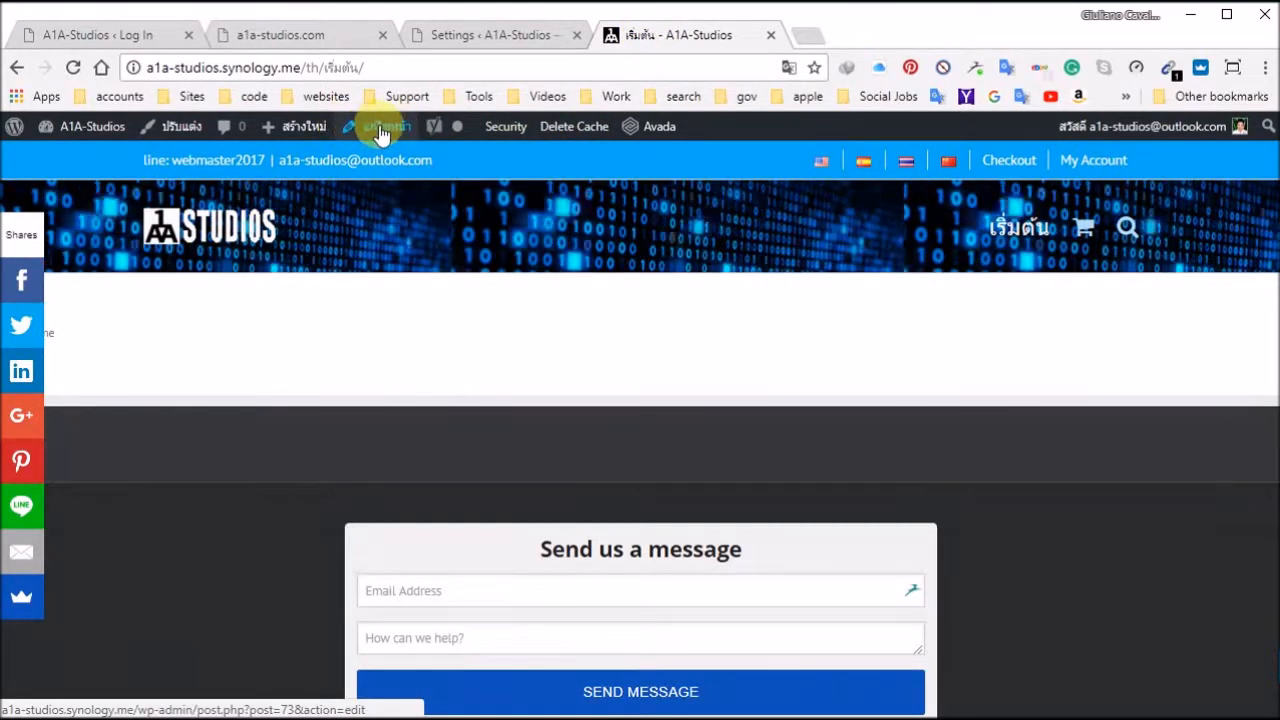
{"action": "mouse_move", "coordinate": [302, 138]}
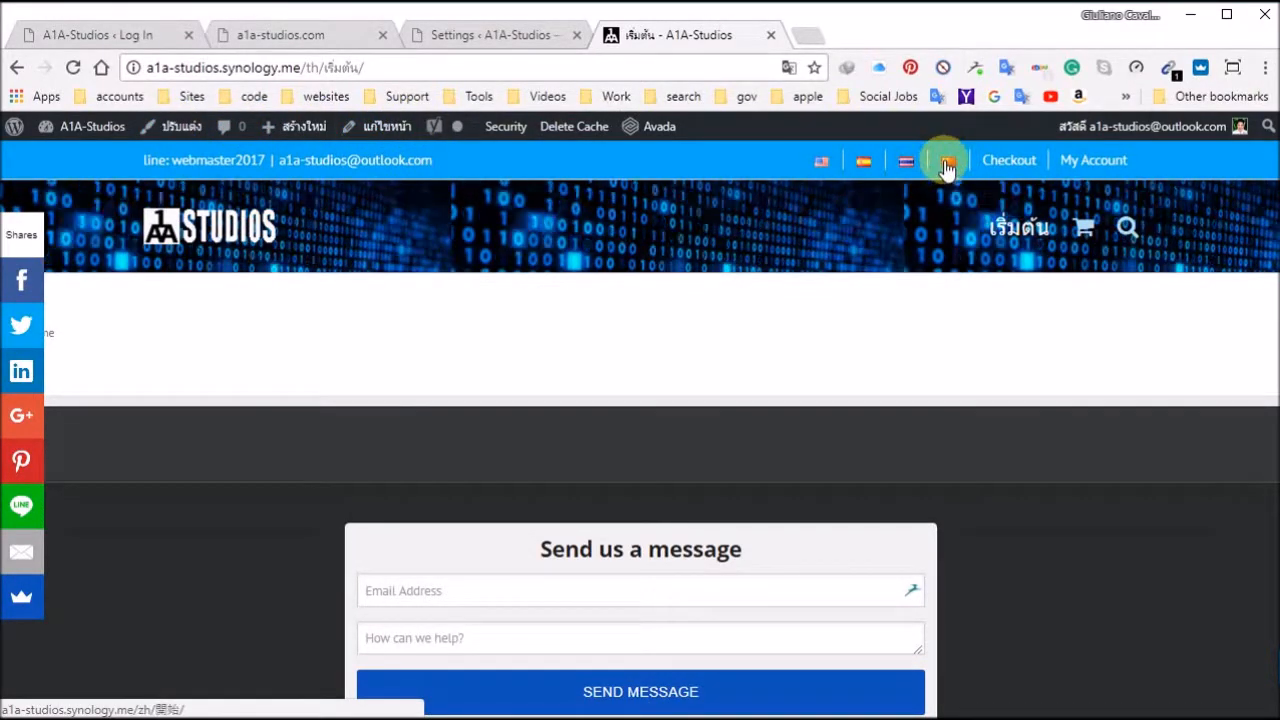
{"action": "mouse_move", "coordinate": [1078, 133]}
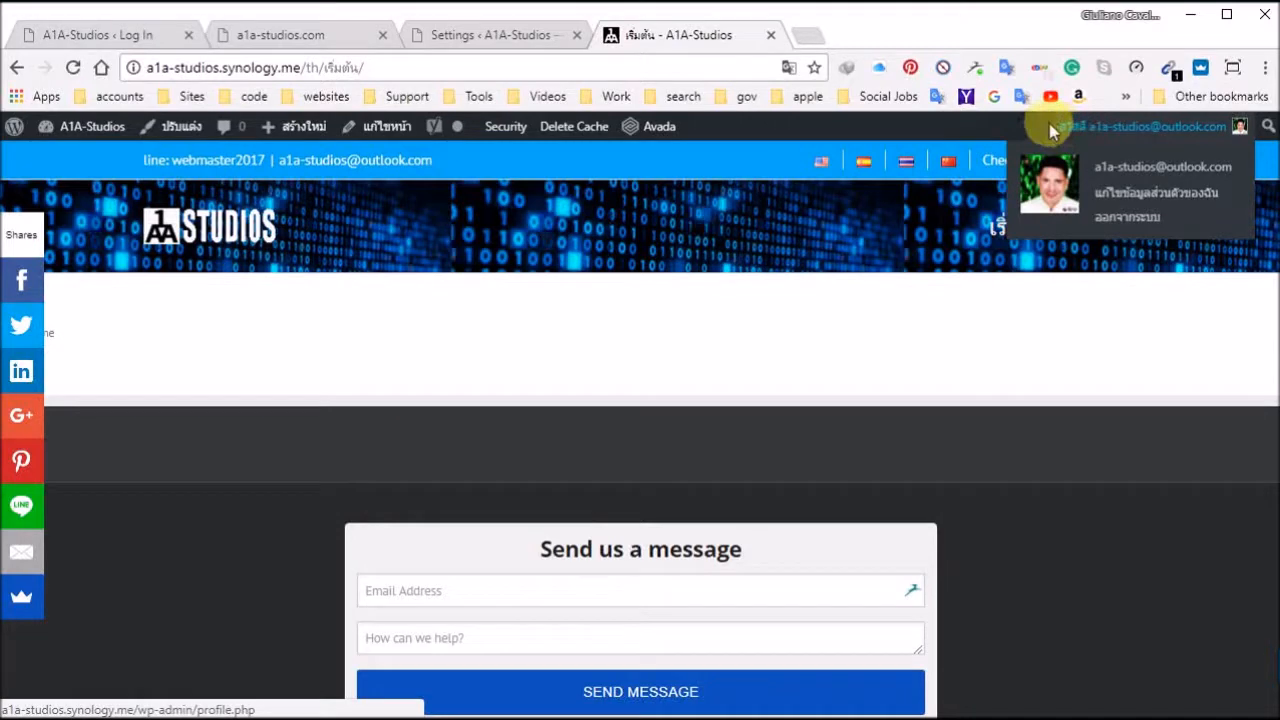
Step: View the English and the Chinese versions of the home page on the synology.me domain
{"action": "left_click", "coordinate": [817, 162]}
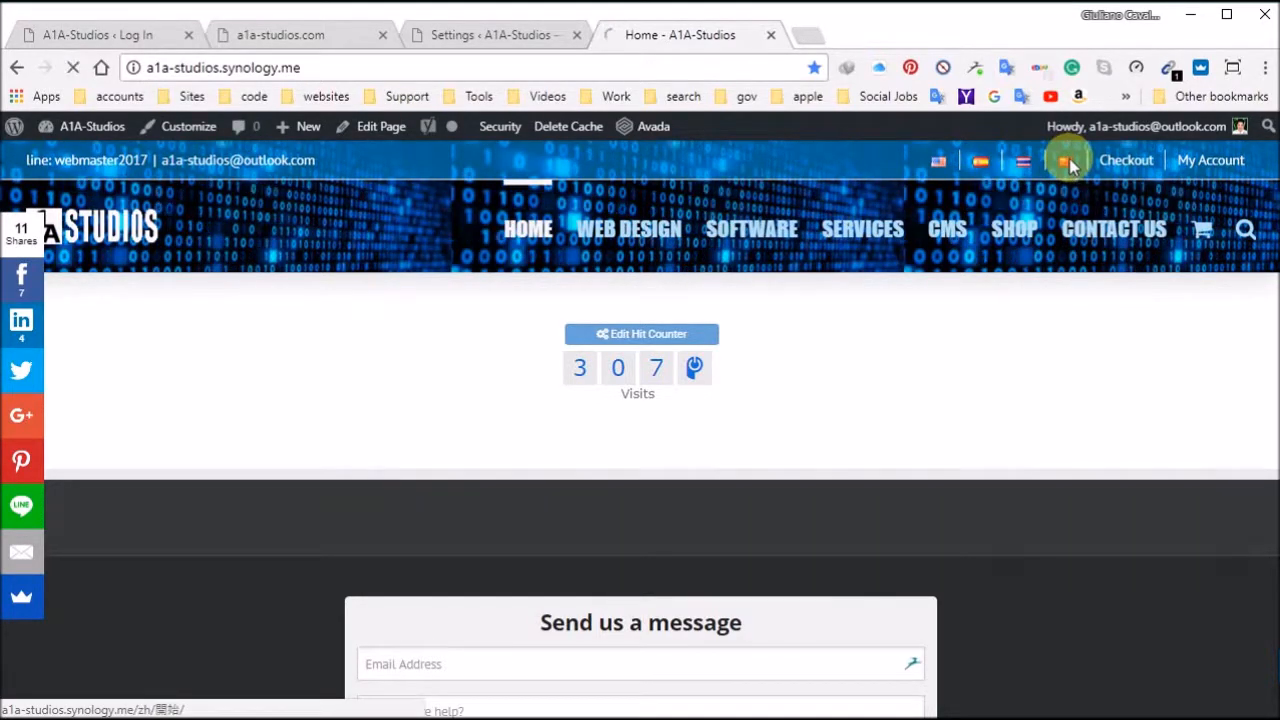
{"action": "left_click", "coordinate": [1068, 162]}
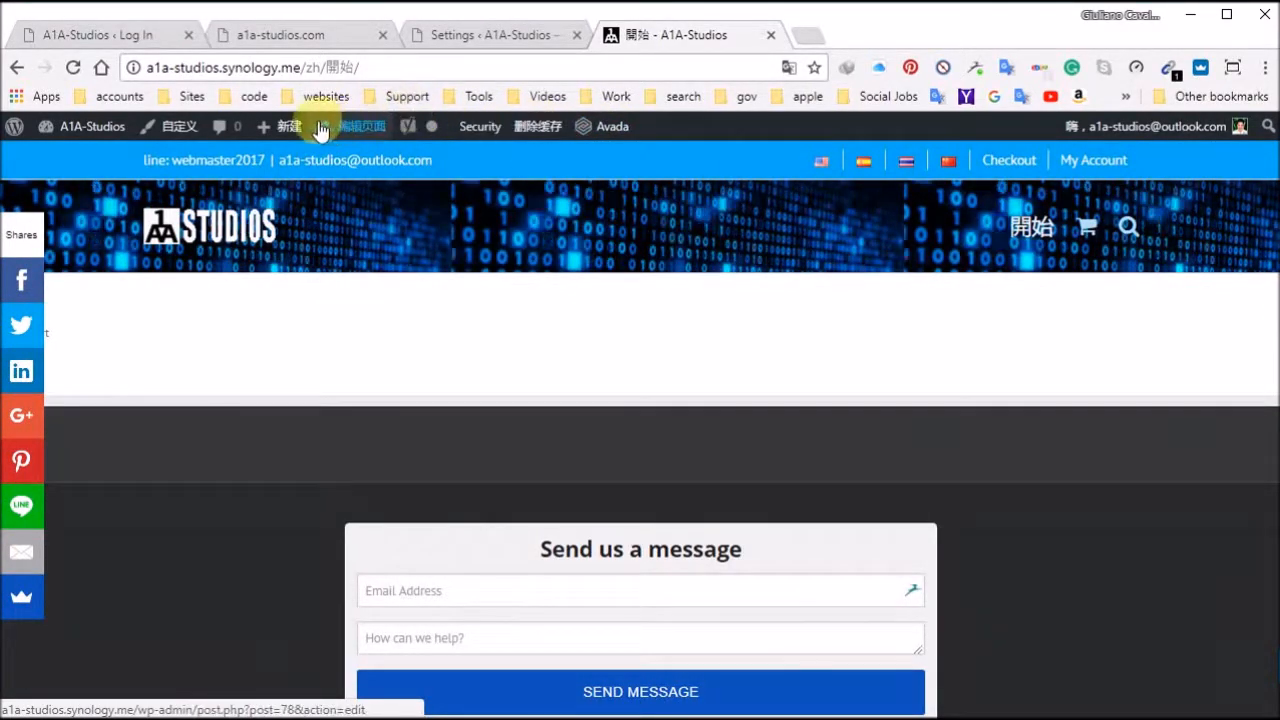
{"action": "mouse_move", "coordinate": [262, 131]}
Step: Open the WordPress dashboard from the Chinese home page and return to the site's English home page
{"action": "mouse_move", "coordinate": [85, 126]}
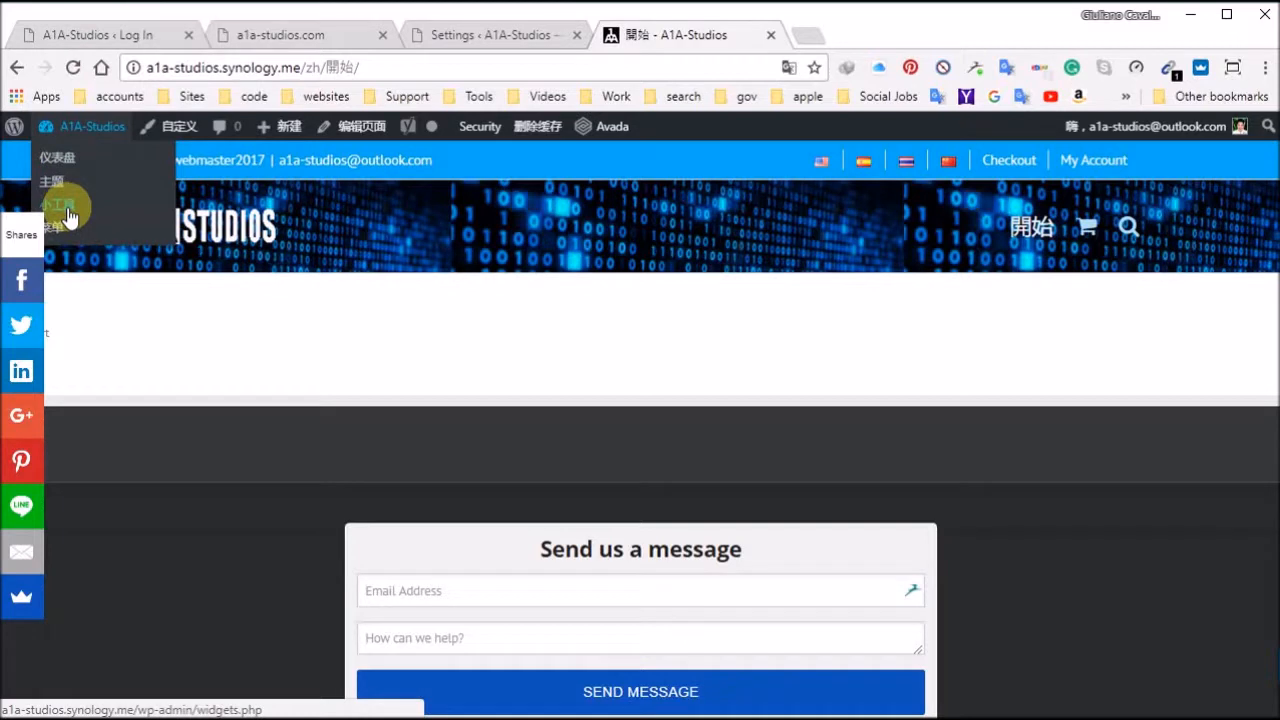
{"action": "left_click", "coordinate": [63, 157]}
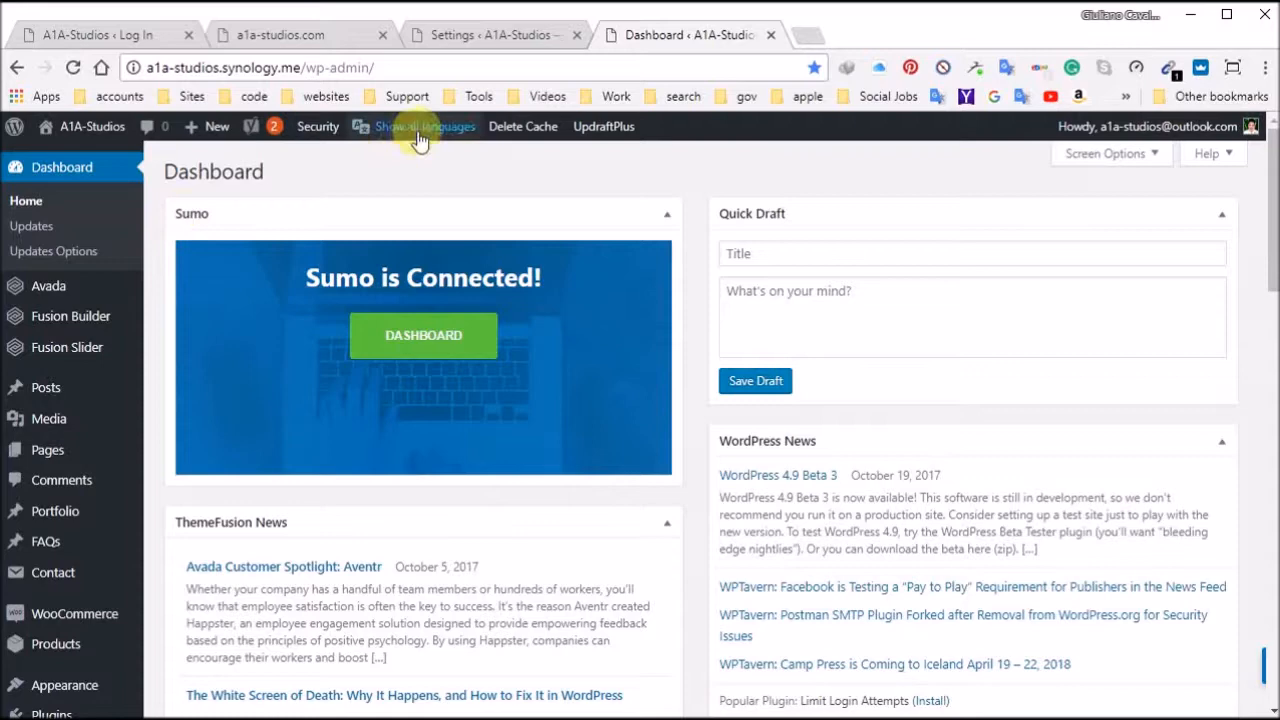
{"action": "mouse_move", "coordinate": [420, 140]}
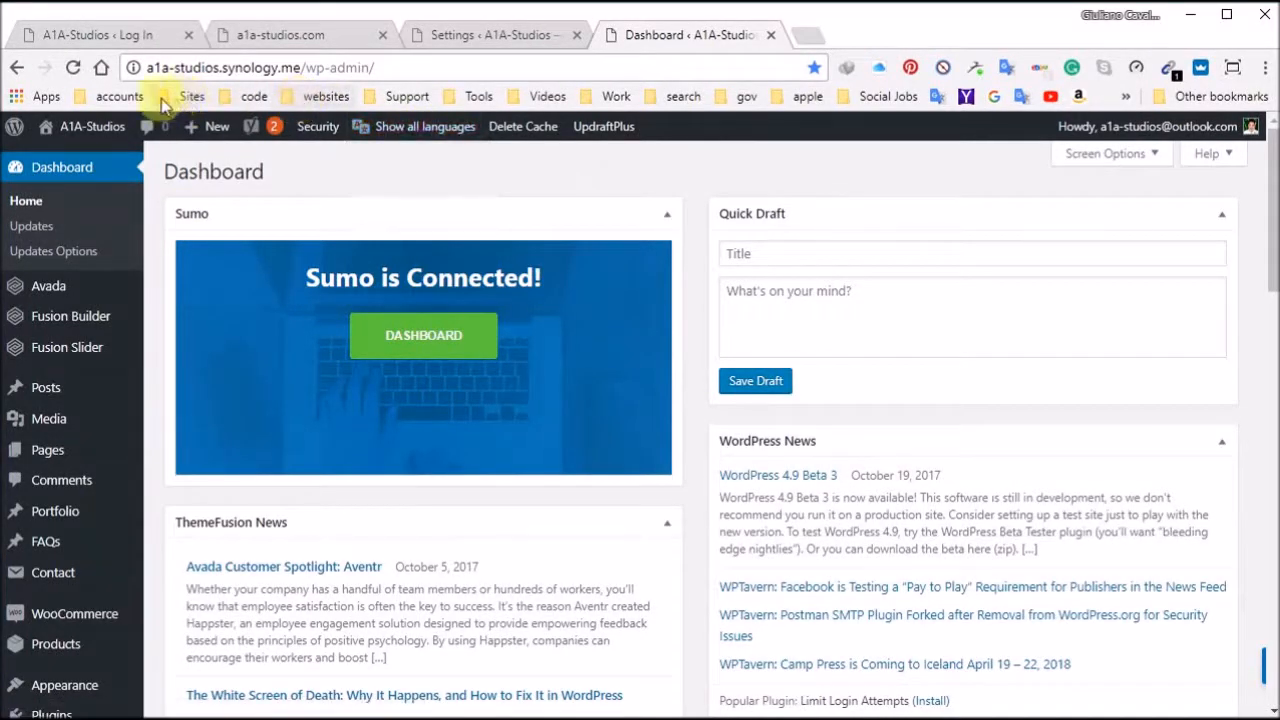
{"action": "left_click", "coordinate": [72, 128]}
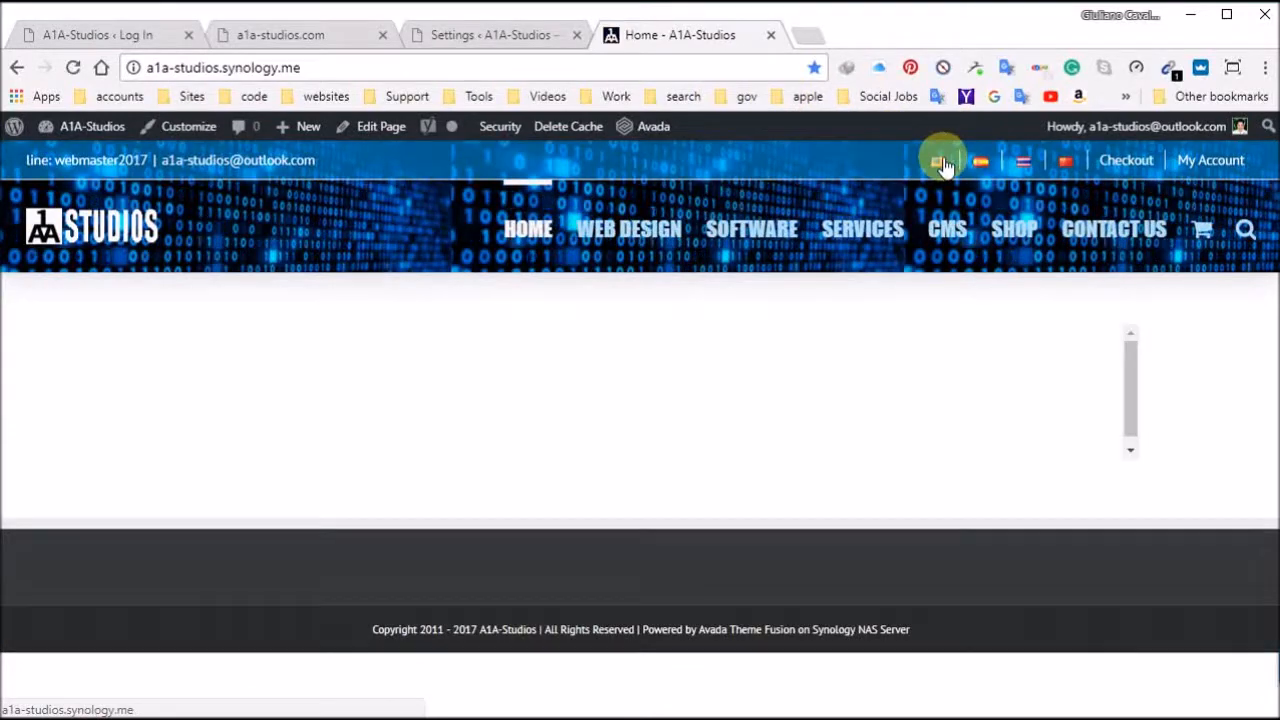
{"action": "left_click", "coordinate": [940, 162]}
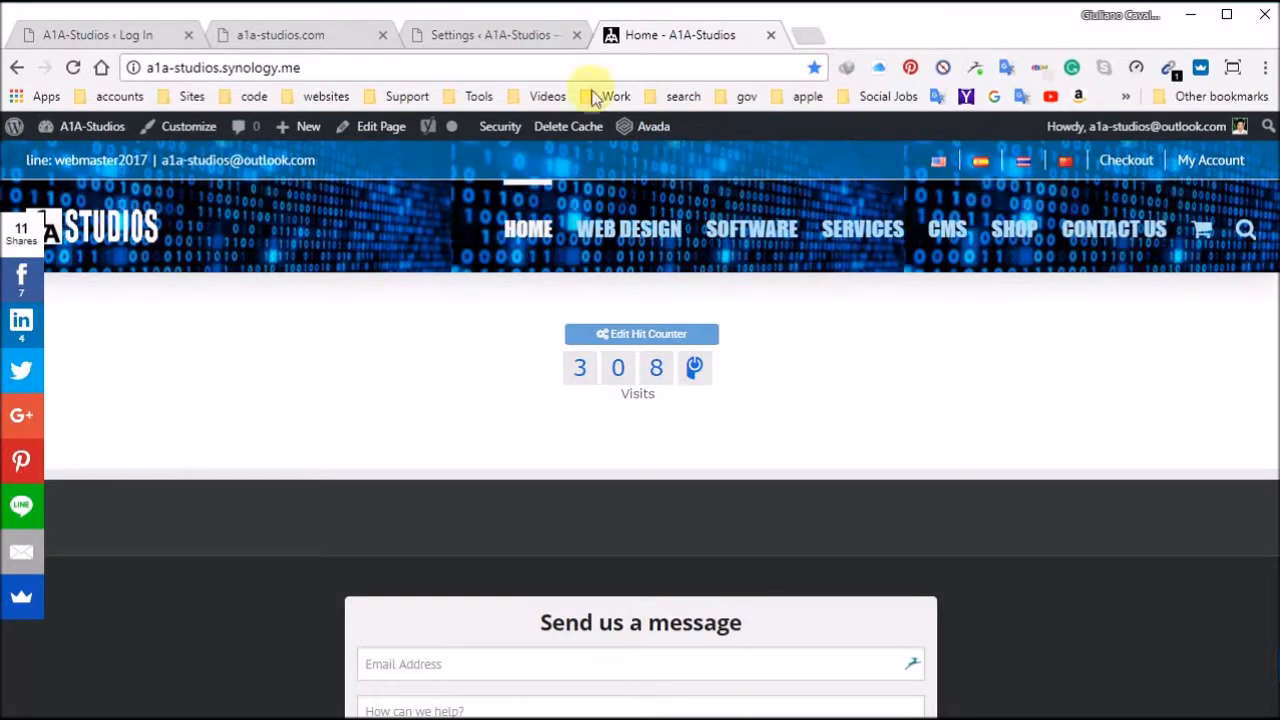
Step: Return to the WordPress dashboard and open Polylang's Languages page
{"action": "mouse_move", "coordinate": [83, 137]}
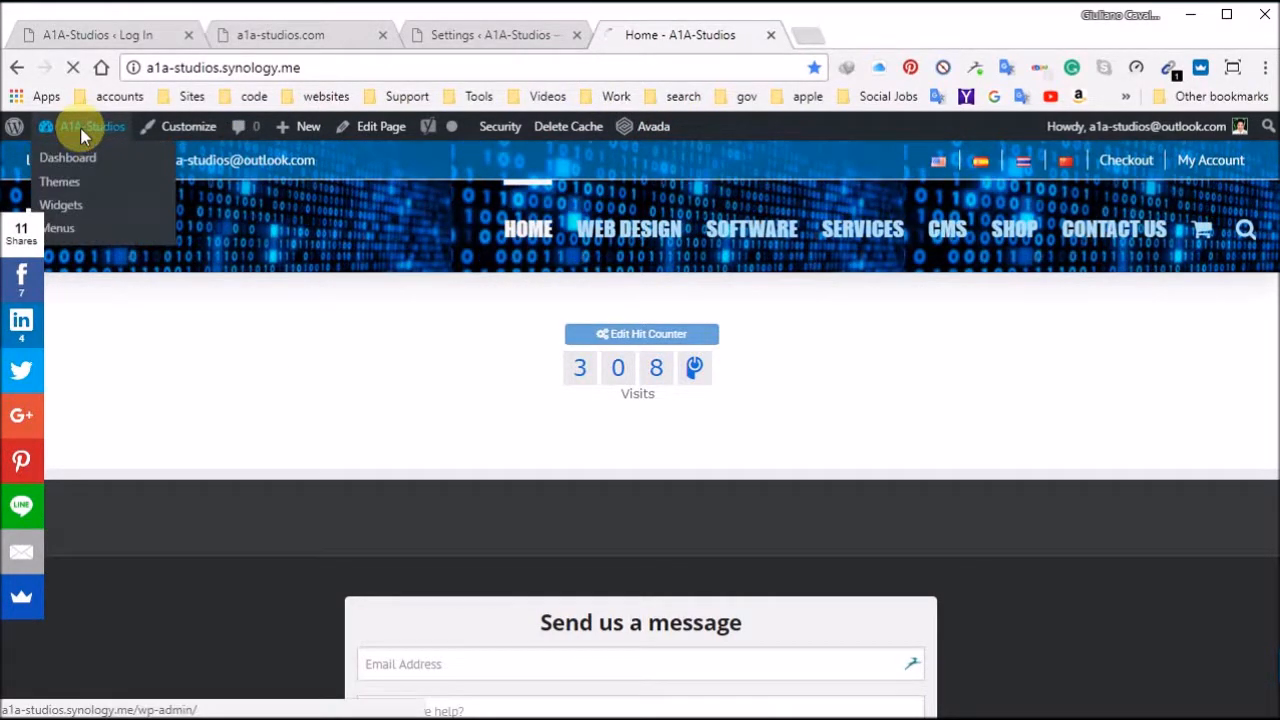
{"action": "left_click", "coordinate": [72, 162]}
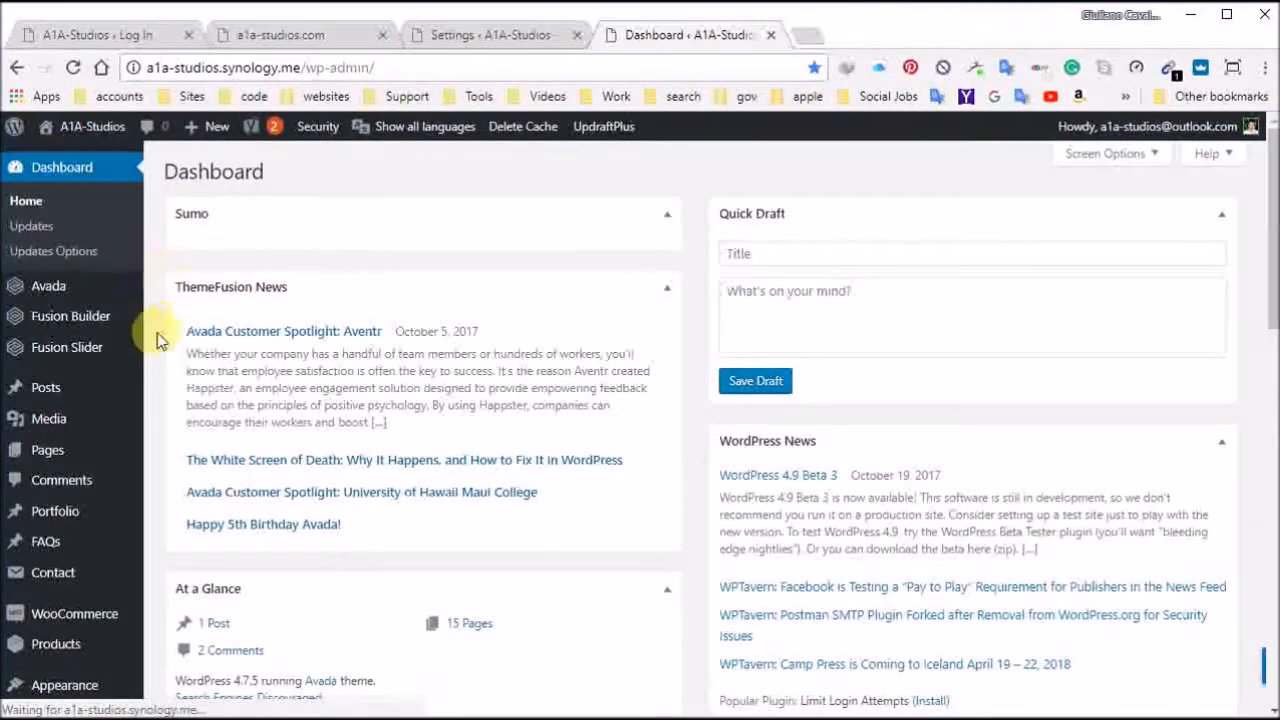
{"action": "mouse_move", "coordinate": [107, 400]}
{"action": "scroll", "coordinate": [103, 460], "scroll_direction": "down", "scroll_amount": 10}
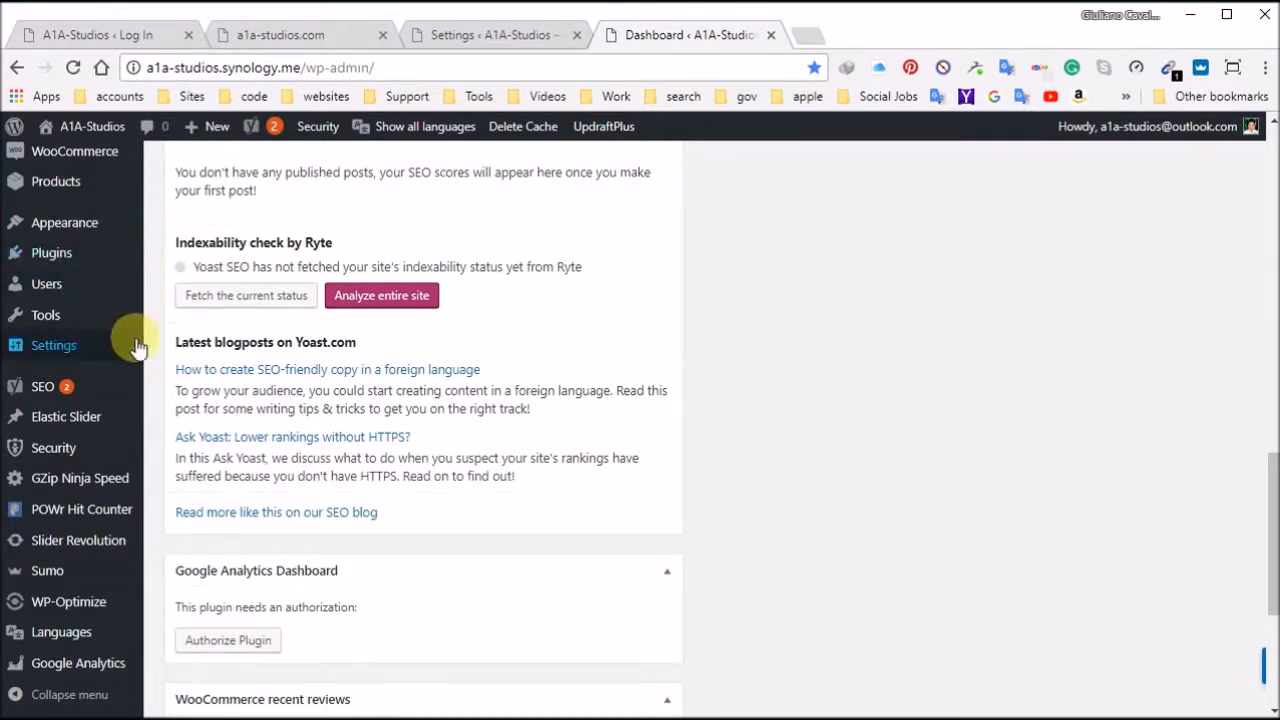
{"action": "mouse_move", "coordinate": [138, 350]}
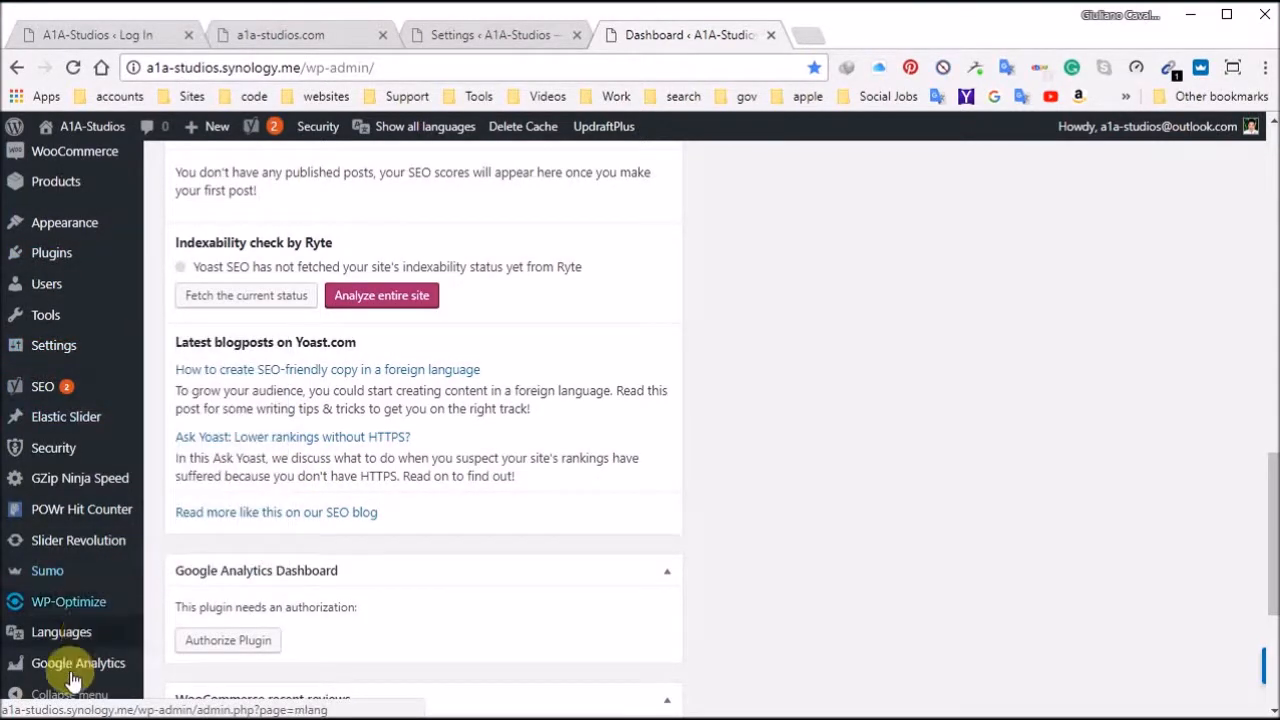
{"action": "mouse_move", "coordinate": [58, 640]}
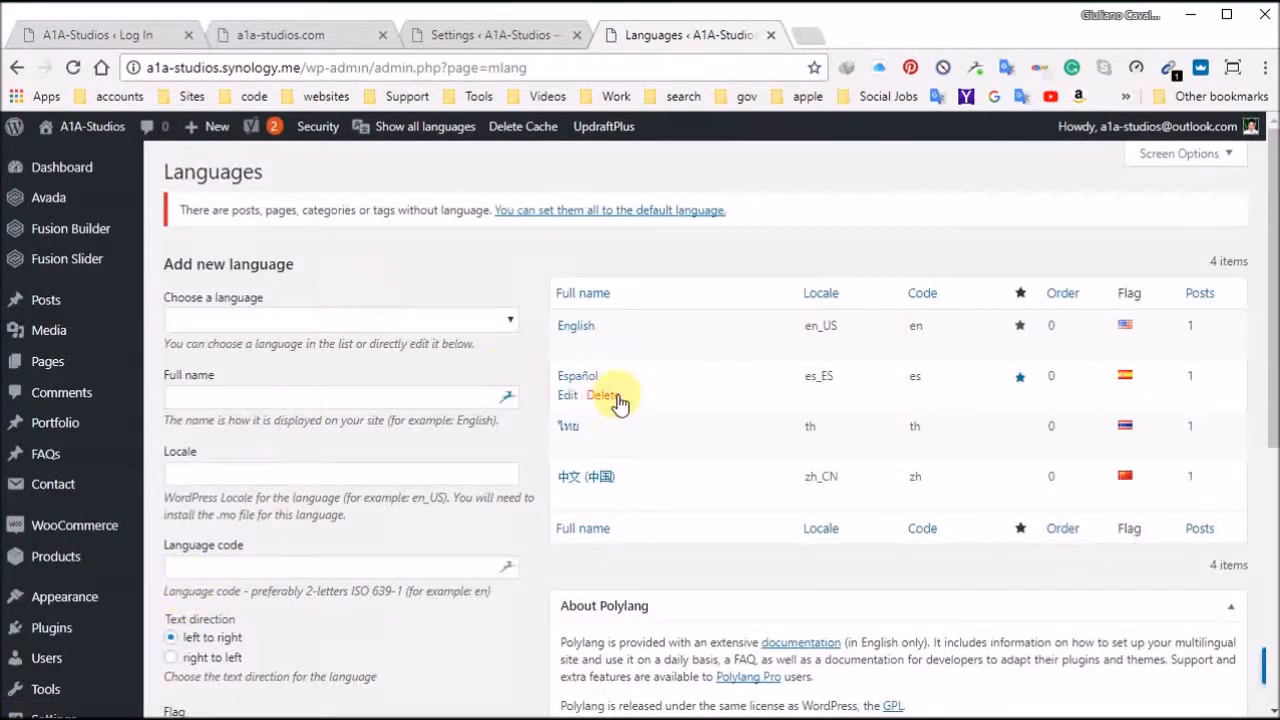
Step: Browse the available languages for a new language entry and choose English - en_US
{"action": "left_click", "coordinate": [510, 320]}
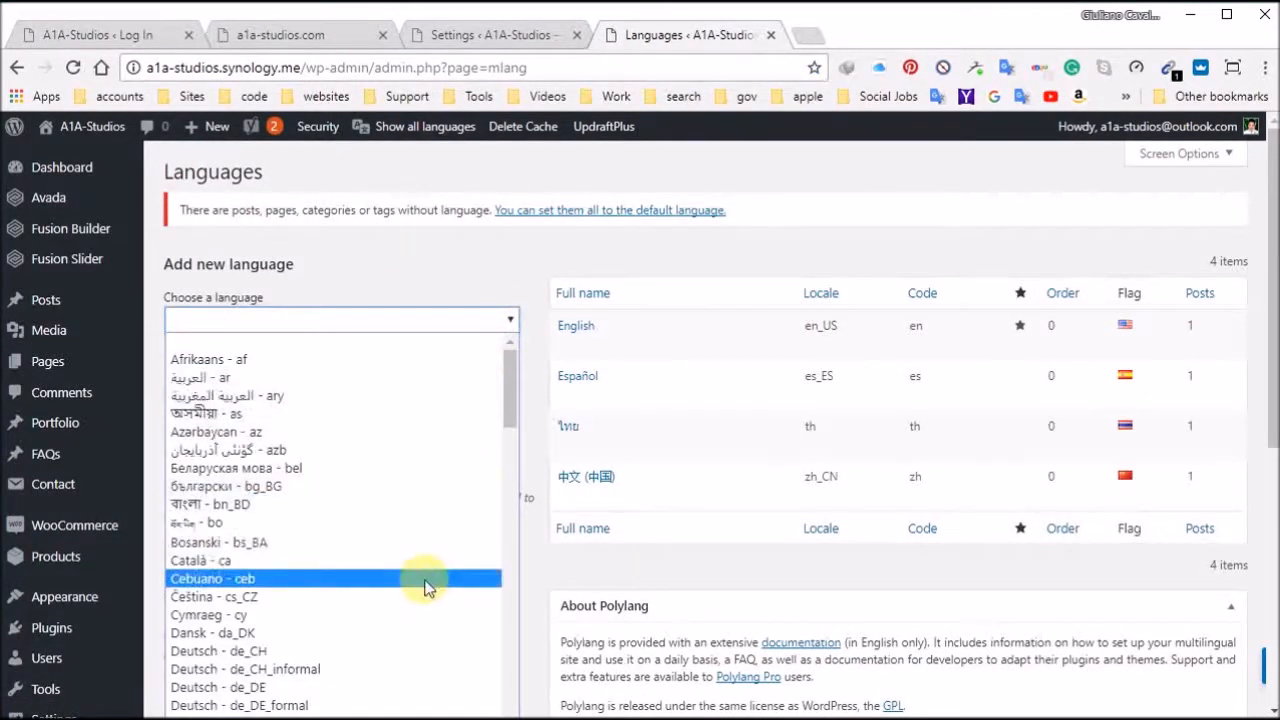
{"action": "scroll", "coordinate": [420, 590], "scroll_direction": "down", "scroll_amount": 8}
{"action": "scroll", "coordinate": [414, 543], "scroll_direction": "up", "scroll_amount": 5}
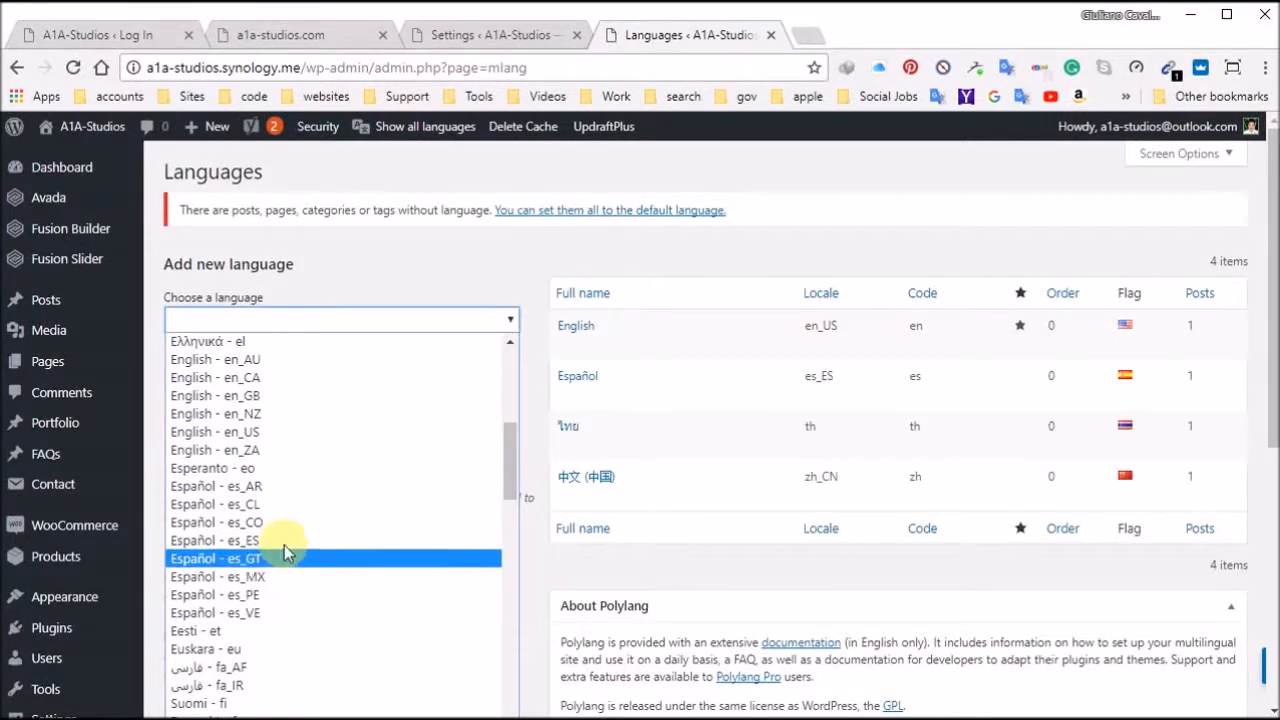
{"action": "scroll", "coordinate": [271, 437], "scroll_direction": "up", "scroll_amount": 2}
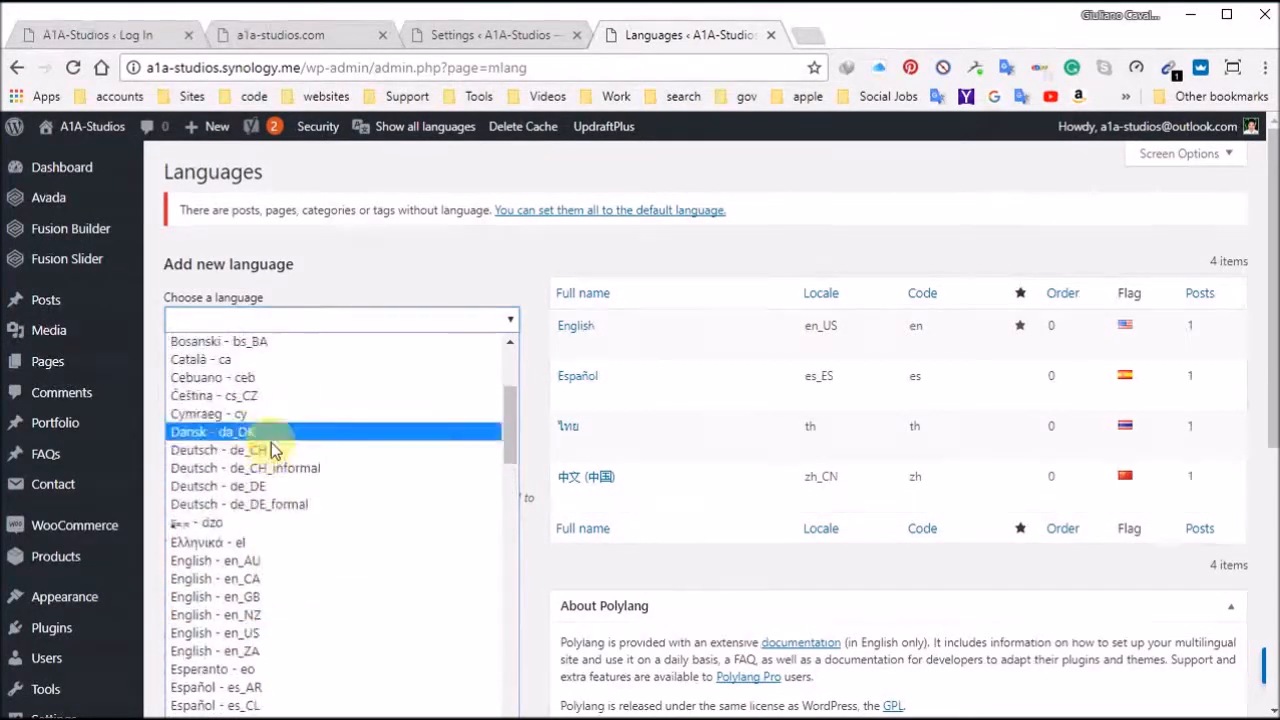
{"action": "scroll", "coordinate": [281, 601], "scroll_direction": "down", "scroll_amount": 3}
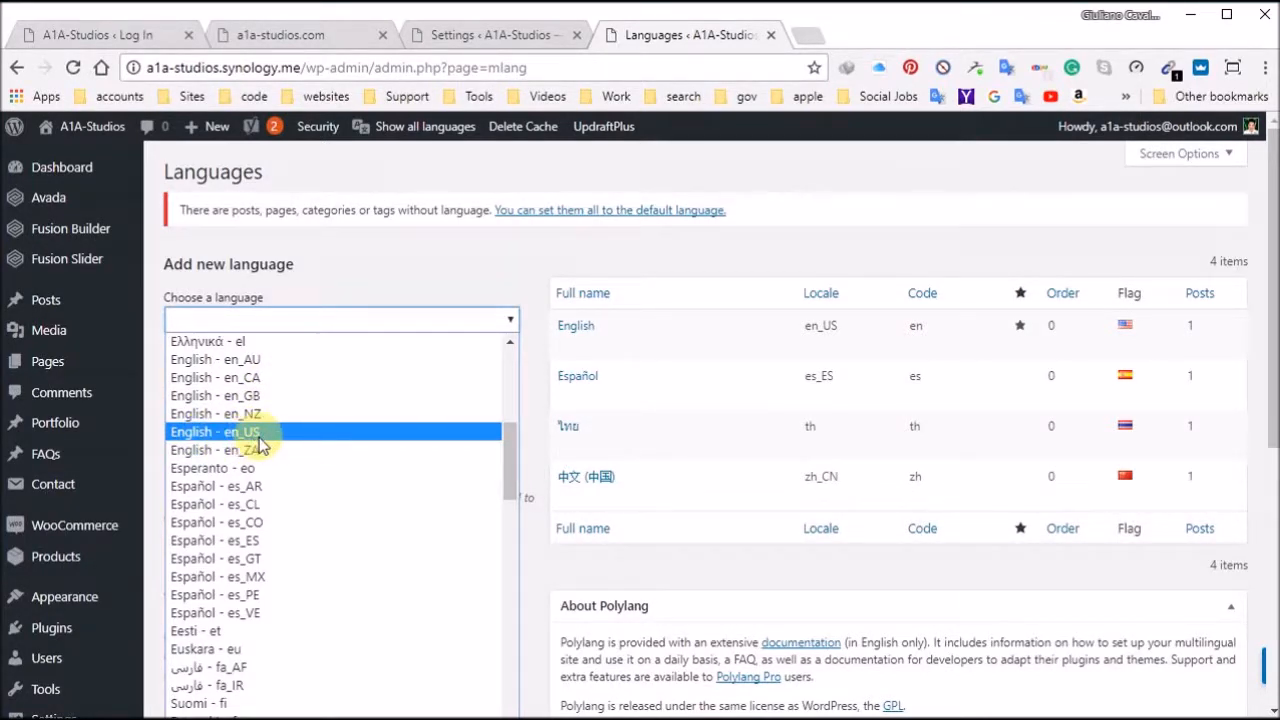
{"action": "left_click", "coordinate": [259, 437]}
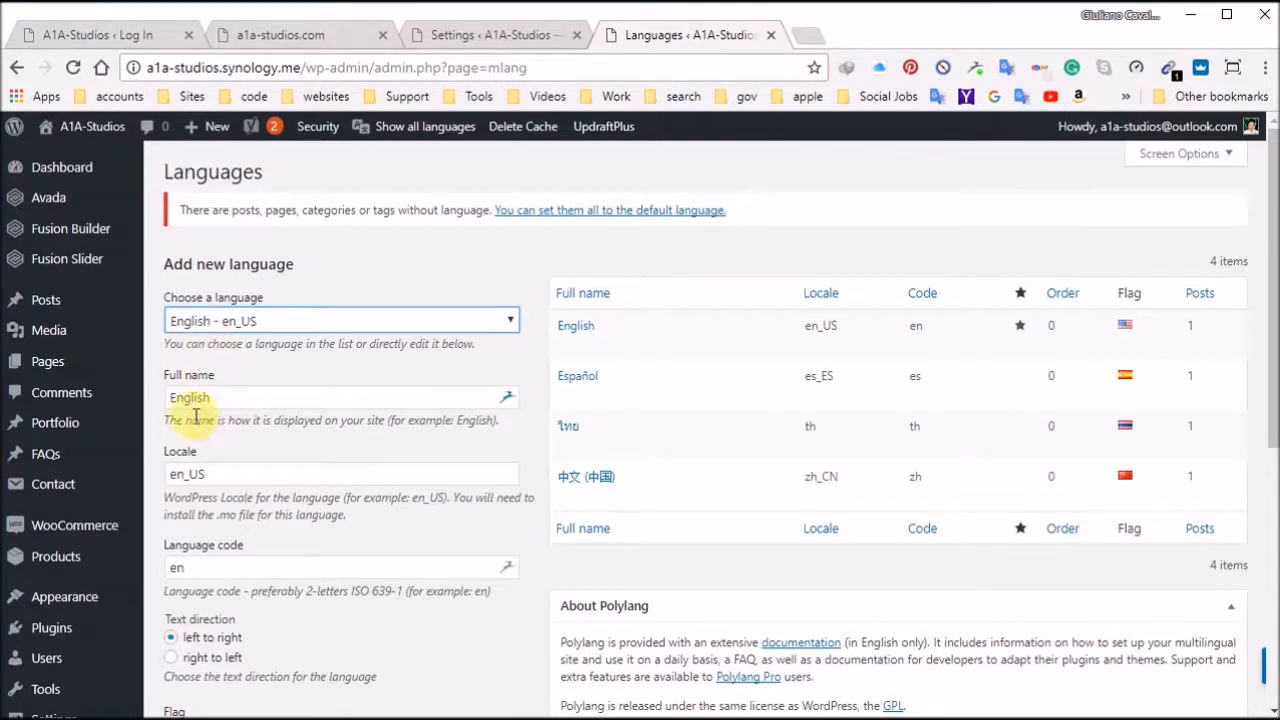
Step: Review the new language form's name, locale, language code, text direction, flag and order fields without submitting it
{"action": "scroll", "coordinate": [222, 480], "scroll_direction": "down", "scroll_amount": 1}
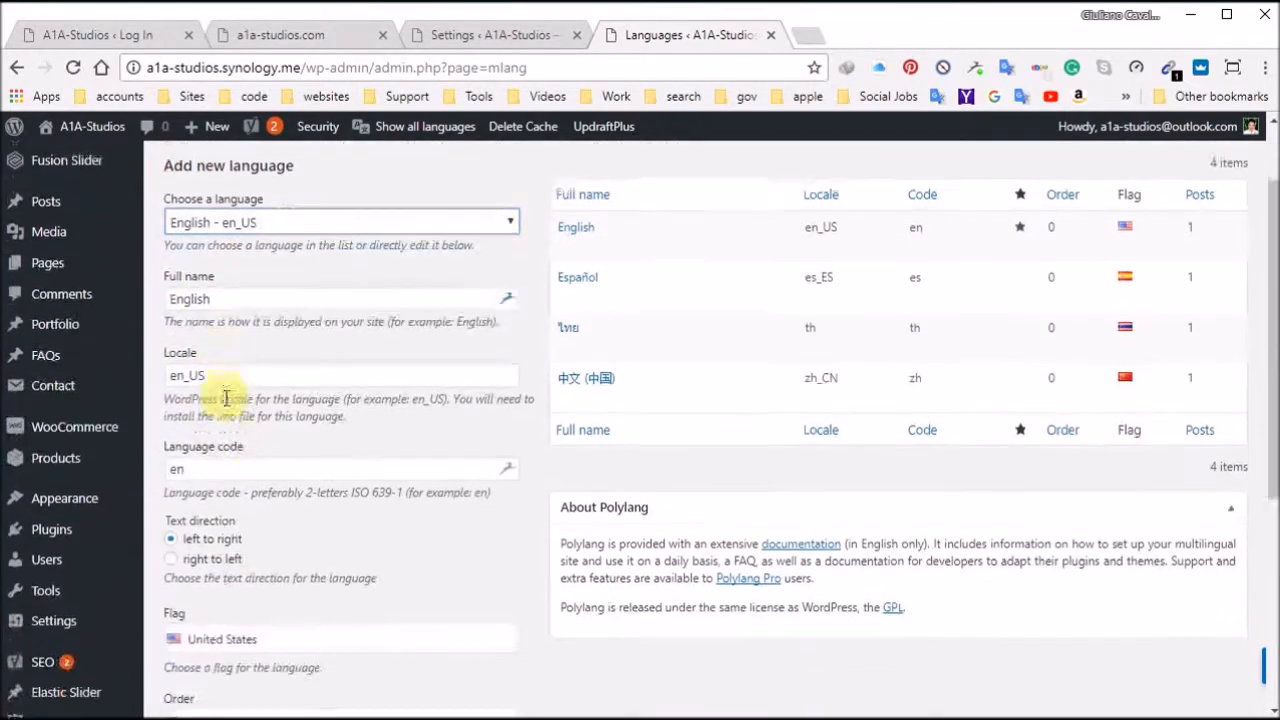
{"action": "scroll", "coordinate": [225, 415], "scroll_direction": "down", "scroll_amount": 1}
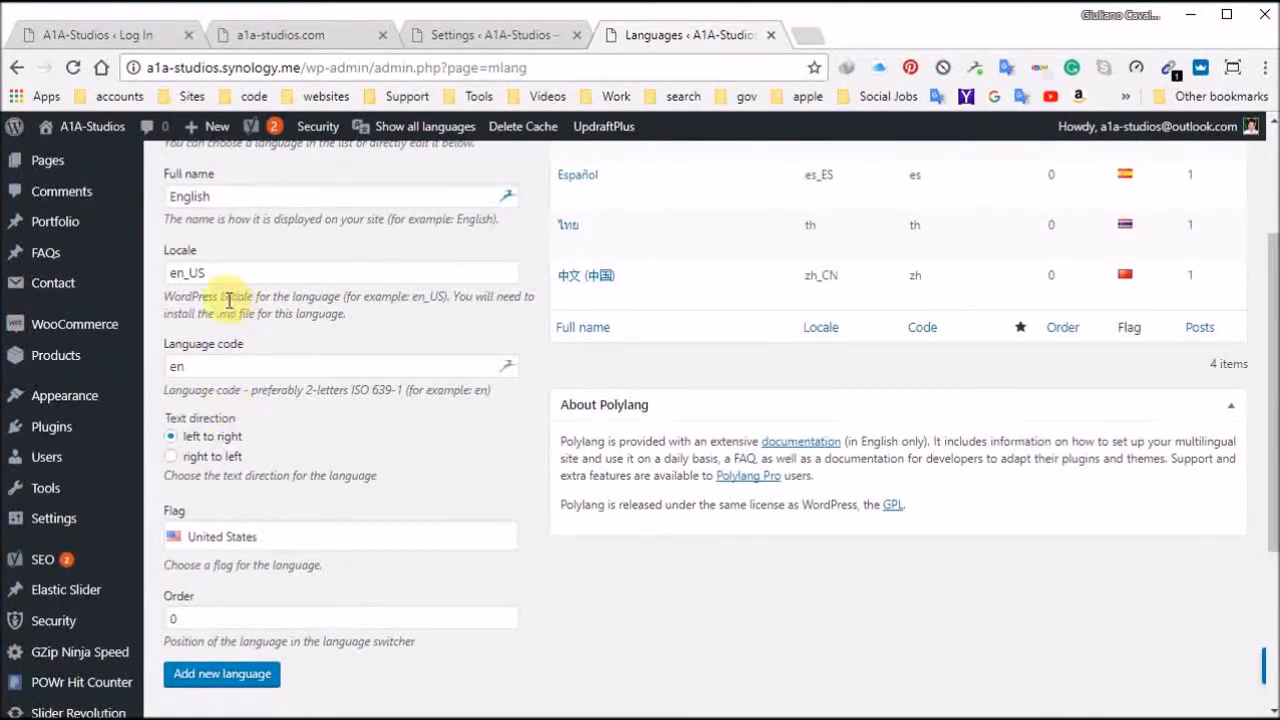
{"action": "scroll", "coordinate": [225, 475], "scroll_direction": "down", "scroll_amount": 1}
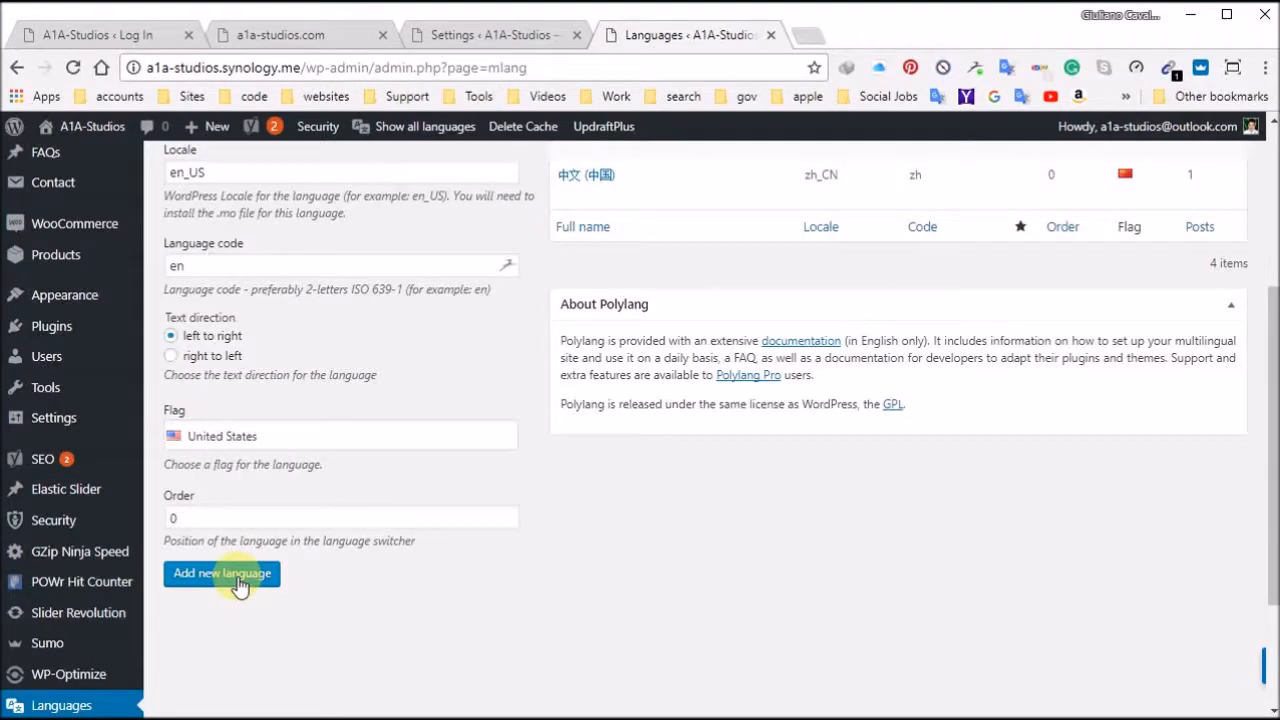
{"action": "scroll", "coordinate": [343, 449], "scroll_direction": "up", "scroll_amount": 3}
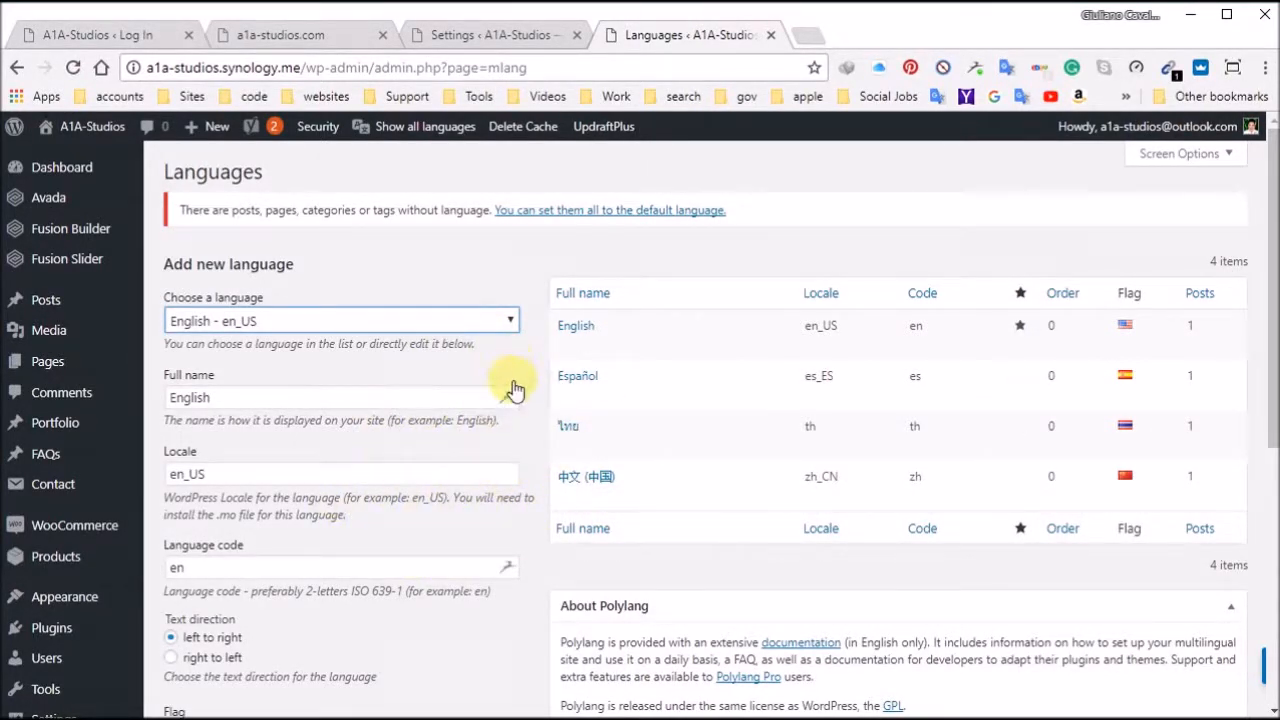
{"action": "scroll", "coordinate": [460, 385], "scroll_direction": "down", "scroll_amount": 1}
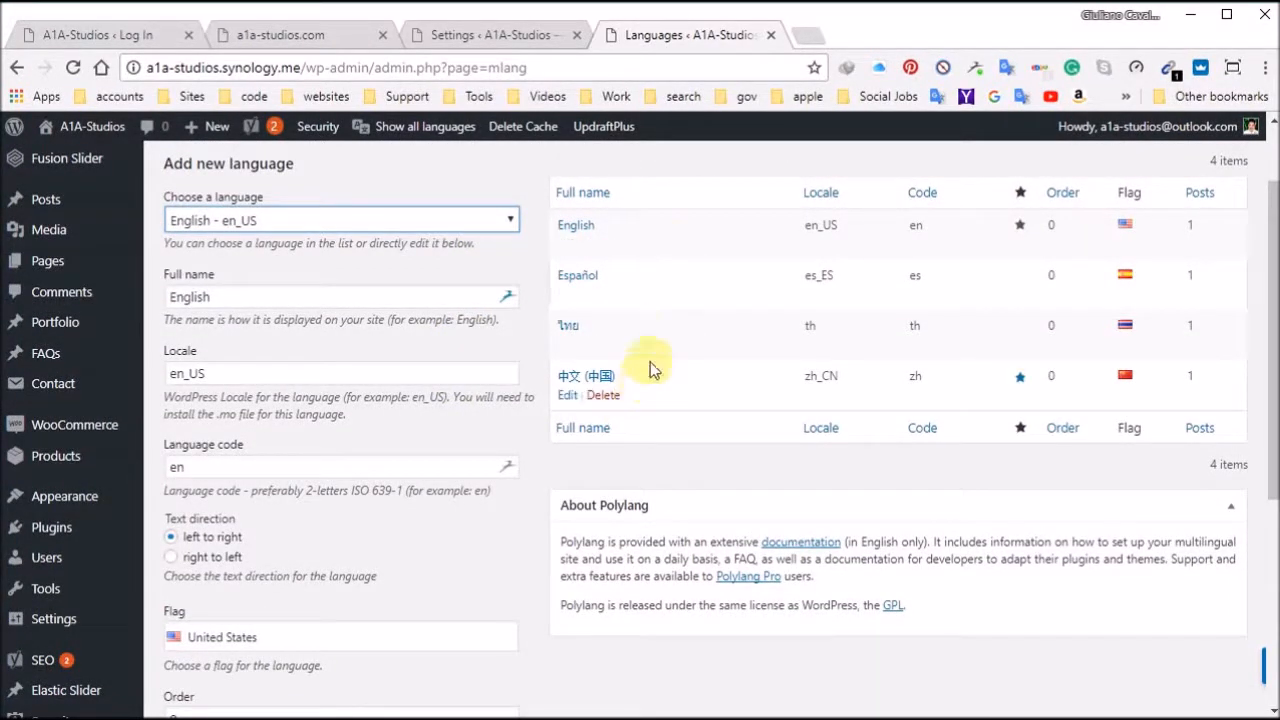
{"action": "scroll", "coordinate": [445, 423], "scroll_direction": "down", "scroll_amount": 2}
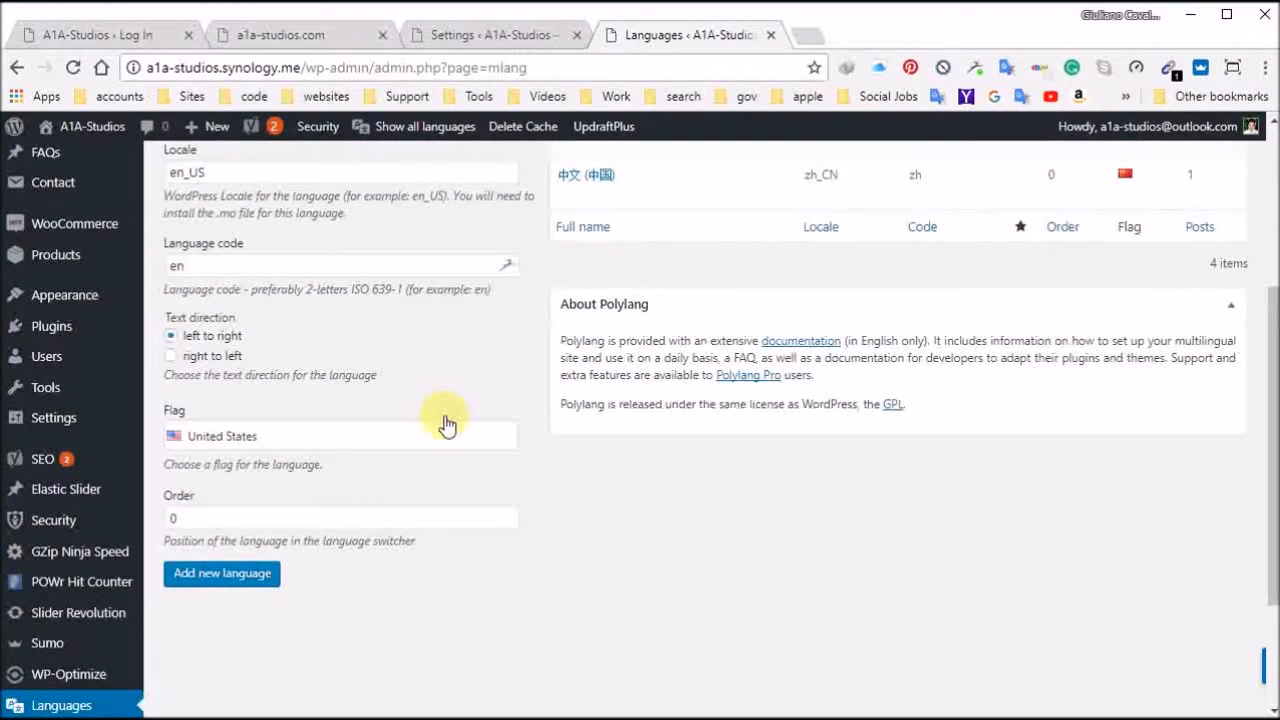
{"action": "scroll", "coordinate": [445, 423], "scroll_direction": "down", "scroll_amount": 2}
{"action": "scroll", "coordinate": [445, 425], "scroll_direction": "up", "scroll_amount": 4}
{"action": "scroll", "coordinate": [445, 425], "scroll_direction": "up", "scroll_amount": 1}
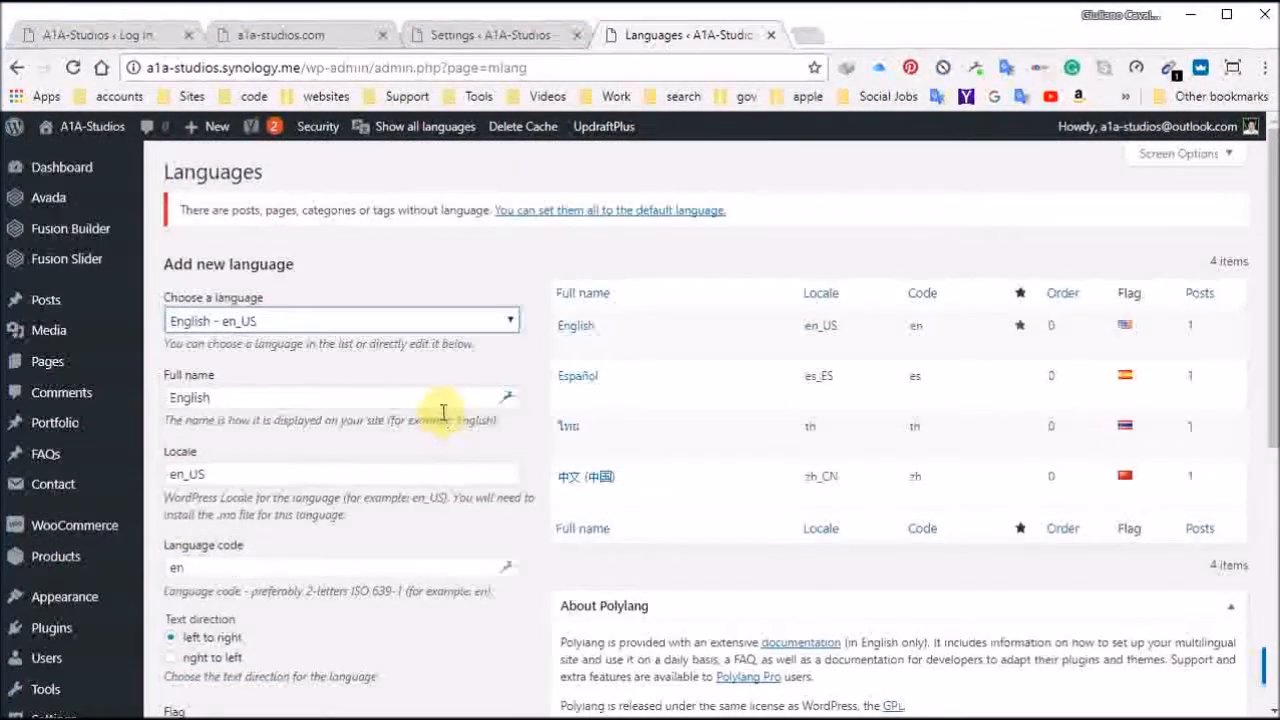
Step: Open the list of all pages and examine which ones have English, Spanish, Thai and Chinese versions
{"action": "mouse_move", "coordinate": [32, 357]}
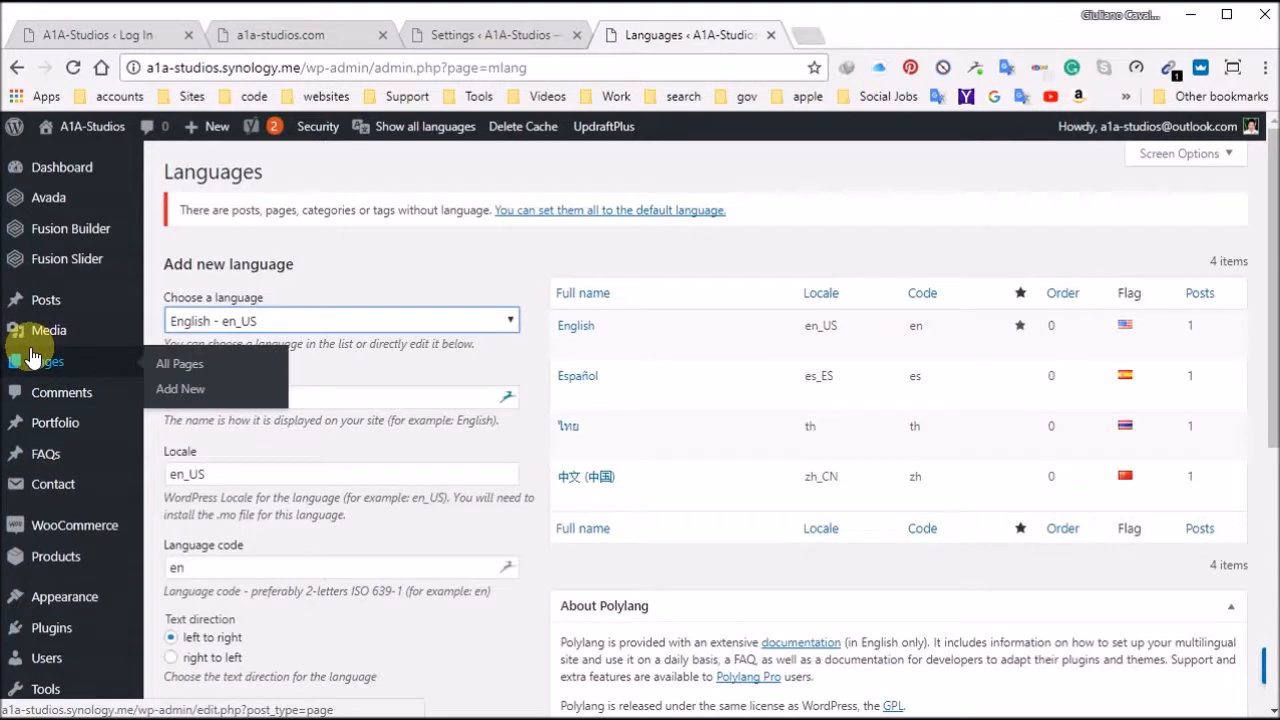
{"action": "left_click", "coordinate": [177, 365]}
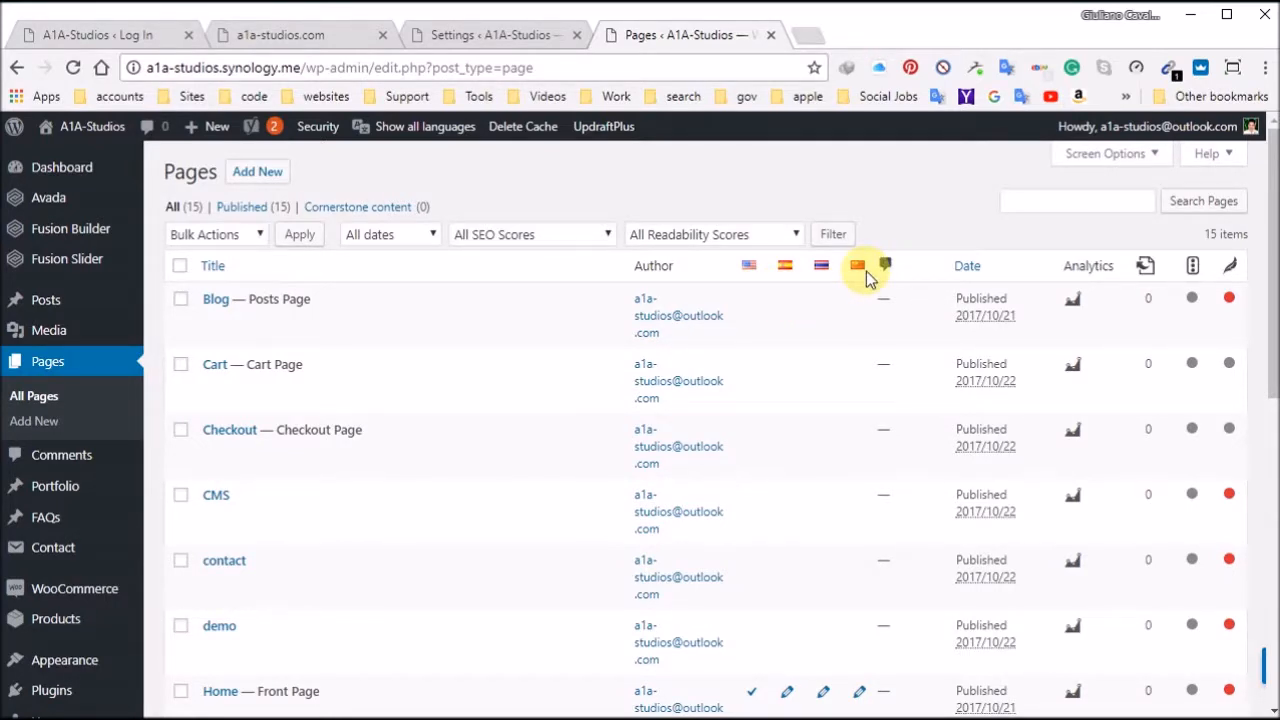
{"action": "scroll", "coordinate": [475, 480], "scroll_direction": "down", "scroll_amount": 2}
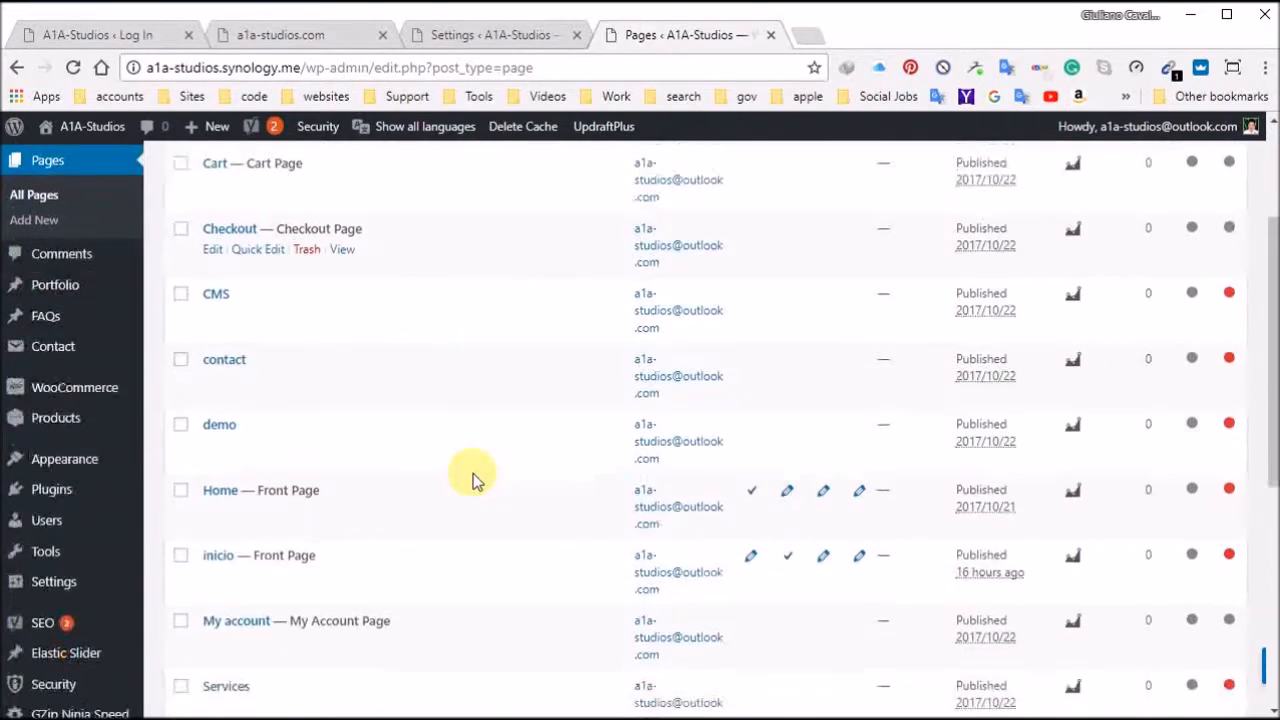
{"action": "scroll", "coordinate": [475, 480], "scroll_direction": "down", "scroll_amount": 4}
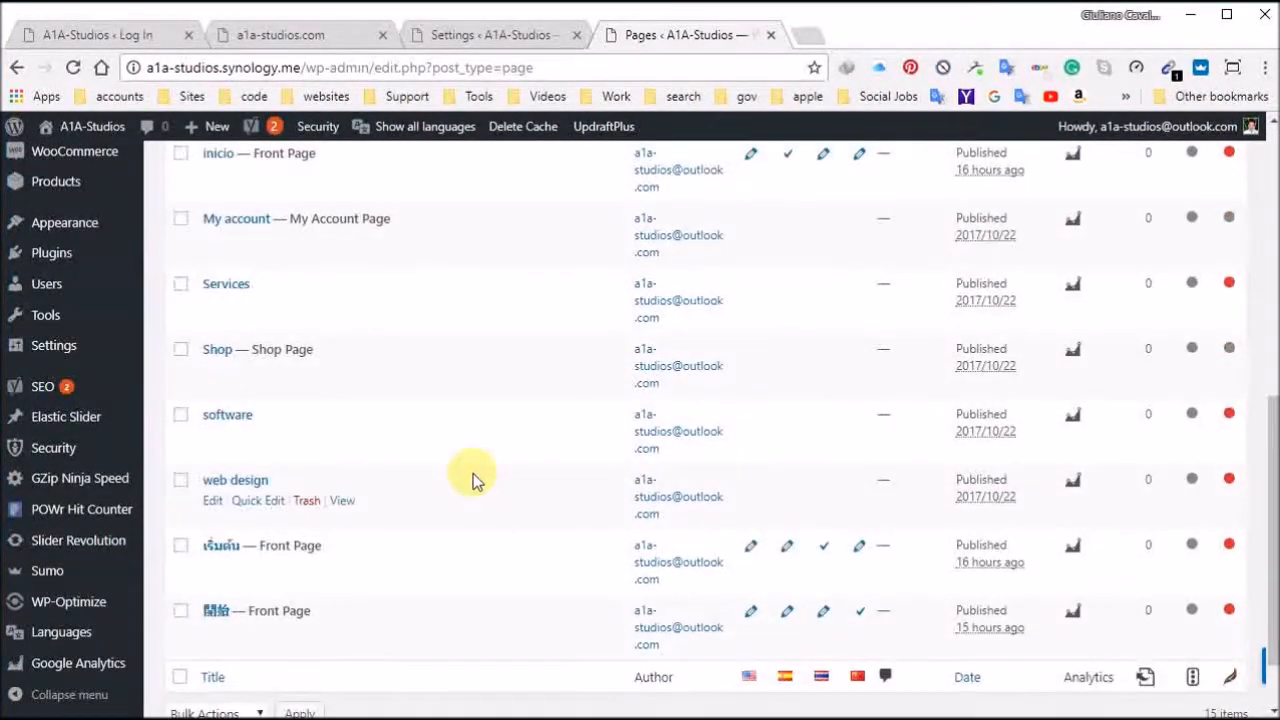
{"action": "scroll", "coordinate": [475, 480], "scroll_direction": "down", "scroll_amount": 1}
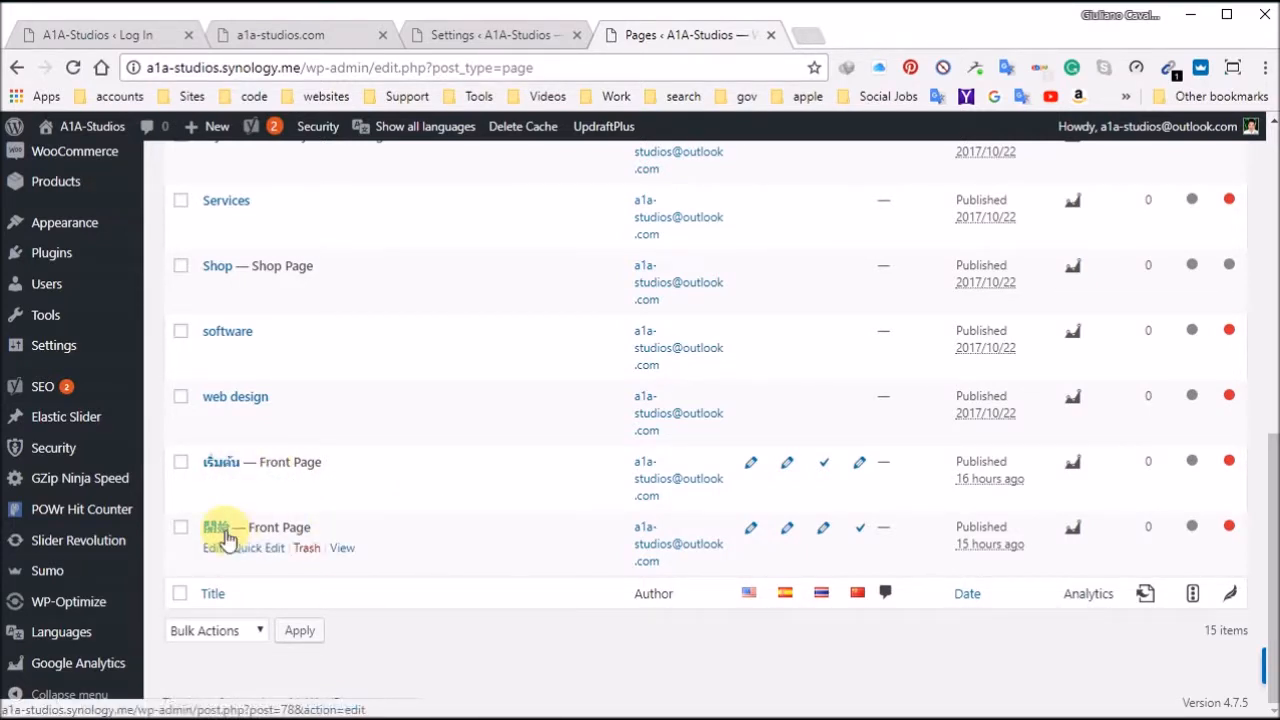
{"action": "scroll", "coordinate": [371, 508], "scroll_direction": "up", "scroll_amount": 3}
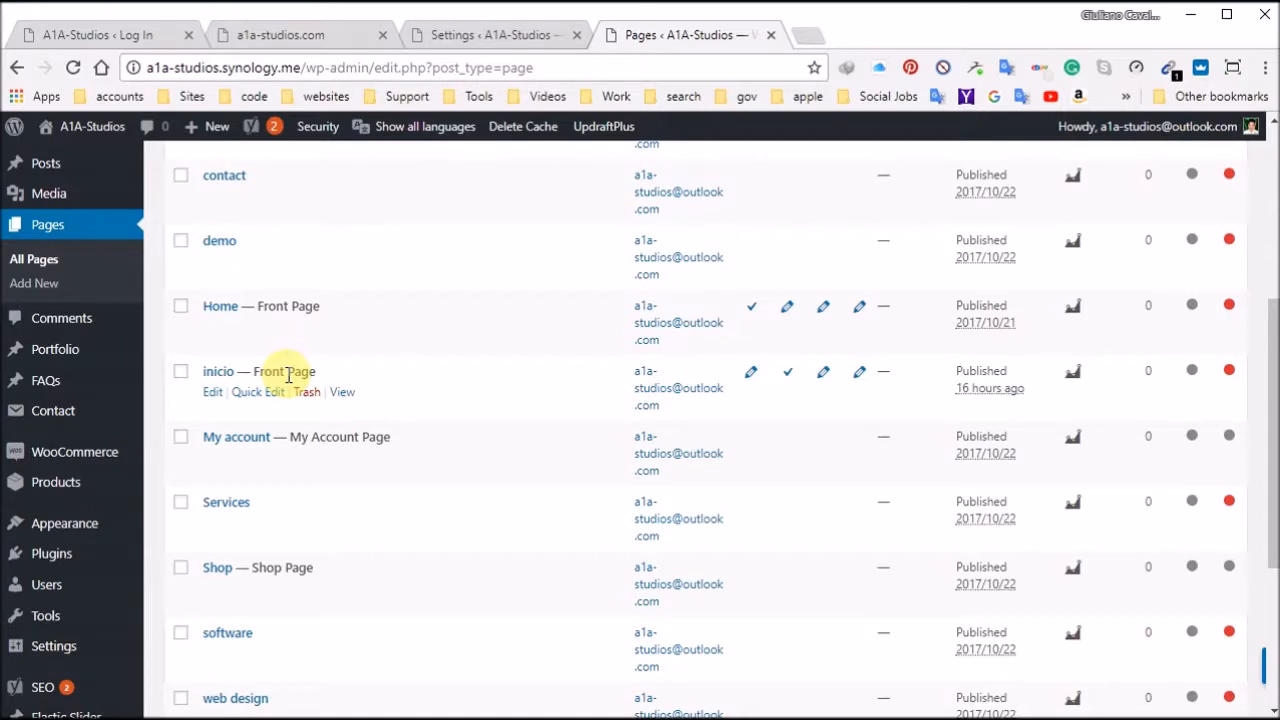
{"action": "scroll", "coordinate": [288, 375], "scroll_direction": "up", "scroll_amount": 2}
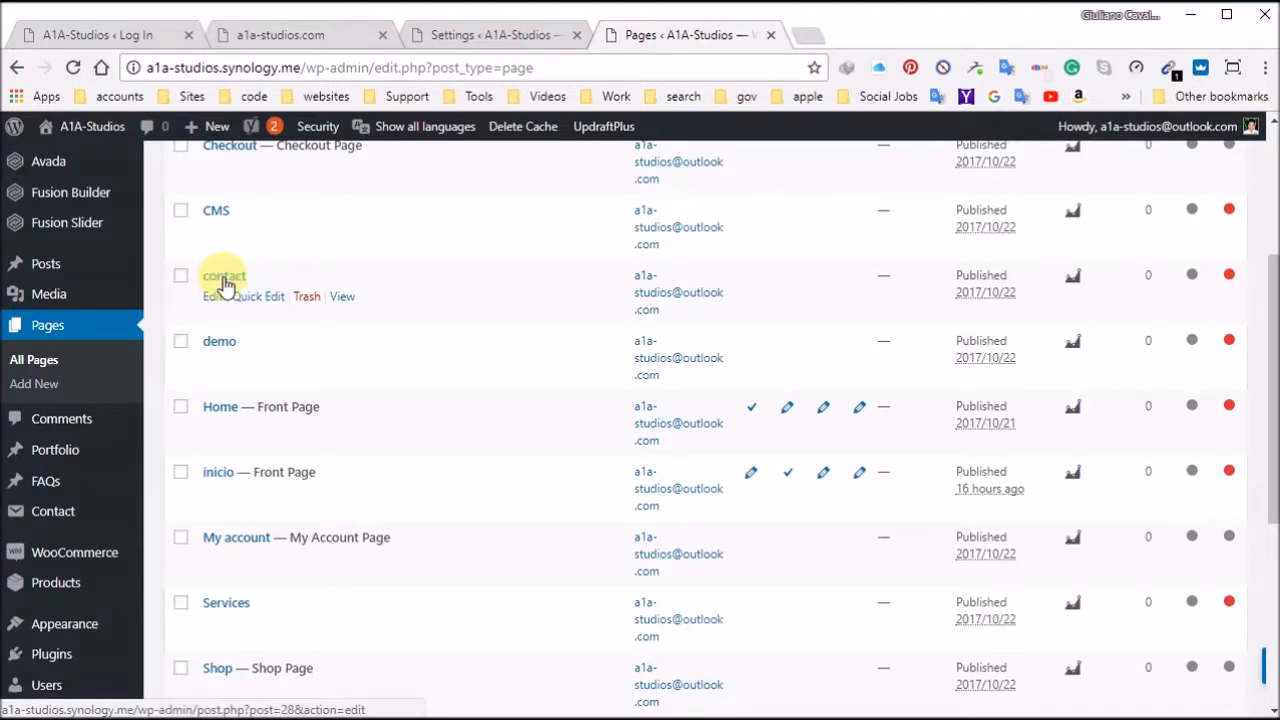
{"action": "scroll", "coordinate": [290, 290], "scroll_direction": "up", "scroll_amount": 2}
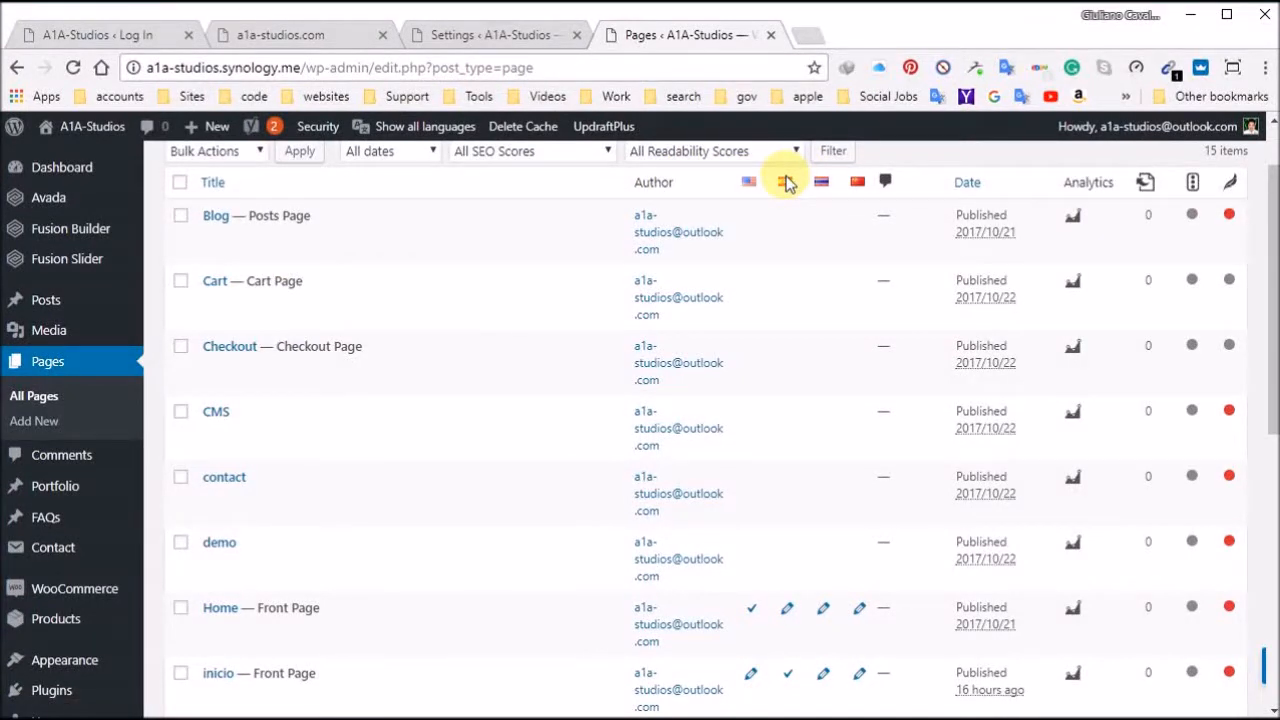
Step: Open the contact page for editing and start a new Spanish translation of it, leaving the original without saving
{"action": "left_click", "coordinate": [217, 480]}
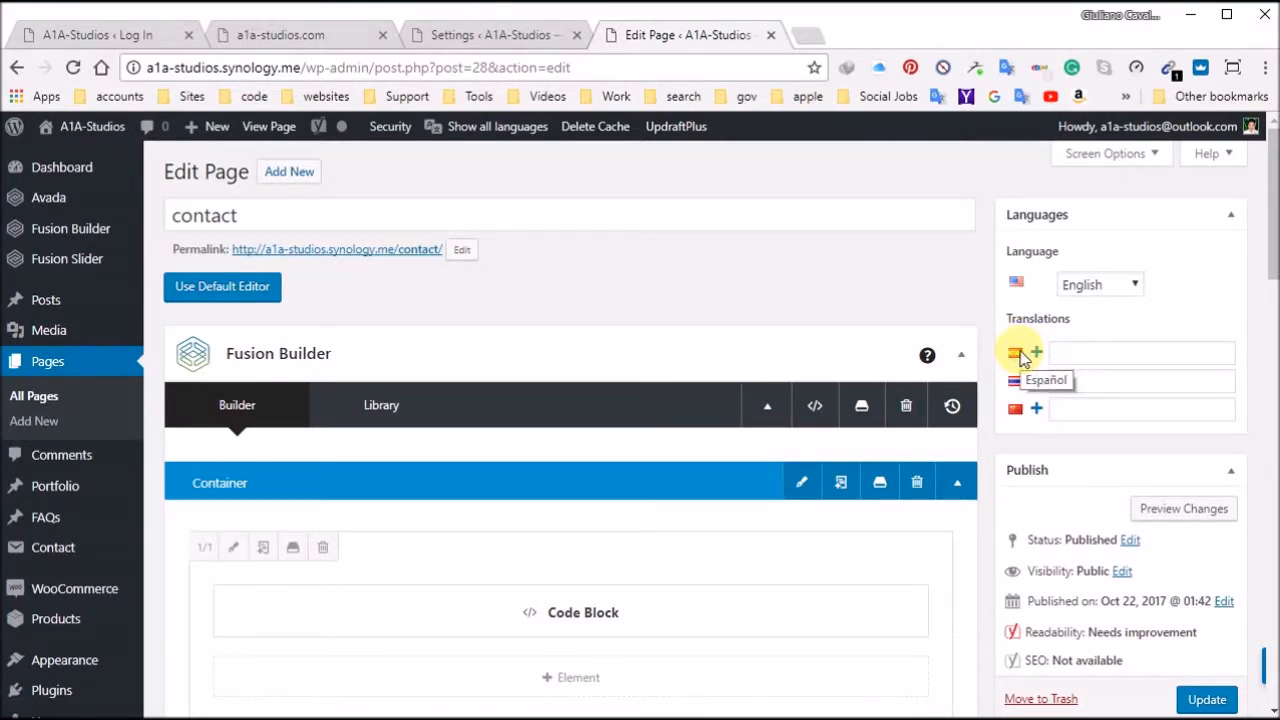
{"action": "left_click", "coordinate": [1046, 354]}
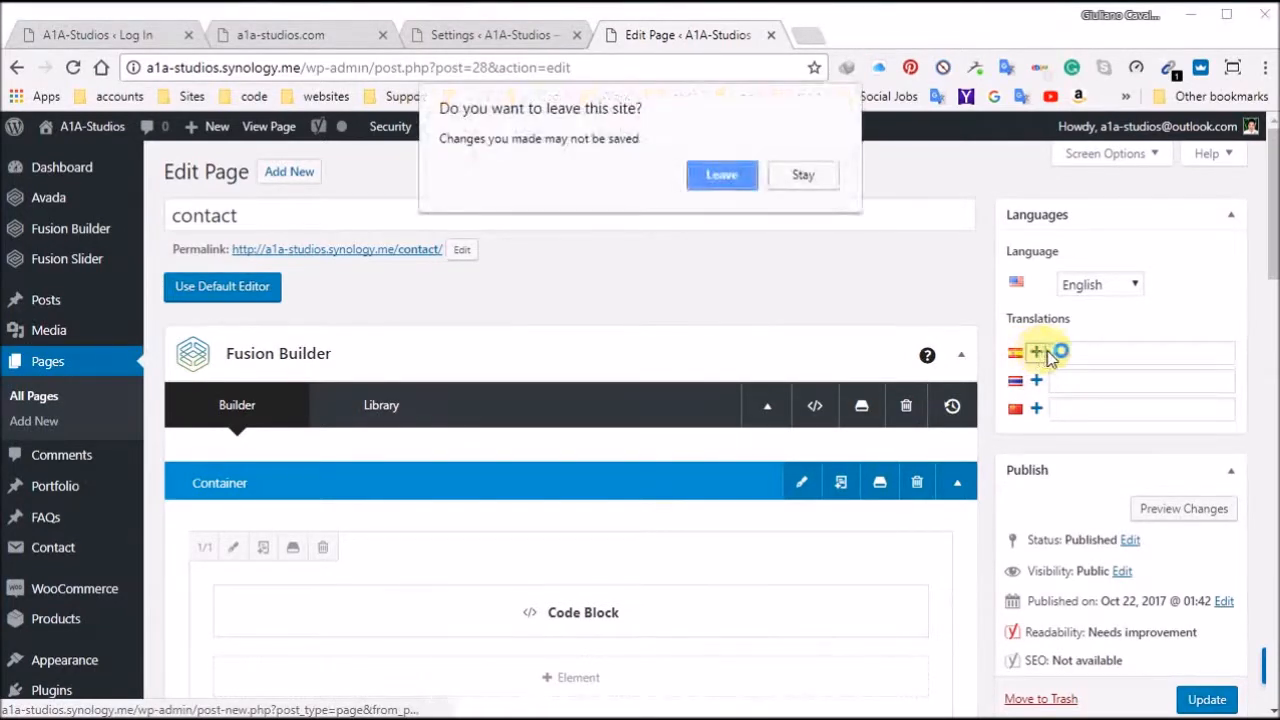
{"action": "left_click", "coordinate": [752, 188]}
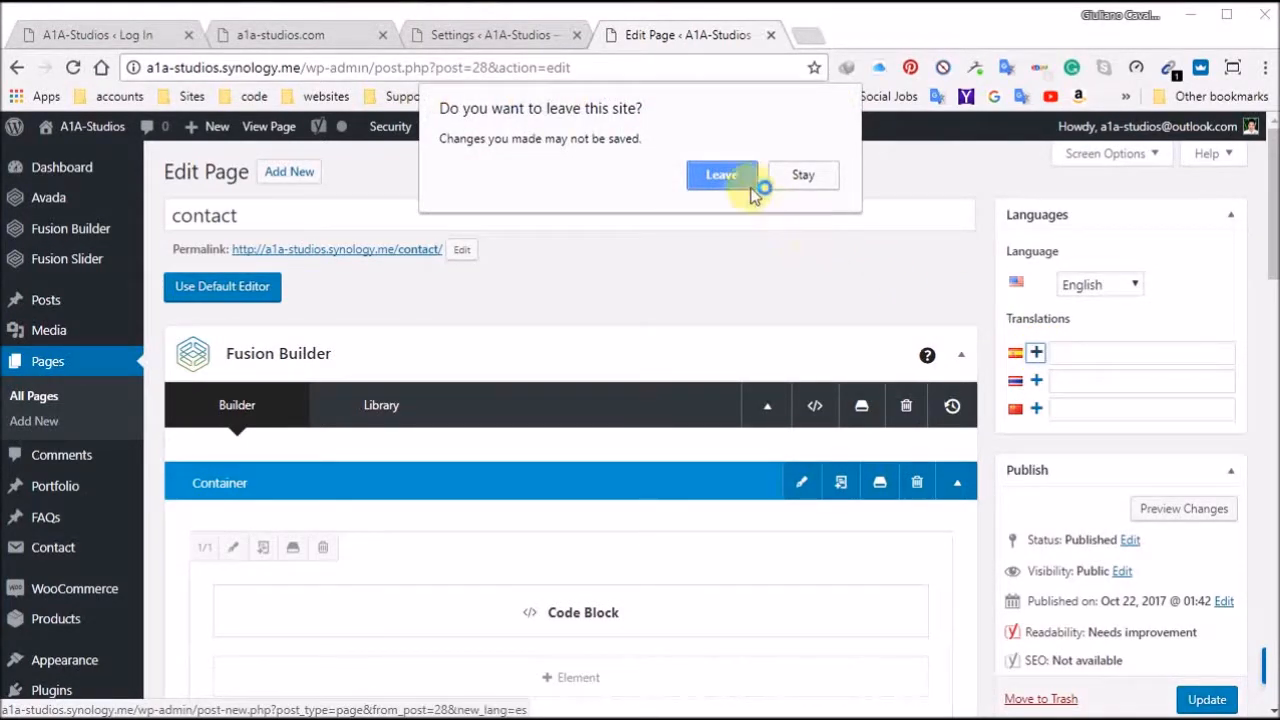
{"action": "left_click", "coordinate": [729, 178]}
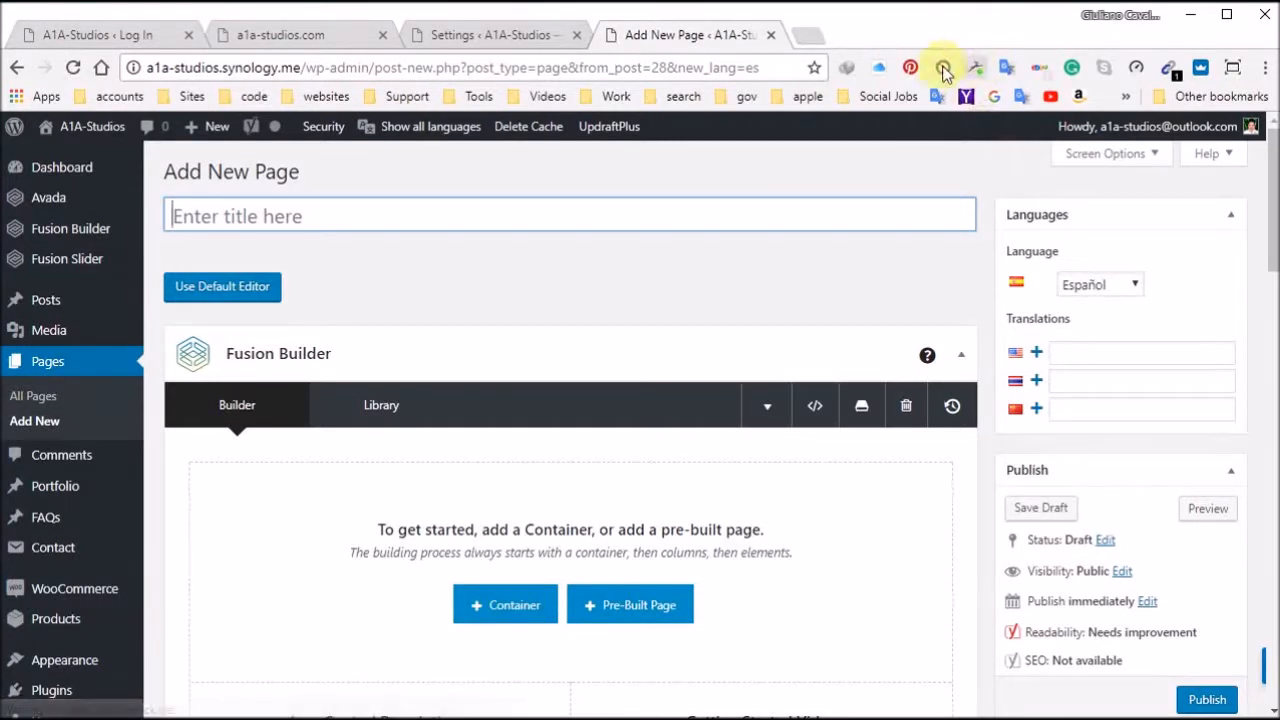
Step: Open Google Translate in a new browser tab and set the source language to Detect language
{"action": "left_click", "coordinate": [815, 33]}
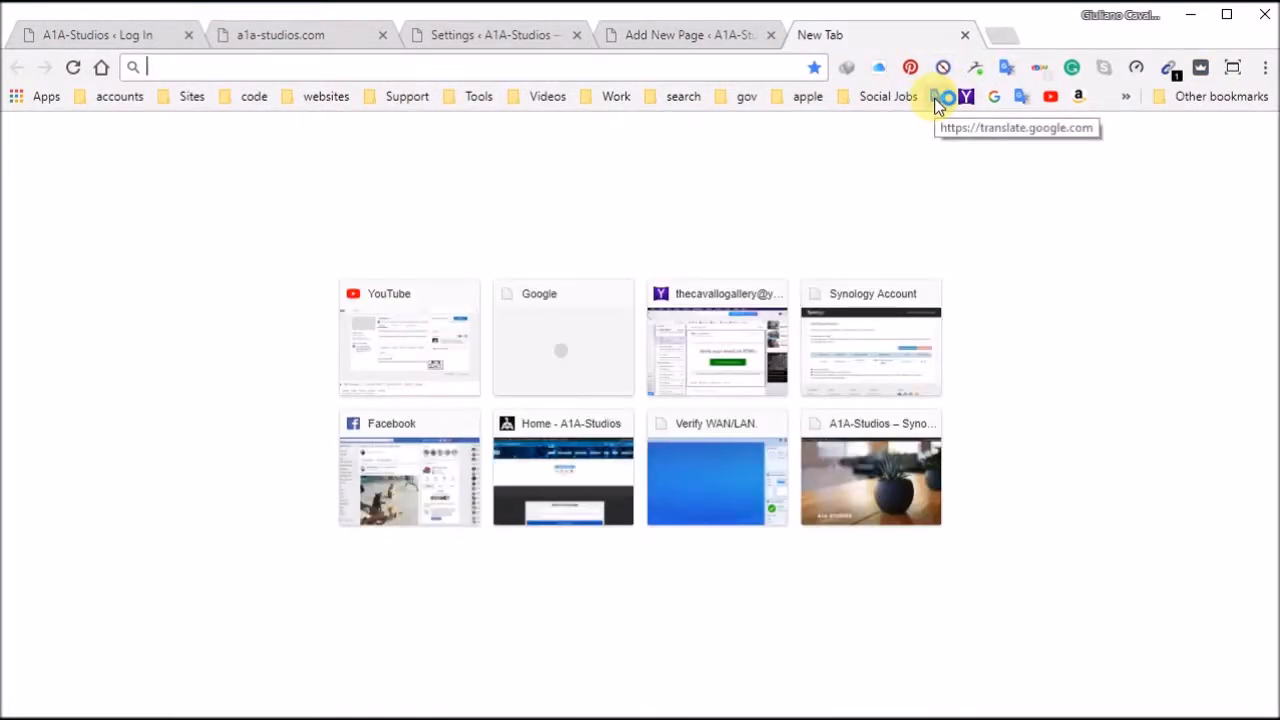
{"action": "left_click", "coordinate": [942, 99]}
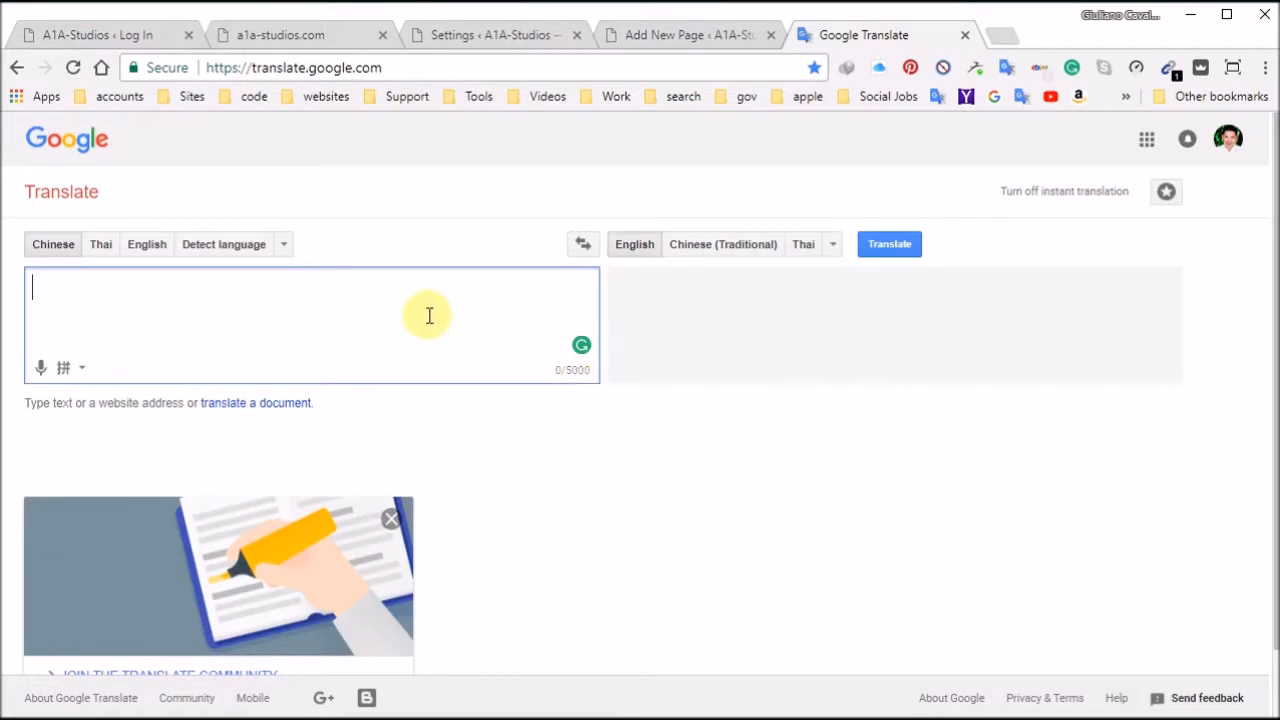
{"action": "left_click", "coordinate": [228, 250]}
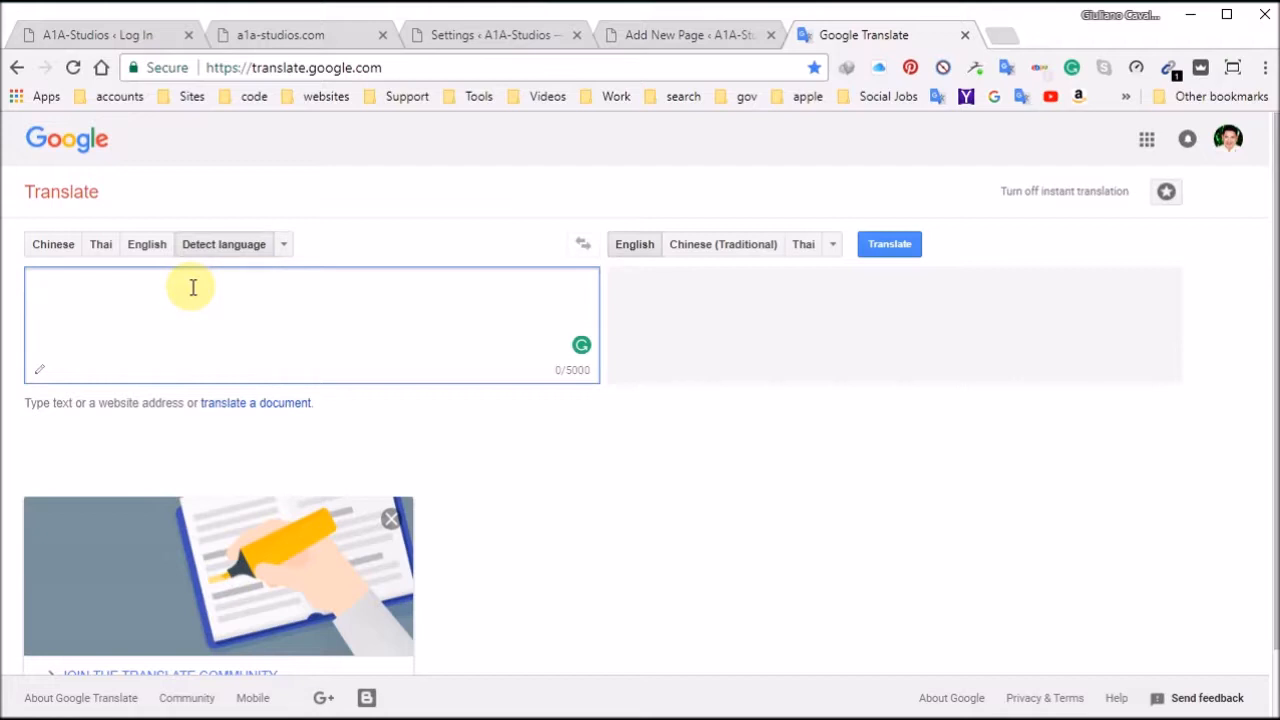
Step: Enter "contact us" as the source text to translate
{"action": "type", "text": "con"}
{"action": "type", "text": "cty"}
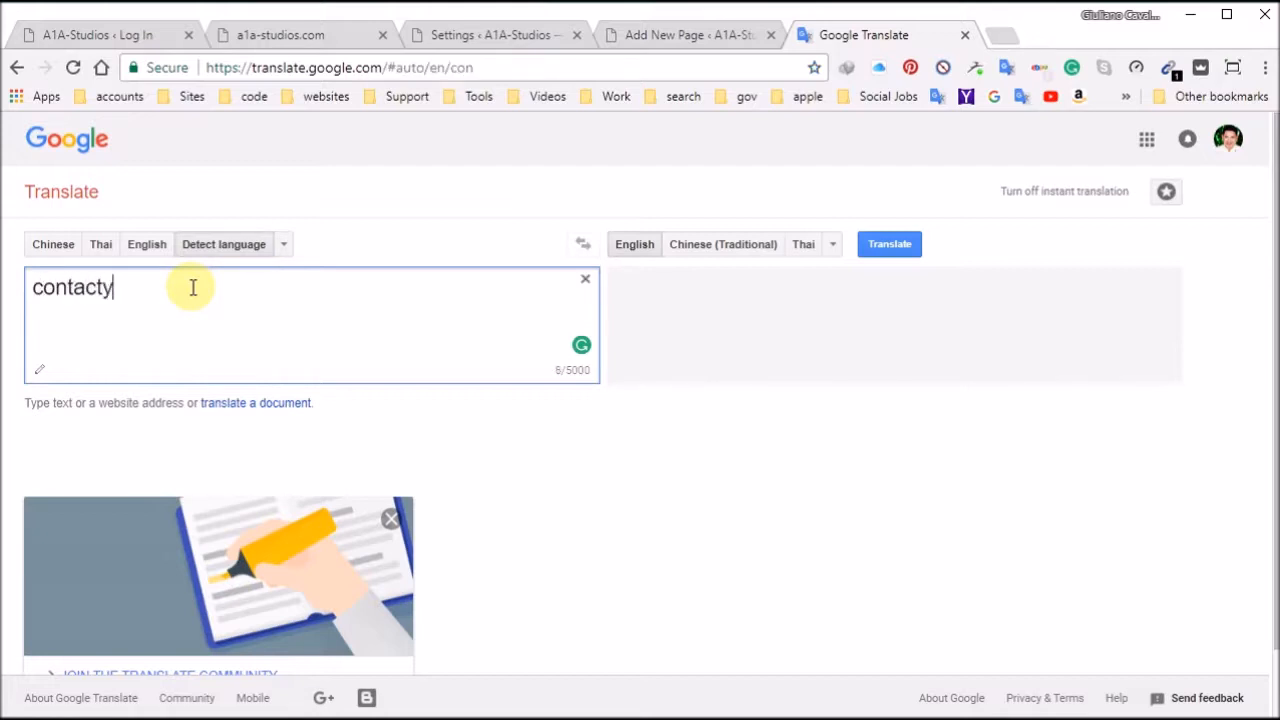
{"action": "type", "text": " us\\\\\\\\"}
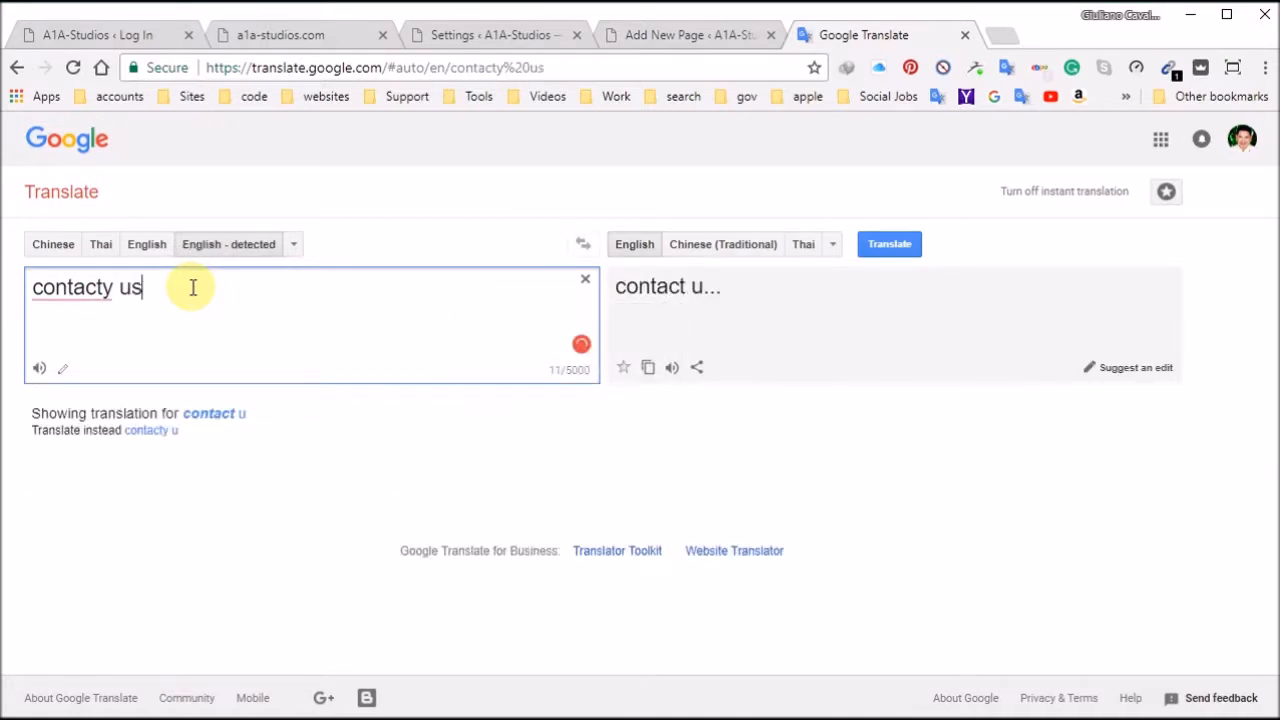
{"action": "key", "text": "BackSpace"}
{"action": "key", "text": "BackSpace"}
{"action": "key", "text": "BackSpace"}
{"action": "key", "text": "BackSpace"}
{"action": "key", "text": "BackSpace"}
{"action": "key", "text": "BackSpace"}
{"action": "key", "text": "BackSpace"}
{"action": "key", "text": "BackSpace"}
{"action": "key", "text": "BackSpace"}
{"action": "key", "text": "BackSpace"}
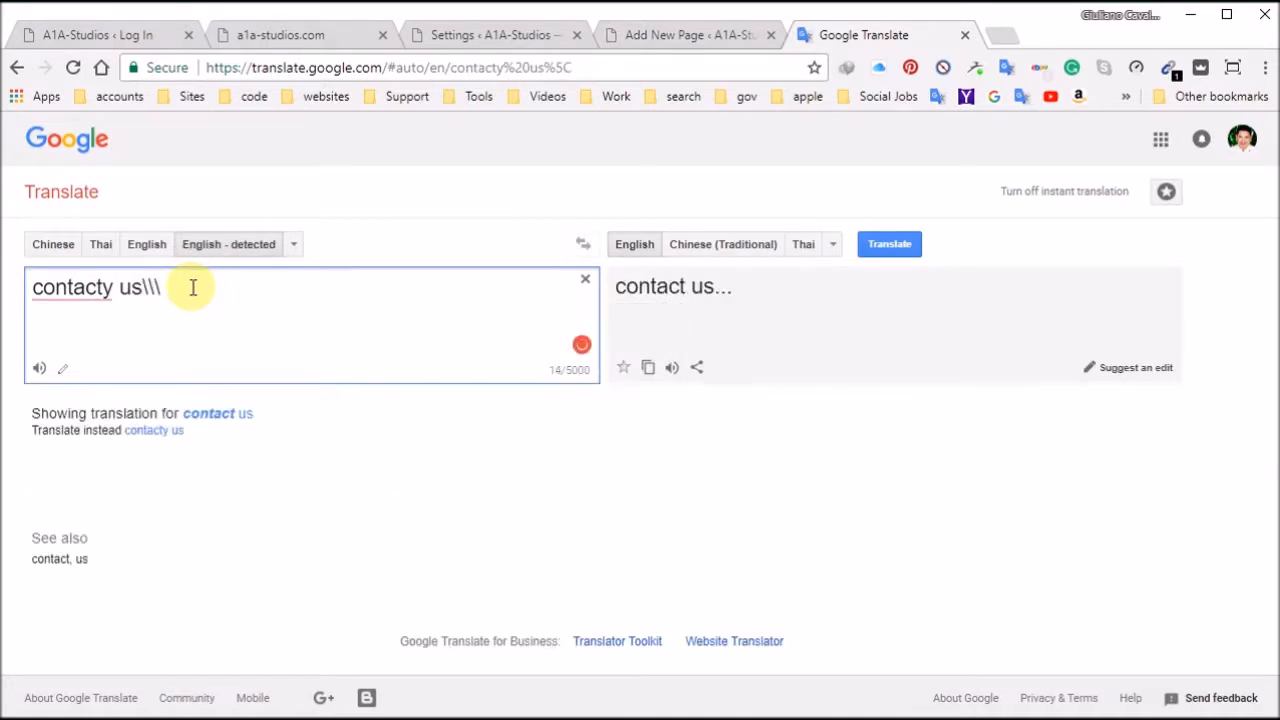
{"action": "key", "text": "BackSpace"}
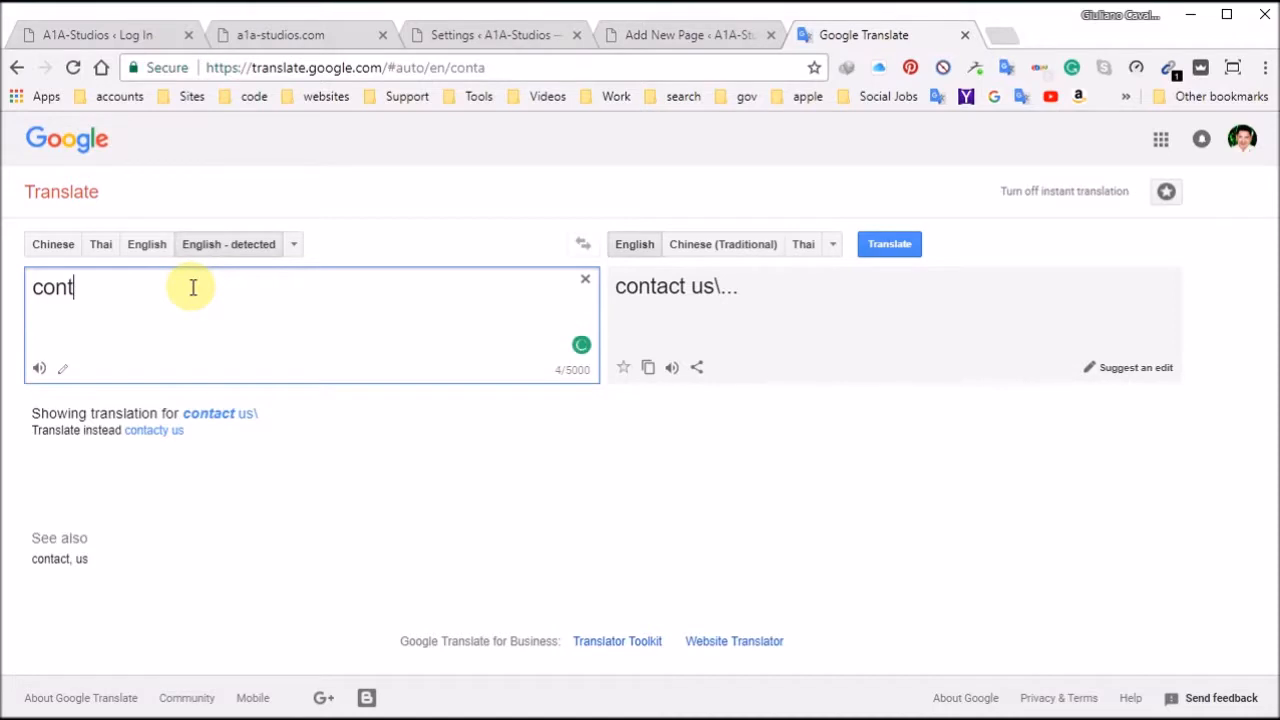
{"action": "type", "text": "act us"}
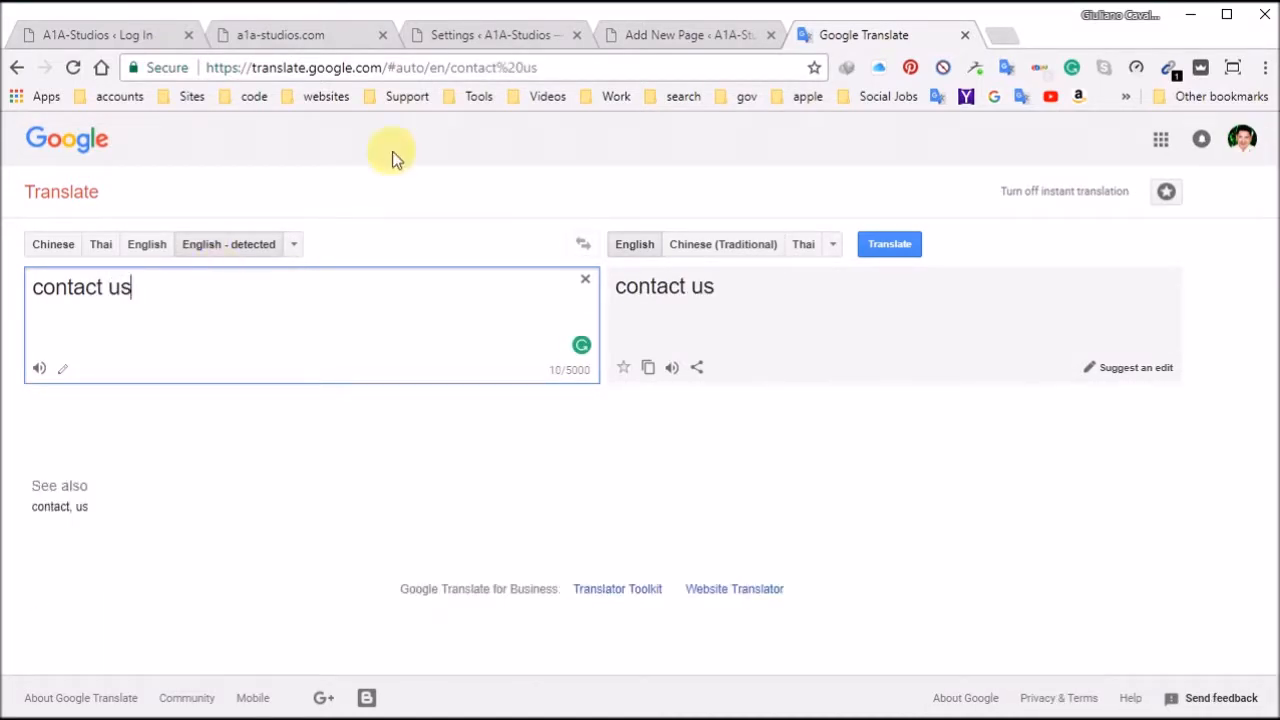
Step: View the translation of "contact us" in Chinese (Traditional) and in Thai
{"action": "left_click", "coordinate": [834, 244]}
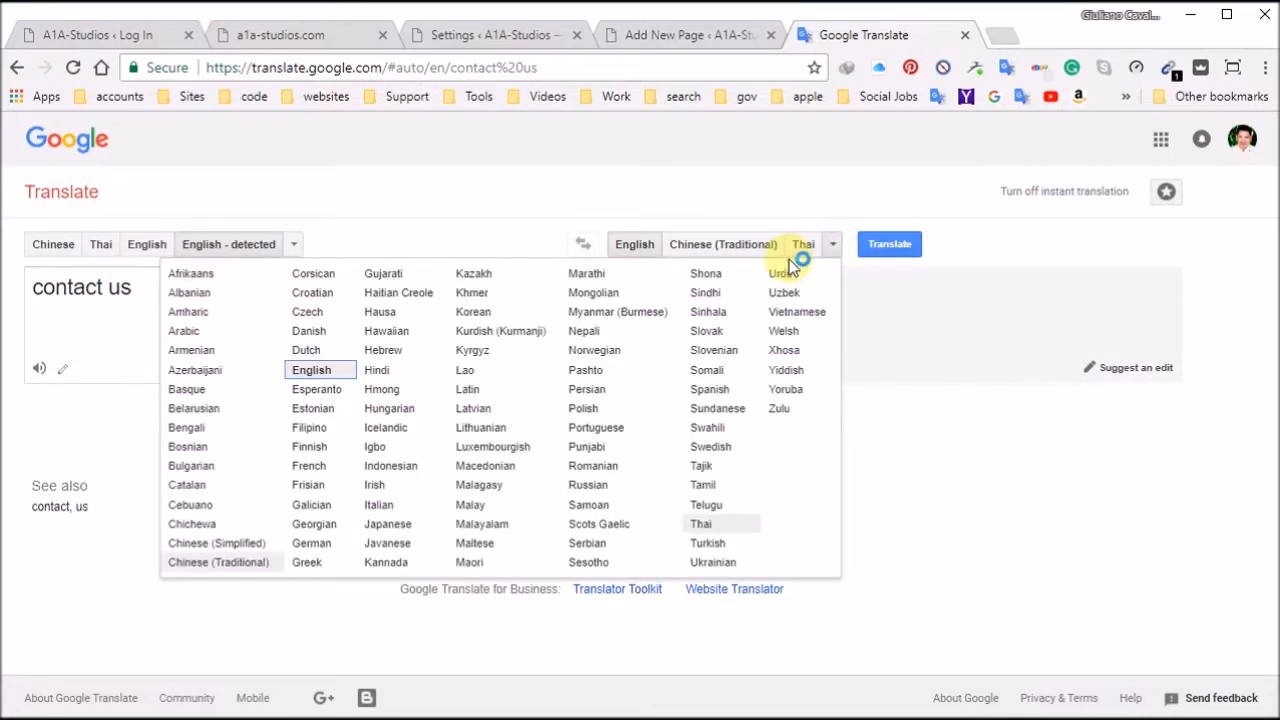
{"action": "left_click", "coordinate": [706, 248]}
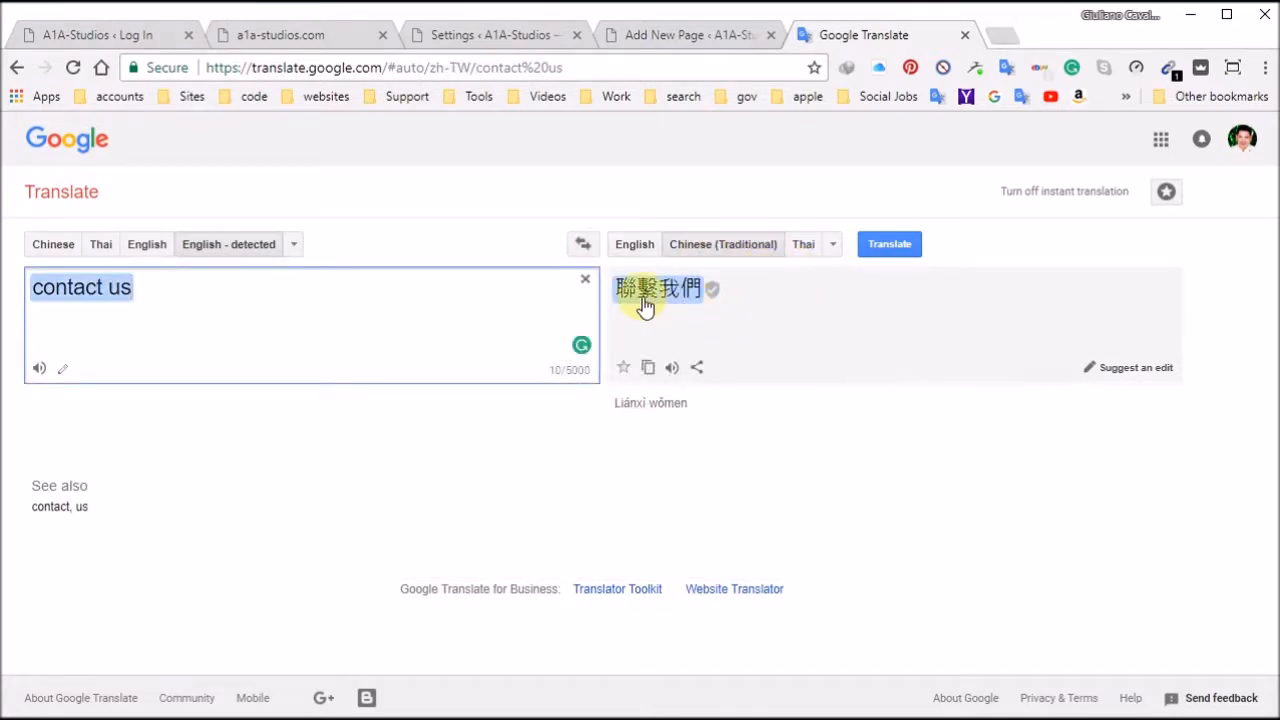
{"action": "left_click", "coordinate": [801, 246]}
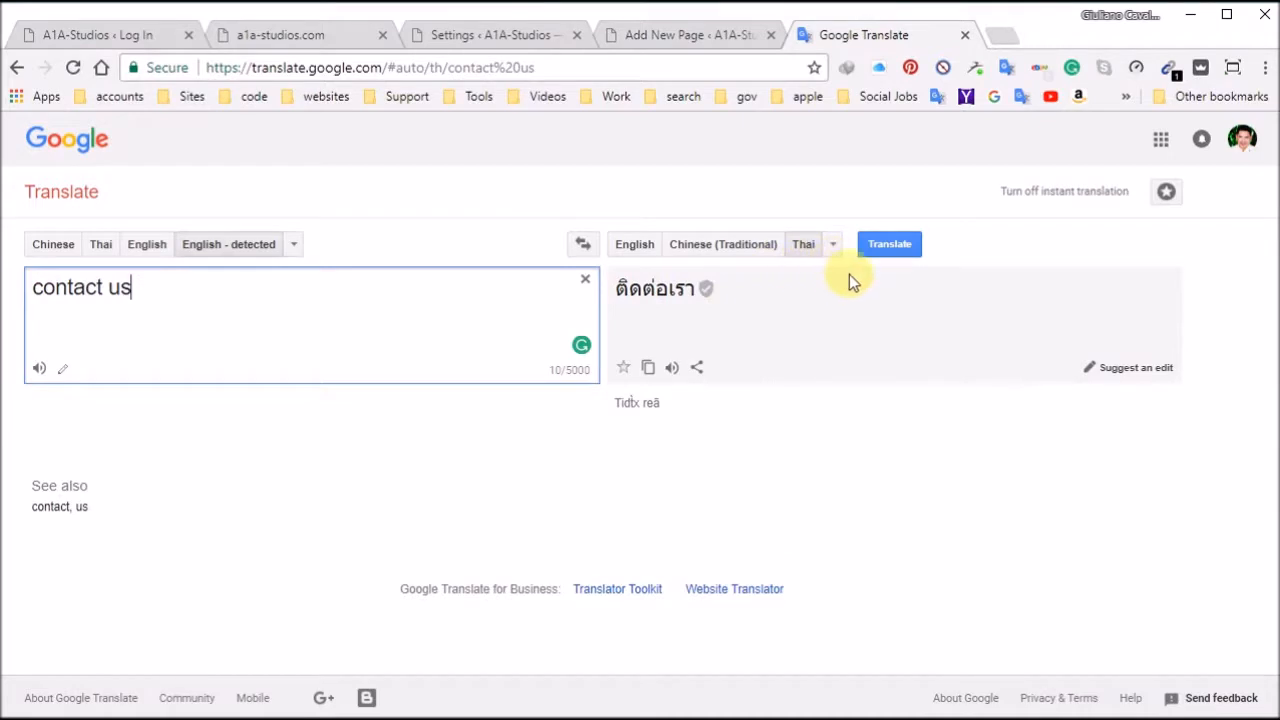
Step: Translate "contact us" into Spanish and copy the result "Contáctenos"
{"action": "left_click", "coordinate": [834, 246]}
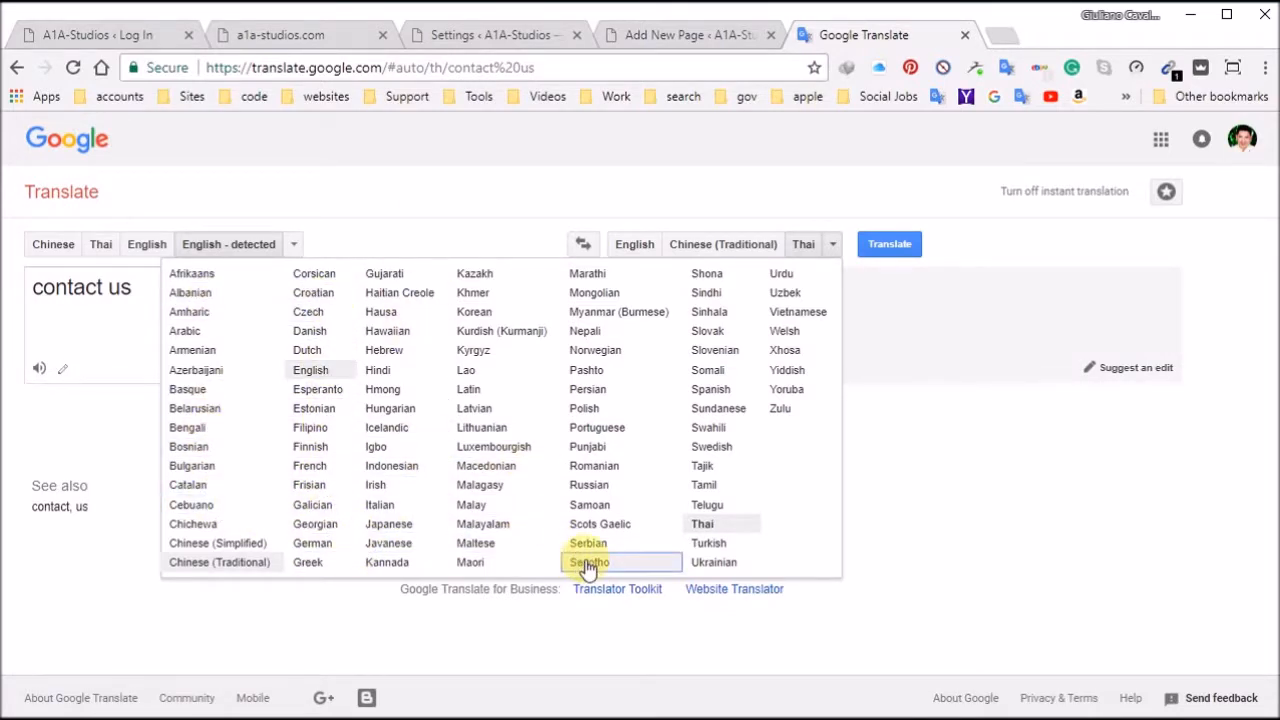
{"action": "left_click", "coordinate": [712, 389]}
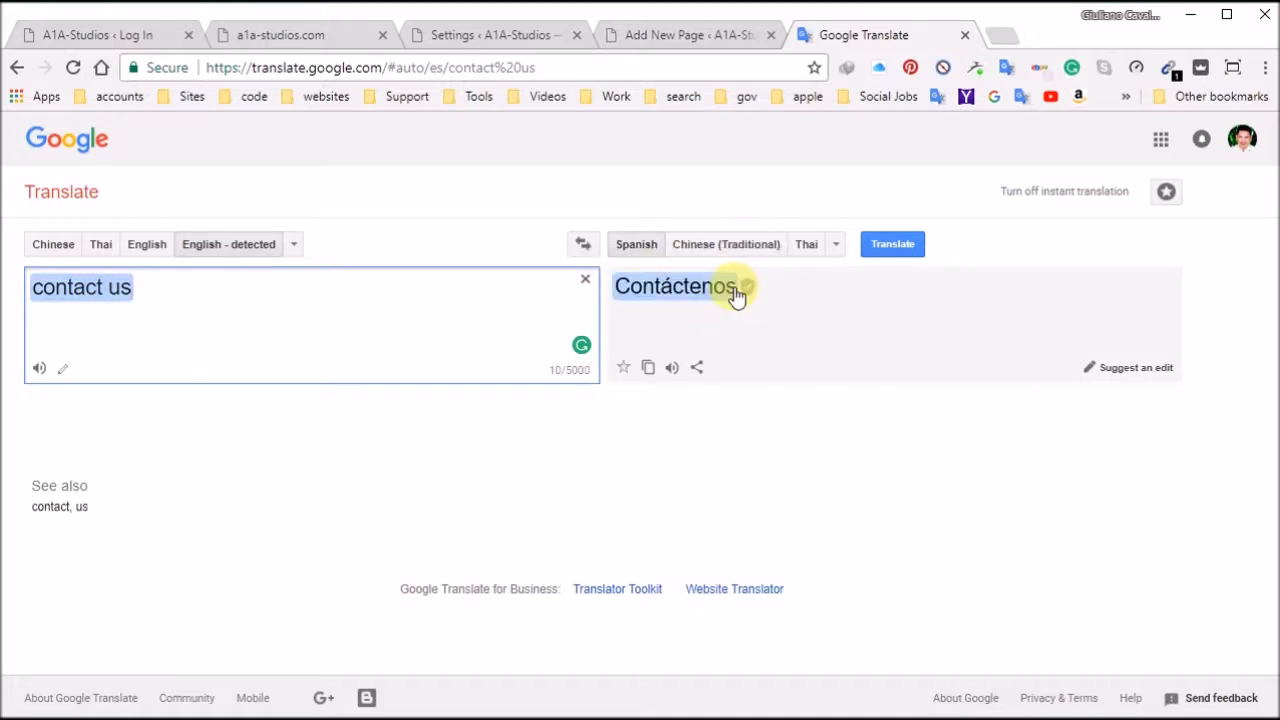
{"action": "left_click_drag", "start_coordinate": [620, 290], "coordinate": [742, 303]}
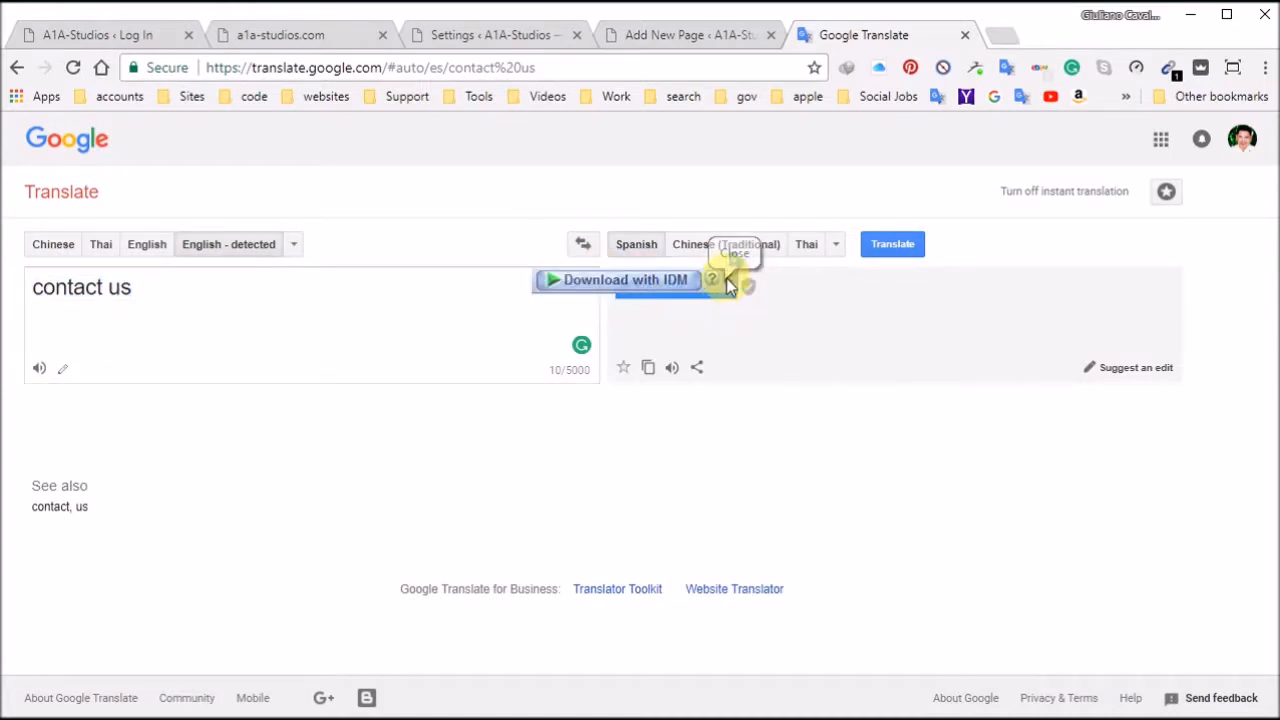
{"action": "left_click", "coordinate": [728, 279]}
{"action": "right_click", "coordinate": [738, 284]}
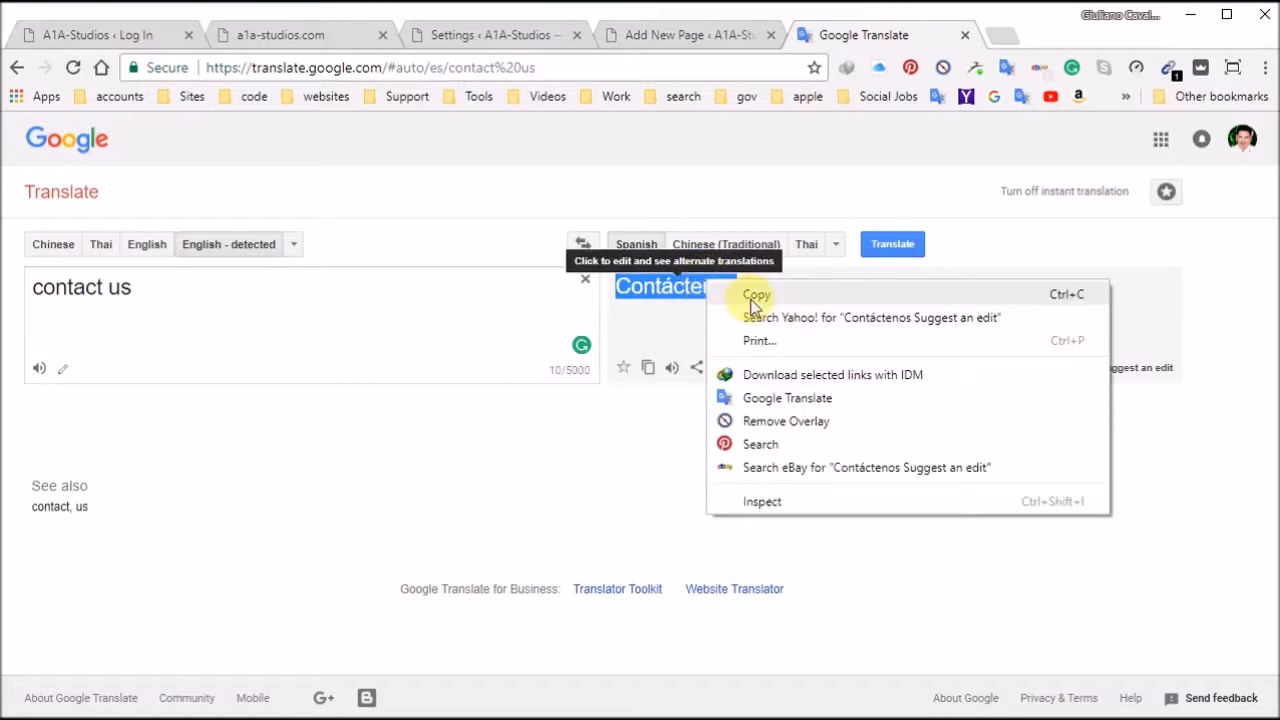
{"action": "left_click", "coordinate": [754, 294]}
Step: Return to the new Spanish page in WordPress, paste "Contáctenos" as its title and publish it
{"action": "left_click", "coordinate": [664, 32]}
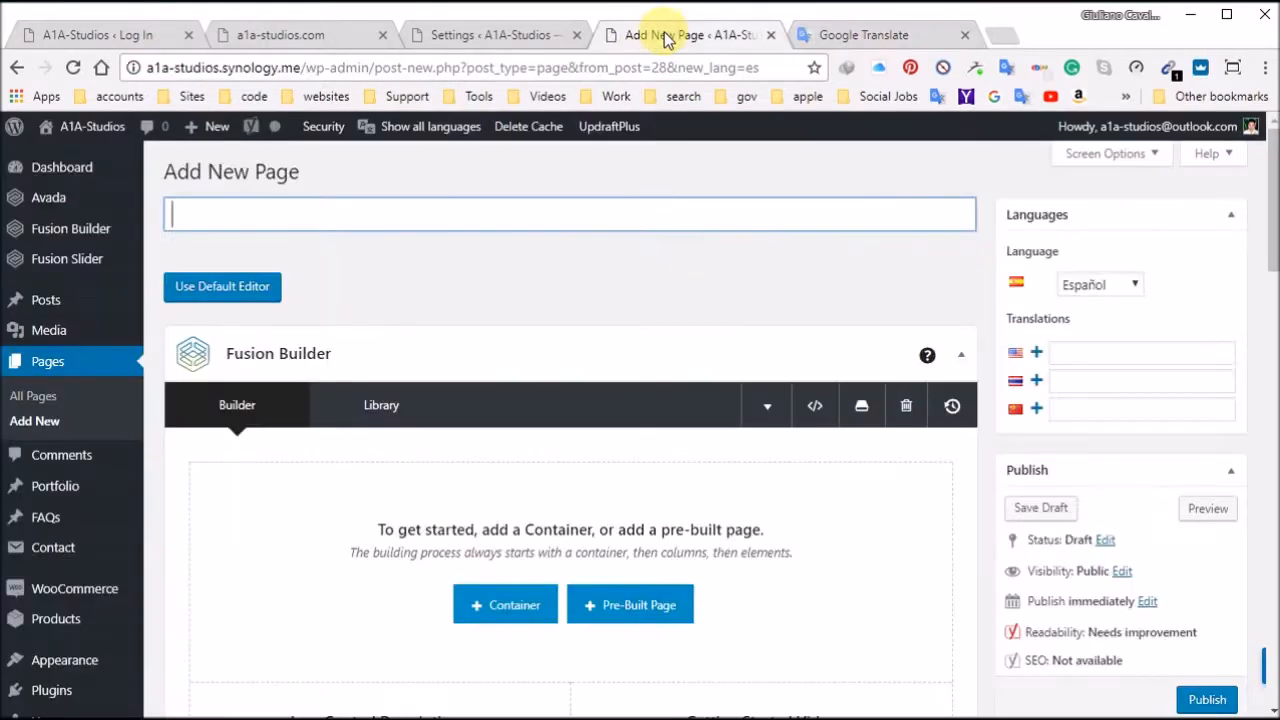
{"action": "right_click", "coordinate": [313, 230]}
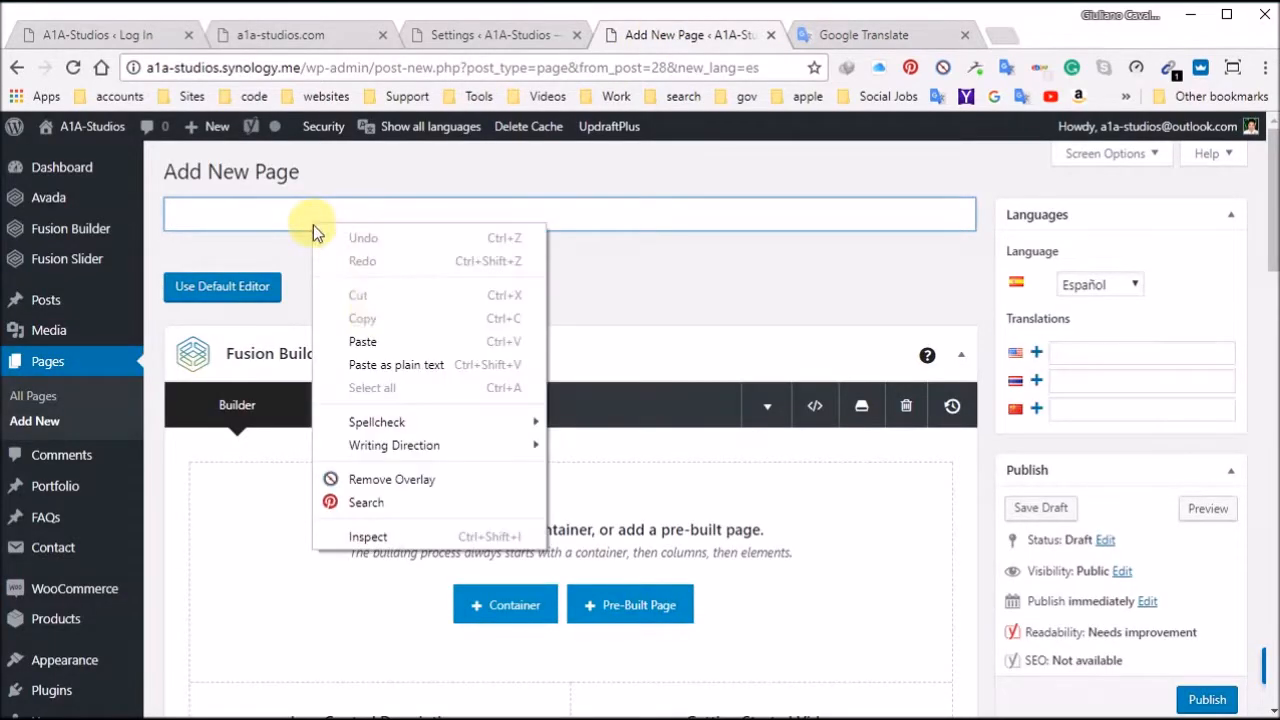
{"action": "left_click", "coordinate": [362, 341]}
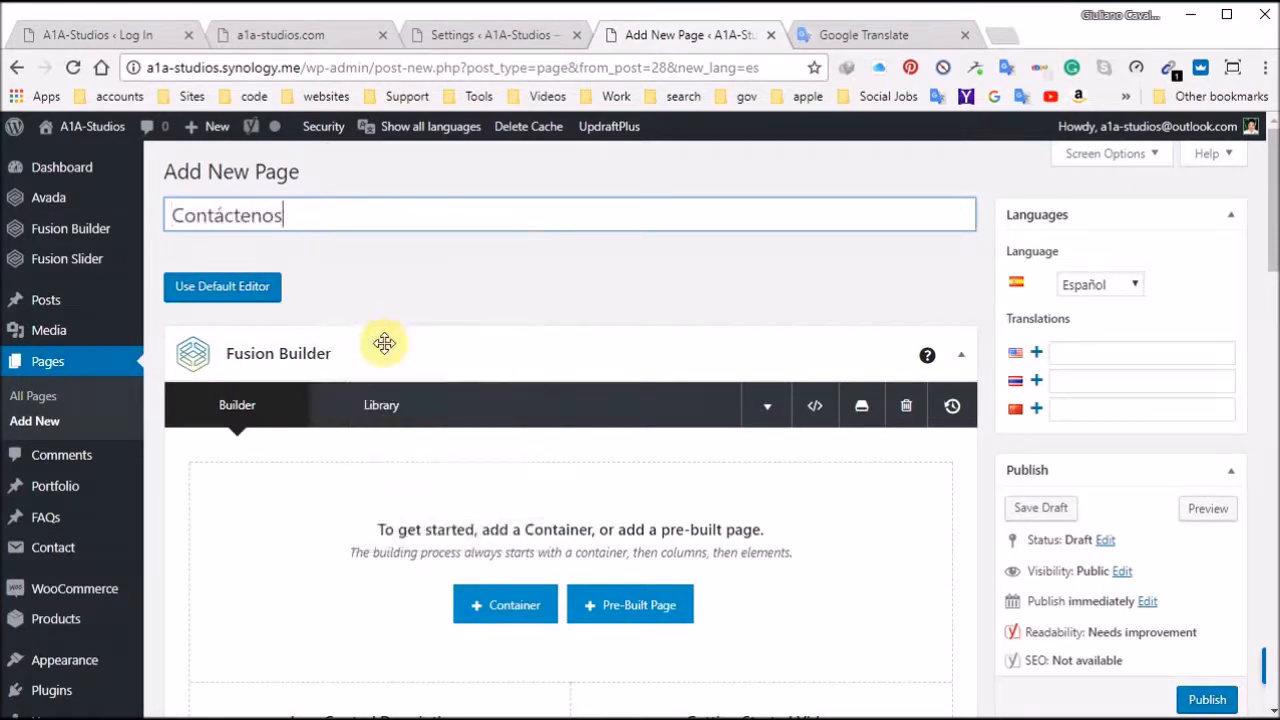
{"action": "left_click", "coordinate": [220, 213]}
{"action": "key", "text": "BackSpace"}
{"action": "type", "text": "a"}
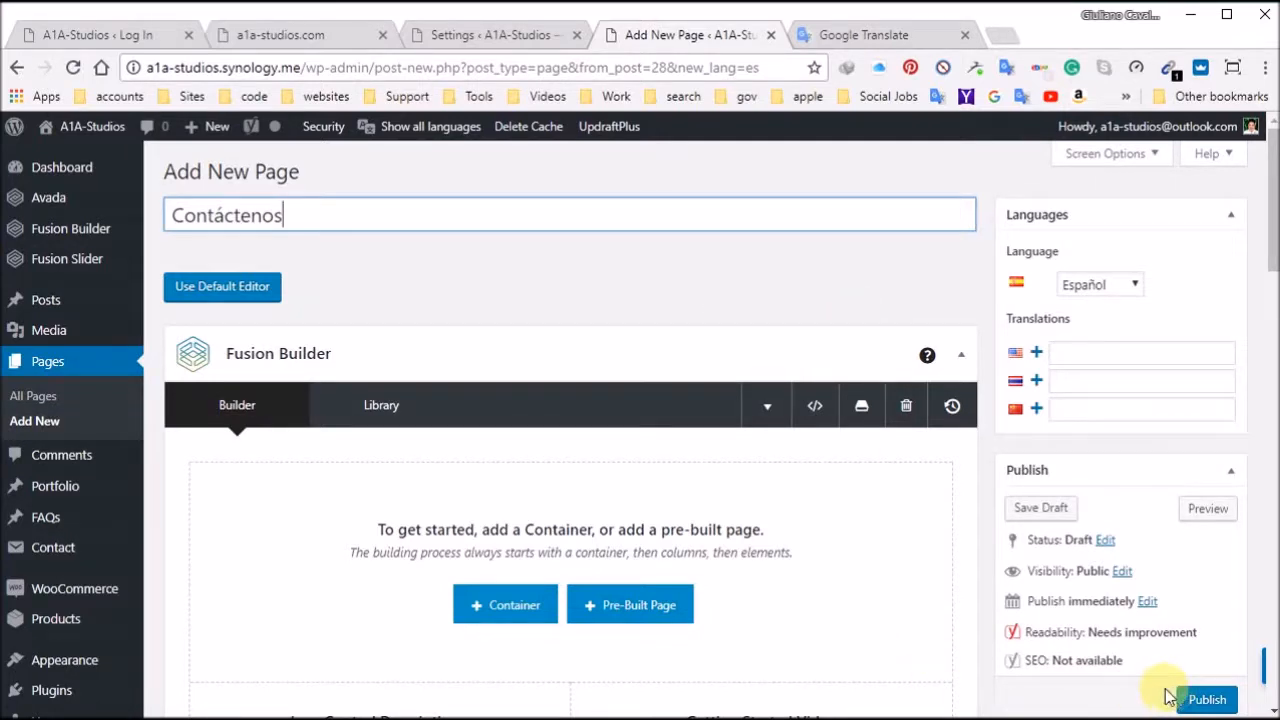
{"action": "left_click", "coordinate": [1206, 700]}
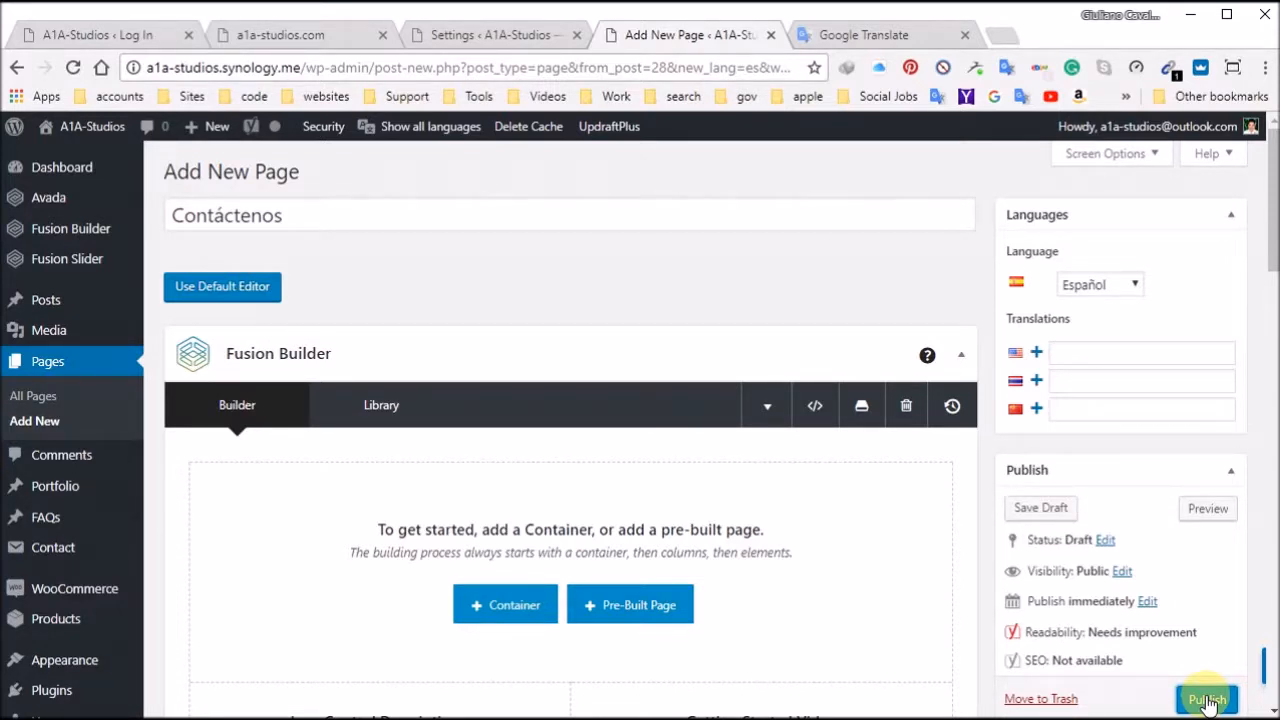
Step: Publish the Spanish page "Contáctenos" and open the site's navigation menu editor
{"action": "left_click", "coordinate": [1208, 701]}
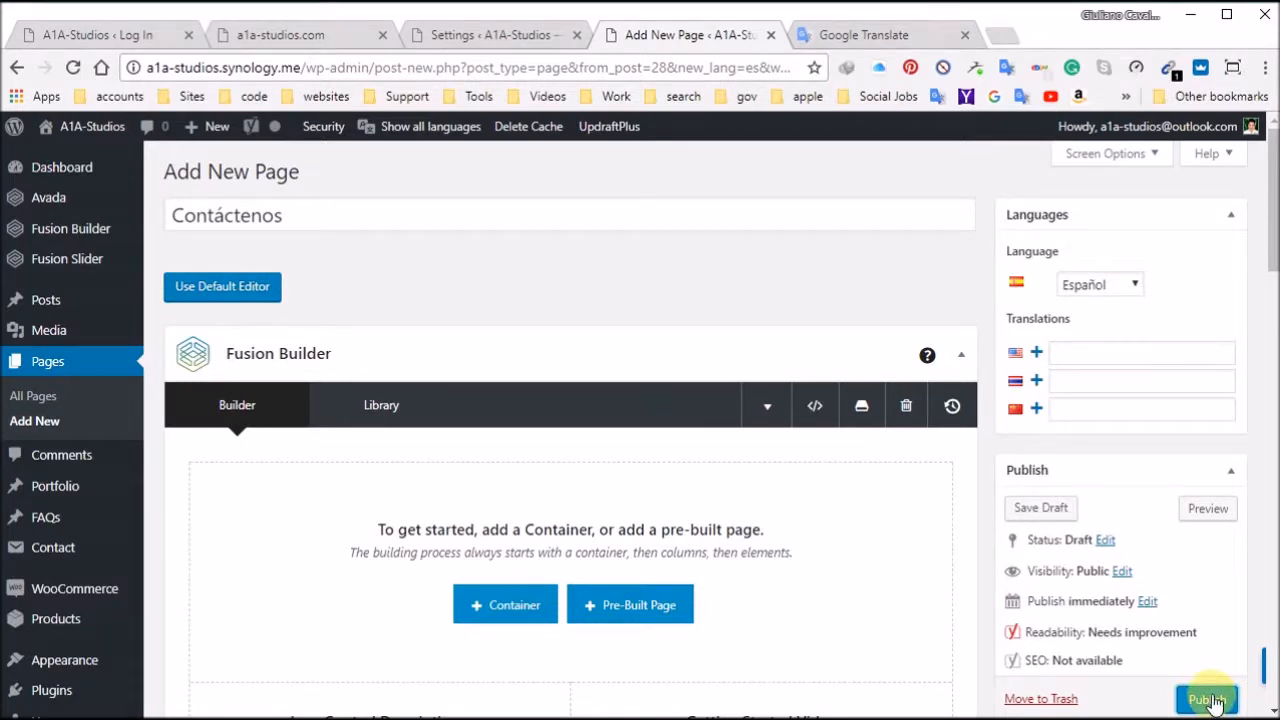
{"action": "left_click", "coordinate": [1210, 700]}
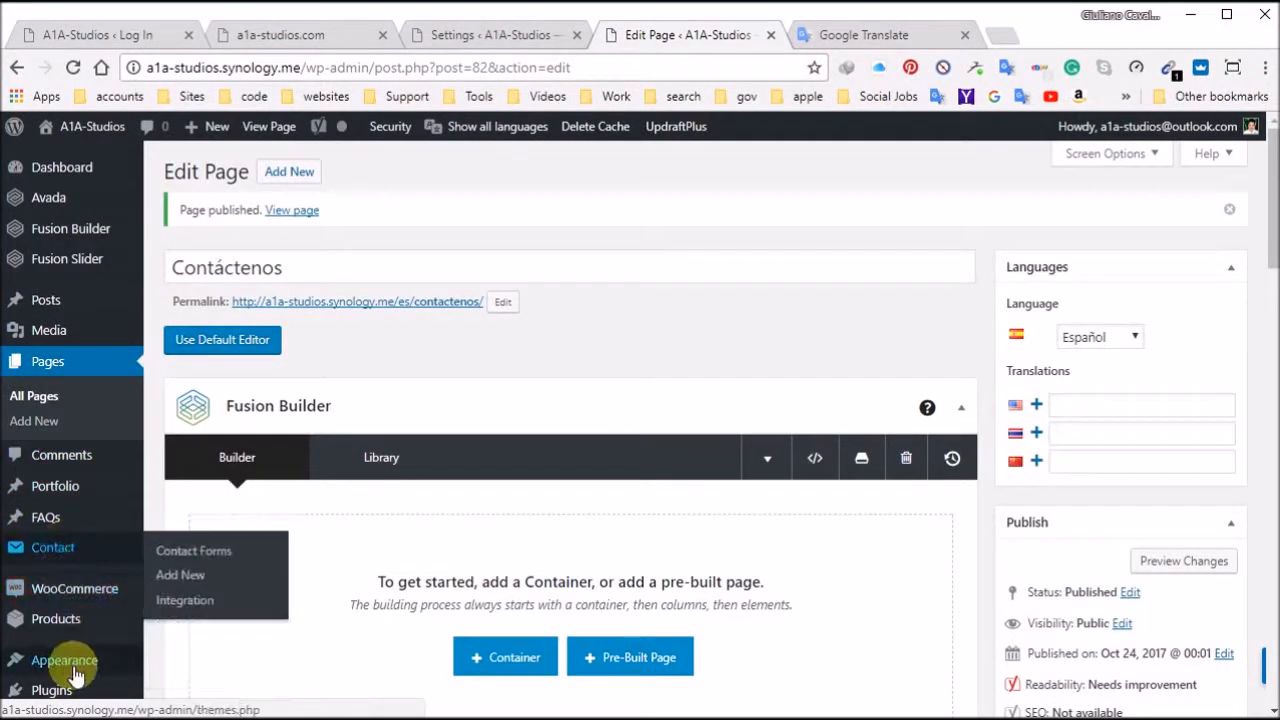
{"action": "mouse_move", "coordinate": [68, 658]}
{"action": "left_click", "coordinate": [174, 667]}
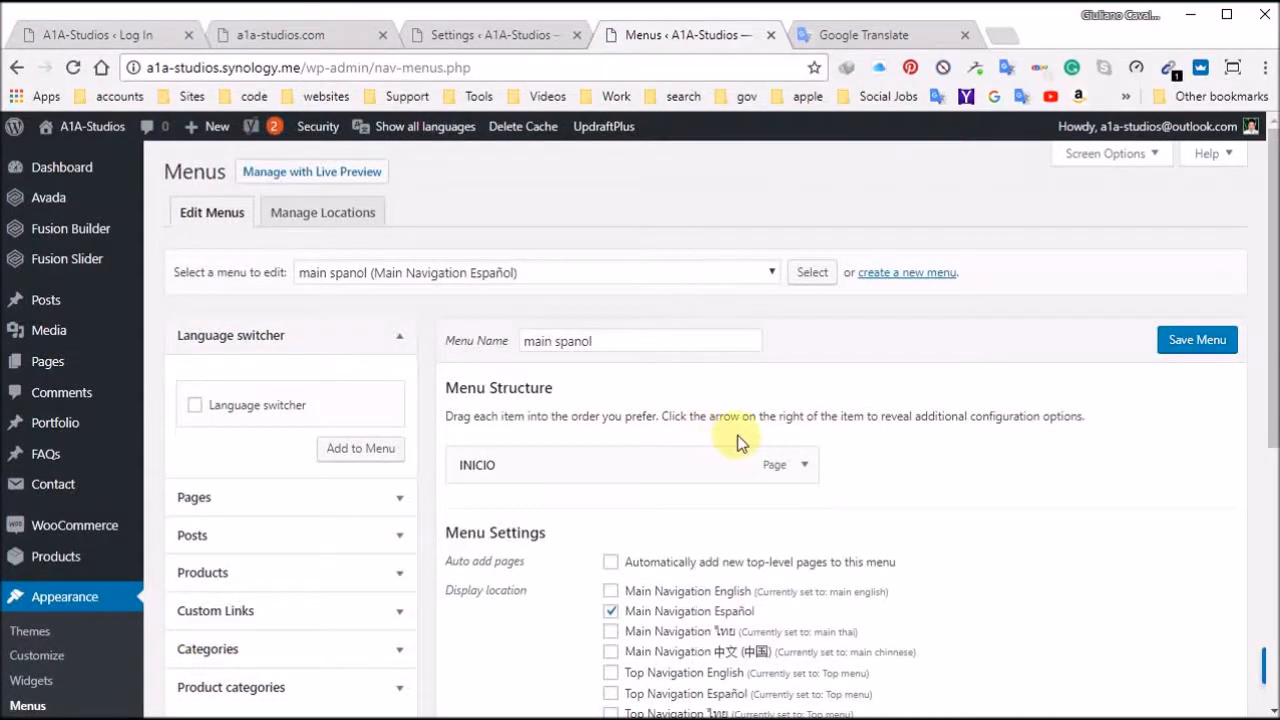
Step: Examine the list of editable menus and compare it with the top and main navigation on the live a1a-studios.com site
{"action": "left_click", "coordinate": [773, 273]}
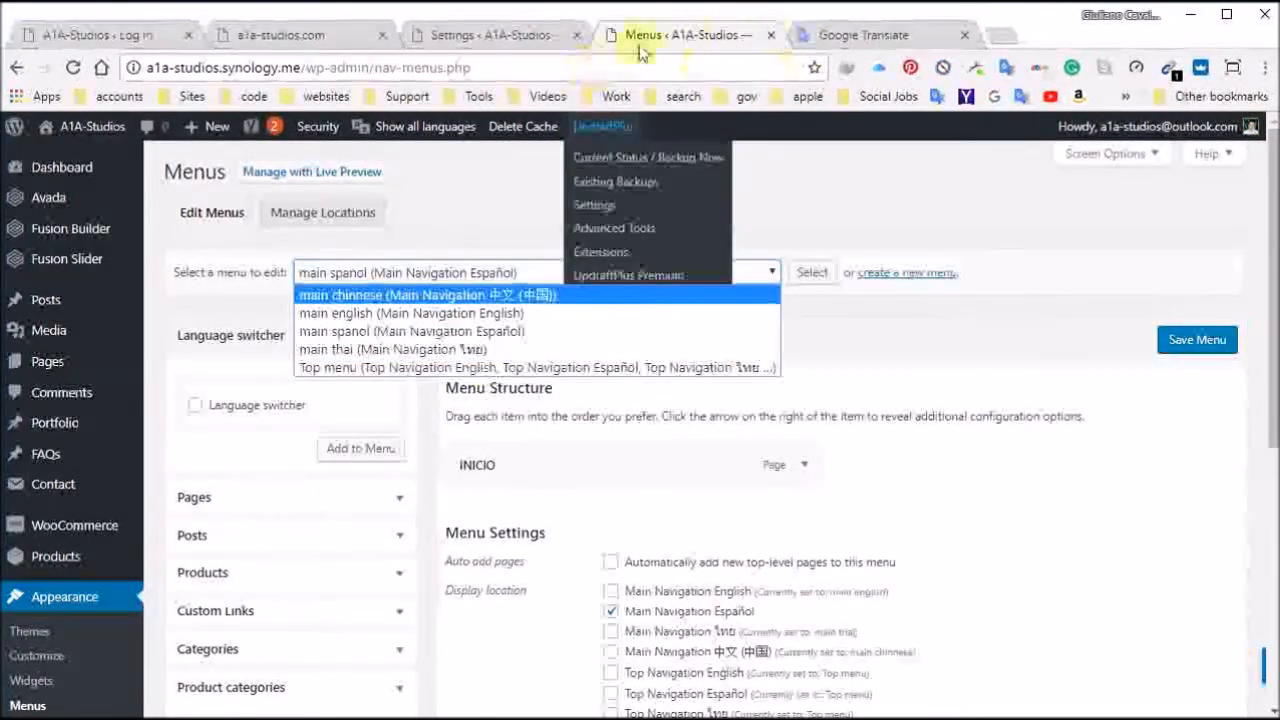
{"action": "left_click", "coordinate": [450, 40]}
{"action": "left_click", "coordinate": [299, 38]}
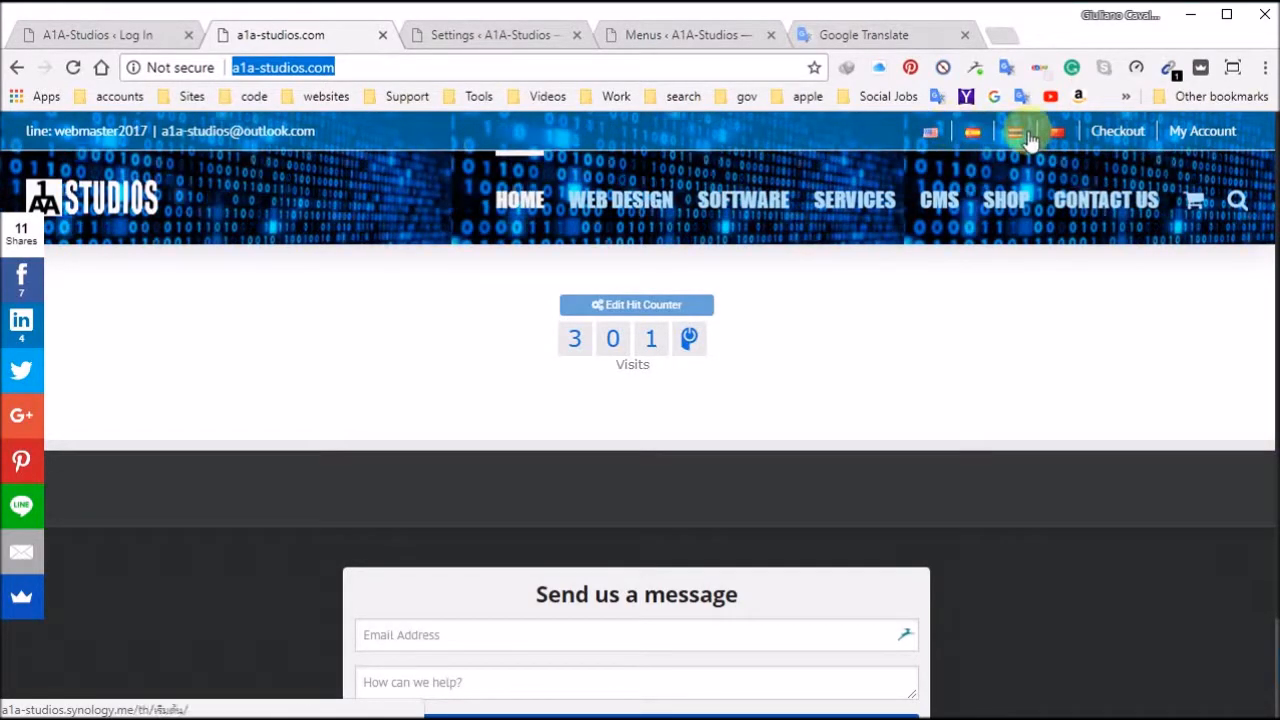
{"action": "mouse_move", "coordinate": [1115, 135]}
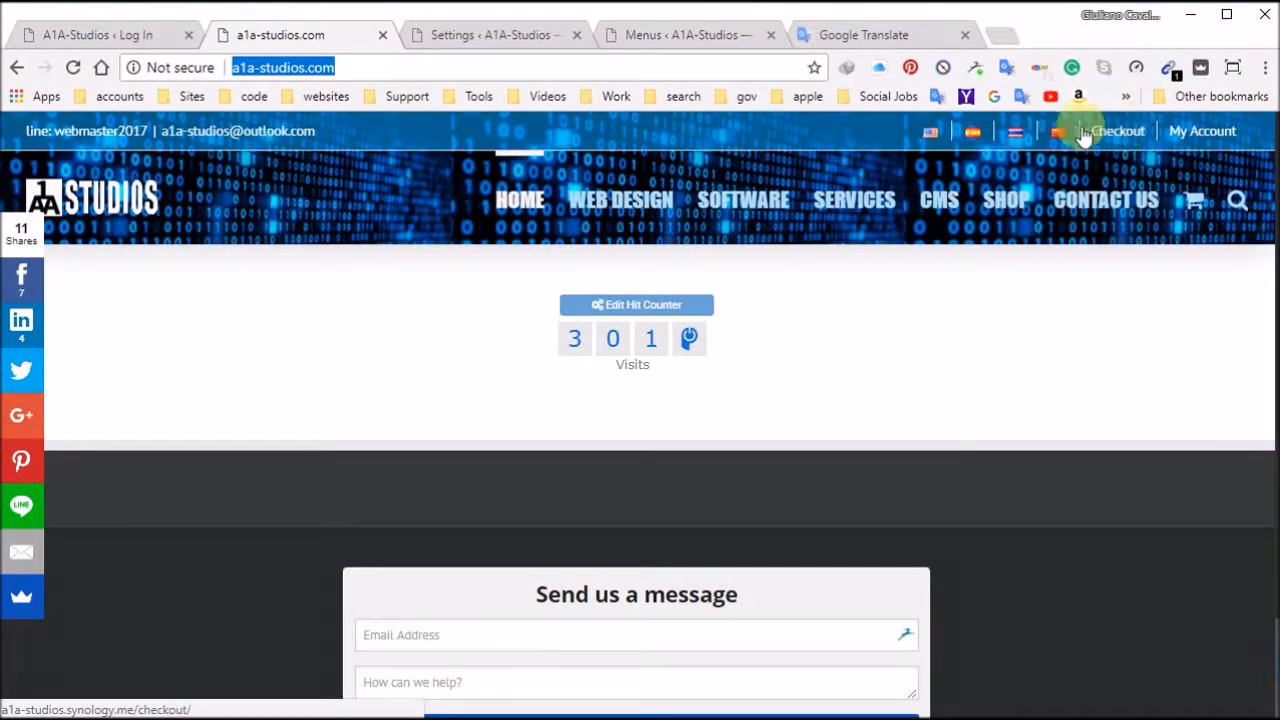
{"action": "mouse_move", "coordinate": [1175, 205]}
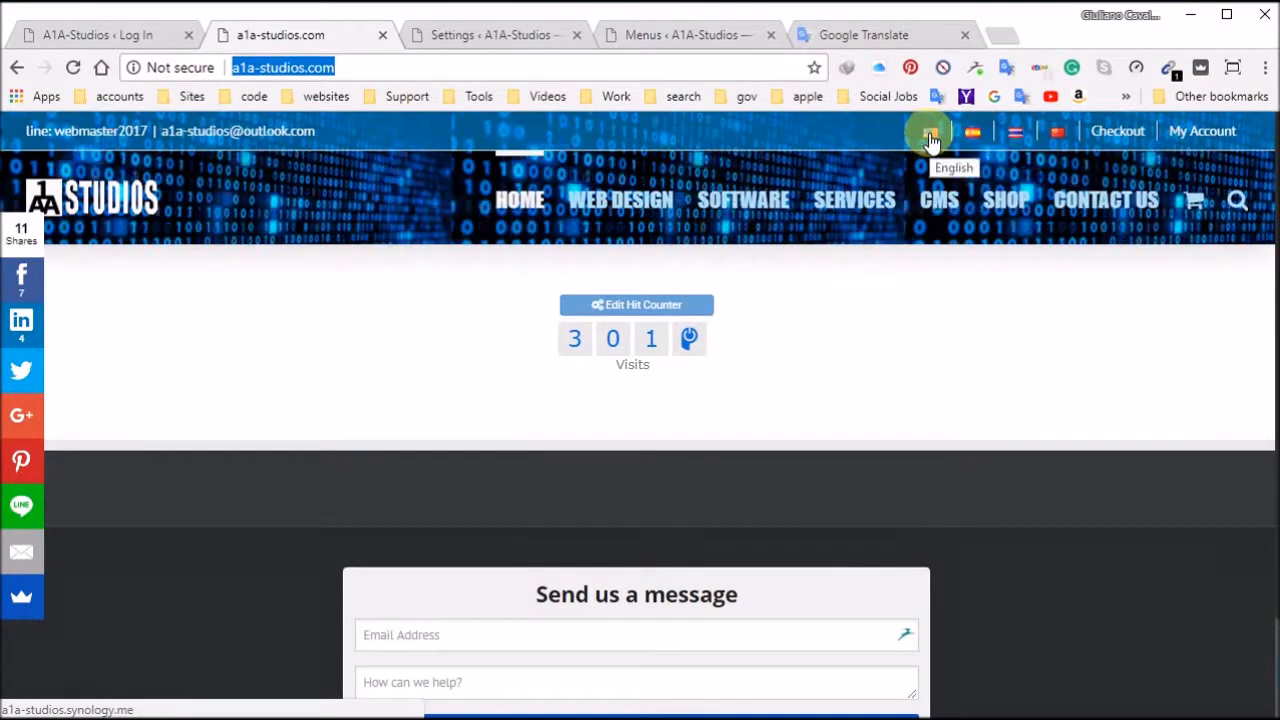
Step: Return to the menu editor and load the "main spanol (Main Navigation Español)" menu for editing
{"action": "left_click", "coordinate": [540, 34]}
{"action": "left_click", "coordinate": [680, 36]}
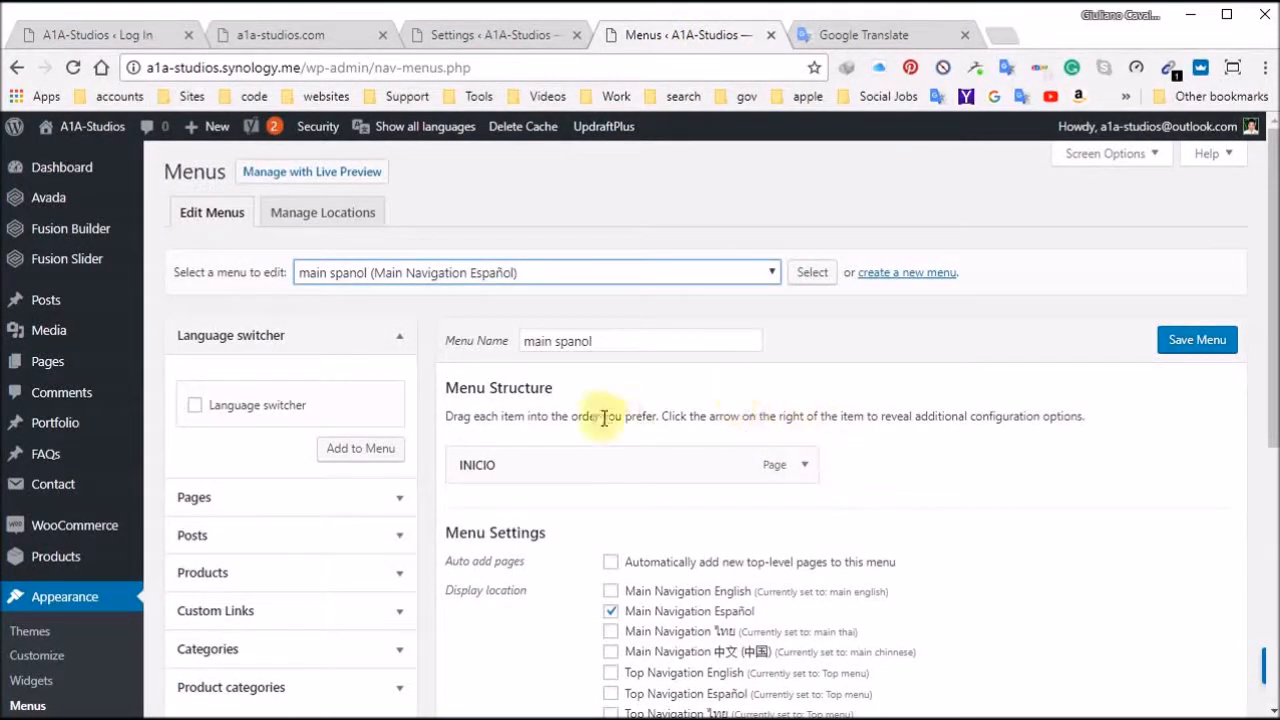
{"action": "scroll", "coordinate": [600, 390], "scroll_direction": "down", "scroll_amount": 1}
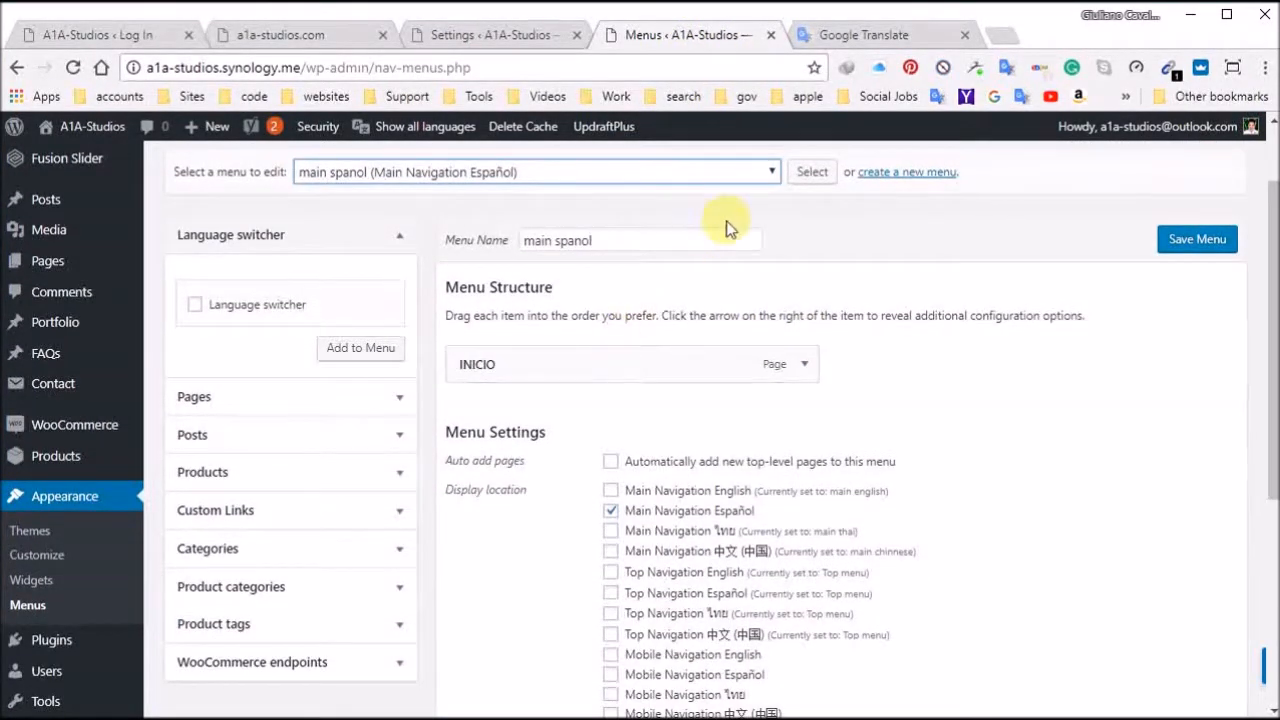
{"action": "left_click", "coordinate": [771, 174]}
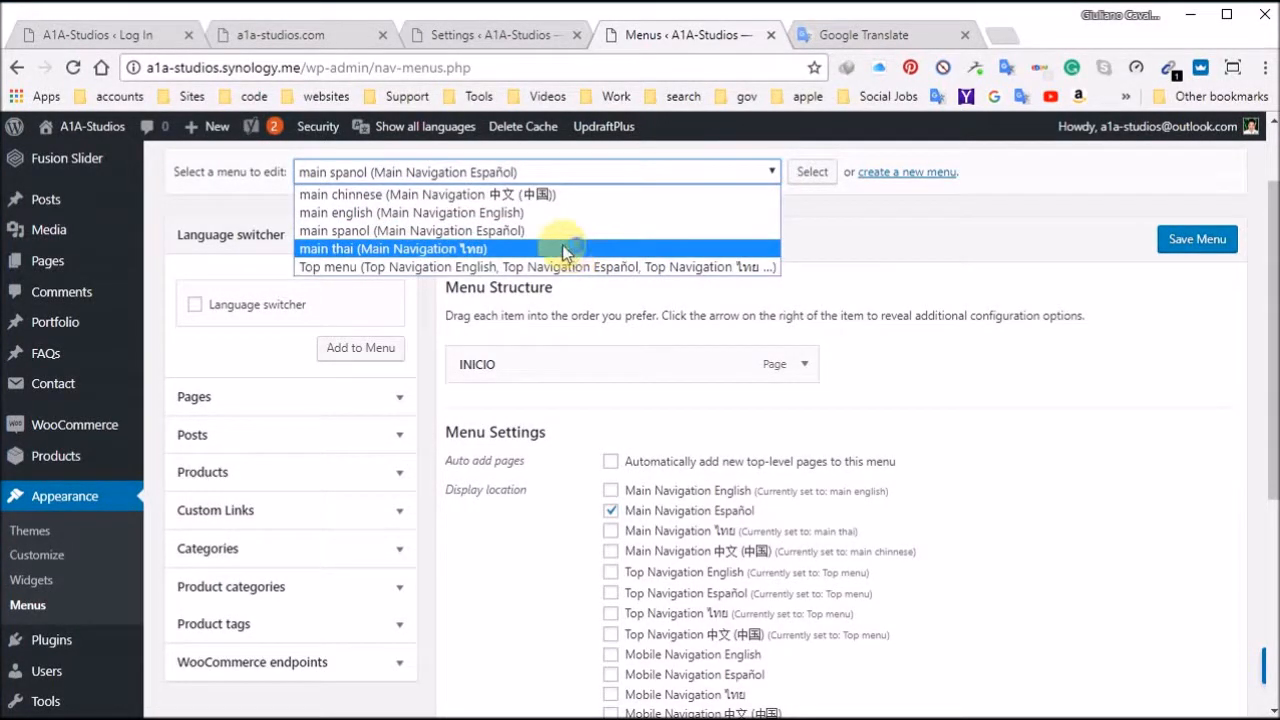
{"action": "left_click", "coordinate": [397, 234]}
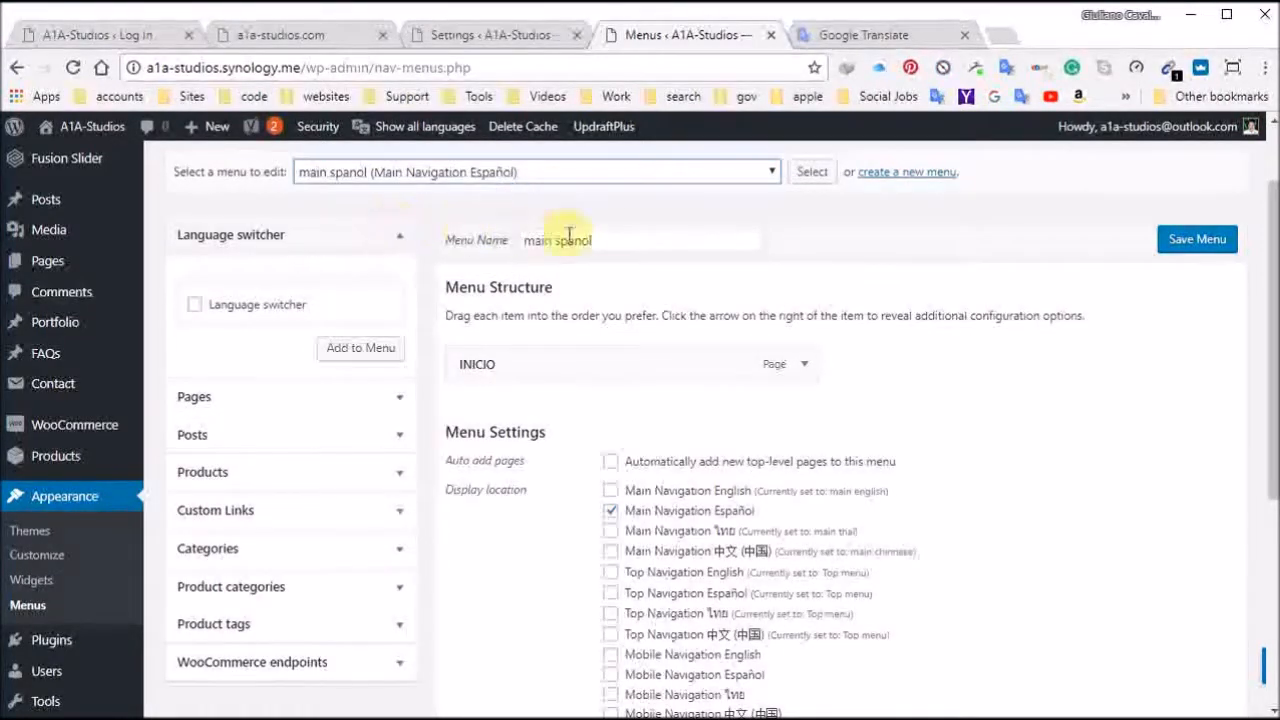
{"action": "left_click", "coordinate": [808, 176]}
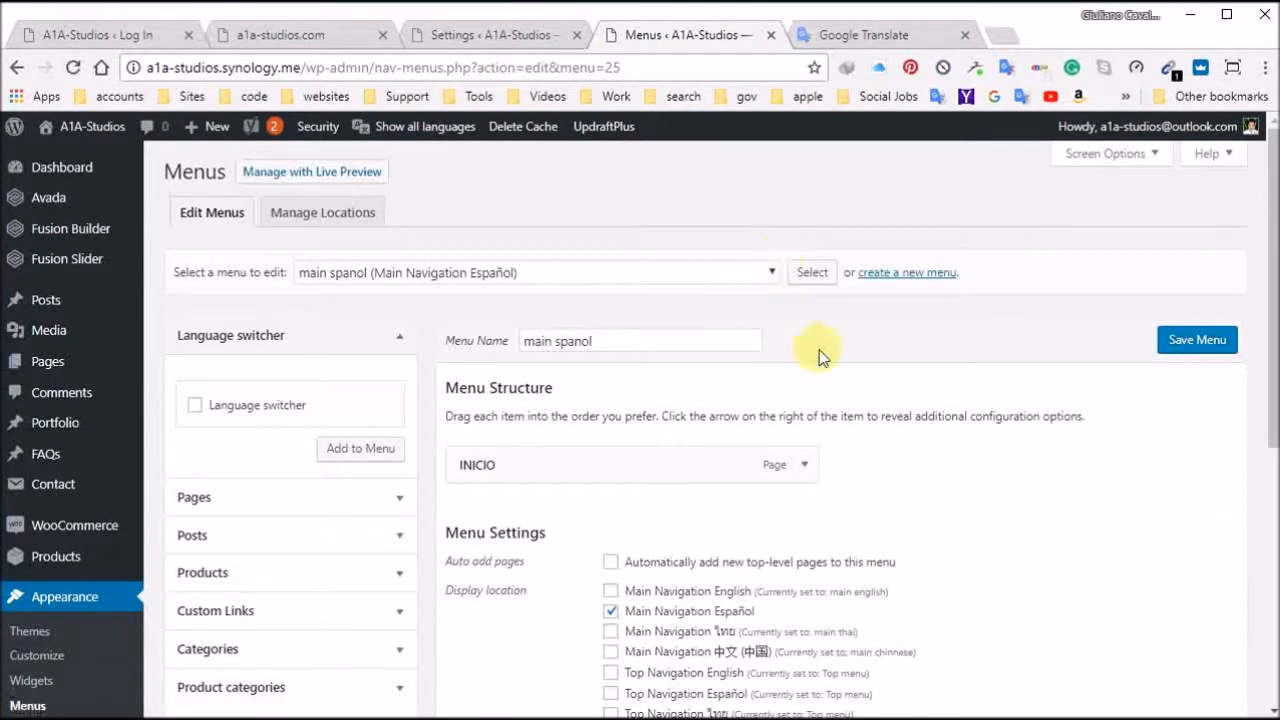
Step: Replace "spanol" in the menu name with the copied text "Contáctenos"
{"action": "scroll", "coordinate": [818, 318], "scroll_direction": "down", "scroll_amount": 2}
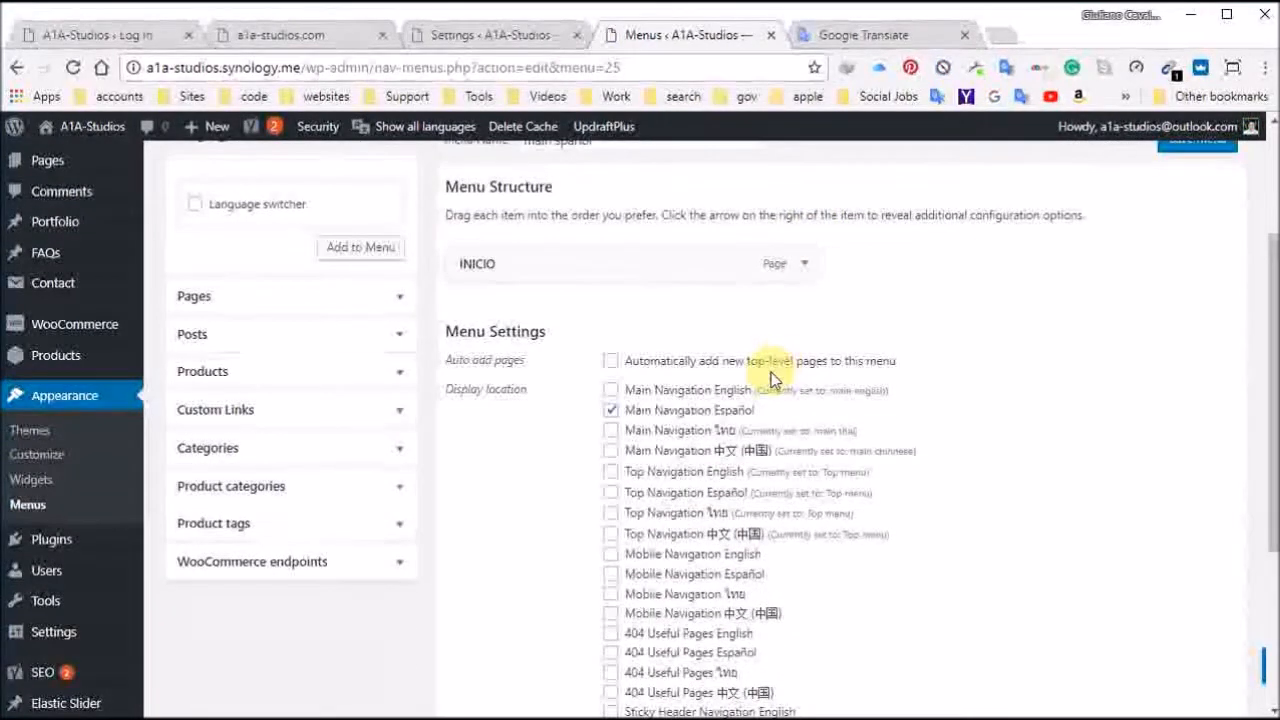
{"action": "scroll", "coordinate": [815, 405], "scroll_direction": "down", "scroll_amount": 3}
{"action": "scroll", "coordinate": [814, 408], "scroll_direction": "up", "scroll_amount": 5}
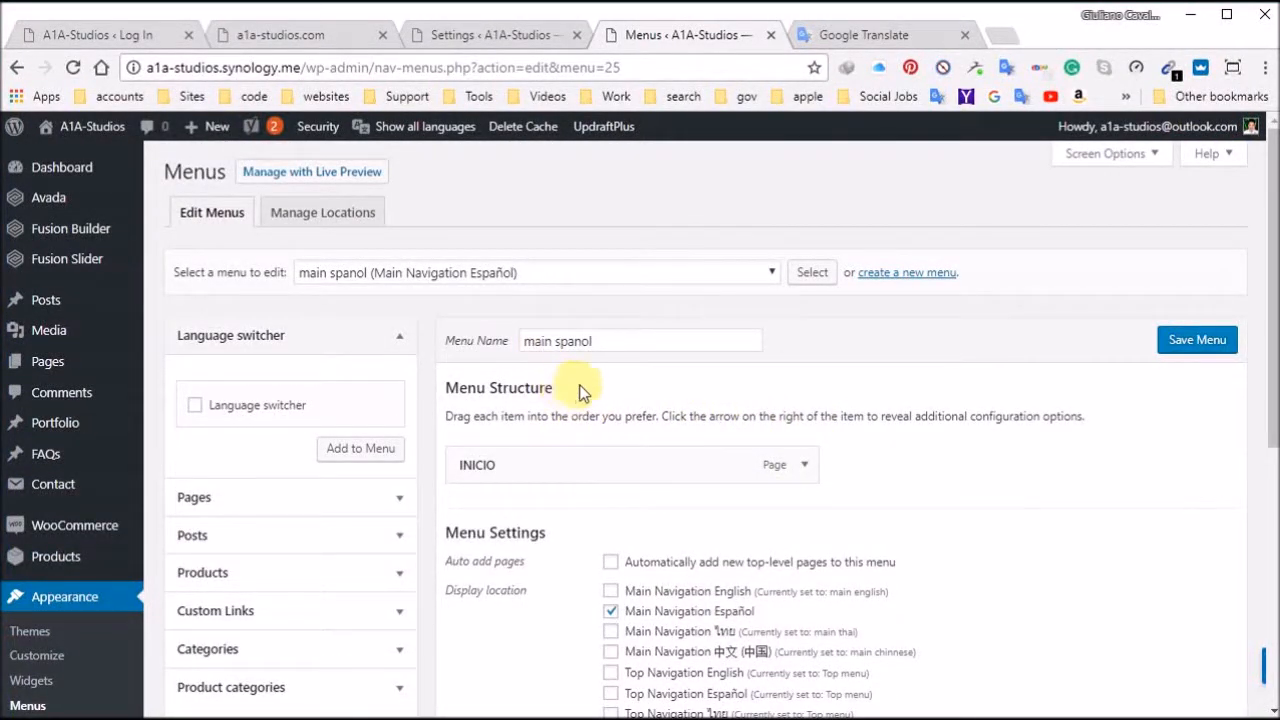
{"action": "scroll", "coordinate": [582, 395], "scroll_direction": "down", "scroll_amount": 2}
{"action": "scroll", "coordinate": [620, 320], "scroll_direction": "up", "scroll_amount": 2}
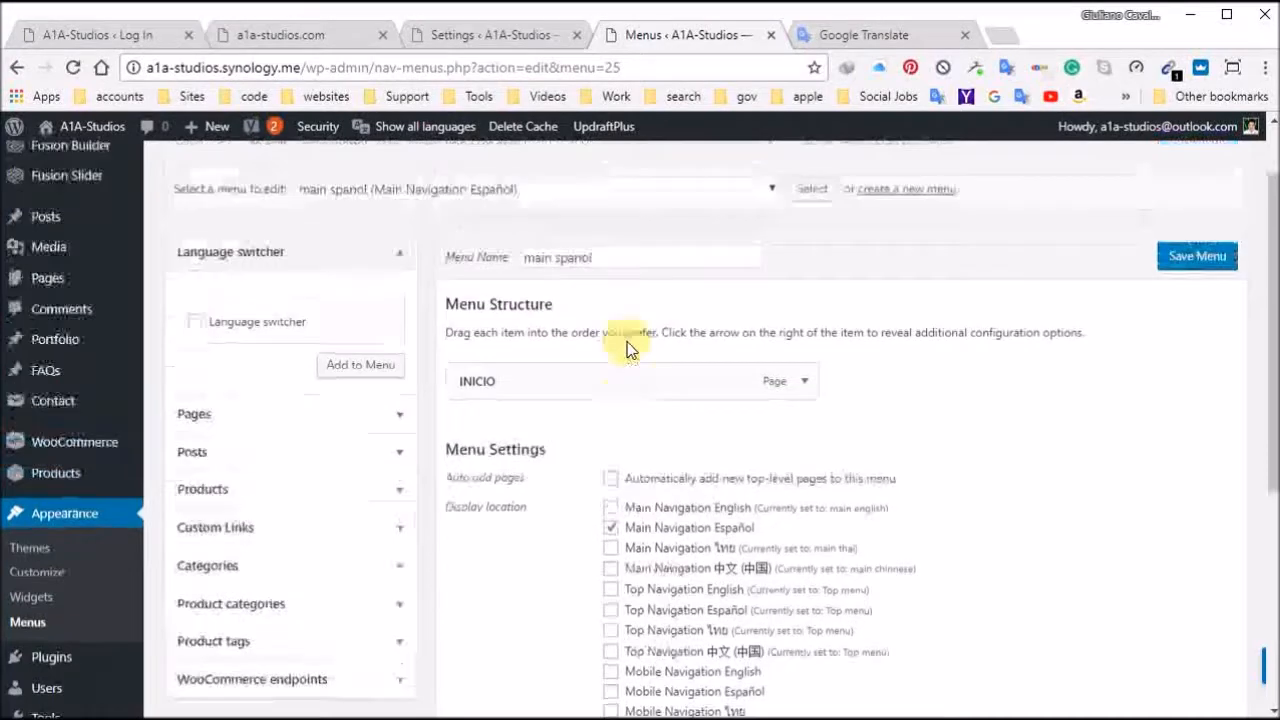
{"action": "scroll", "coordinate": [640, 395], "scroll_direction": "down", "scroll_amount": 1}
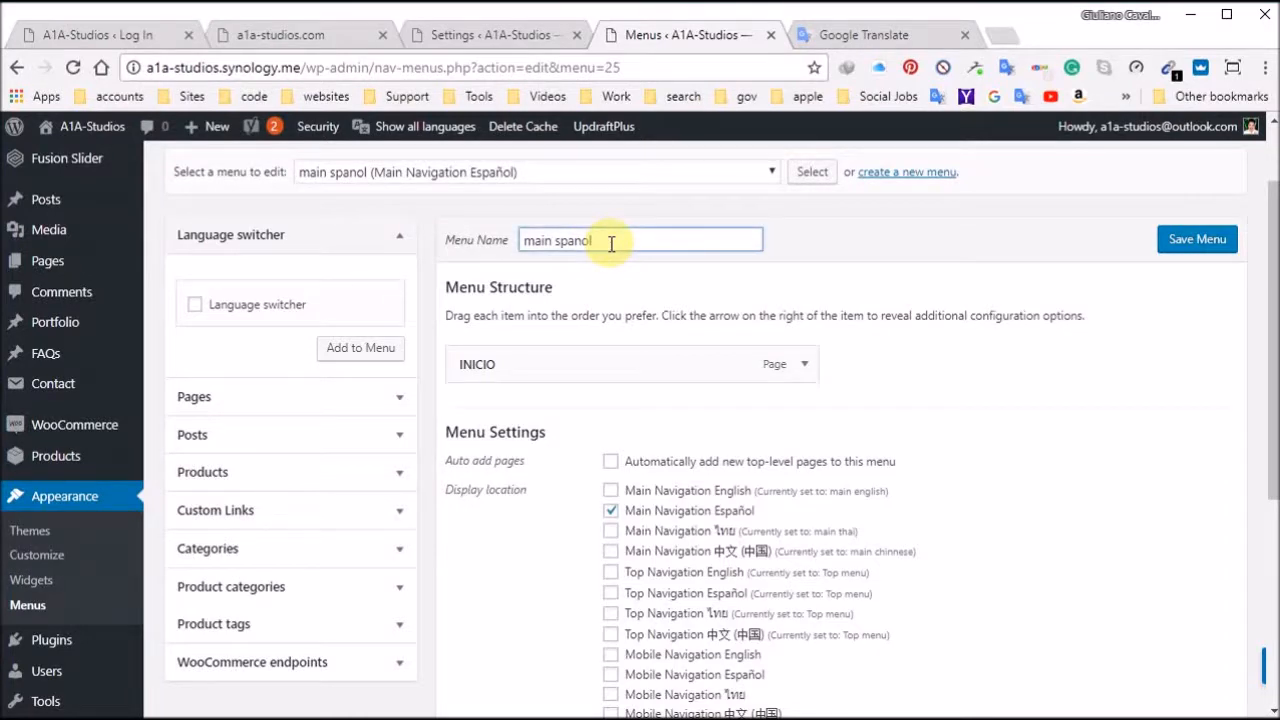
{"action": "double_click", "coordinate": [572, 241]}
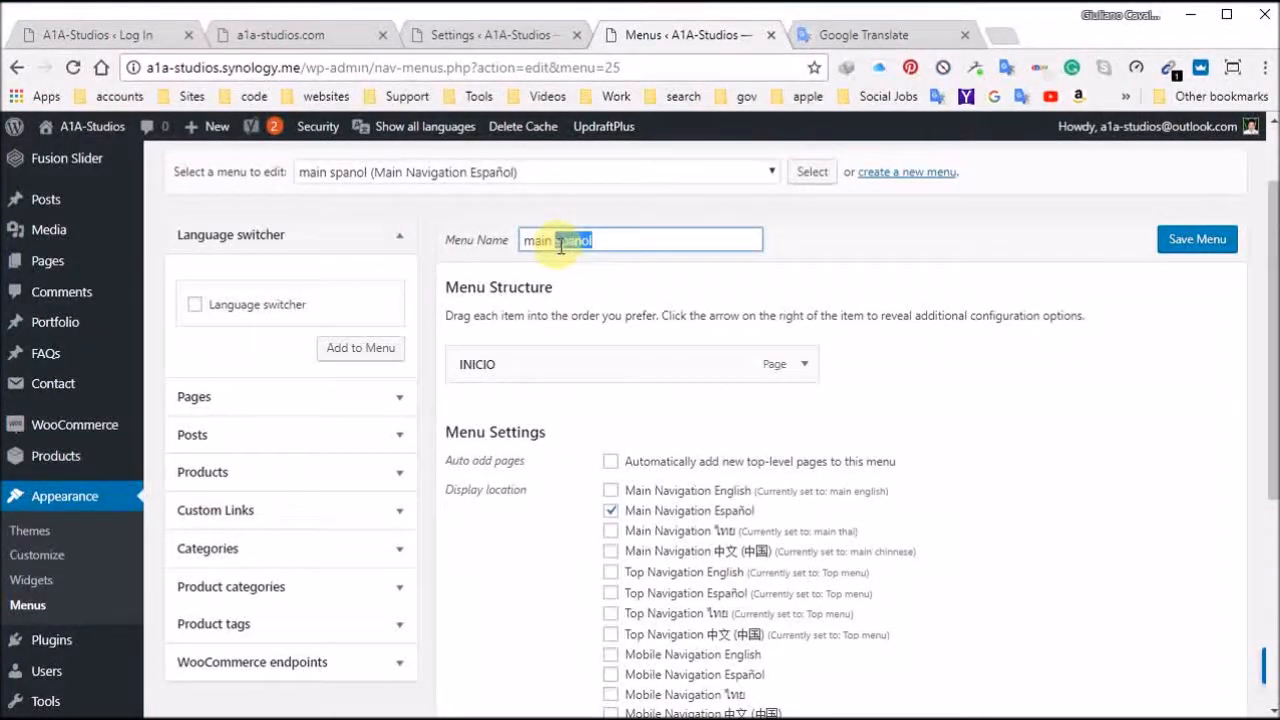
{"action": "right_click", "coordinate": [562, 244]}
{"action": "left_click", "coordinate": [643, 305]}
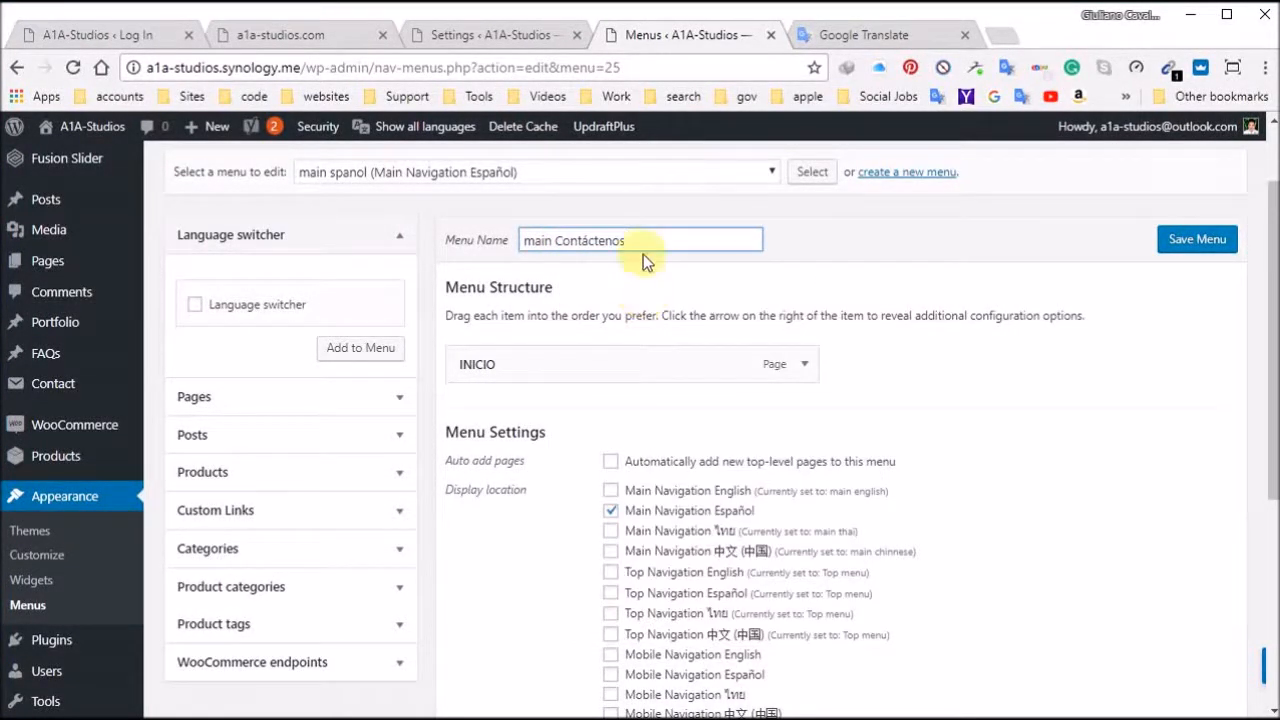
Step: Switch to Google Translate and select the source text "contact us"
{"action": "left_click", "coordinate": [885, 34]}
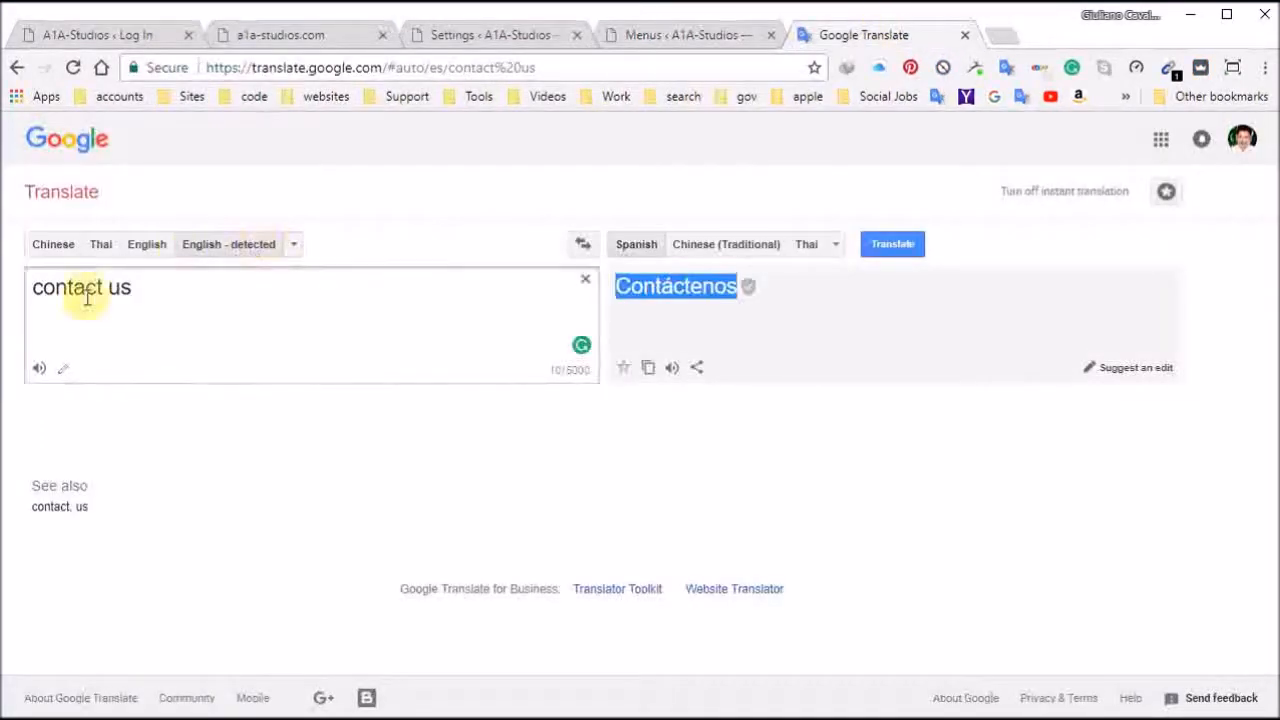
{"action": "triple_click", "coordinate": [152, 278]}
{"action": "type", "text": "e"}
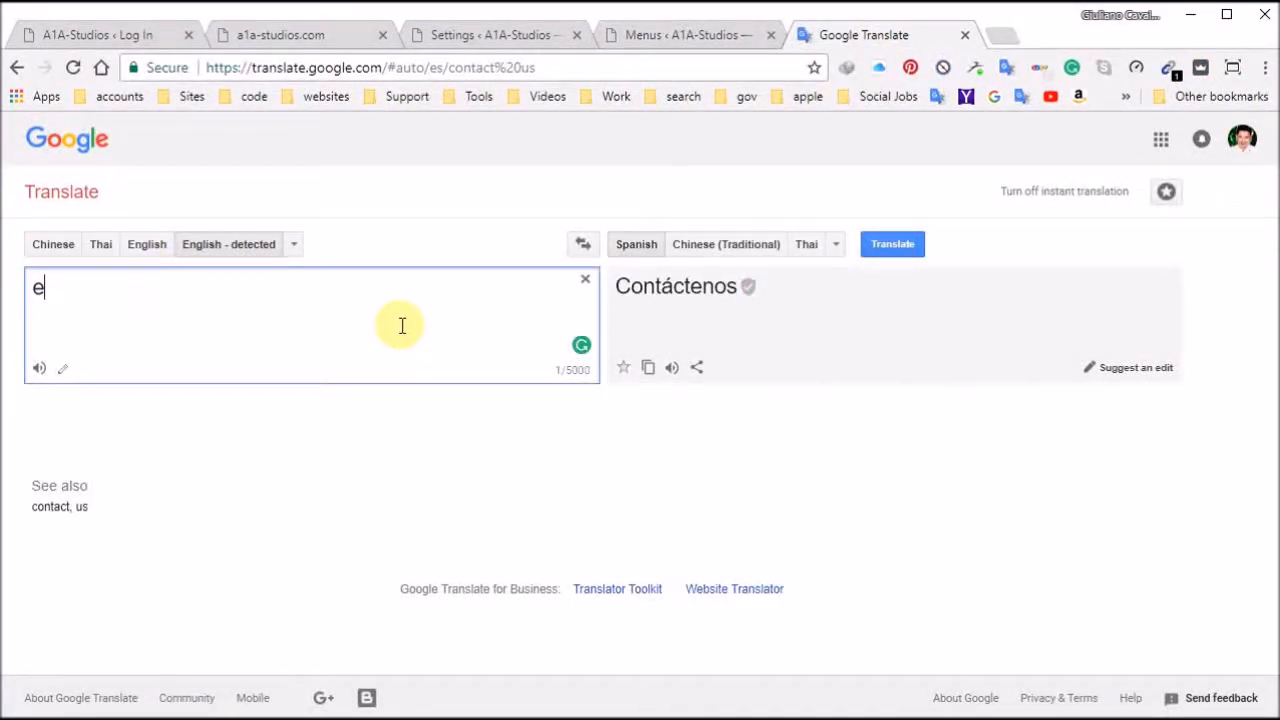
{"action": "type", "text": "nglish"}
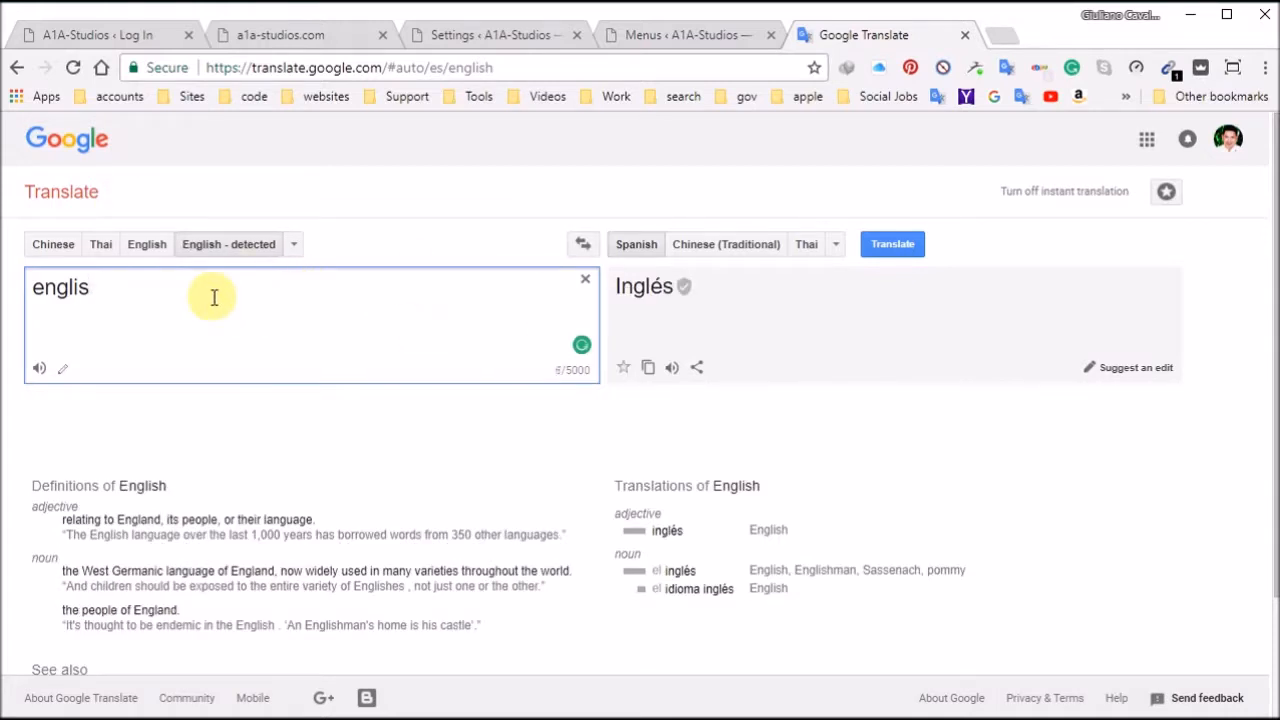
{"action": "key", "text": "BackSpace"}
{"action": "key", "text": "BackSpace"}
{"action": "key", "text": "BackSpace"}
{"action": "key", "text": "BackSpace"}
{"action": "key", "text": "BackSpace"}
{"action": "key", "text": "BackSpace"}
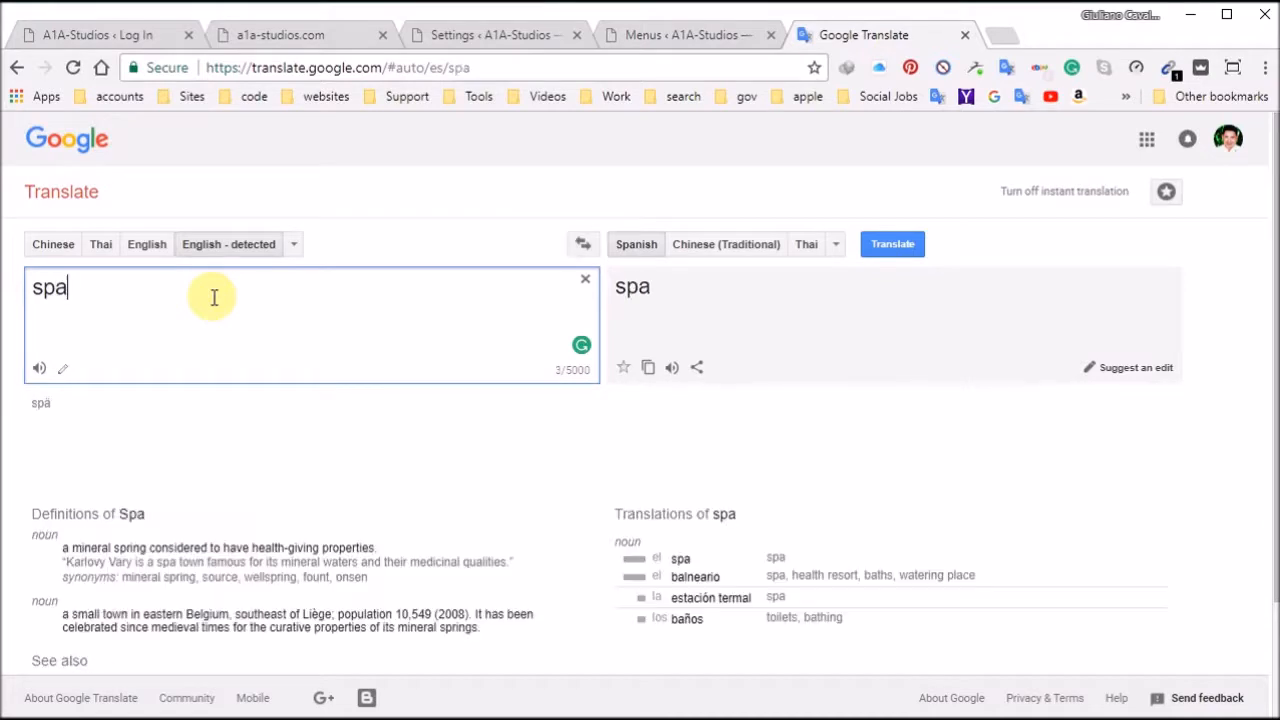
Step: Translate "spanish" into Spanish and copy the result "Español"
{"action": "key", "text": "BackSpace"}
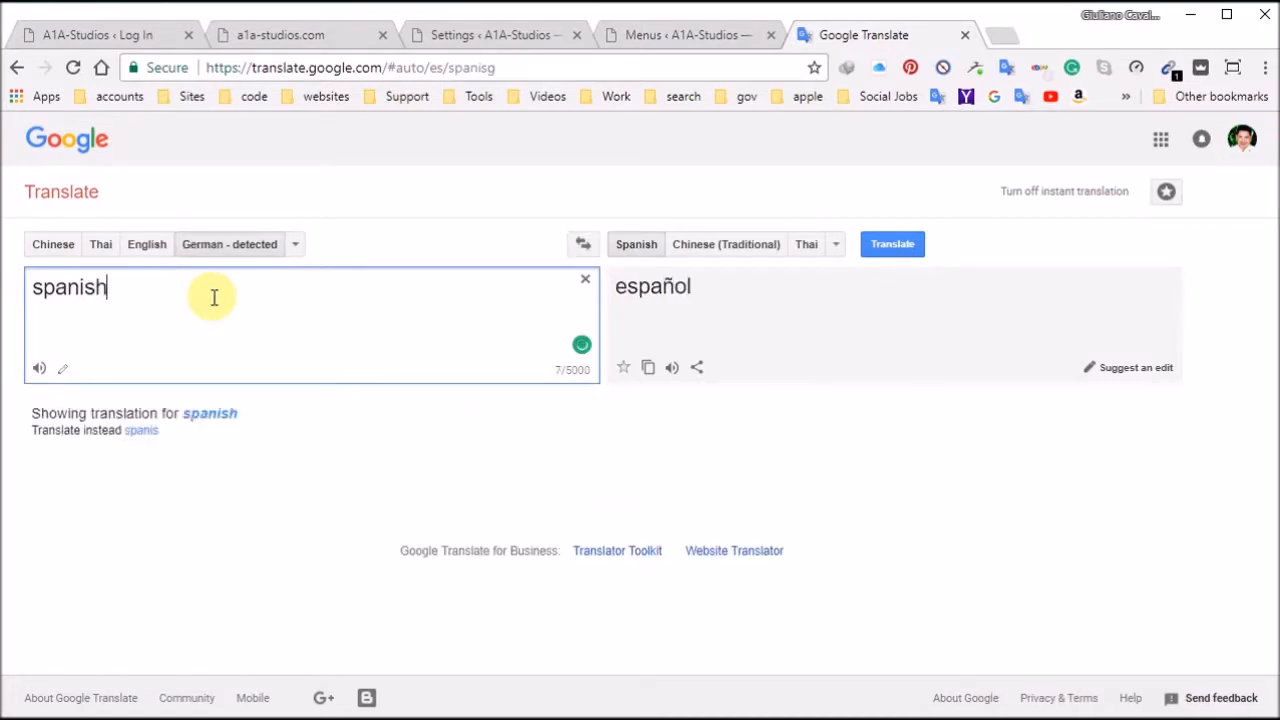
{"action": "left_click", "coordinate": [658, 288]}
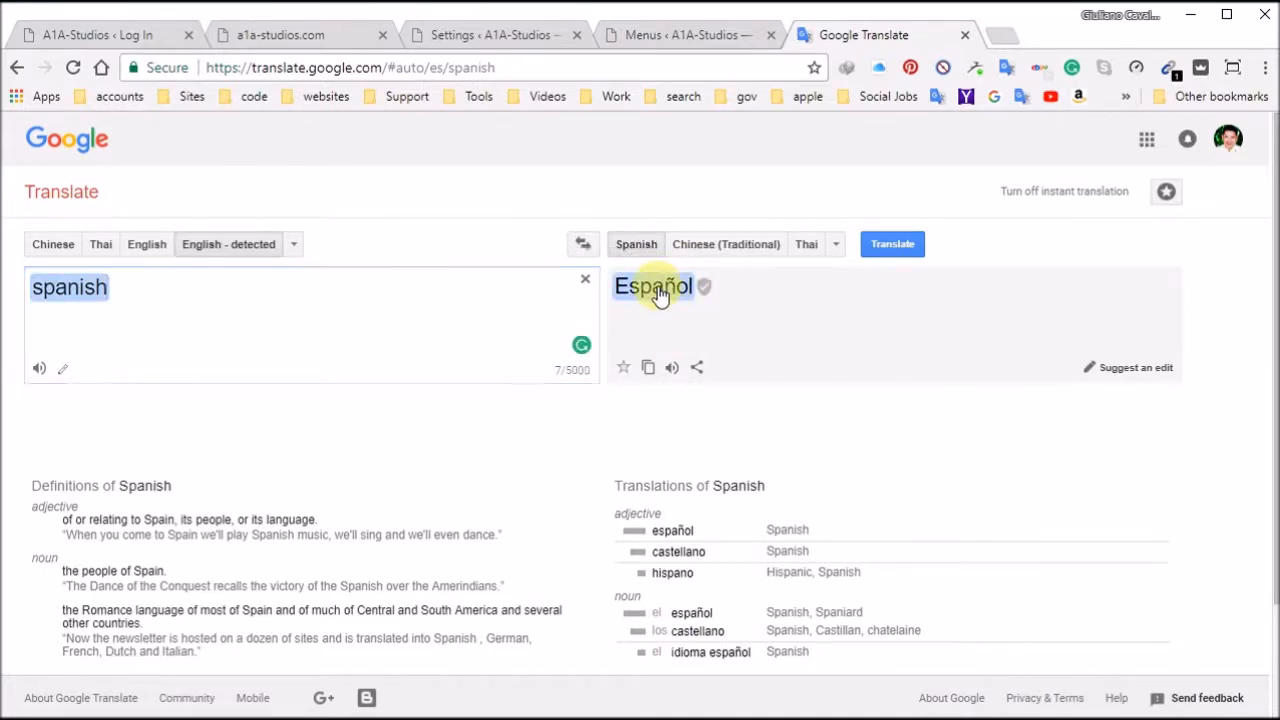
{"action": "right_click", "coordinate": [658, 290]}
{"action": "left_click", "coordinate": [720, 300]}
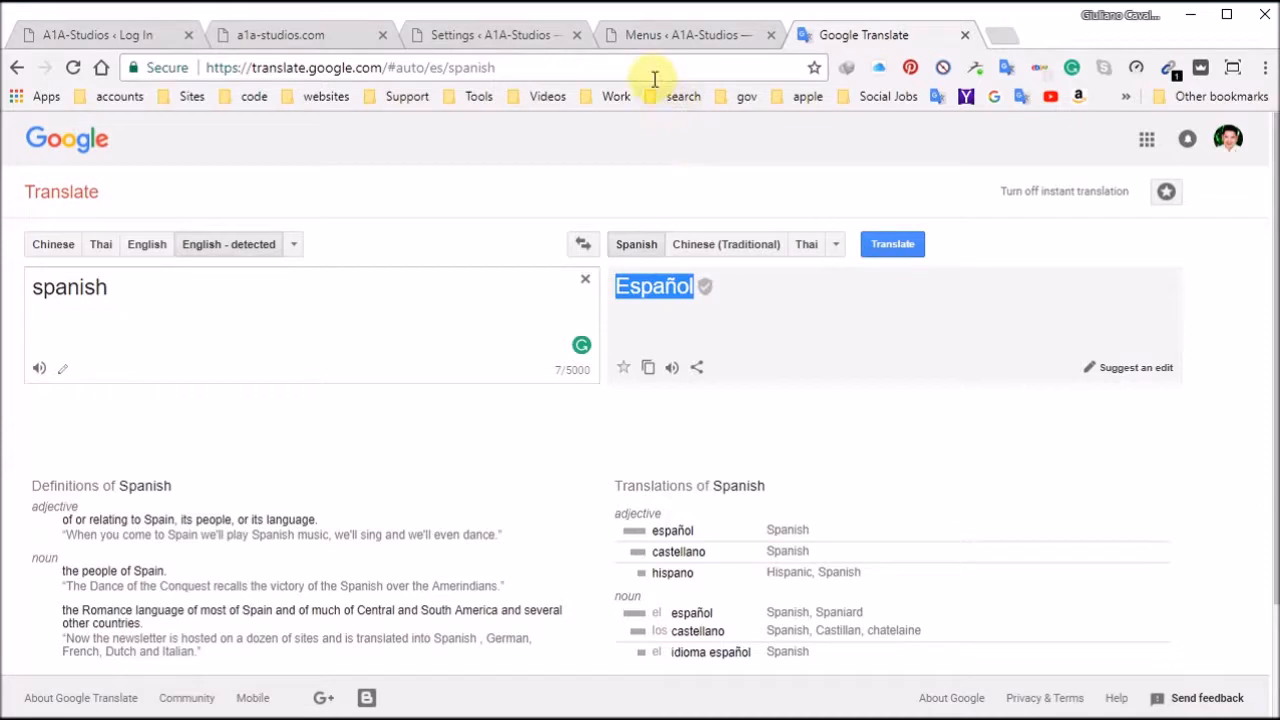
Step: Return to the WordPress menu editor and change the menu name to "main Español" with the copied translation
{"action": "left_click", "coordinate": [665, 48]}
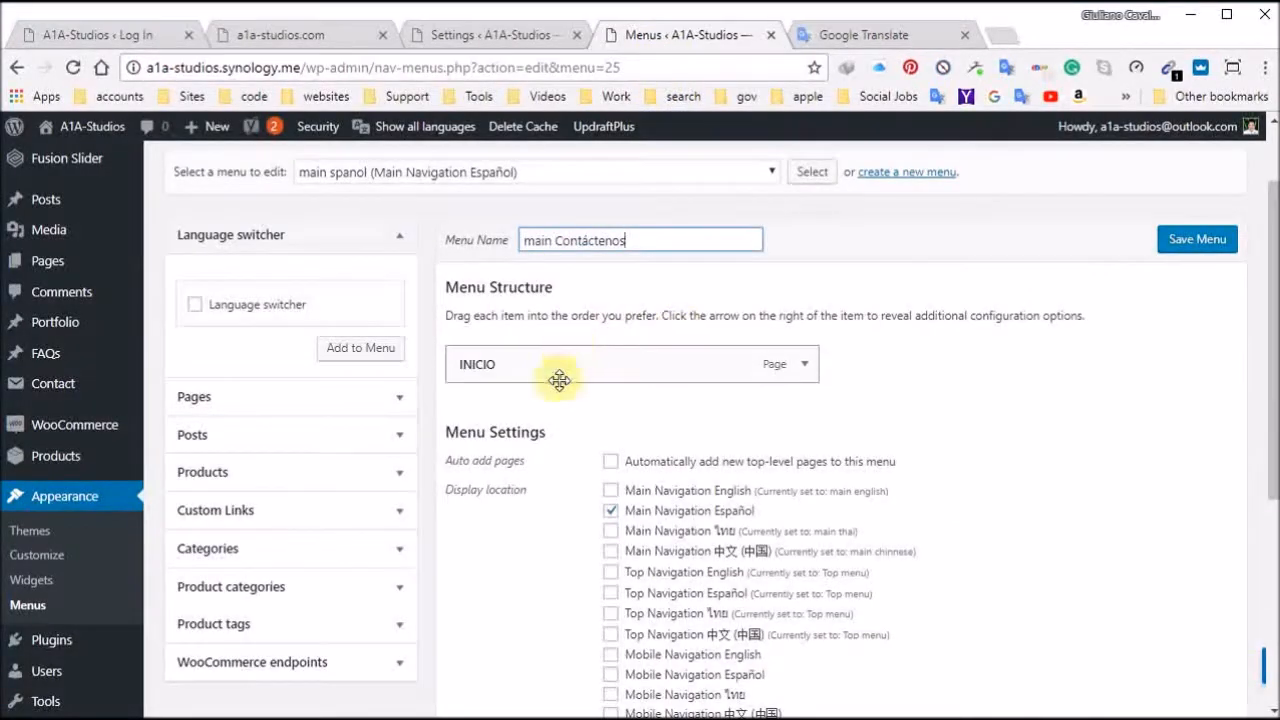
{"action": "left_click_drag", "start_coordinate": [643, 242], "coordinate": [558, 244]}
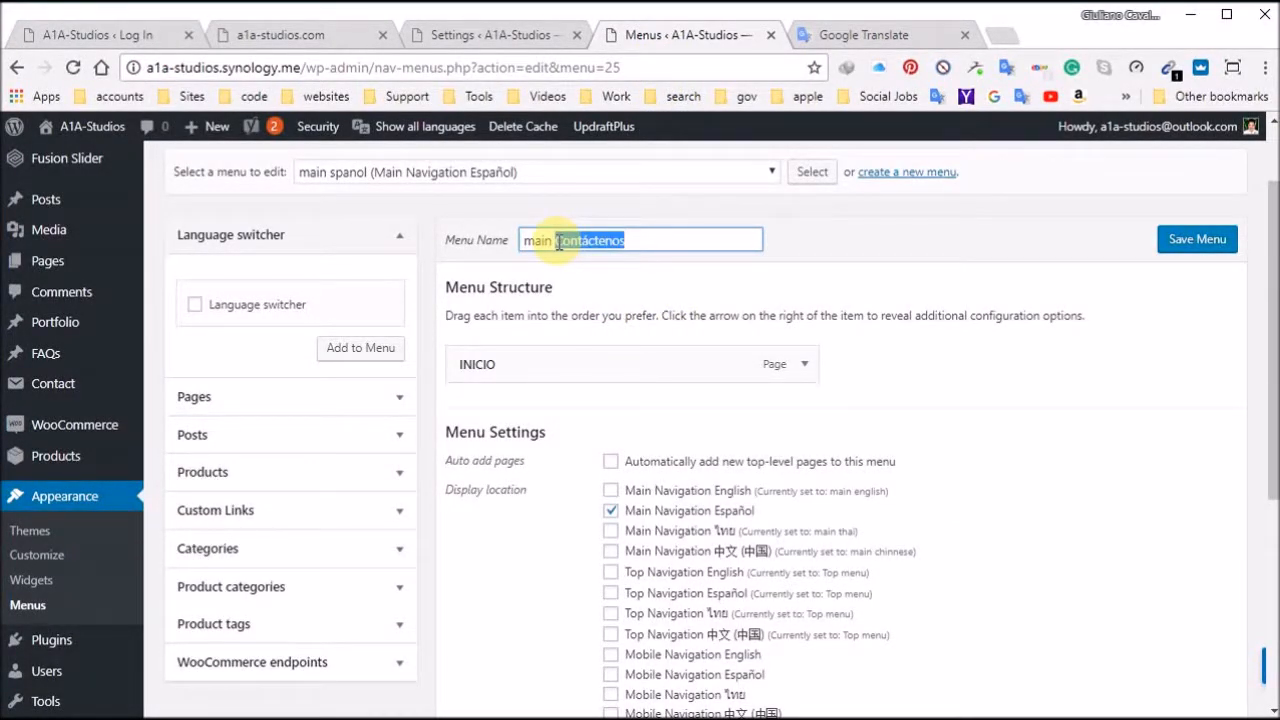
{"action": "right_click", "coordinate": [583, 243]}
{"action": "left_click", "coordinate": [650, 294]}
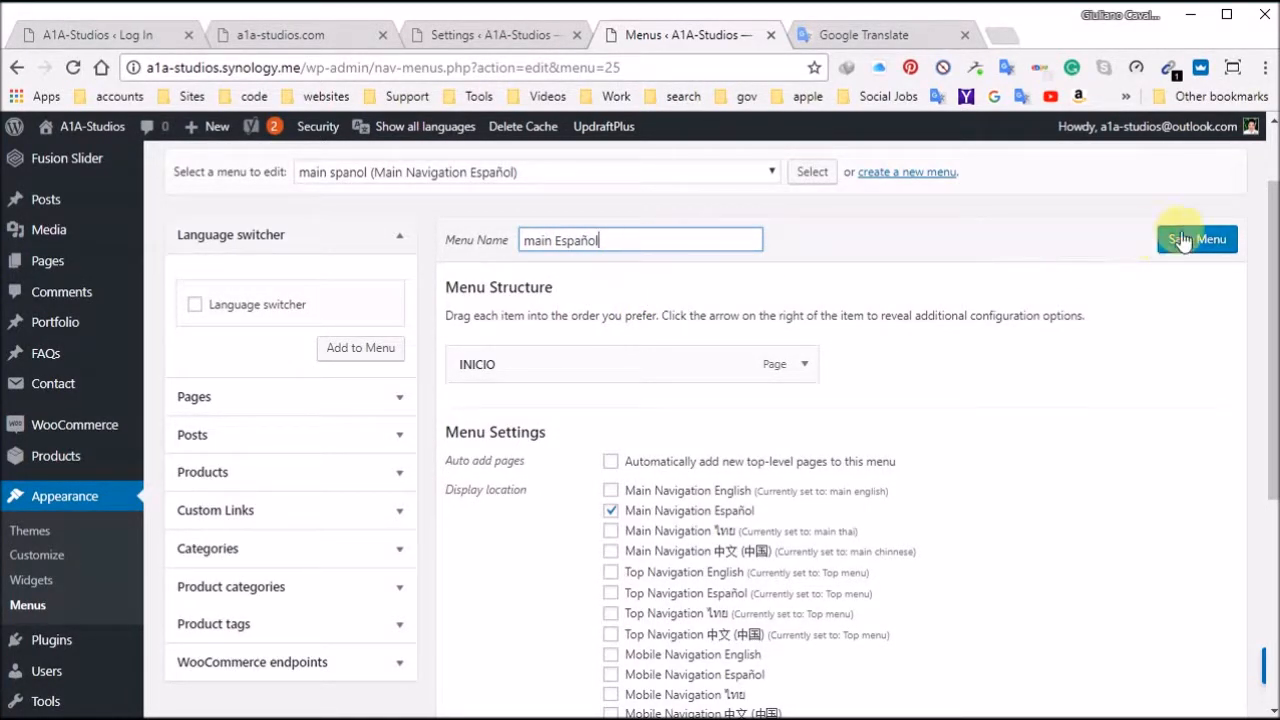
Step: Mark the Contáctenos page among the pages available for the menu and review the menu's display locations
{"action": "left_click", "coordinate": [346, 399]}
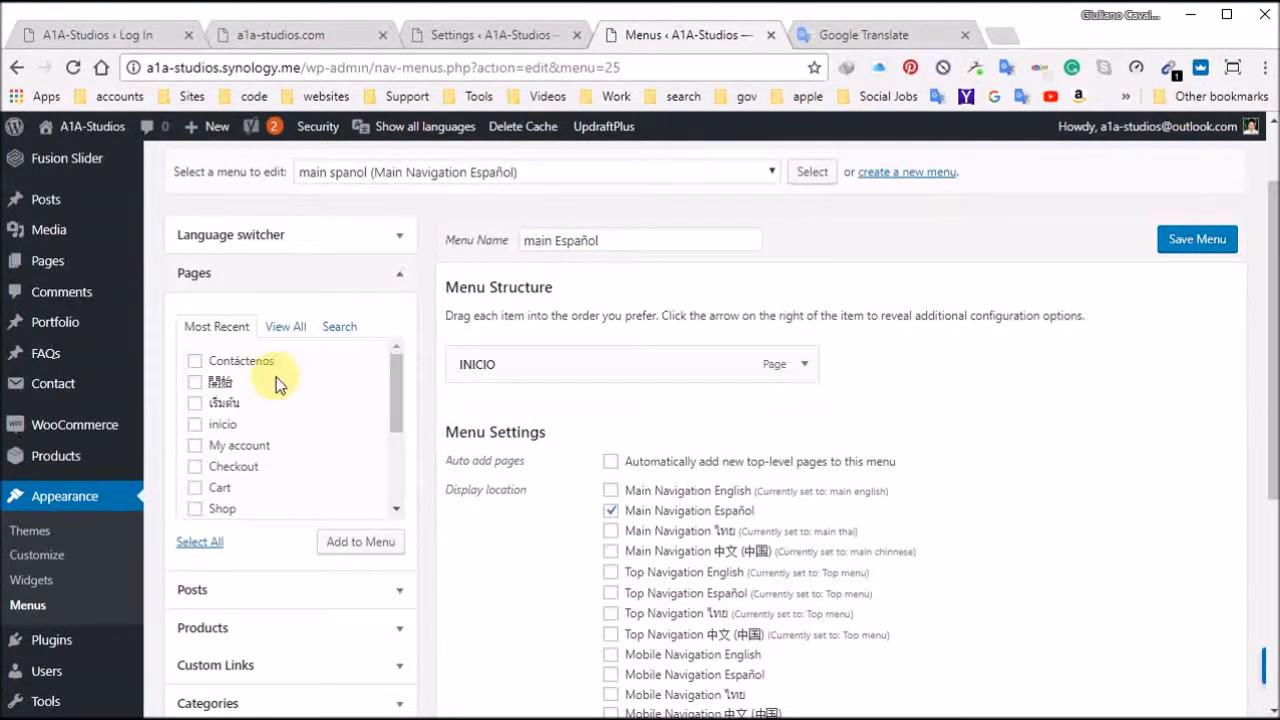
{"action": "left_click", "coordinate": [195, 362]}
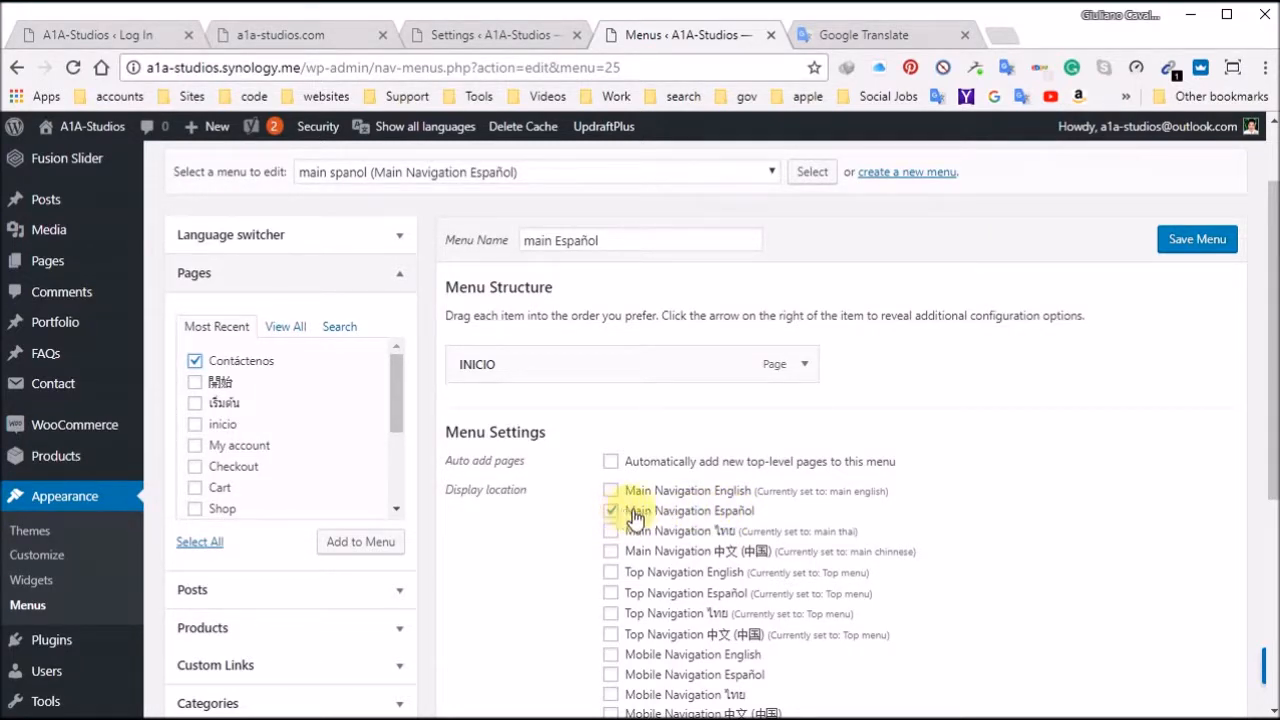
{"action": "scroll", "coordinate": [600, 520], "scroll_direction": "down", "scroll_amount": 2}
{"action": "scroll", "coordinate": [694, 560], "scroll_direction": "down", "scroll_amount": 2}
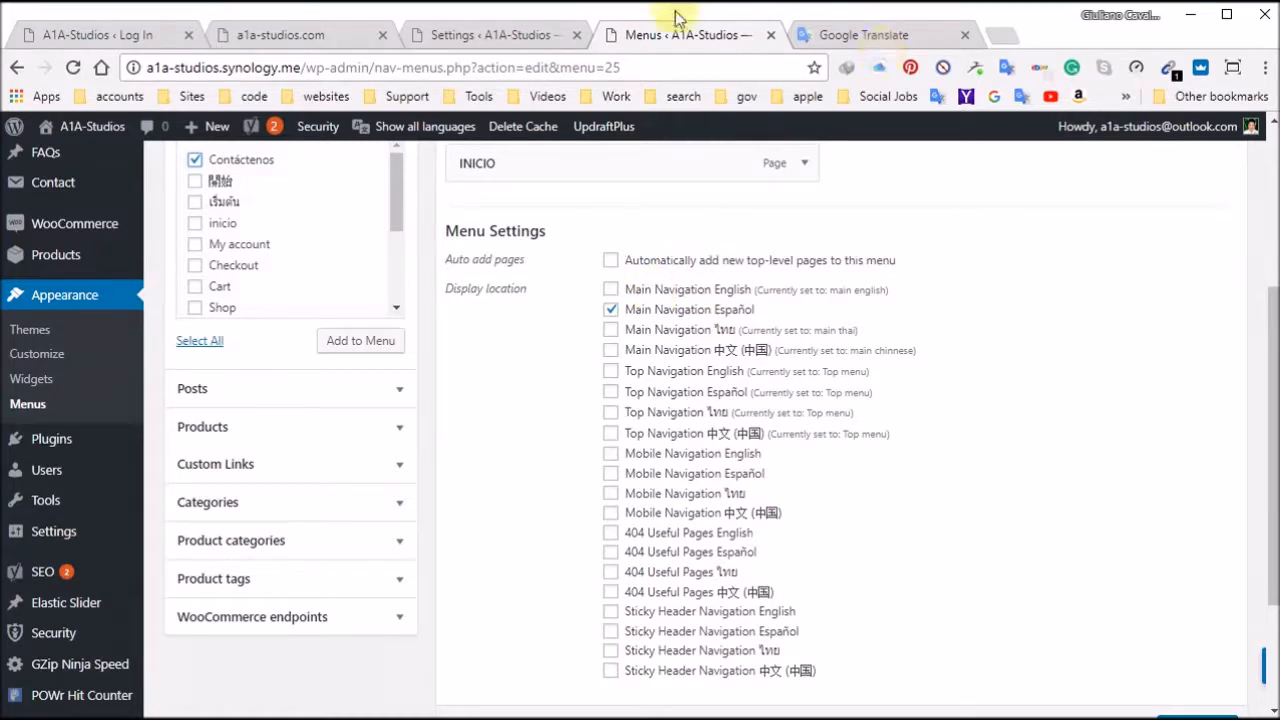
Step: Compare the menu's display locations with the main and top navigation on the live site
{"action": "left_click", "coordinate": [505, 34]}
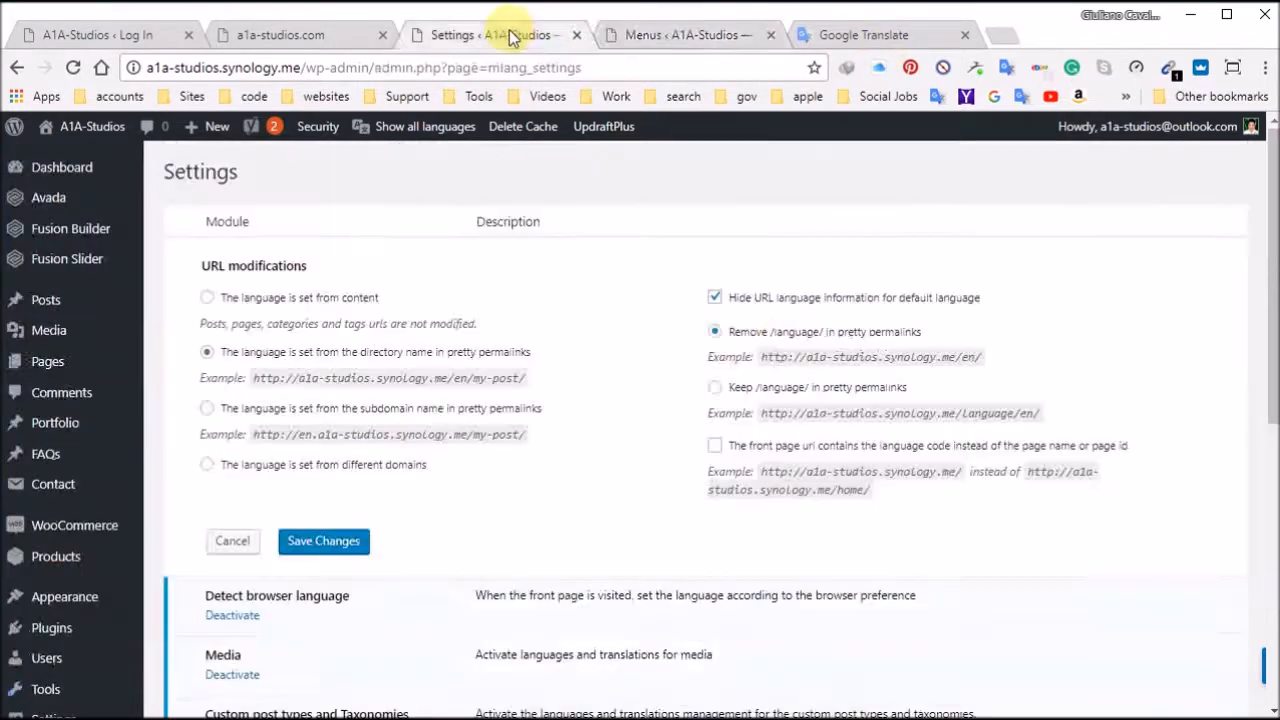
{"action": "left_click", "coordinate": [288, 36]}
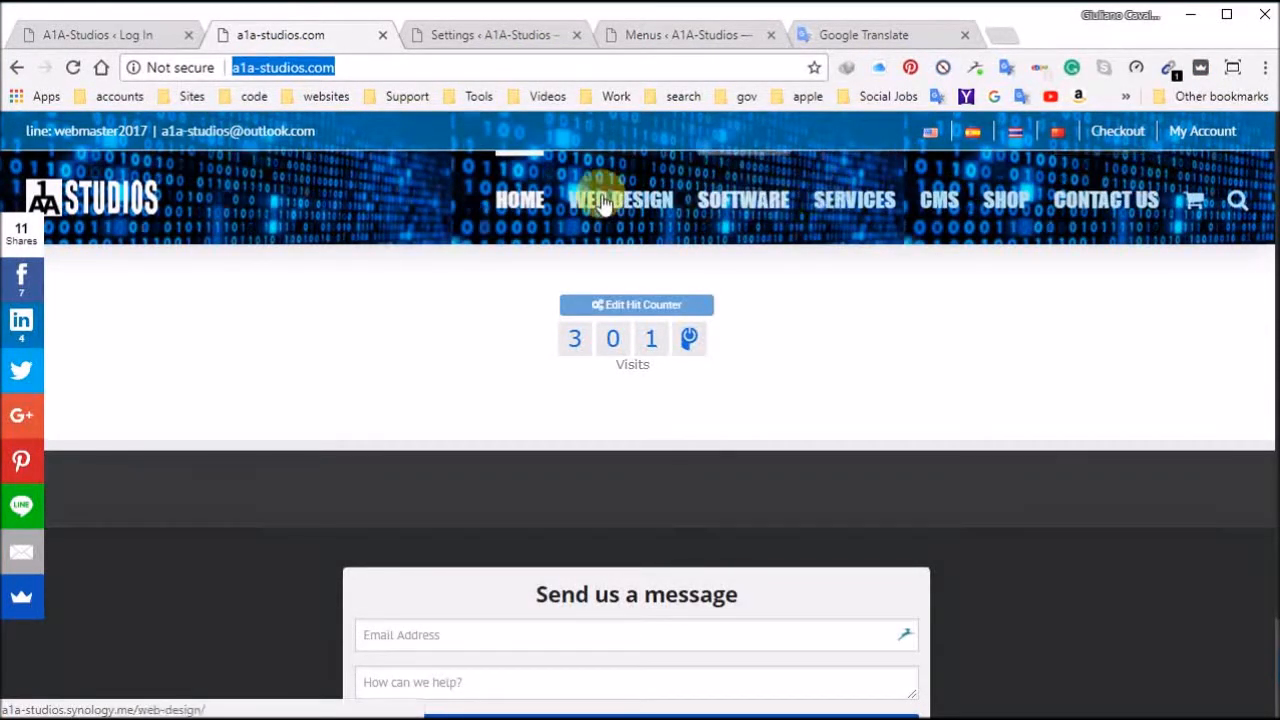
{"action": "left_click", "coordinate": [693, 34]}
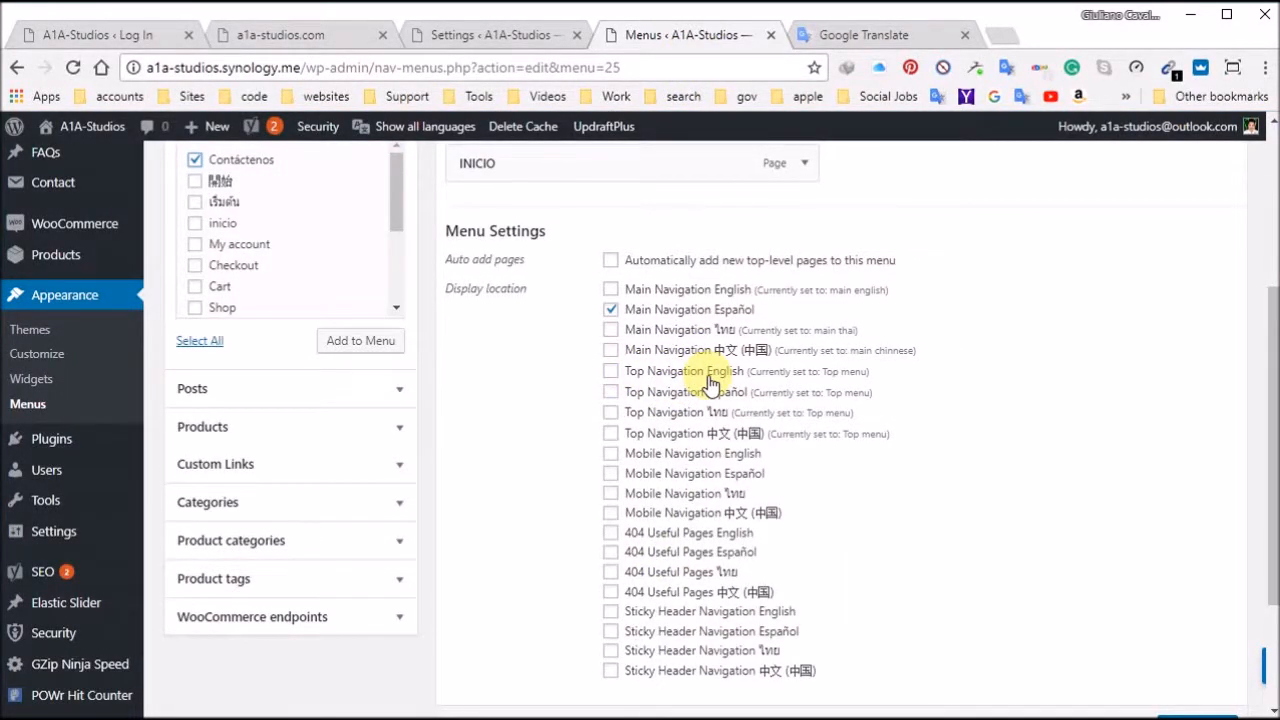
{"action": "left_click", "coordinate": [304, 33]}
{"action": "mouse_move", "coordinate": [1220, 135]}
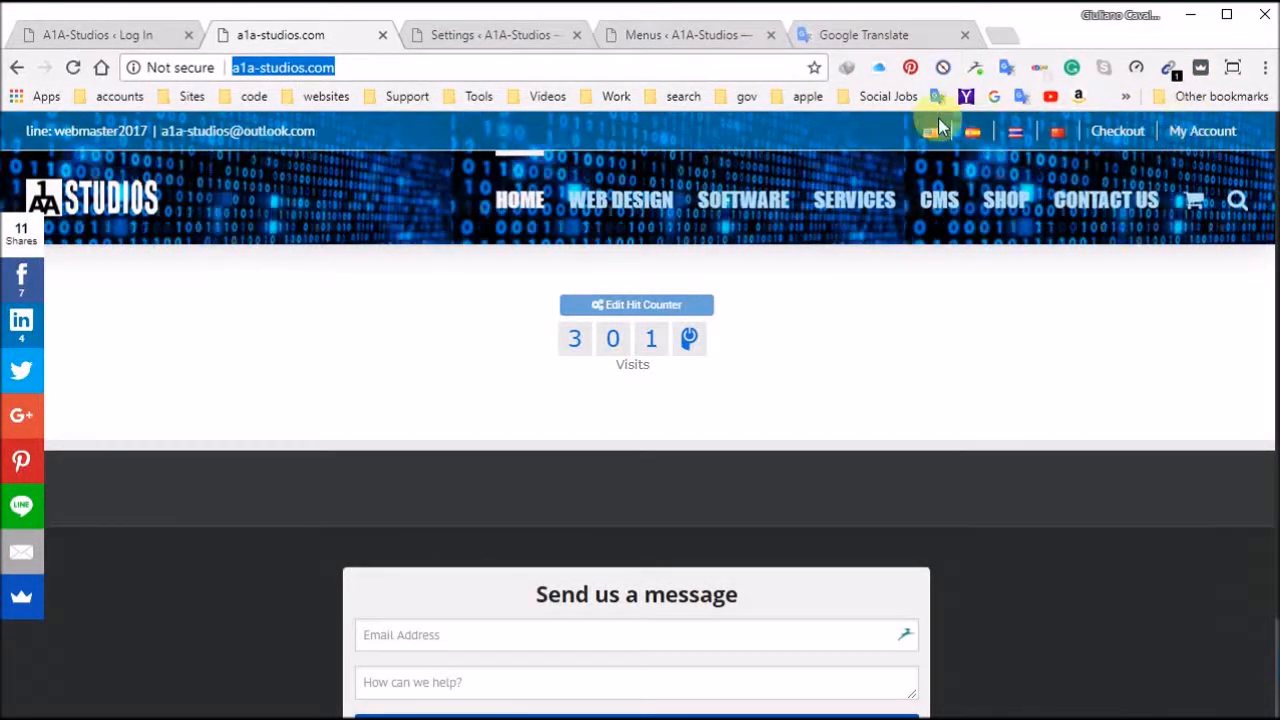
Step: Compare the sticky header and other display locations in the menu settings with the live site's header and footer
{"action": "left_click", "coordinate": [700, 36]}
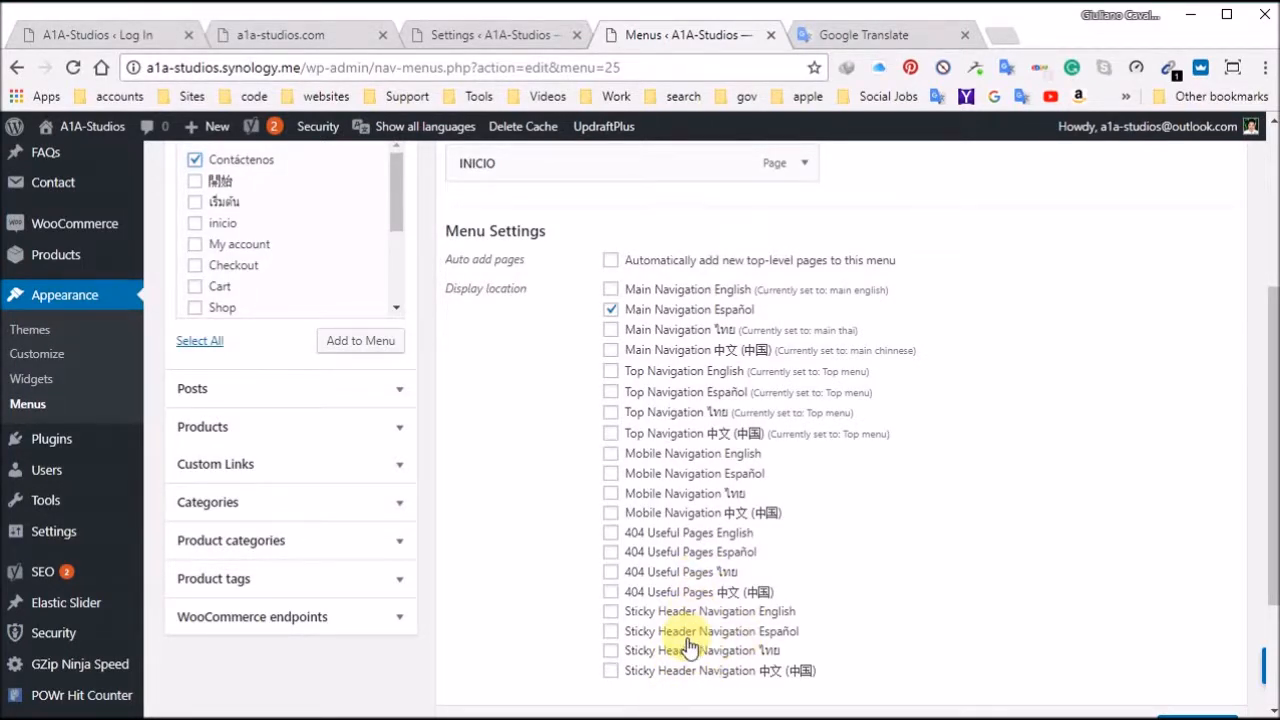
{"action": "left_click", "coordinate": [317, 35]}
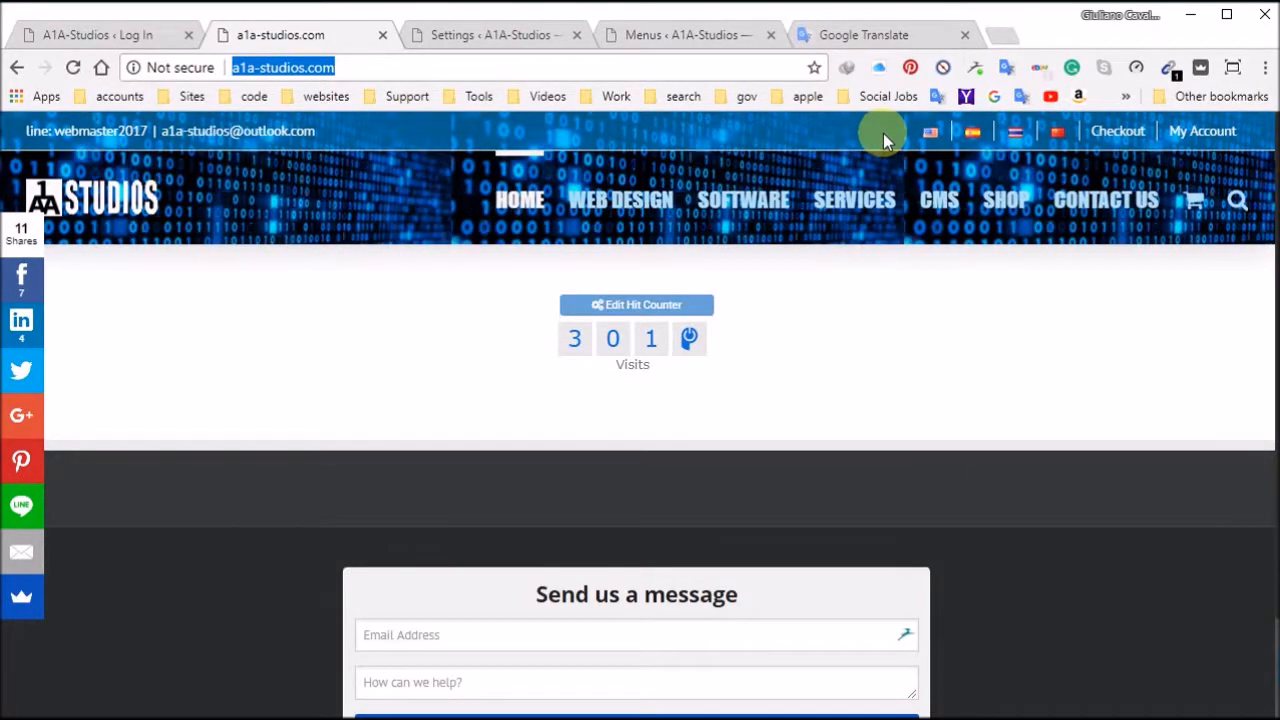
{"action": "scroll", "coordinate": [843, 597], "scroll_direction": "down", "scroll_amount": 1}
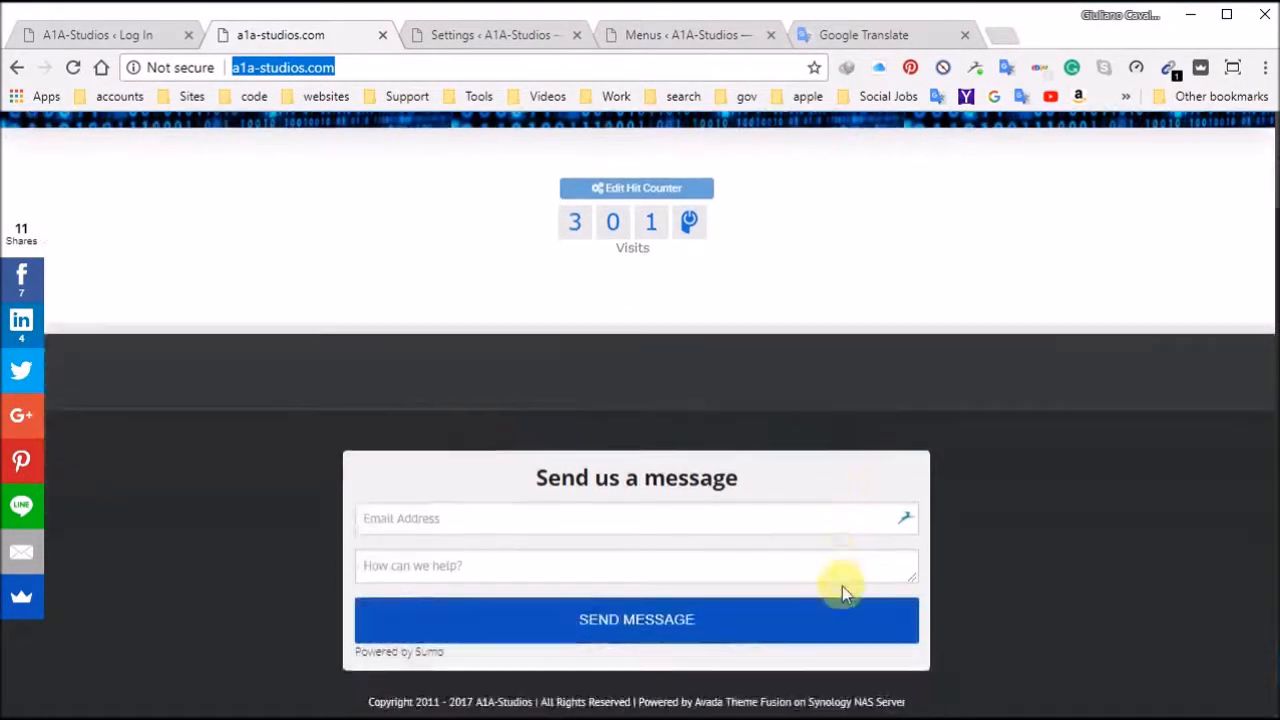
{"action": "scroll", "coordinate": [827, 429], "scroll_direction": "up", "scroll_amount": 1}
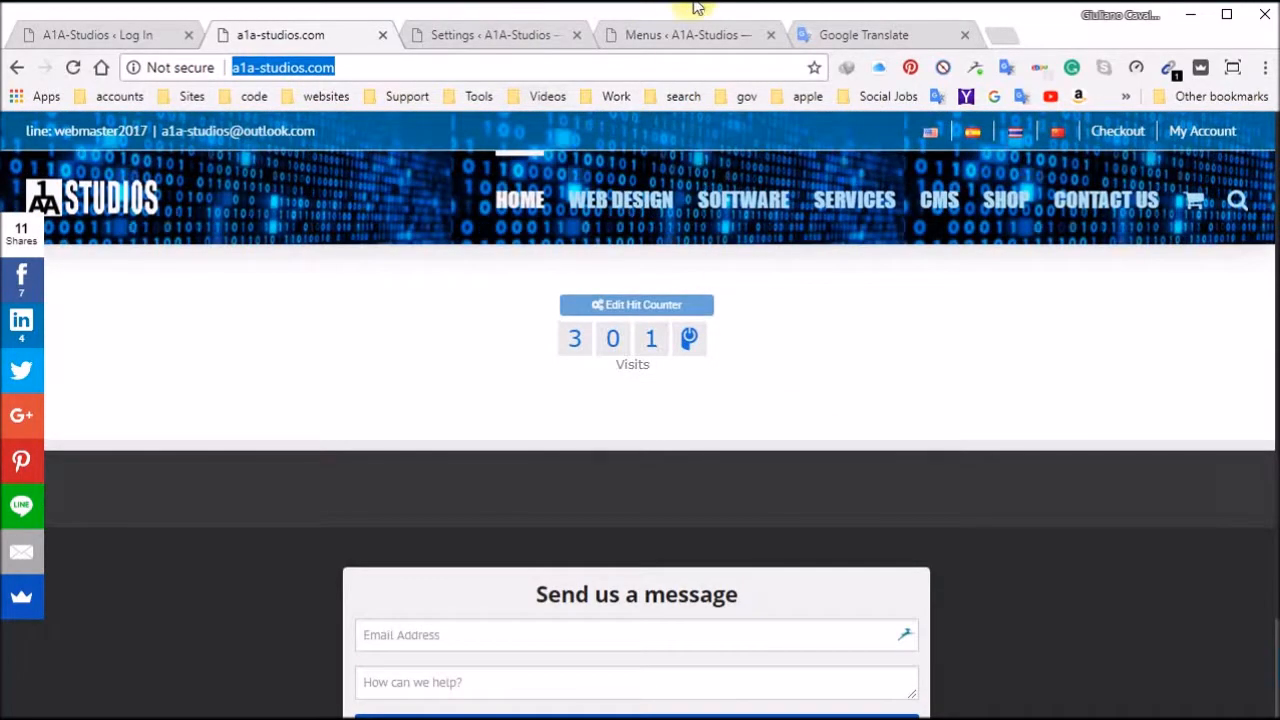
{"action": "left_click", "coordinate": [675, 35]}
{"action": "scroll", "coordinate": [545, 330], "scroll_direction": "up", "scroll_amount": 3}
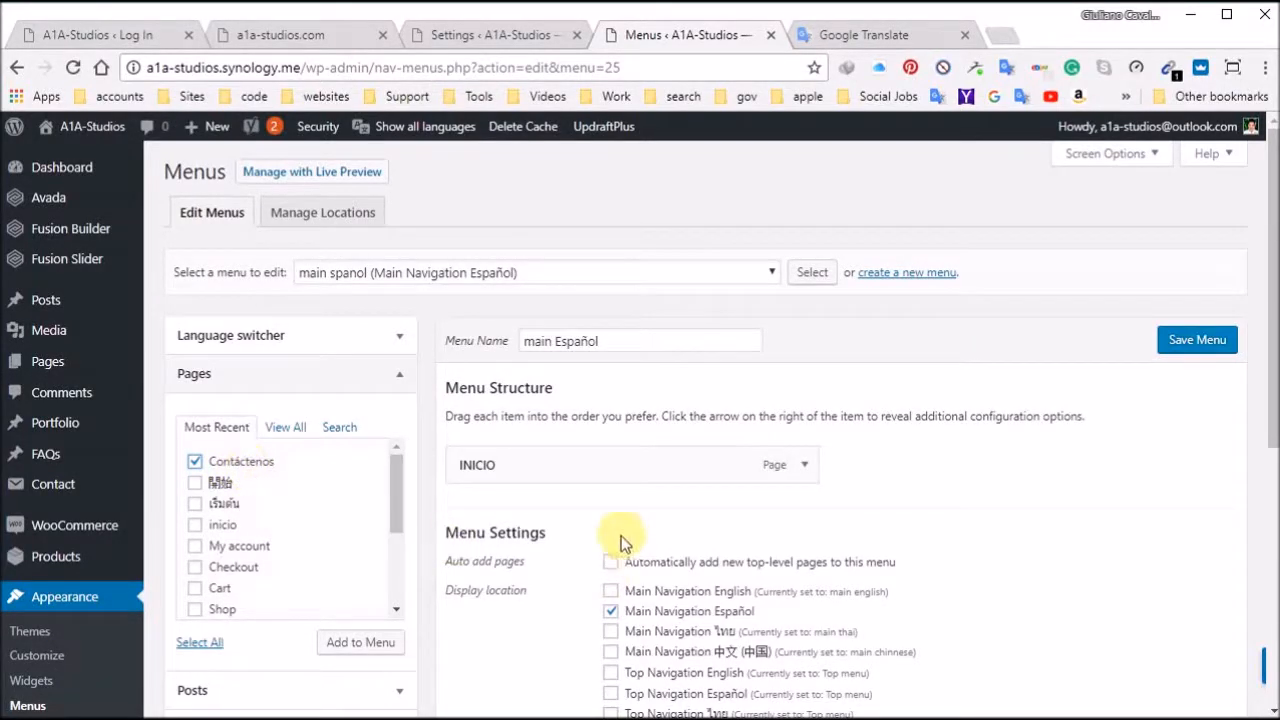
Step: Examine the most recent pages available for the menu, from Contáctenos down to Blog
{"action": "scroll", "coordinate": [615, 535], "scroll_direction": "down", "scroll_amount": 2}
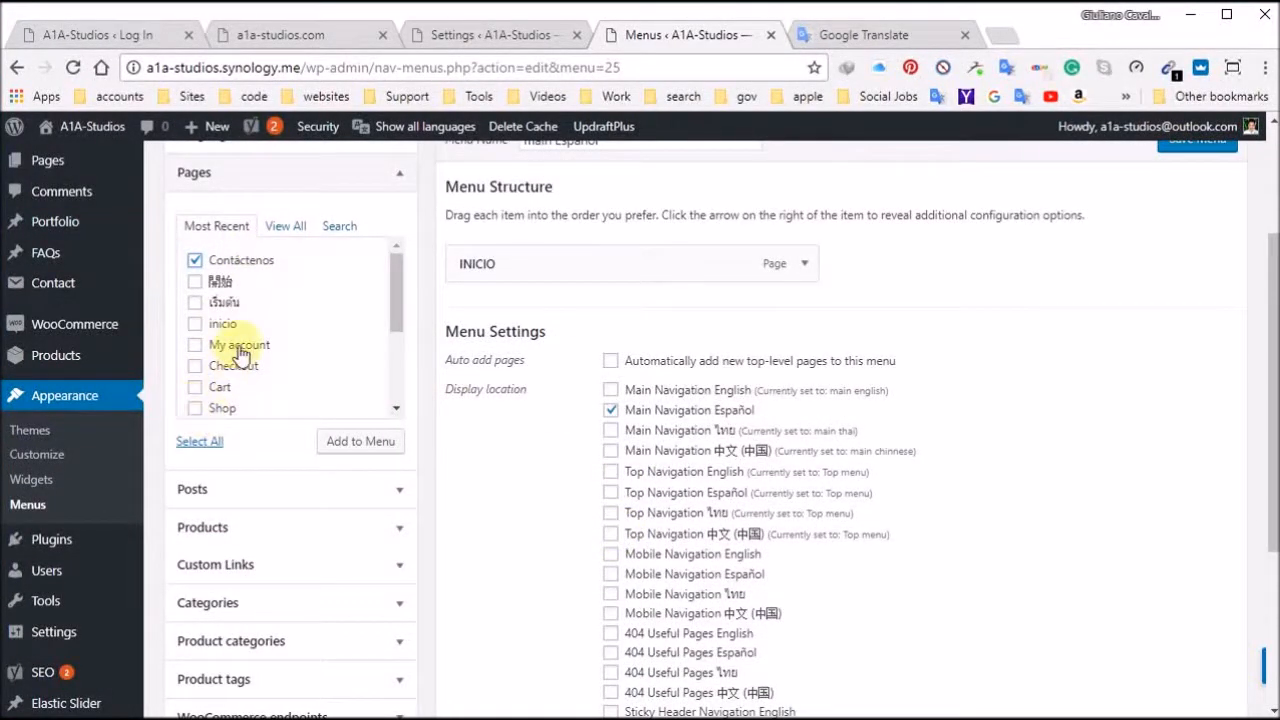
{"action": "left_click_drag", "start_coordinate": [392, 279], "coordinate": [383, 358]}
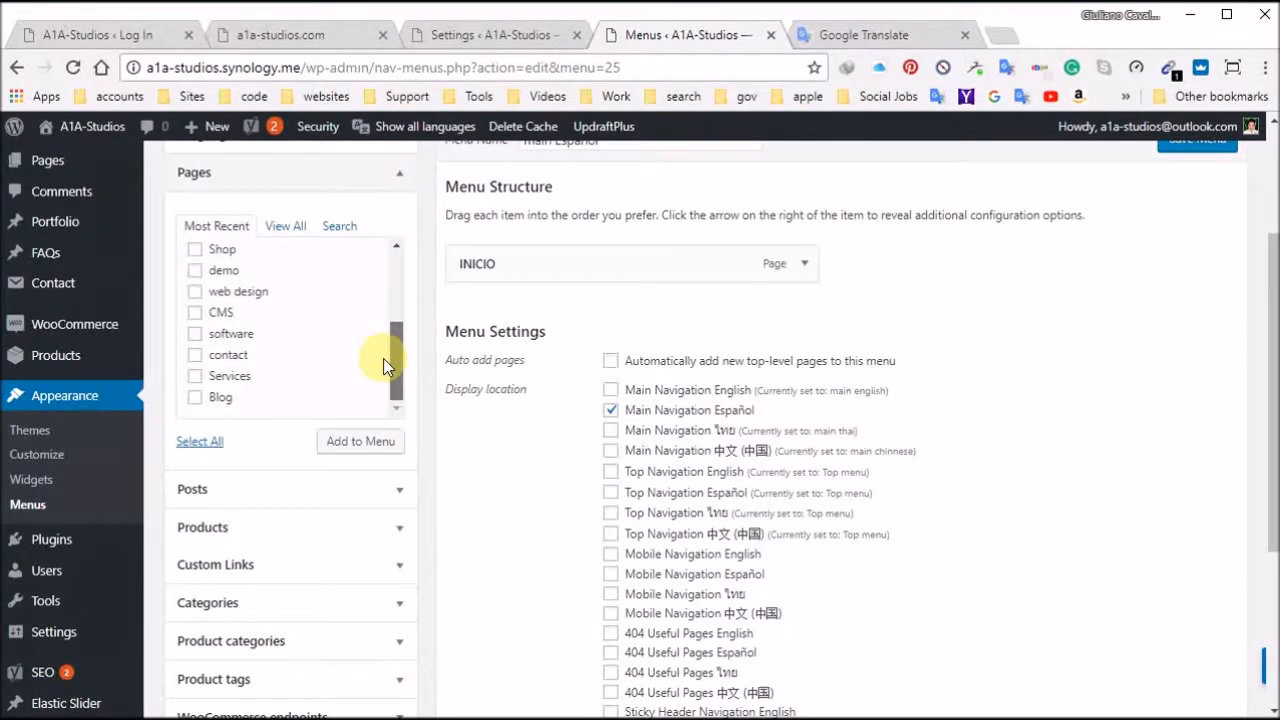
{"action": "left_click_drag", "start_coordinate": [383, 358], "coordinate": [391, 303]}
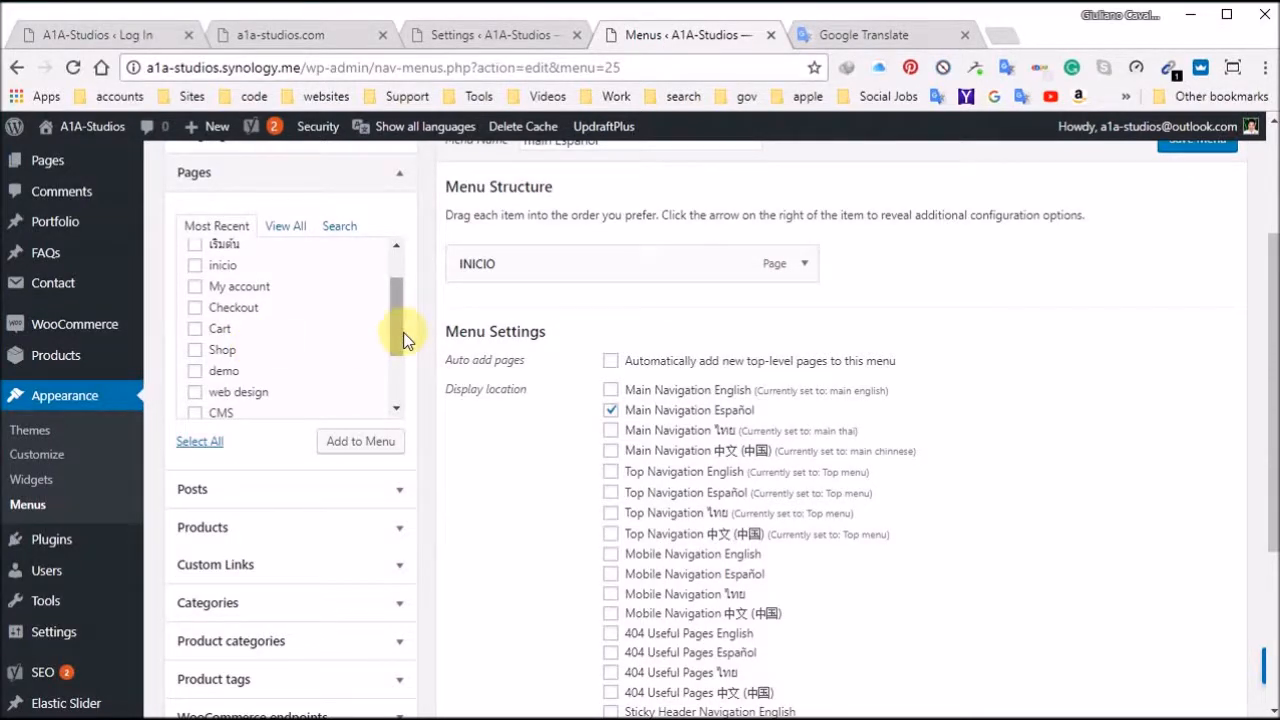
{"action": "left_click_drag", "start_coordinate": [394, 329], "coordinate": [395, 309]}
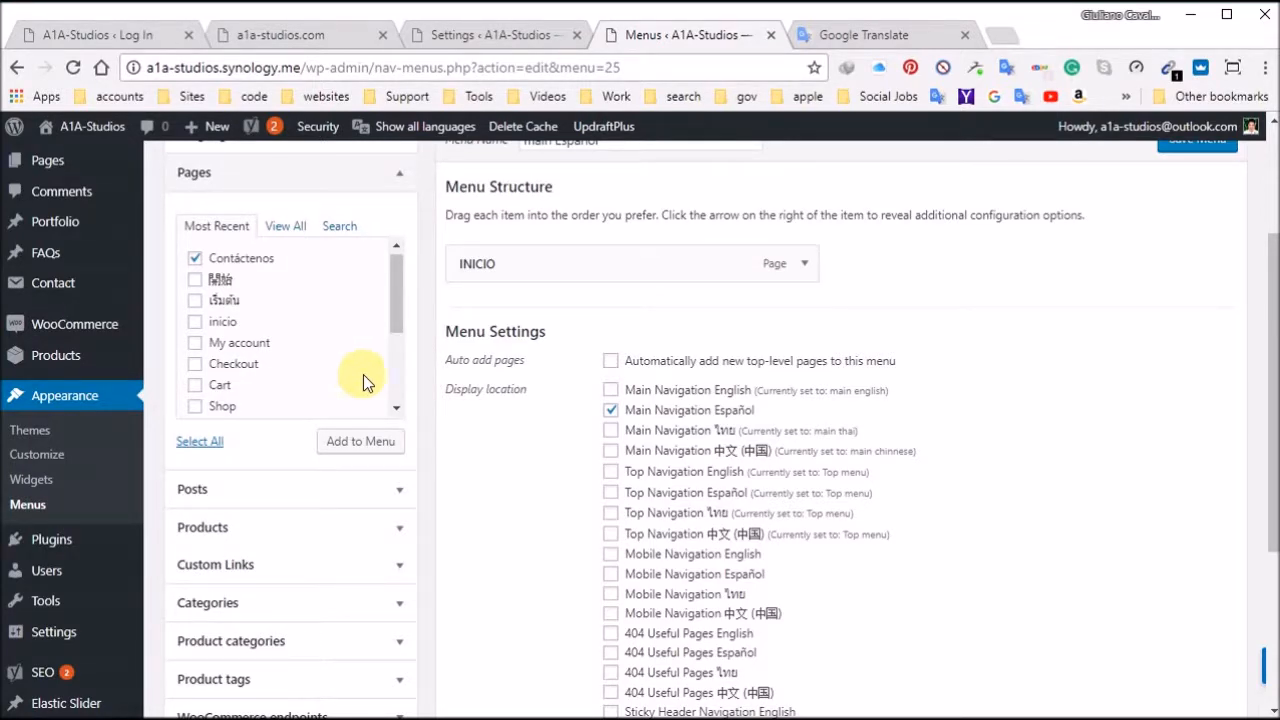
{"action": "mouse_move", "coordinate": [396, 286]}
{"action": "left_mouse_down"}
{"action": "mouse_move", "coordinate": [383, 389]}
{"action": "mouse_move", "coordinate": [397, 272]}
{"action": "left_mouse_up"}
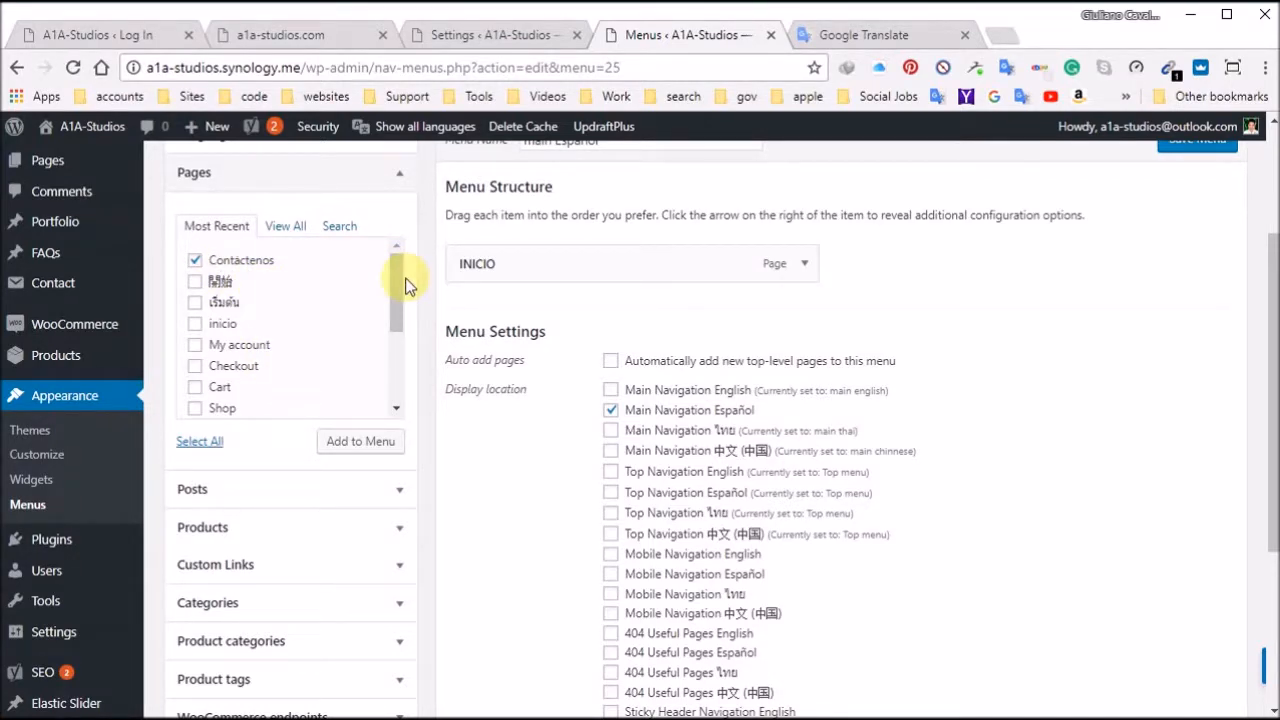
{"action": "left_click_drag", "start_coordinate": [395, 279], "coordinate": [391, 332]}
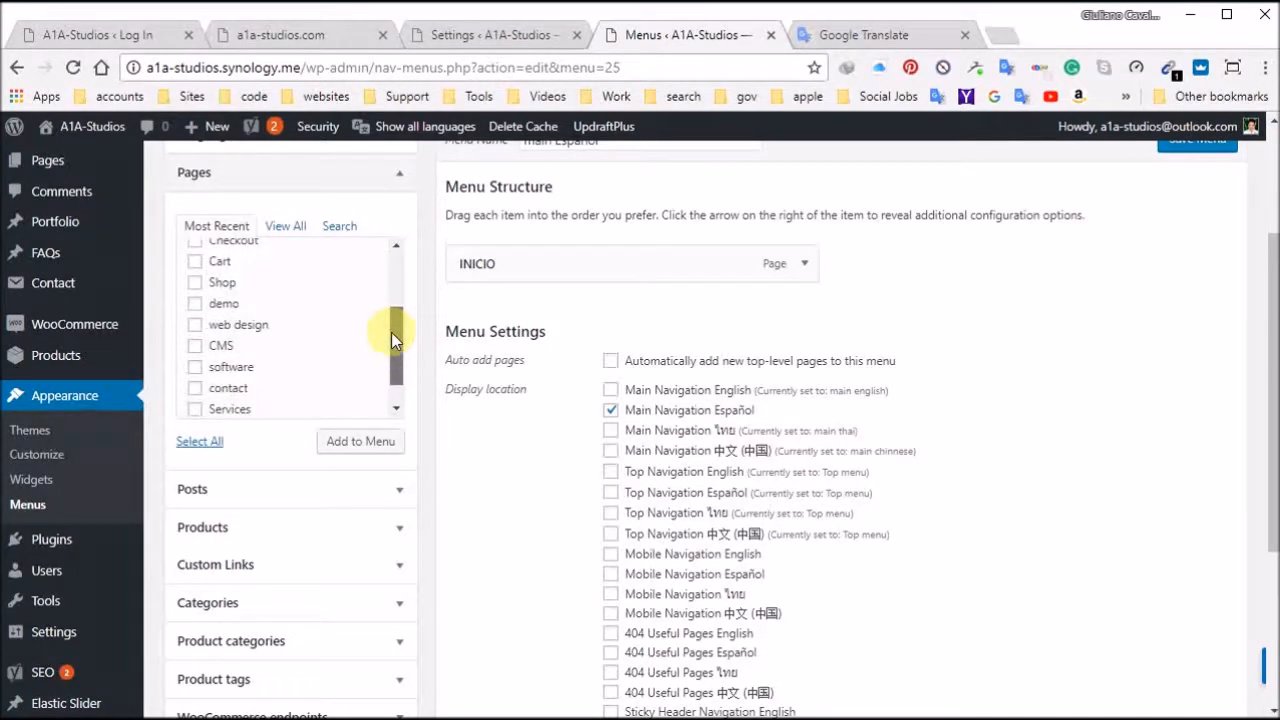
{"action": "left_click_drag", "start_coordinate": [391, 332], "coordinate": [390, 285]}
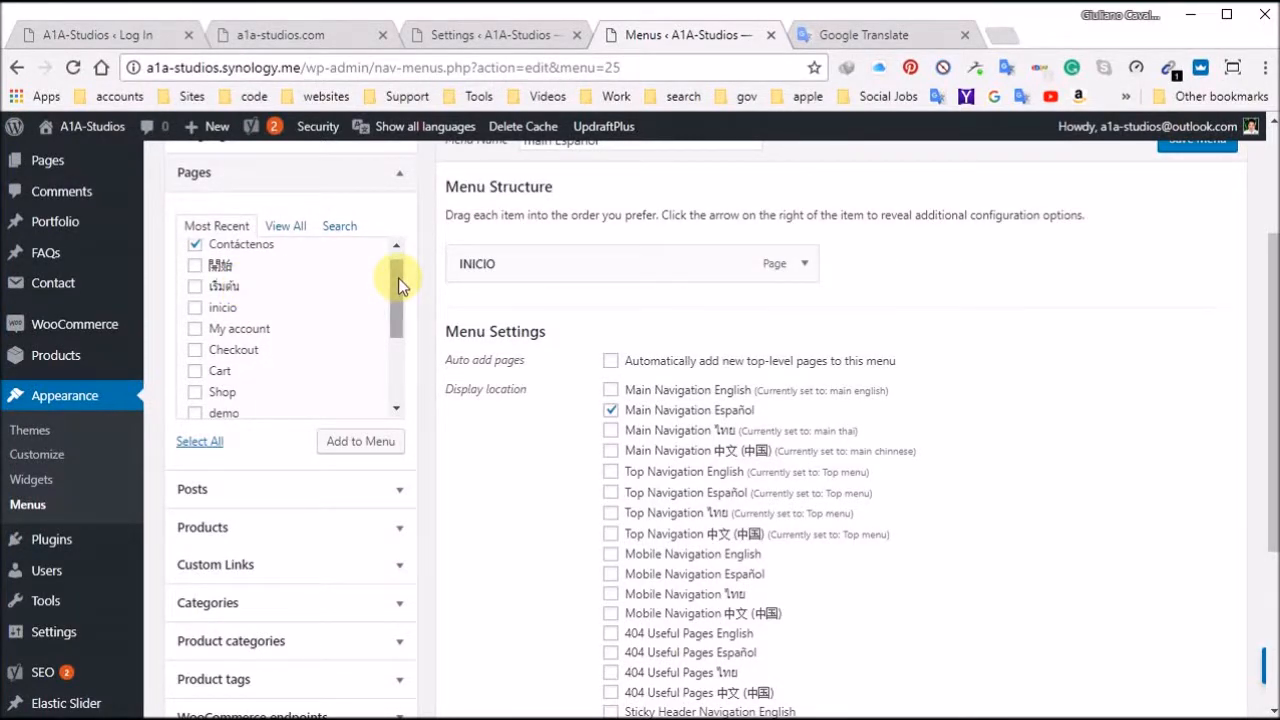
{"action": "left_click_drag", "start_coordinate": [398, 278], "coordinate": [407, 238]}
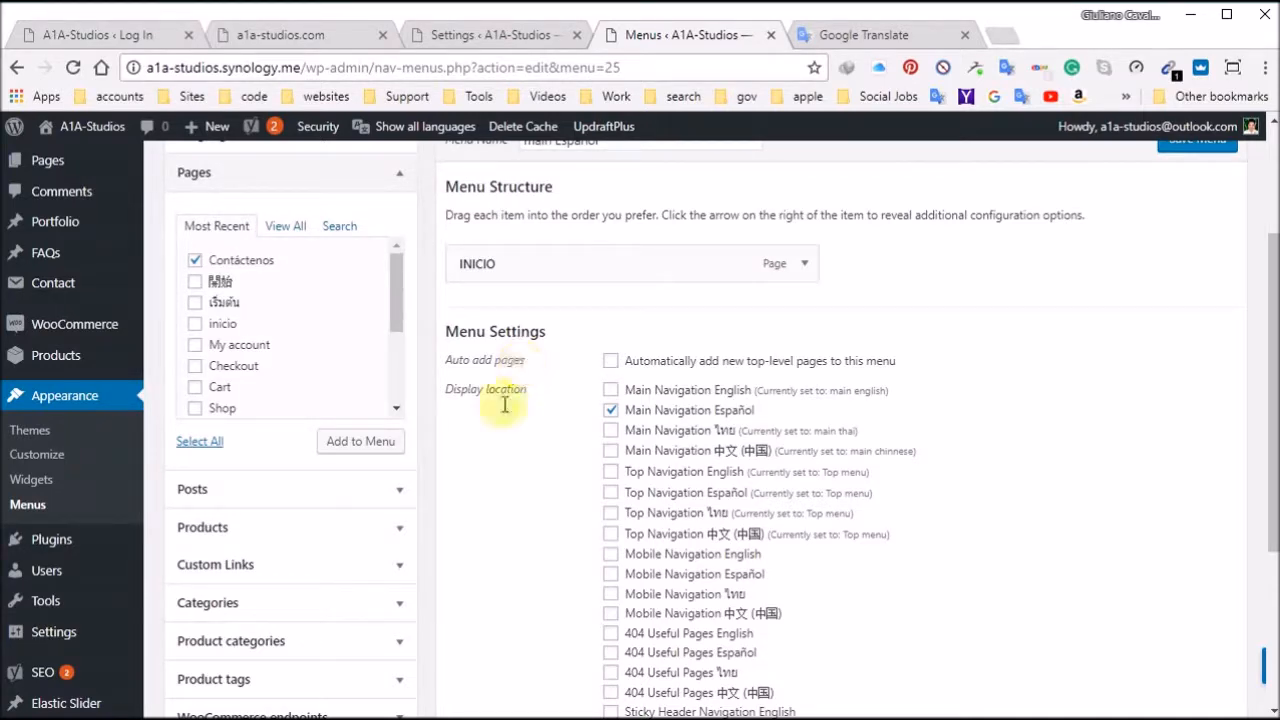
Step: Add the marked Contáctenos page to the menu structure
{"action": "scroll", "coordinate": [545, 483], "scroll_direction": "down", "scroll_amount": 3}
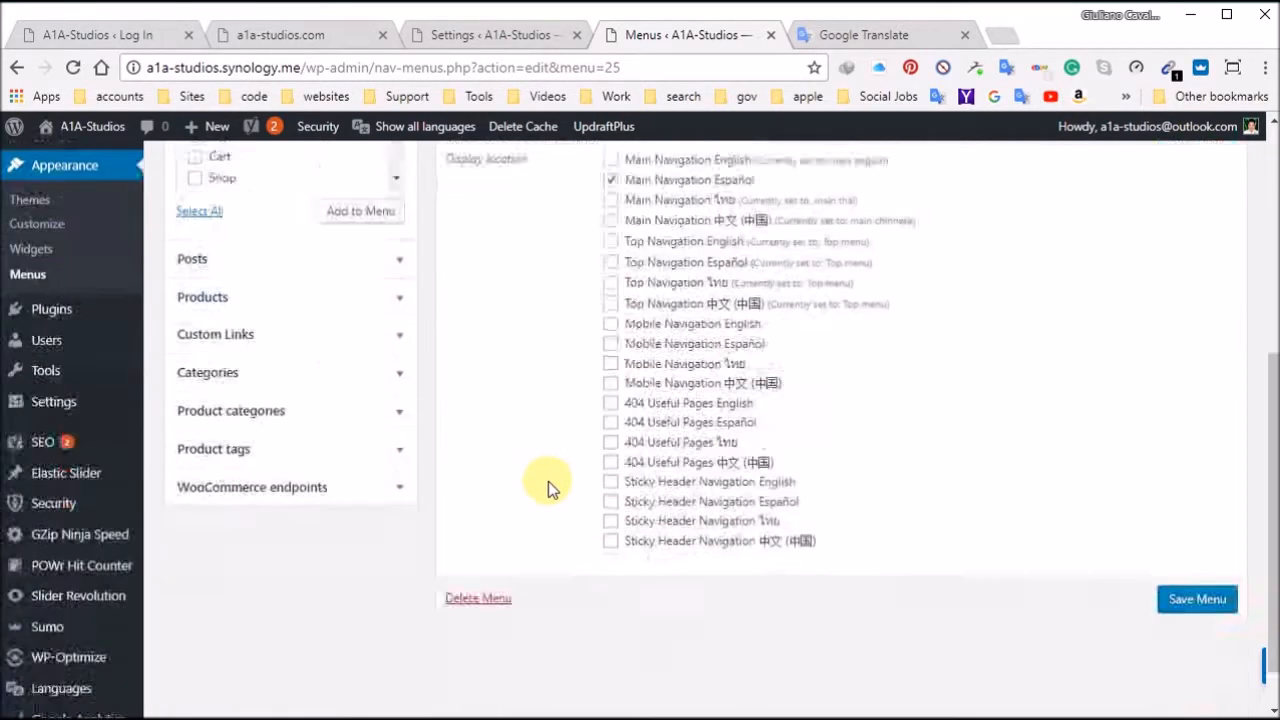
{"action": "scroll", "coordinate": [562, 468], "scroll_direction": "up", "scroll_amount": 4}
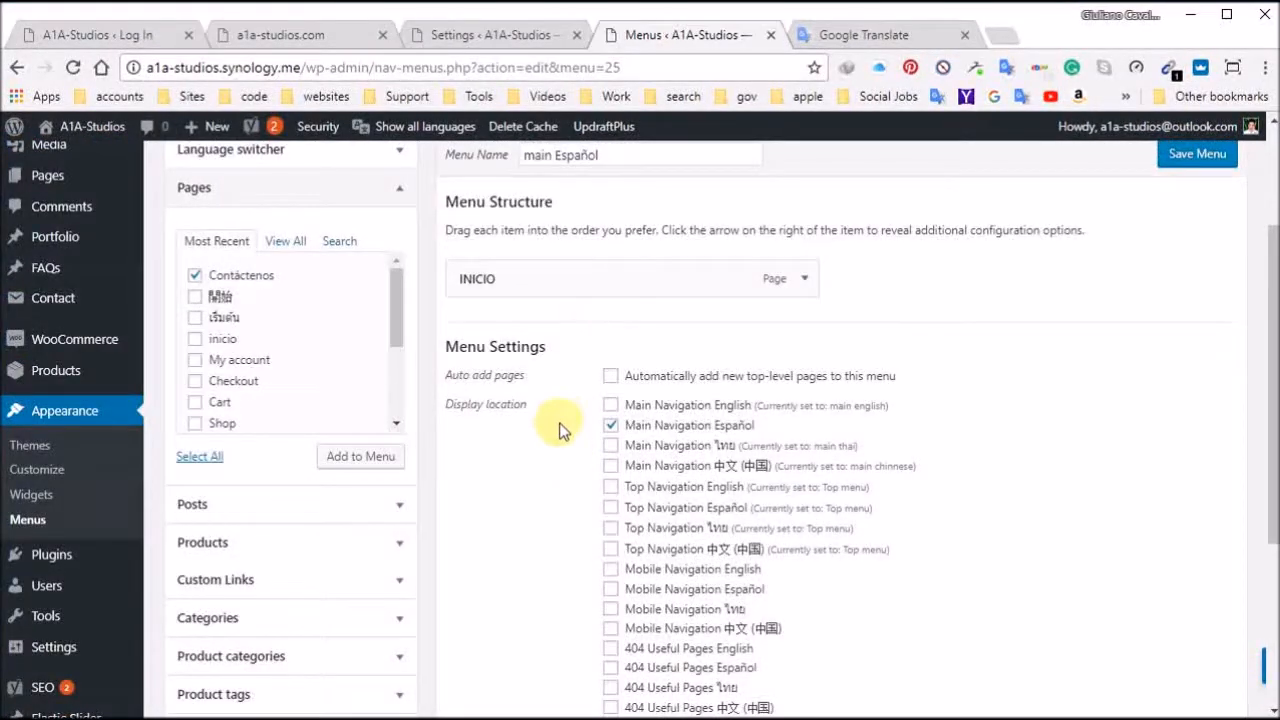
{"action": "scroll", "coordinate": [567, 455], "scroll_direction": "up", "scroll_amount": 2}
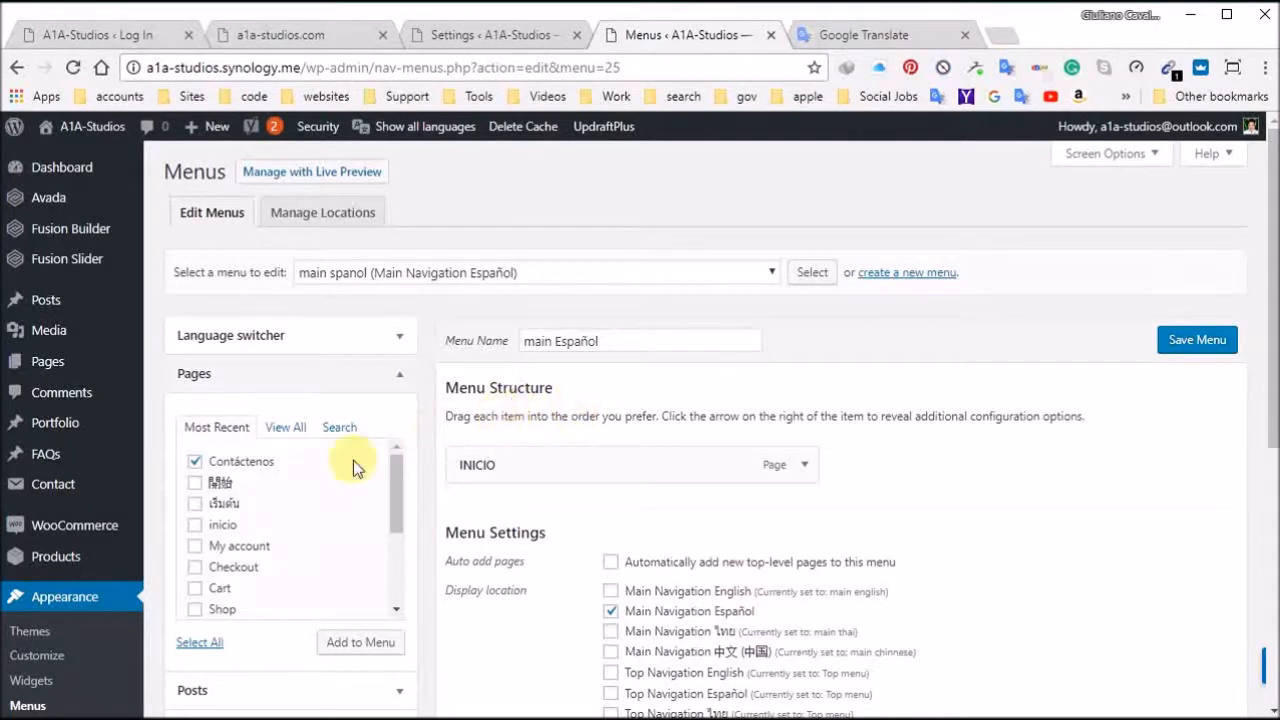
{"action": "left_click", "coordinate": [348, 650]}
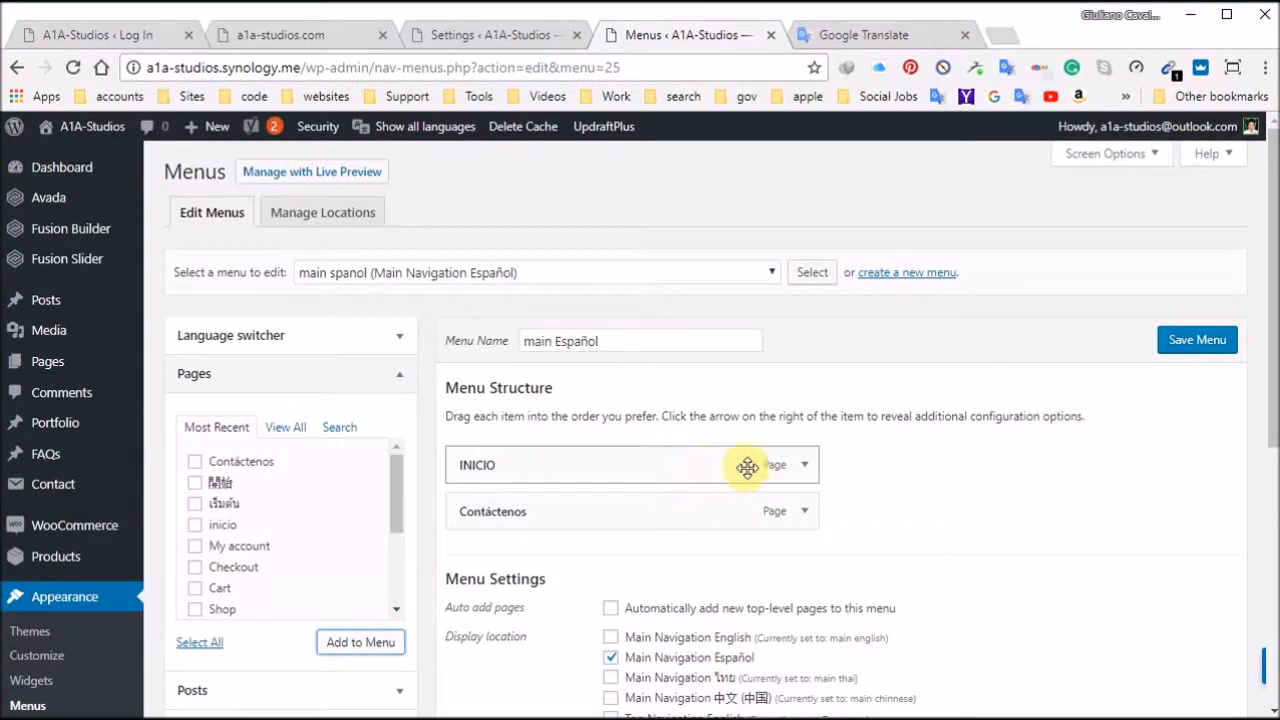
Step: Expand the INICIO menu item, then switch to Google Translate and translate "start" from English to Spanish
{"action": "left_click", "coordinate": [805, 466]}
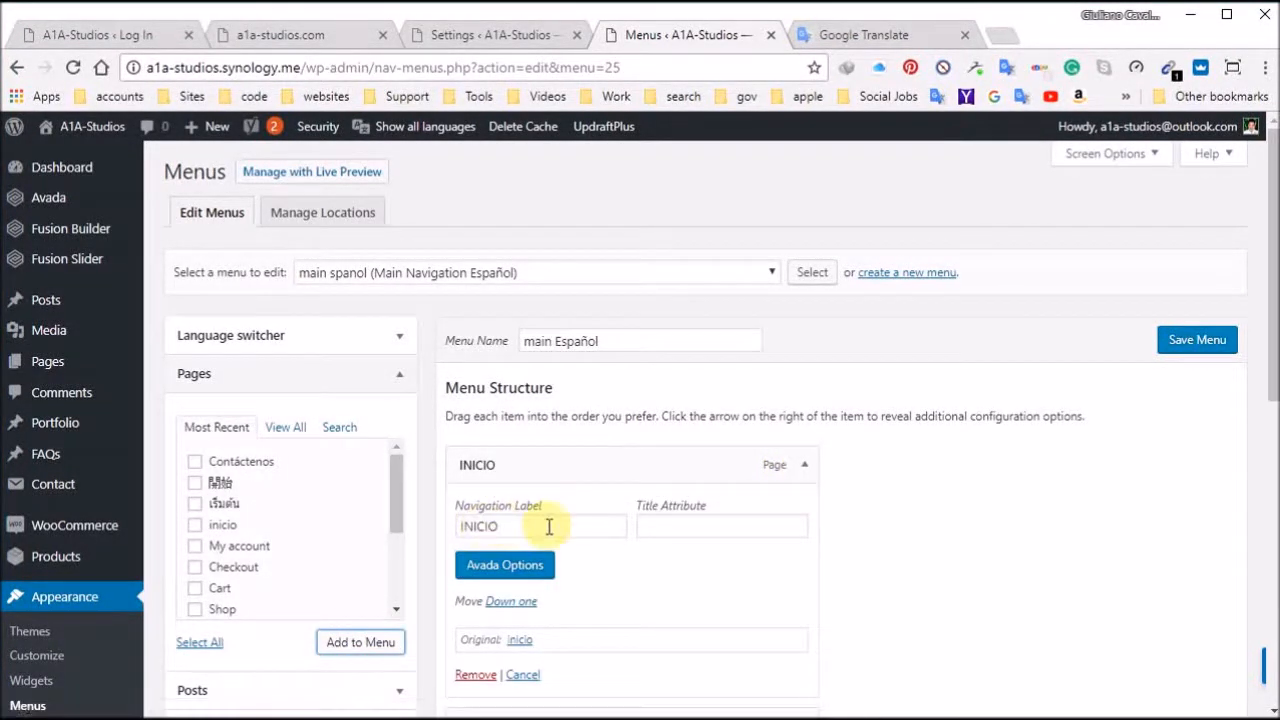
{"action": "left_click_drag", "start_coordinate": [543, 525], "coordinate": [429, 531]}
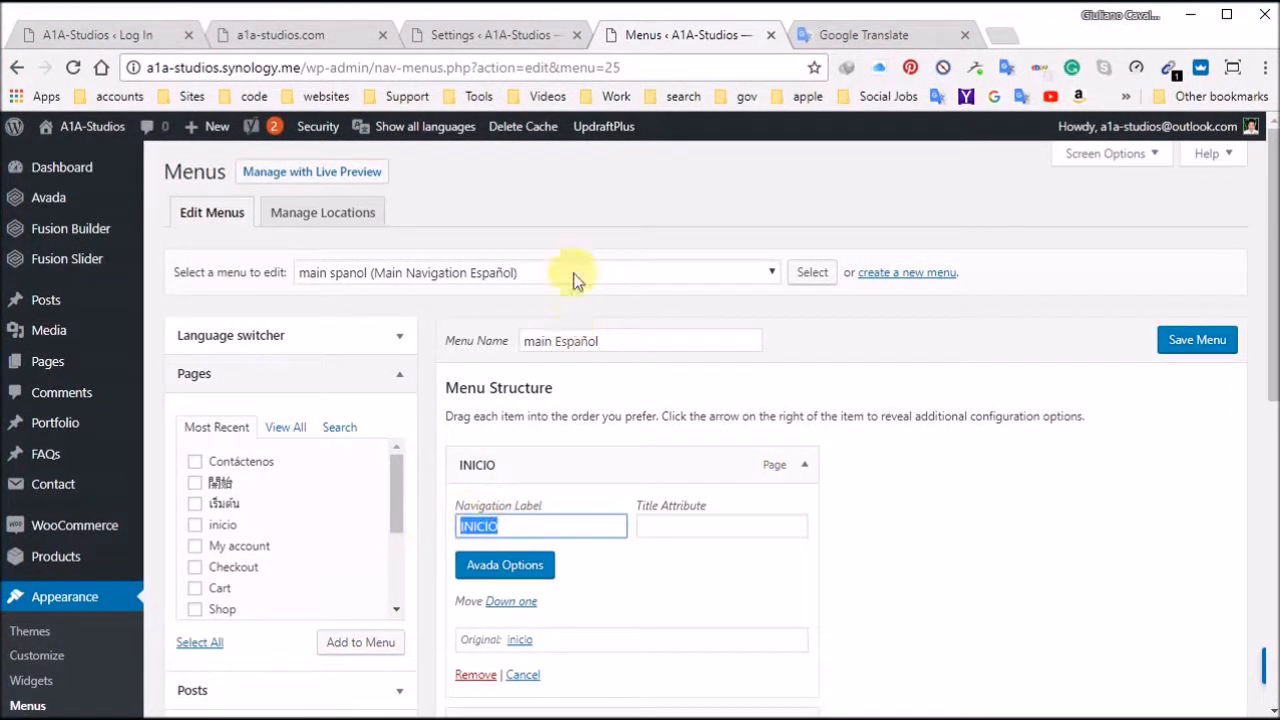
{"action": "left_click", "coordinate": [820, 32]}
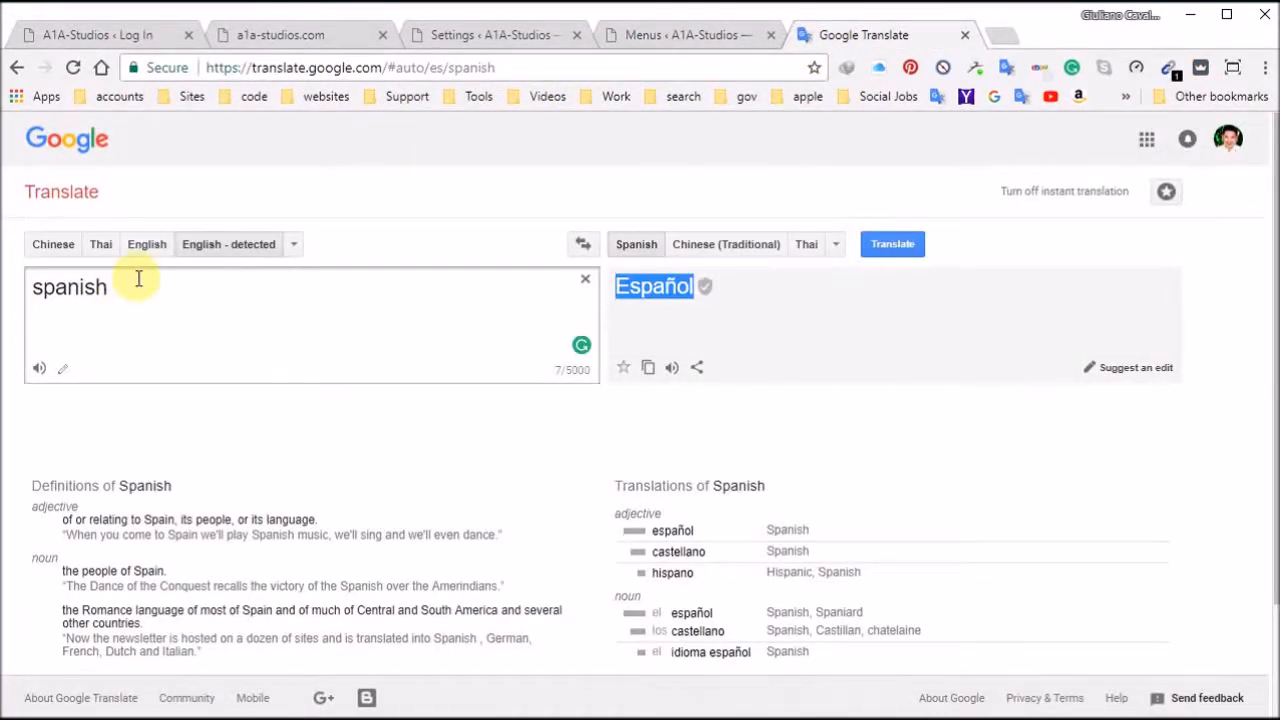
{"action": "left_click", "coordinate": [142, 246]}
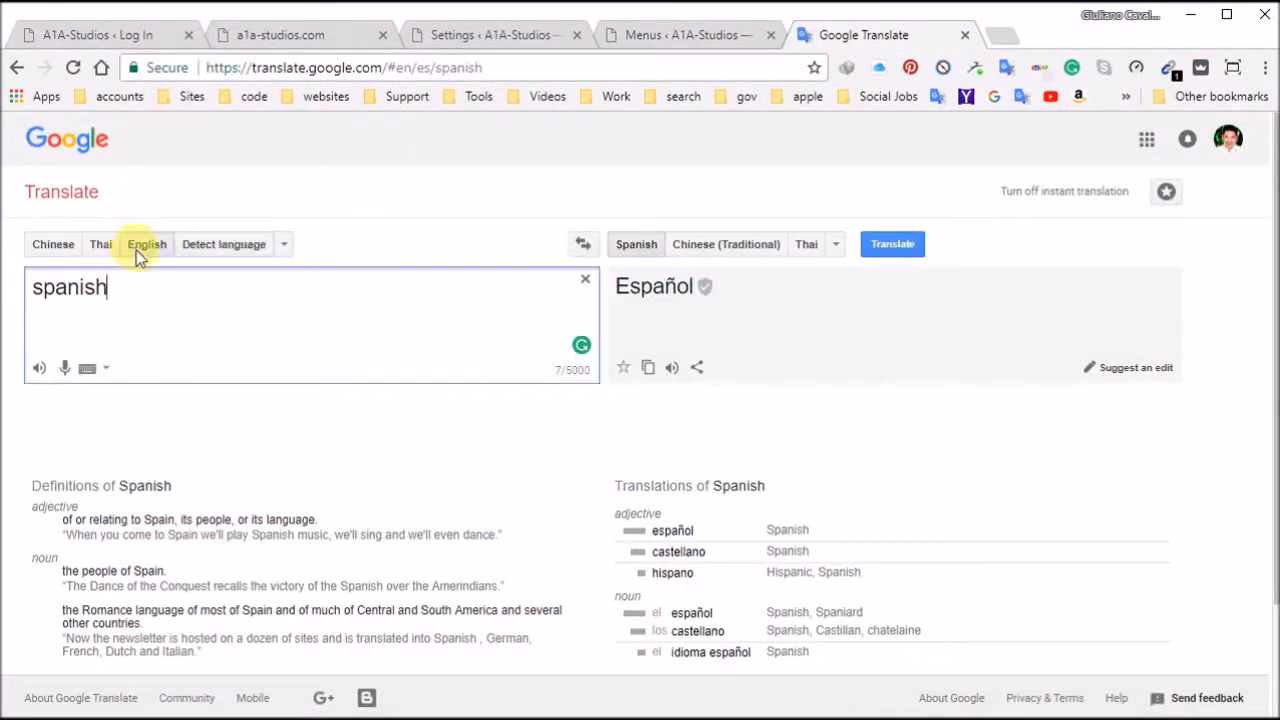
{"action": "left_click_drag", "start_coordinate": [112, 290], "coordinate": [24, 310]}
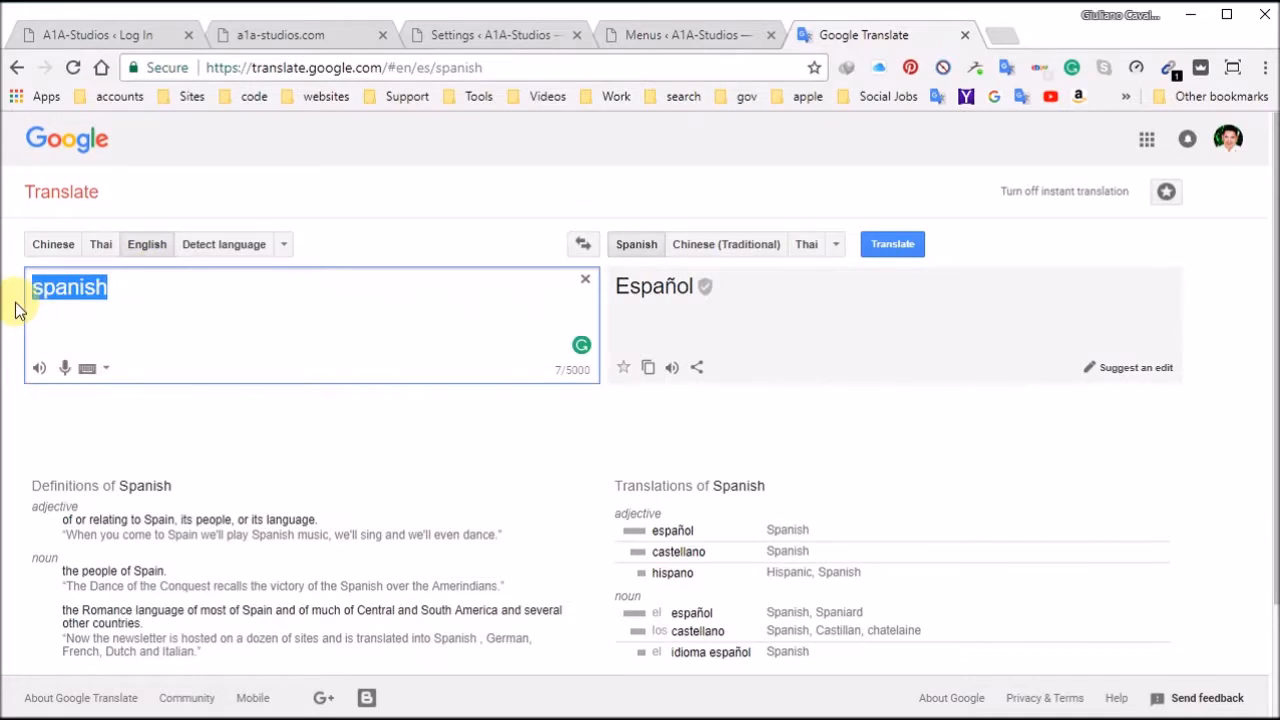
{"action": "type", "text": "start"}
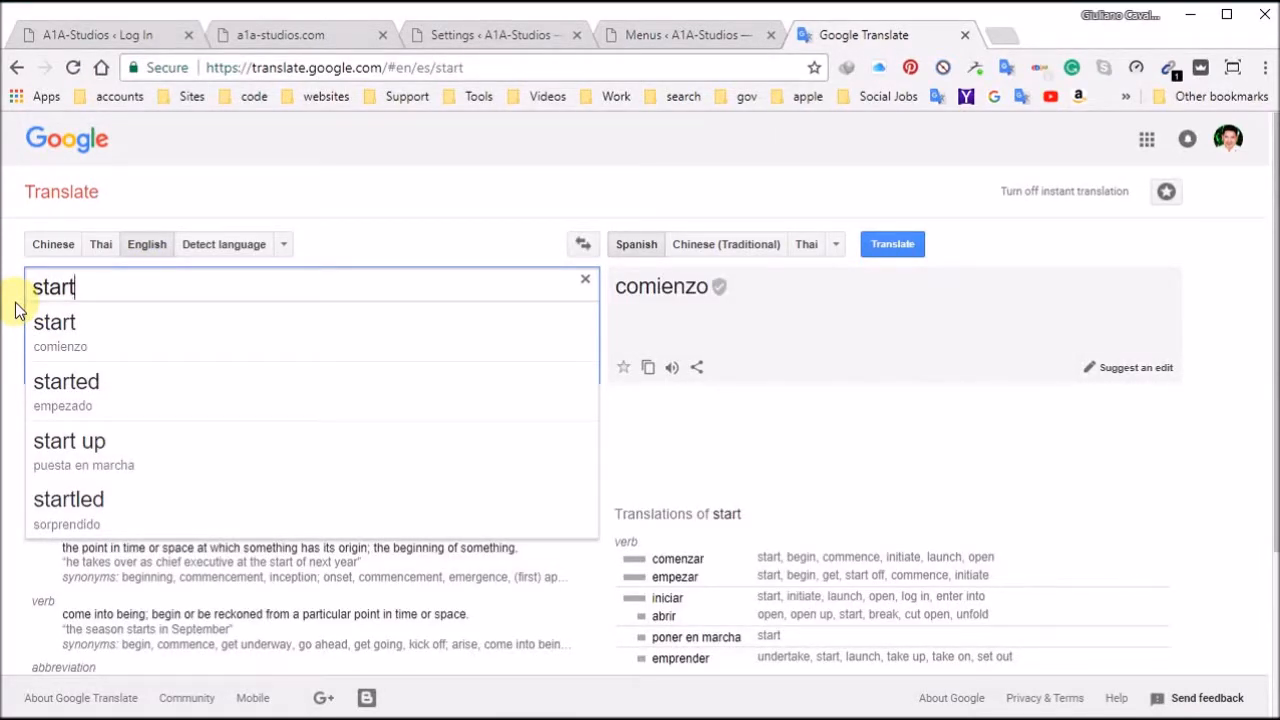
Step: Replace the source text with "home" and translate it into Spanish
{"action": "key", "text": "BackSpace"}
{"action": "type", "text": "homi"}
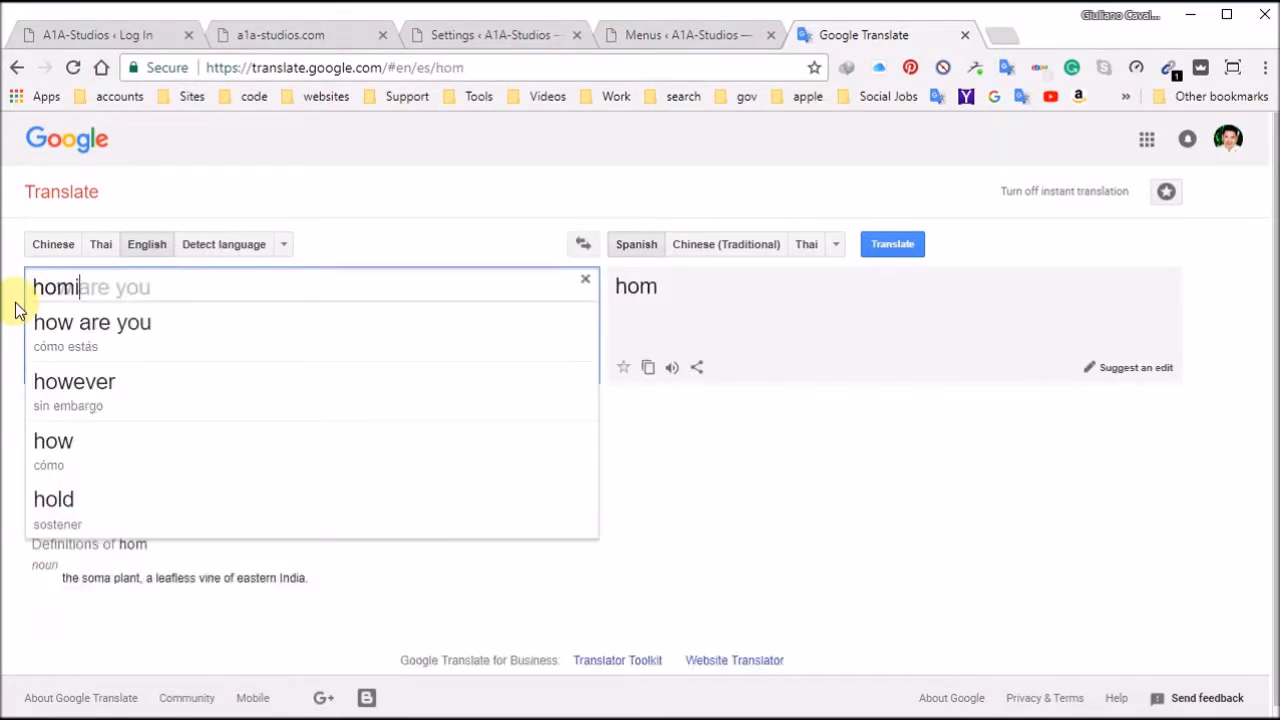
{"action": "key", "text": "BackSpace"}
{"action": "key", "text": "BackSpace"}
{"action": "key", "text": "BackSpace"}
{"action": "type", "text": "ome"}
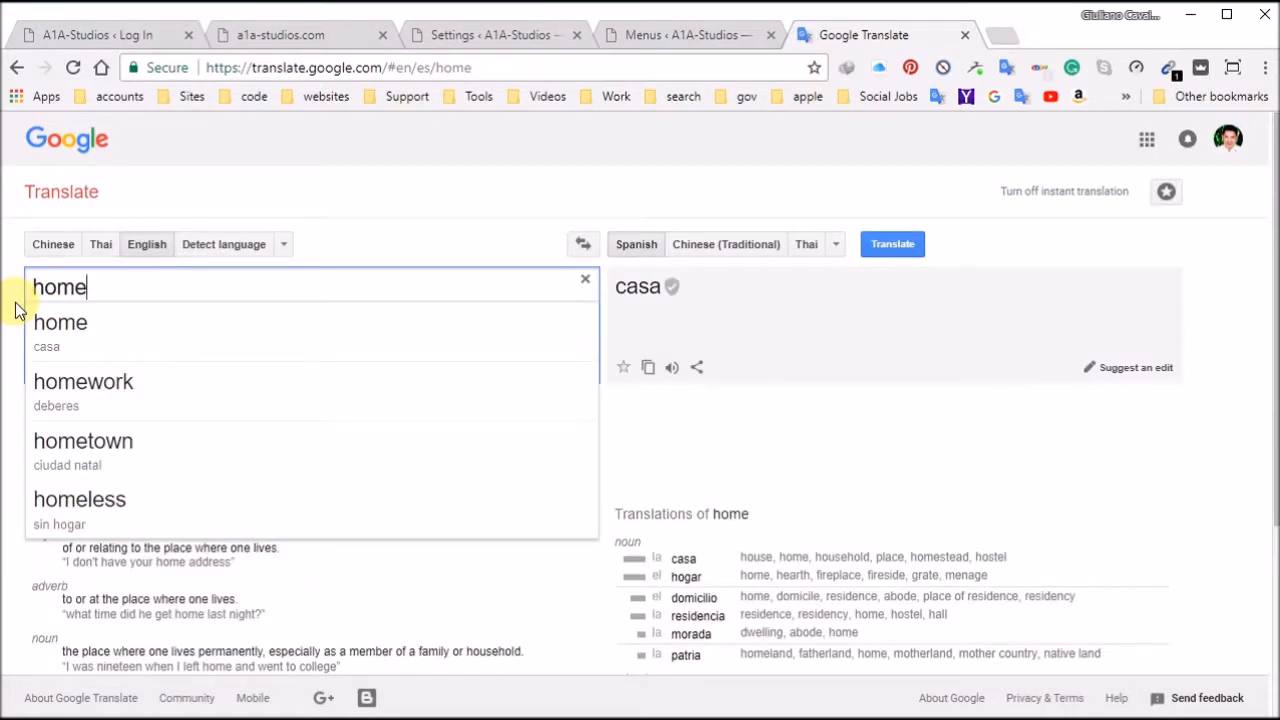
Step: Replace the source text with "inicio" to check the existing menu label
{"action": "key", "text": "BackSpace"}
{"action": "key", "text": "BackSpace"}
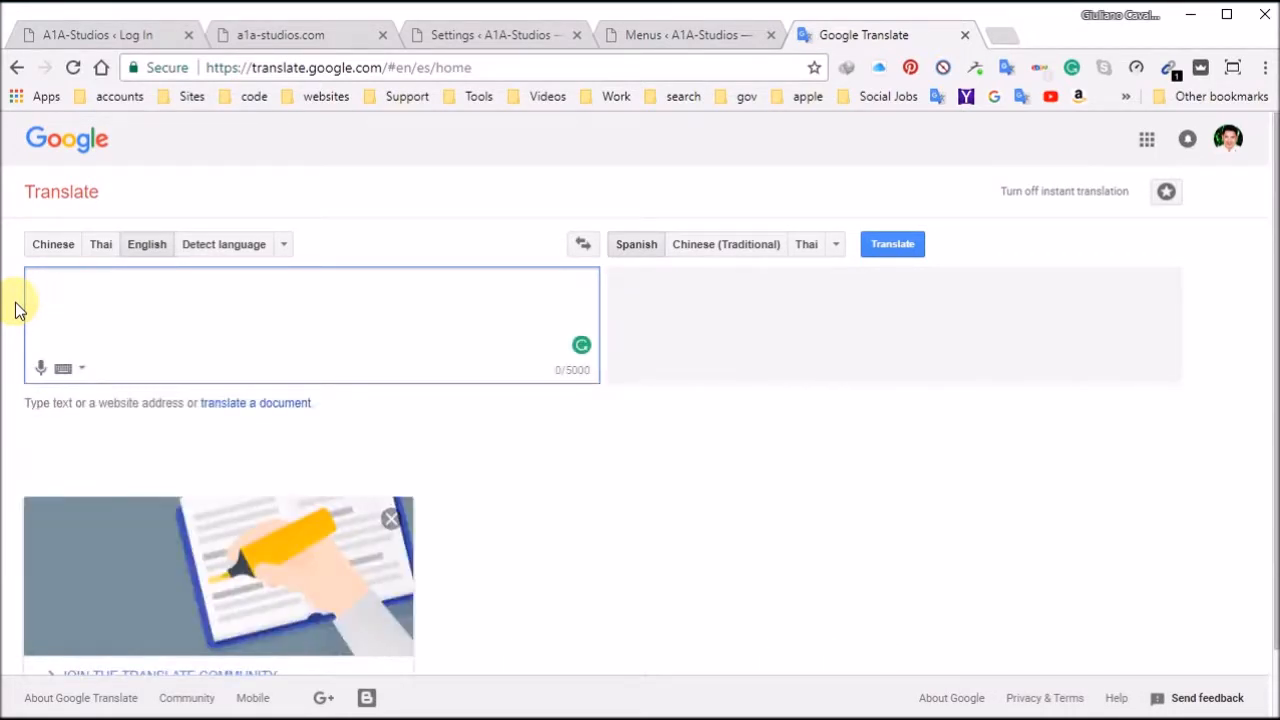
{"action": "type", "text": "inicio"}
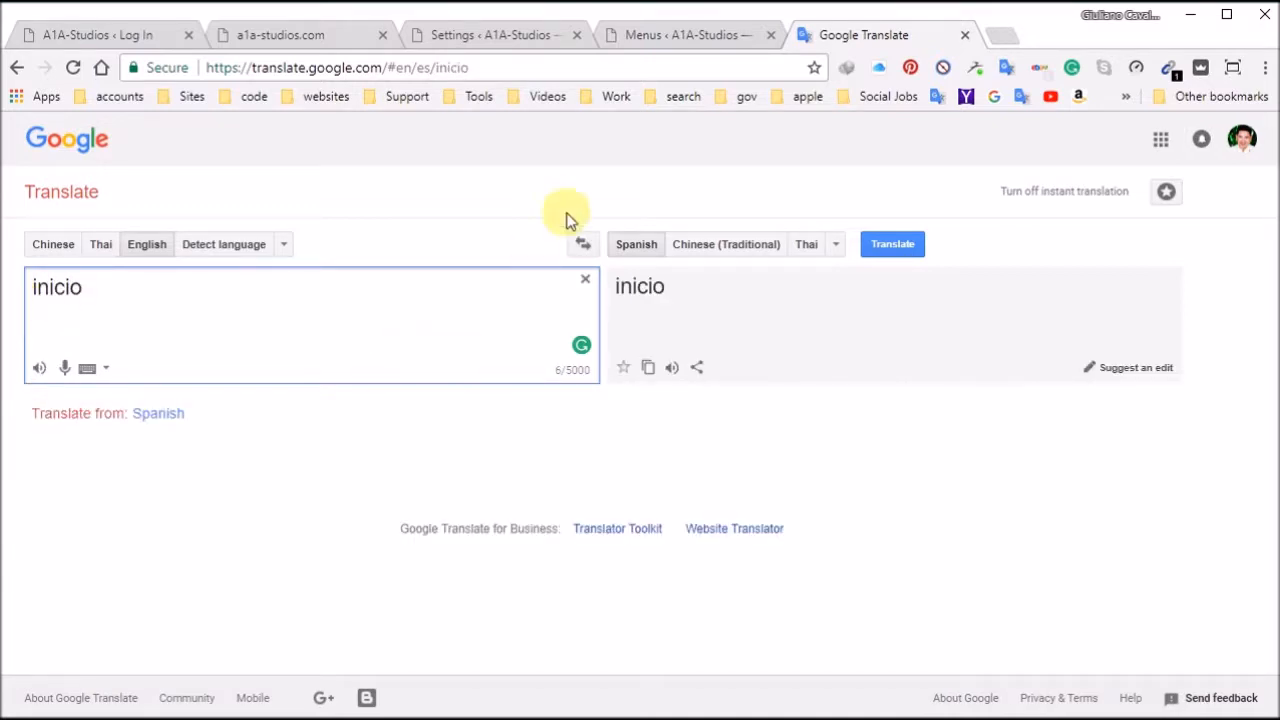
Step: Back in the menu editor, expand the Contáctenos item and change the INICIO item's navigation label to "Inicio"
{"action": "left_click", "coordinate": [650, 40]}
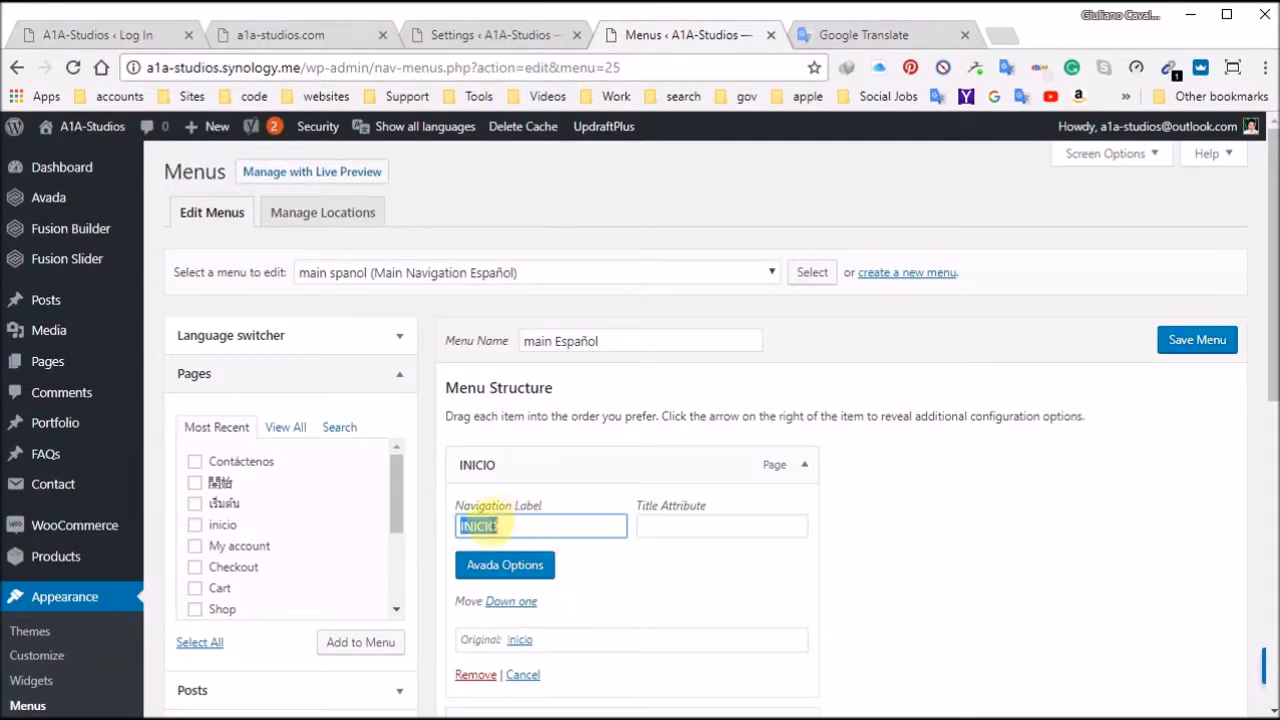
{"action": "scroll", "coordinate": [537, 526], "scroll_direction": "down", "scroll_amount": 2}
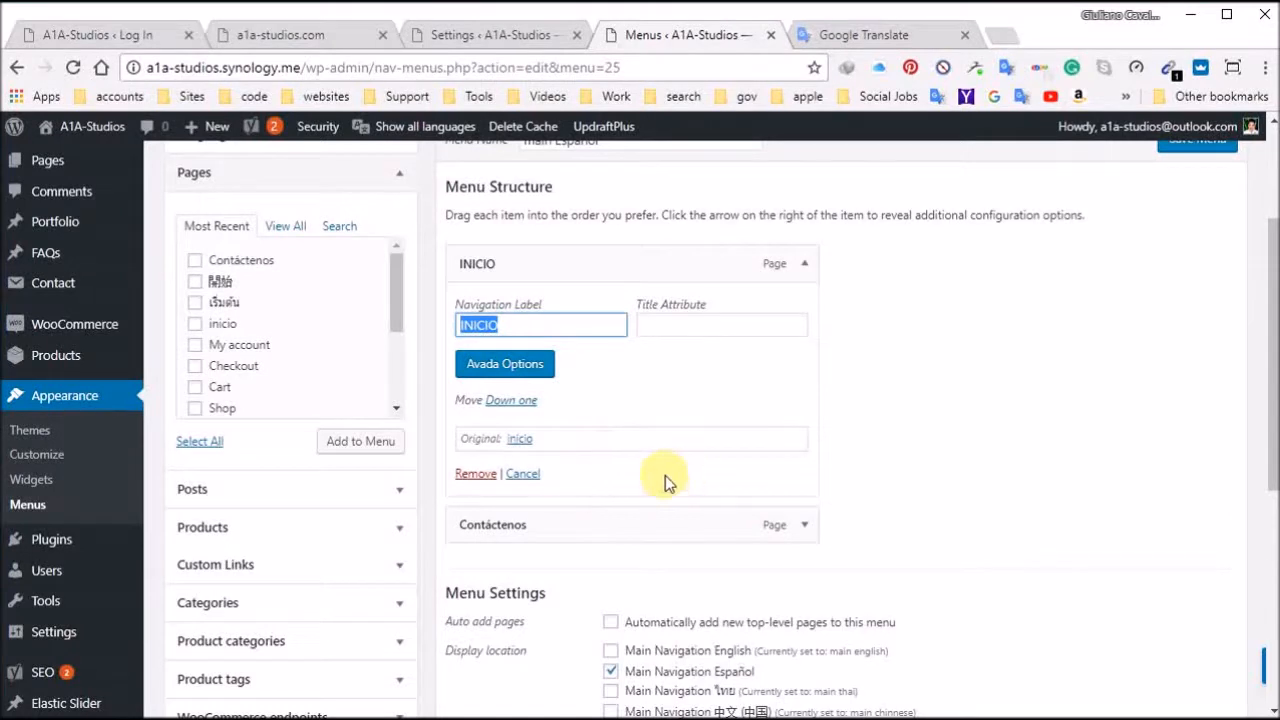
{"action": "left_click", "coordinate": [805, 525]}
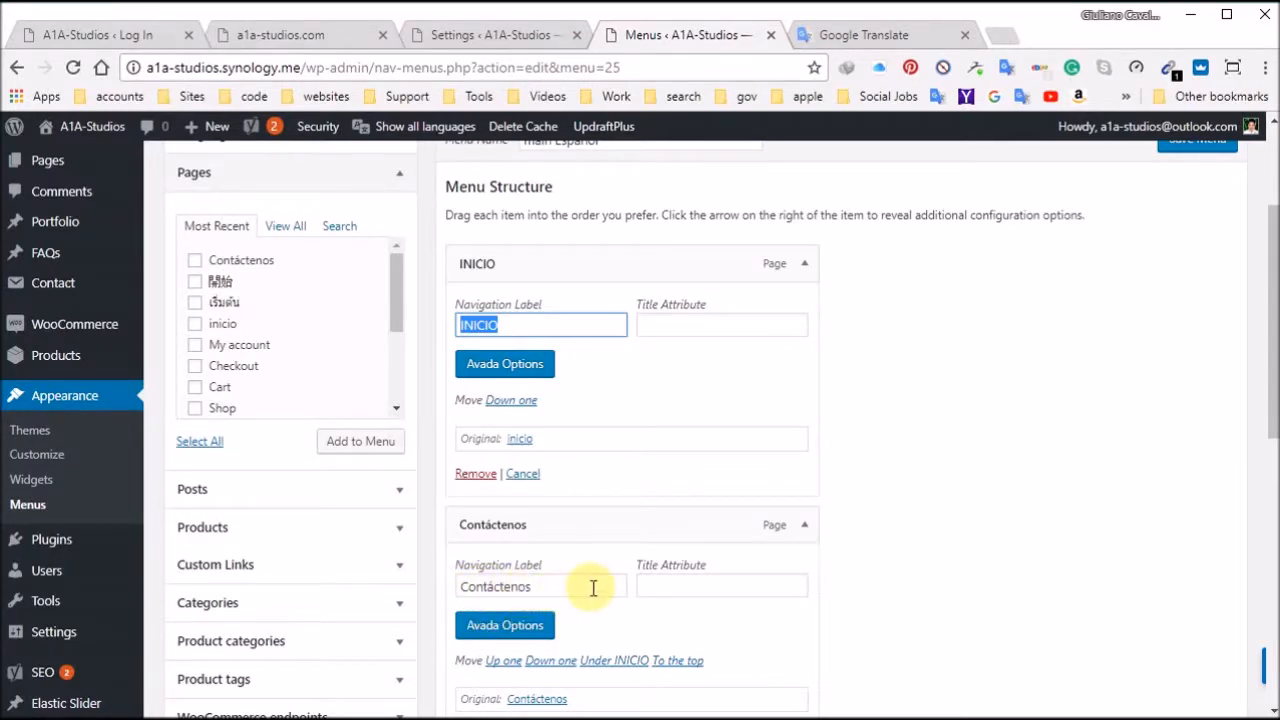
{"action": "scroll", "coordinate": [593, 588], "scroll_direction": "down", "scroll_amount": 2}
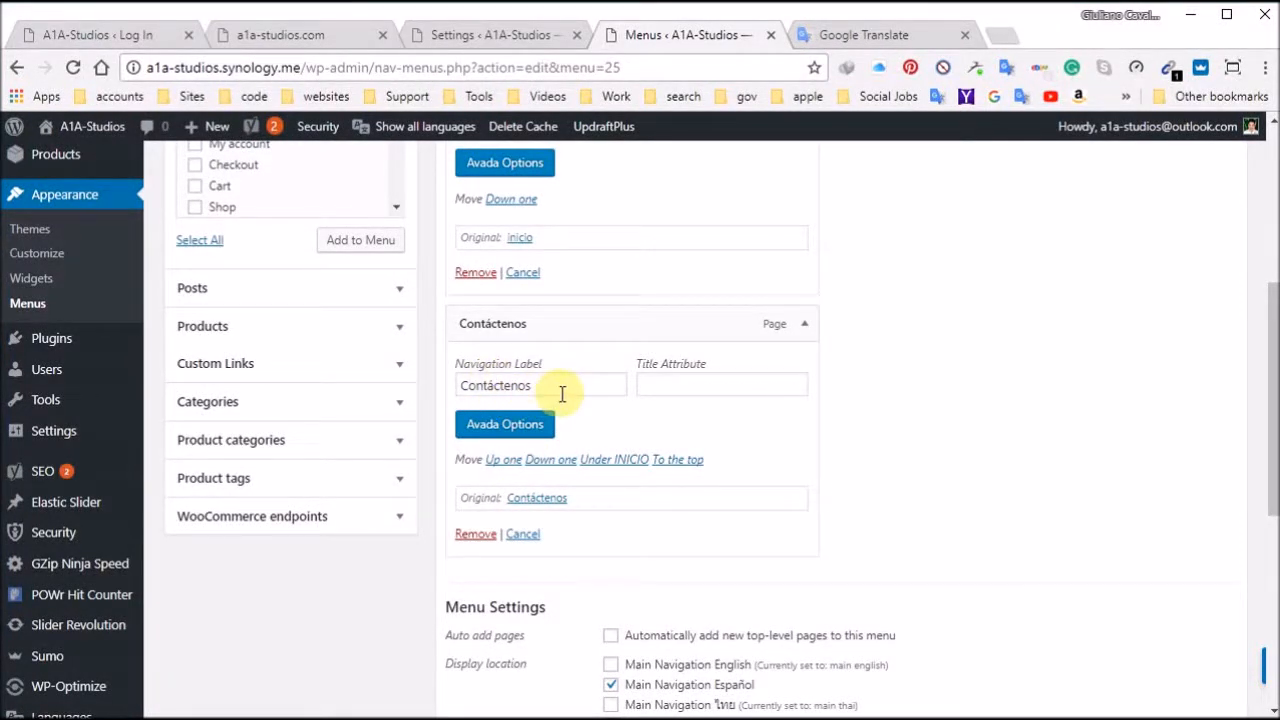
{"action": "scroll", "coordinate": [542, 315], "scroll_direction": "up", "scroll_amount": 1}
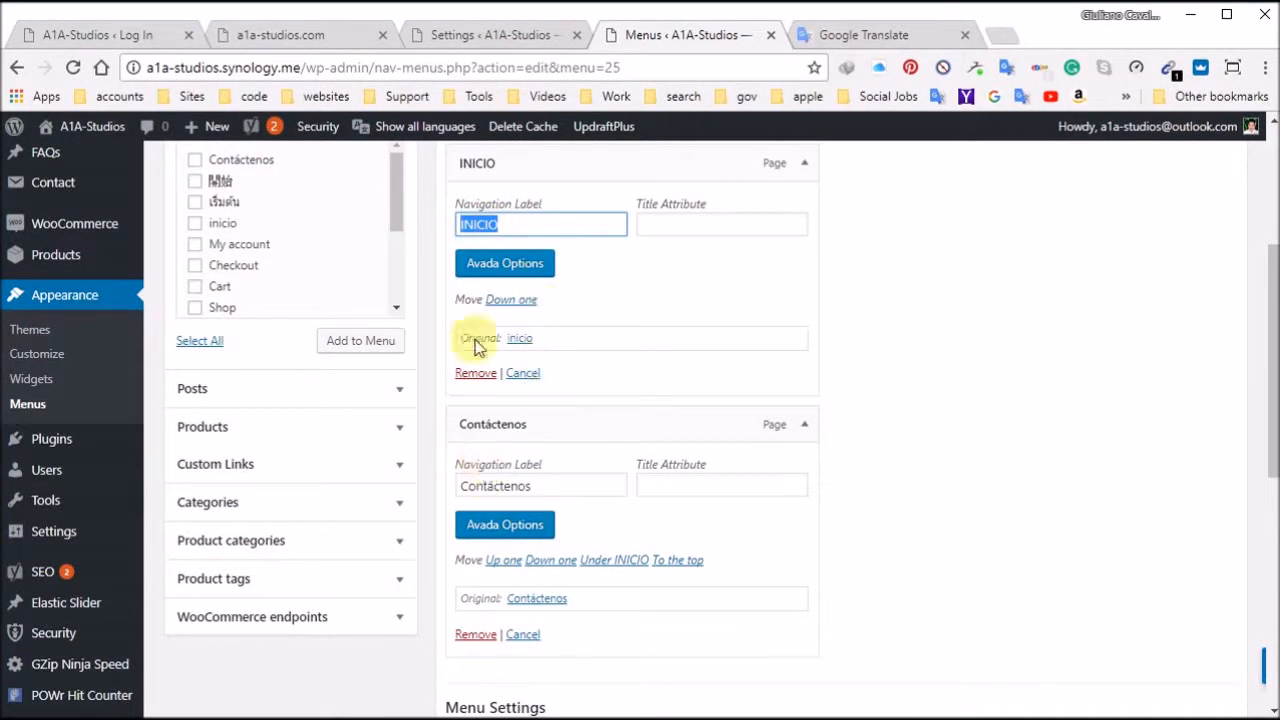
{"action": "left_click", "coordinate": [523, 224]}
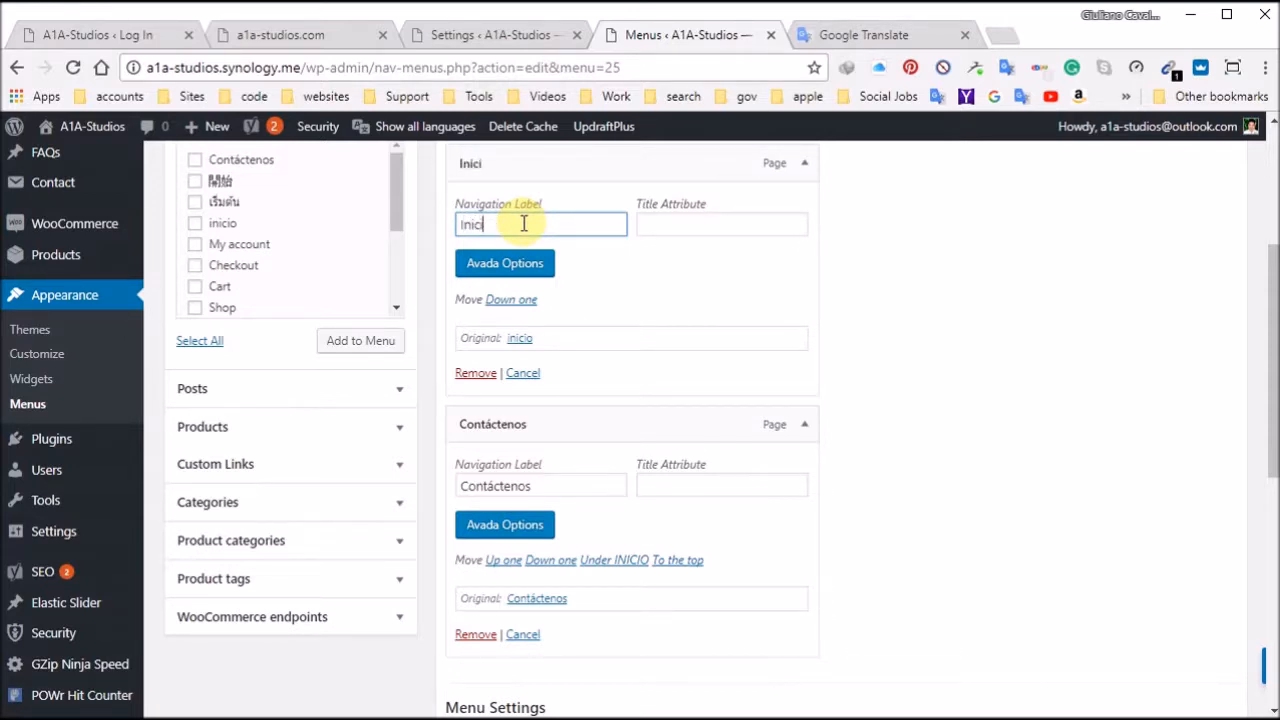
Step: Save the main Español menu and check its display location settings
{"action": "scroll", "coordinate": [720, 430], "scroll_direction": "down", "scroll_amount": 3}
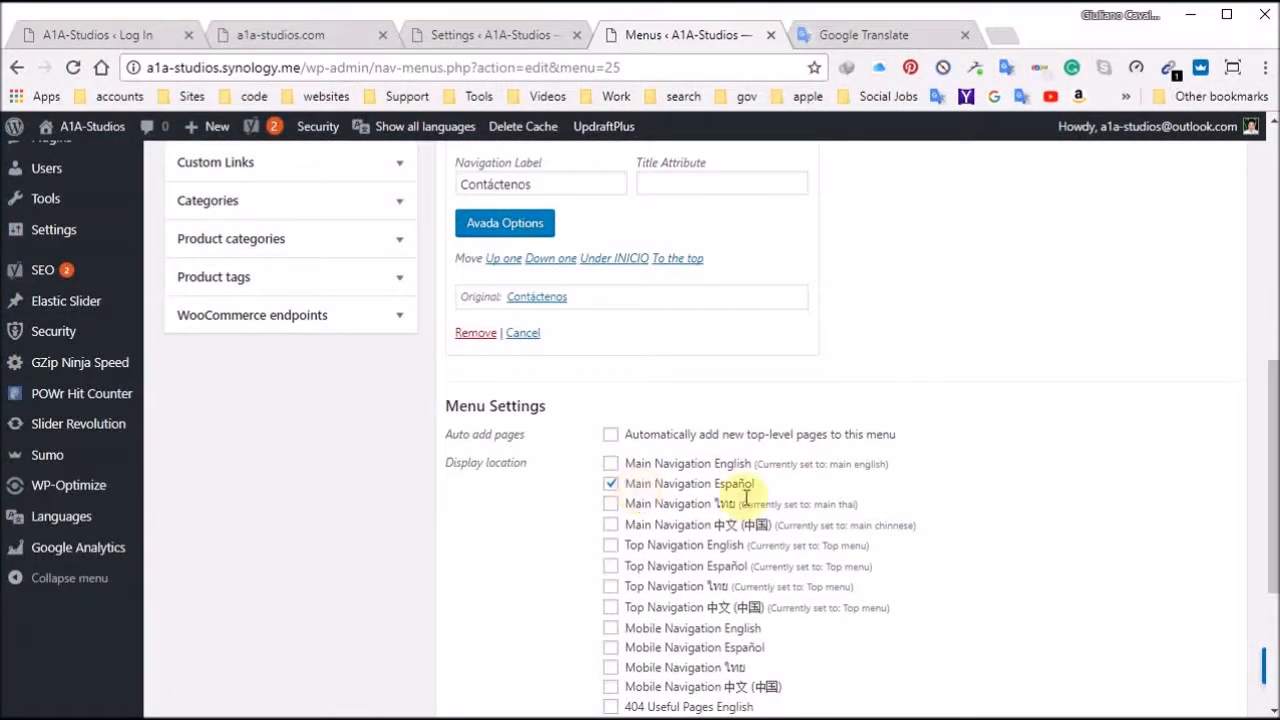
{"action": "scroll", "coordinate": [889, 397], "scroll_direction": "down", "scroll_amount": 1}
{"action": "scroll", "coordinate": [889, 397], "scroll_direction": "down", "scroll_amount": 2}
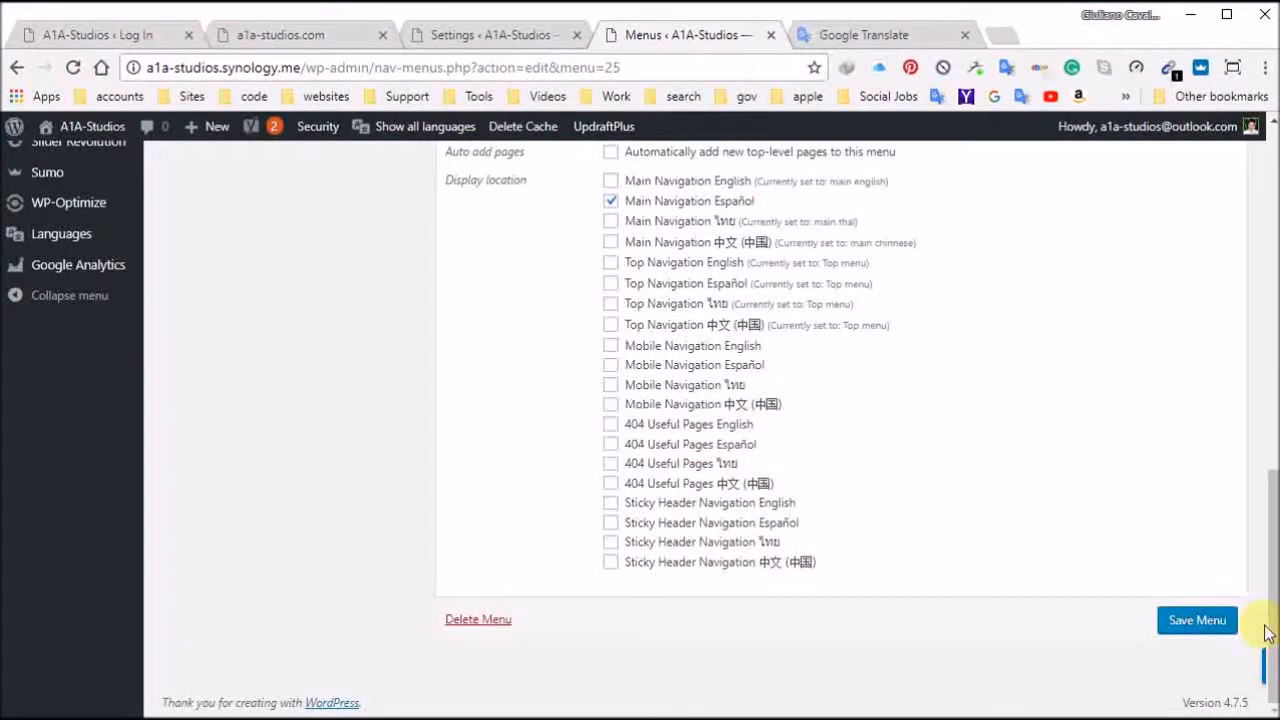
{"action": "left_click", "coordinate": [1200, 621]}
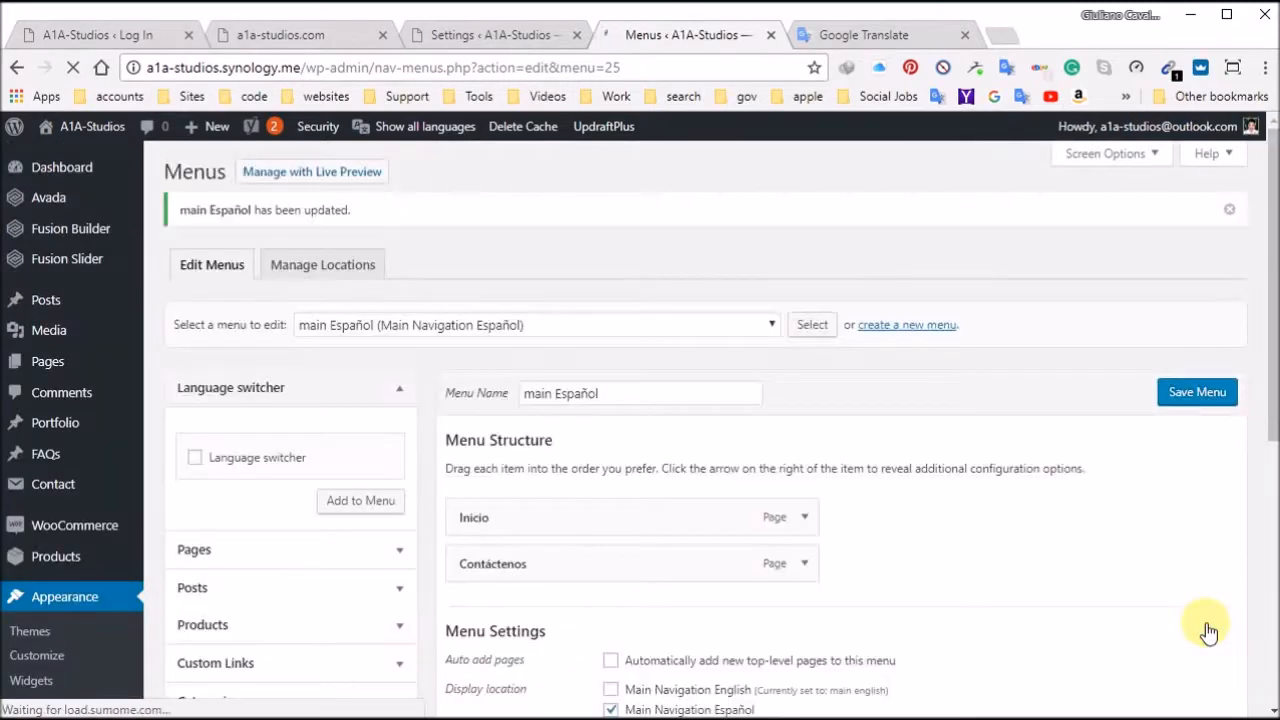
{"action": "scroll", "coordinate": [750, 505], "scroll_direction": "down", "scroll_amount": 5}
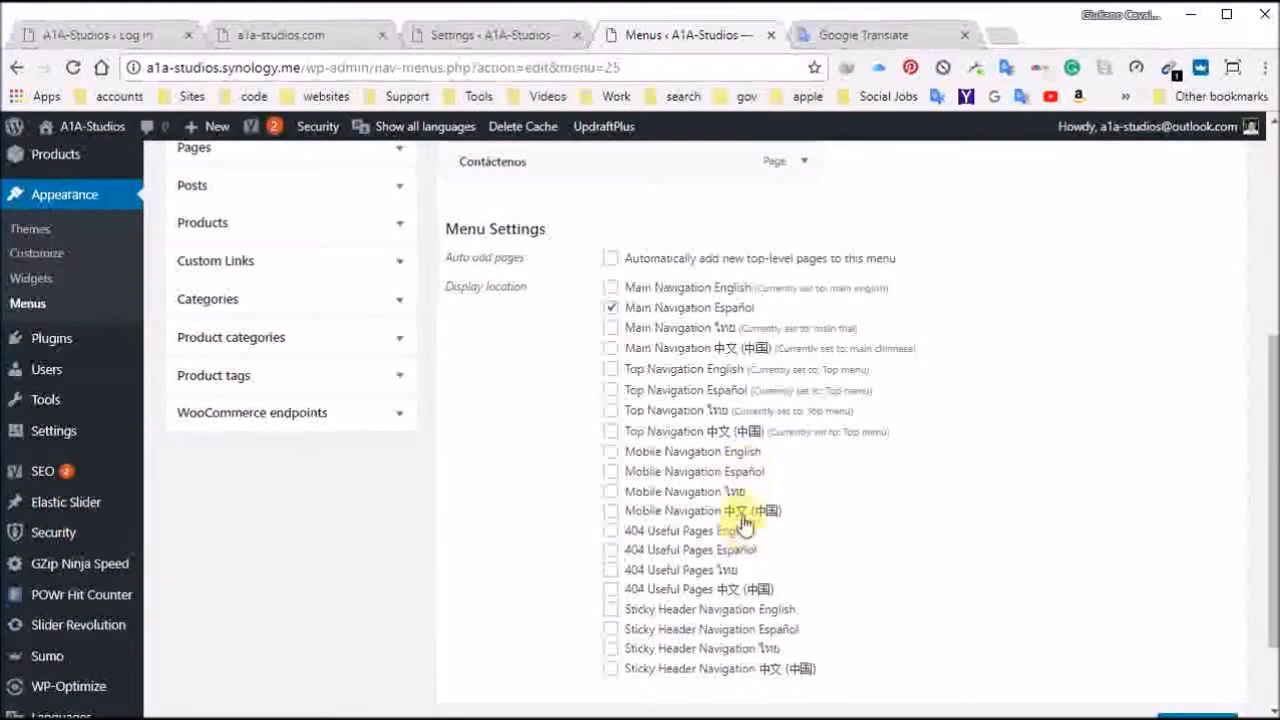
{"action": "scroll", "coordinate": [742, 503], "scroll_direction": "up", "scroll_amount": 3}
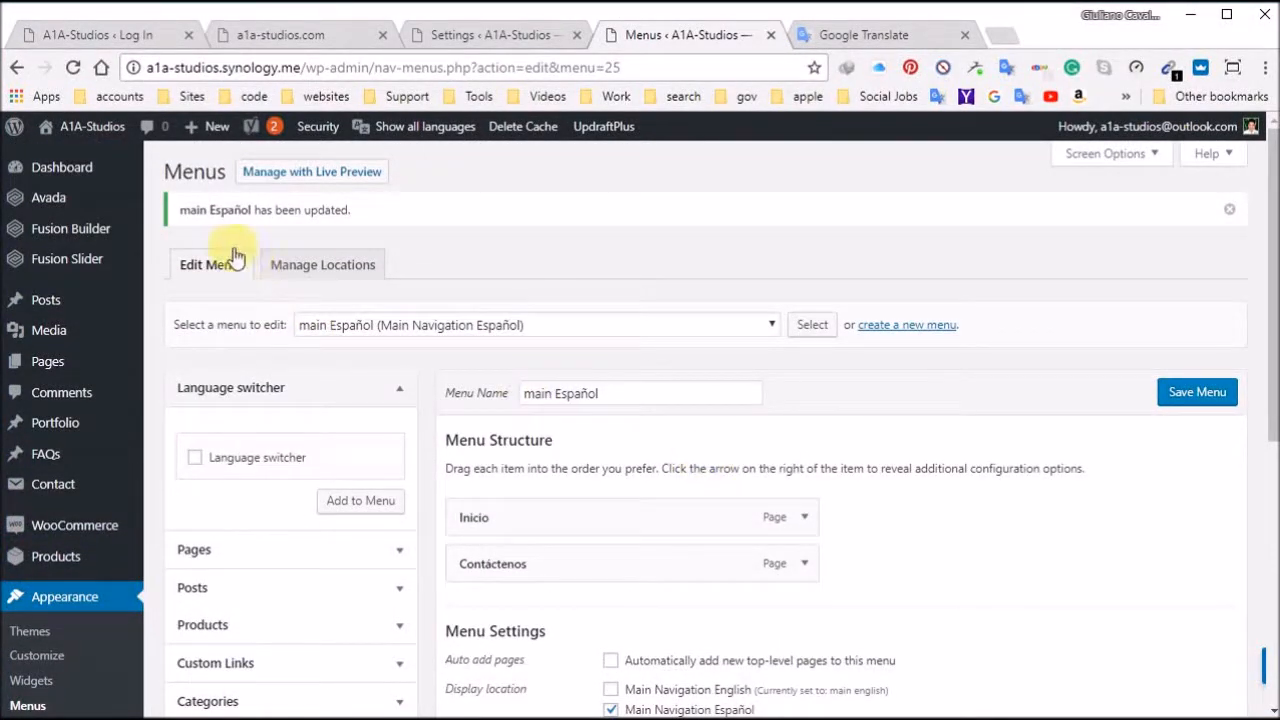
Step: Load the site's front page at a1a-studios.synology.me and switch it to Spanish to view the Inicio and Contáctenos menu
{"action": "left_click", "coordinate": [430, 36]}
{"action": "left_click", "coordinate": [330, 32]}
{"action": "left_click", "coordinate": [286, 67]}
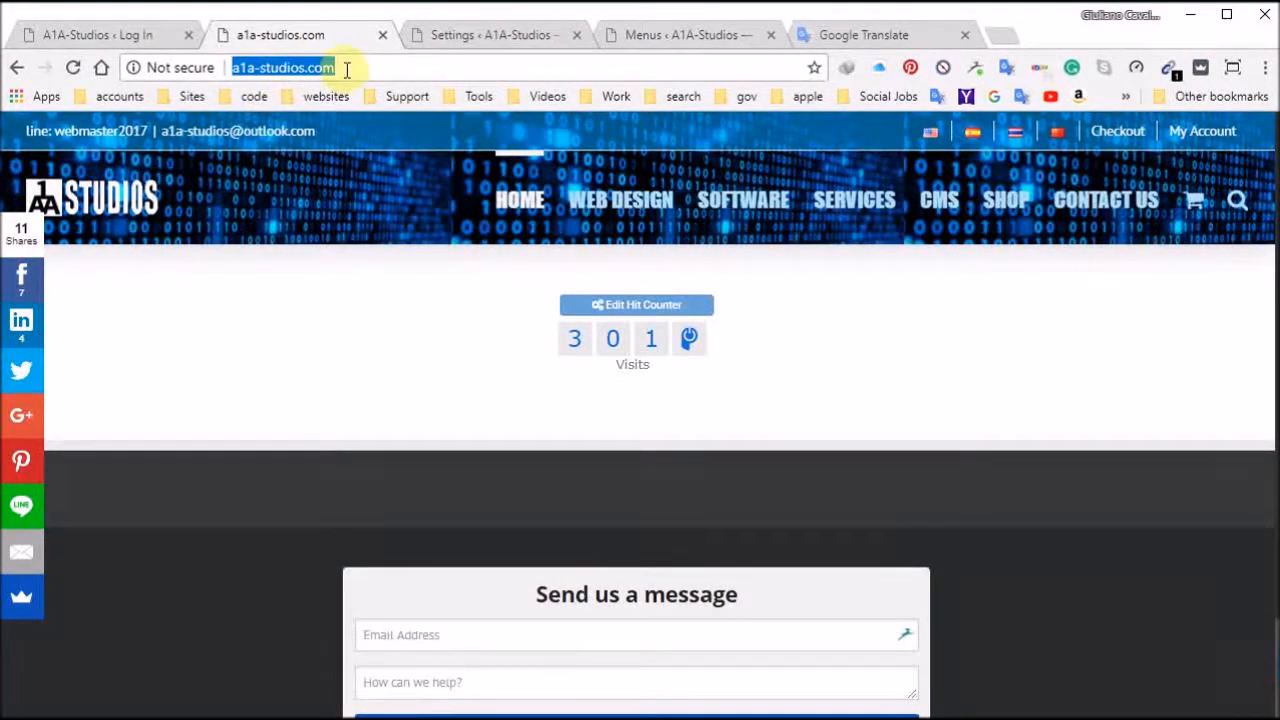
{"action": "left_click", "coordinate": [126, 34]}
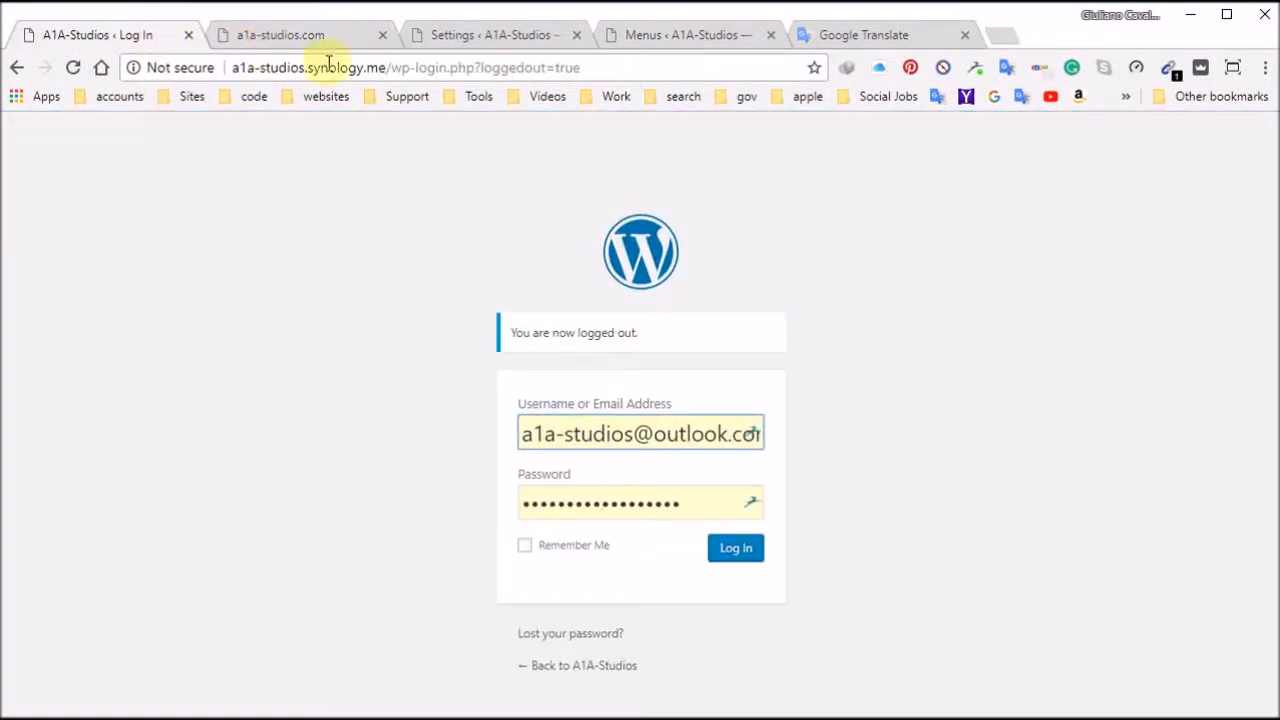
{"action": "left_click_drag", "start_coordinate": [389, 67], "coordinate": [846, 85]}
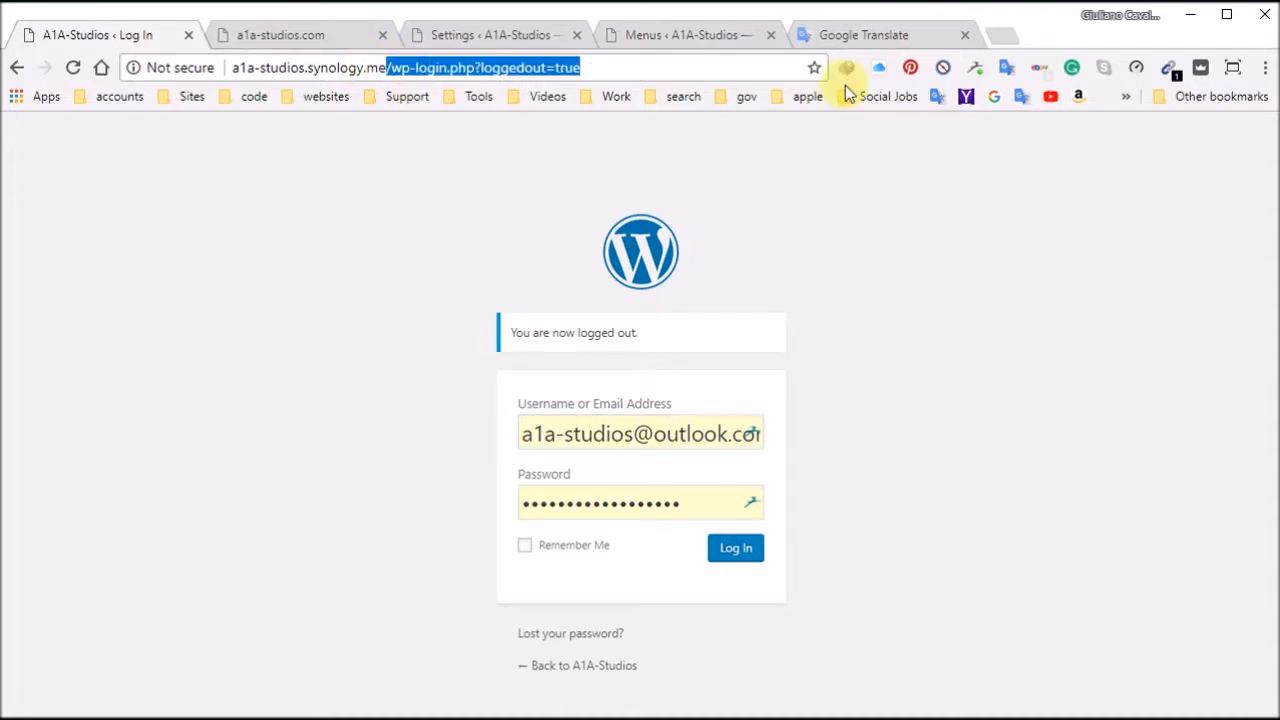
{"action": "key", "text": "BackSpace"}
{"action": "key", "text": "Return"}
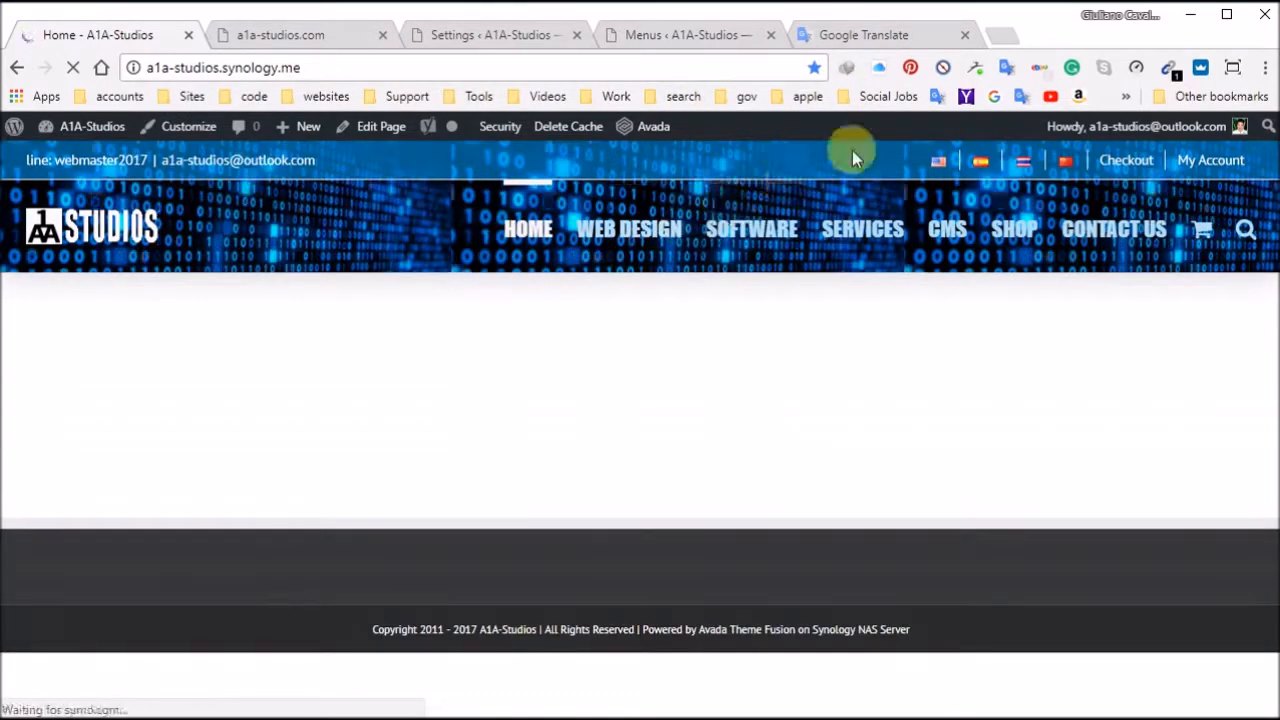
{"action": "left_click", "coordinate": [980, 163]}
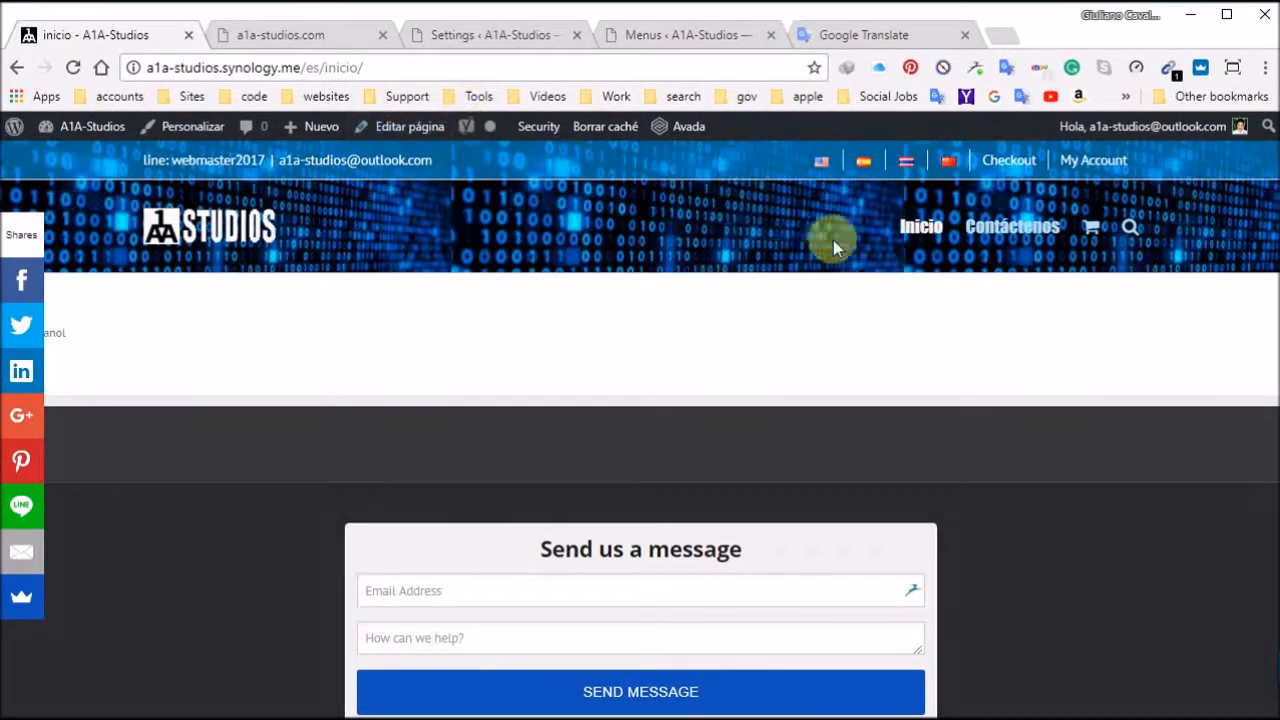
Step: Switch the site back to English, go to the admin dashboard and open the menu editor
{"action": "left_click", "coordinate": [819, 165]}
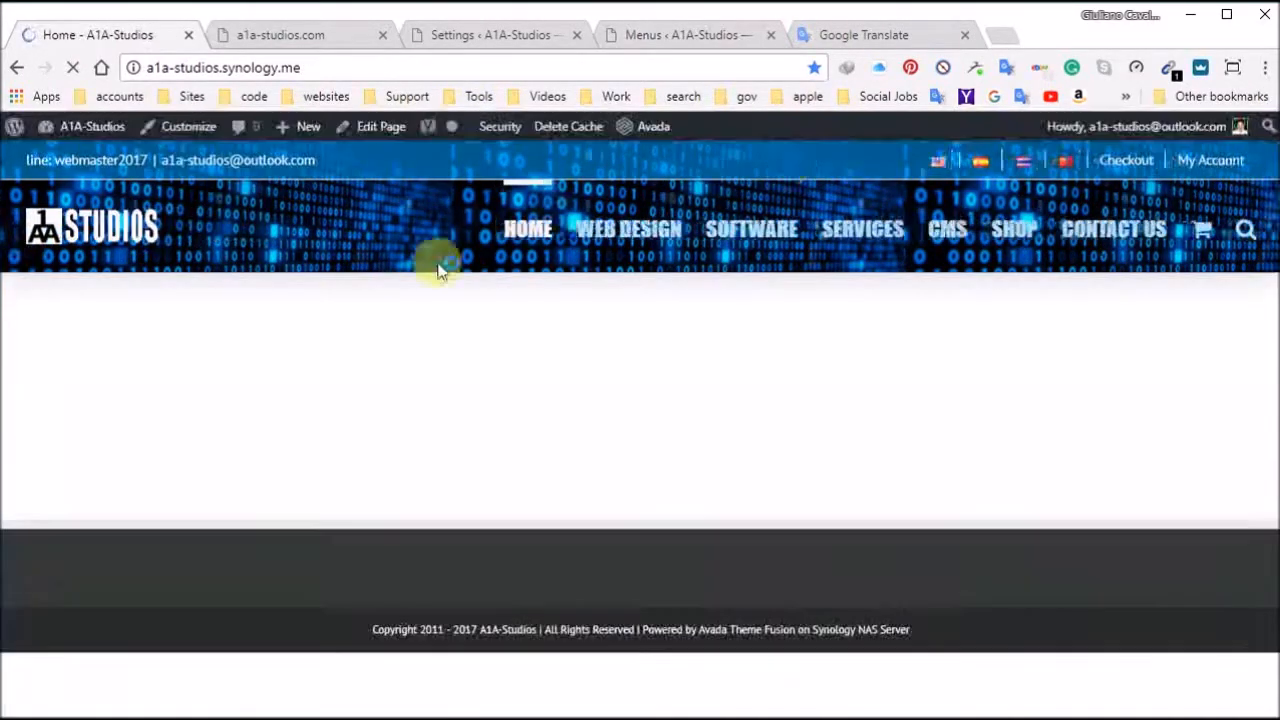
{"action": "mouse_move", "coordinate": [86, 127]}
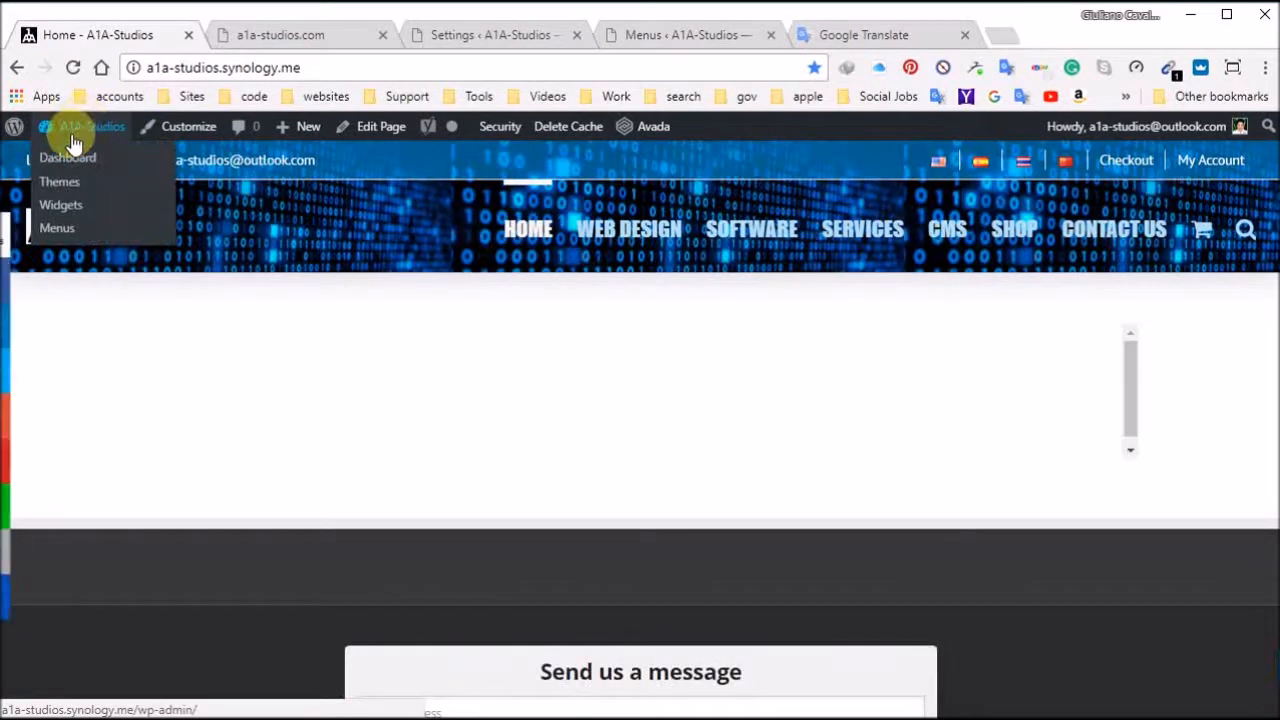
{"action": "left_click", "coordinate": [68, 158]}
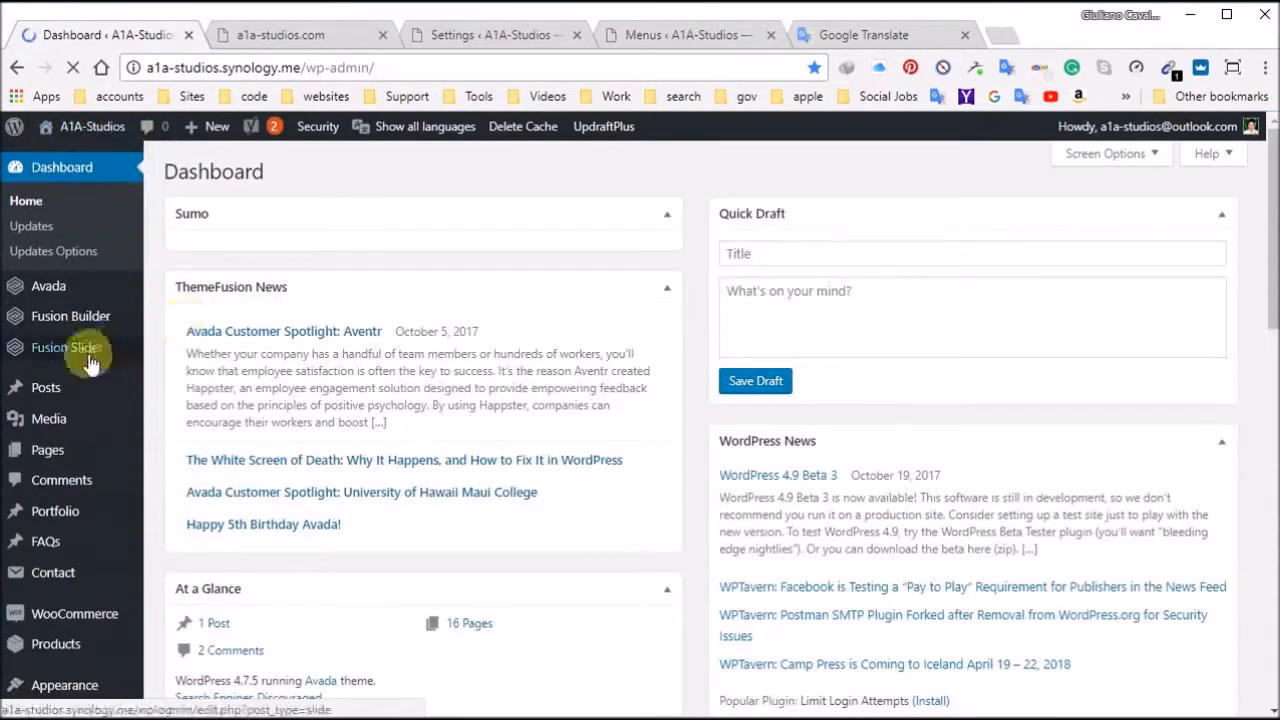
{"action": "scroll", "coordinate": [77, 578], "scroll_direction": "down", "scroll_amount": 1}
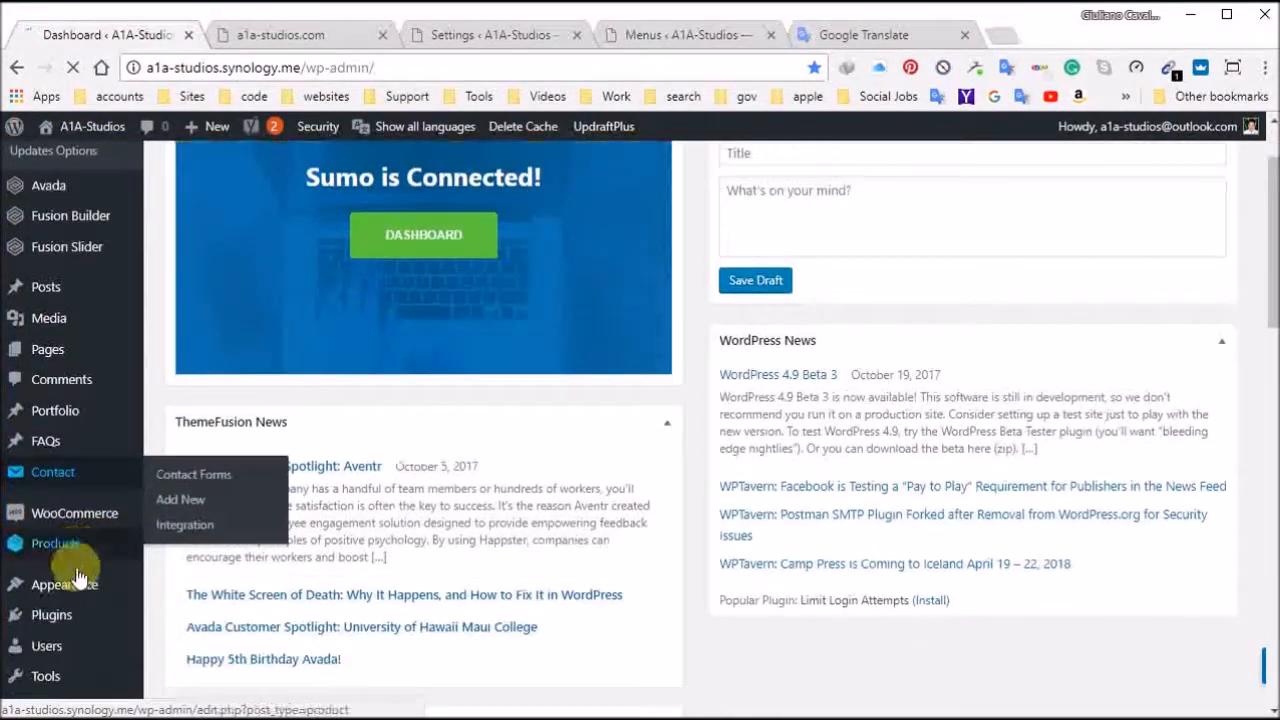
{"action": "mouse_move", "coordinate": [82, 594]}
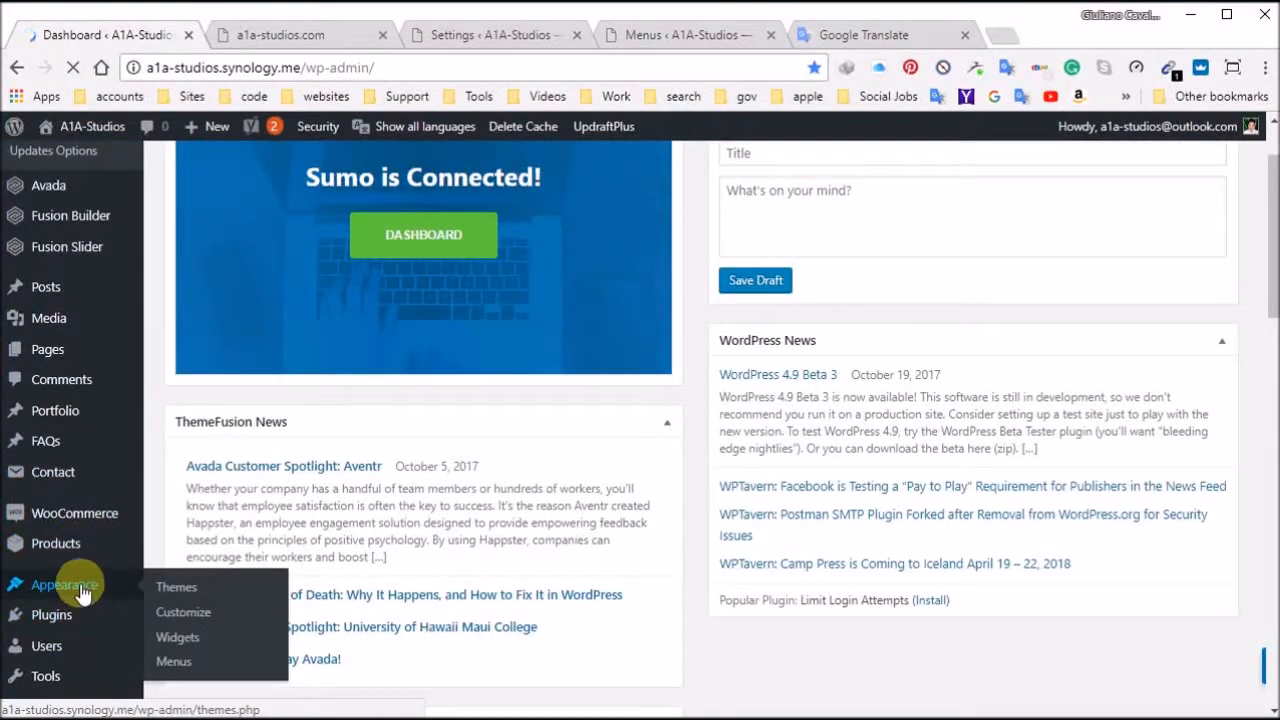
{"action": "left_click", "coordinate": [181, 672]}
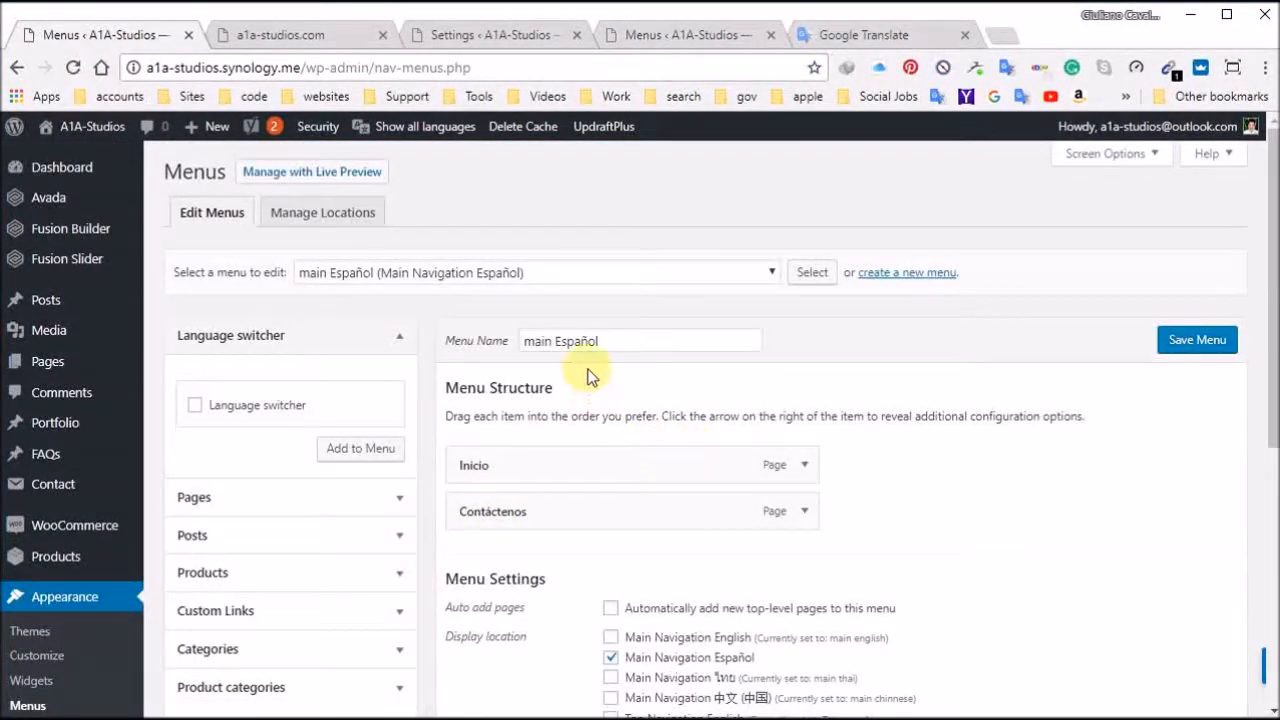
Step: Load the Top menu for editing and tick the Language switcher in the list of items that can be added
{"action": "left_click", "coordinate": [772, 277]}
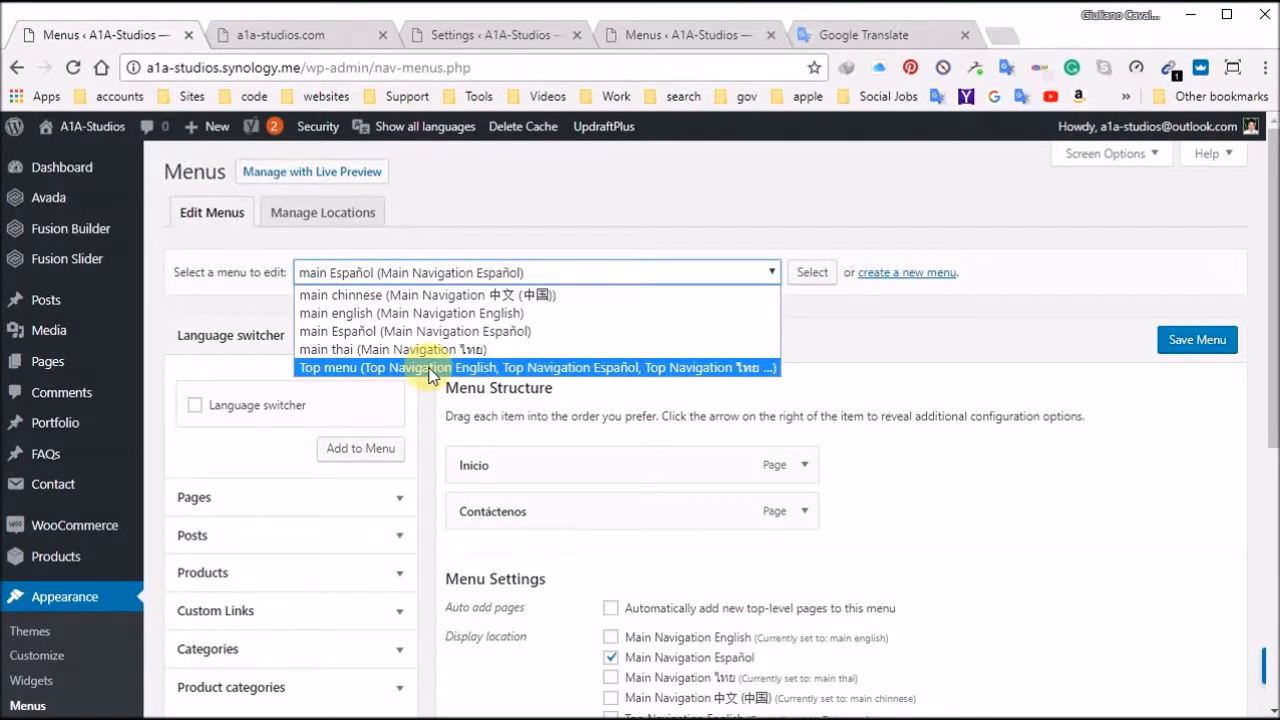
{"action": "left_click", "coordinate": [430, 369]}
{"action": "left_click", "coordinate": [810, 280]}
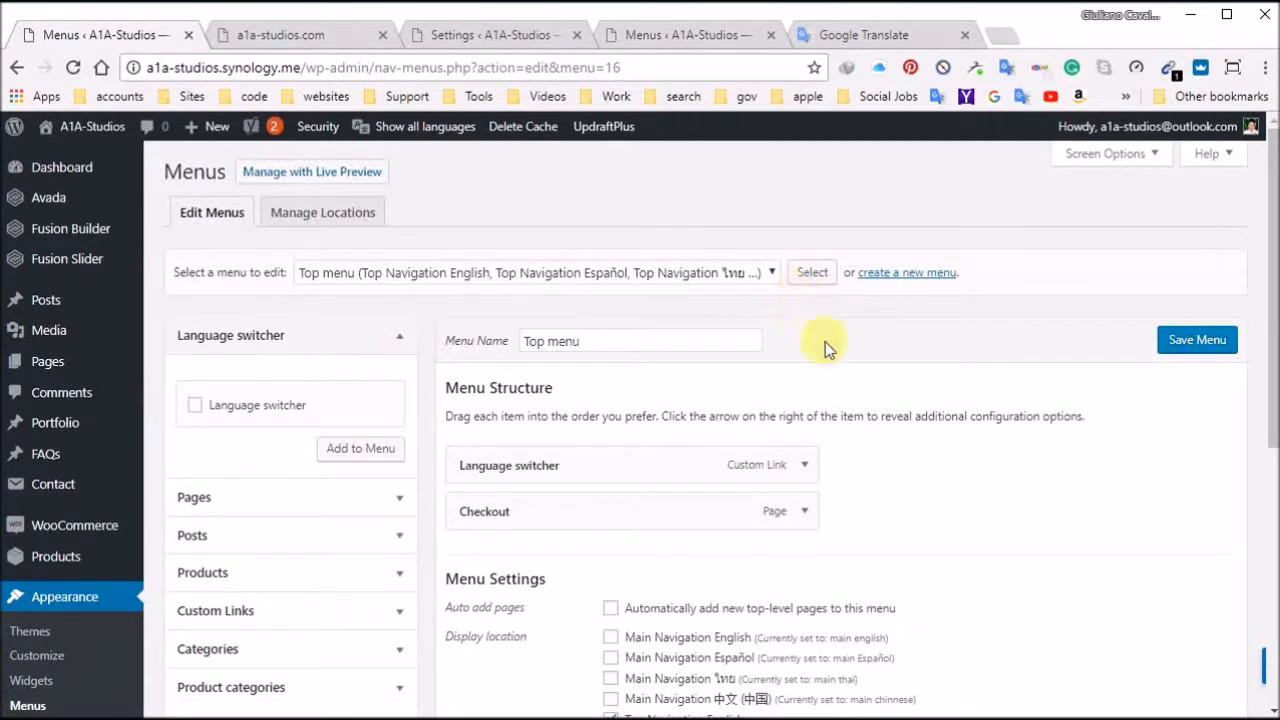
{"action": "scroll", "coordinate": [825, 342], "scroll_direction": "down", "scroll_amount": 1}
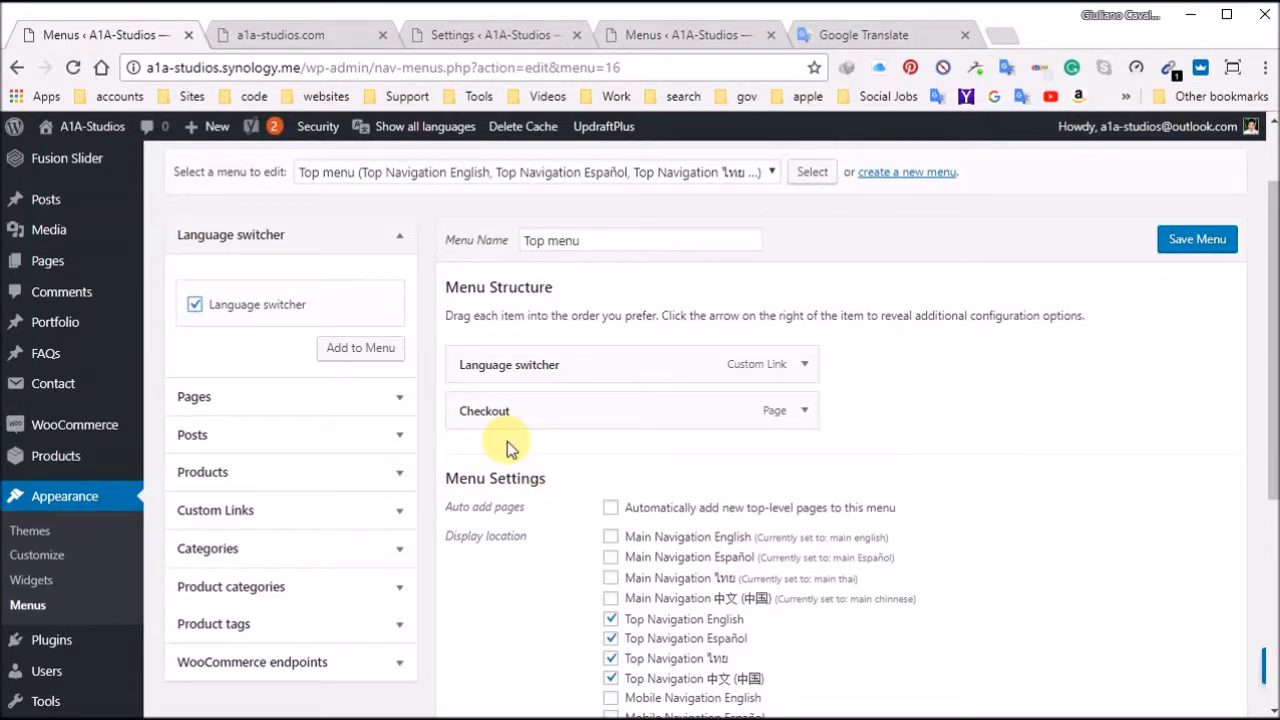
{"action": "mouse_move", "coordinate": [25, 250]}
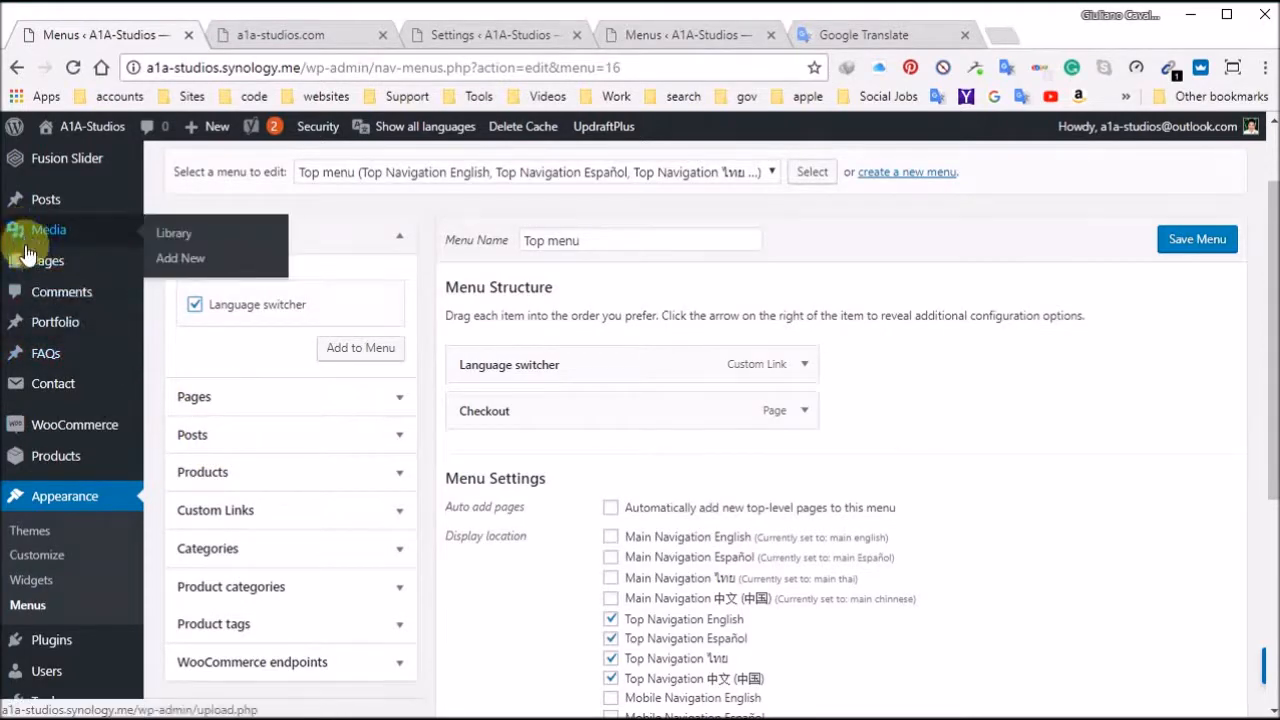
{"action": "scroll", "coordinate": [40, 240], "scroll_direction": "up", "scroll_amount": 1}
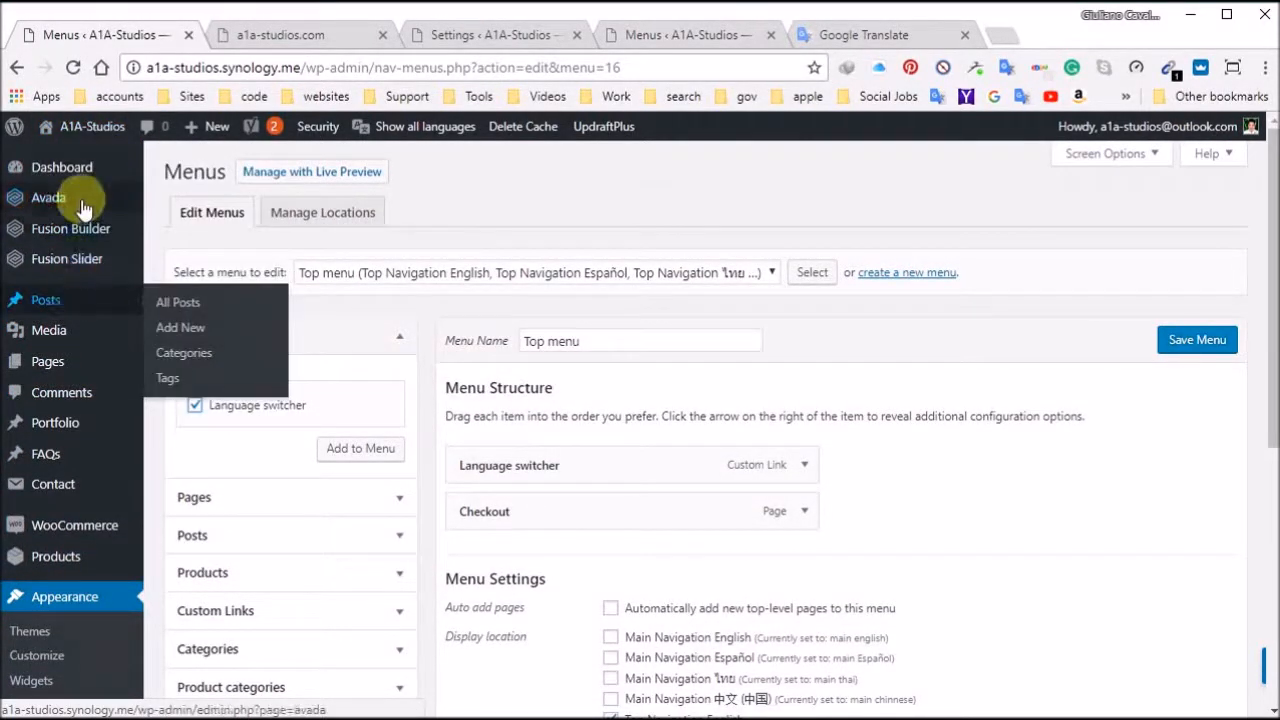
{"action": "mouse_move", "coordinate": [83, 205]}
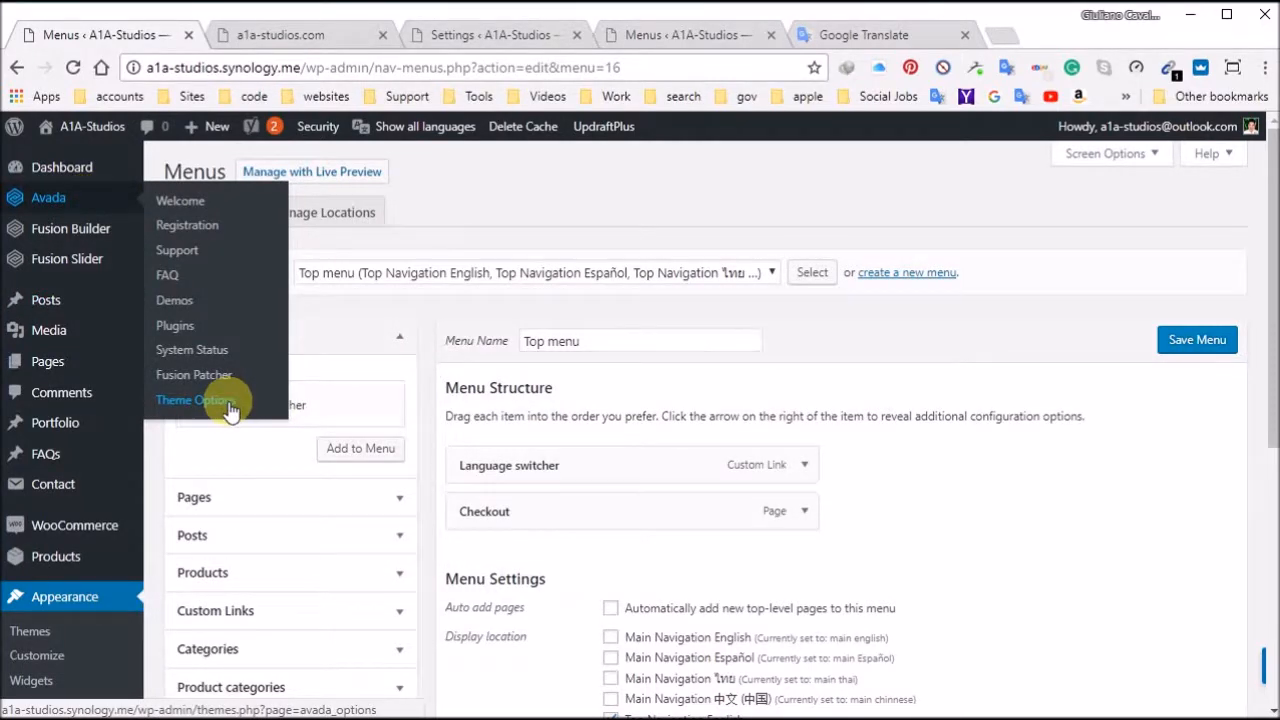
Step: Toggle the Top Navigation English and Top Navigation Español display locations of the Top menu off and back on
{"action": "scroll", "coordinate": [548, 490], "scroll_direction": "down", "scroll_amount": 2}
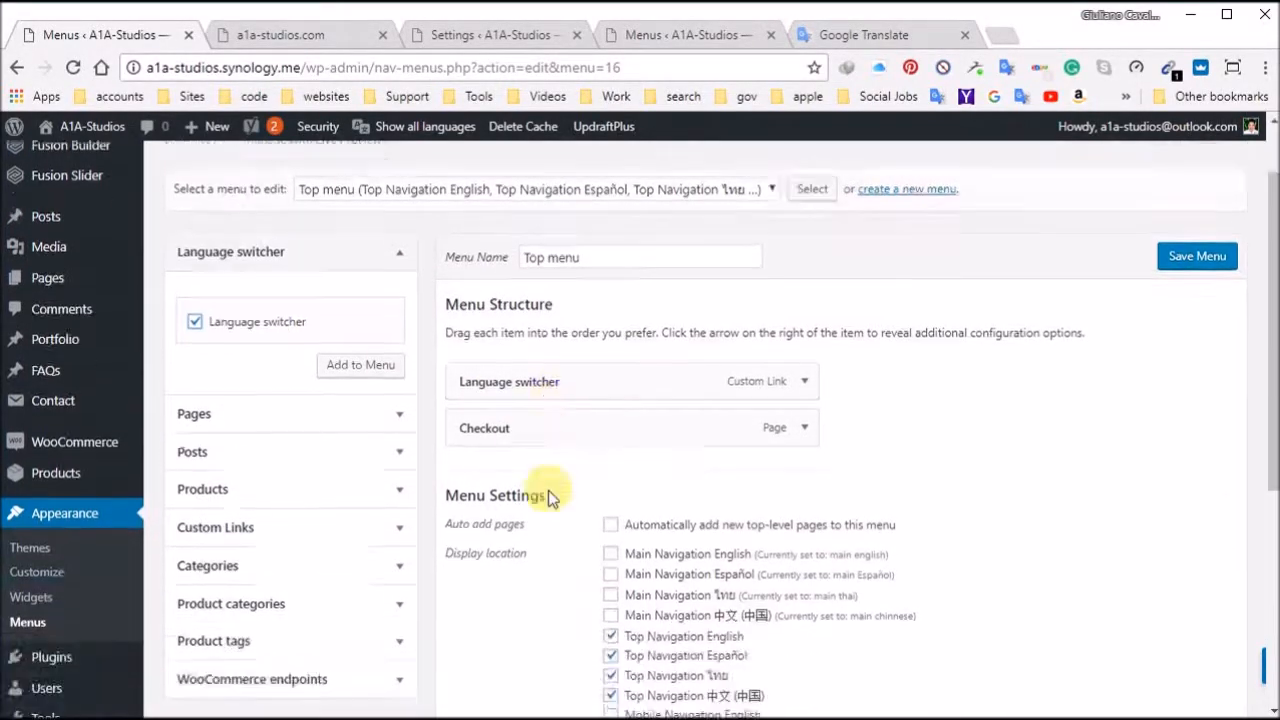
{"action": "scroll", "coordinate": [530, 440], "scroll_direction": "down", "scroll_amount": 1}
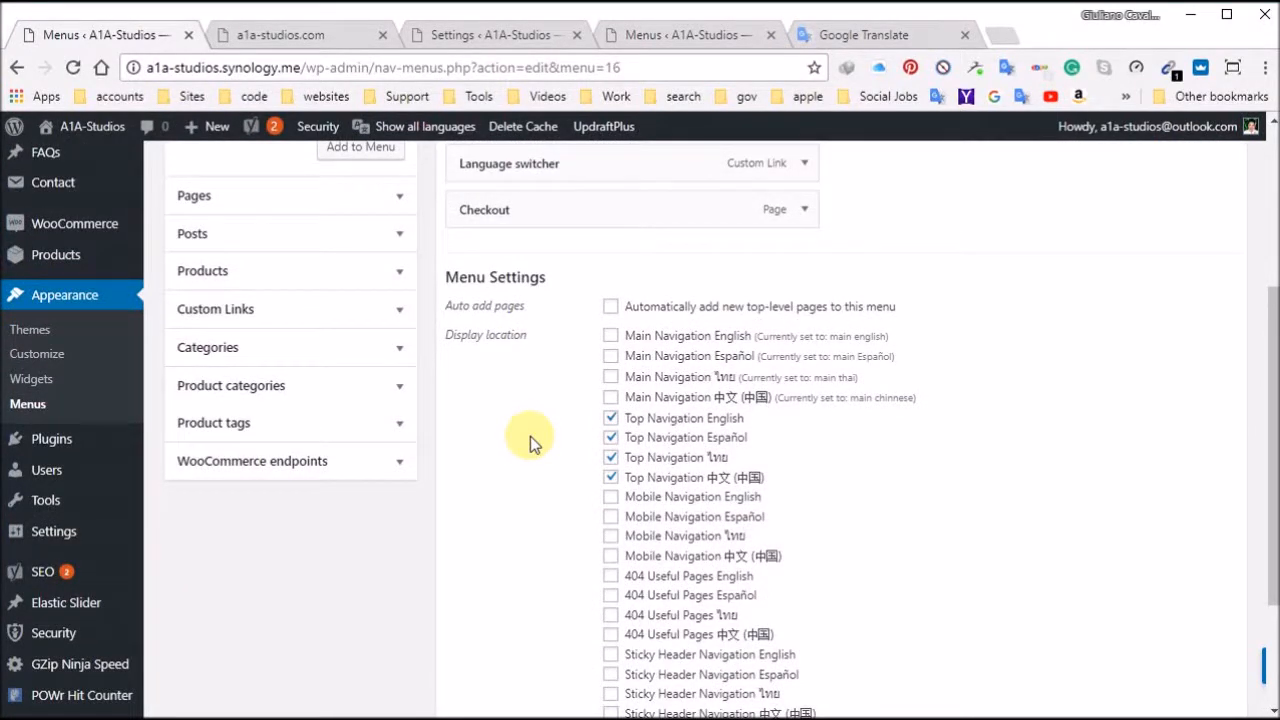
{"action": "left_click", "coordinate": [611, 421]}
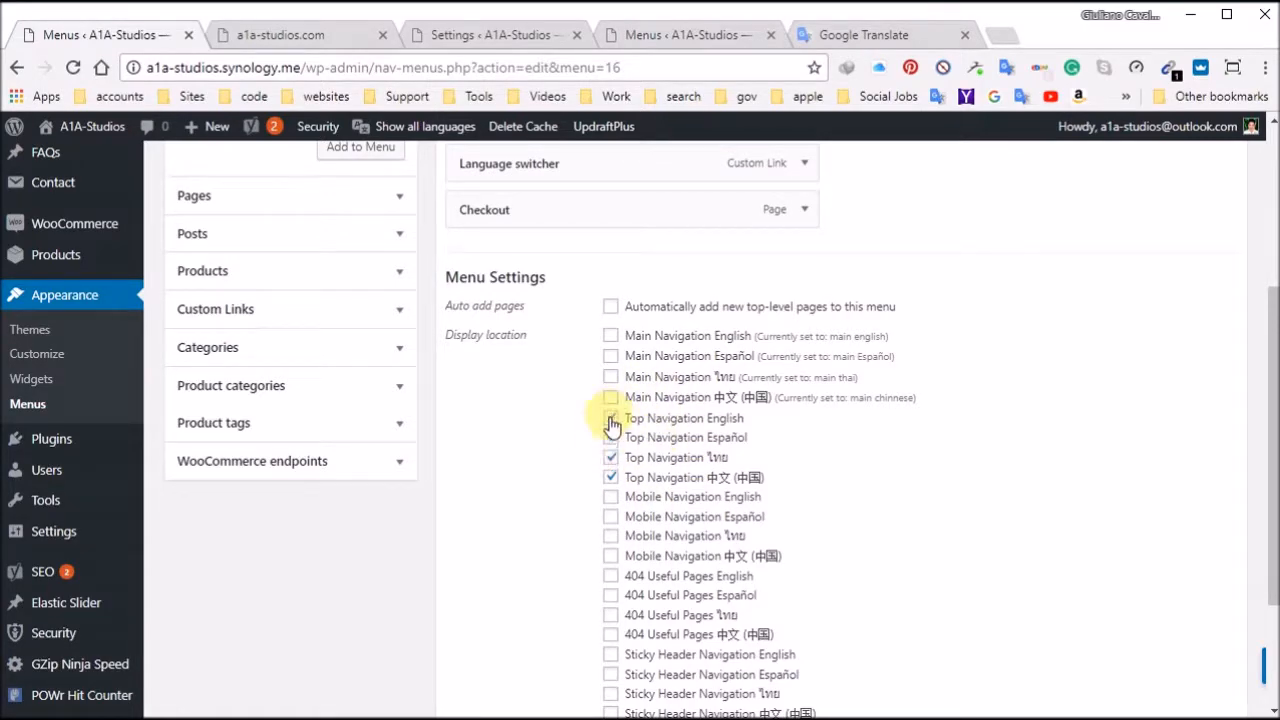
Step: Expand the Language switcher item in the Top menu and review its display options and the menu's assigned locations
{"action": "scroll", "coordinate": [509, 386], "scroll_direction": "up", "scroll_amount": 1}
{"action": "left_click", "coordinate": [800, 265]}
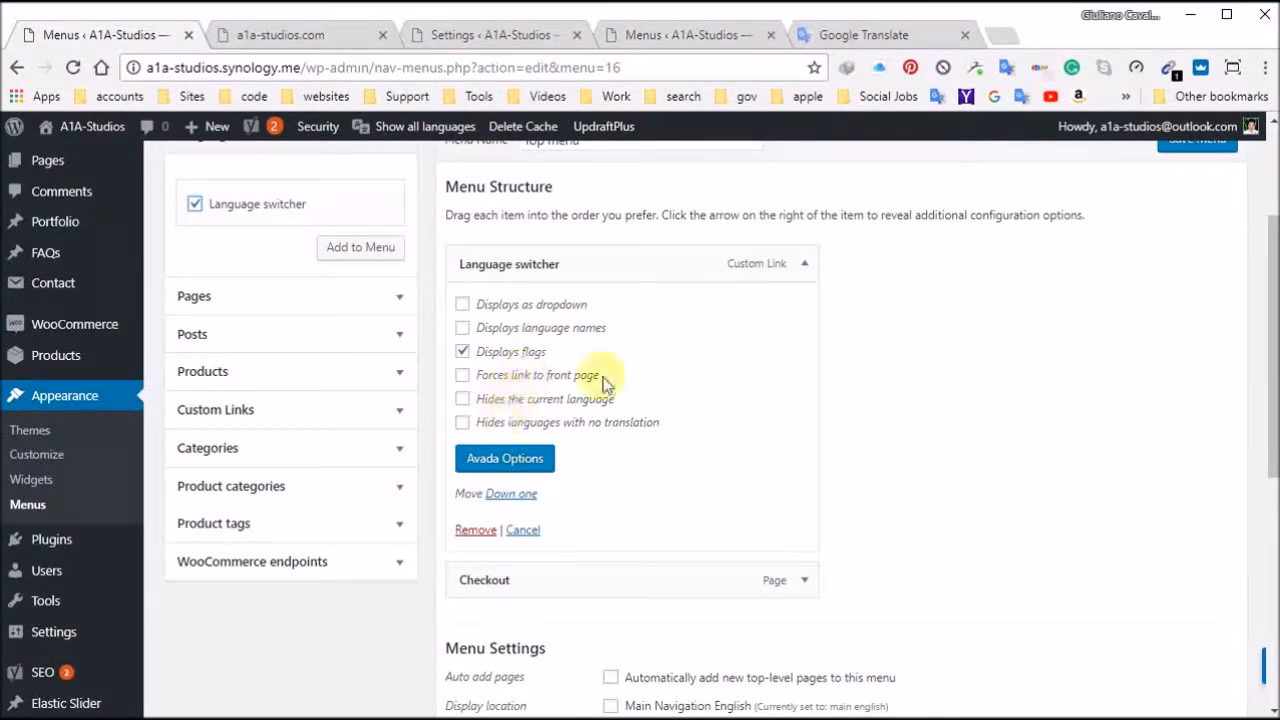
{"action": "scroll", "coordinate": [595, 481], "scroll_direction": "down", "scroll_amount": 3}
{"action": "scroll", "coordinate": [571, 389], "scroll_direction": "up", "scroll_amount": 2}
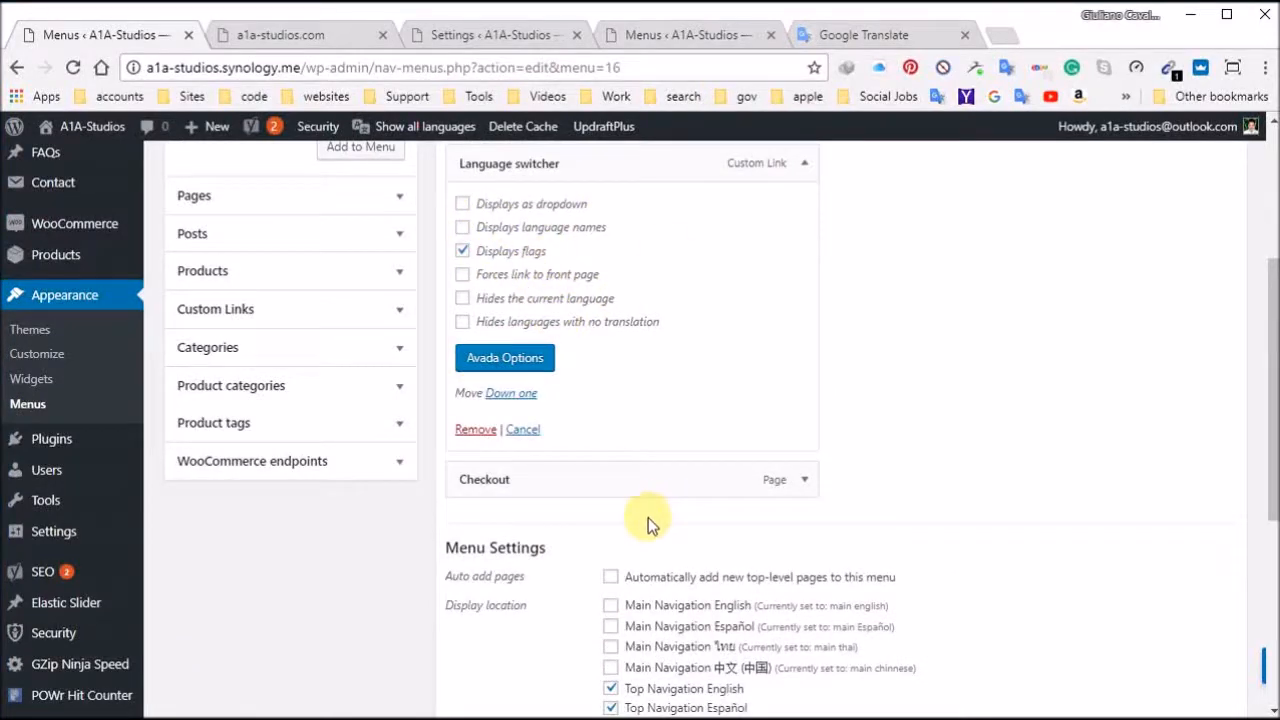
{"action": "scroll", "coordinate": [649, 516], "scroll_direction": "down", "scroll_amount": 3}
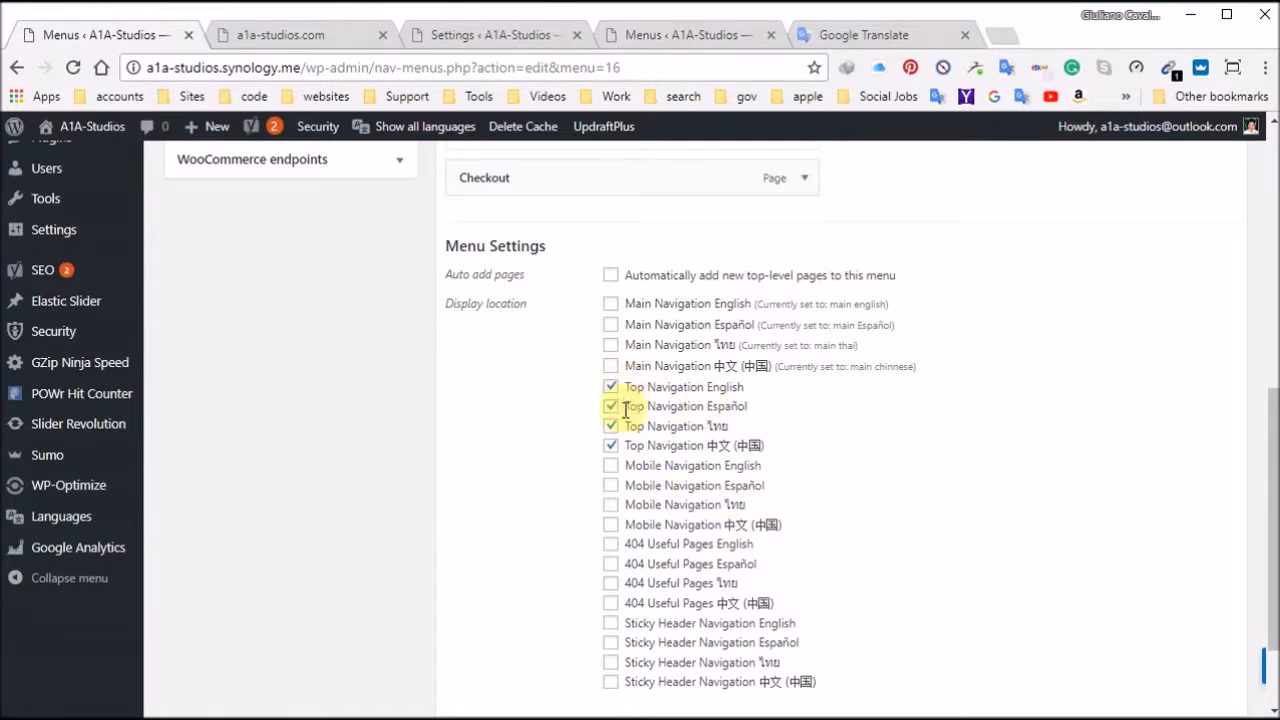
Step: View the language flags in the header of the a1a-studios.com page, and return to the Top menu editor
{"action": "left_click", "coordinate": [499, 41]}
{"action": "left_click", "coordinate": [277, 35]}
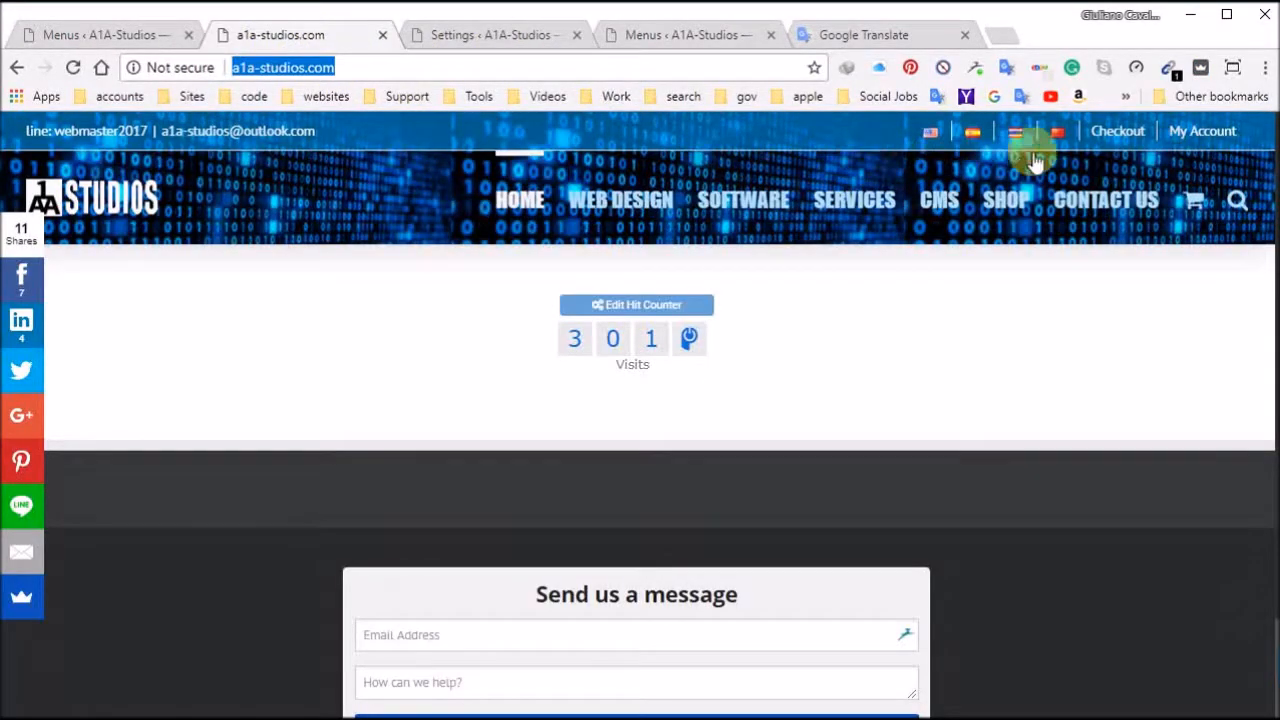
{"action": "left_click", "coordinate": [700, 46]}
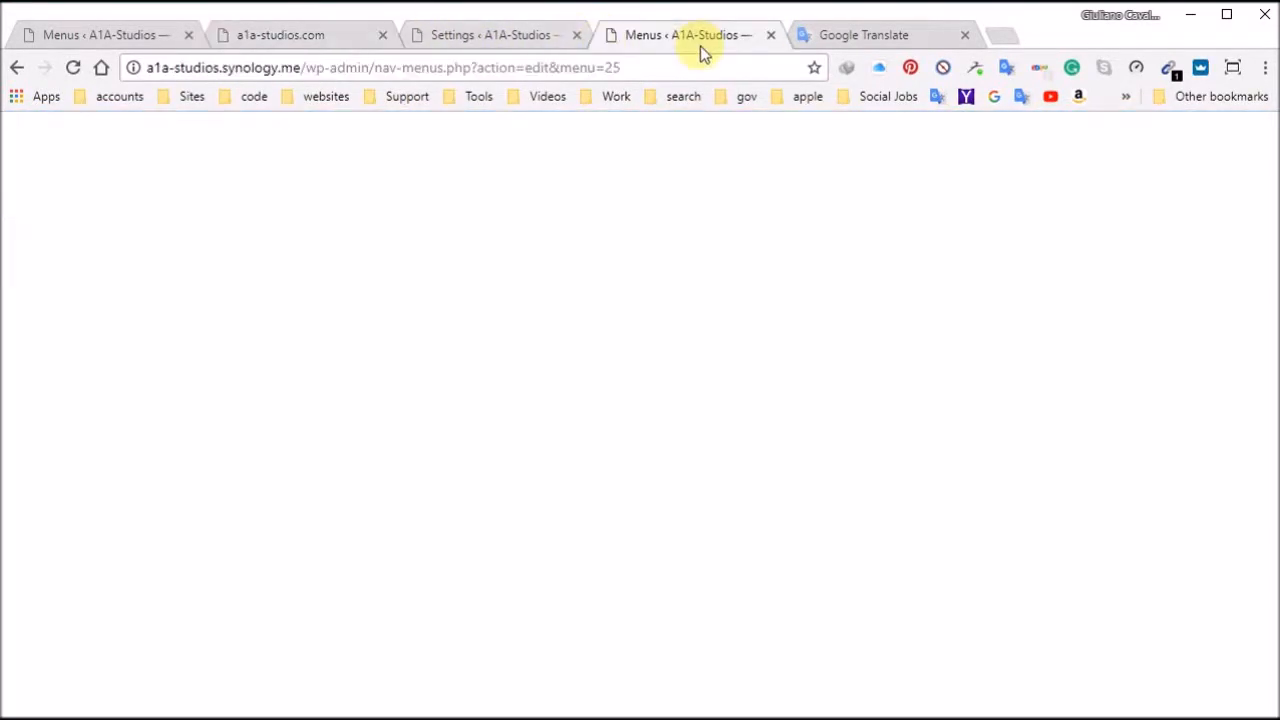
{"action": "left_click", "coordinate": [80, 45]}
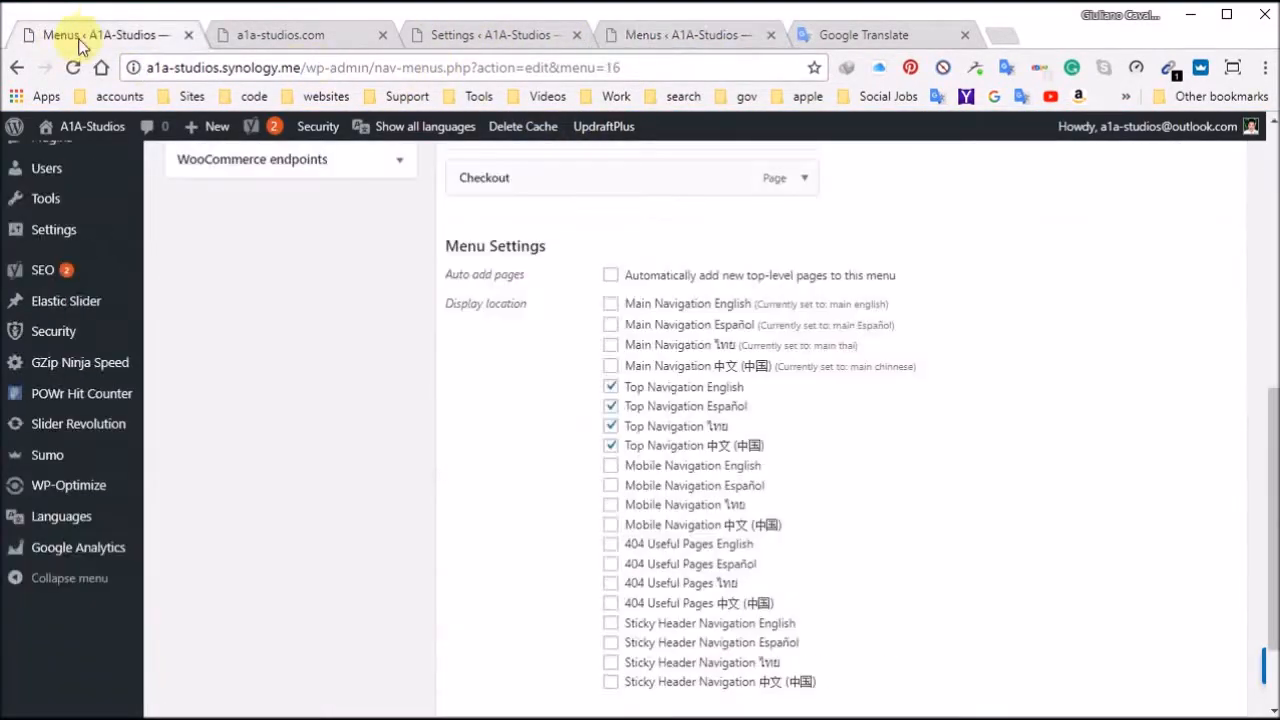
Step: Examine the Top Navigation display locations for all four languages and return to the start of the Menus page
{"action": "scroll", "coordinate": [618, 500], "scroll_direction": "down", "scroll_amount": 2}
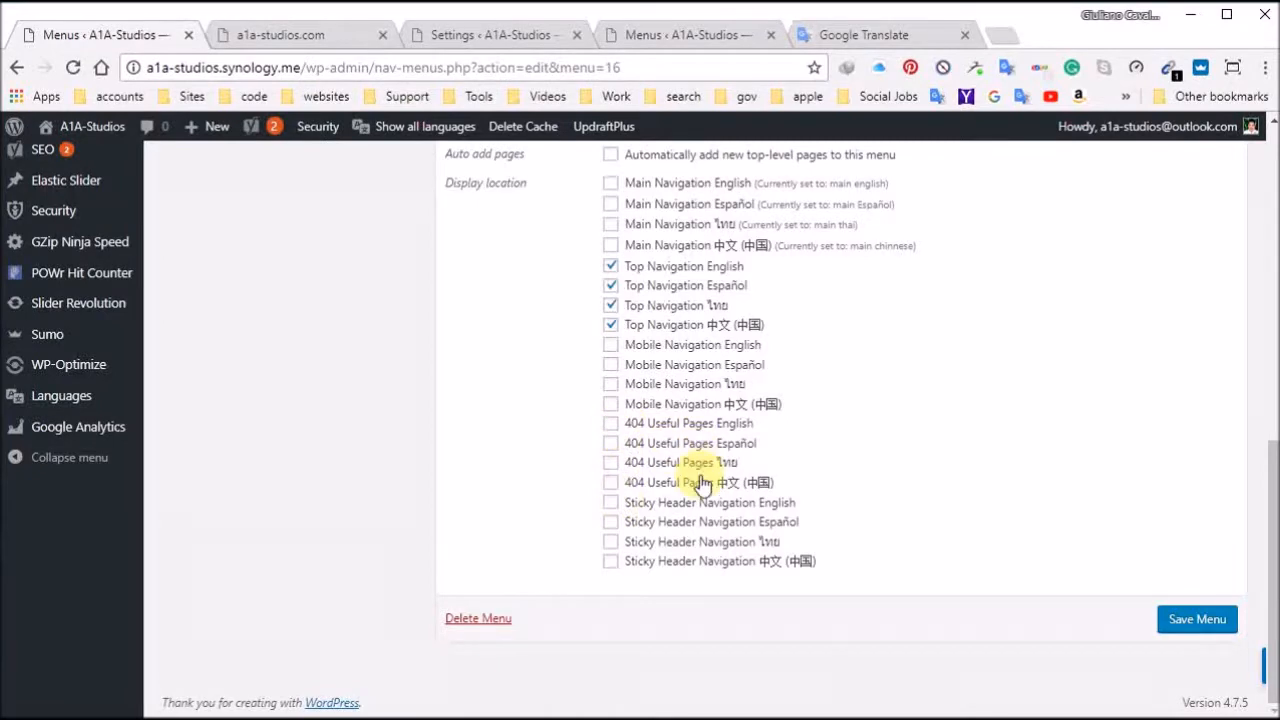
{"action": "scroll", "coordinate": [700, 485], "scroll_direction": "up", "scroll_amount": 1}
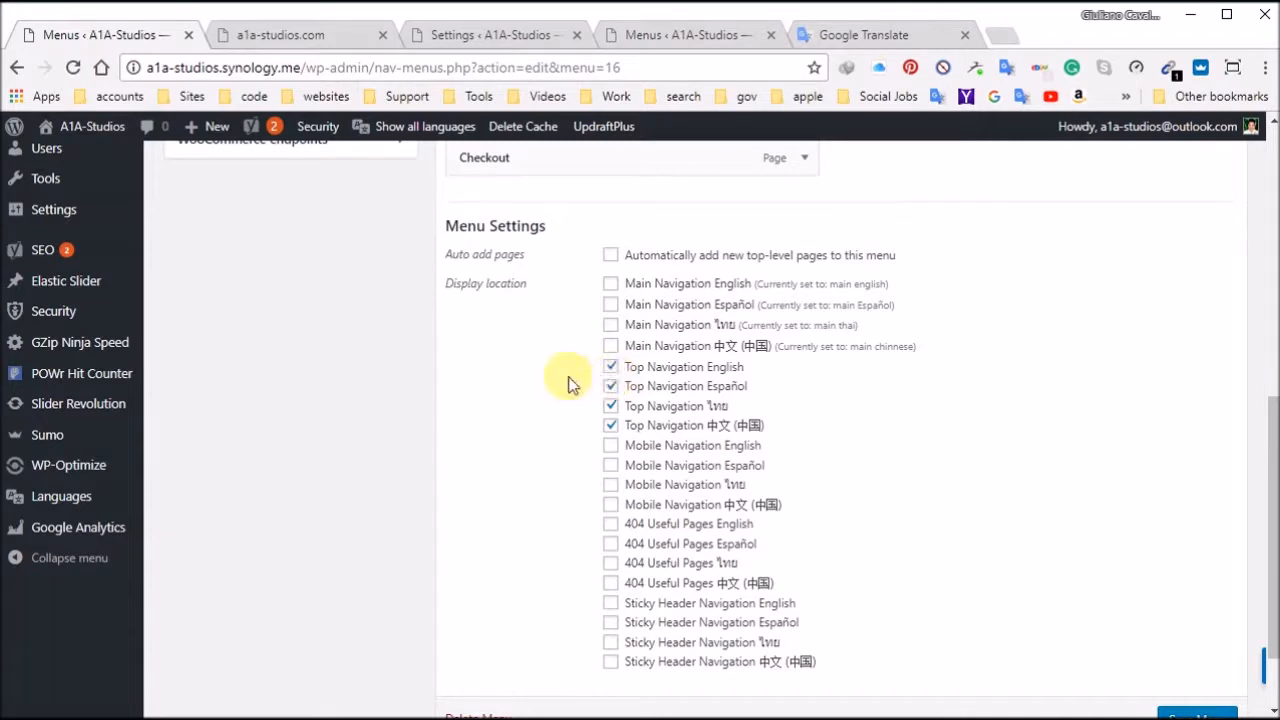
{"action": "left_click", "coordinate": [608, 386]}
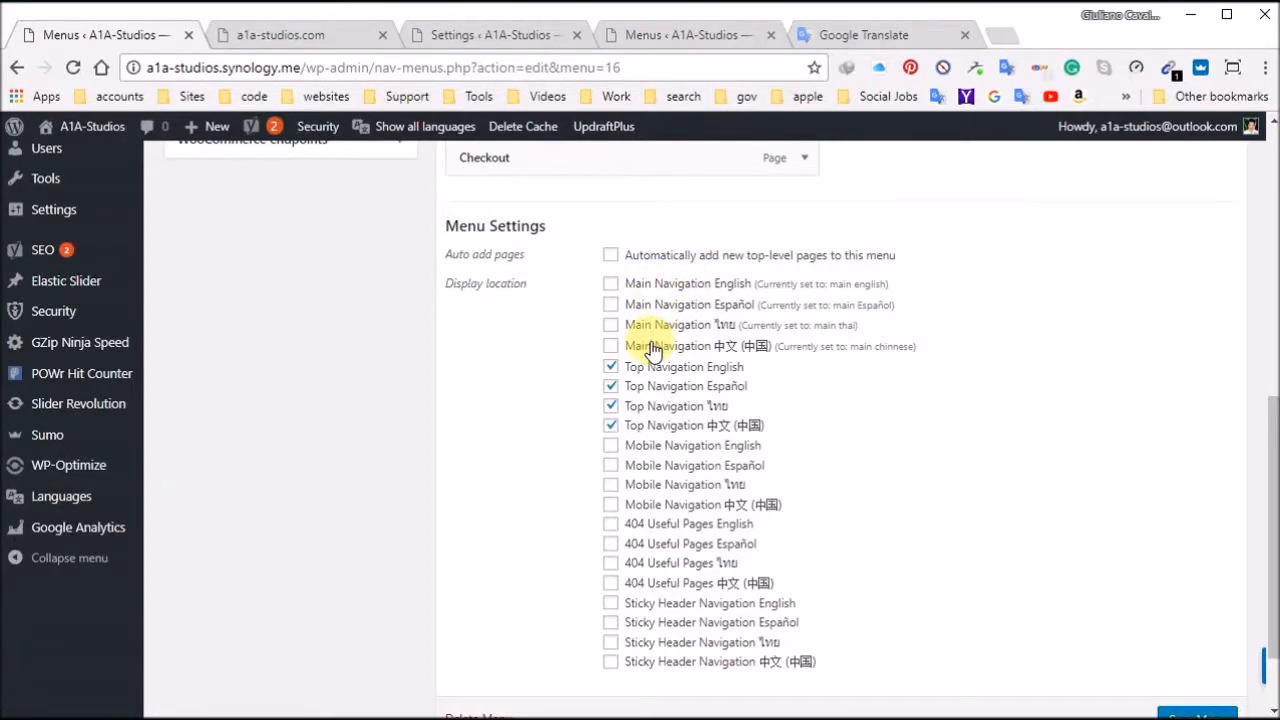
{"action": "scroll", "coordinate": [380, 512], "scroll_direction": "up", "scroll_amount": 10}
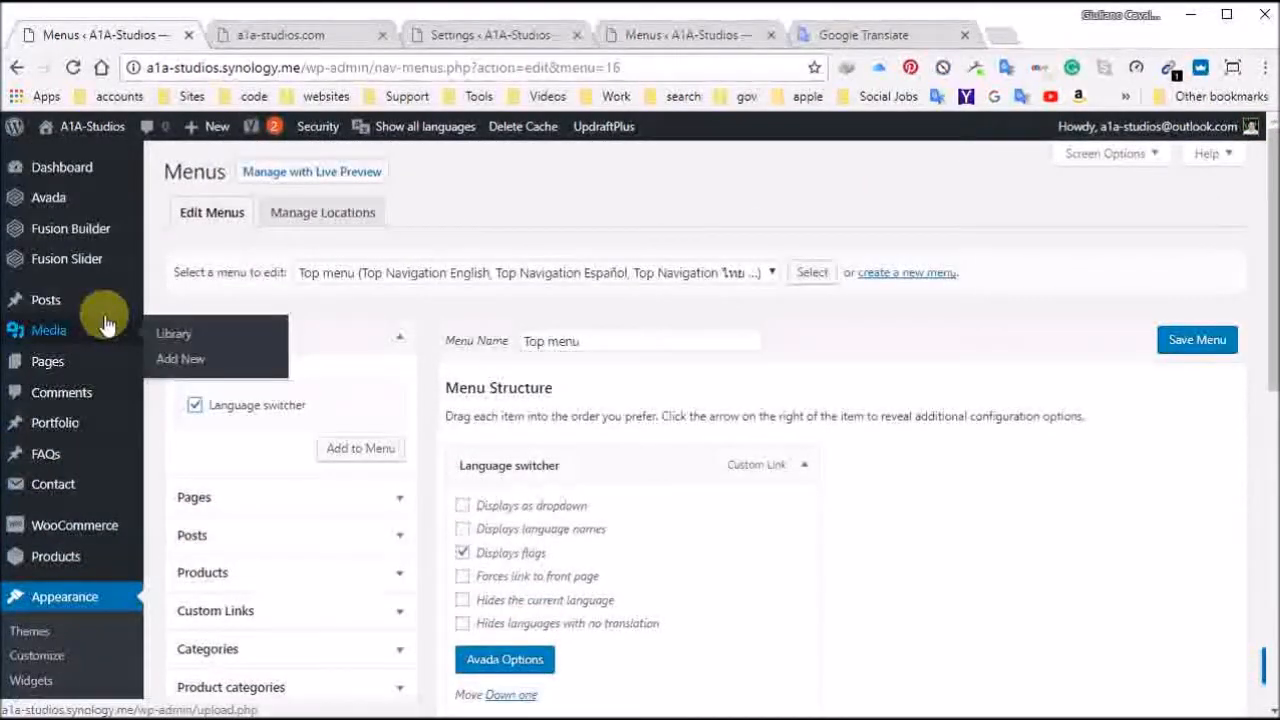
Step: Open the Avada Theme Options from the WordPress dashboard
{"action": "mouse_move", "coordinate": [50, 197]}
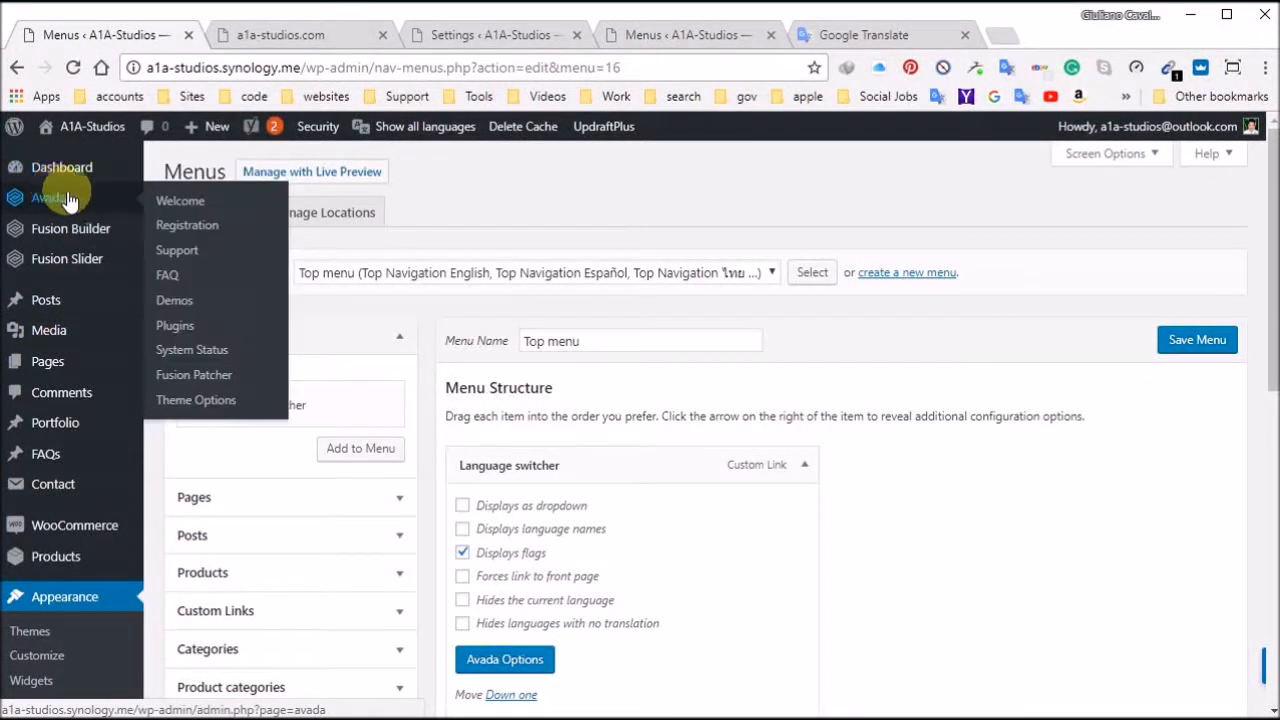
{"action": "left_click", "coordinate": [196, 401]}
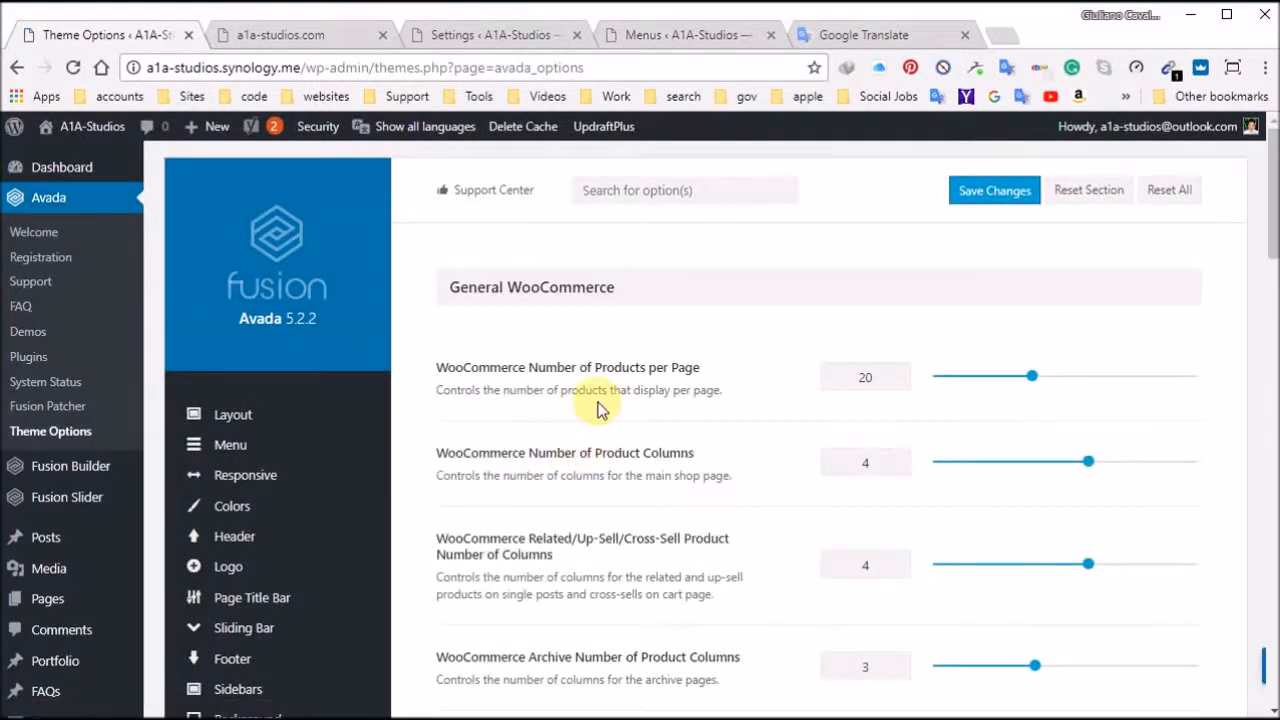
{"action": "scroll", "coordinate": [618, 523], "scroll_direction": "down", "scroll_amount": 1}
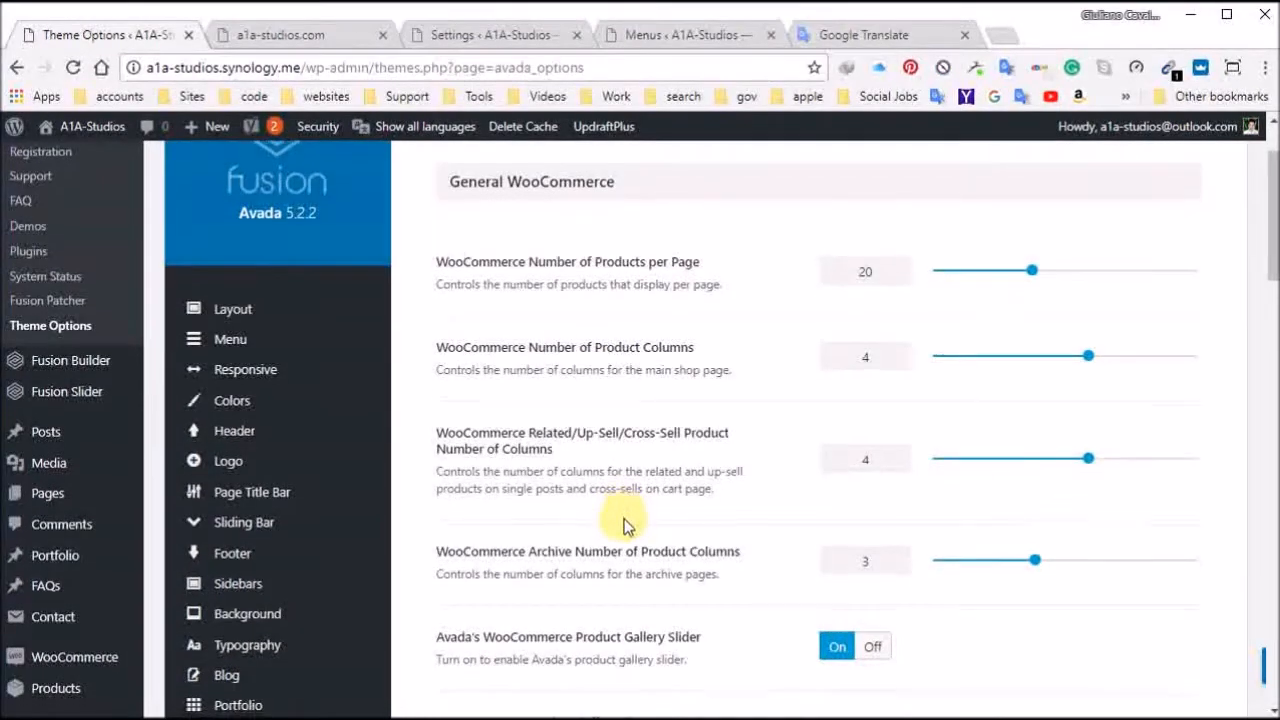
{"action": "scroll", "coordinate": [620, 523], "scroll_direction": "down", "scroll_amount": 3}
{"action": "scroll", "coordinate": [453, 500], "scroll_direction": "up", "scroll_amount": 4}
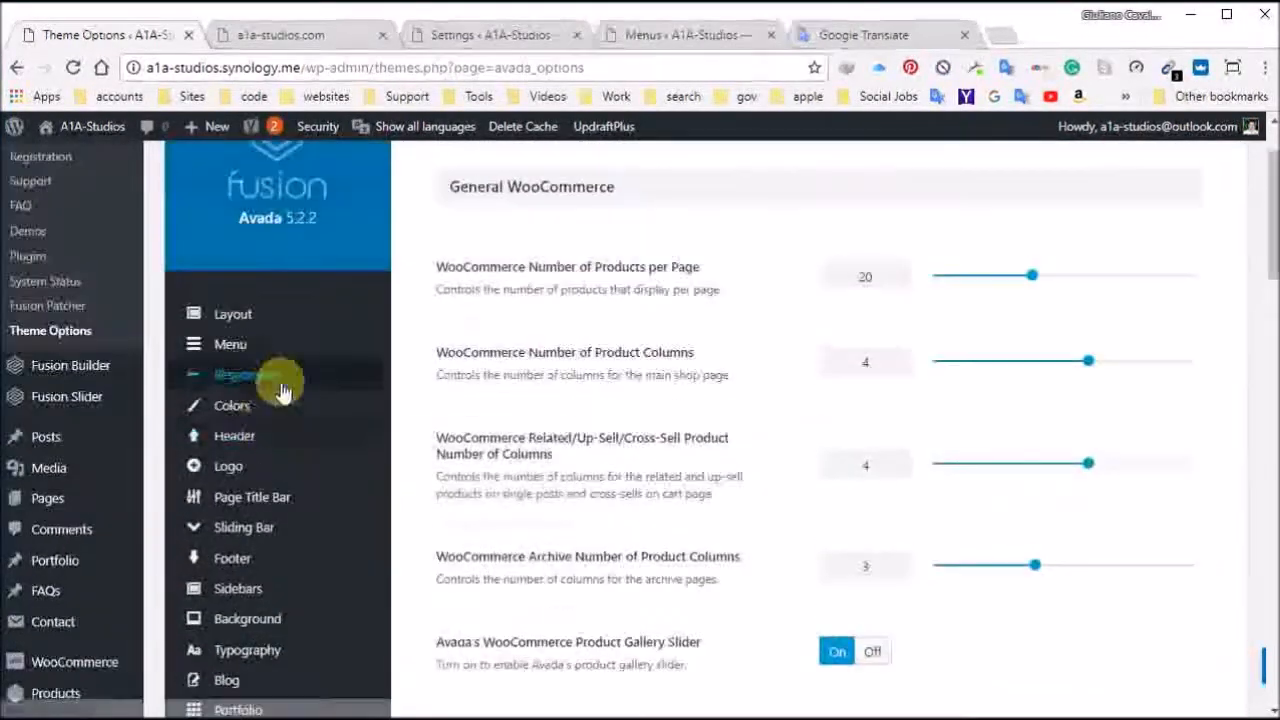
Step: Open the Header Content section of the theme options and examine the available header layouts
{"action": "left_click", "coordinate": [246, 508]}
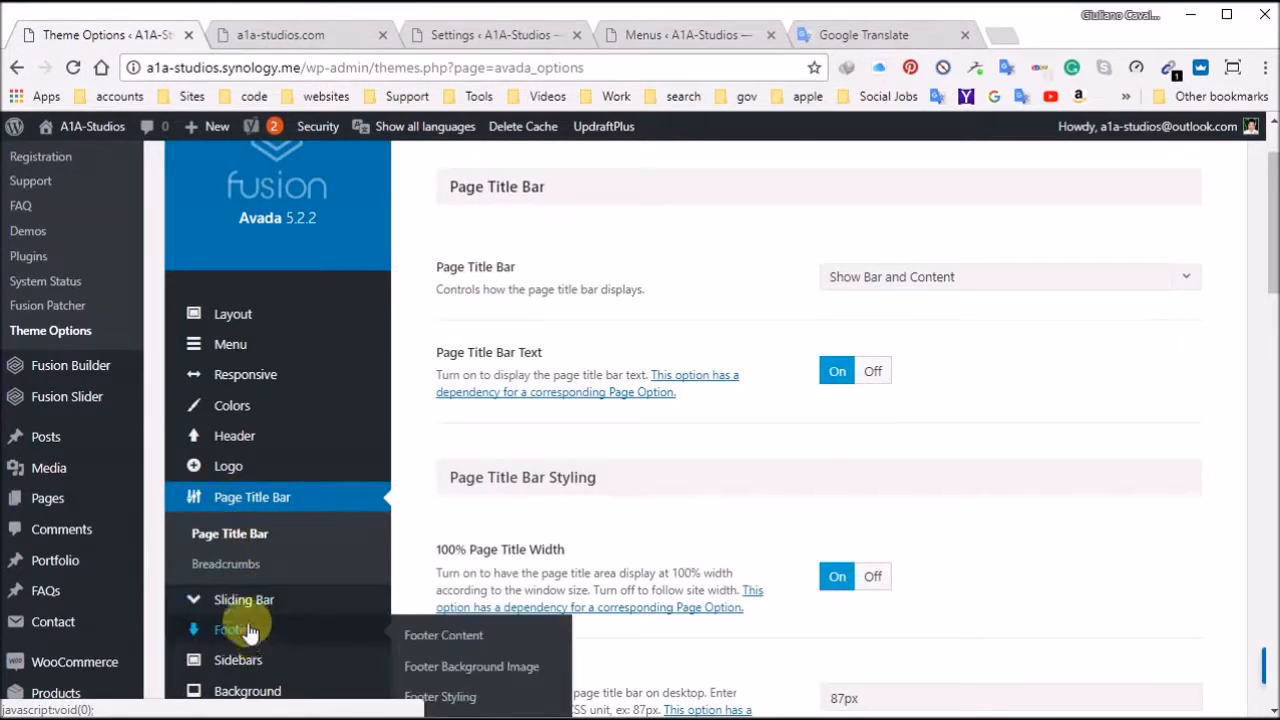
{"action": "mouse_move", "coordinate": [250, 458]}
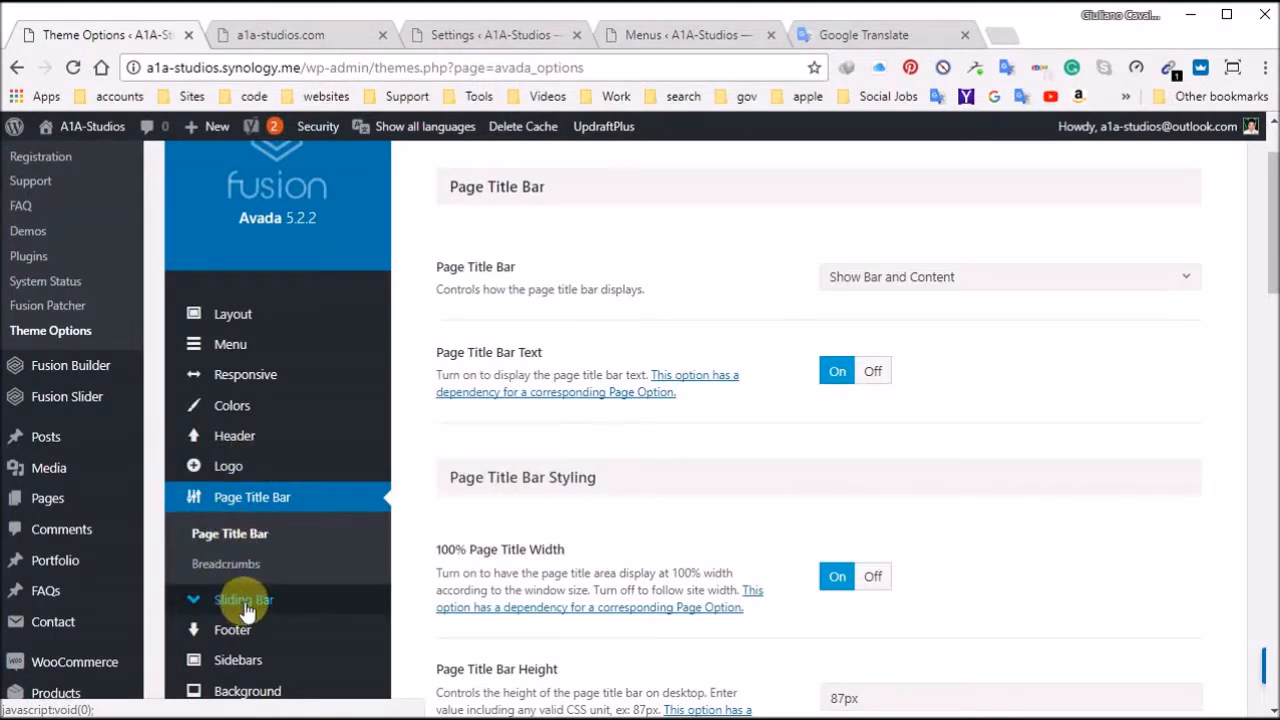
{"action": "left_click", "coordinate": [229, 464]}
{"action": "left_click", "coordinate": [240, 437]}
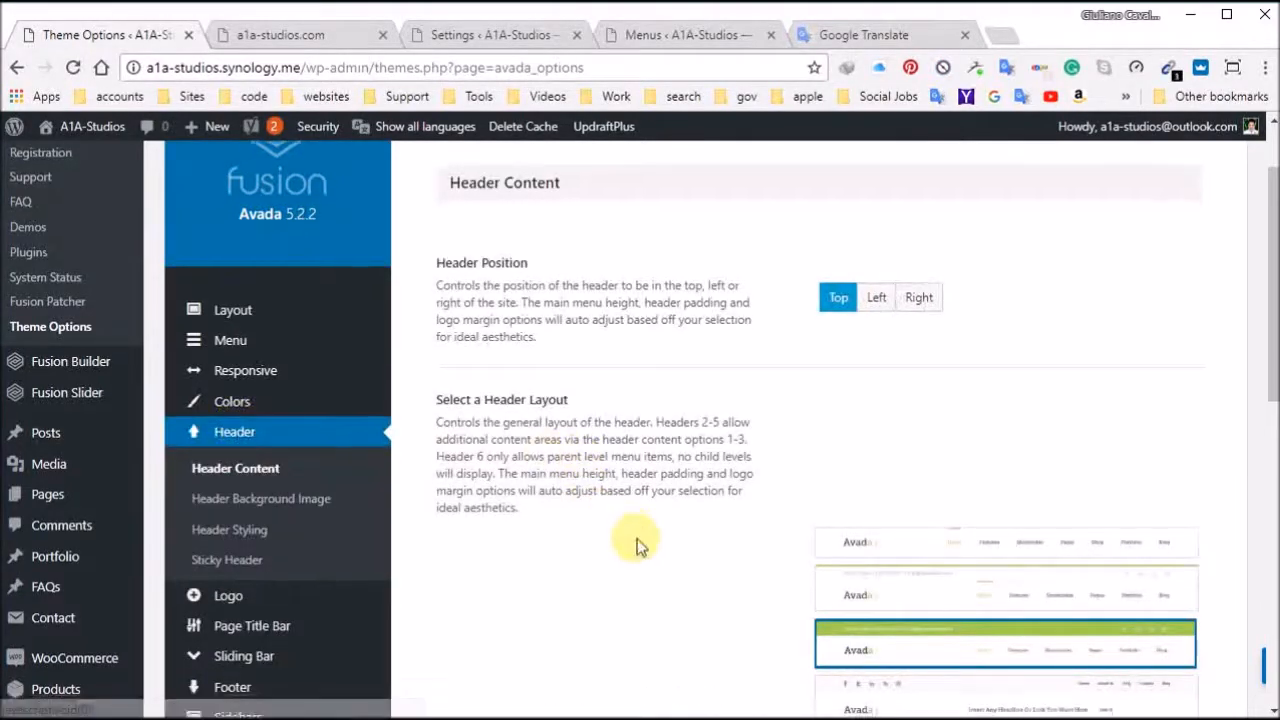
{"action": "scroll", "coordinate": [660, 490], "scroll_direction": "down", "scroll_amount": 5}
{"action": "scroll", "coordinate": [800, 410], "scroll_direction": "up", "scroll_amount": 2}
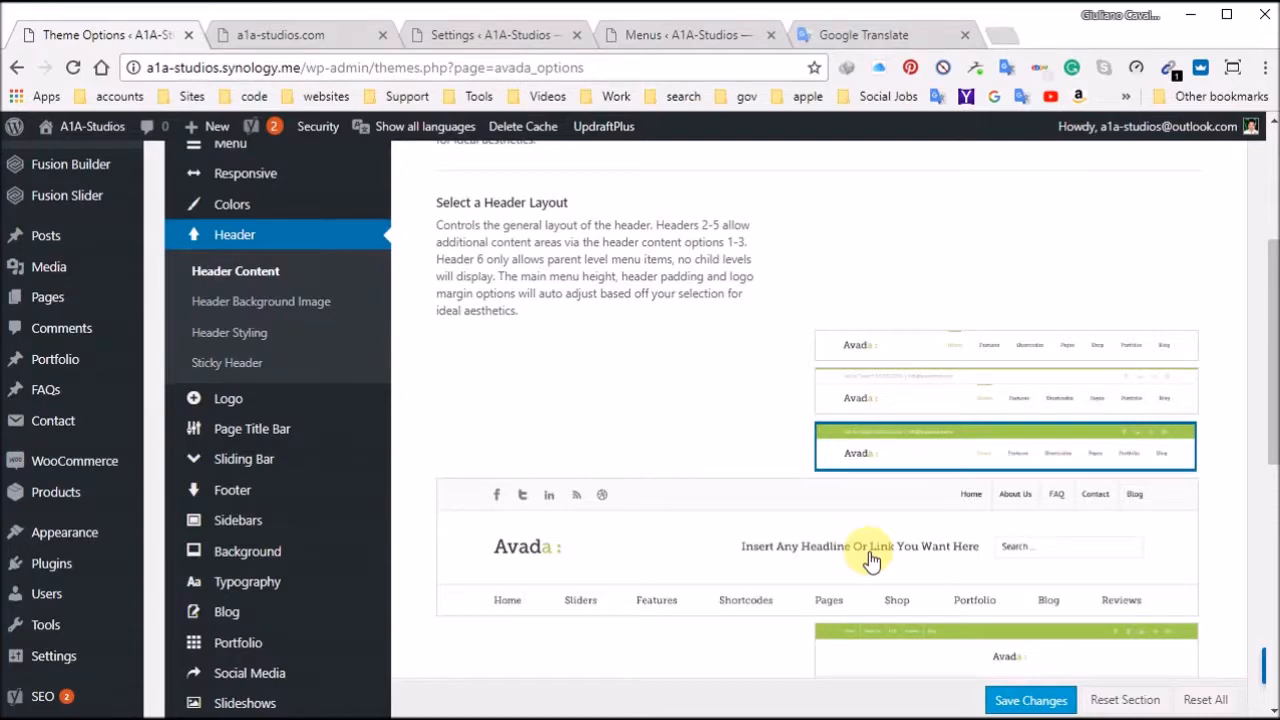
Step: Examine the available header layouts in the Header Content theme options
{"action": "scroll", "coordinate": [995, 537], "scroll_direction": "down", "scroll_amount": 2}
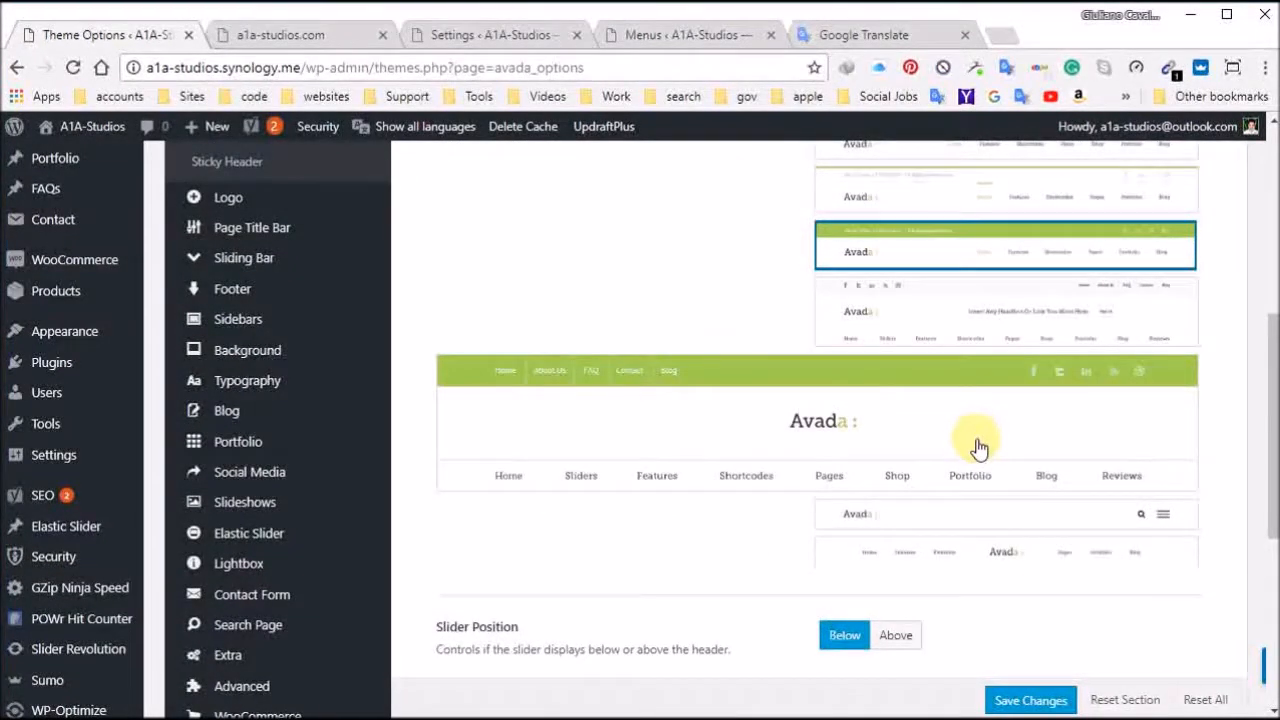
{"action": "scroll", "coordinate": [968, 445], "scroll_direction": "up", "scroll_amount": 1}
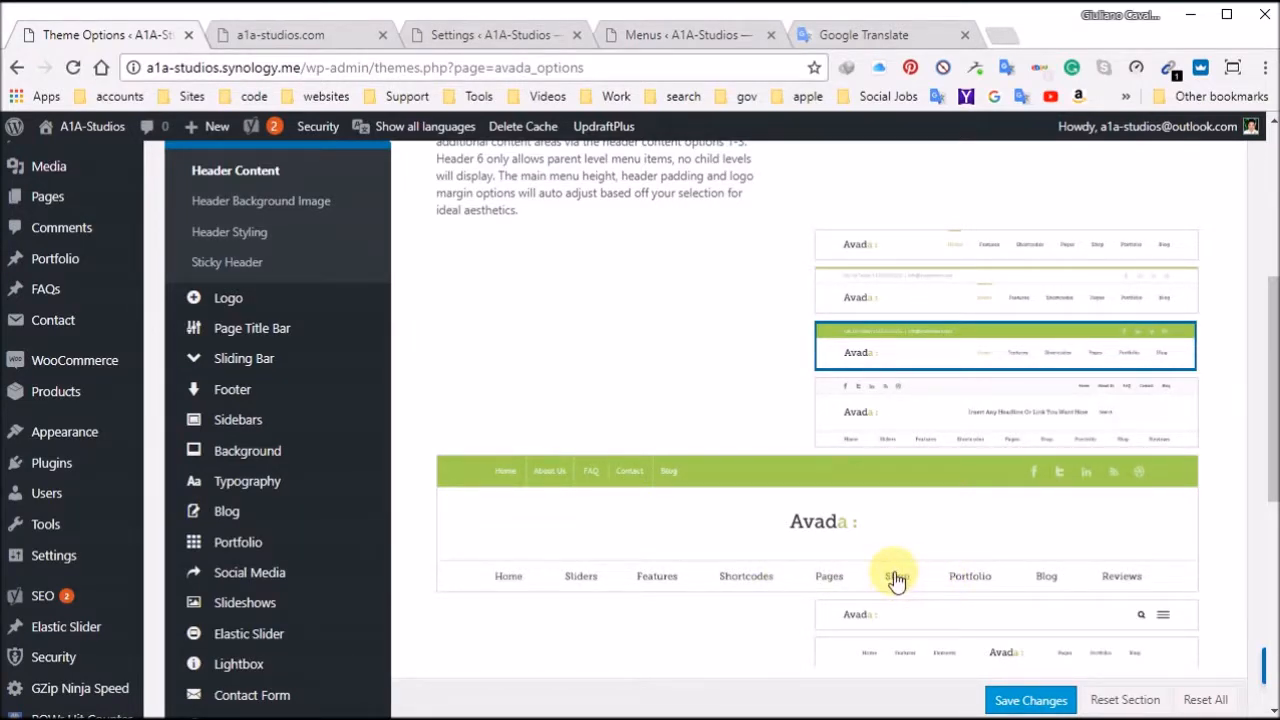
{"action": "mouse_move", "coordinate": [960, 375]}
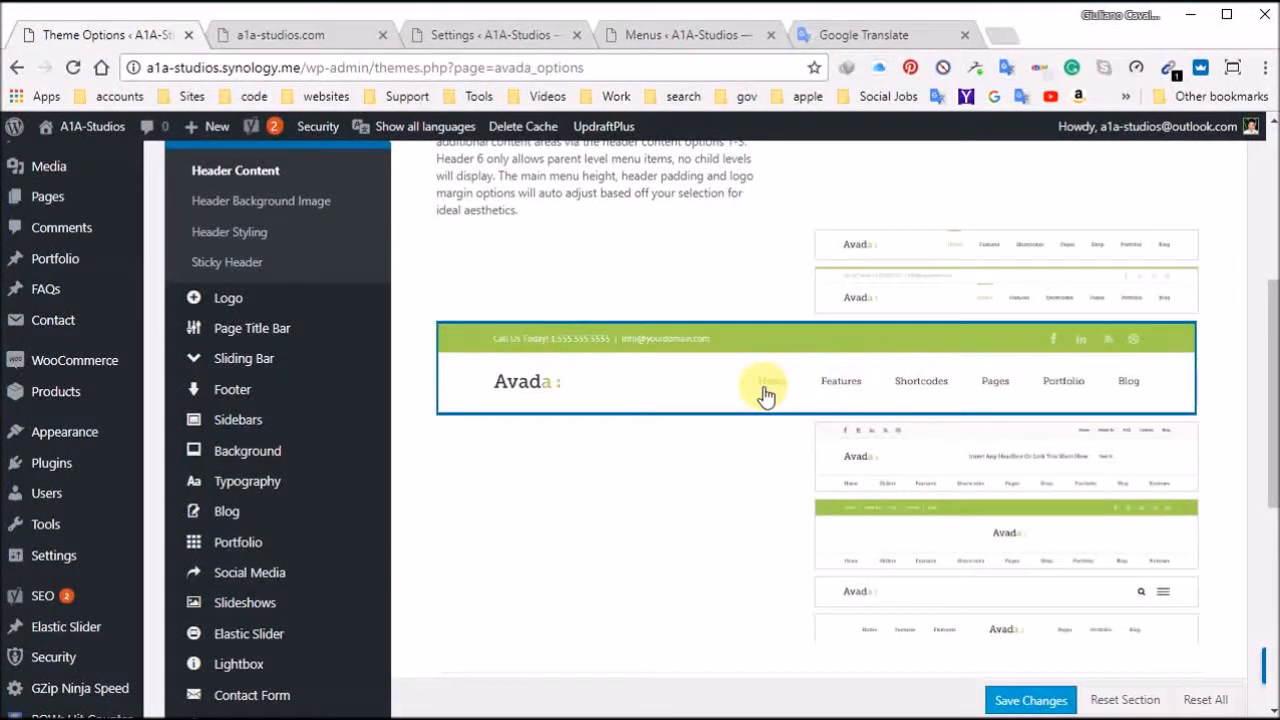
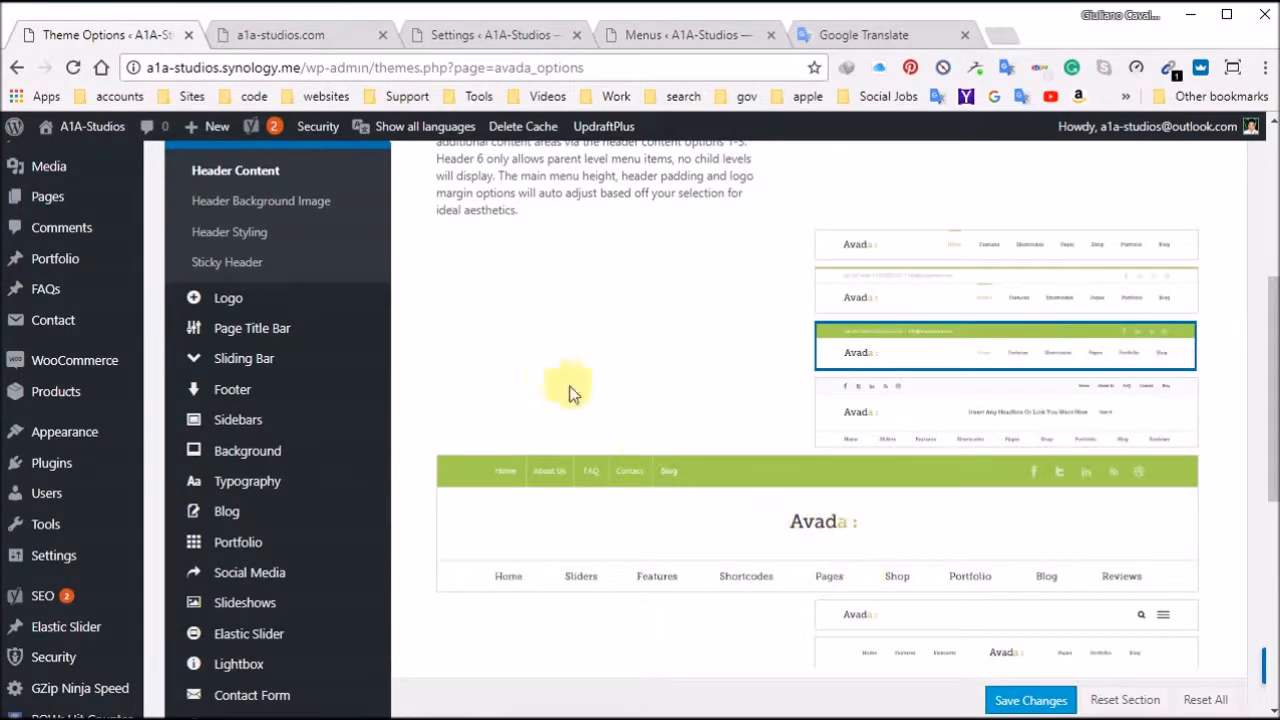
{"action": "scroll", "coordinate": [751, 513], "scroll_direction": "down", "scroll_amount": 3}
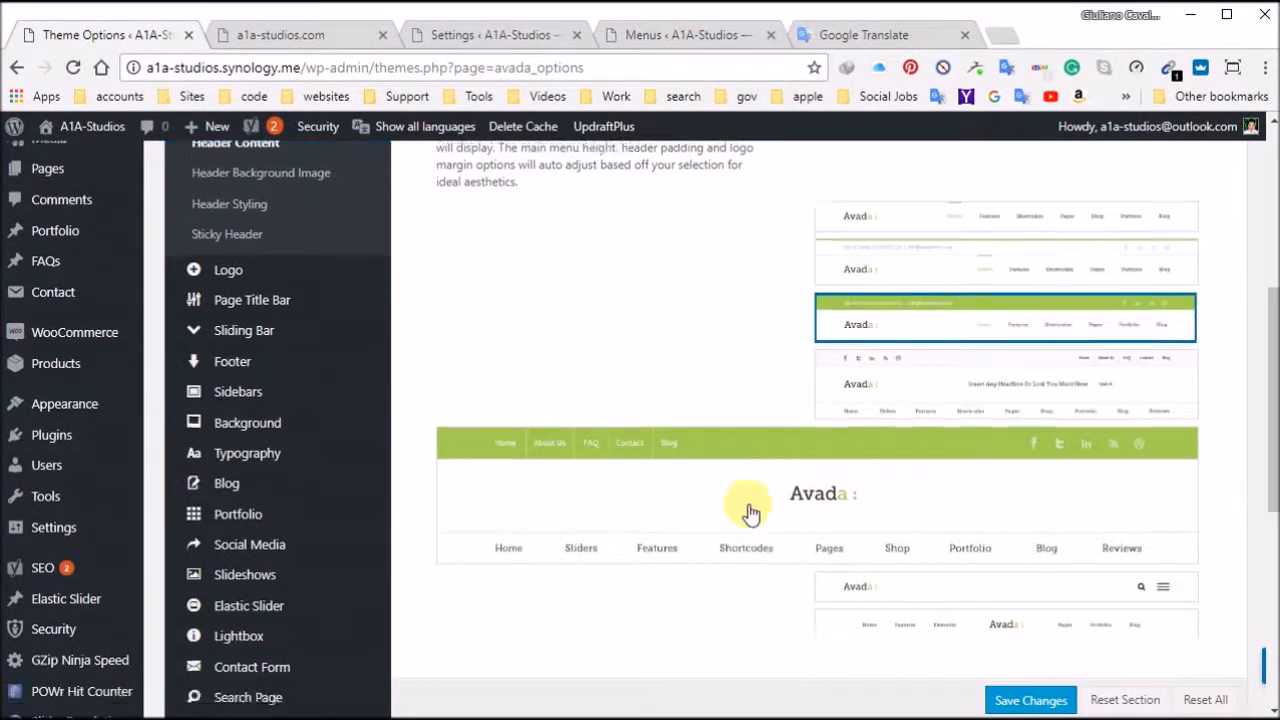
{"action": "scroll", "coordinate": [749, 509], "scroll_direction": "up", "scroll_amount": 8}
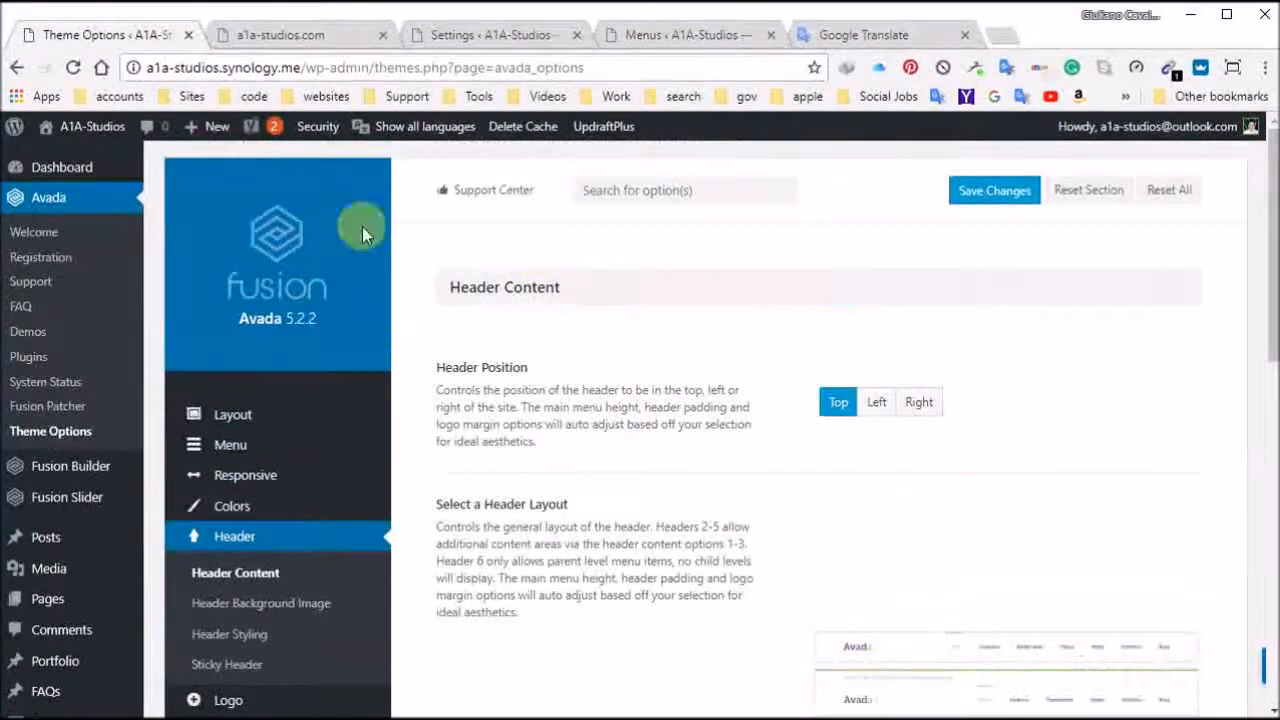
Step: Visit the live site from the dashboard and view its Spanish, Thai and English versions
{"action": "mouse_move", "coordinate": [65, 170]}
{"action": "left_click", "coordinate": [64, 168]}
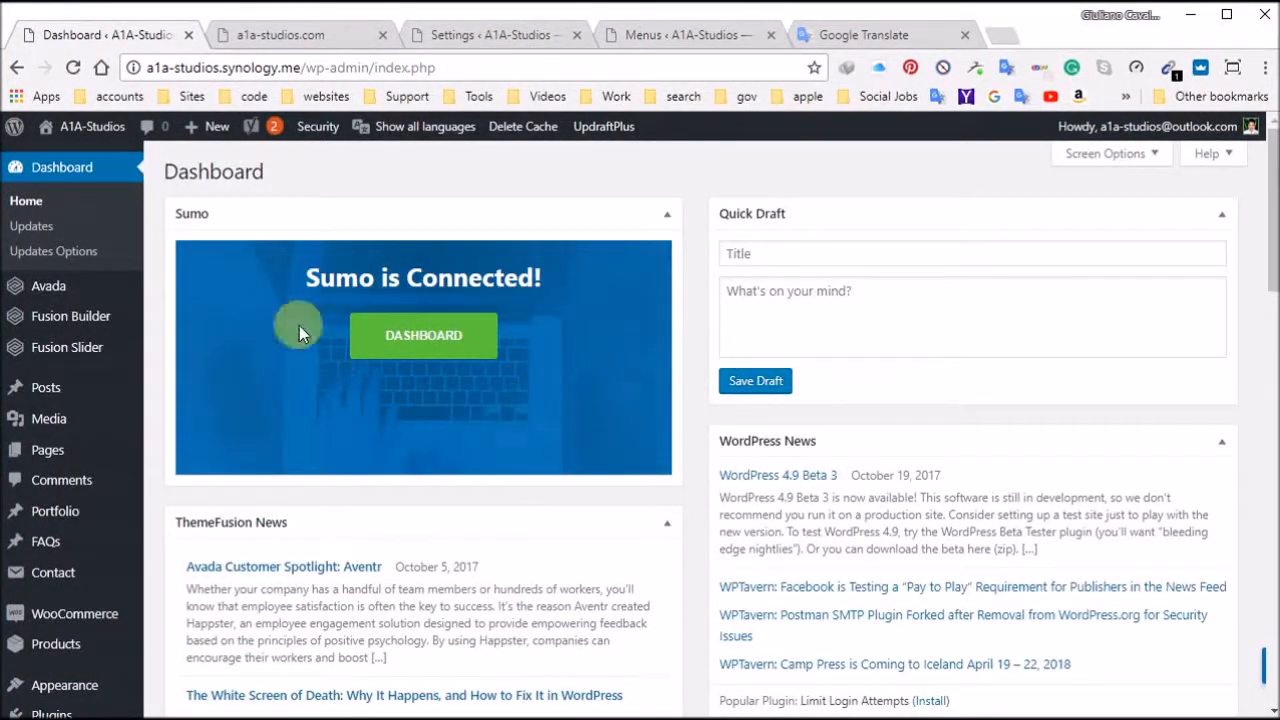
{"action": "left_click", "coordinate": [100, 126]}
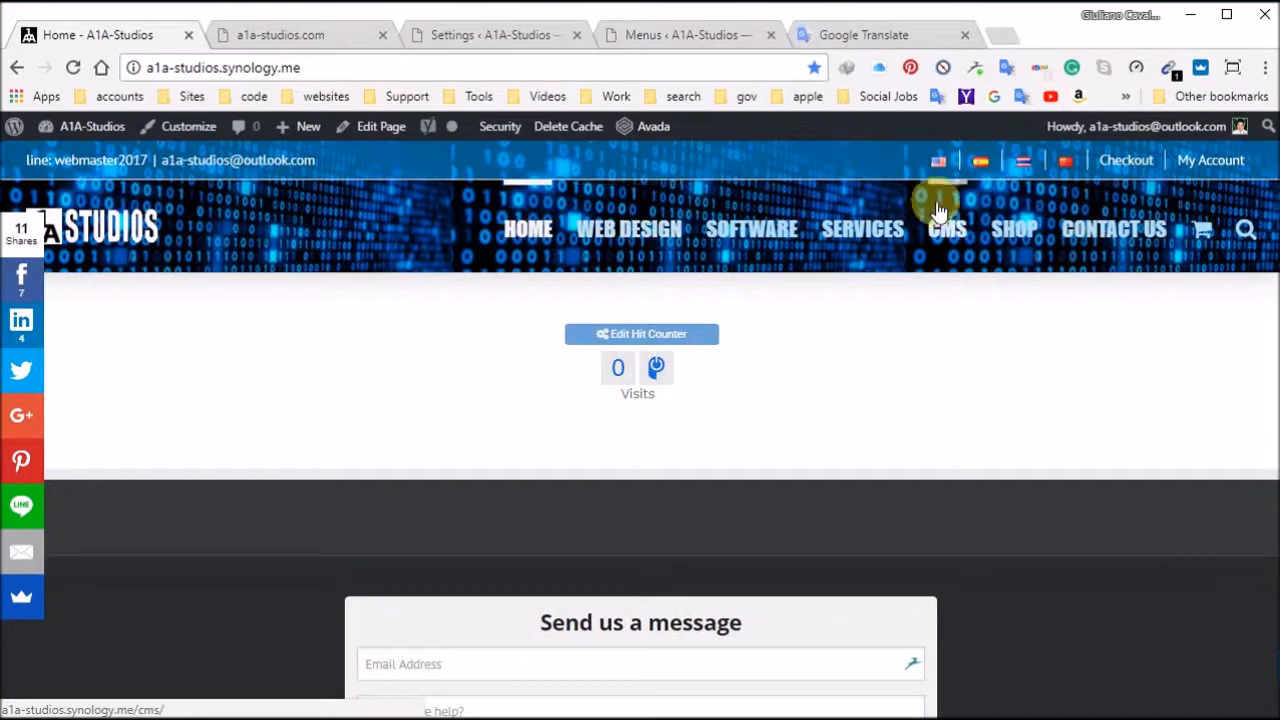
{"action": "left_click", "coordinate": [980, 162]}
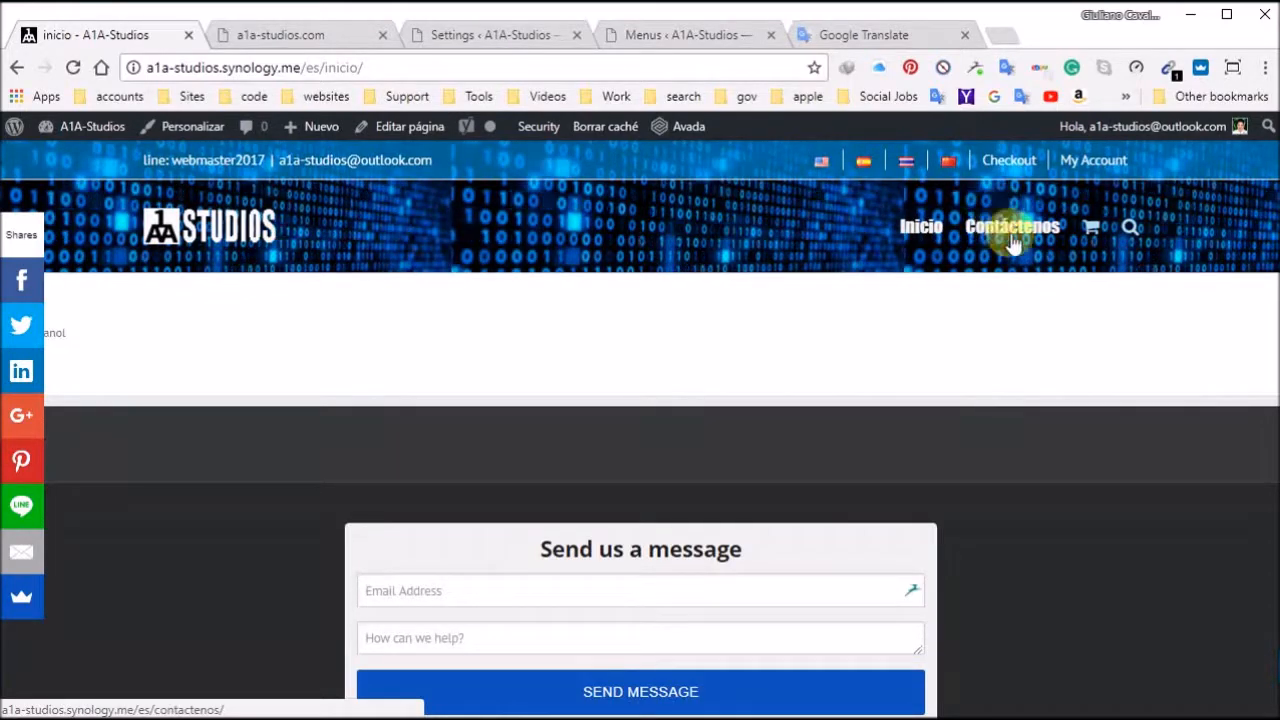
{"action": "left_click", "coordinate": [904, 162]}
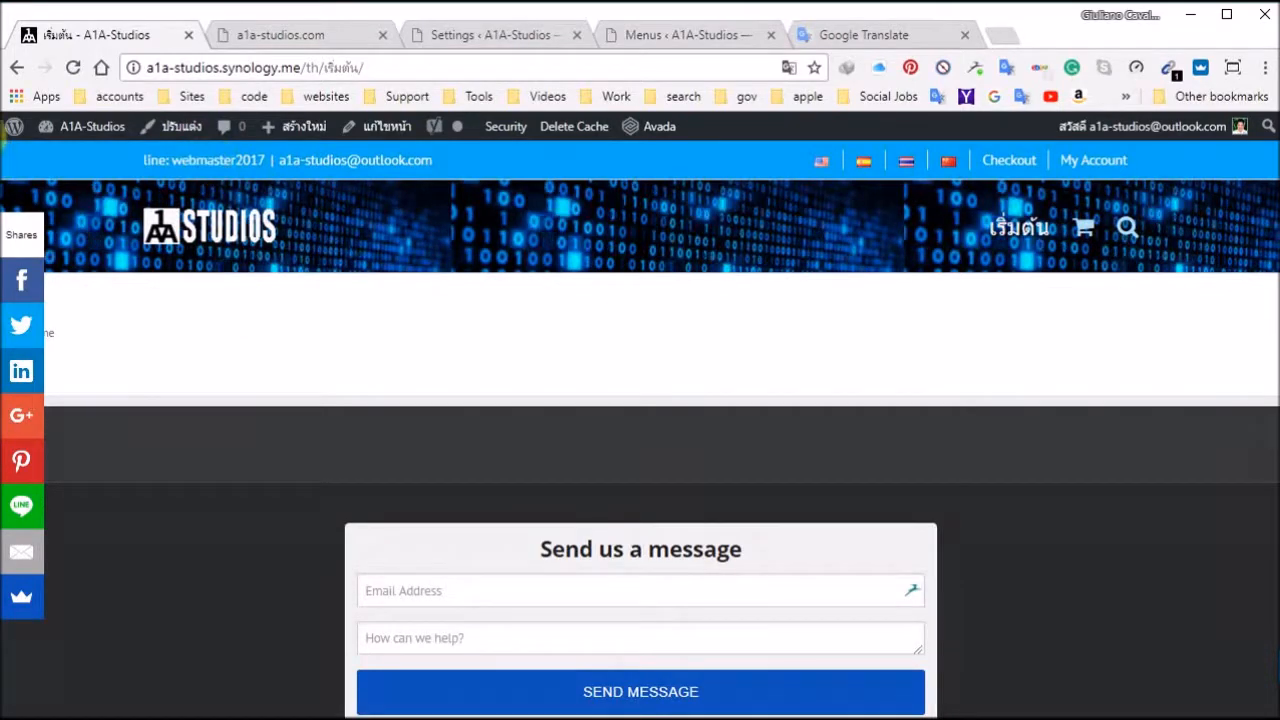
{"action": "left_click", "coordinate": [826, 160]}
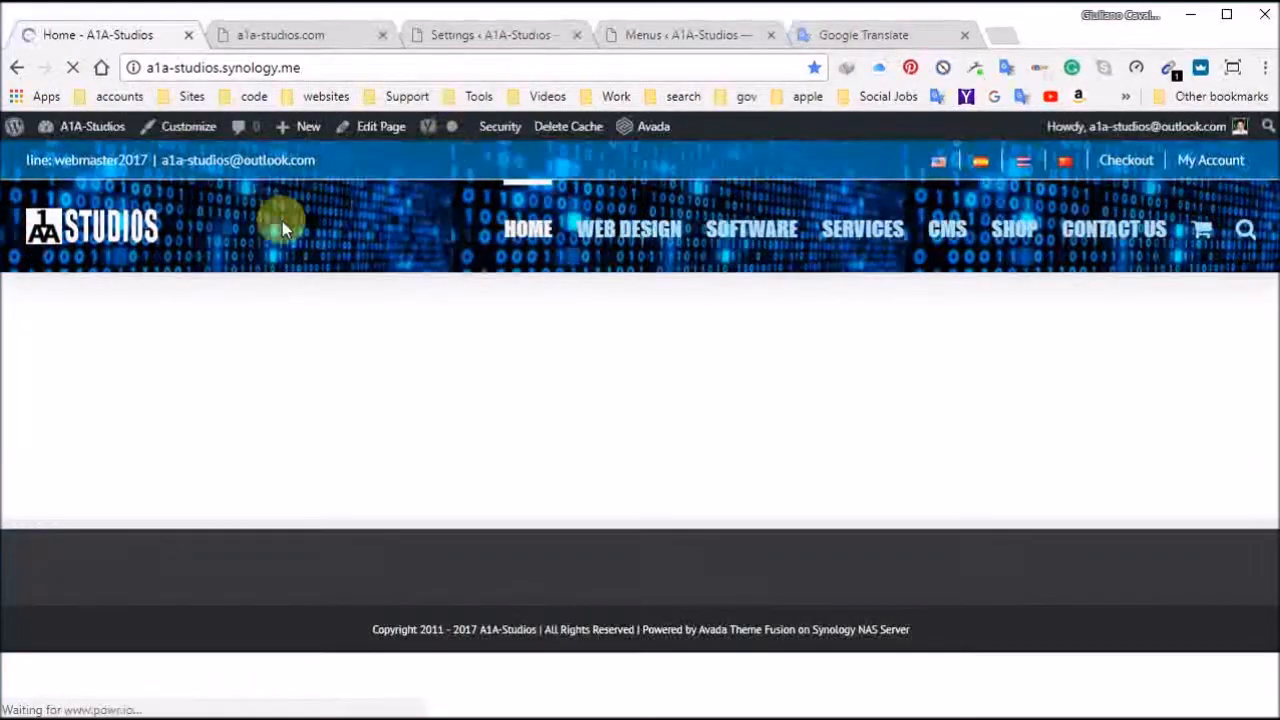
Step: Go to the dashboard's list of all pages and open the Home page to view its linked translations
{"action": "mouse_move", "coordinate": [88, 128]}
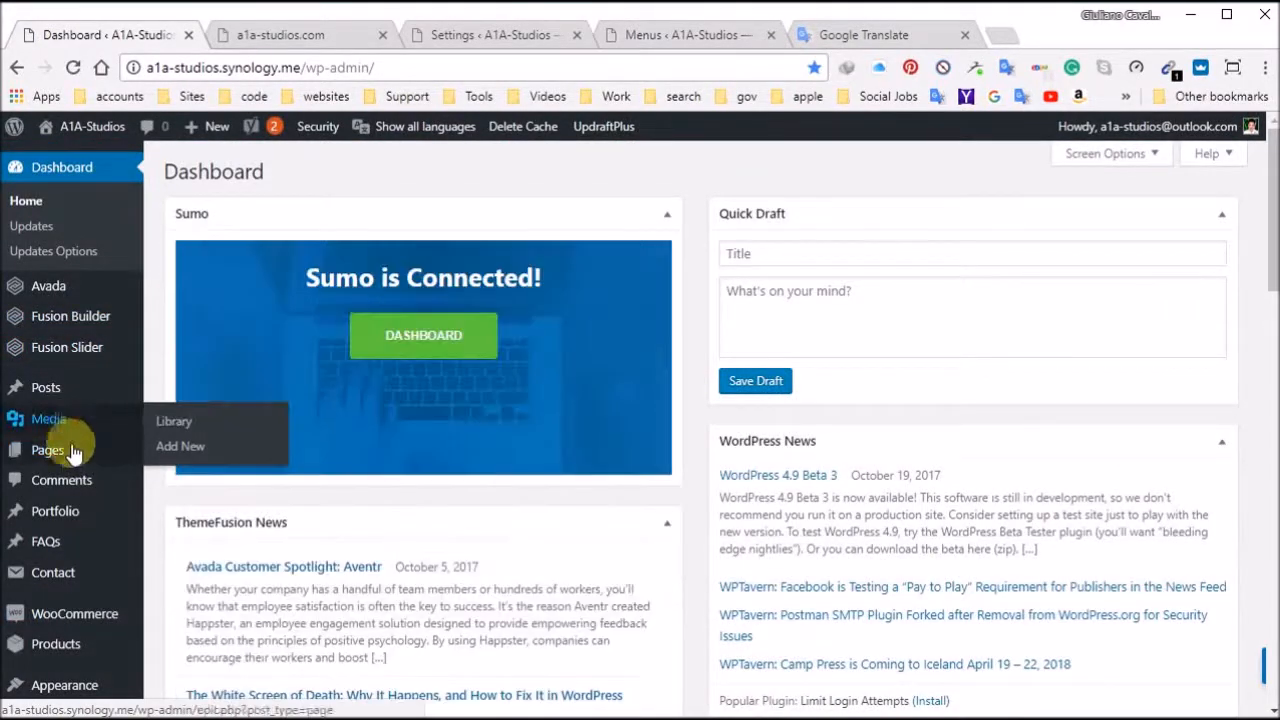
{"action": "left_click", "coordinate": [162, 453]}
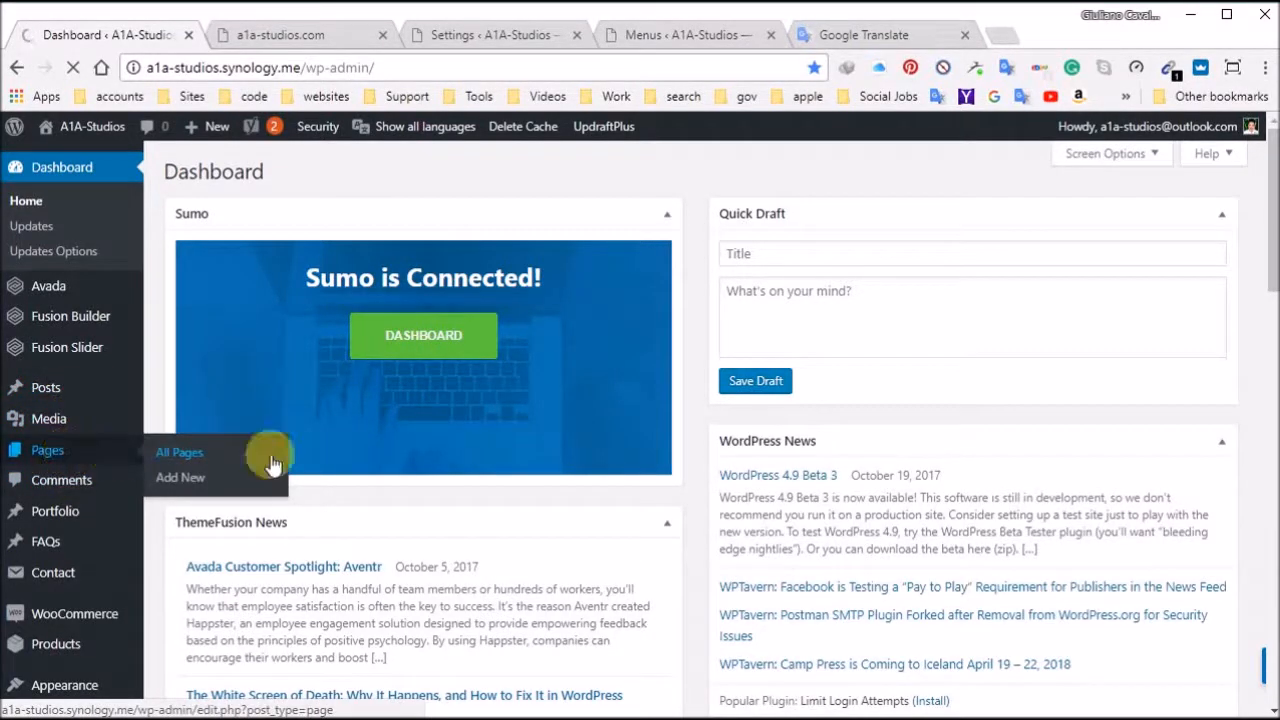
{"action": "mouse_move", "coordinate": [129, 451]}
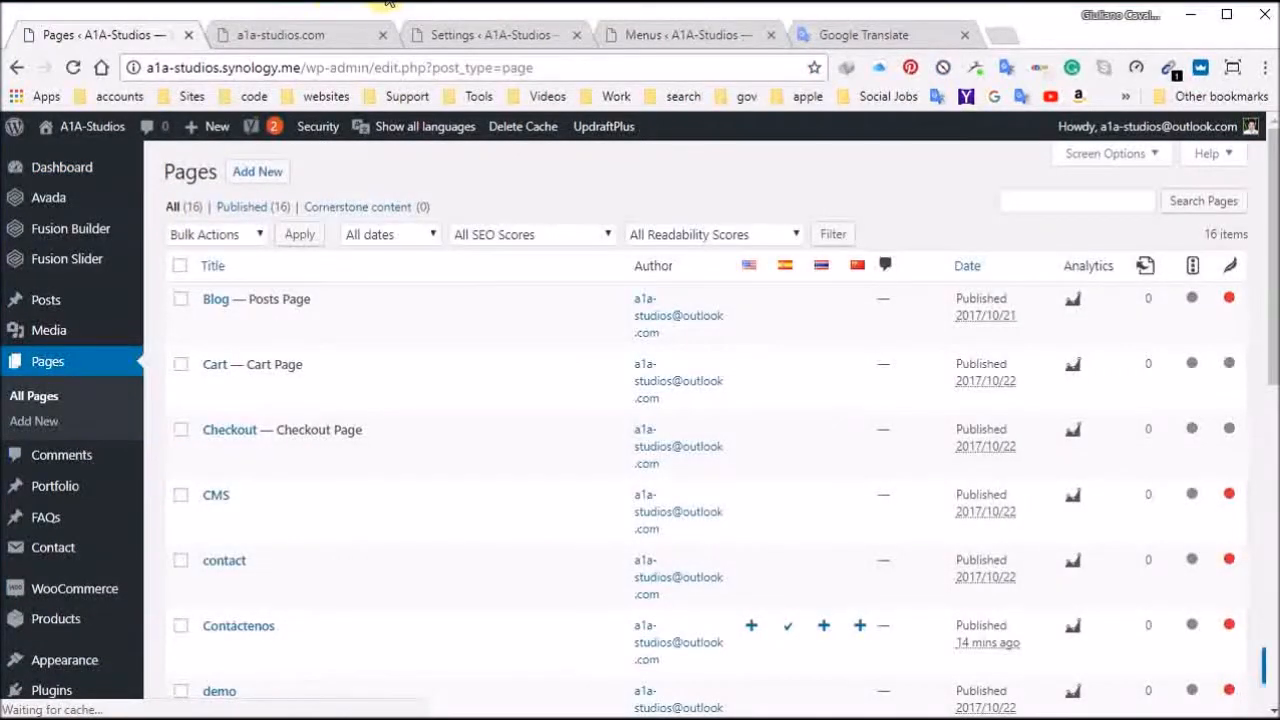
{"action": "scroll", "coordinate": [290, 536], "scroll_direction": "down", "scroll_amount": 3}
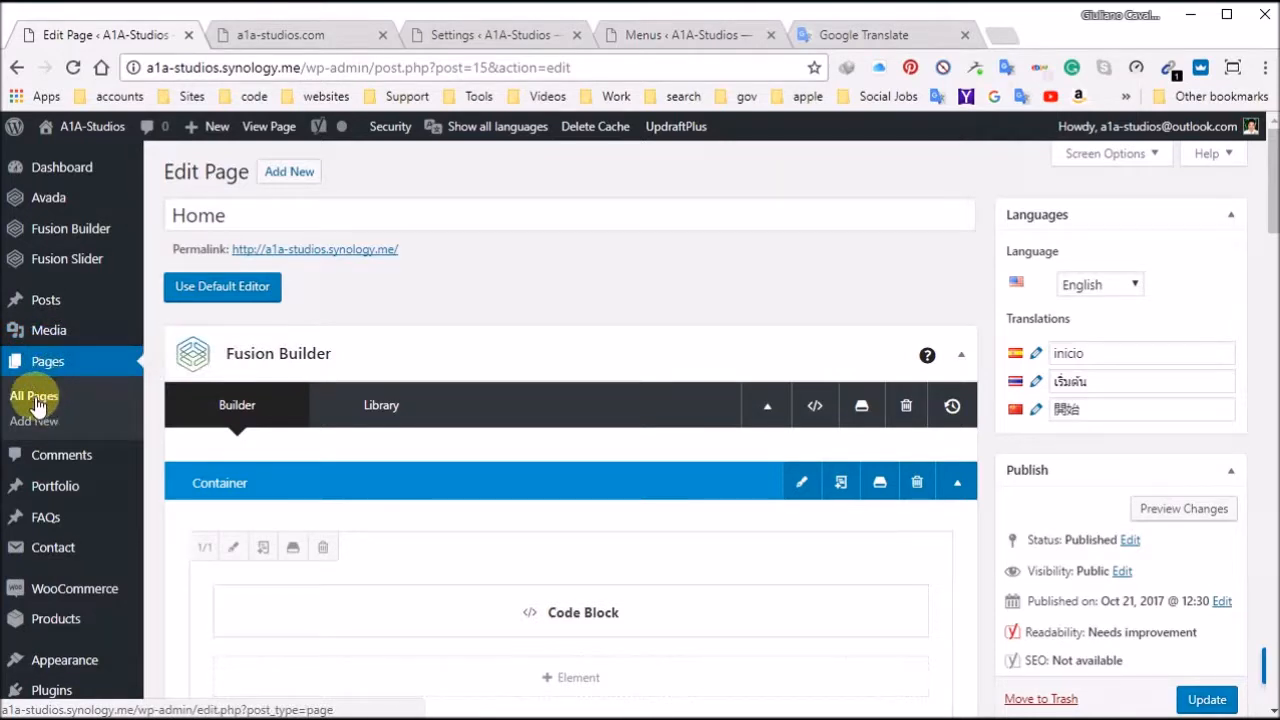
Step: Return to the list of all pages and open the English contact page for editing
{"action": "left_click", "coordinate": [36, 401]}
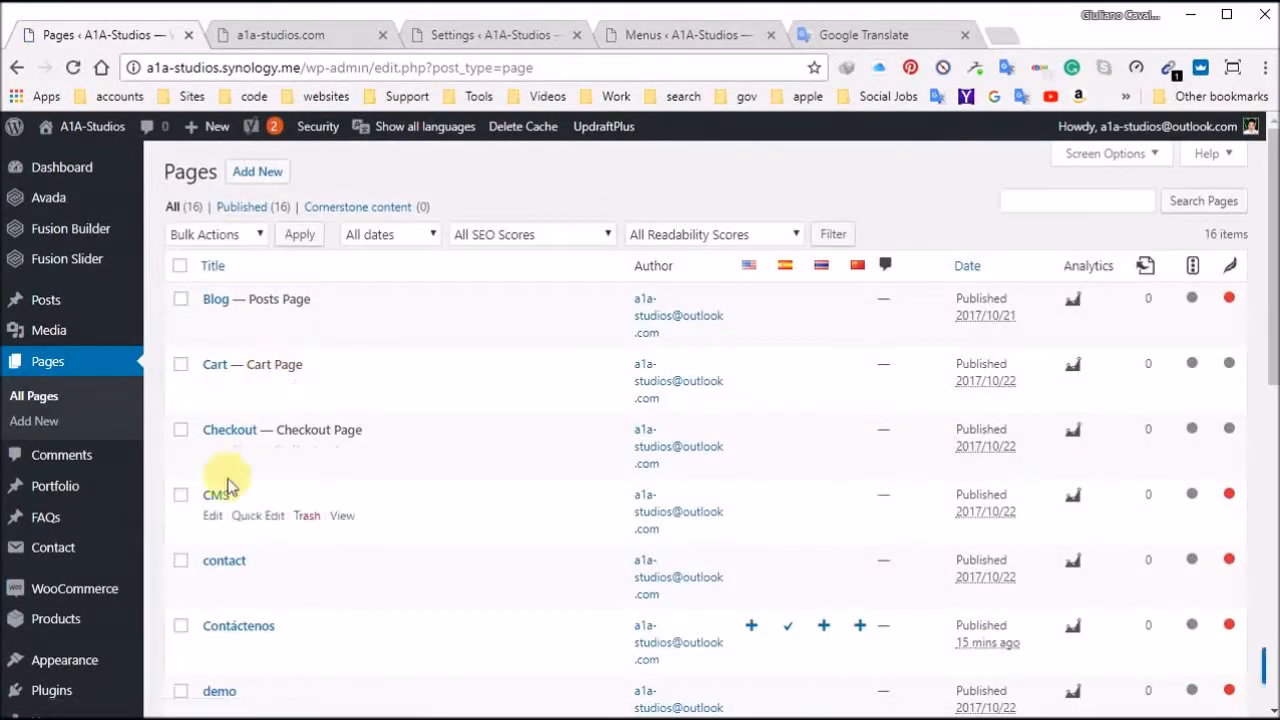
{"action": "scroll", "coordinate": [268, 482], "scroll_direction": "down", "scroll_amount": 2}
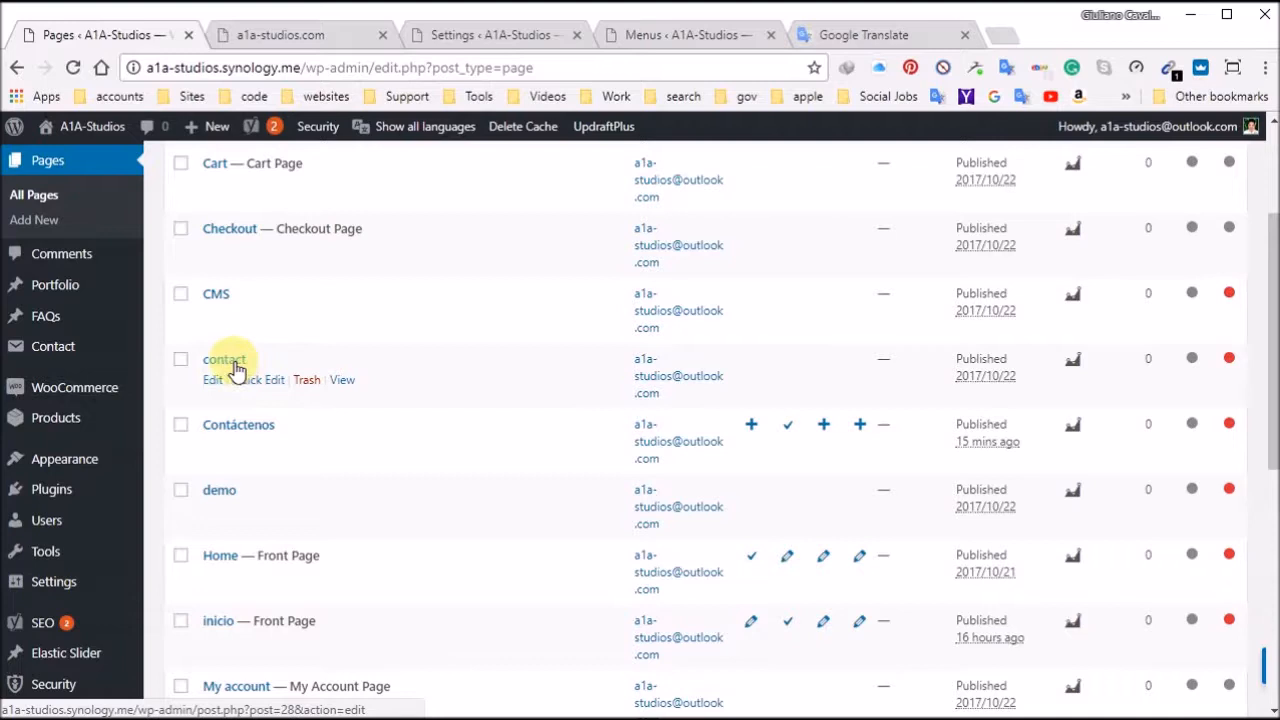
{"action": "left_click", "coordinate": [225, 362]}
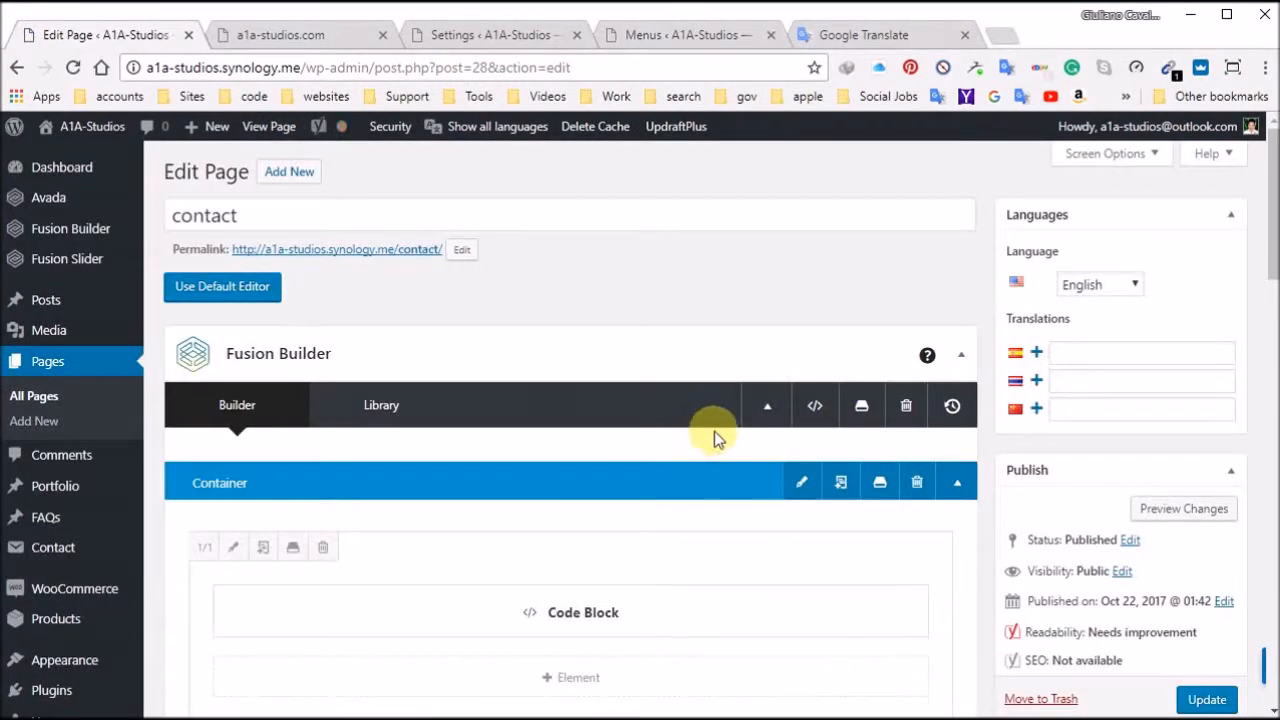
Step: Link the existing Contáctenos page as the contact page's Spanish translation and update the page
{"action": "left_click", "coordinate": [1086, 354]}
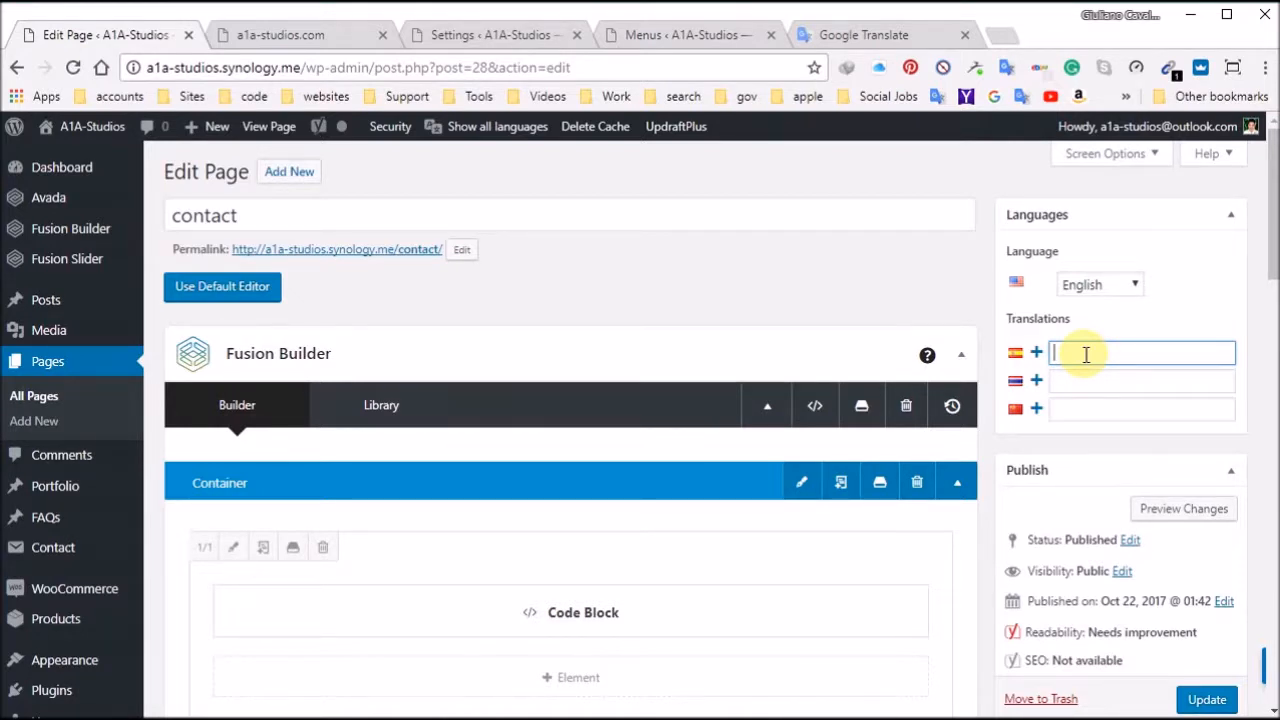
{"action": "type", "text": "con"}
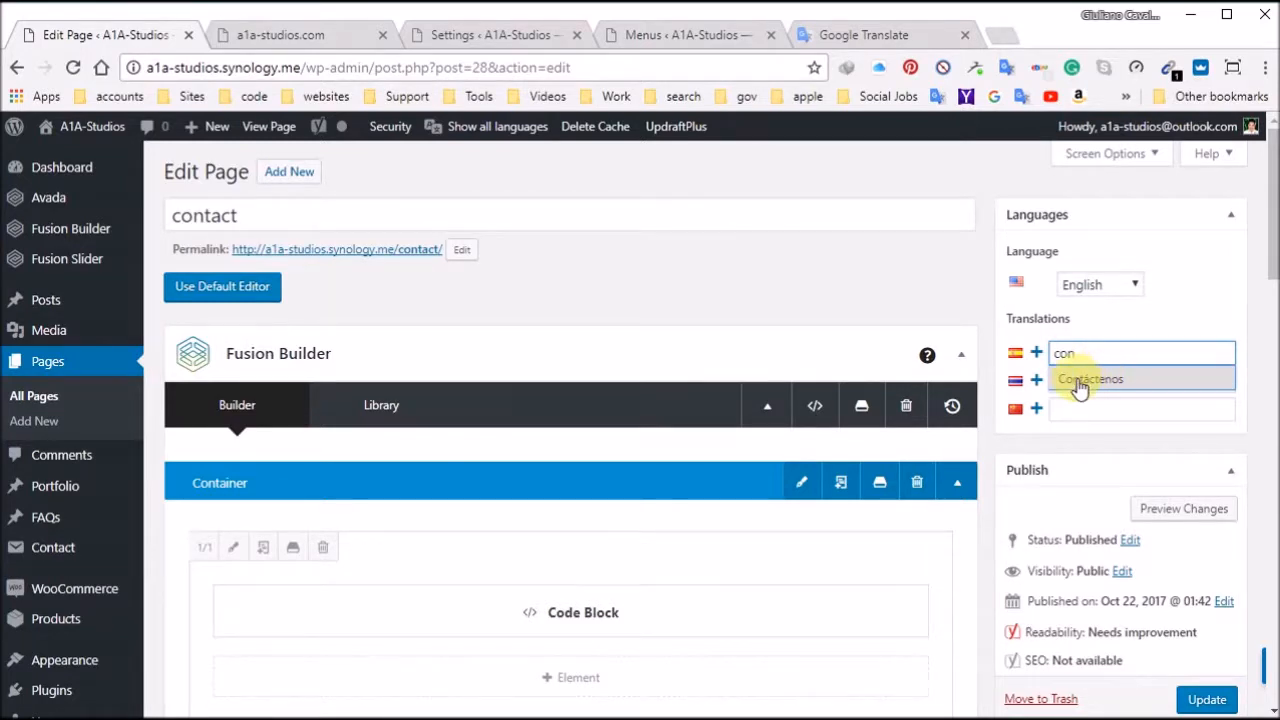
{"action": "left_click", "coordinate": [1079, 388]}
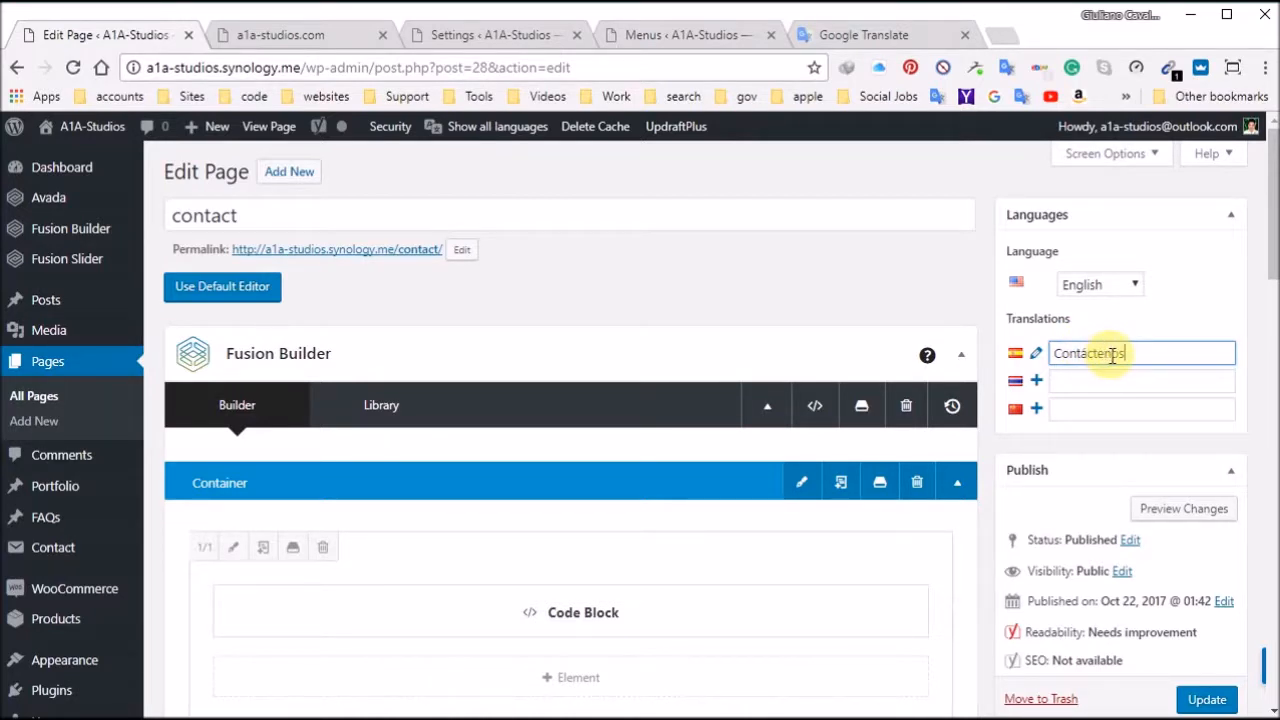
{"action": "left_click", "coordinate": [1214, 700]}
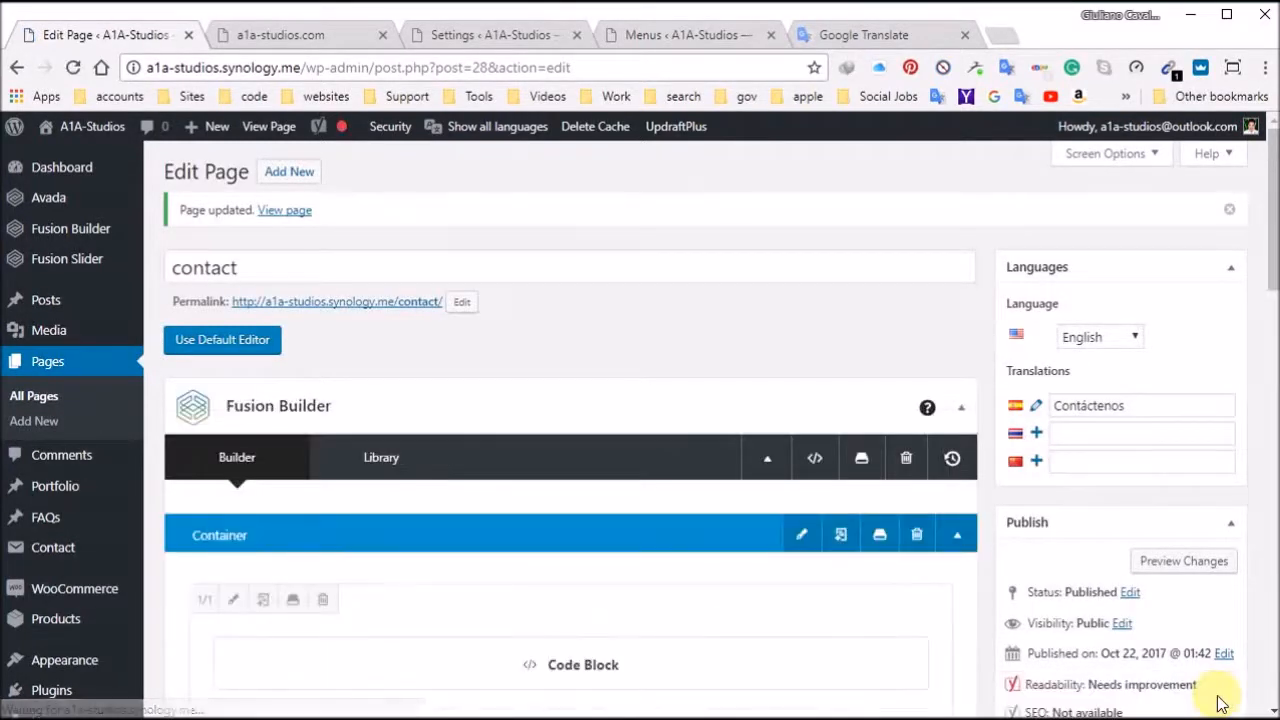
Step: Start a new Thai translation of the contact page and, in Google Translate, translate "contact us" from English to Thai
{"action": "left_click", "coordinate": [1037, 434]}
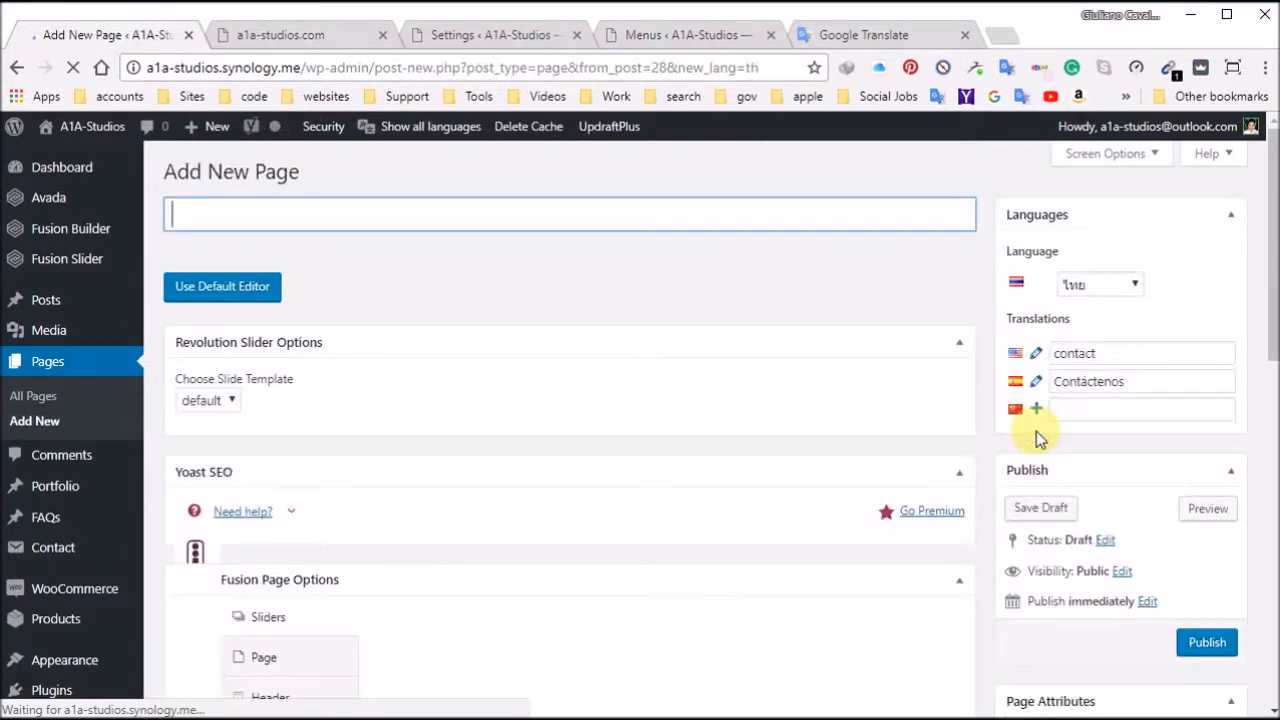
{"action": "left_click", "coordinate": [876, 34]}
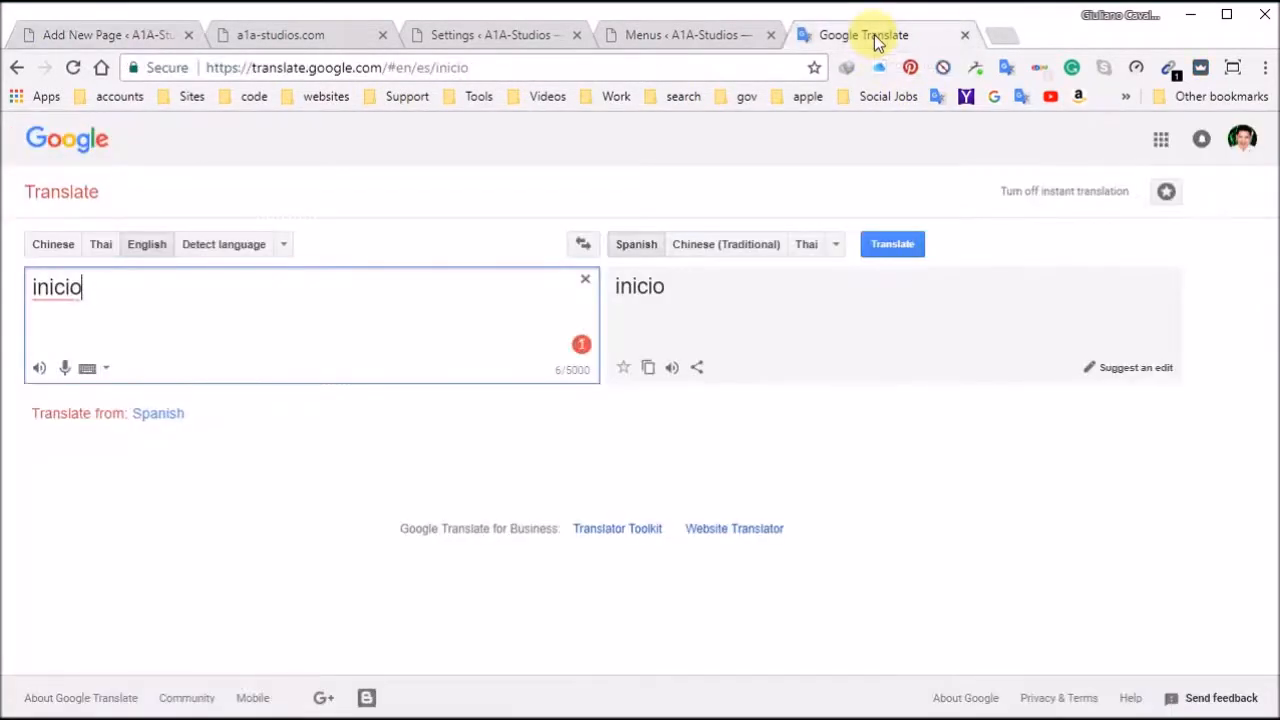
{"action": "key", "text": "BackSpace"}
{"action": "key", "text": "BackSpace"}
{"action": "key", "text": "BackSpace"}
{"action": "key", "text": "BackSpace"}
{"action": "key", "text": "BackSpace"}
{"action": "key", "text": "BackSpace"}
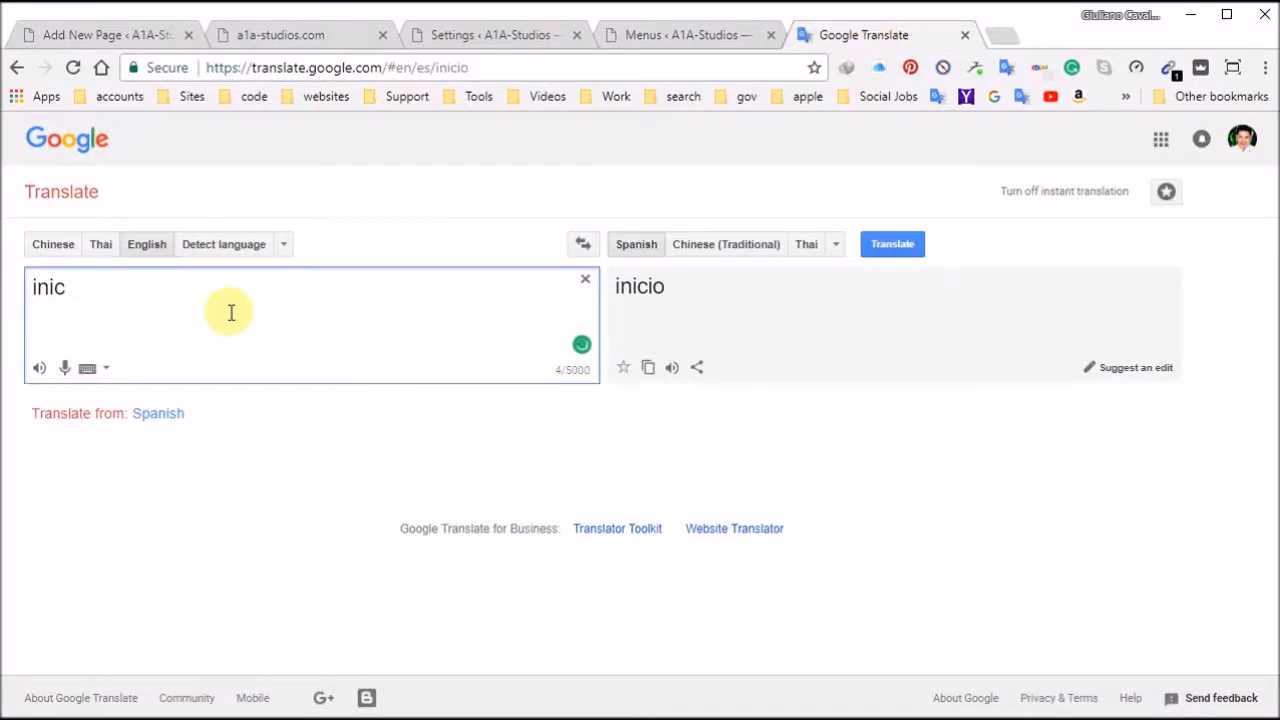
{"action": "type", "text": "contact u"}
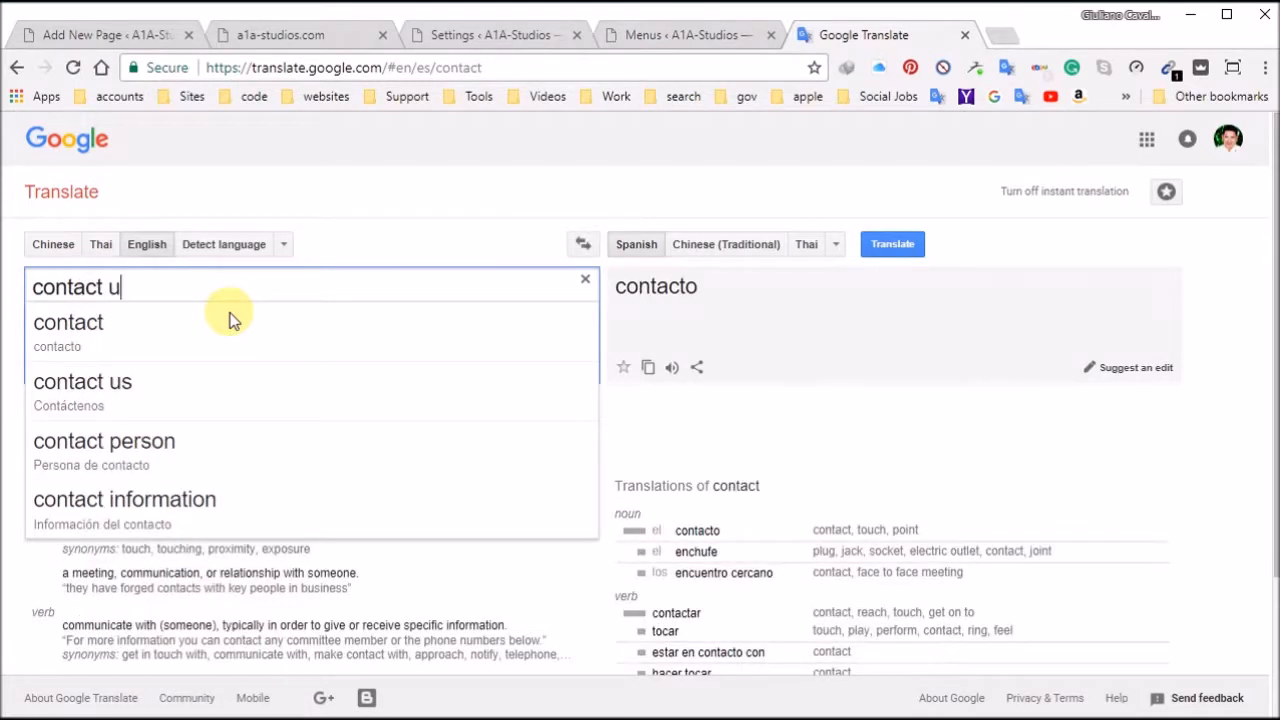
{"action": "type", "text": "u"}
{"action": "key", "text": "BackSpace"}
{"action": "type", "text": "s"}
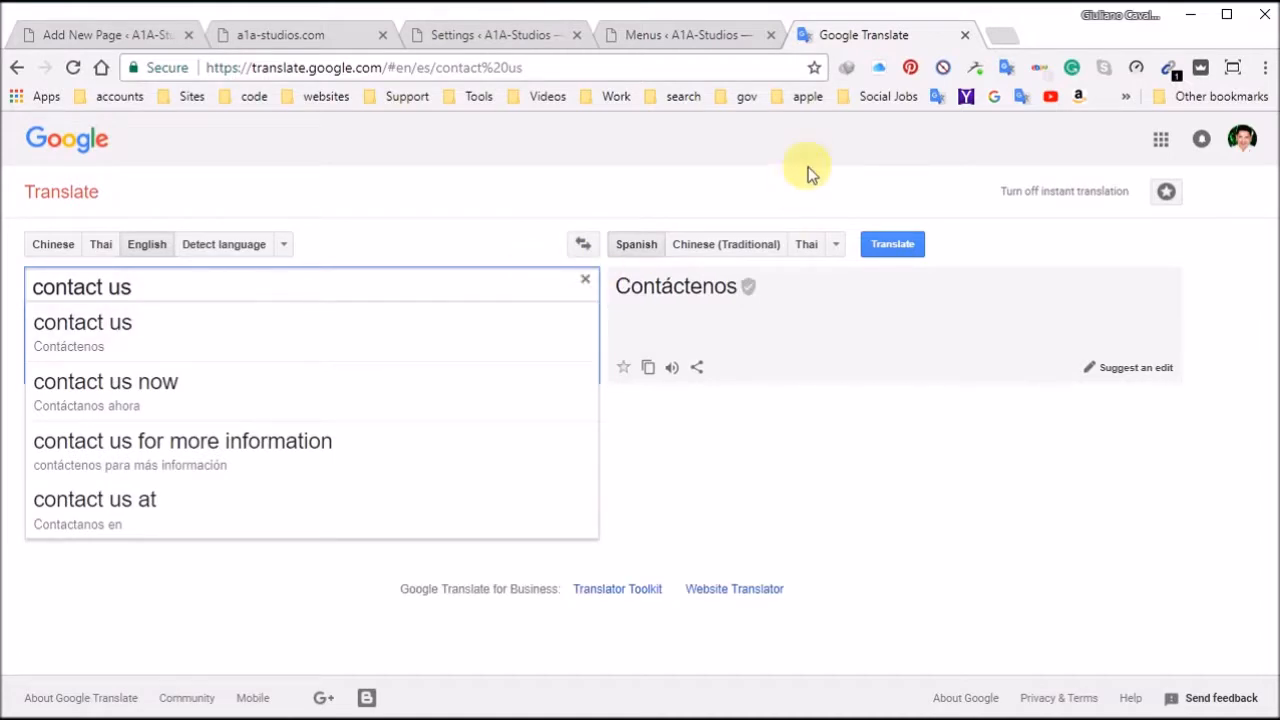
{"action": "left_click", "coordinate": [808, 245]}
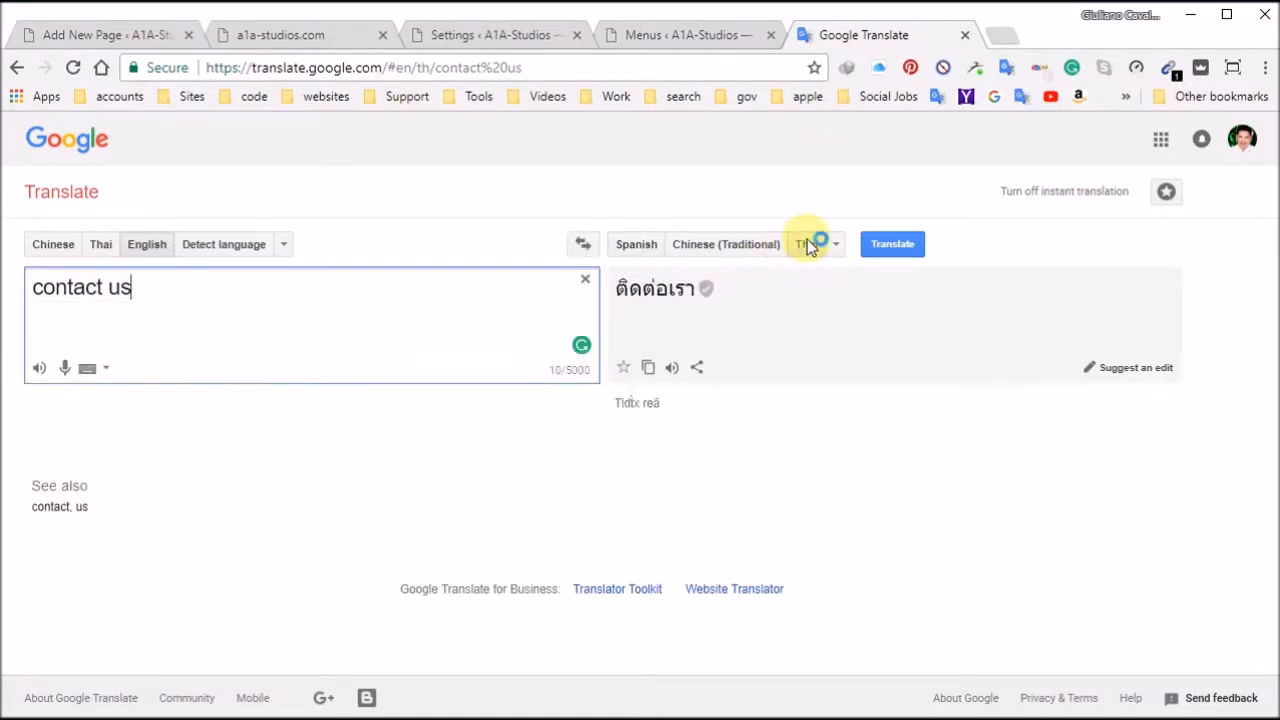
Step: Copy the Thai translation ติดต่อเรา and paste it as the title of the new Thai page in WordPress
{"action": "triple_click", "coordinate": [676, 298]}
{"action": "right_click", "coordinate": [672, 296]}
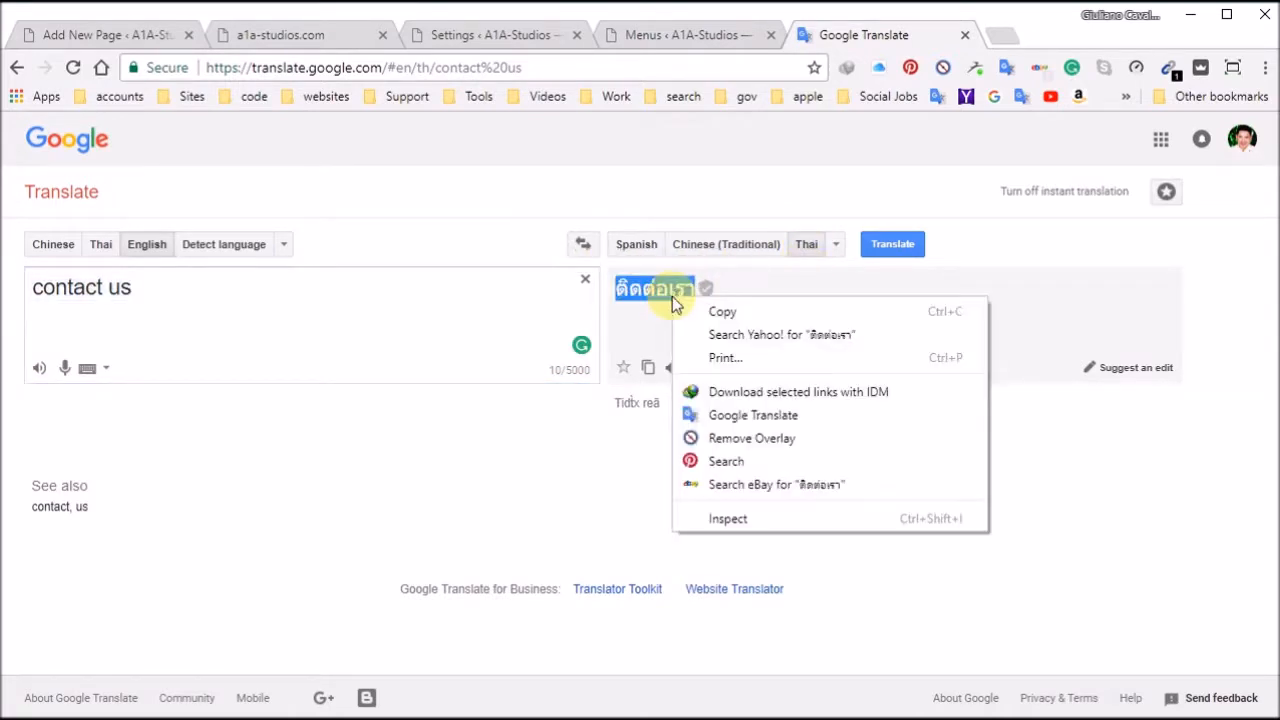
{"action": "left_click", "coordinate": [753, 318]}
{"action": "left_click", "coordinate": [708, 43]}
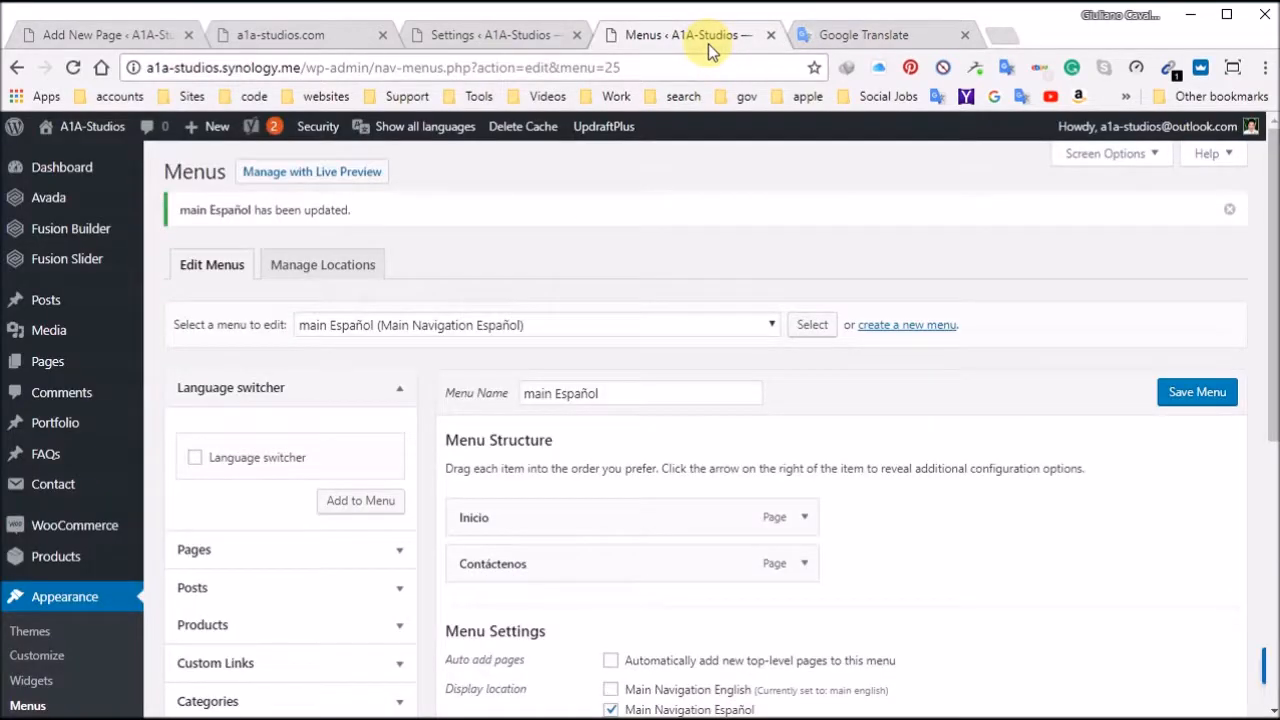
{"action": "left_click", "coordinate": [502, 32]}
{"action": "left_click", "coordinate": [334, 30]}
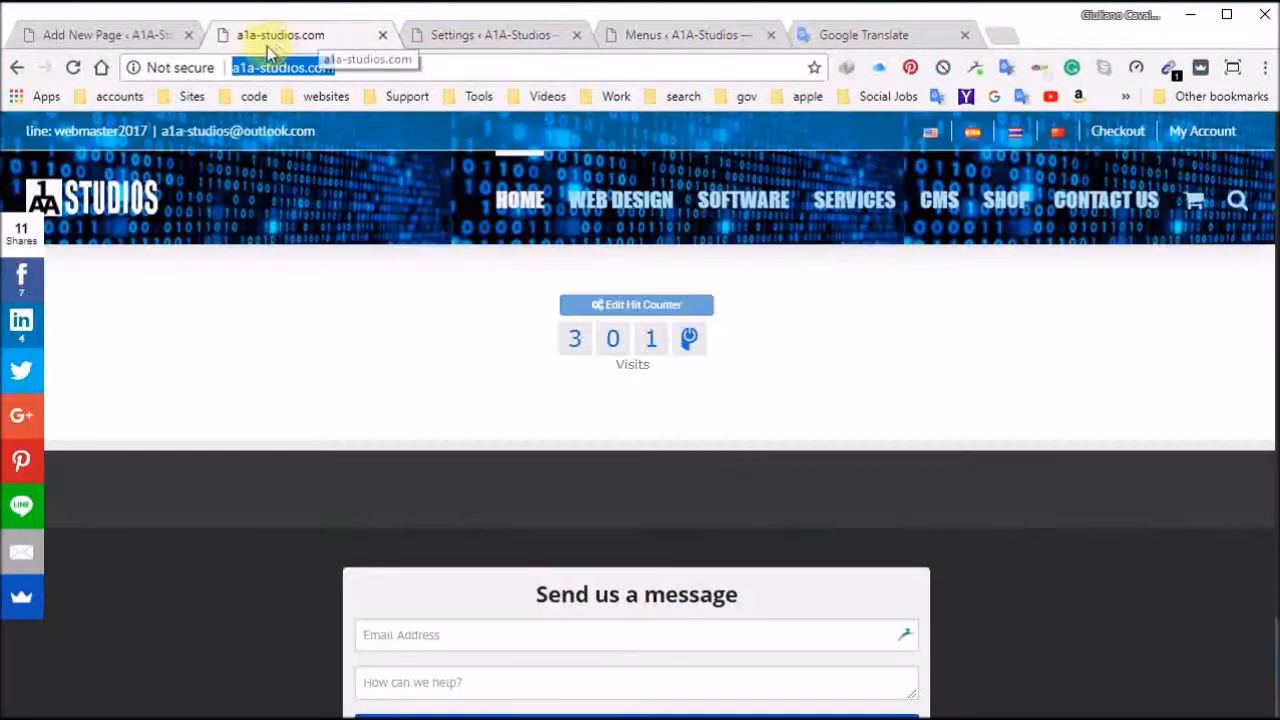
{"action": "left_click", "coordinate": [120, 34]}
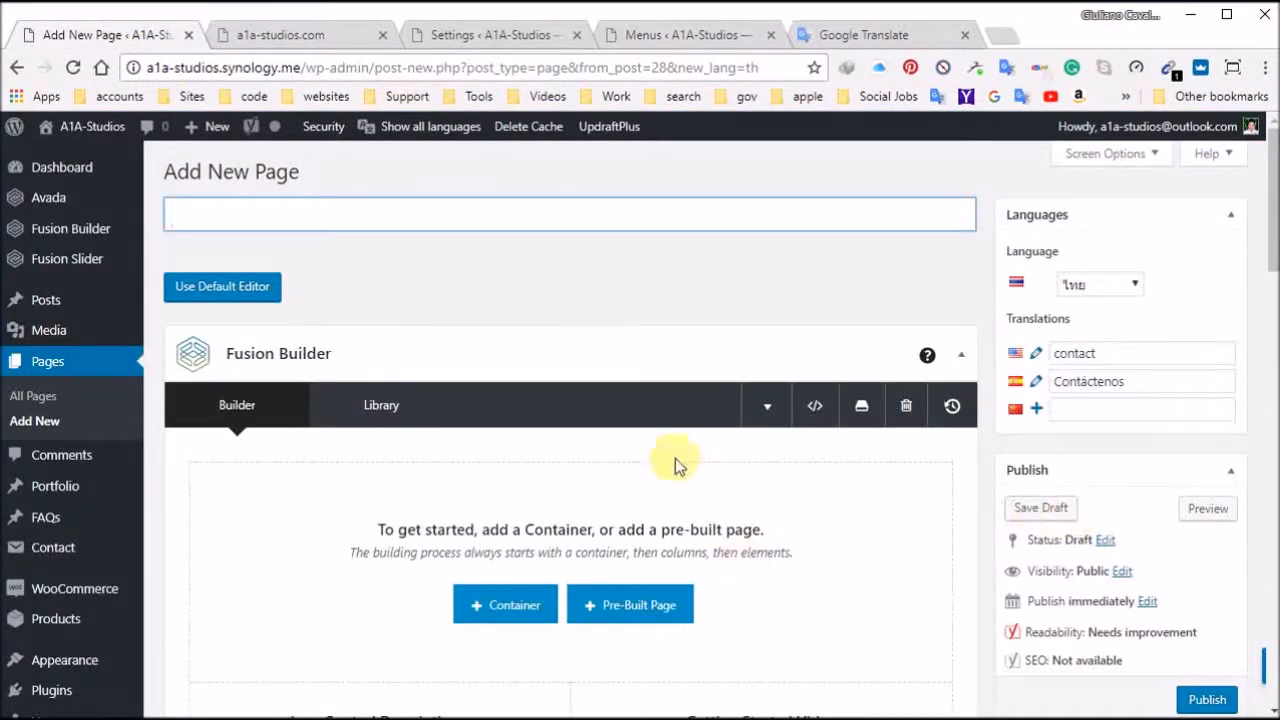
{"action": "right_click", "coordinate": [251, 208]}
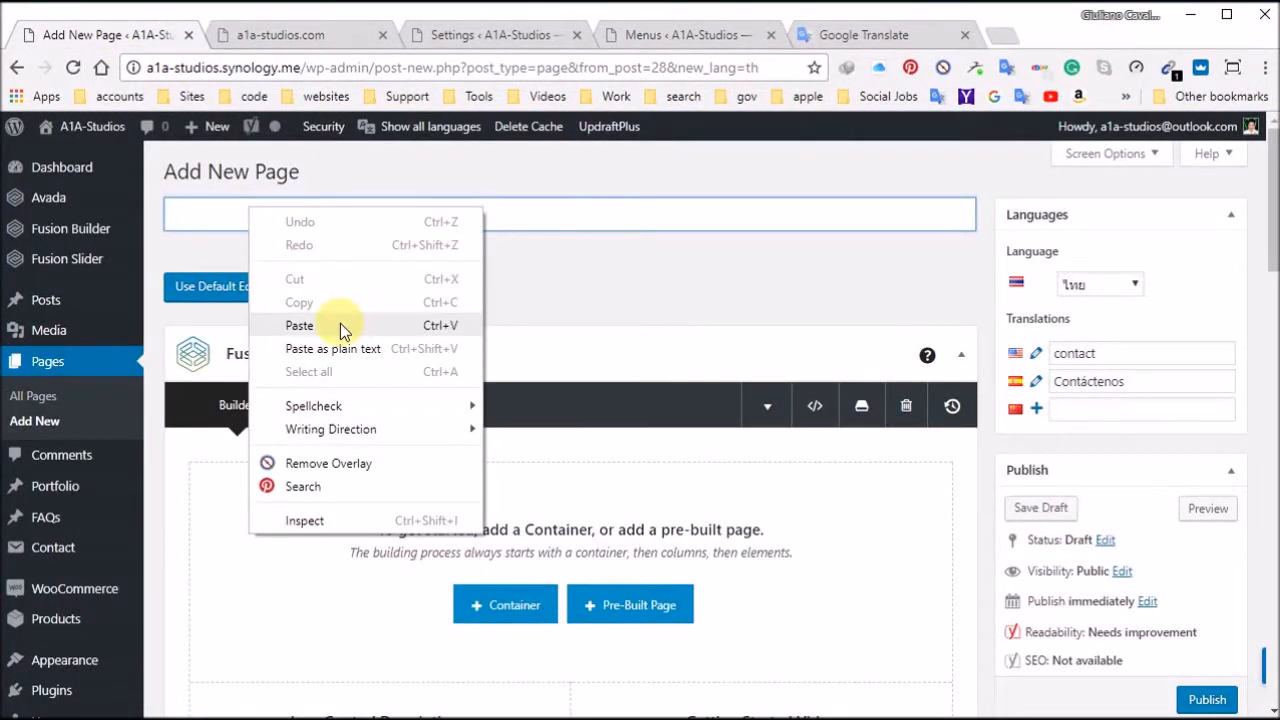
{"action": "left_click", "coordinate": [338, 326]}
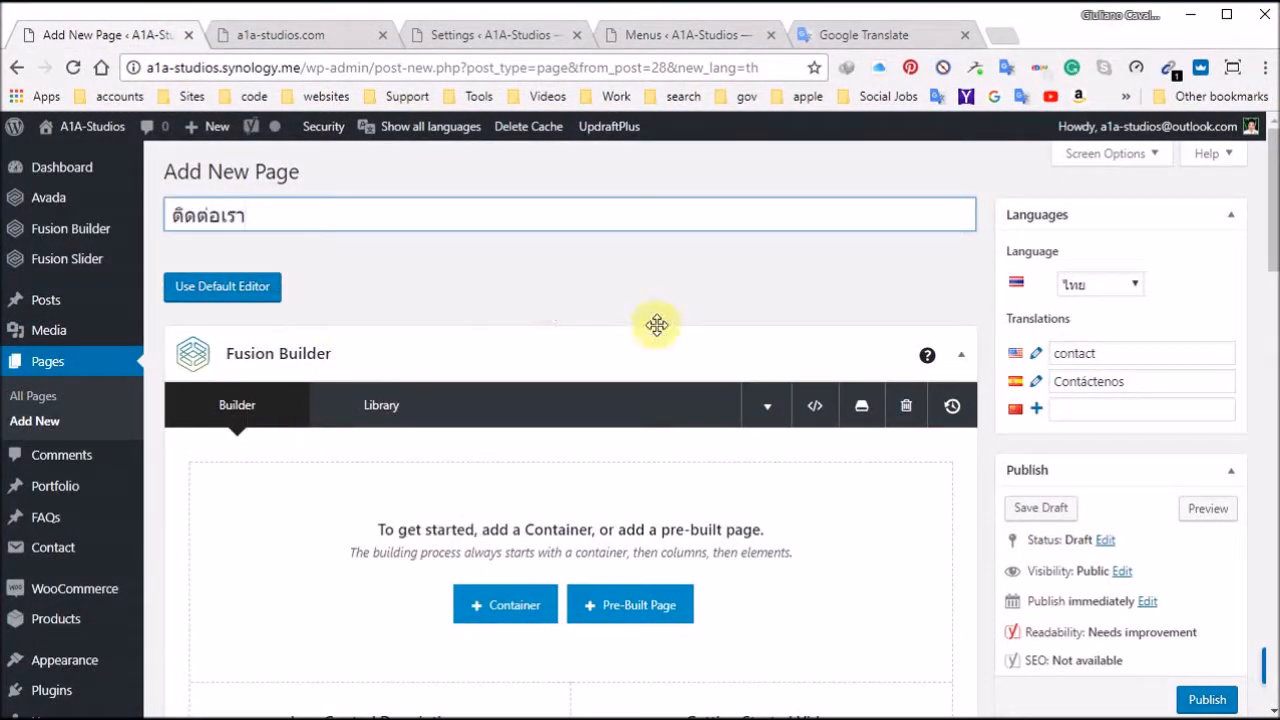
Step: Switch the new Thai page to the default editor, enter "contact us" as its content and publish it
{"action": "left_click", "coordinate": [257, 288]}
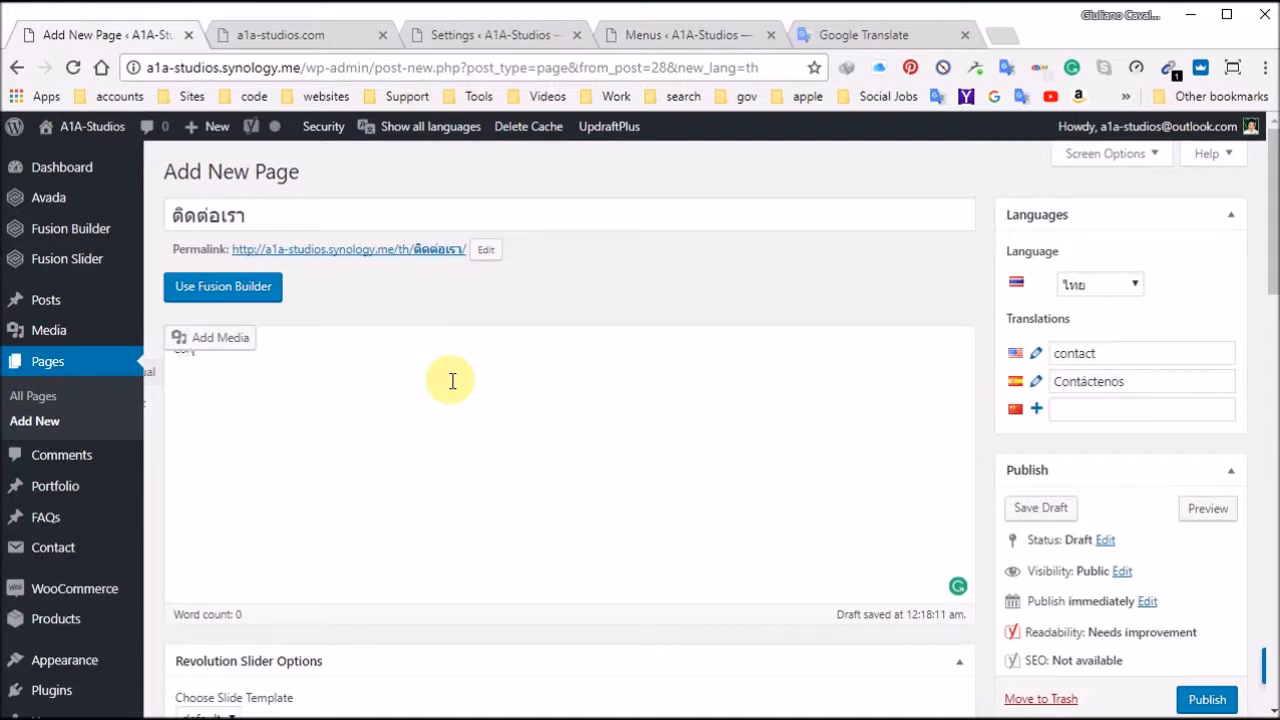
{"action": "type", "text": "t us"}
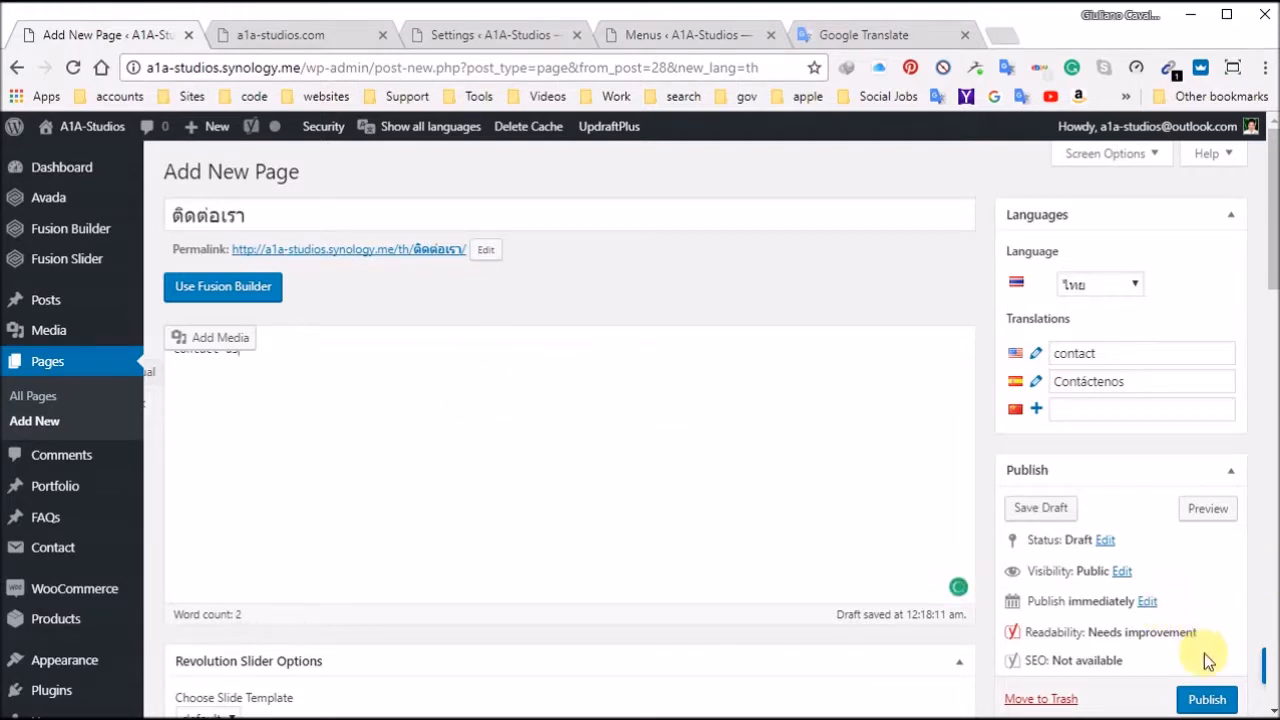
{"action": "left_click", "coordinate": [1209, 701]}
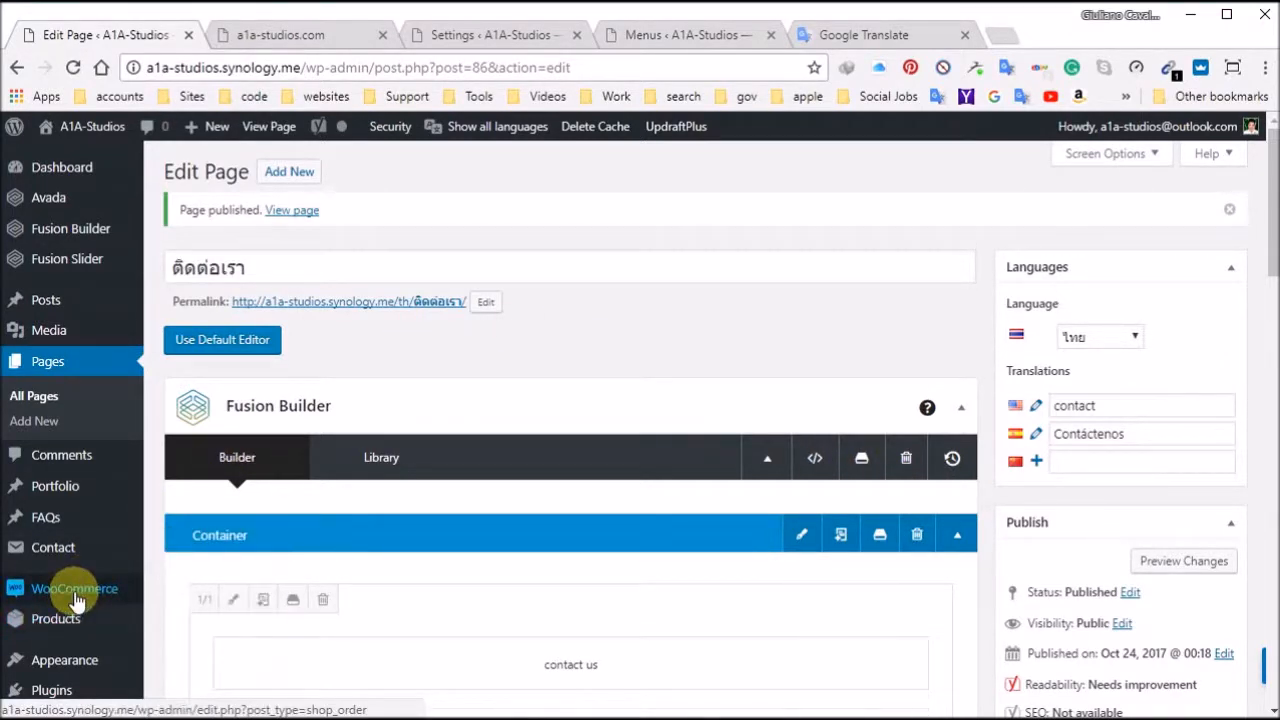
Step: Leave the page editor for the site's menu settings and load the "main thai" menu for editing
{"action": "mouse_move", "coordinate": [92, 667]}
{"action": "left_click", "coordinate": [173, 666]}
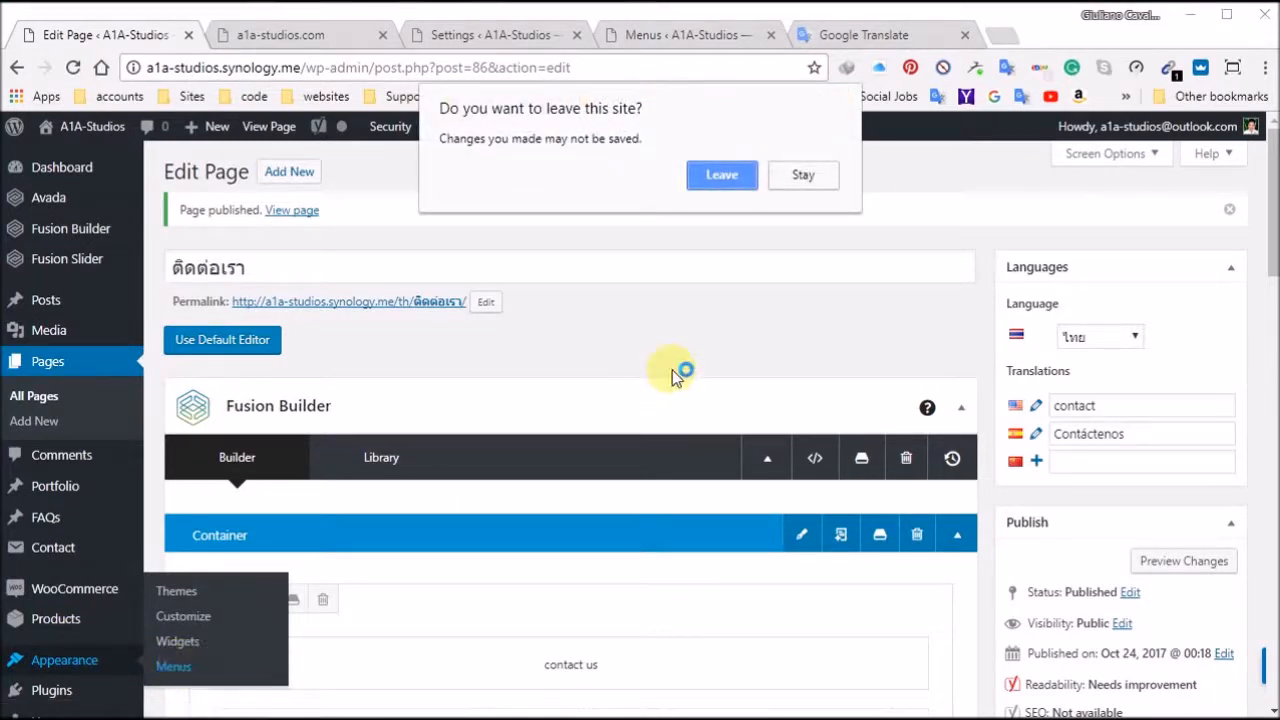
{"action": "left_click", "coordinate": [721, 175]}
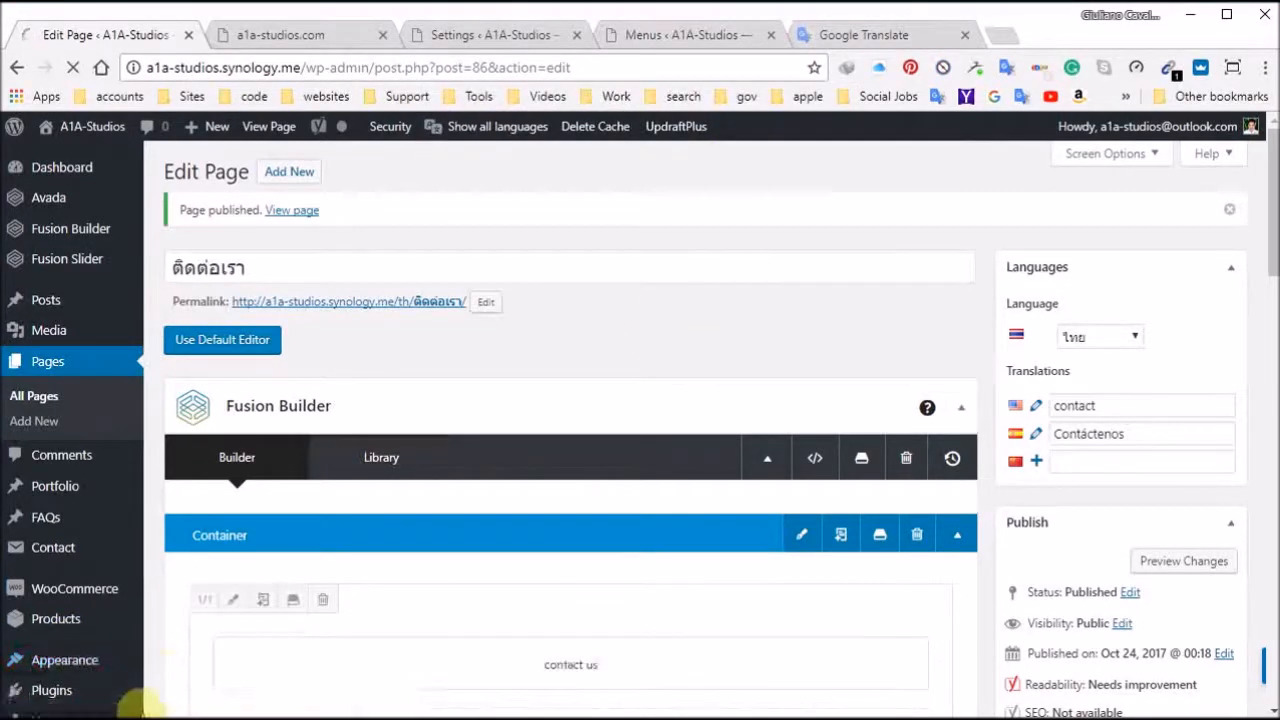
{"action": "mouse_move", "coordinate": [140, 706]}
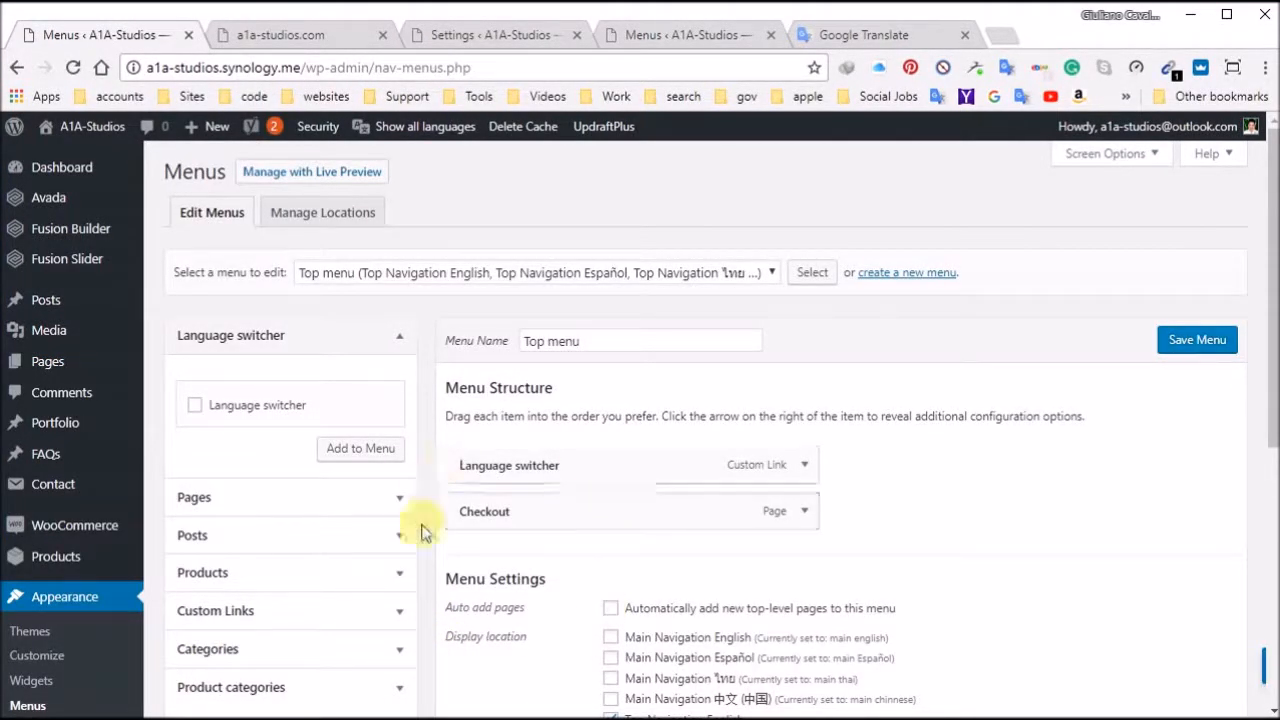
{"action": "left_click", "coordinate": [260, 503]}
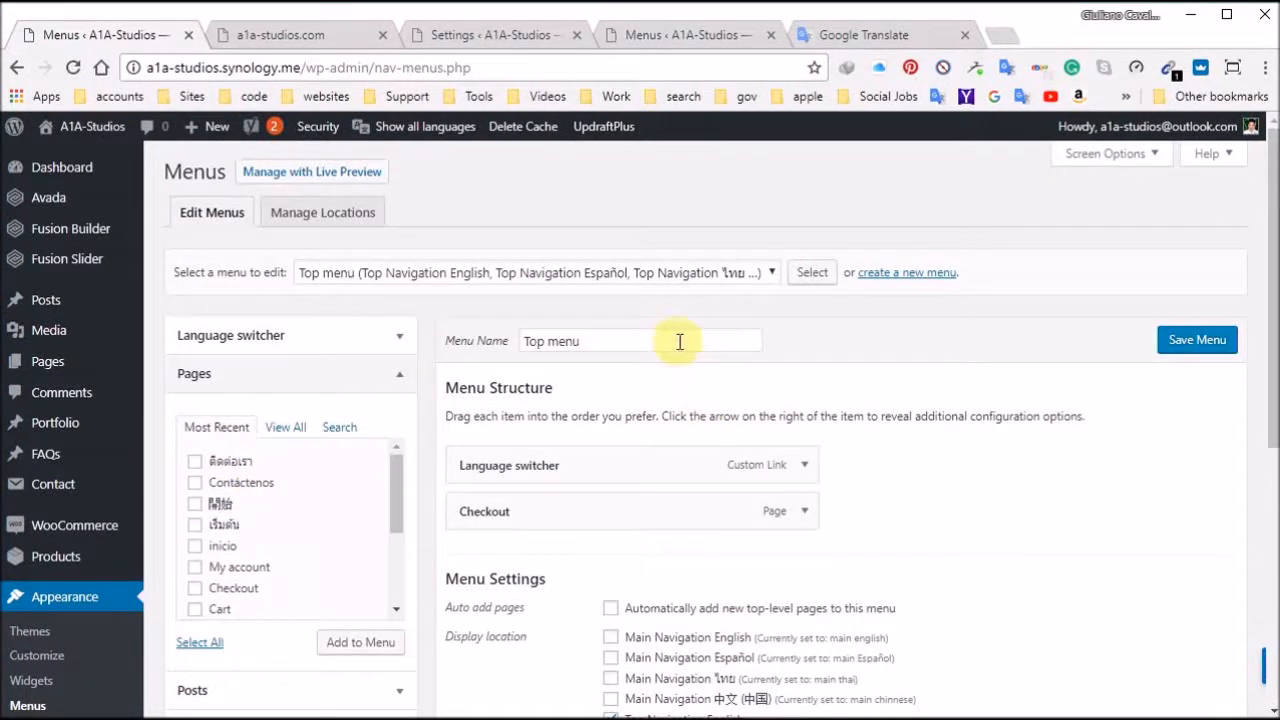
{"action": "left_click", "coordinate": [772, 274]}
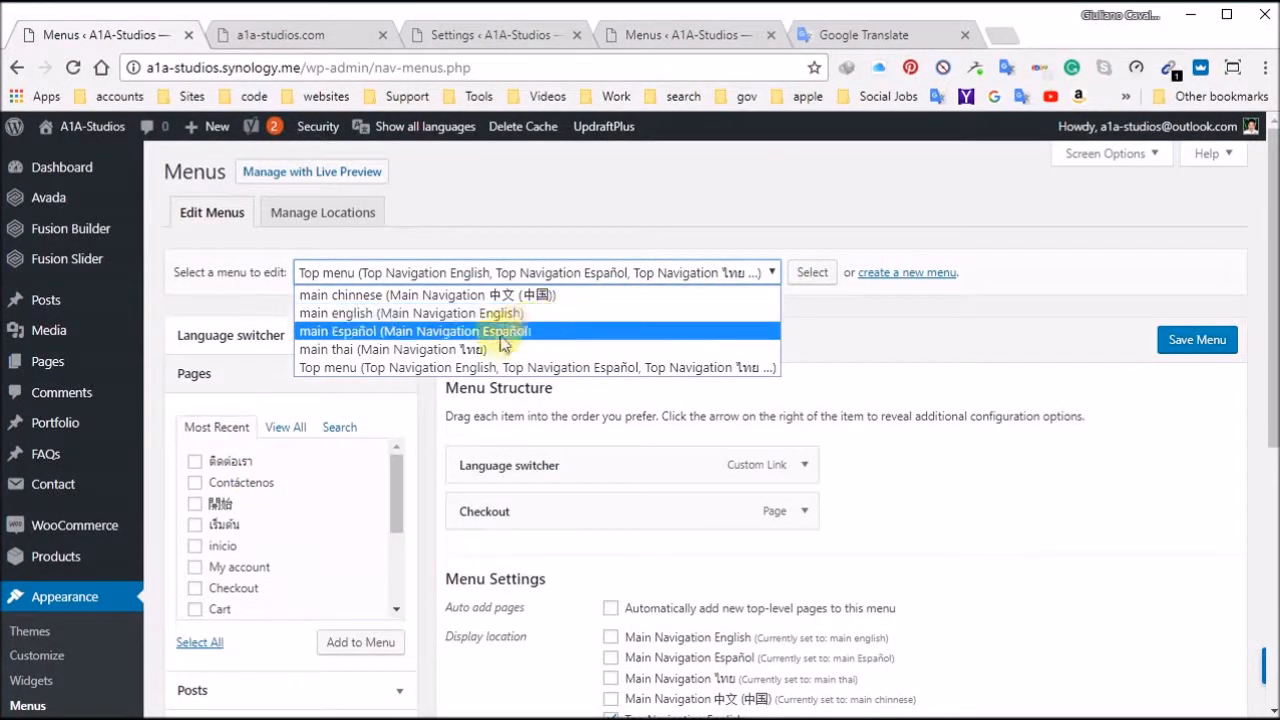
{"action": "left_click", "coordinate": [442, 349]}
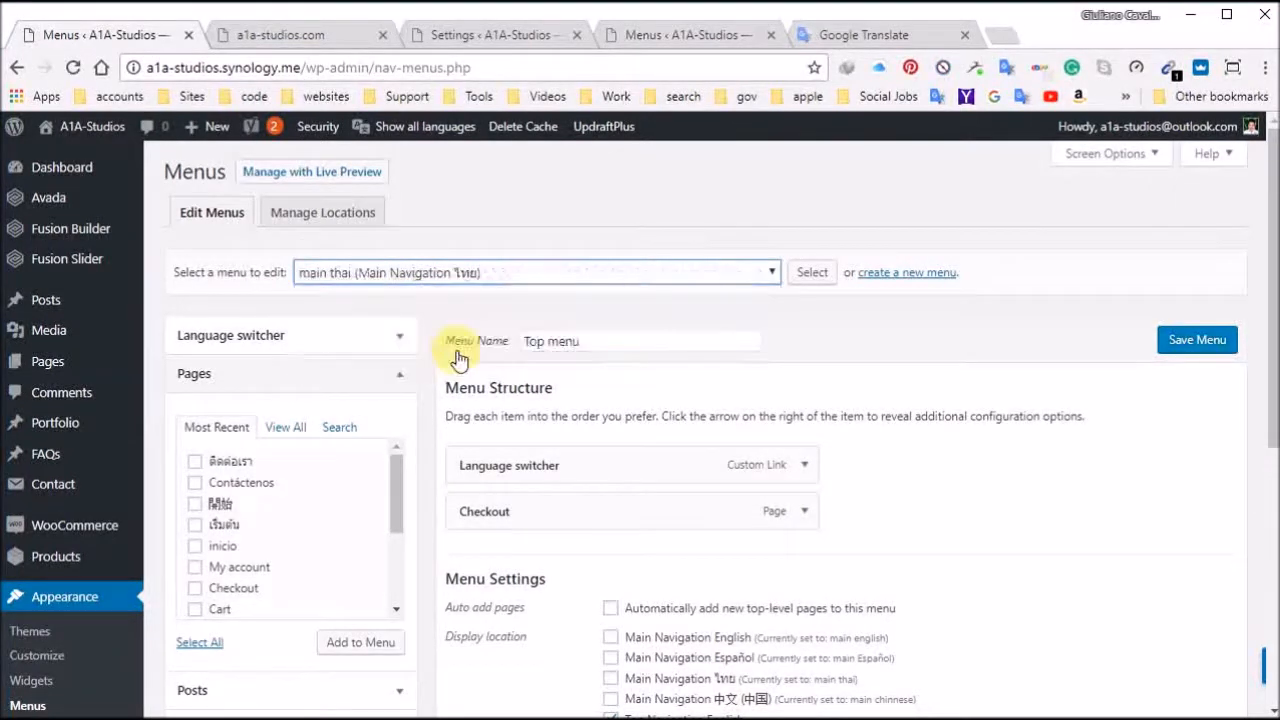
{"action": "left_click", "coordinate": [818, 279]}
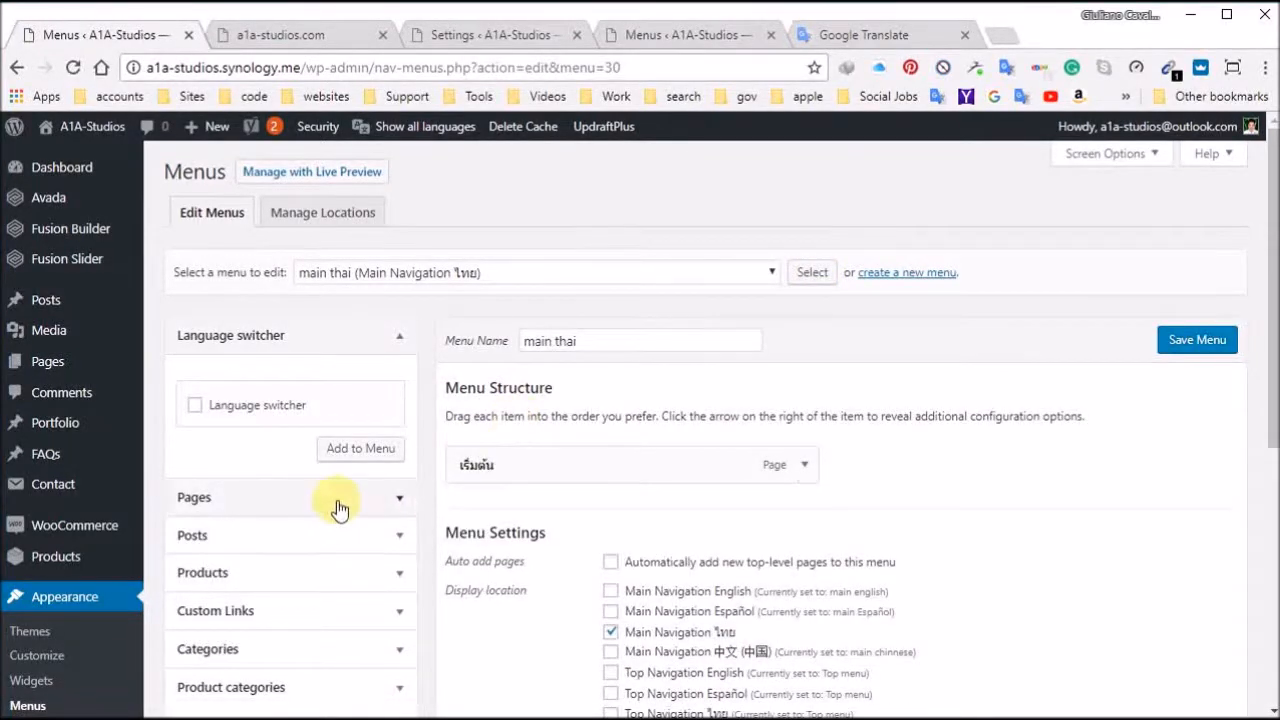
Step: Add the ติดต่อเรา page to the main thai menu beneath เริ่มต้น and save the menu
{"action": "left_click", "coordinate": [370, 496]}
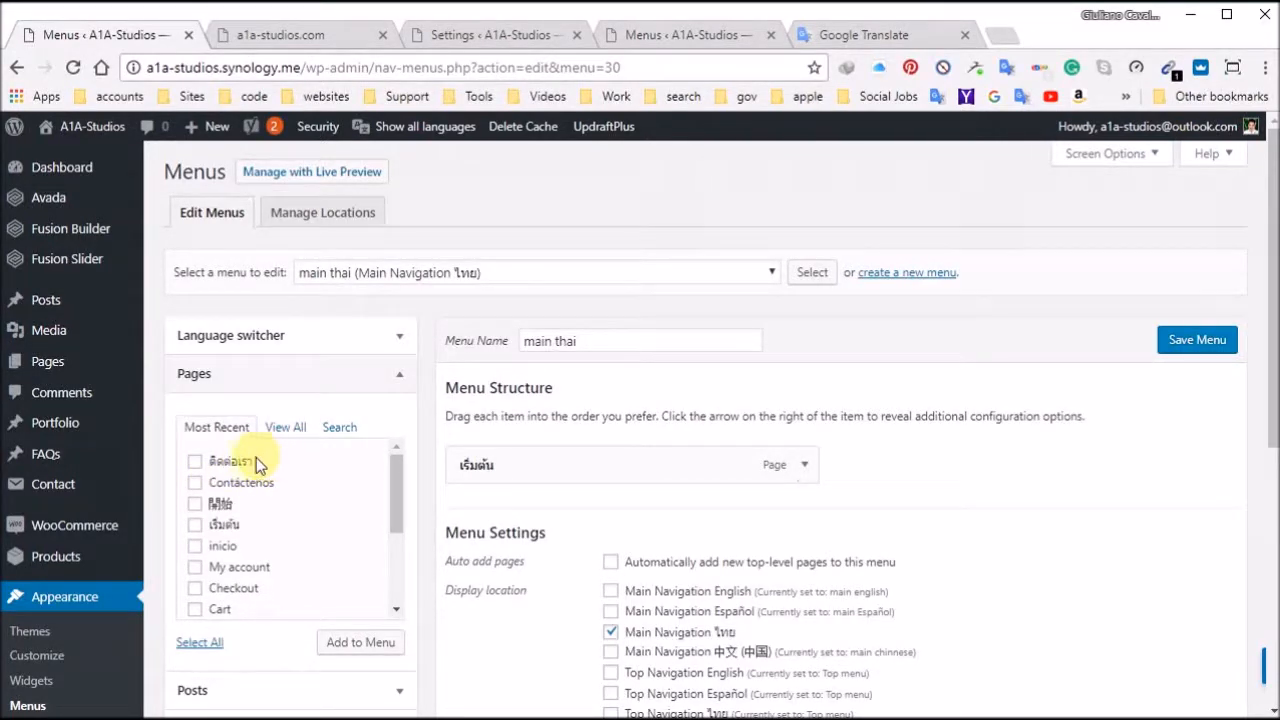
{"action": "left_click", "coordinate": [195, 464]}
{"action": "scroll", "coordinate": [343, 539], "scroll_direction": "down", "scroll_amount": 2}
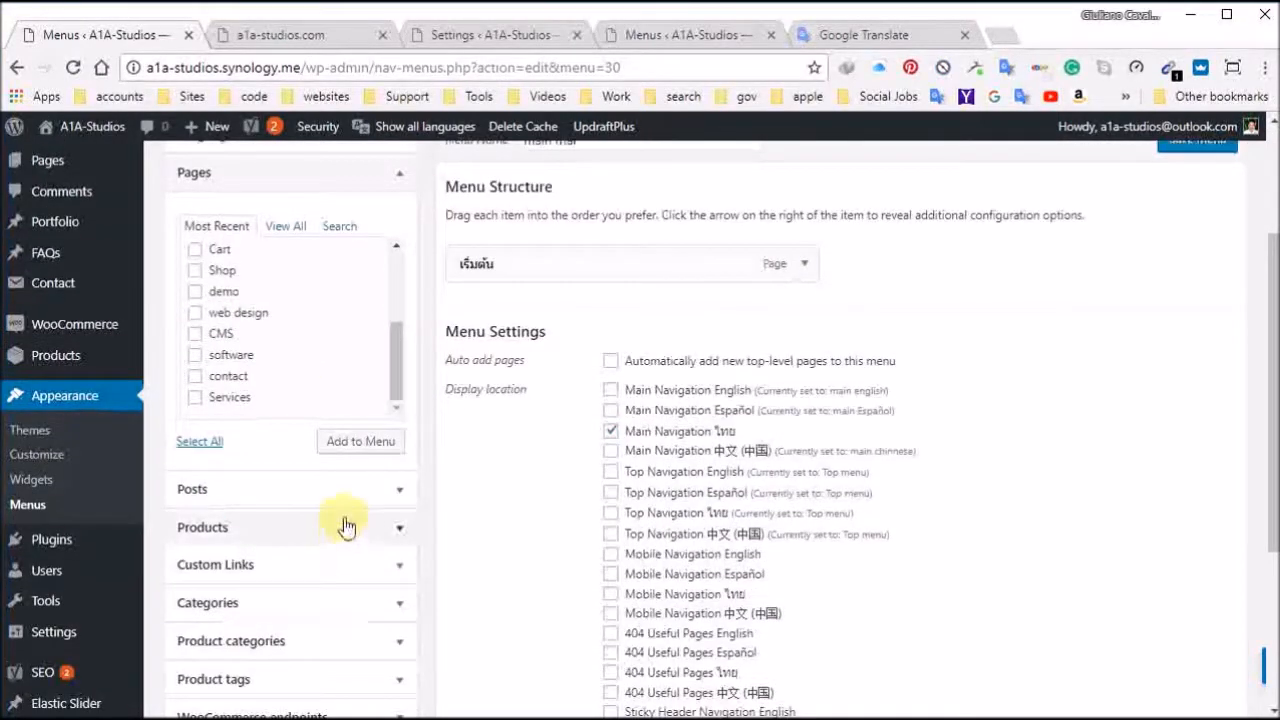
{"action": "scroll", "coordinate": [329, 394], "scroll_direction": "up", "scroll_amount": 3}
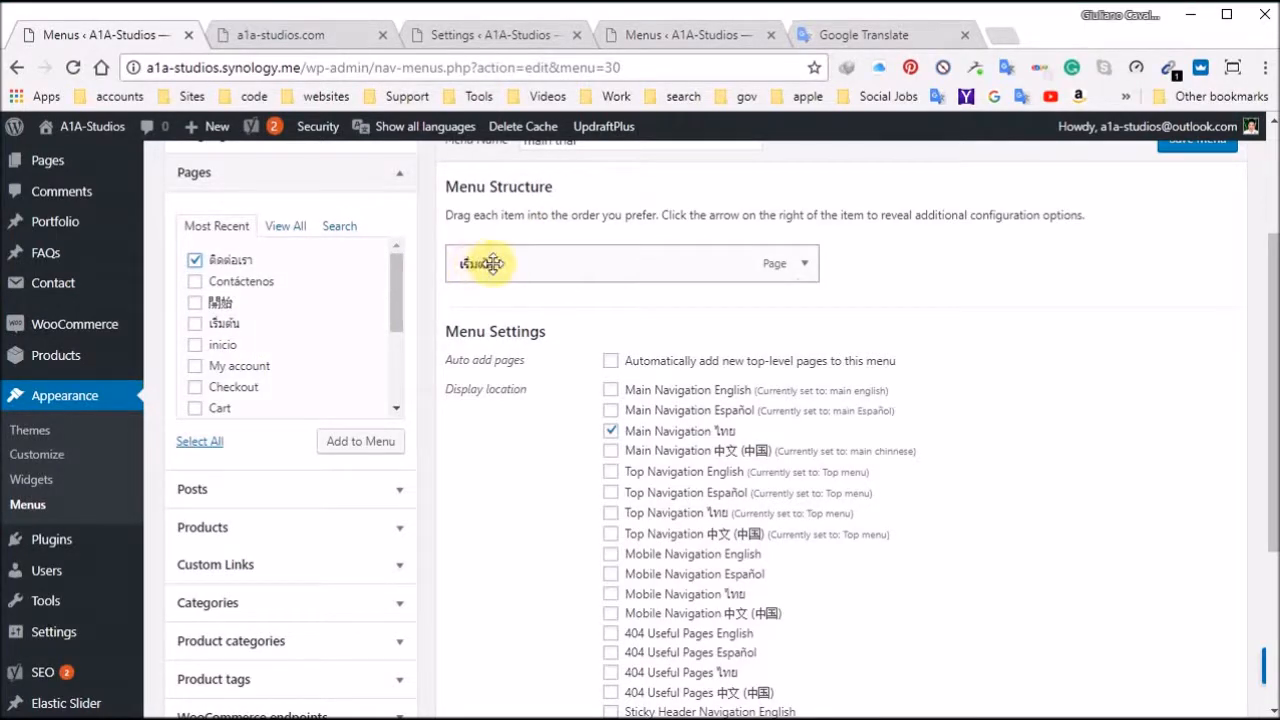
{"action": "scroll", "coordinate": [270, 350], "scroll_direction": "up", "scroll_amount": 1}
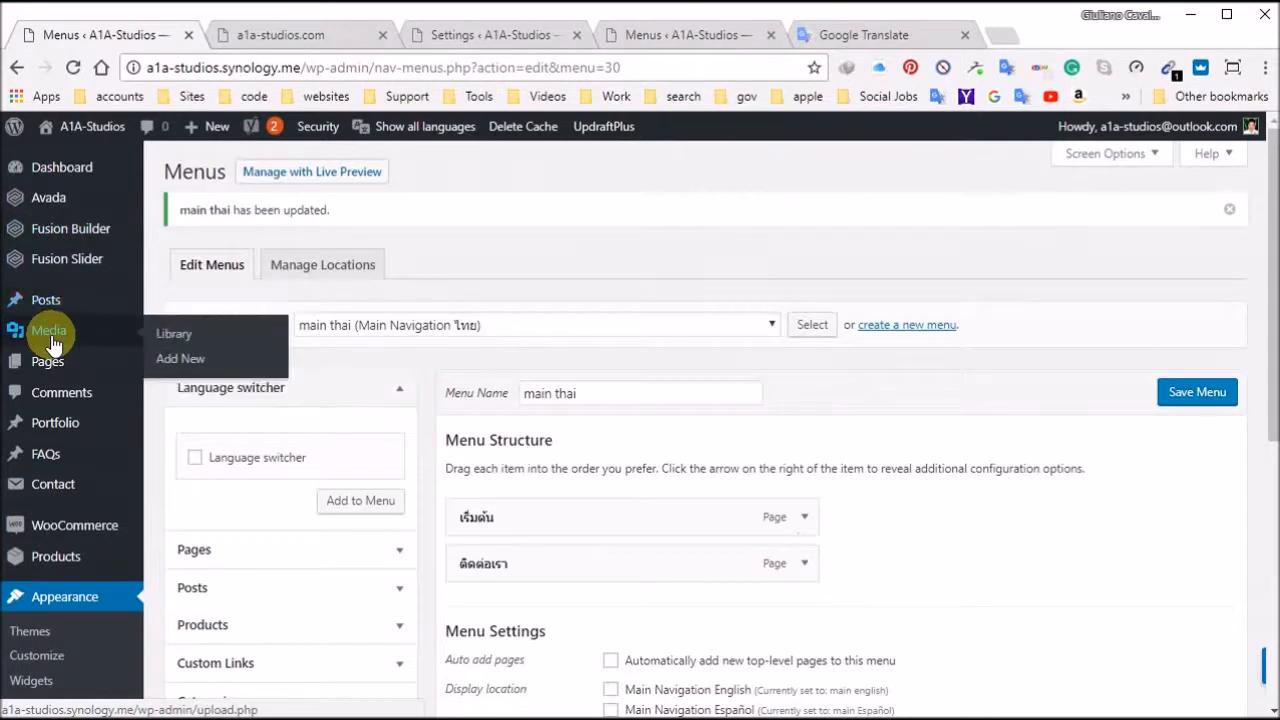
Step: Open the English contact page from the list of all pages to check its linked translations
{"action": "mouse_move", "coordinate": [55, 362]}
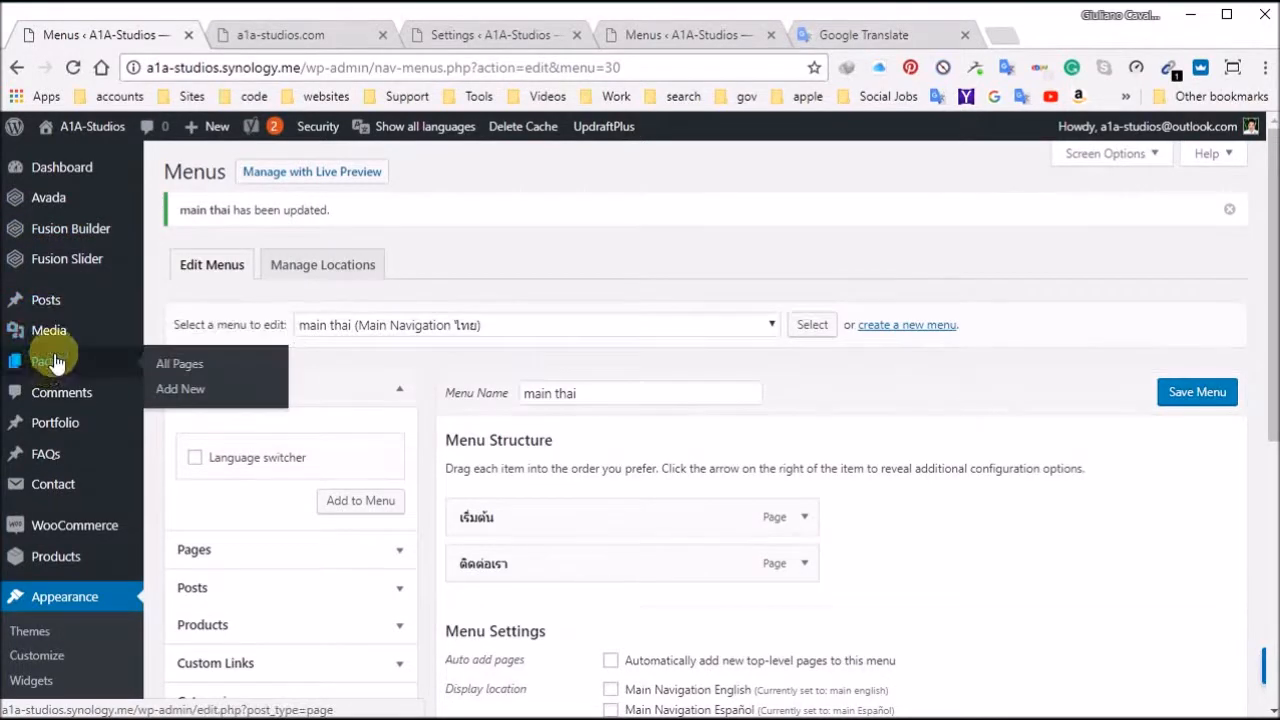
{"action": "left_click", "coordinate": [190, 365]}
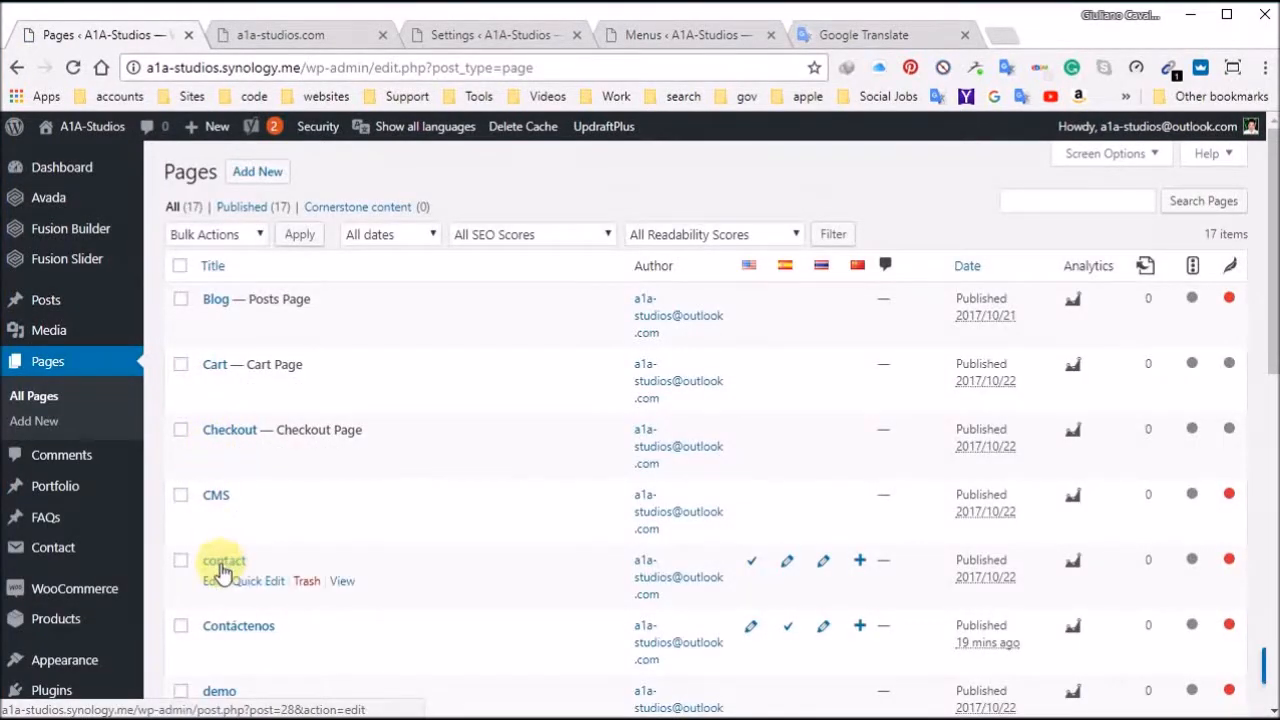
{"action": "left_click", "coordinate": [224, 566]}
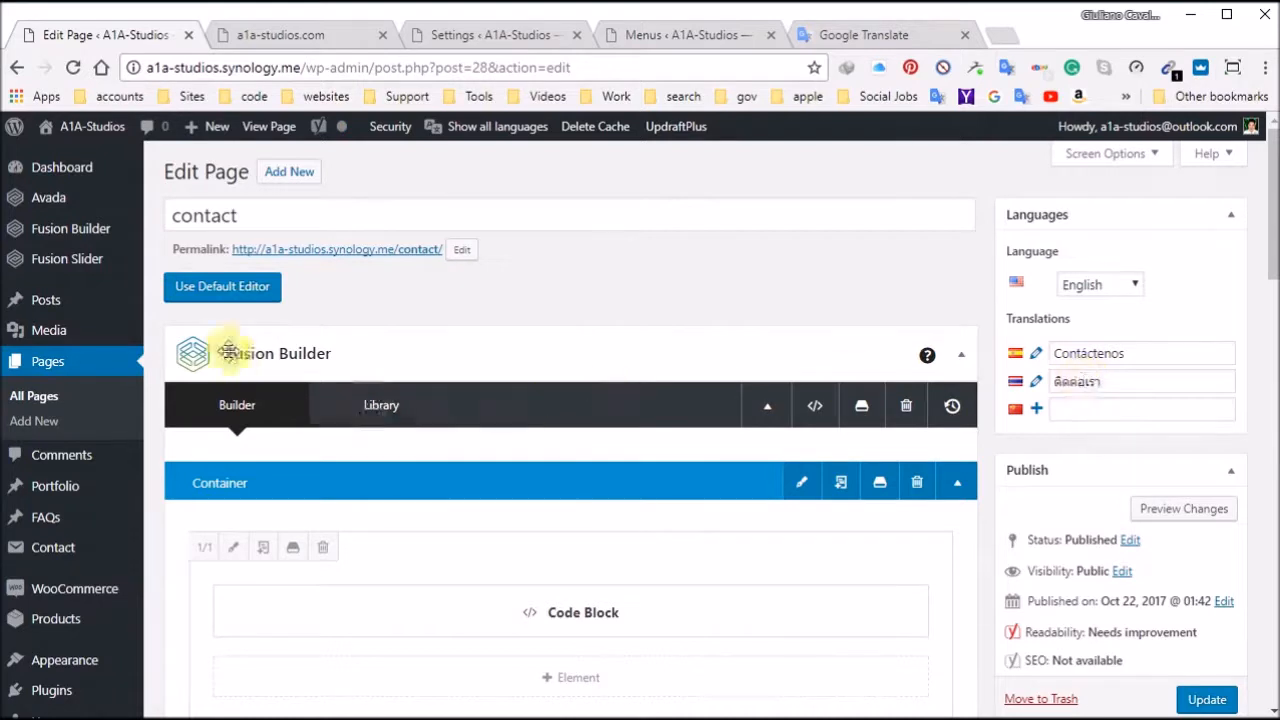
Step: Return to the list of all pages and open the Thai page ติดต่อเรา to review its content and linked translations
{"action": "left_click", "coordinate": [33, 405]}
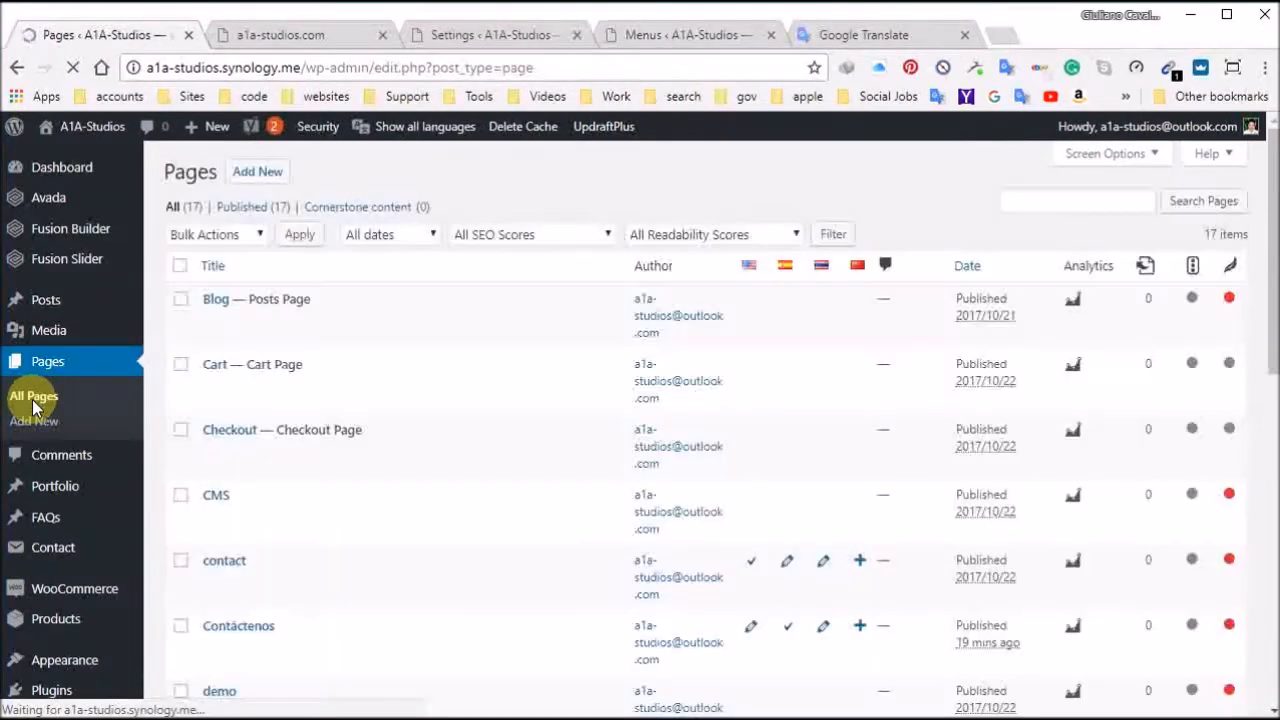
{"action": "scroll", "coordinate": [255, 483], "scroll_direction": "down", "scroll_amount": 8}
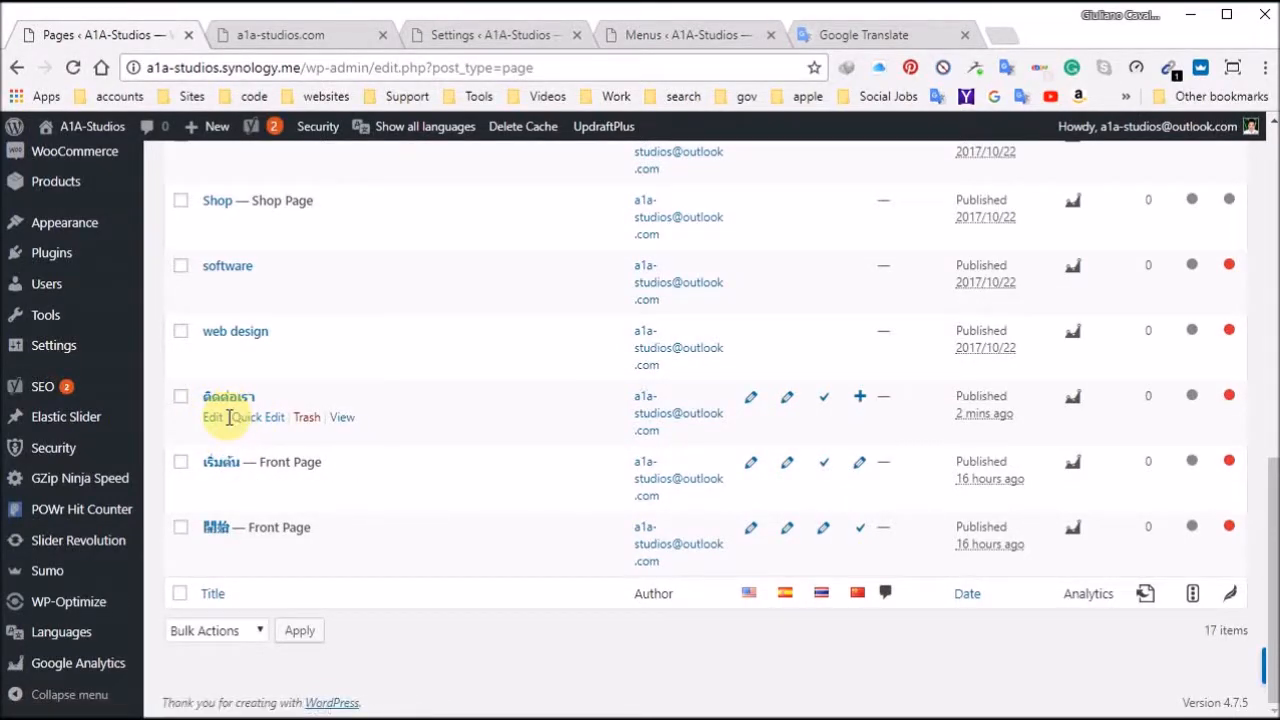
{"action": "scroll", "coordinate": [330, 395], "scroll_direction": "up", "scroll_amount": 8}
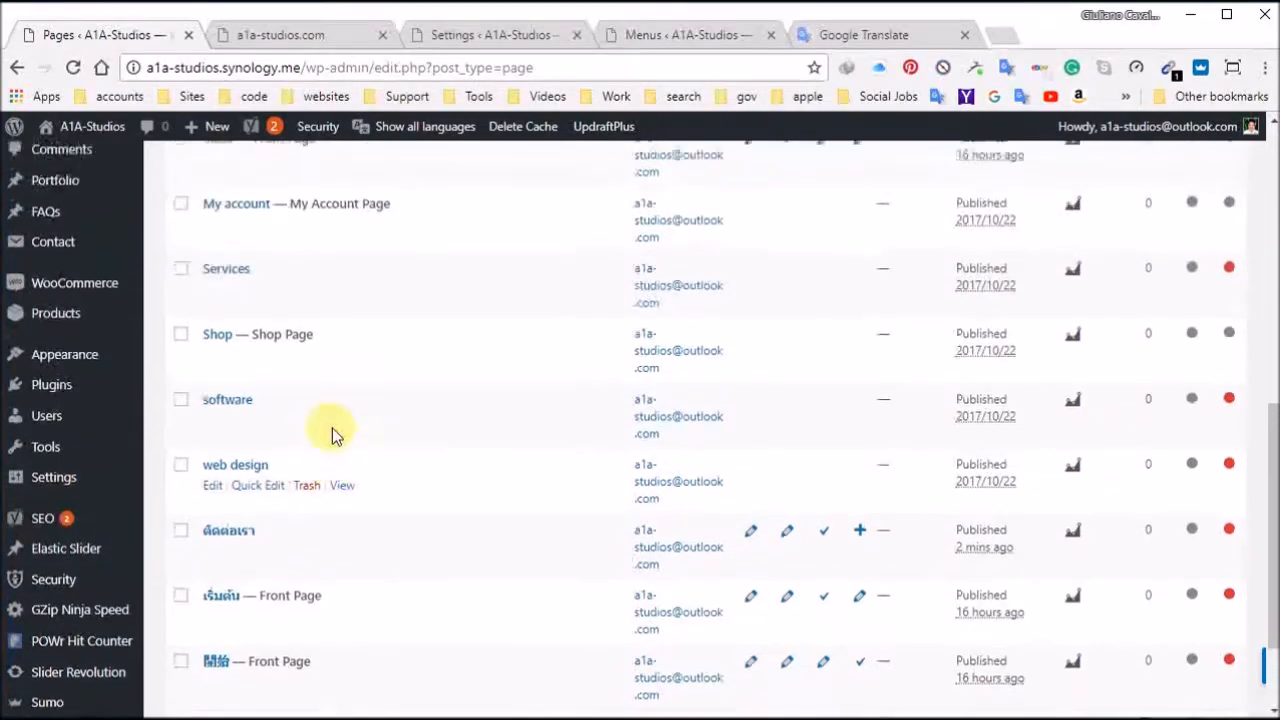
{"action": "scroll", "coordinate": [334, 436], "scroll_direction": "down", "scroll_amount": 10}
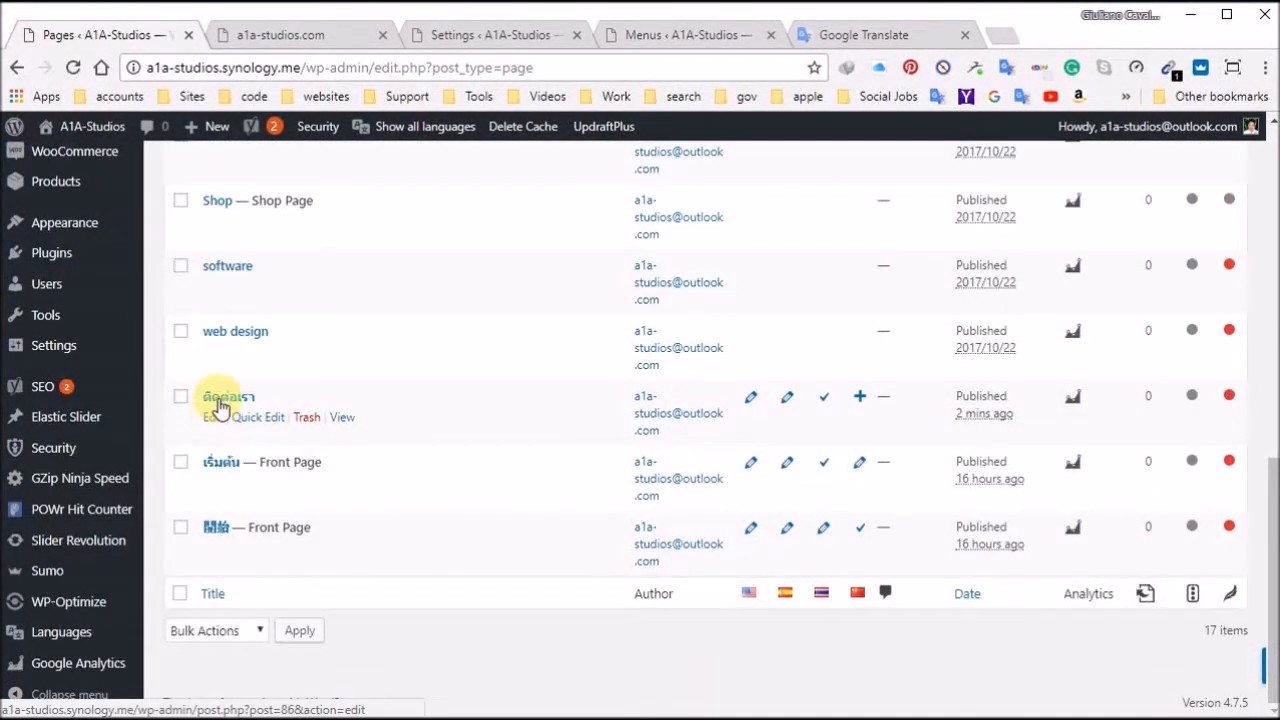
{"action": "left_click", "coordinate": [226, 400]}
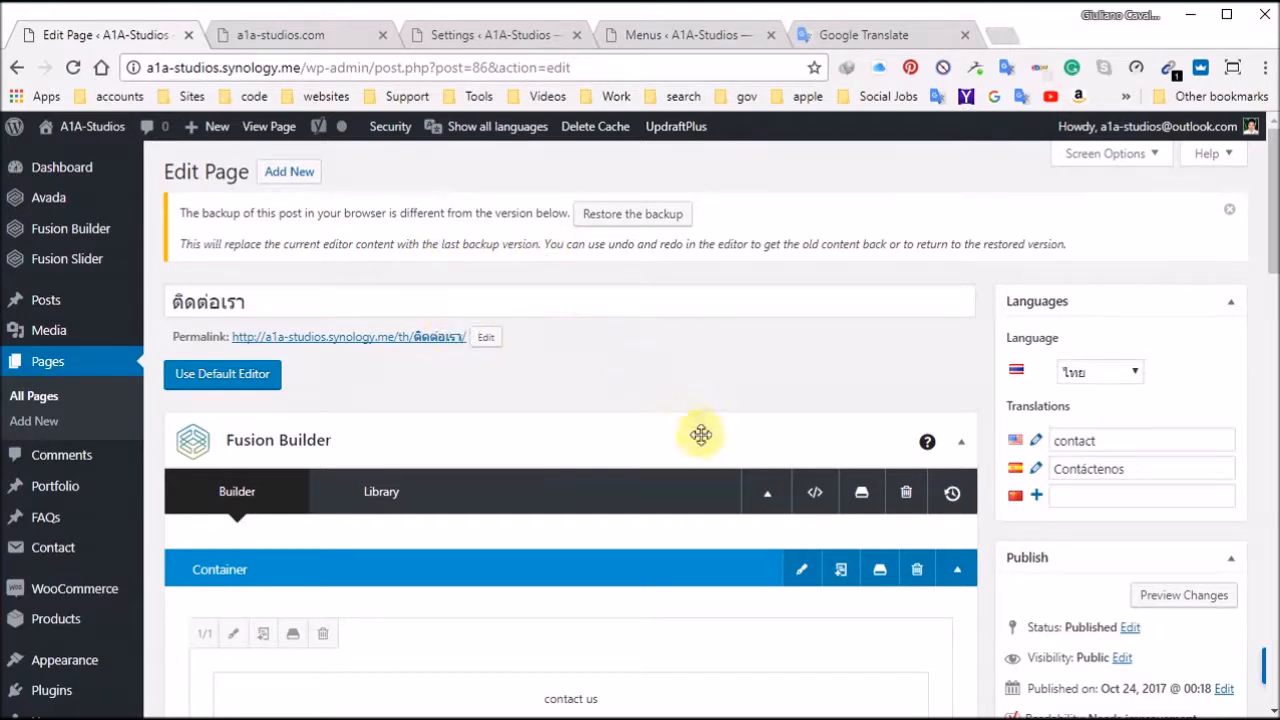
{"action": "scroll", "coordinate": [692, 422], "scroll_direction": "down", "scroll_amount": 2}
{"action": "scroll", "coordinate": [714, 437], "scroll_direction": "up", "scroll_amount": 1}
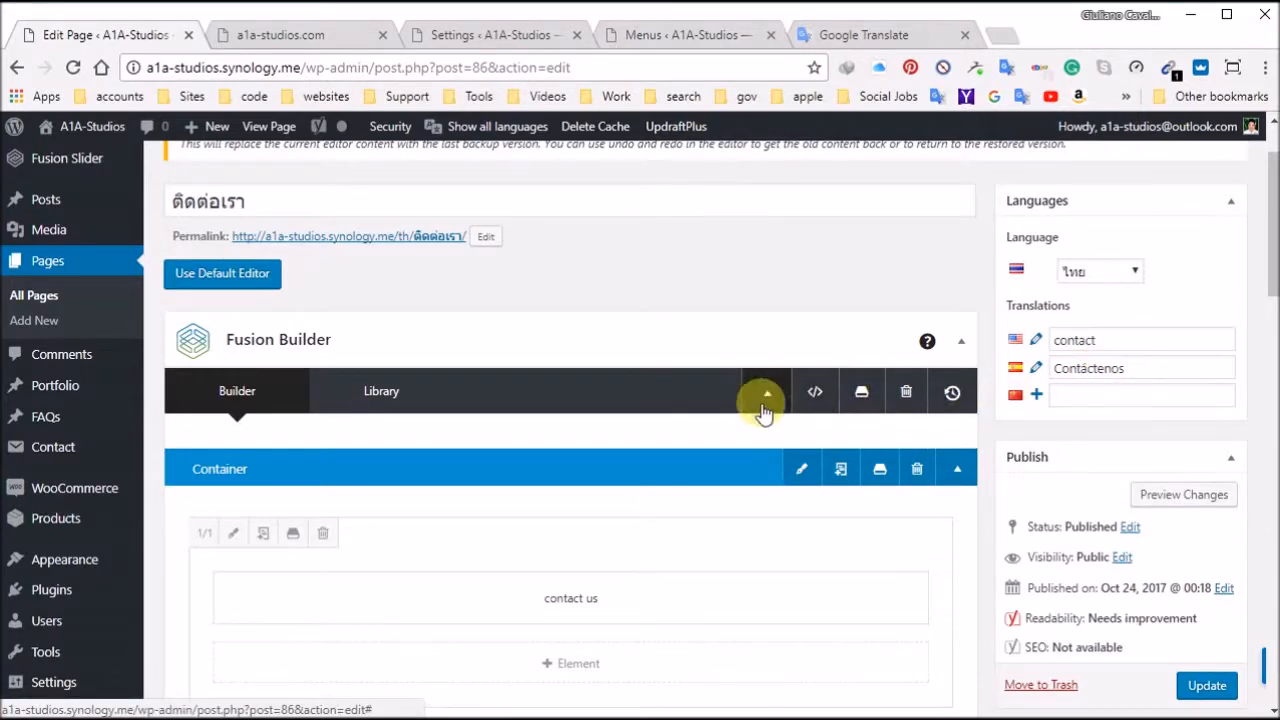
{"action": "scroll", "coordinate": [783, 430], "scroll_direction": "up", "scroll_amount": 1}
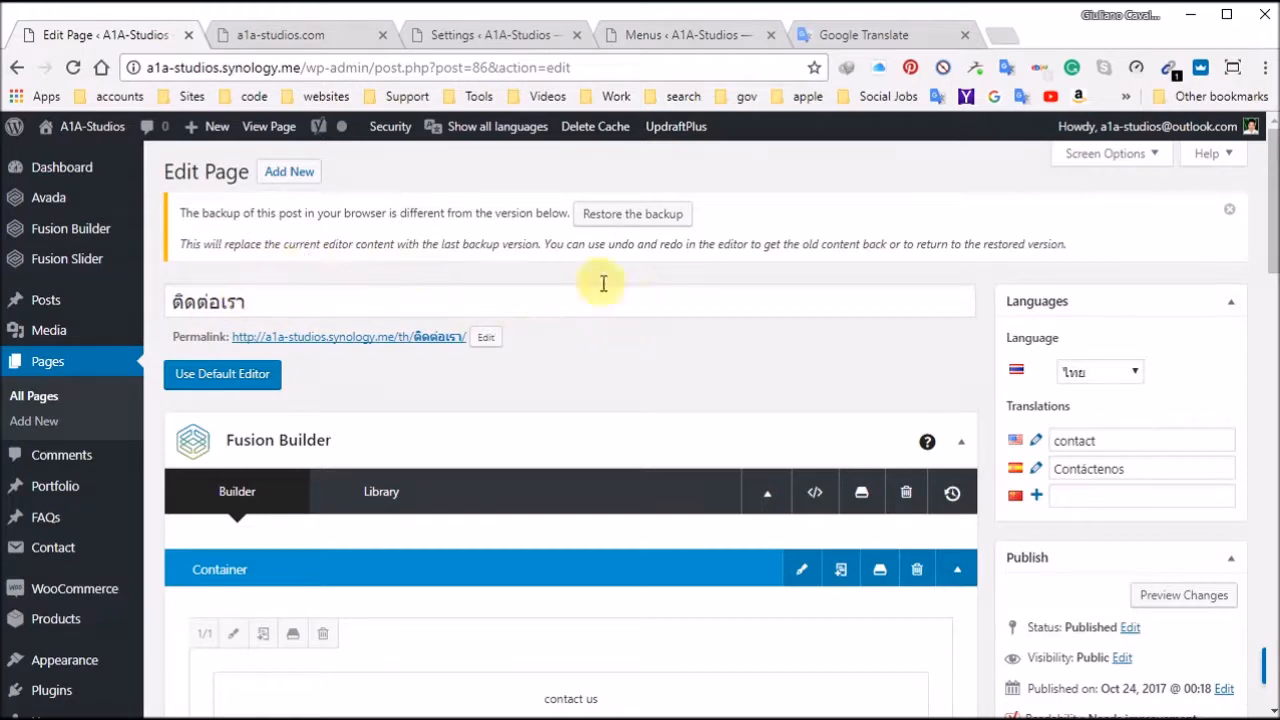
Step: Visit the live site, switch it to Thai and view the ติดต่อเรา page from the navigation
{"action": "left_click", "coordinate": [68, 130]}
{"action": "left_click", "coordinate": [716, 172]}
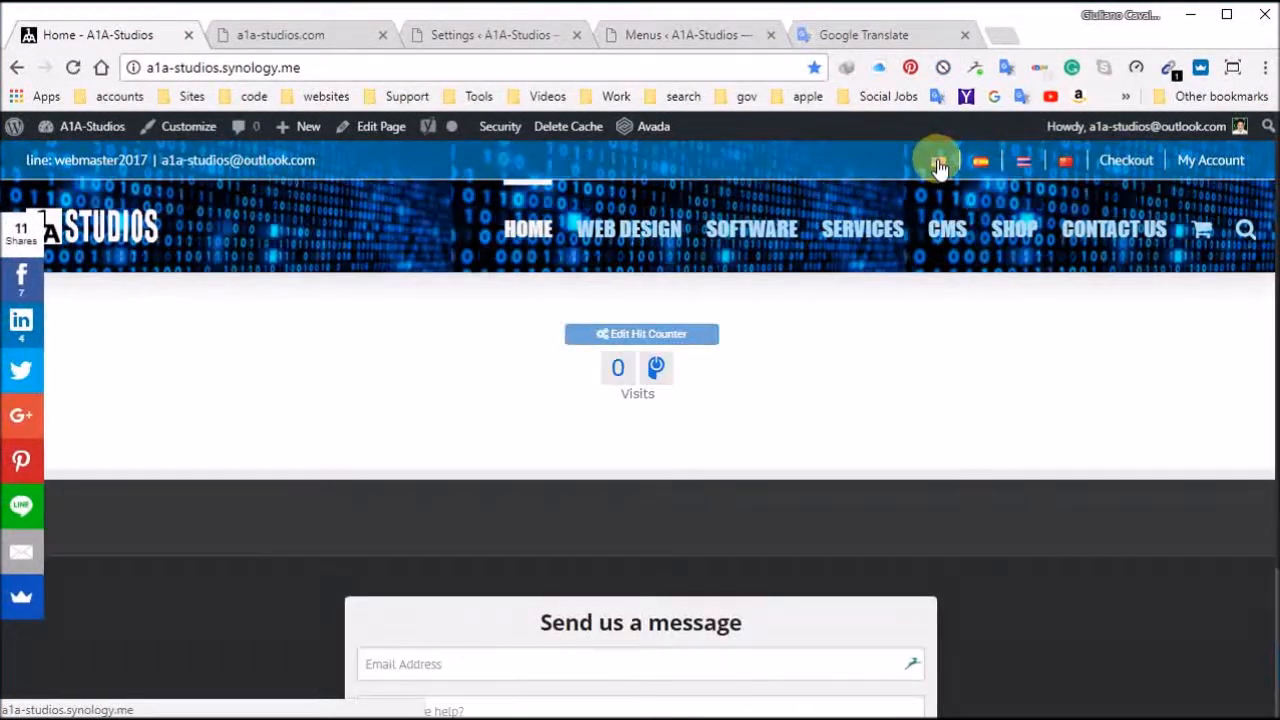
{"action": "left_click", "coordinate": [1018, 162]}
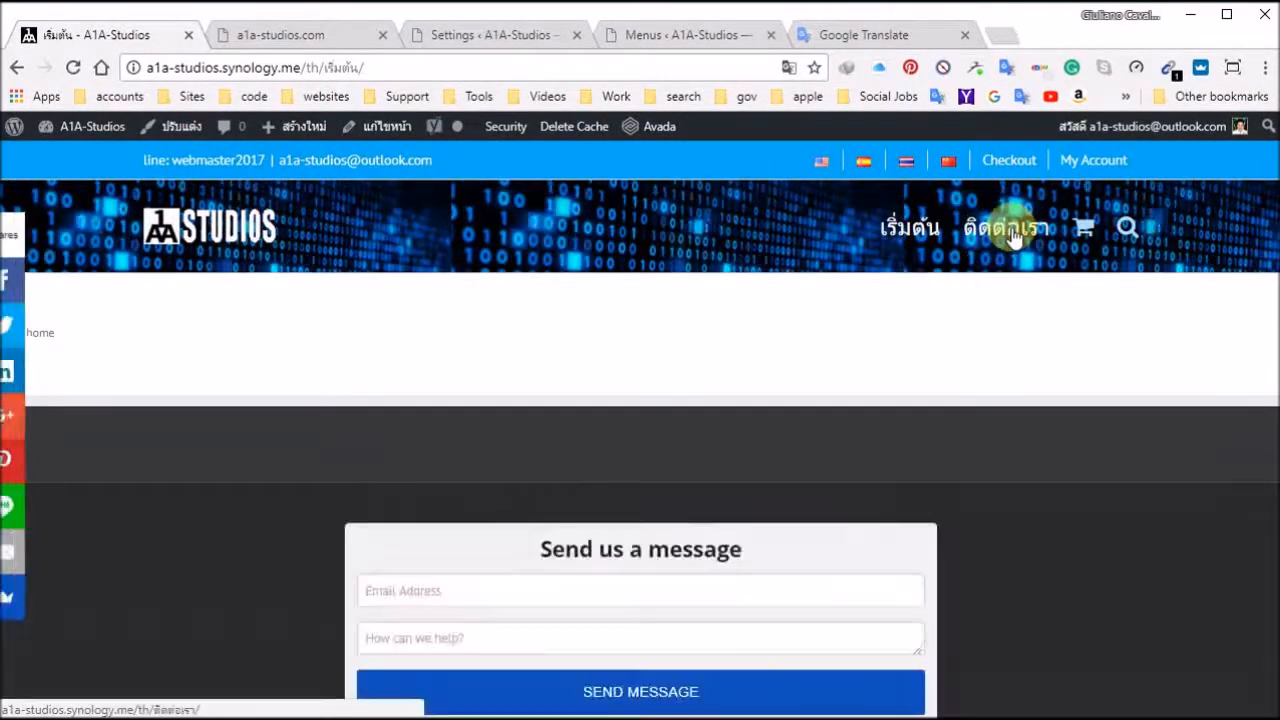
{"action": "left_click", "coordinate": [1013, 232]}
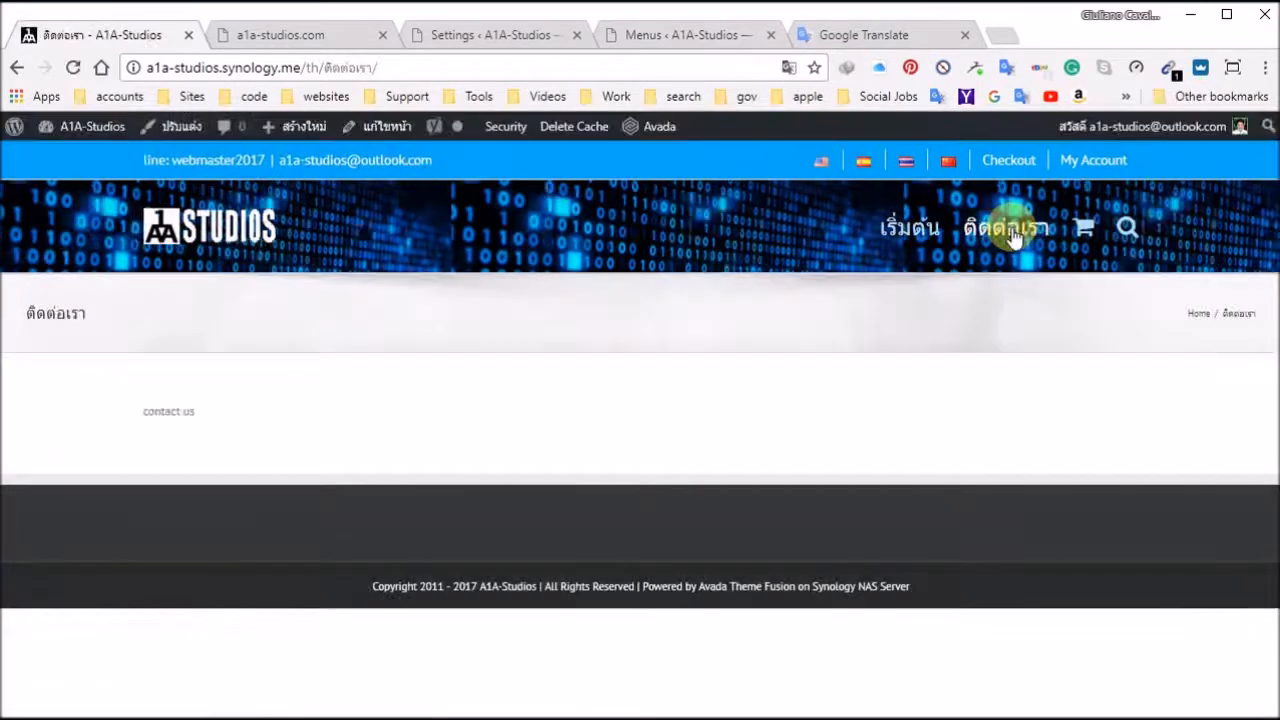
Step: Go back to the Thai home page and compare the English and Thai versions using the site's language switcher
{"action": "left_click", "coordinate": [905, 232]}
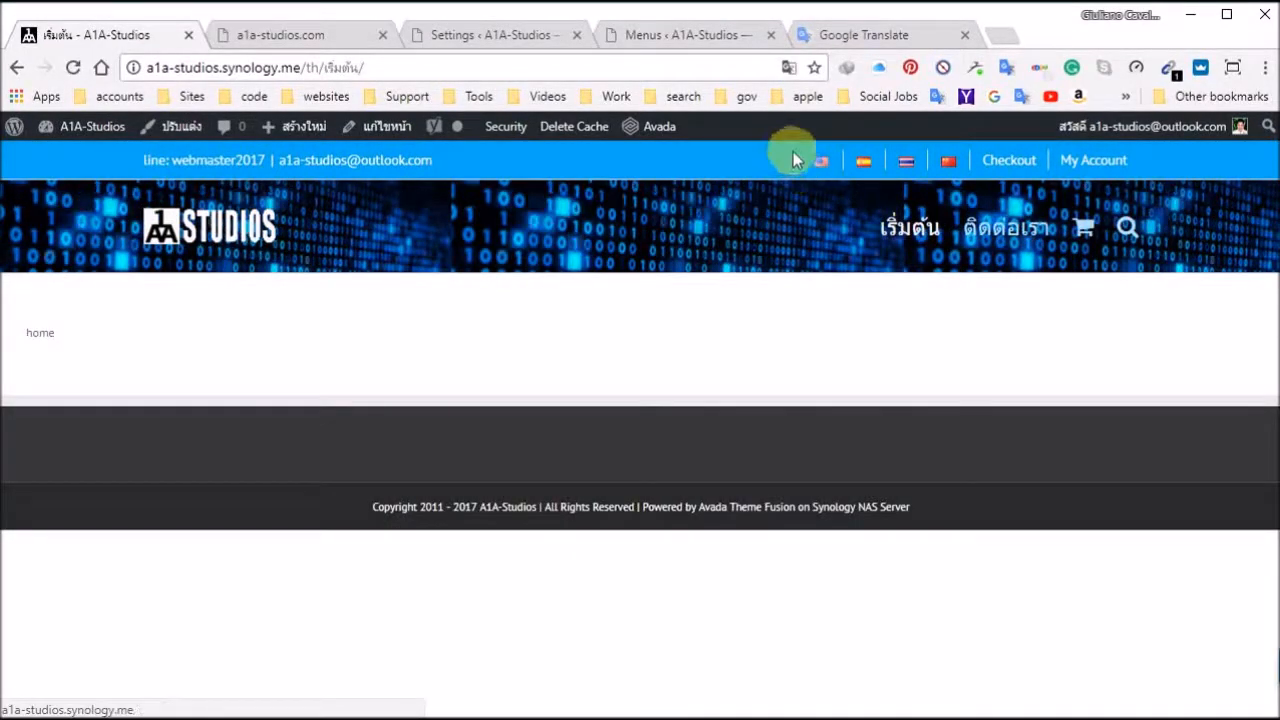
{"action": "left_click", "coordinate": [823, 165]}
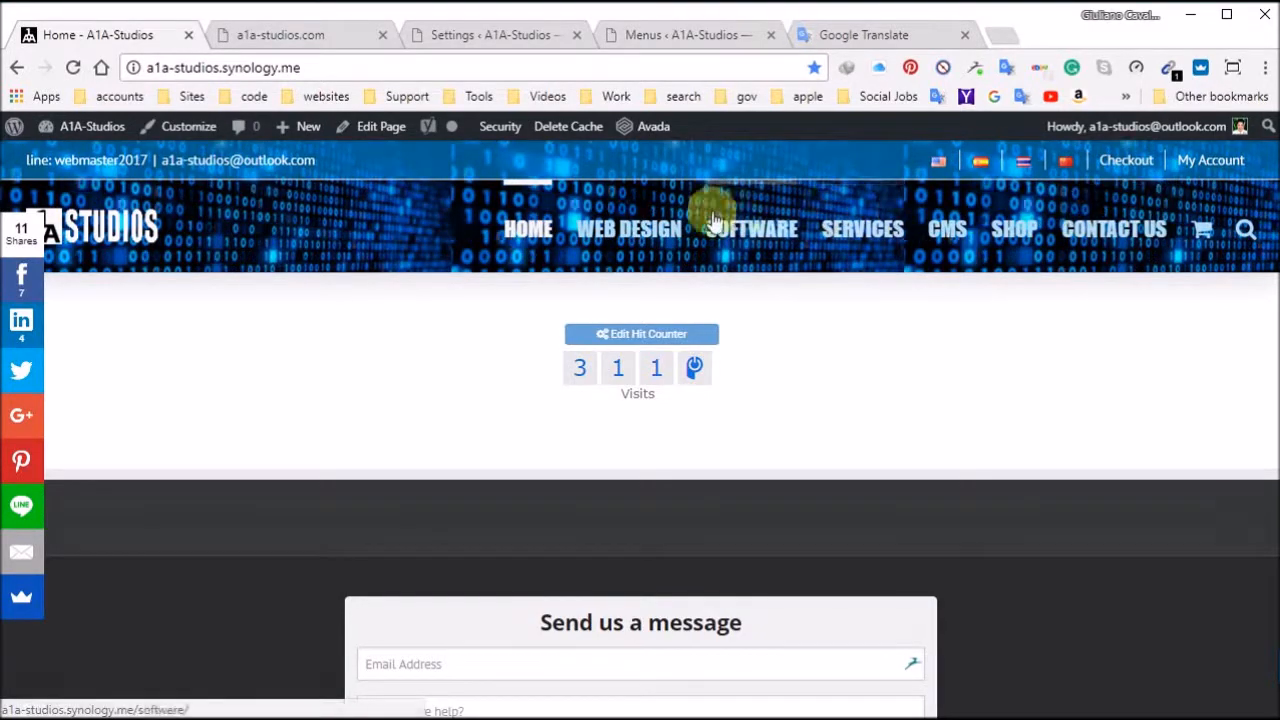
{"action": "left_click", "coordinate": [1020, 164]}
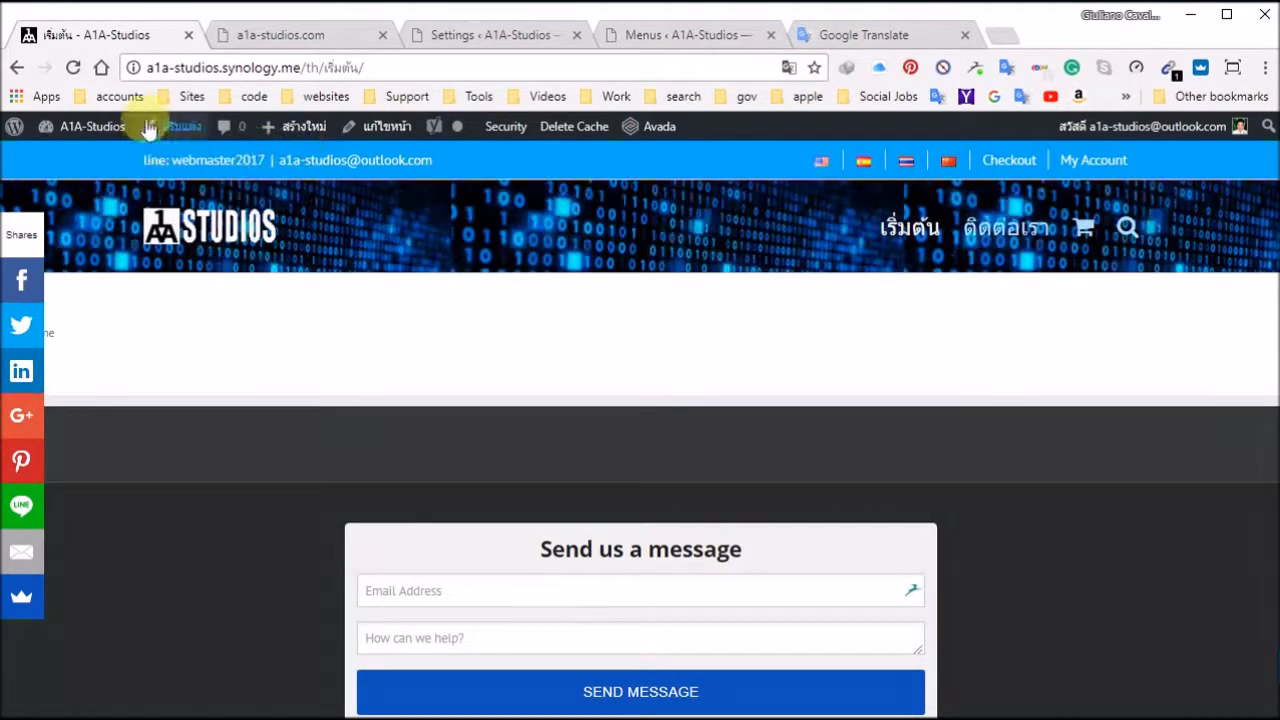
{"action": "left_click", "coordinate": [825, 160]}
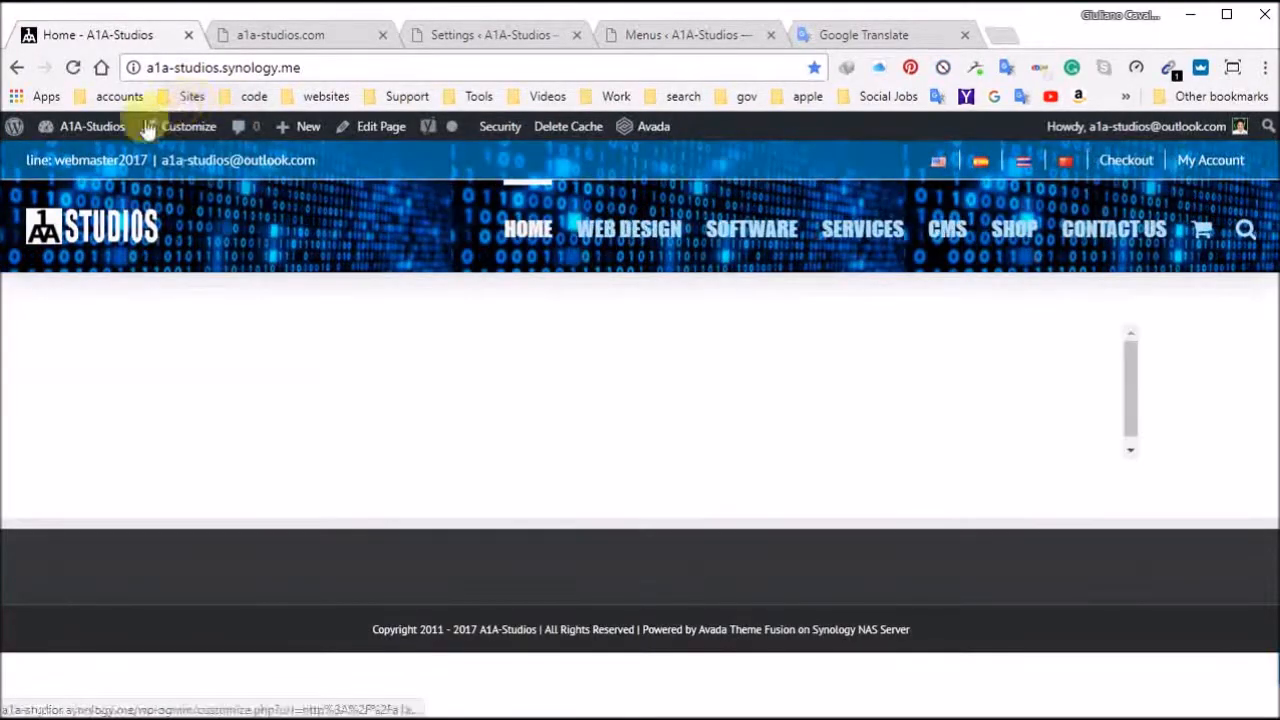
Step: Return to the WordPress dashboard and set the admin language filter to Thai (ไทย)
{"action": "mouse_move", "coordinate": [75, 130]}
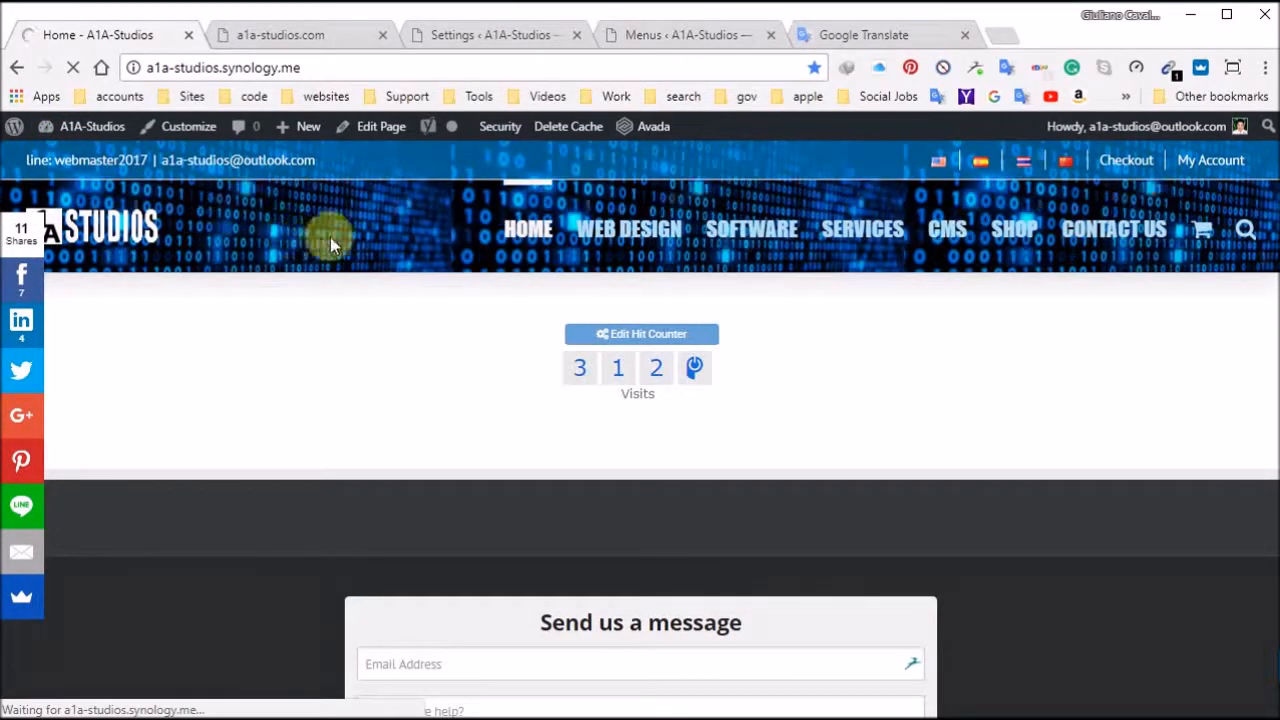
{"action": "mouse_move", "coordinate": [113, 138]}
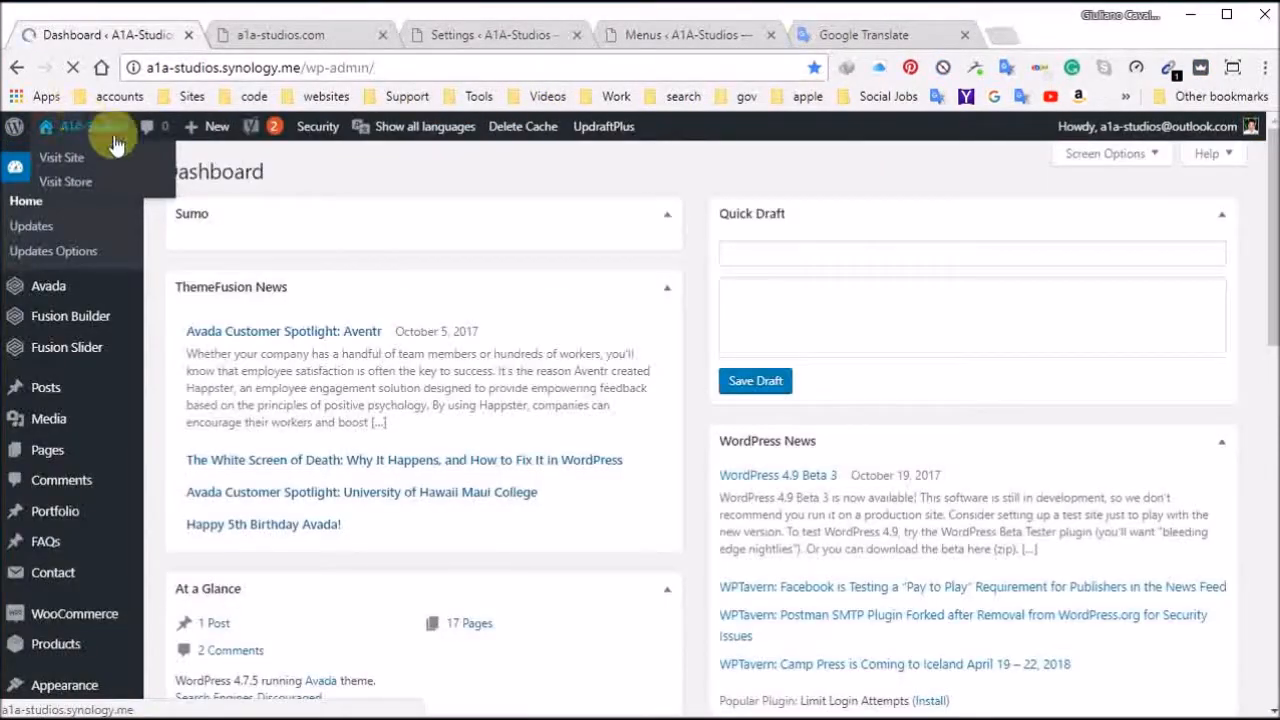
{"action": "mouse_move", "coordinate": [428, 128]}
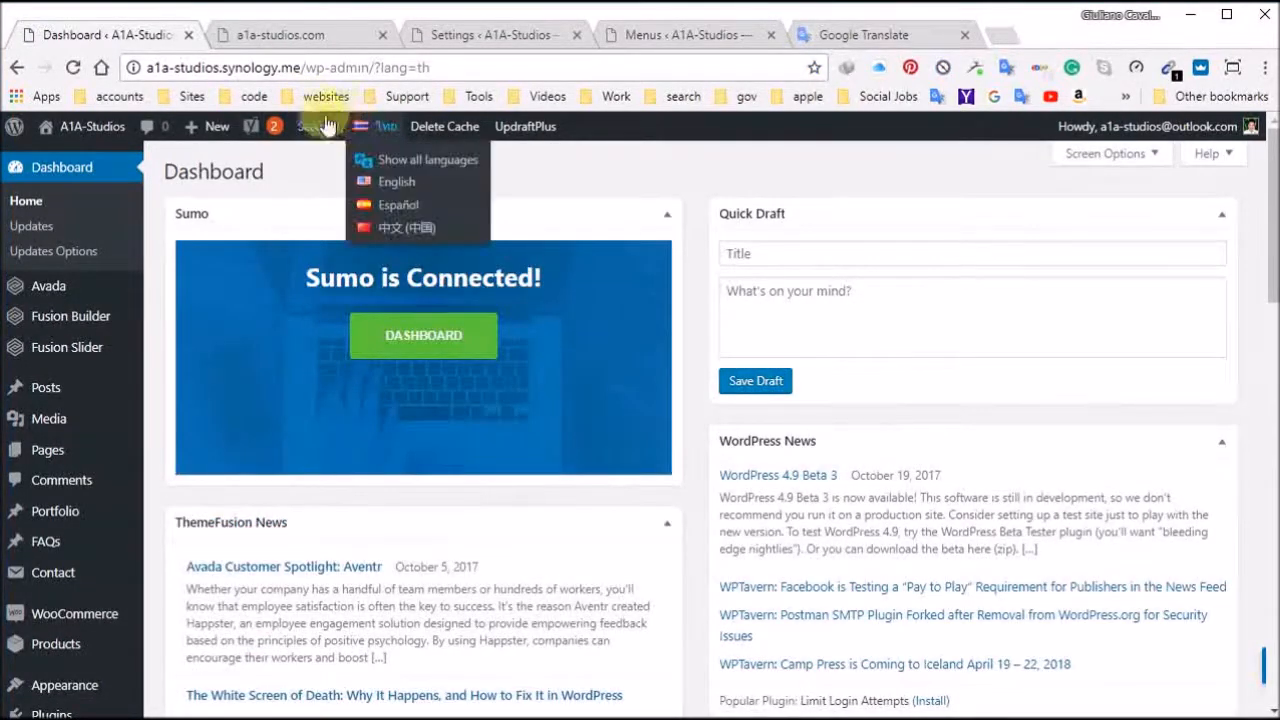
{"action": "mouse_move", "coordinate": [335, 128]}
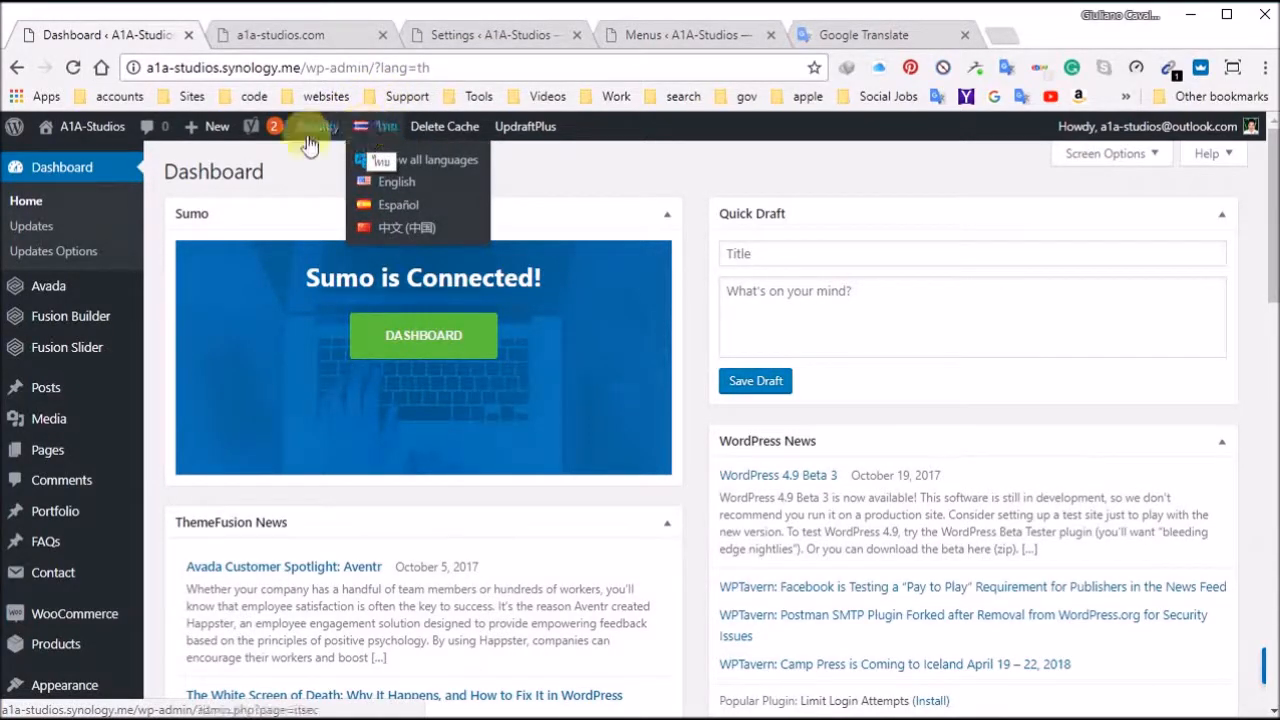
Step: Open the Avada theme options under the Thai language filter and close the browser tab showing a1a-studios.com
{"action": "mouse_move", "coordinate": [55, 290]}
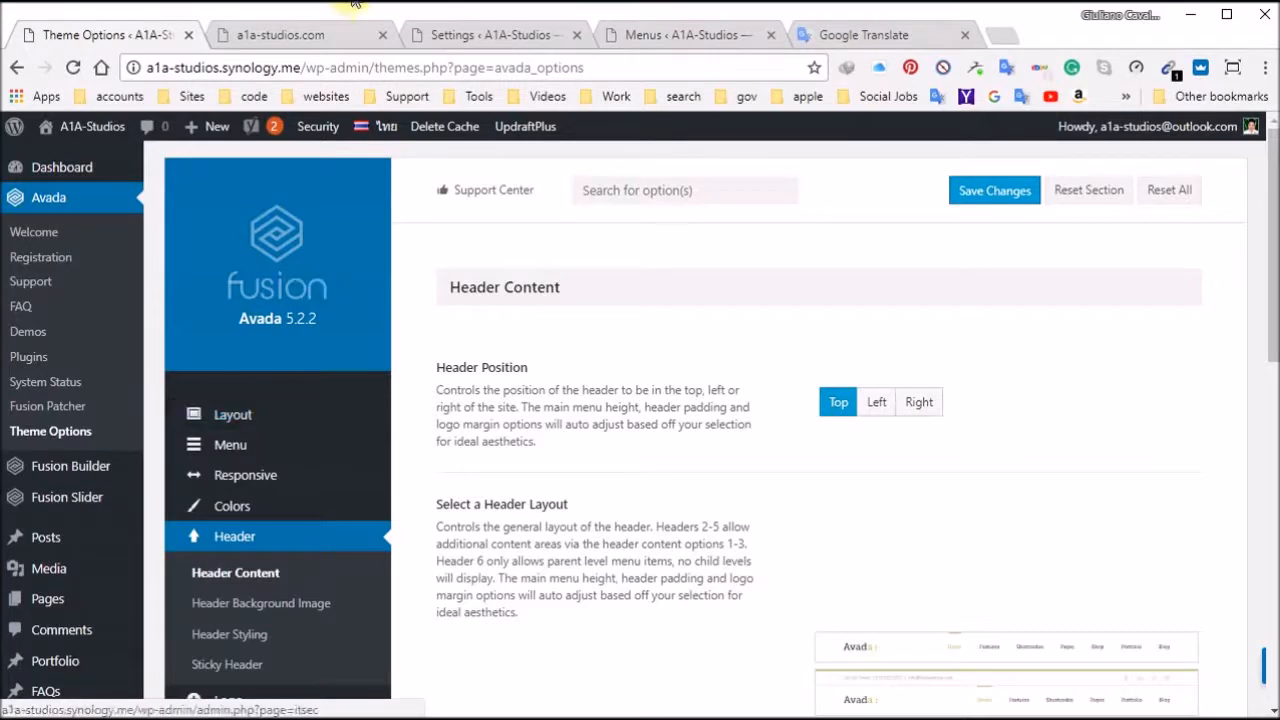
{"action": "left_click", "coordinate": [328, 35]}
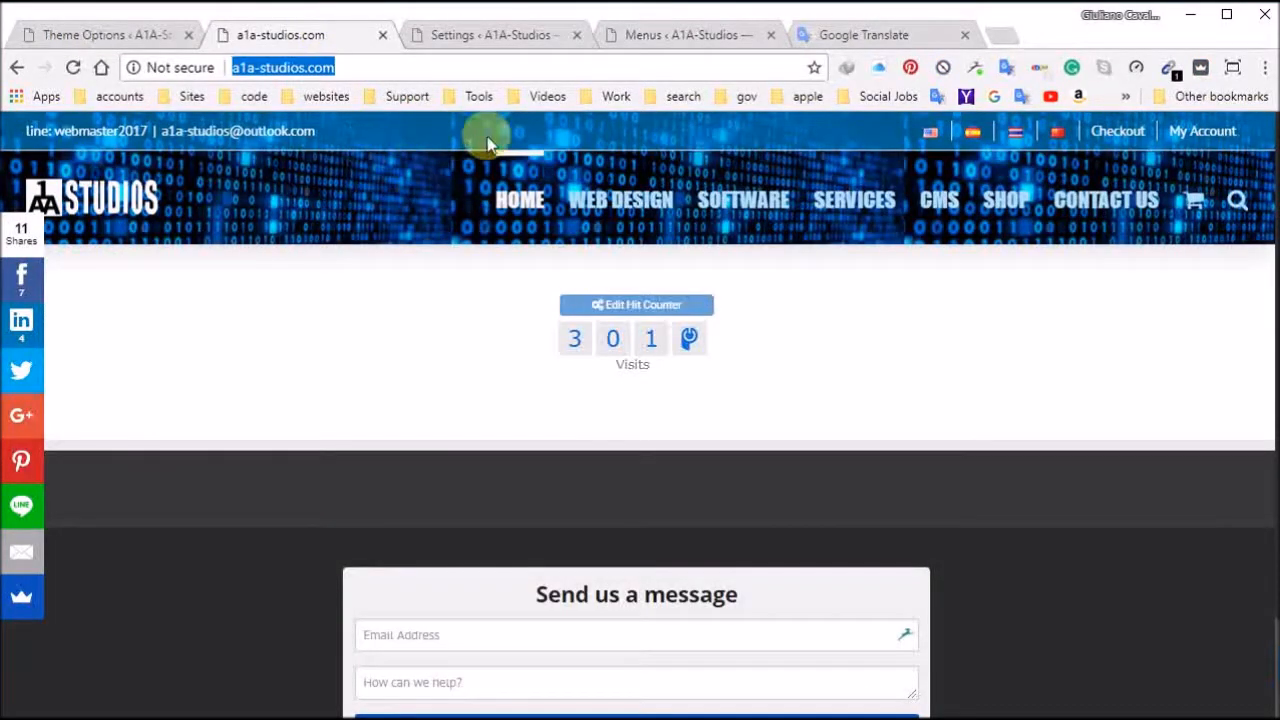
{"action": "left_click", "coordinate": [150, 35]}
{"action": "left_click", "coordinate": [307, 36]}
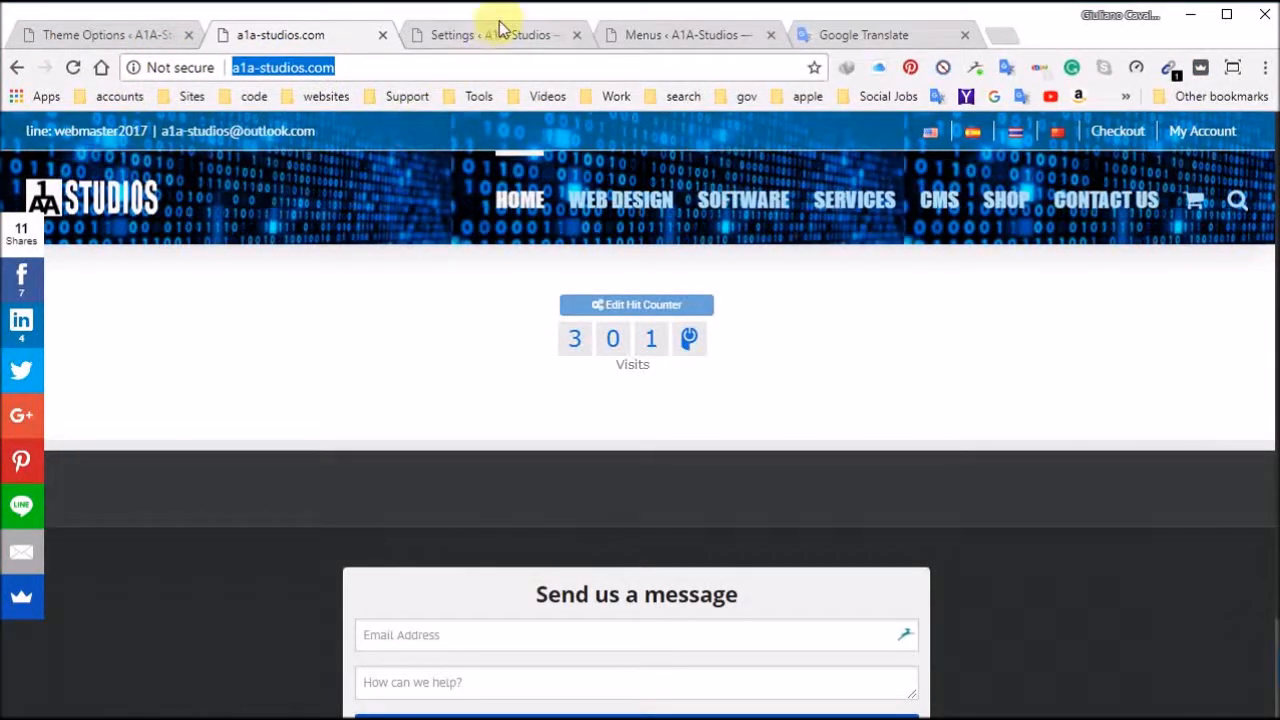
{"action": "left_click", "coordinate": [381, 35]}
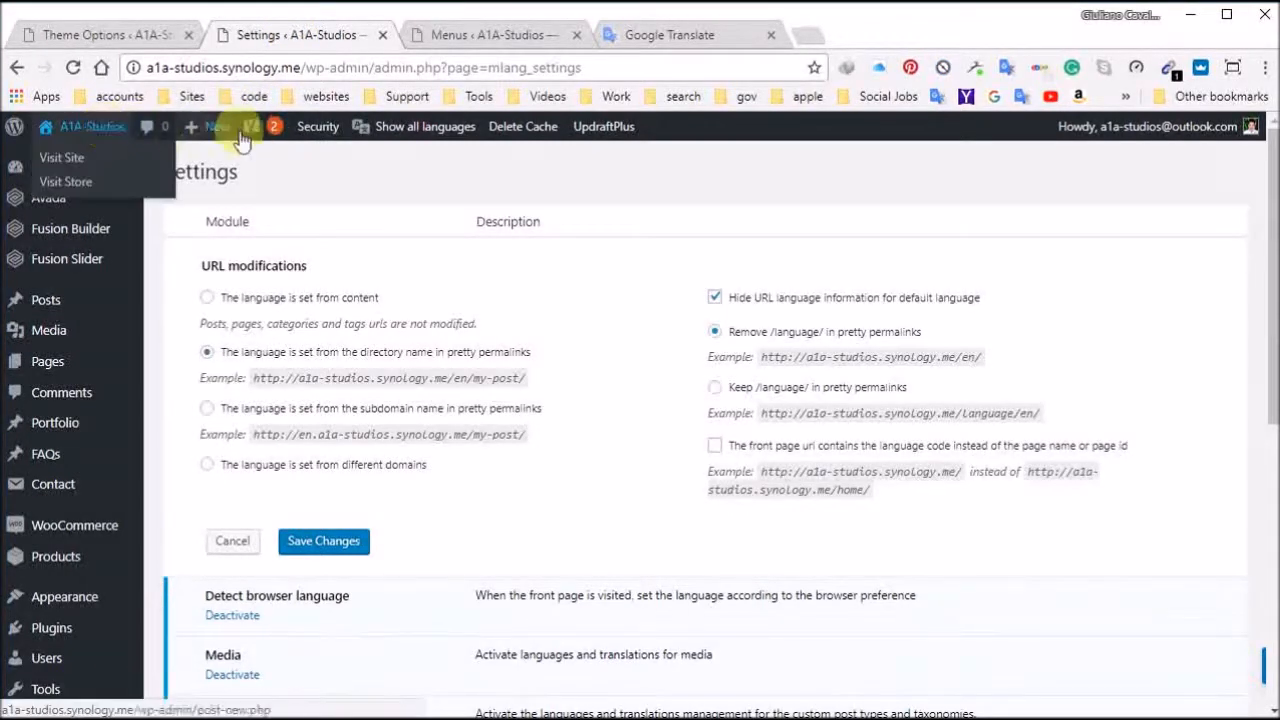
Step: Set the admin language filter to English from the Polylang settings page and view the English home page on the live site
{"action": "mouse_move", "coordinate": [434, 126]}
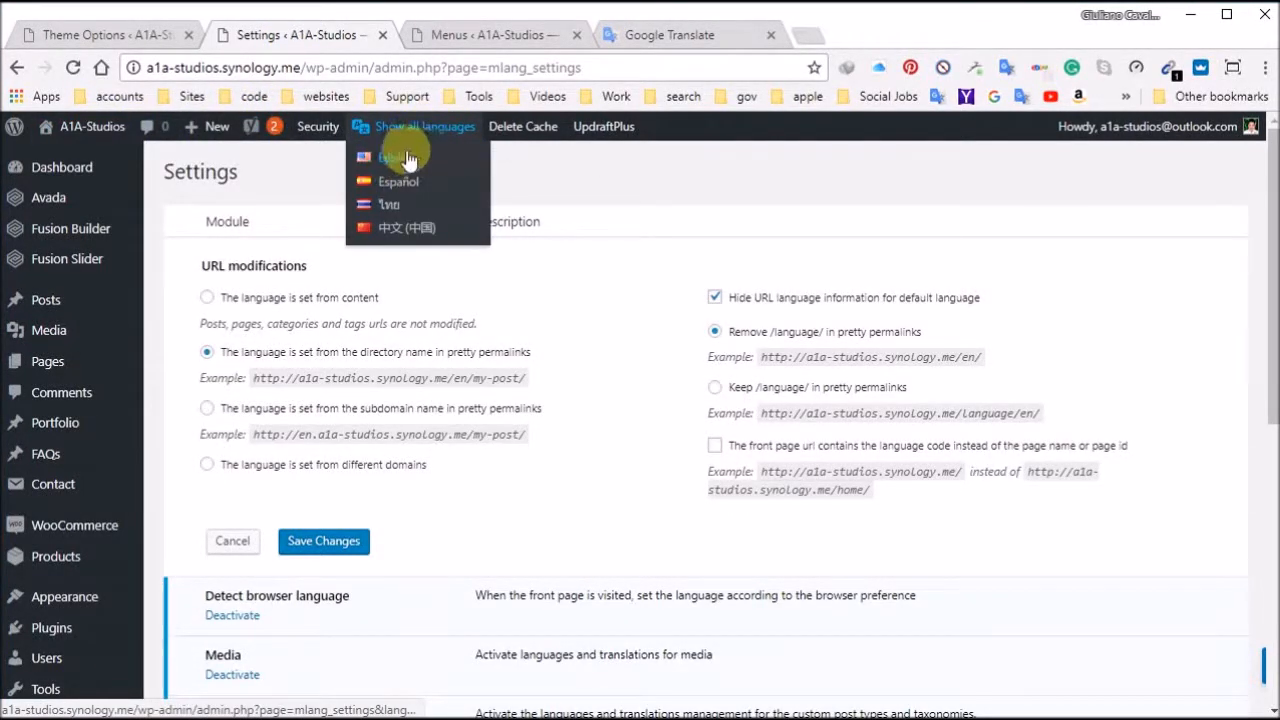
{"action": "left_click", "coordinate": [393, 158]}
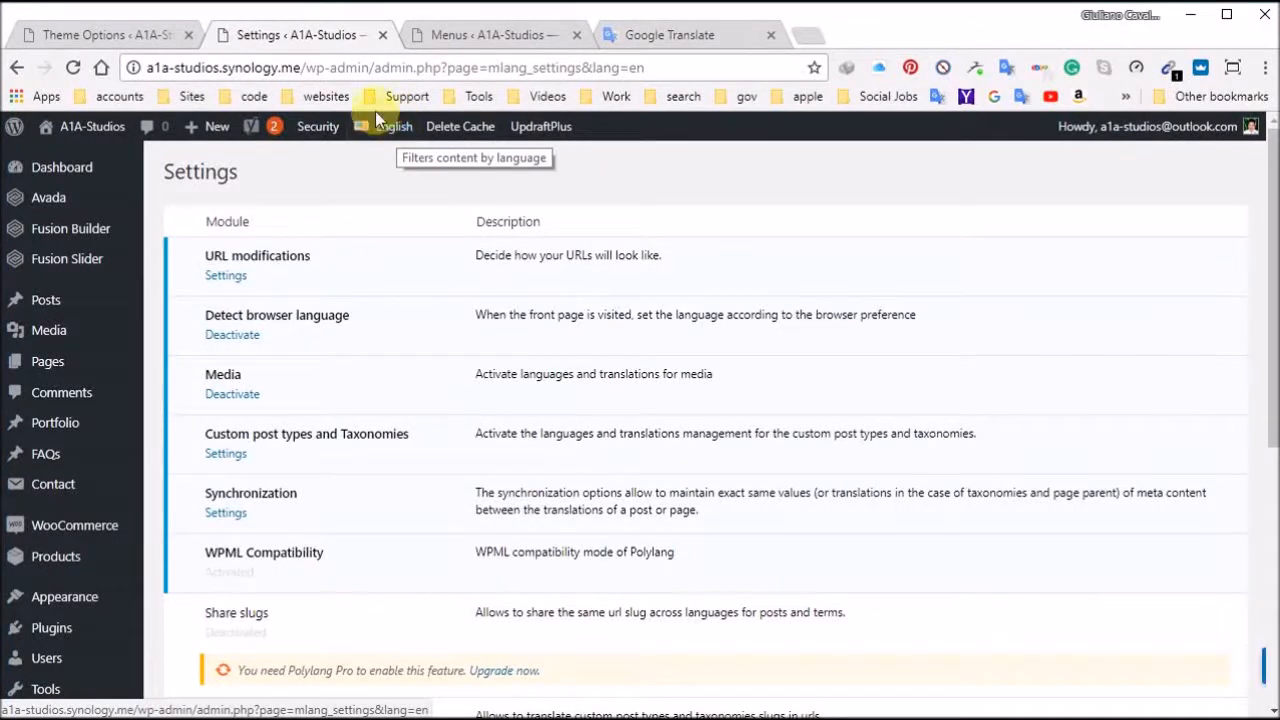
{"action": "mouse_move", "coordinate": [88, 135]}
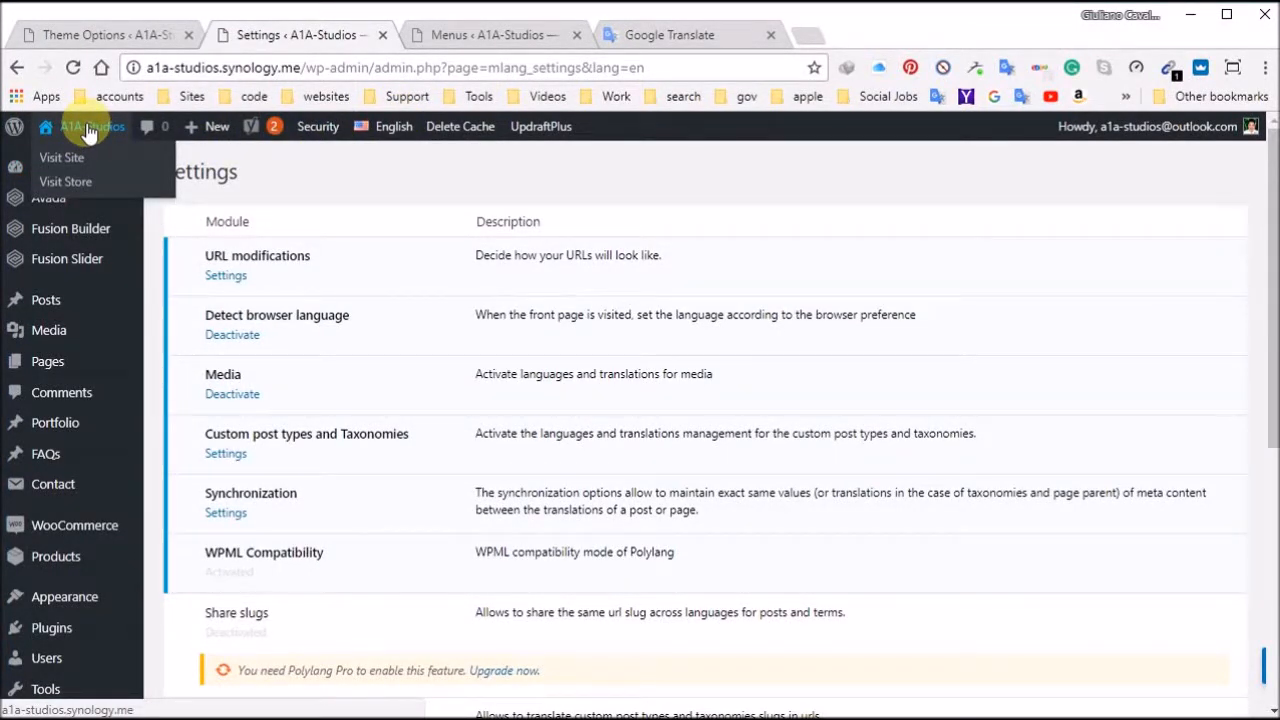
{"action": "left_click", "coordinate": [88, 130]}
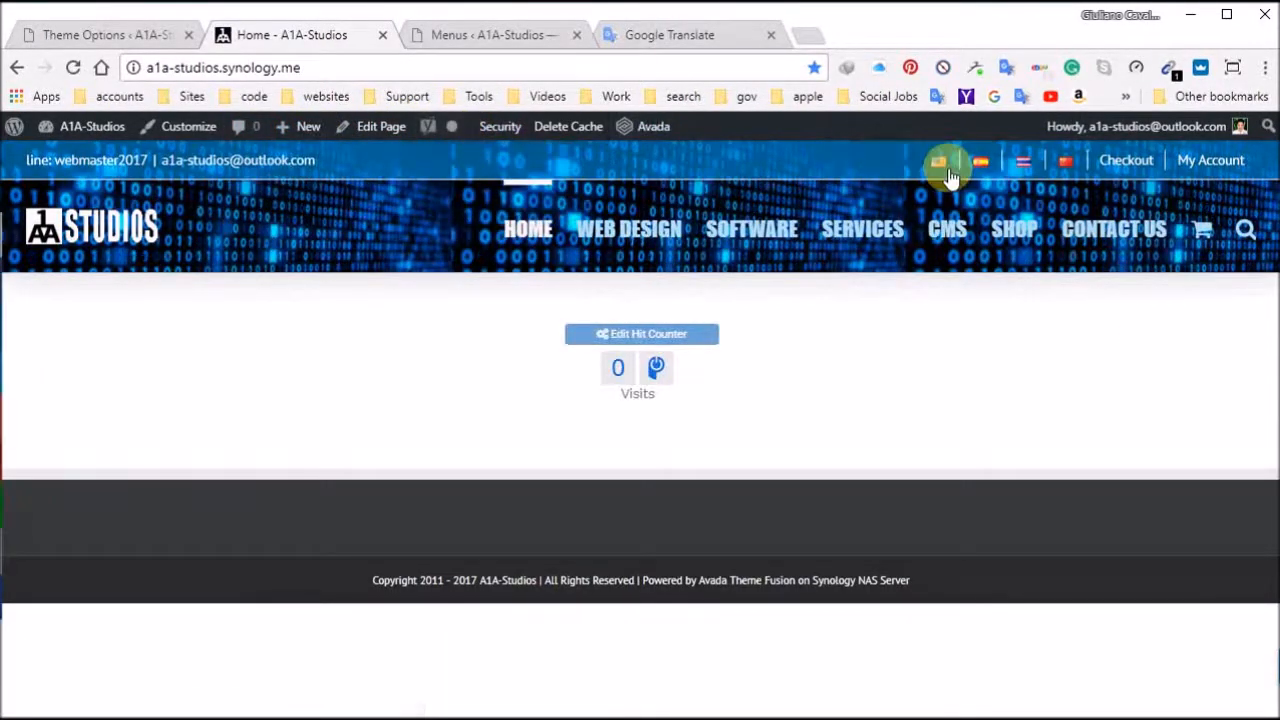
{"action": "left_click", "coordinate": [945, 166]}
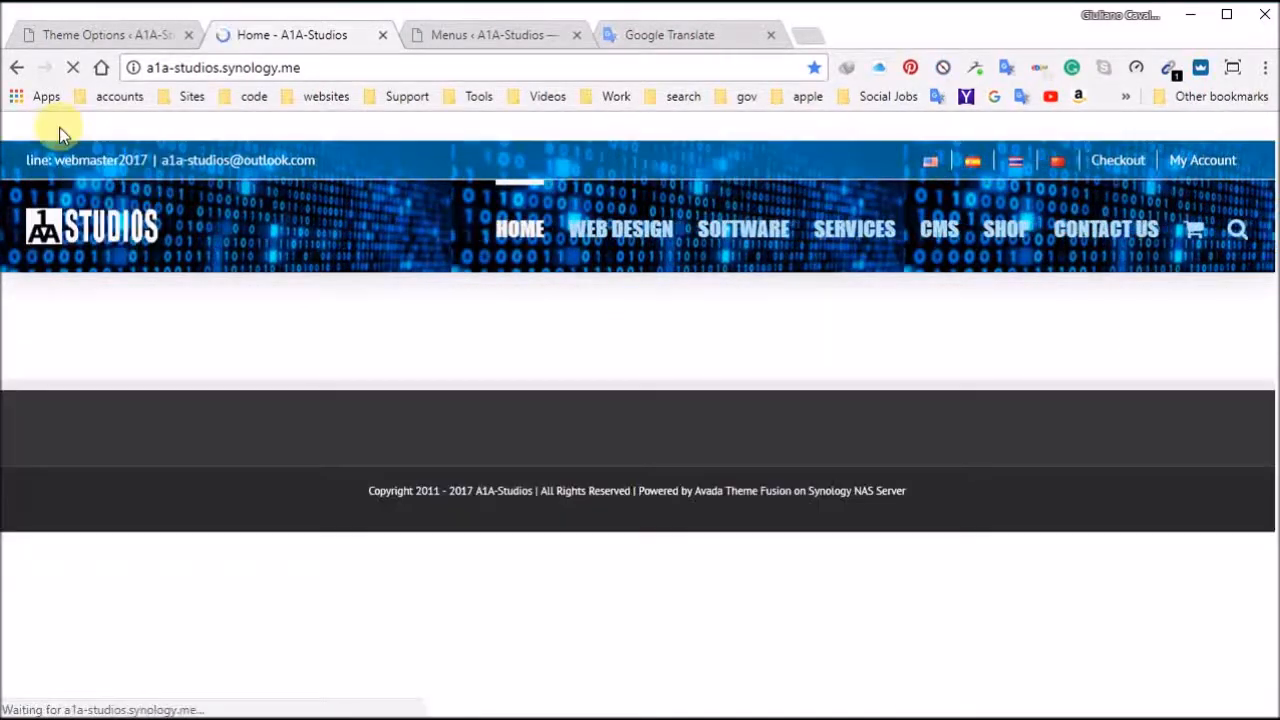
Step: Return from the live site to the WordPress dashboard and close the browser tab with the Menus page
{"action": "mouse_move", "coordinate": [85, 127]}
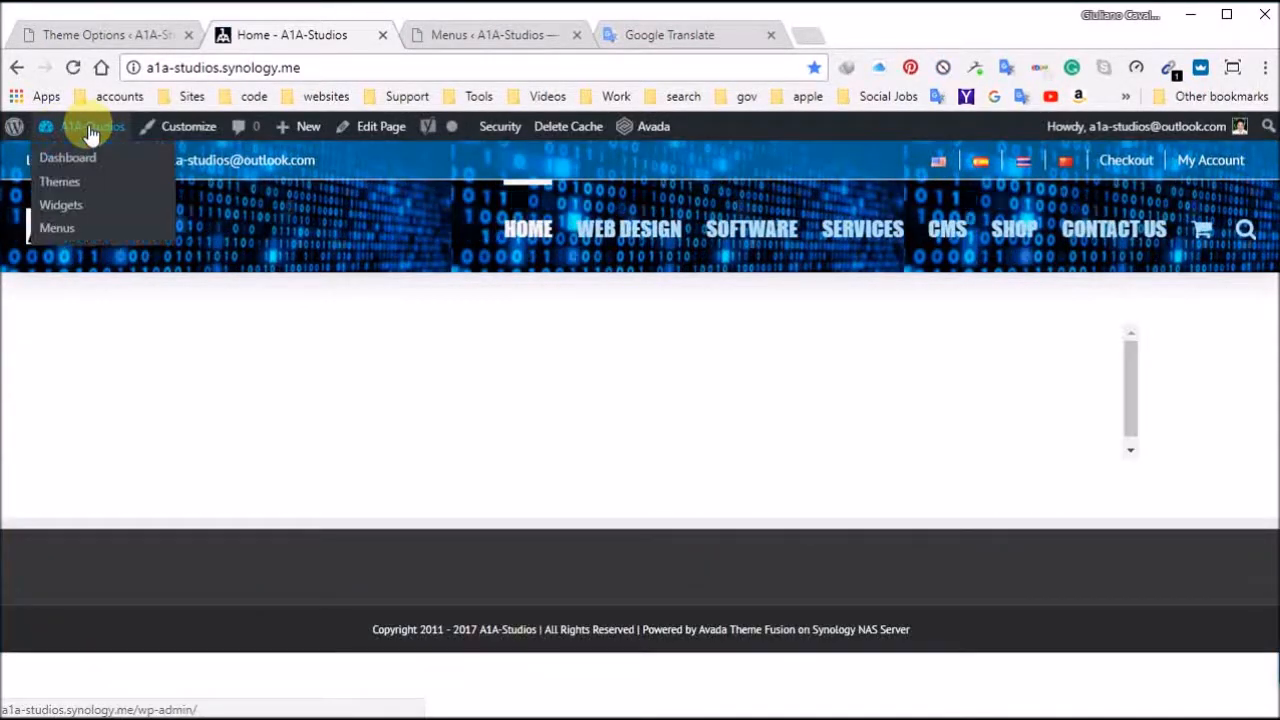
{"action": "left_click", "coordinate": [72, 162]}
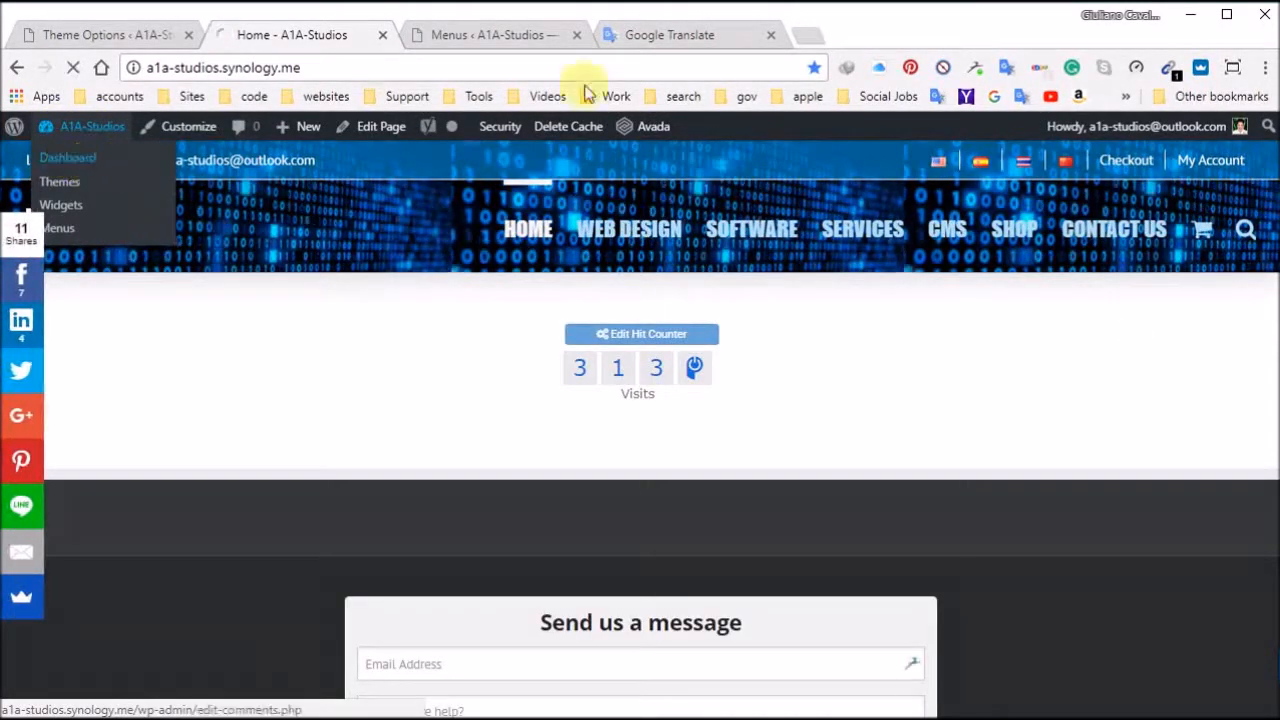
{"action": "left_click", "coordinate": [551, 40]}
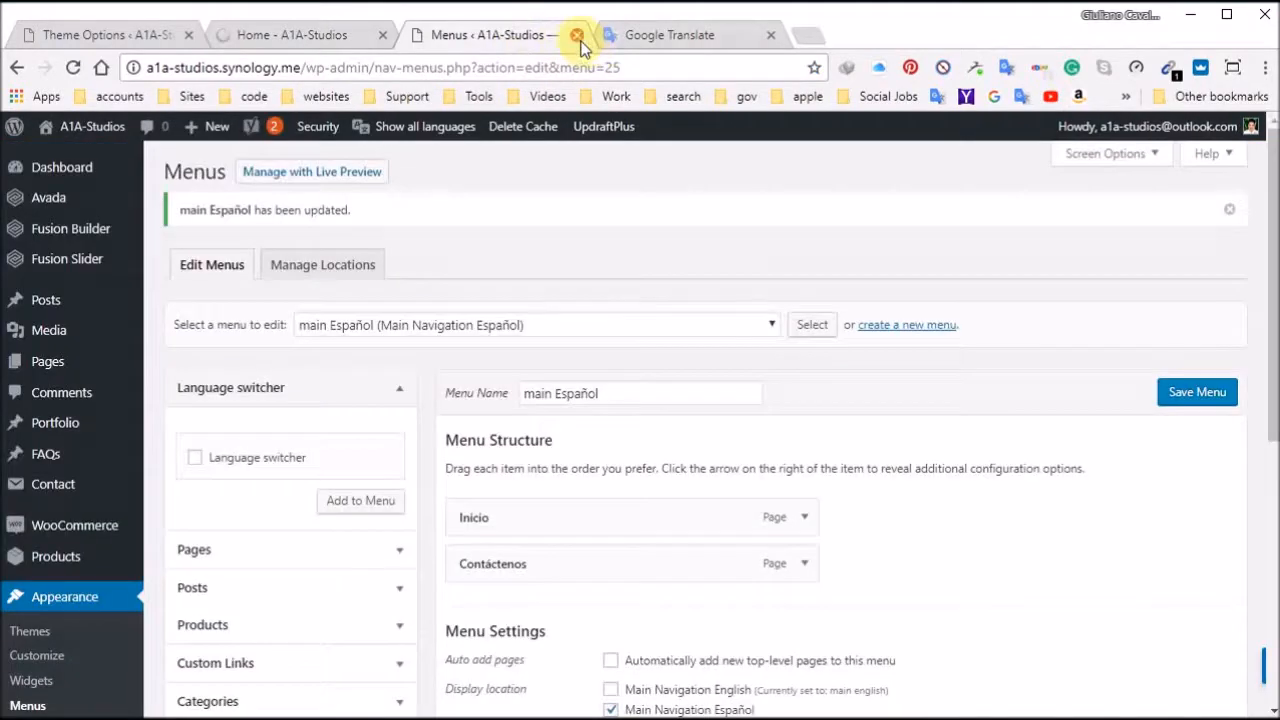
{"action": "left_click", "coordinate": [577, 36]}
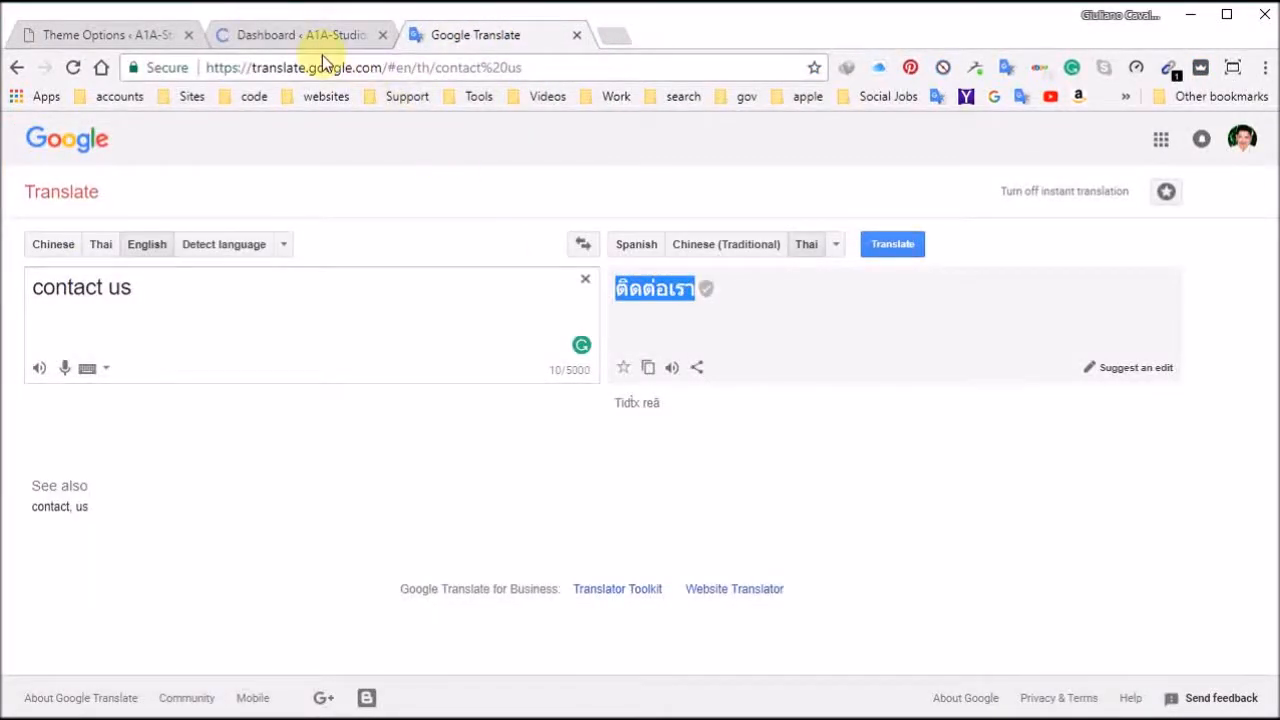
Step: Open the Avada theme options from the English dashboard and reload the theme options in the Thai browser tab
{"action": "left_click", "coordinate": [140, 32]}
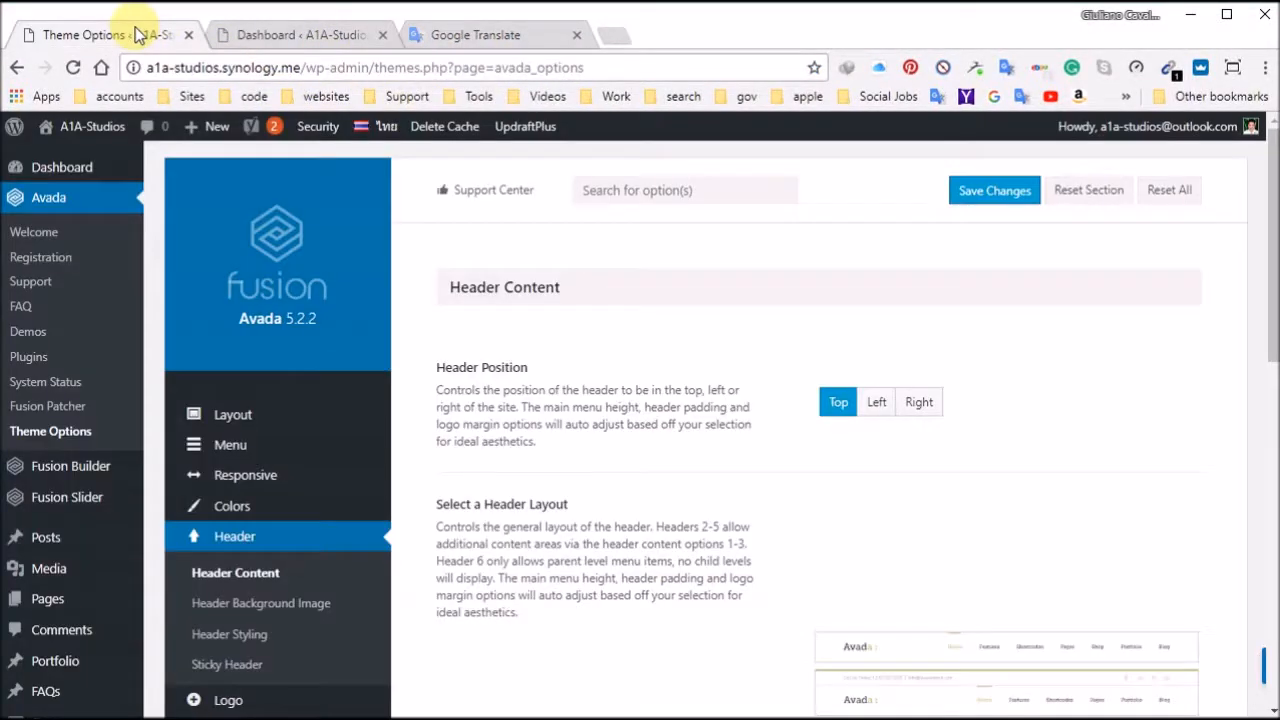
{"action": "left_click", "coordinate": [320, 35]}
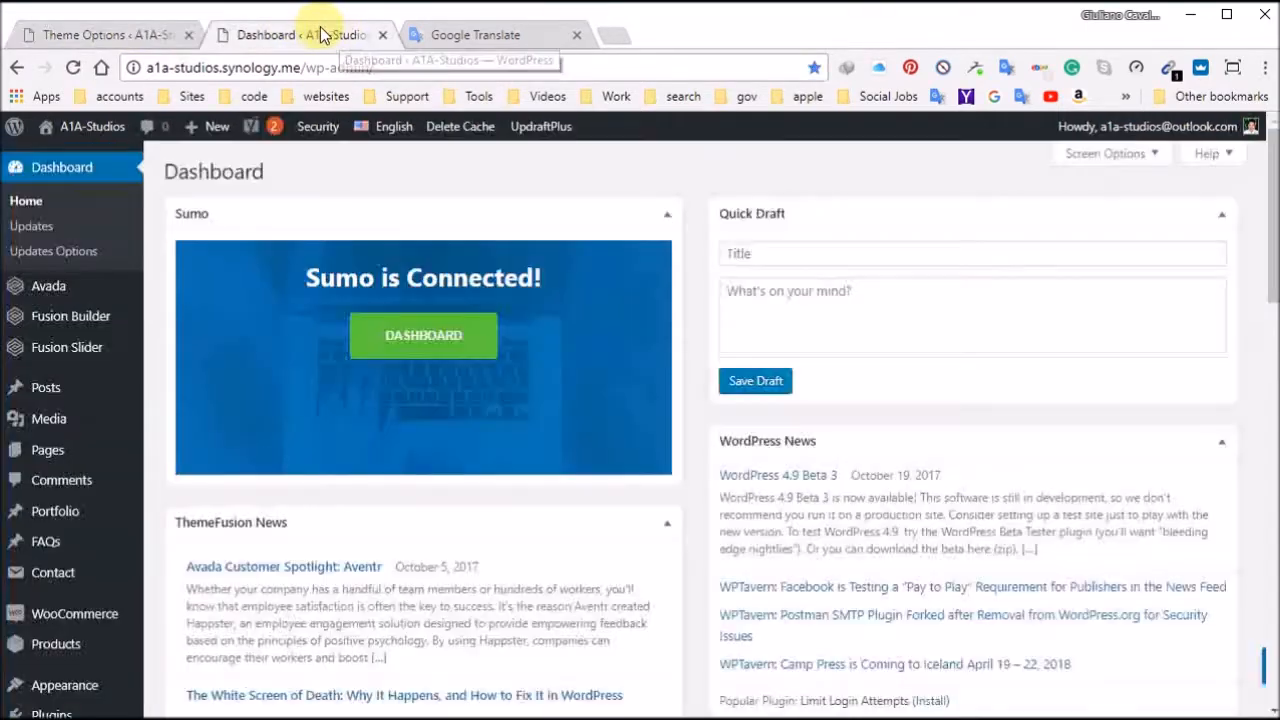
{"action": "left_click", "coordinate": [143, 36]}
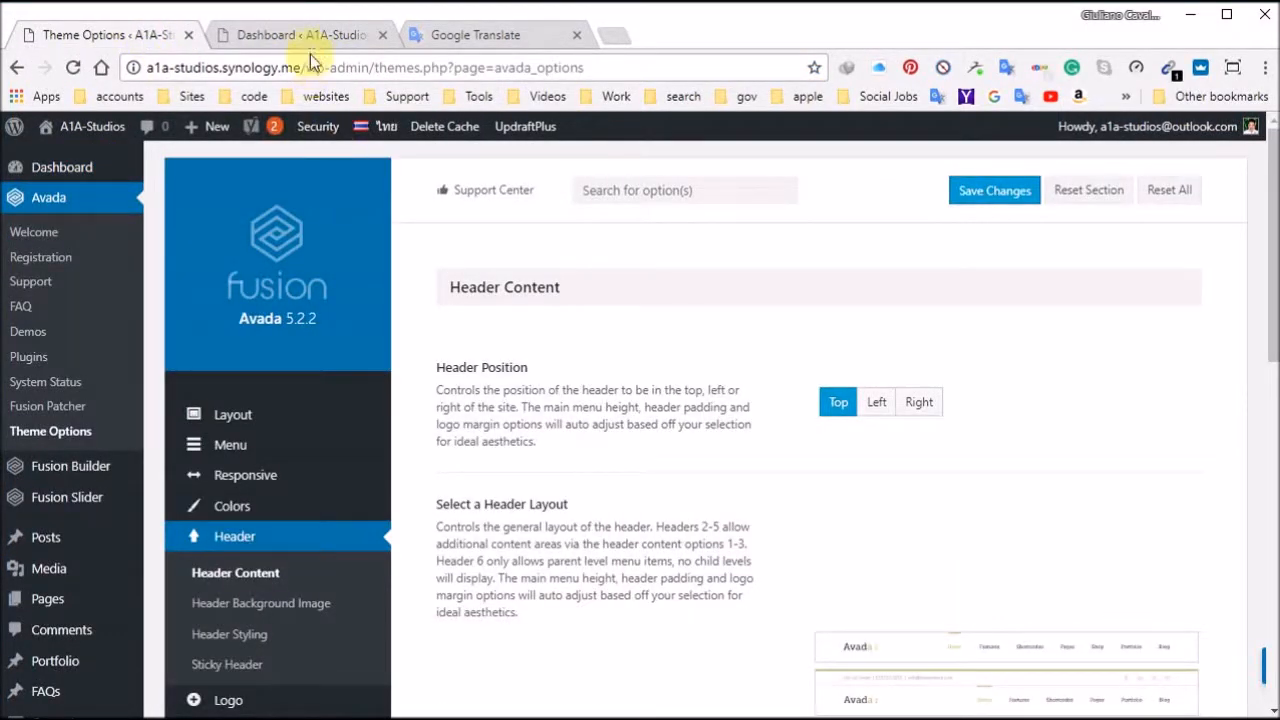
{"action": "left_click", "coordinate": [338, 37]}
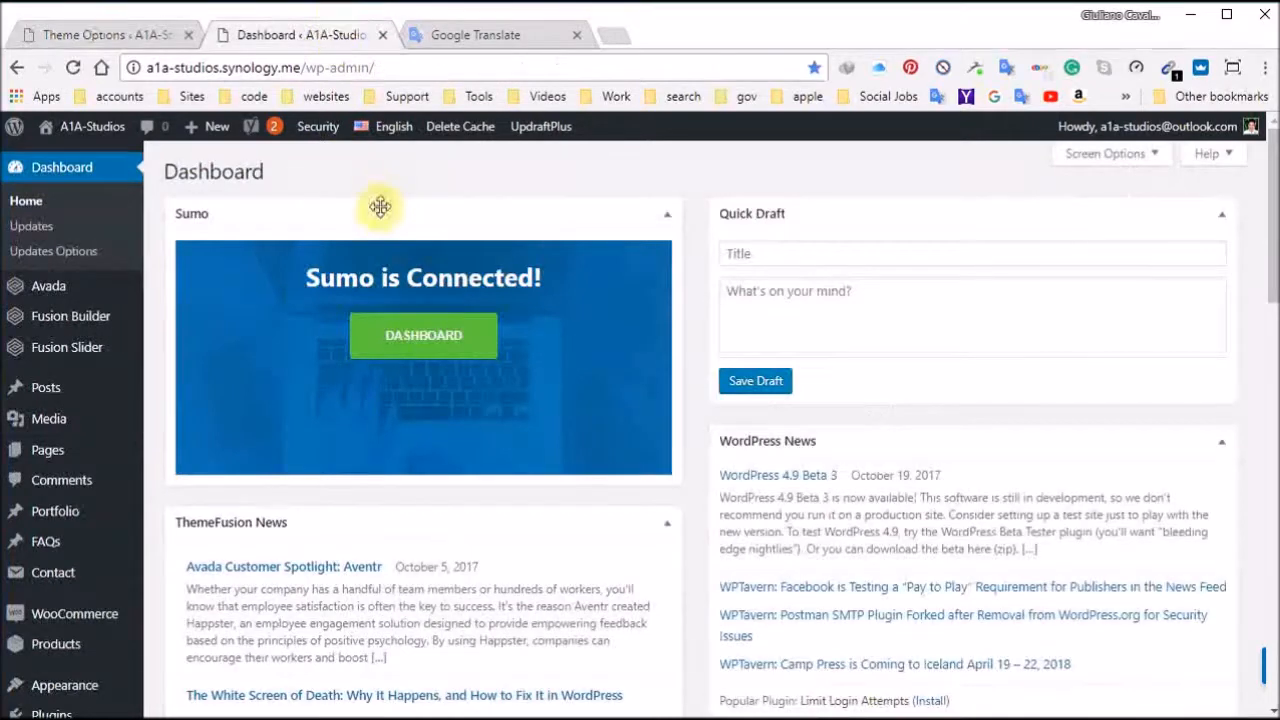
{"action": "mouse_move", "coordinate": [45, 286]}
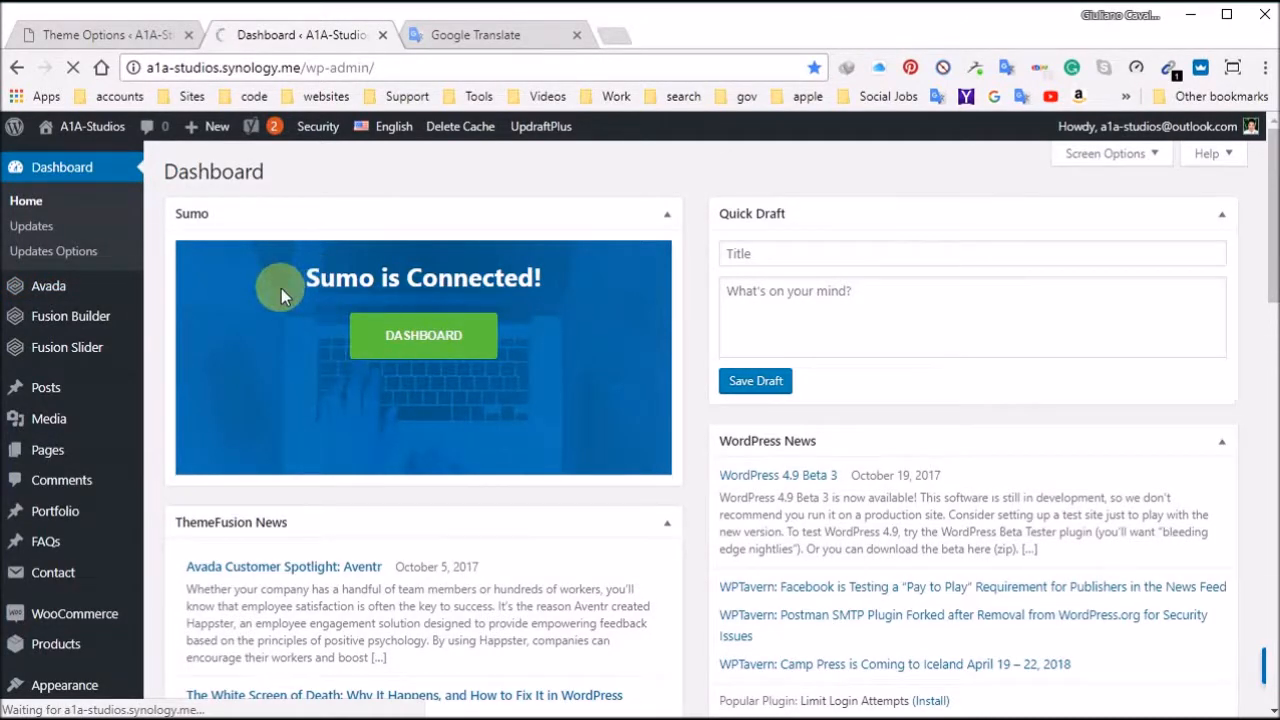
{"action": "left_click", "coordinate": [121, 36]}
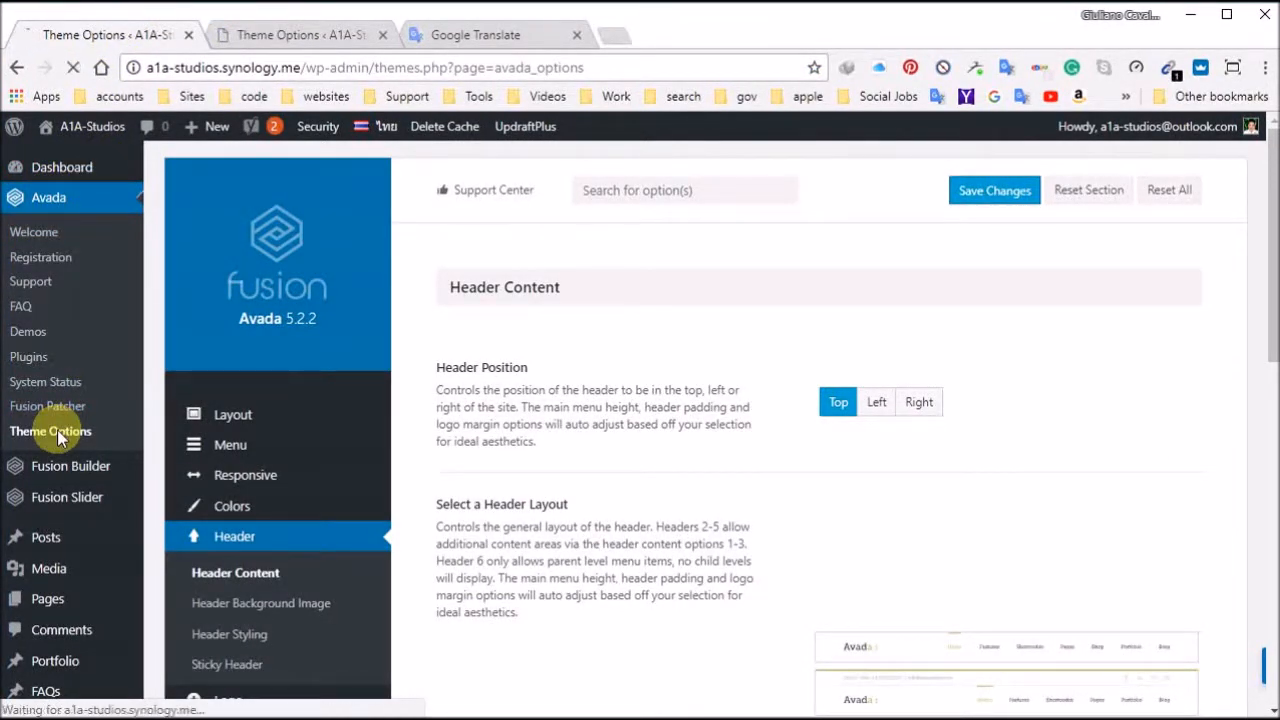
{"action": "mouse_move", "coordinate": [338, 440]}
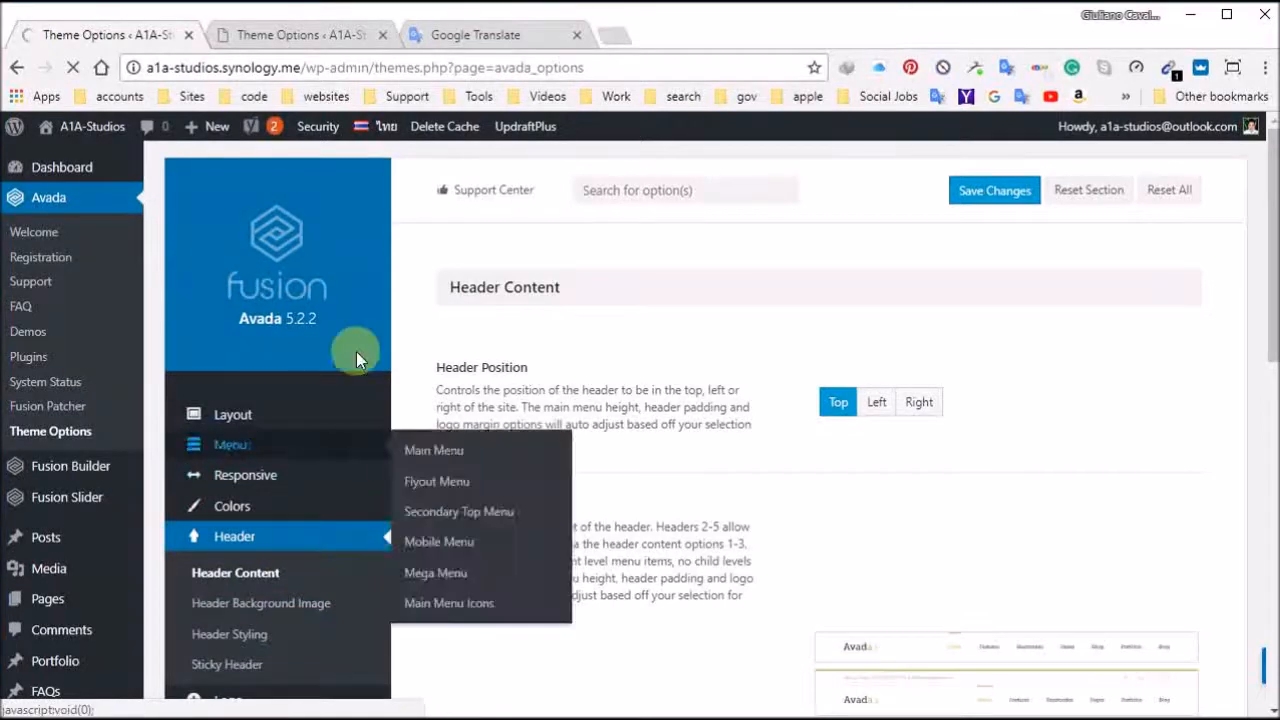
{"action": "left_click", "coordinate": [304, 34]}
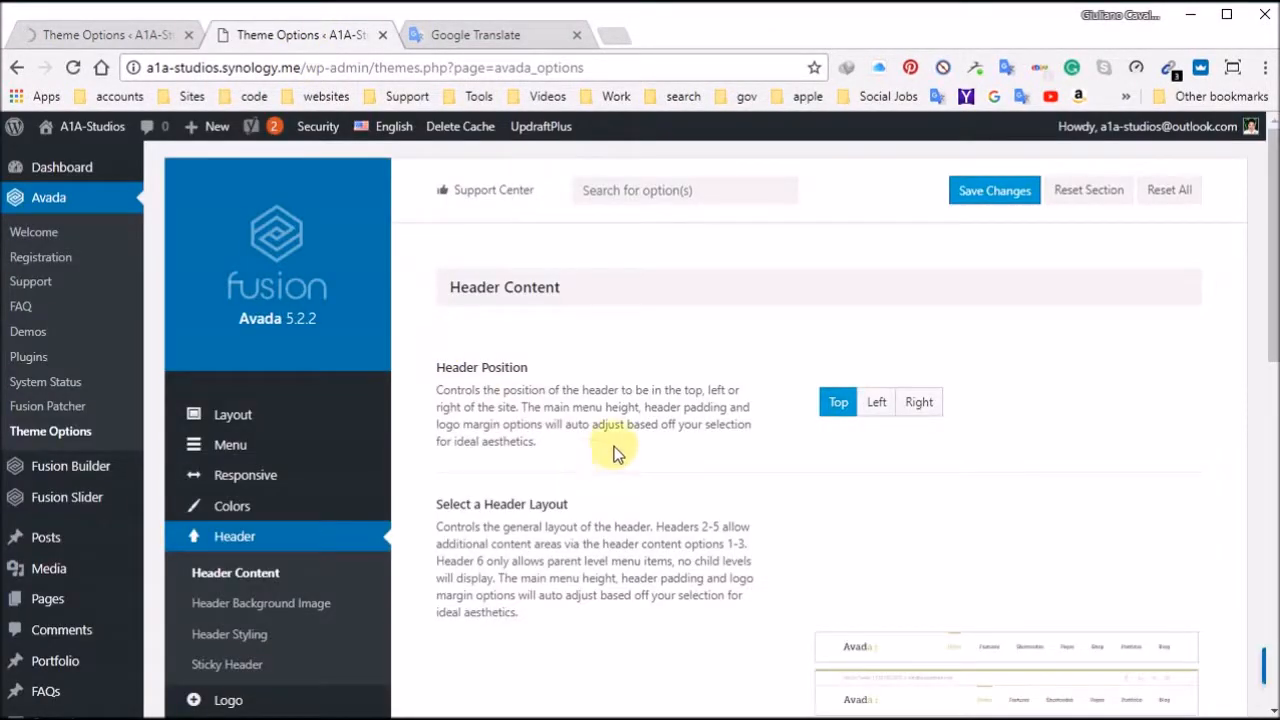
Step: Open the theme's Main Menu options in the English session and look through them down to the menu typography
{"action": "left_click", "coordinate": [248, 450]}
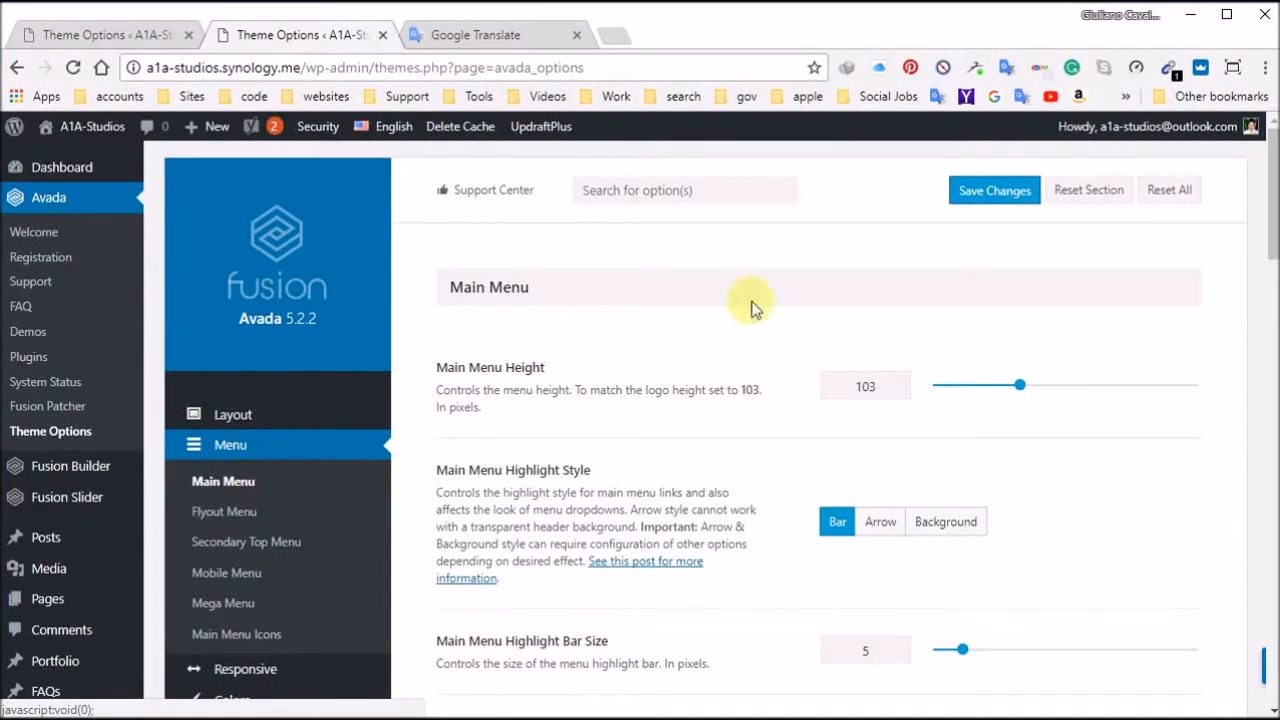
{"action": "scroll", "coordinate": [749, 337], "scroll_direction": "down", "scroll_amount": 8}
{"action": "scroll", "coordinate": [742, 342], "scroll_direction": "down", "scroll_amount": 12}
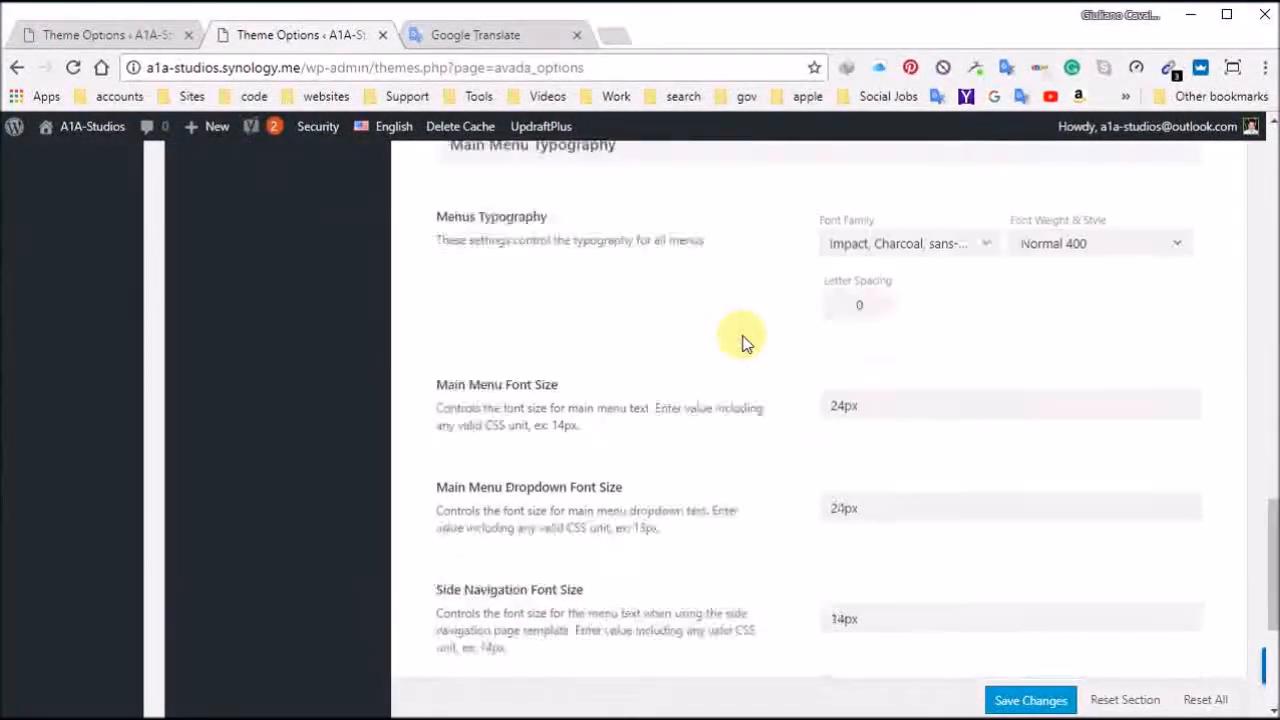
{"action": "scroll", "coordinate": [742, 342], "scroll_direction": "up", "scroll_amount": 6}
{"action": "scroll", "coordinate": [742, 342], "scroll_direction": "up", "scroll_amount": 10}
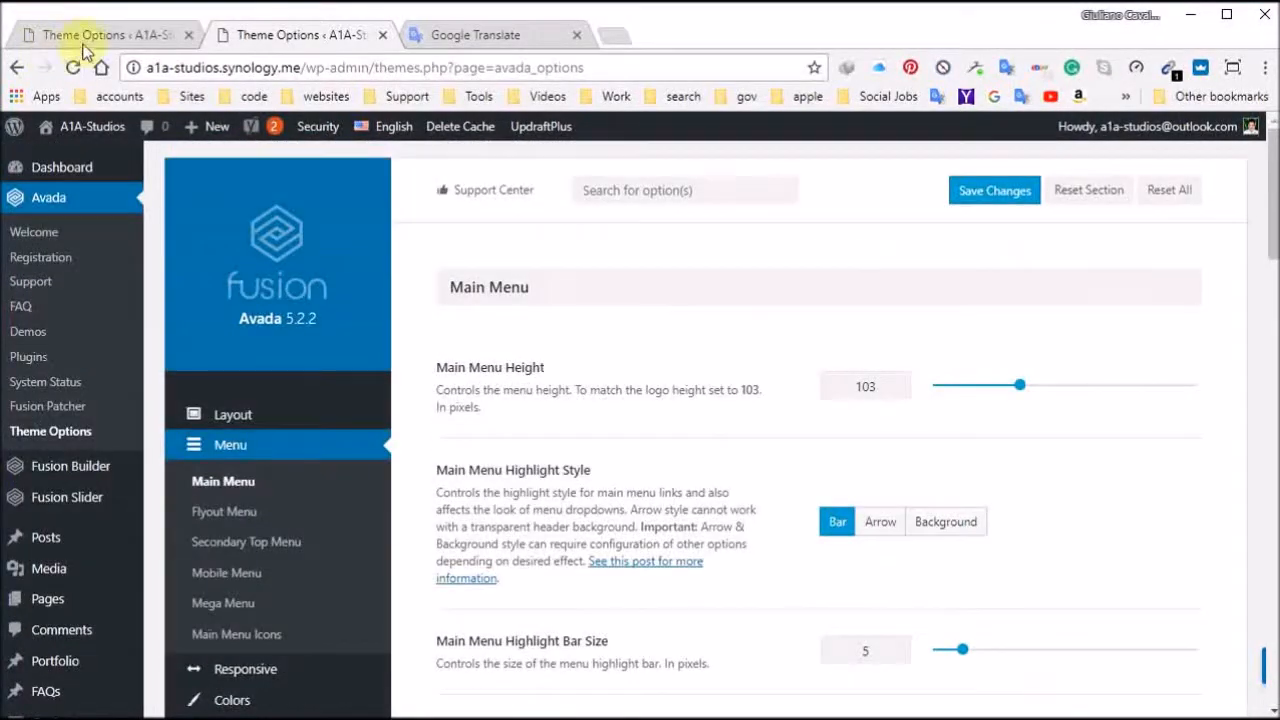
Step: Go back to the first Theme Options browser tab and look through its Header Content settings
{"action": "left_click", "coordinate": [94, 35]}
{"action": "scroll", "coordinate": [535, 400], "scroll_direction": "down", "scroll_amount": 5}
{"action": "scroll", "coordinate": [535, 395], "scroll_direction": "down", "scroll_amount": 4}
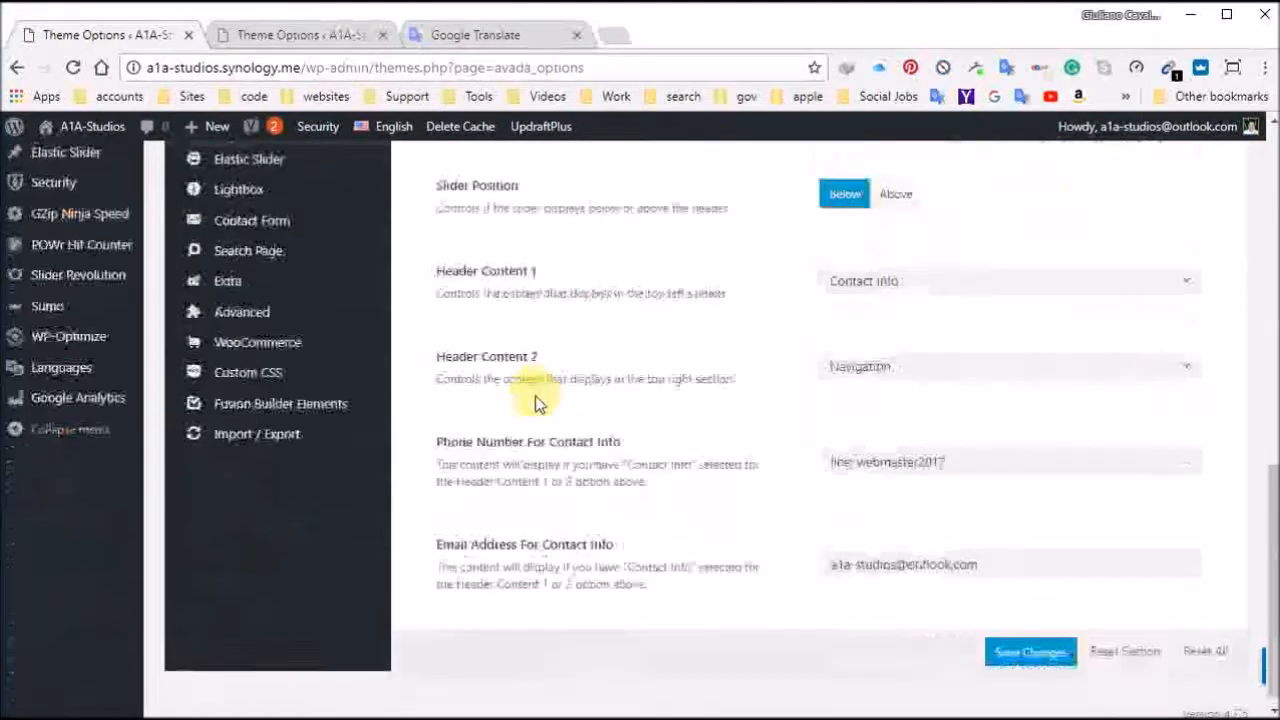
{"action": "scroll", "coordinate": [503, 396], "scroll_direction": "up", "scroll_amount": 9}
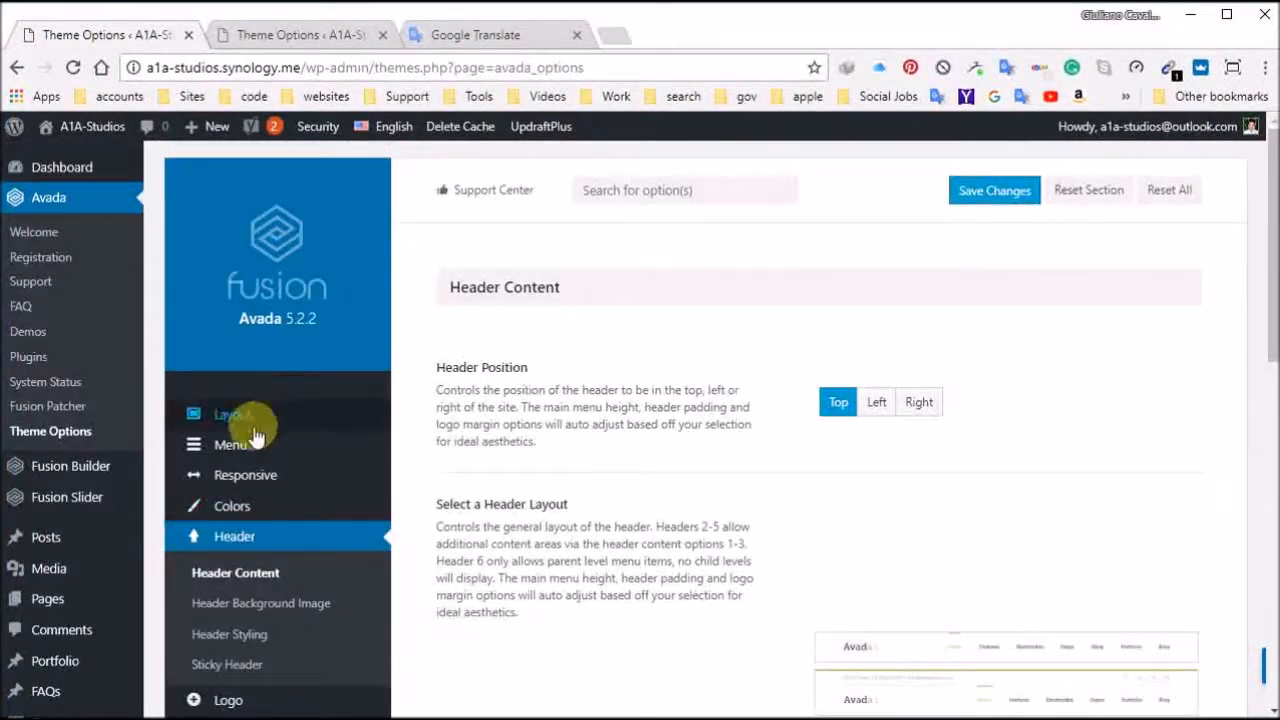
Step: Open the Main Menu options in the first Theme Options tab and examine the menu's layout, typography, font size and color settings
{"action": "mouse_move", "coordinate": [313, 458]}
{"action": "left_click", "coordinate": [447, 454]}
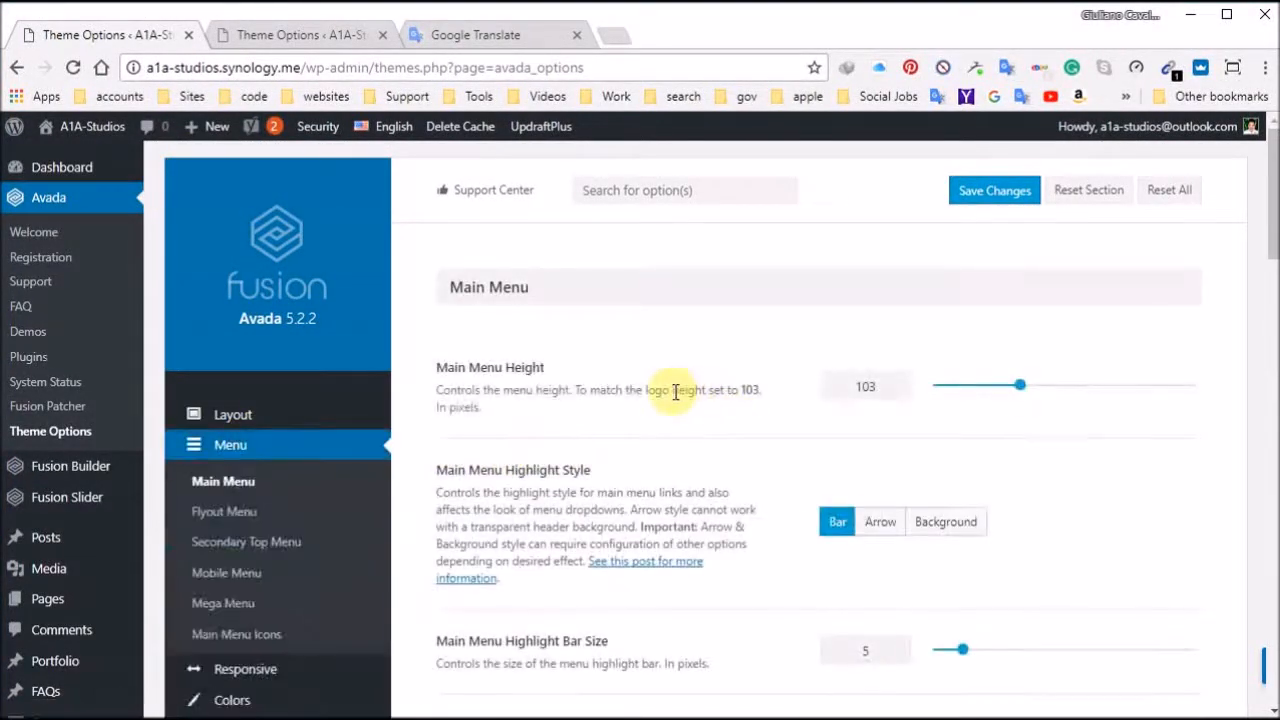
{"action": "scroll", "coordinate": [670, 392], "scroll_direction": "down", "scroll_amount": 4}
{"action": "scroll", "coordinate": [669, 392], "scroll_direction": "up", "scroll_amount": 4}
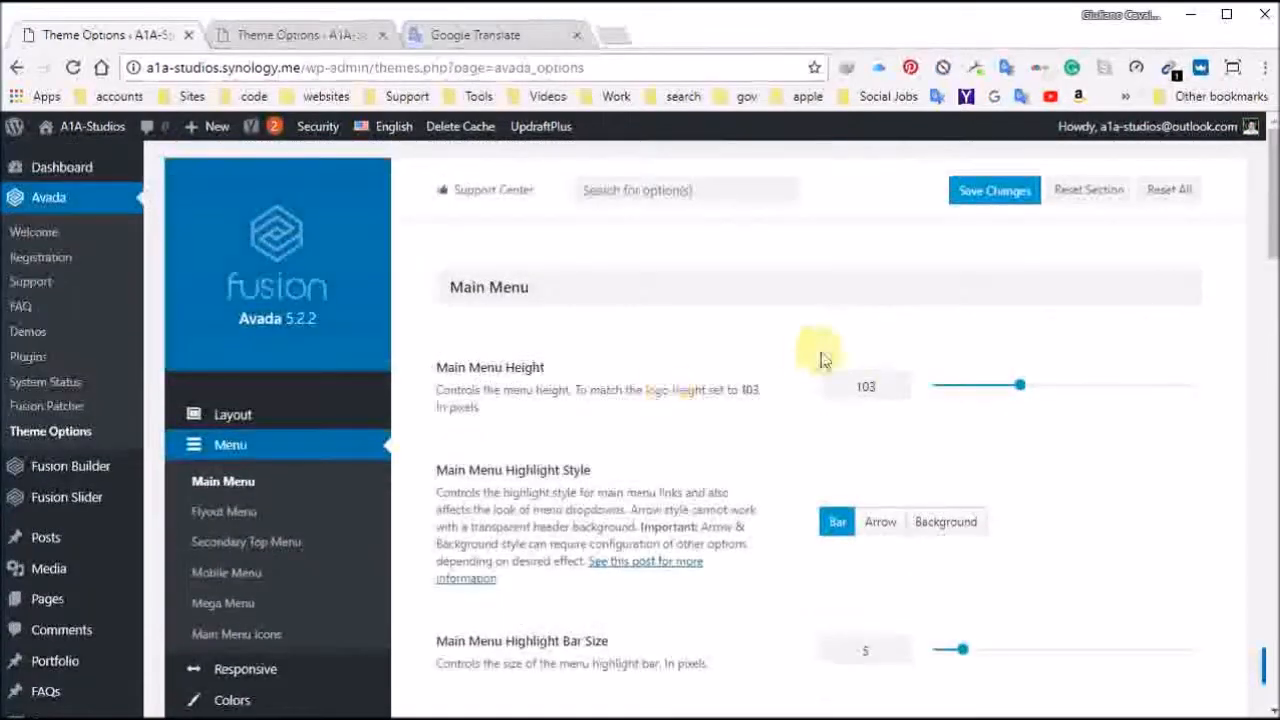
{"action": "scroll", "coordinate": [748, 294], "scroll_direction": "down", "scroll_amount": 5}
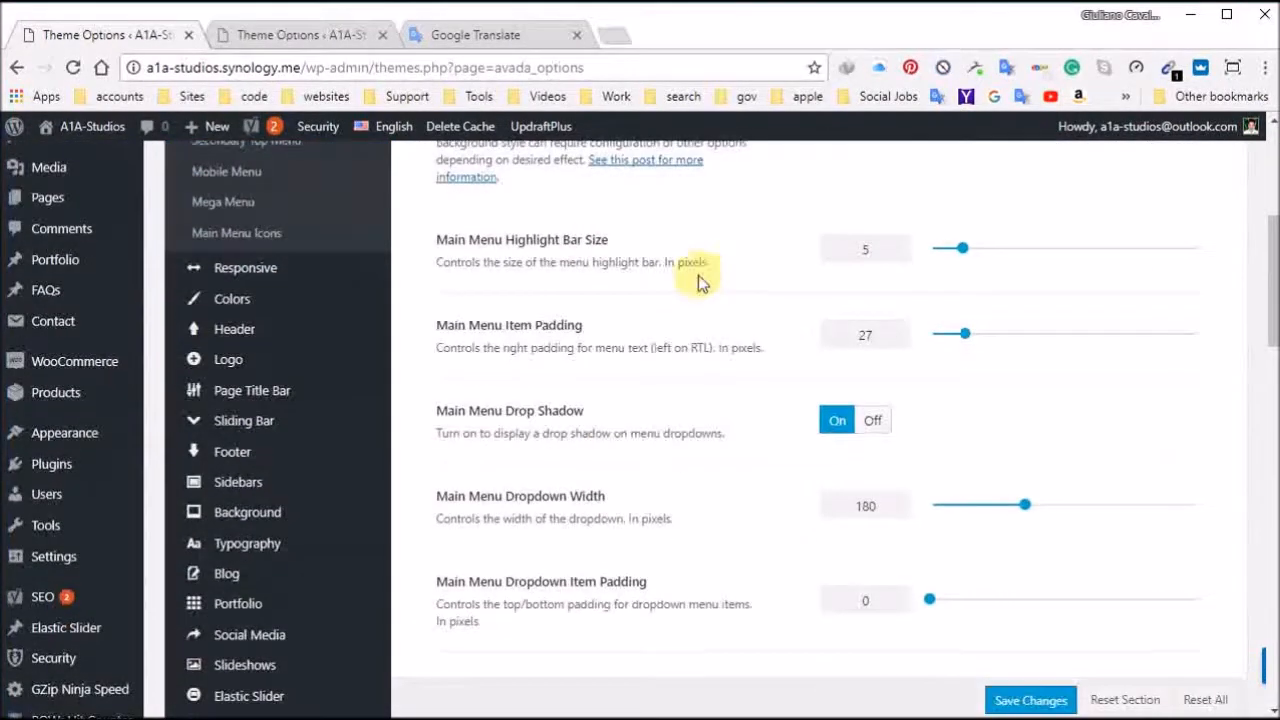
{"action": "scroll", "coordinate": [868, 418], "scroll_direction": "up", "scroll_amount": 3}
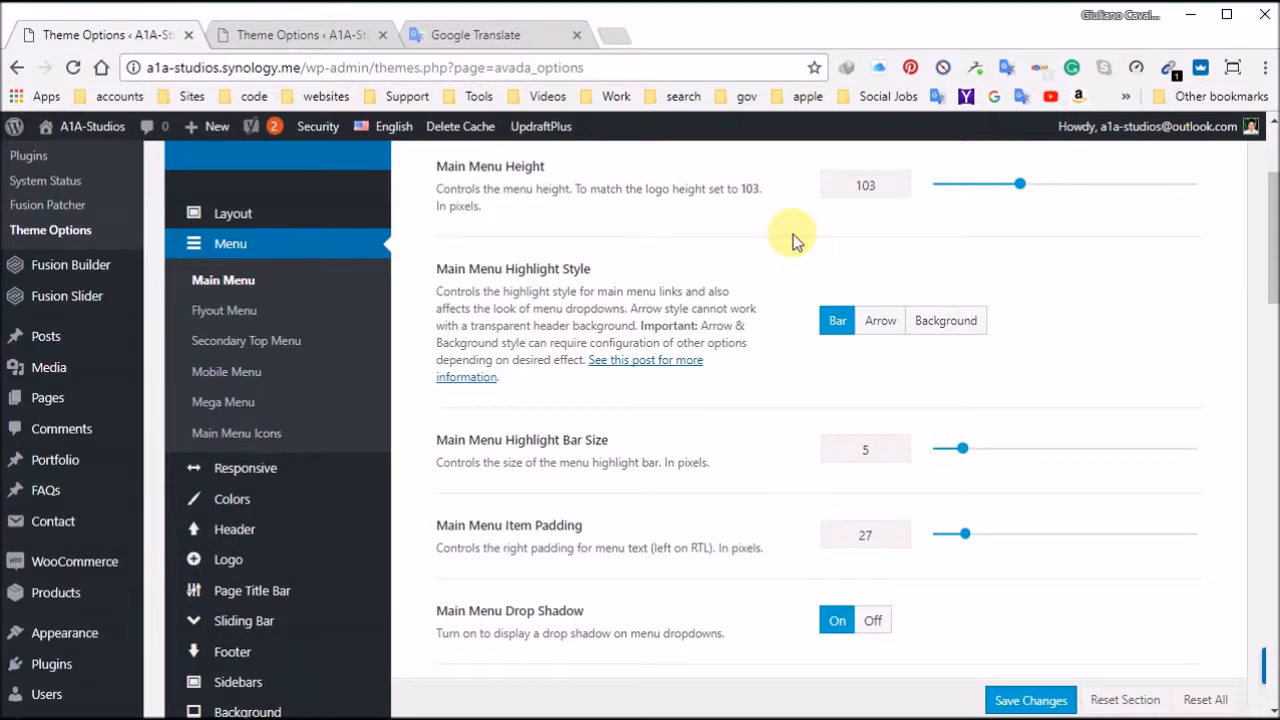
{"action": "scroll", "coordinate": [751, 271], "scroll_direction": "down", "scroll_amount": 2}
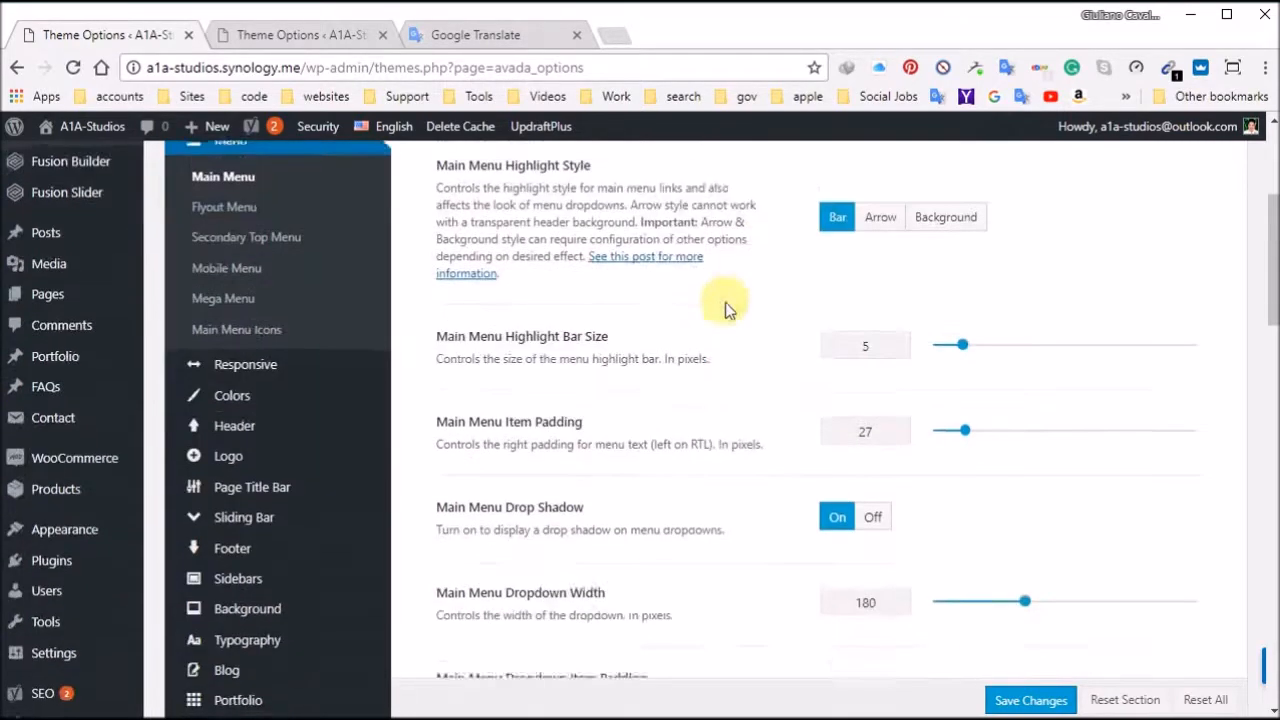
{"action": "scroll", "coordinate": [710, 350], "scroll_direction": "down", "scroll_amount": 10}
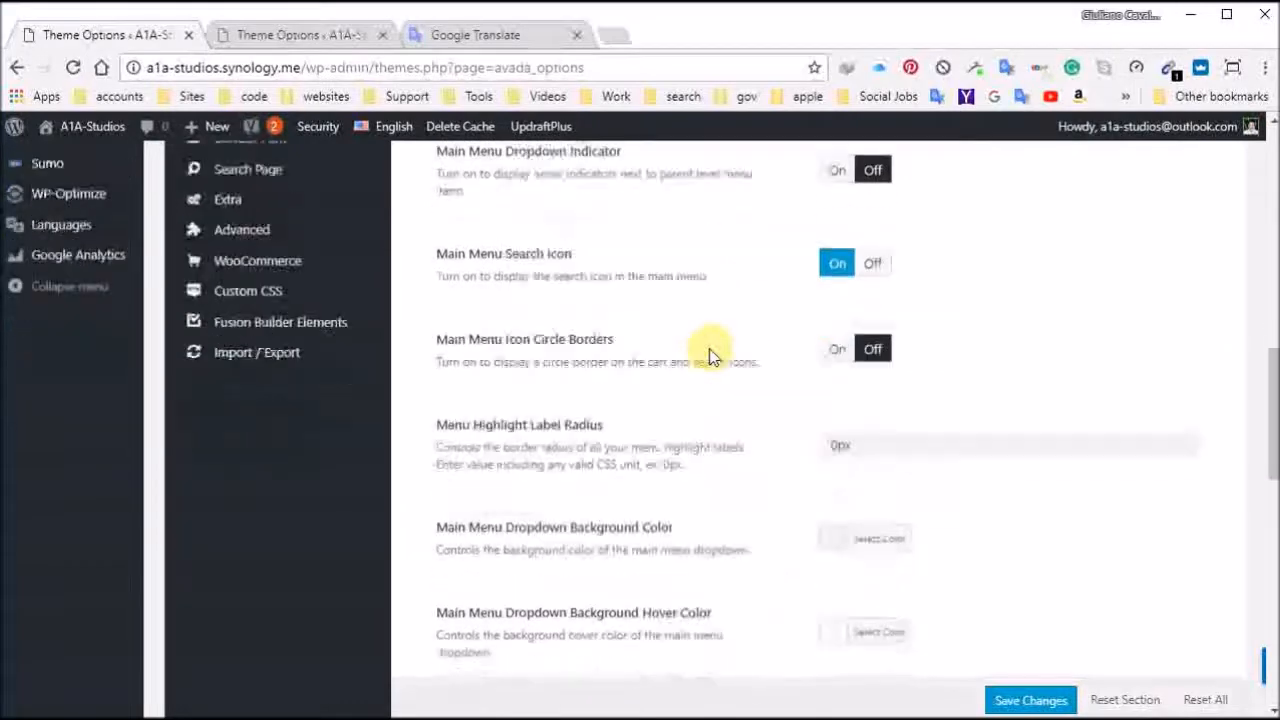
{"action": "scroll", "coordinate": [710, 355], "scroll_direction": "down", "scroll_amount": 3}
{"action": "scroll", "coordinate": [710, 355], "scroll_direction": "down", "scroll_amount": 3}
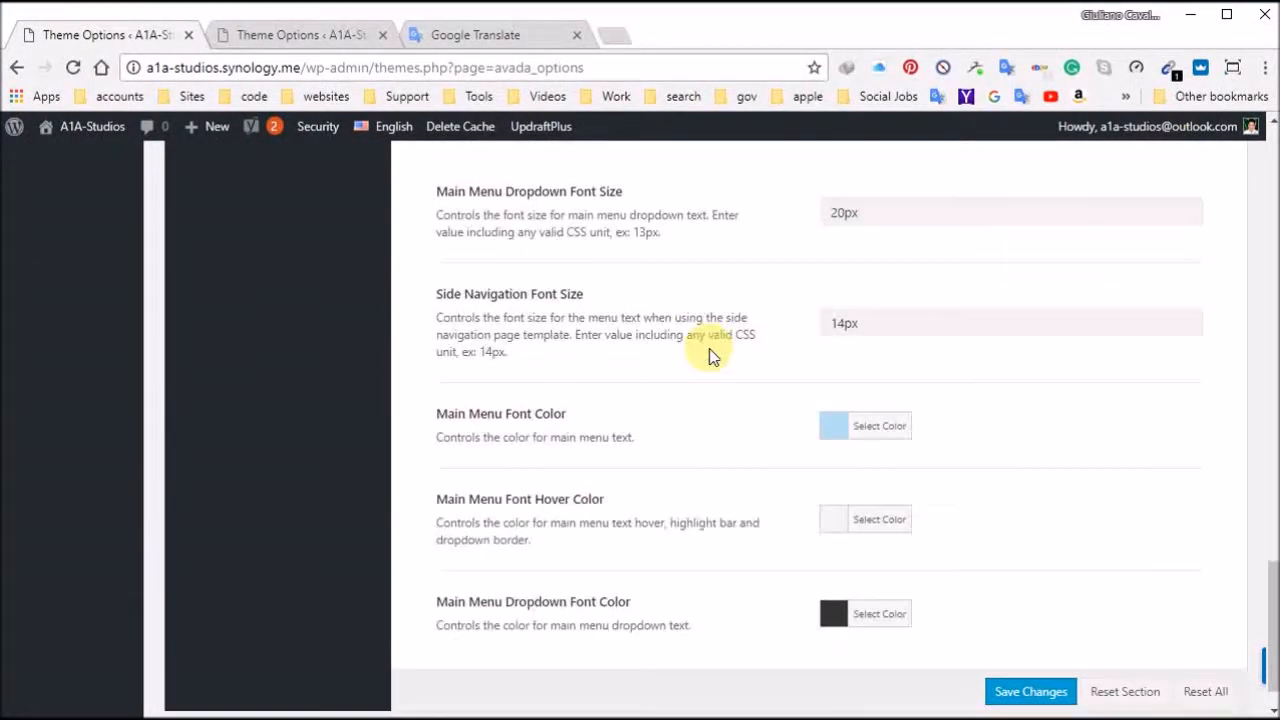
{"action": "scroll", "coordinate": [735, 367], "scroll_direction": "up", "scroll_amount": 3}
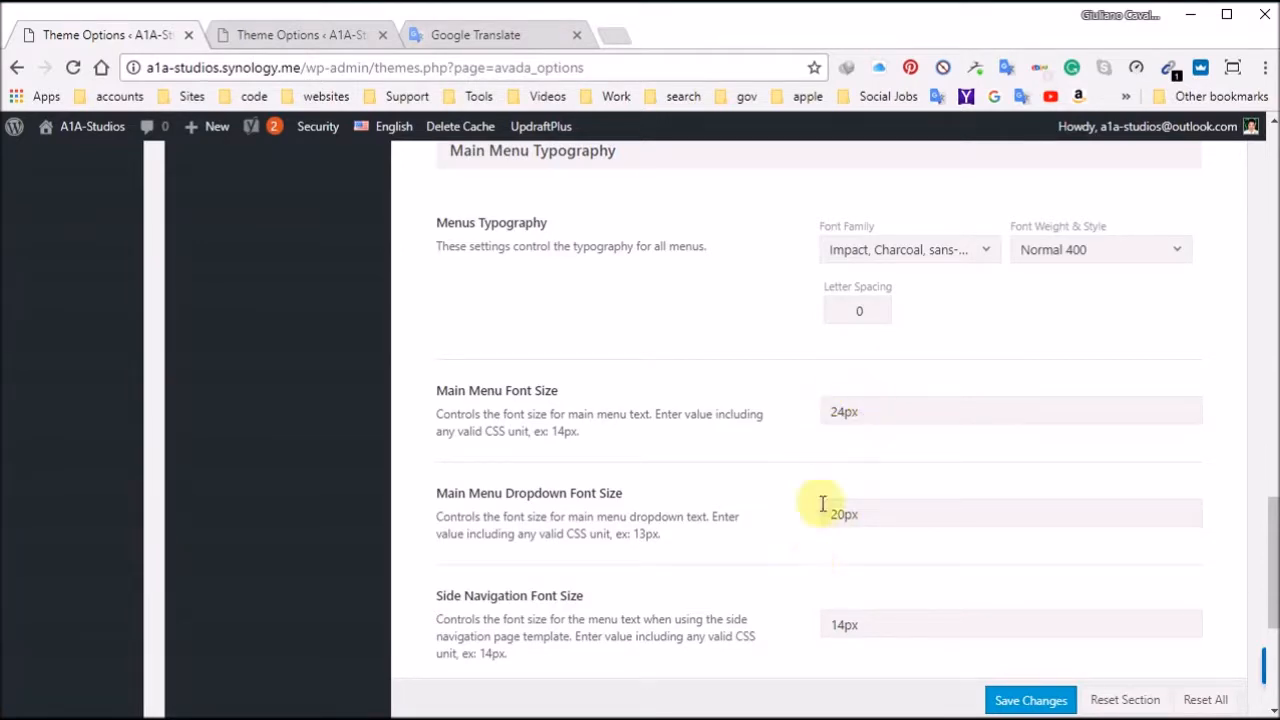
{"action": "scroll", "coordinate": [826, 543], "scroll_direction": "down", "scroll_amount": 3}
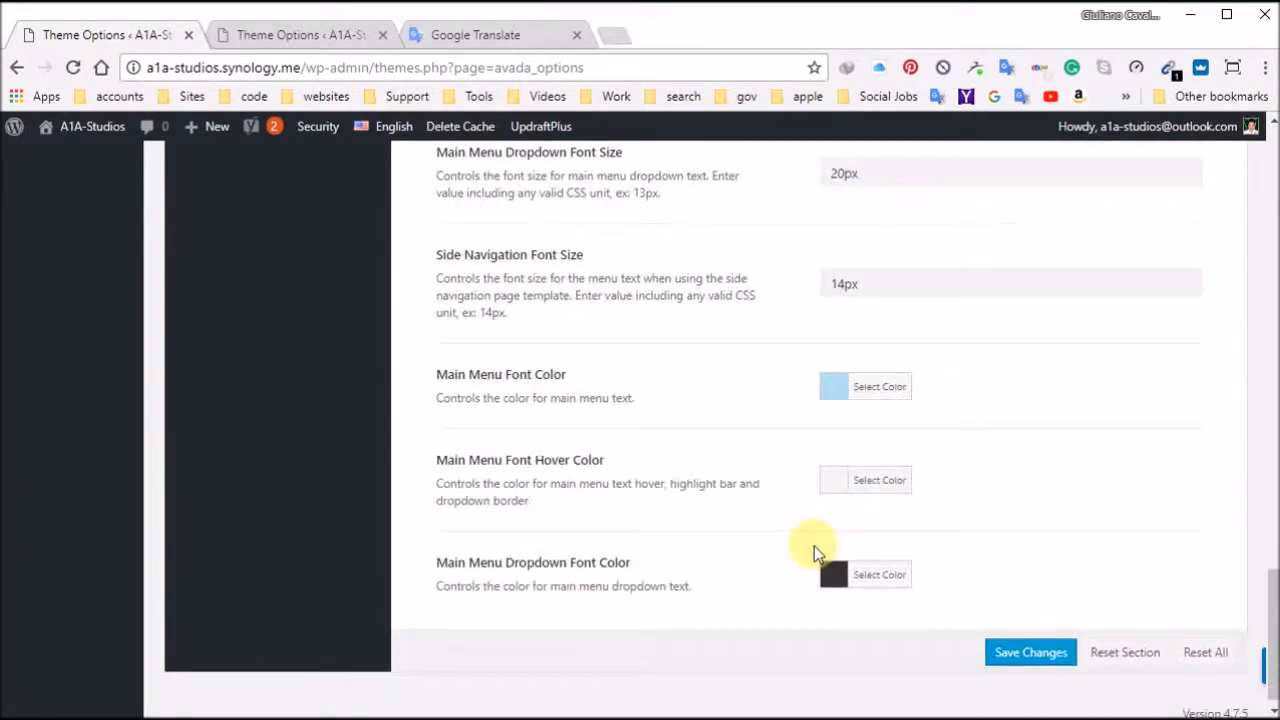
Step: Switch to the second Theme Options tab and examine its Main Menu typography, font size and font color settings
{"action": "scroll", "coordinate": [790, 440], "scroll_direction": "up", "scroll_amount": 2}
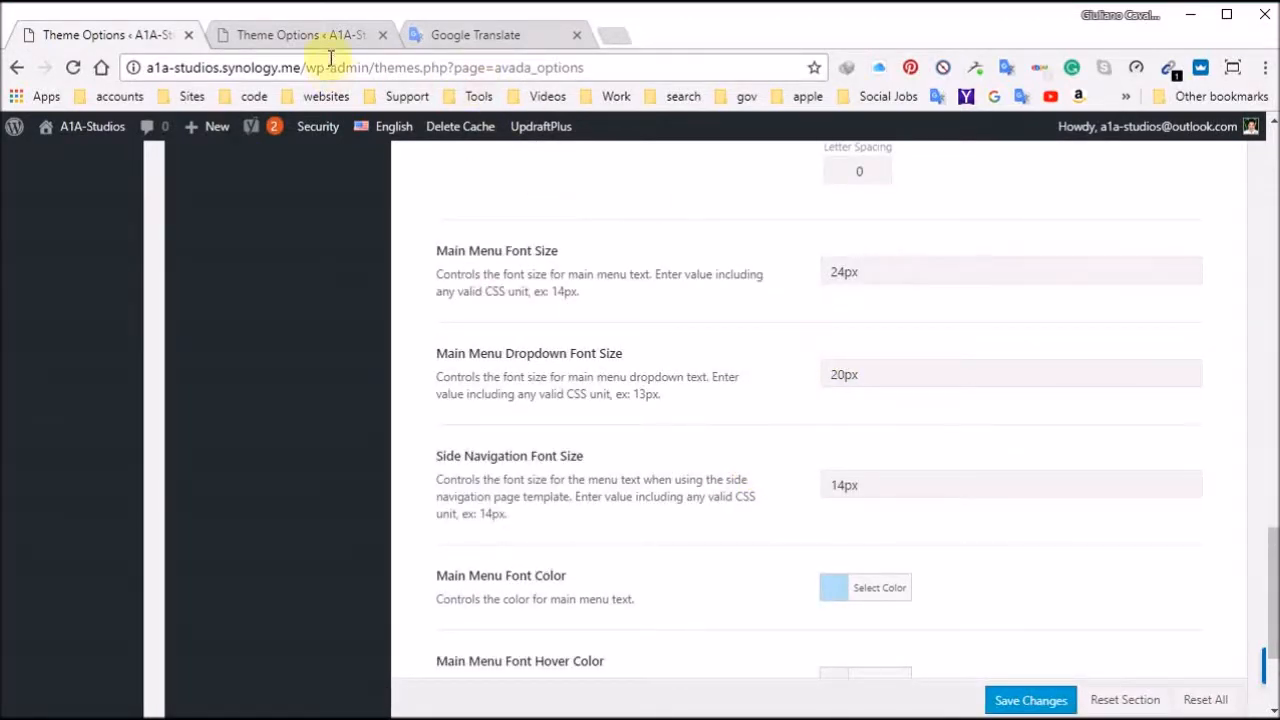
{"action": "left_click", "coordinate": [307, 34]}
{"action": "scroll", "coordinate": [580, 310], "scroll_direction": "down", "scroll_amount": 4}
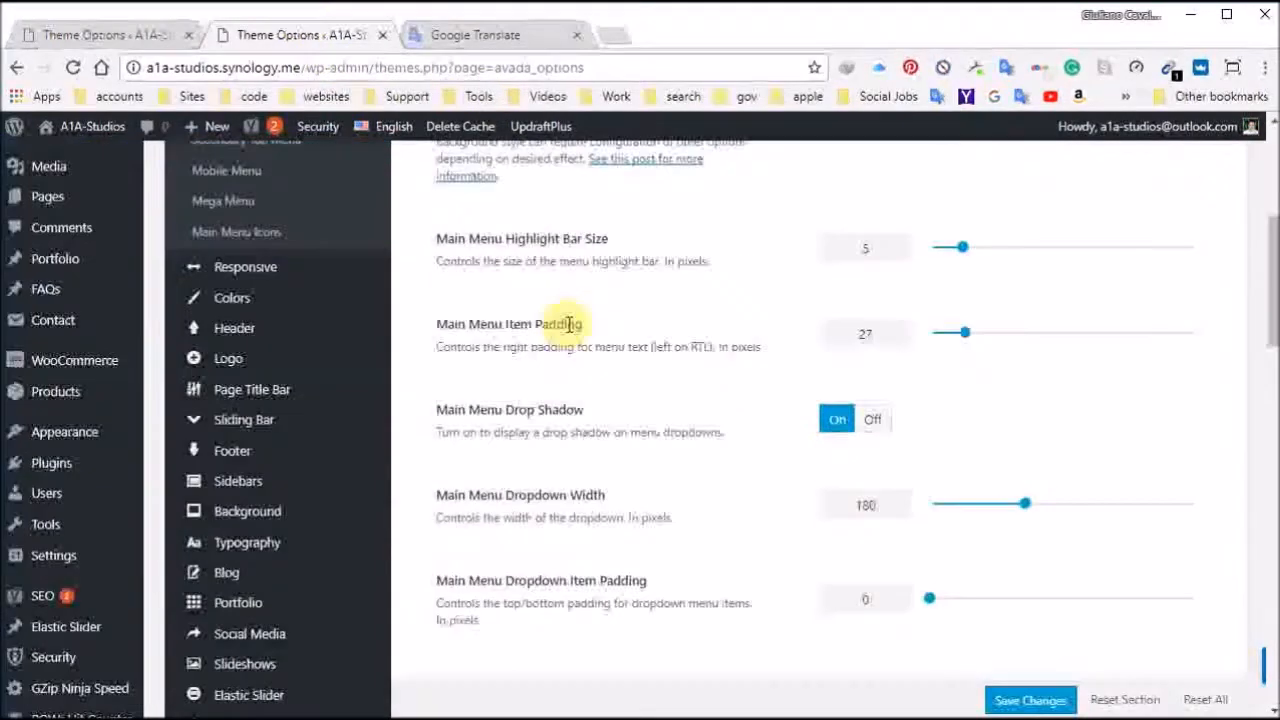
{"action": "scroll", "coordinate": [568, 325], "scroll_direction": "down", "scroll_amount": 10}
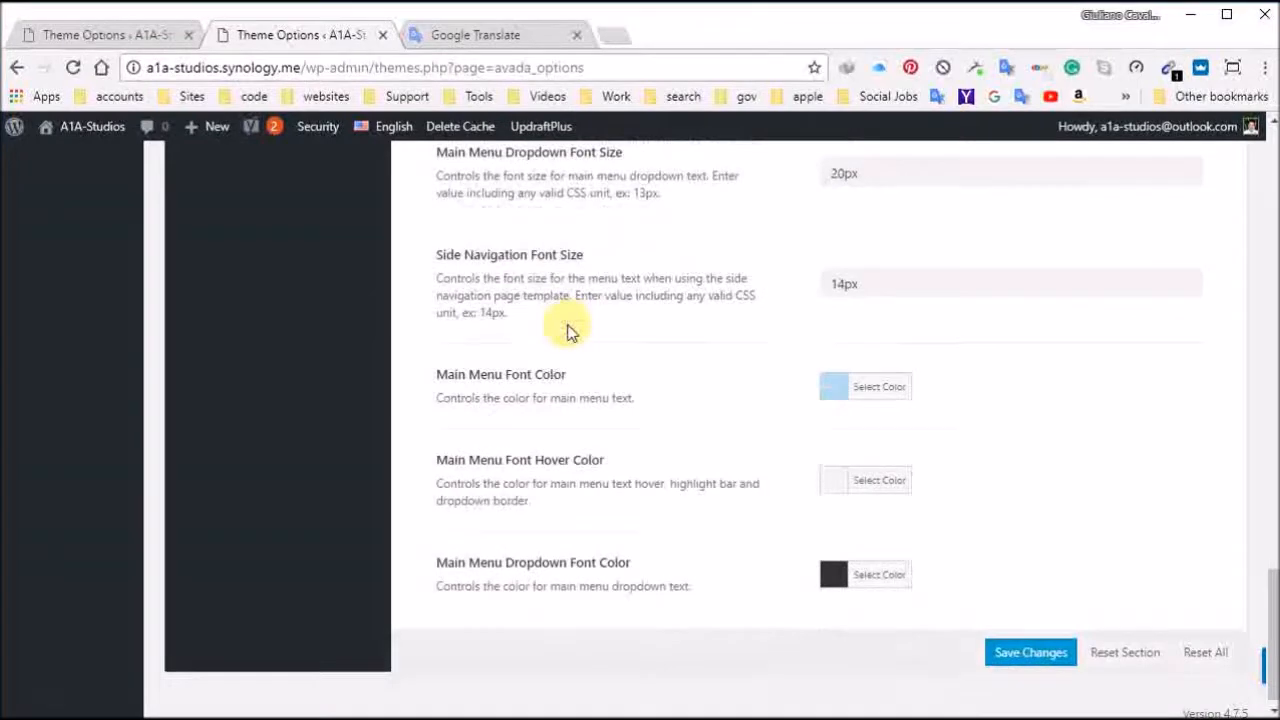
{"action": "scroll", "coordinate": [568, 332], "scroll_direction": "up", "scroll_amount": 2}
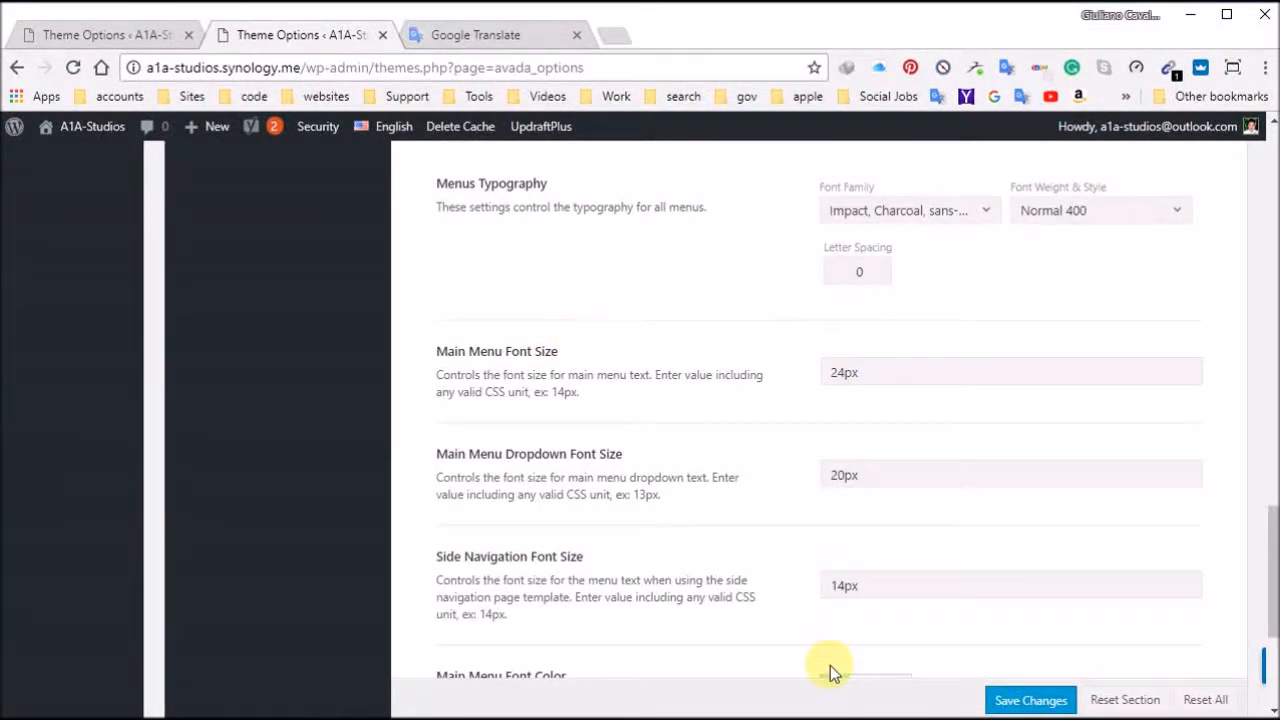
{"action": "scroll", "coordinate": [729, 578], "scroll_direction": "down", "scroll_amount": 4}
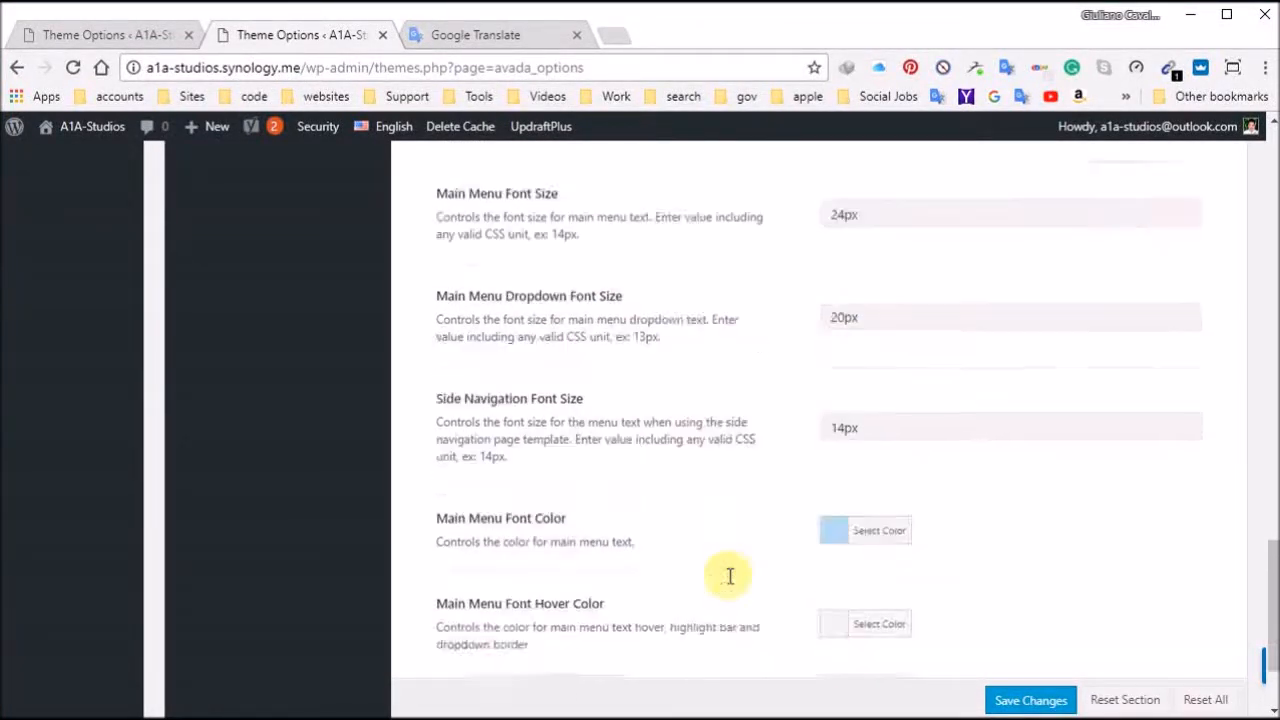
{"action": "scroll", "coordinate": [729, 578], "scroll_direction": "up", "scroll_amount": 14}
Step: Set the Main Menu Font Size to 26px in the first Theme Options tab and look back over the other Main Menu settings
{"action": "left_click", "coordinate": [140, 35]}
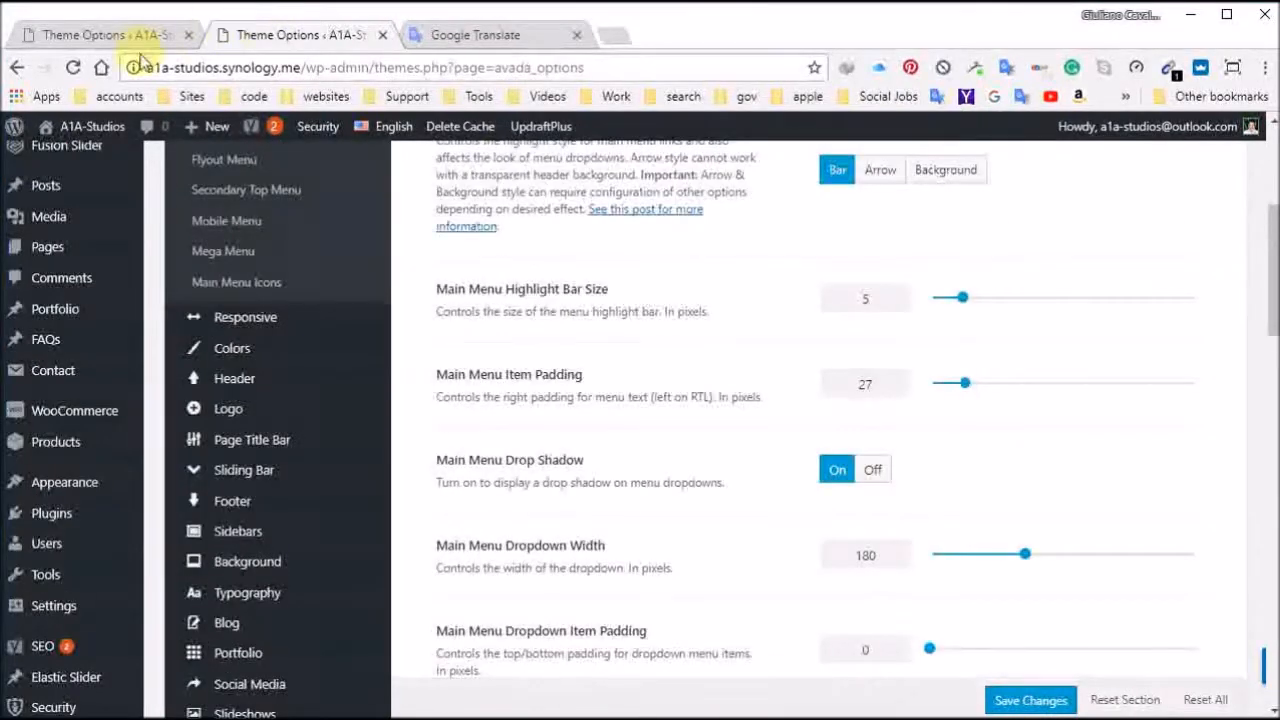
{"action": "scroll", "coordinate": [589, 421], "scroll_direction": "down", "scroll_amount": 2}
{"action": "scroll", "coordinate": [589, 421], "scroll_direction": "up", "scroll_amount": 3}
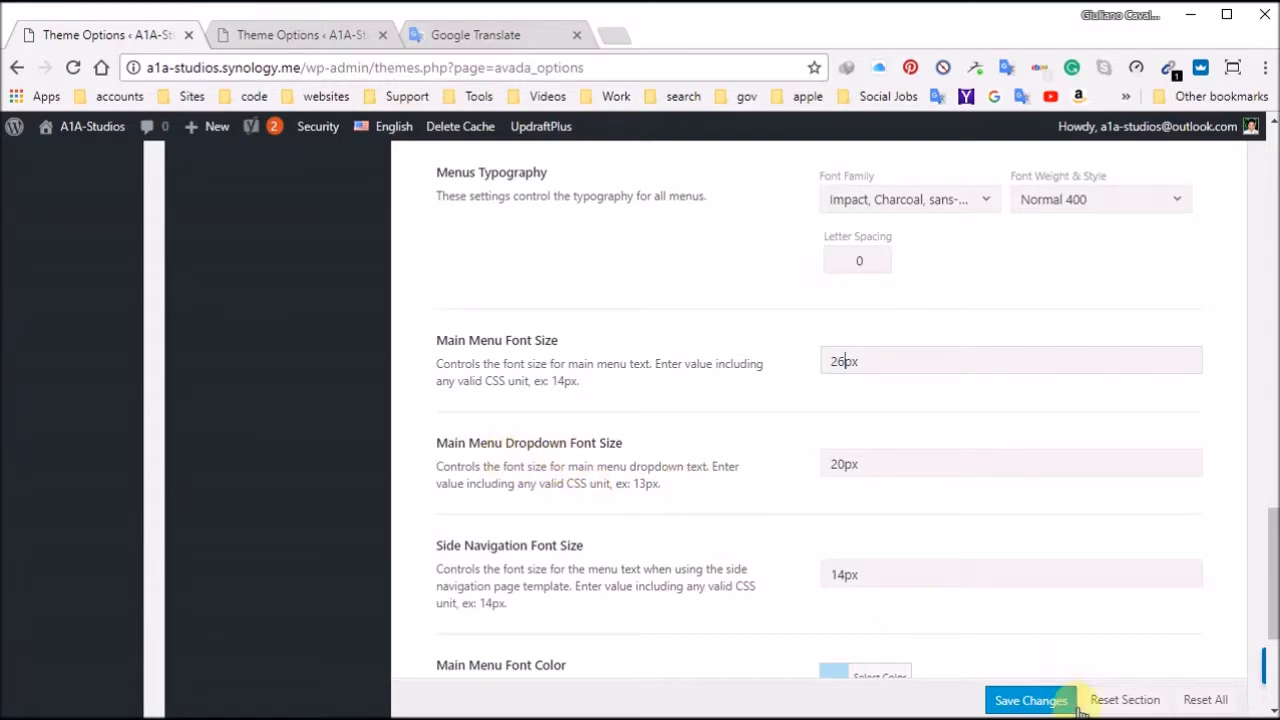
{"action": "scroll", "coordinate": [663, 449], "scroll_direction": "up", "scroll_amount": 10}
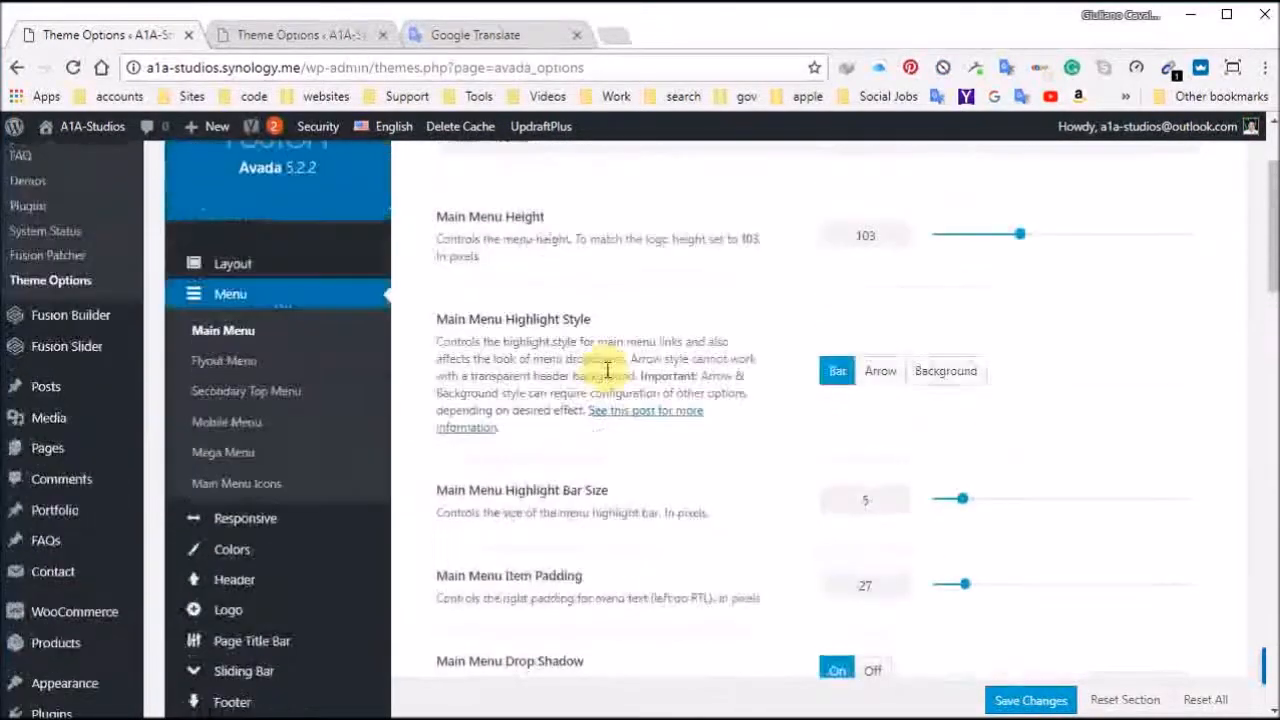
{"action": "scroll", "coordinate": [607, 370], "scroll_direction": "down", "scroll_amount": 6}
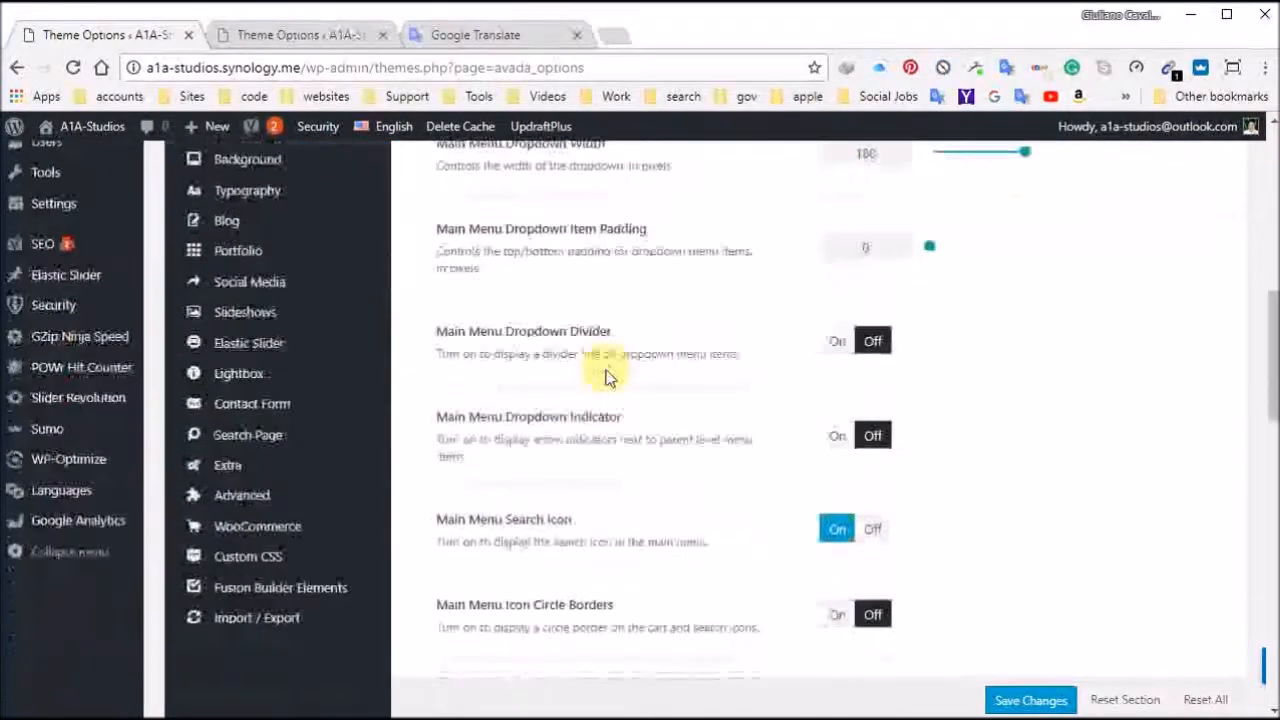
Step: Compare the Main Menu dropdown, icon and color settings between the second and first Theme Options tabs
{"action": "left_click", "coordinate": [368, 34]}
{"action": "scroll", "coordinate": [590, 280], "scroll_direction": "down", "scroll_amount": 6}
{"action": "scroll", "coordinate": [596, 288], "scroll_direction": "up", "scroll_amount": 1}
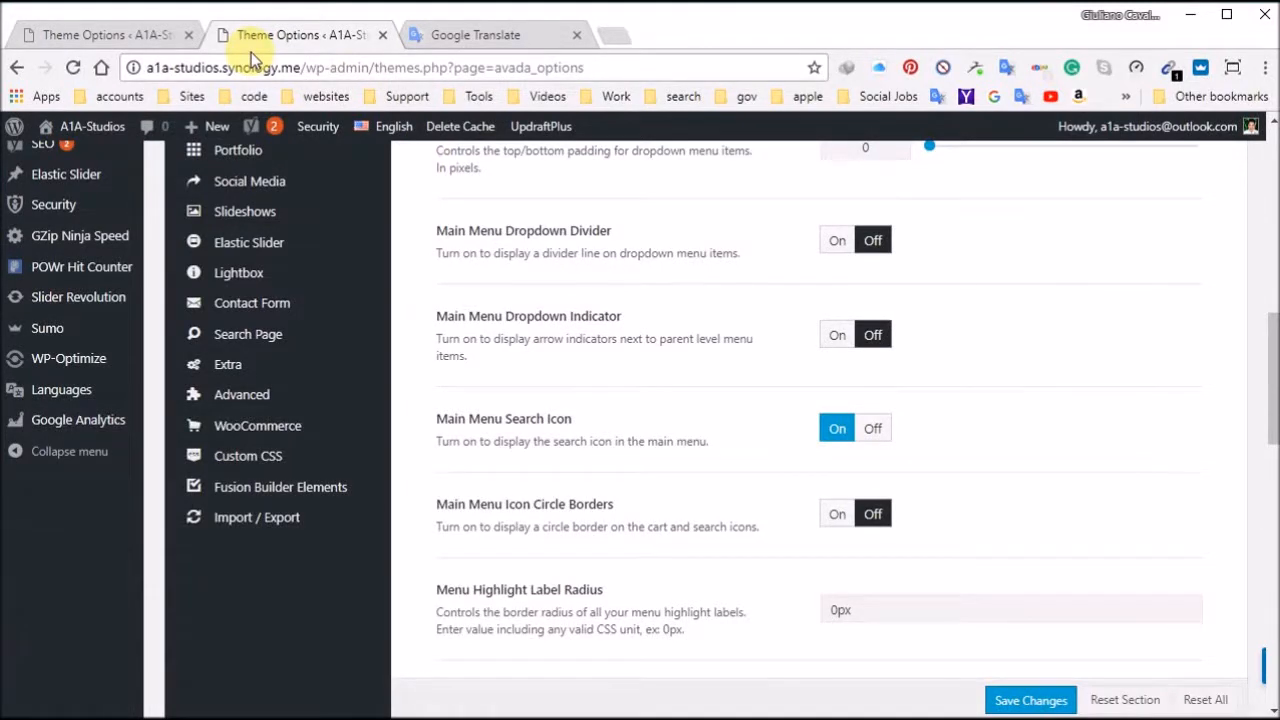
{"action": "left_click", "coordinate": [99, 45]}
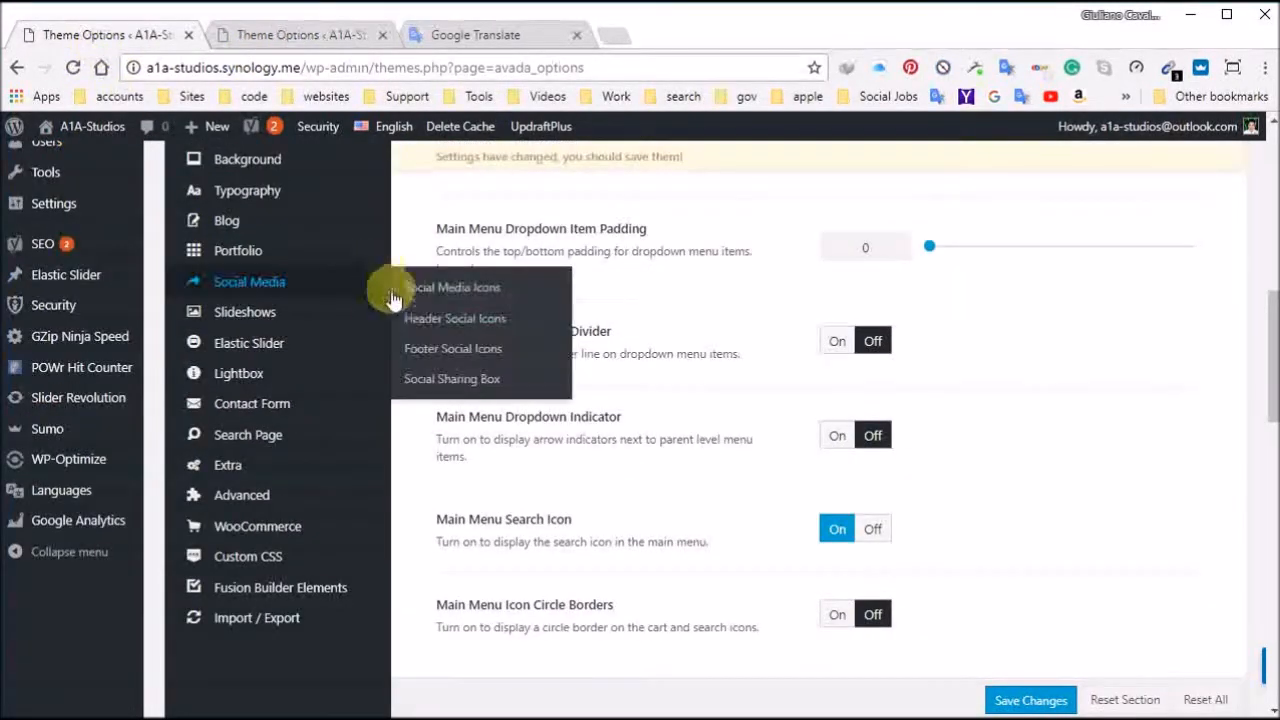
{"action": "scroll", "coordinate": [755, 470], "scroll_direction": "down", "scroll_amount": 8}
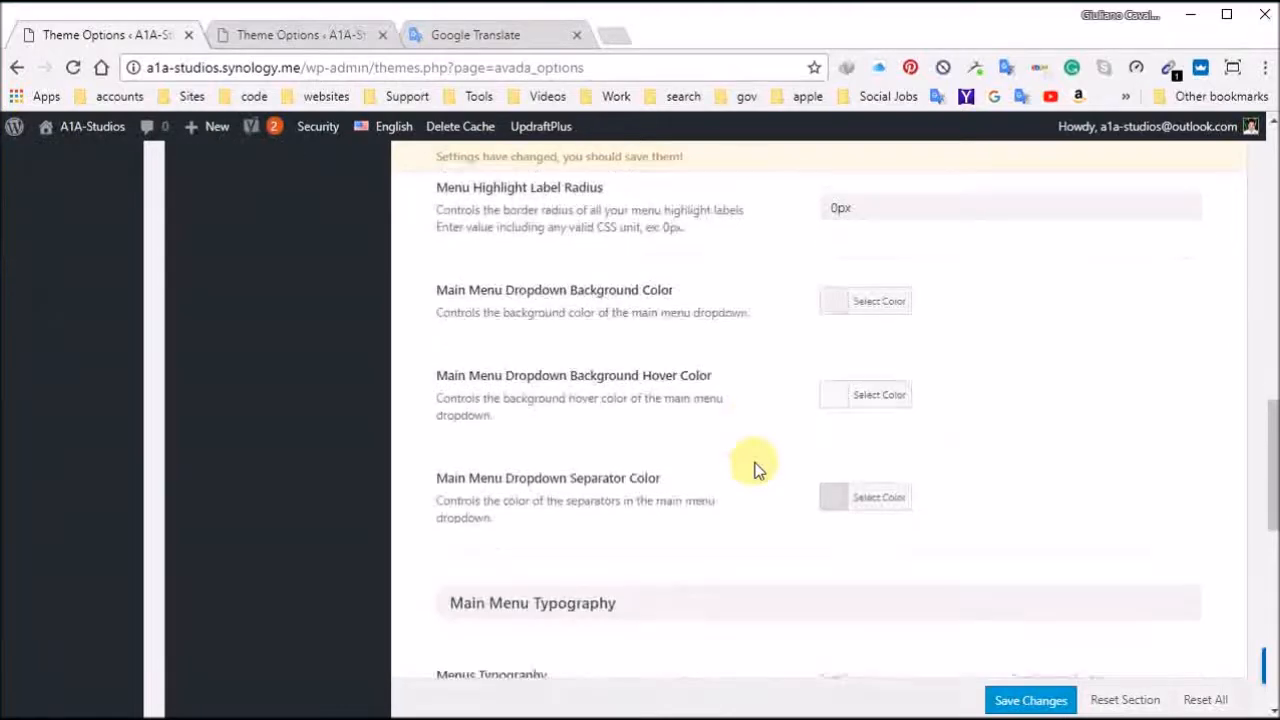
{"action": "scroll", "coordinate": [757, 463], "scroll_direction": "down", "scroll_amount": 5}
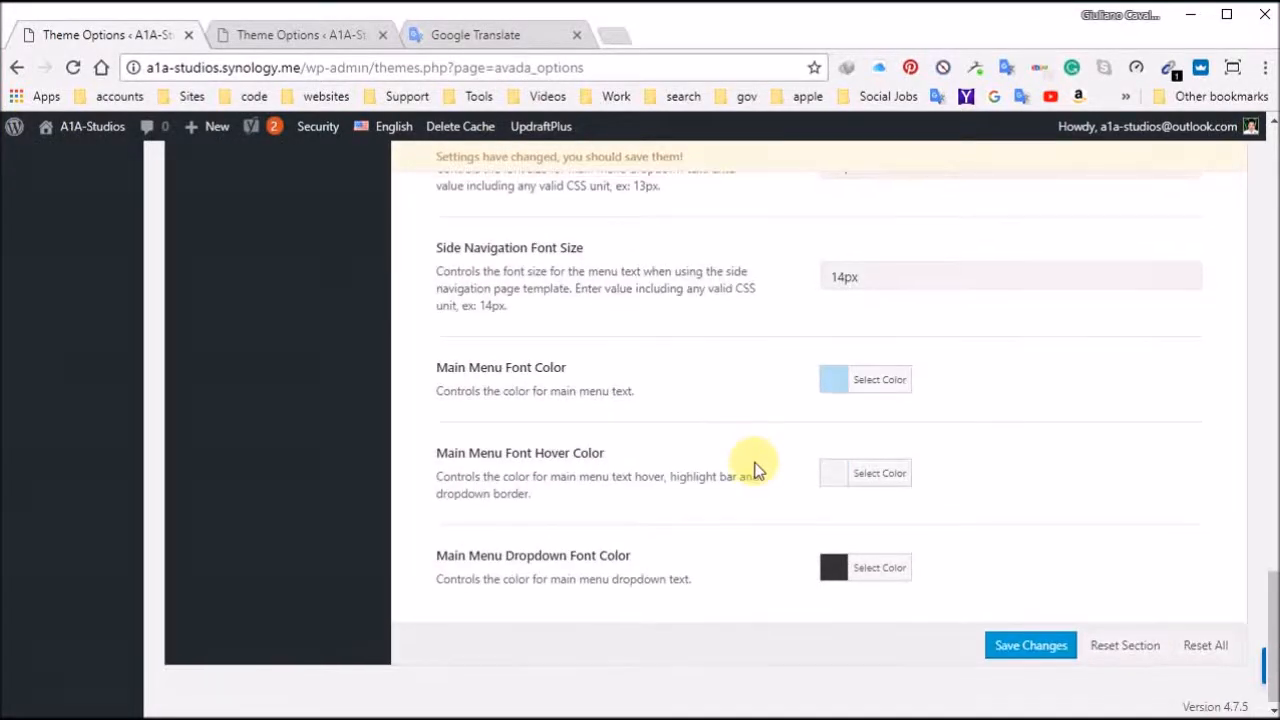
{"action": "scroll", "coordinate": [757, 465], "scroll_direction": "up", "scroll_amount": 15}
{"action": "scroll", "coordinate": [752, 465], "scroll_direction": "up", "scroll_amount": 3}
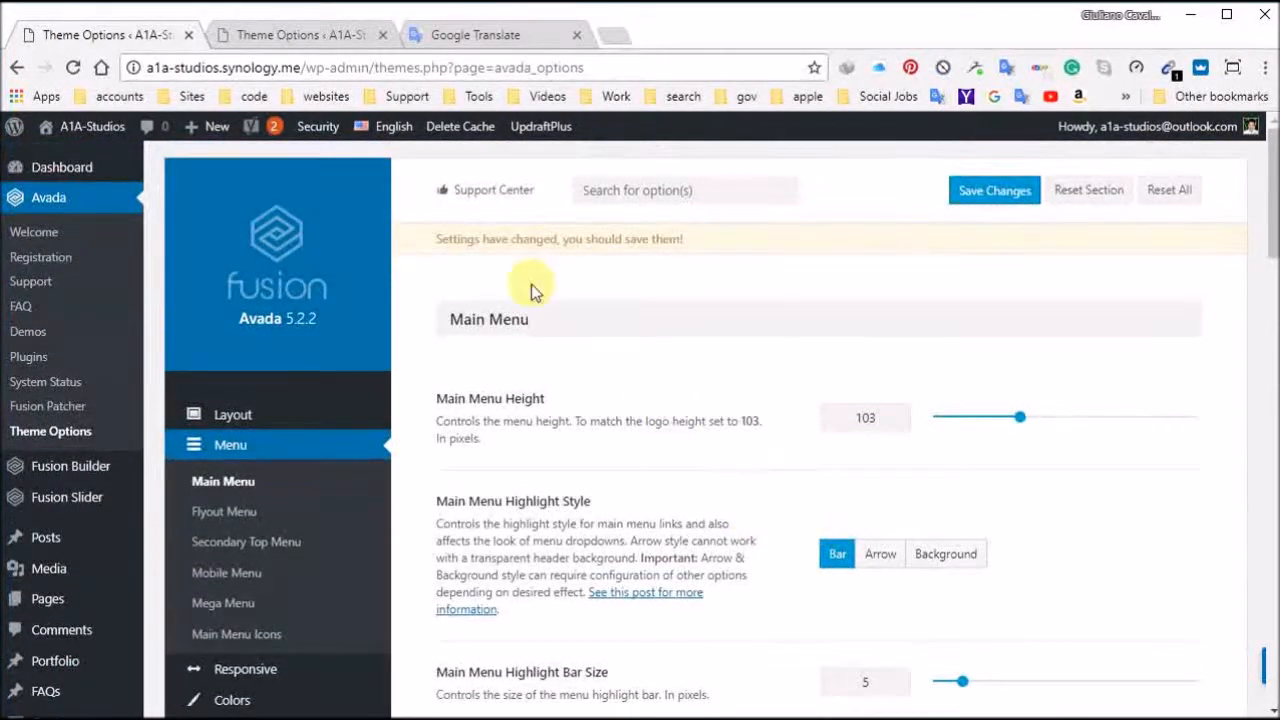
Step: Open the Secondary Top Menu options in the first Theme Options tab and look through the dropdown and typography settings
{"action": "left_click", "coordinate": [248, 546]}
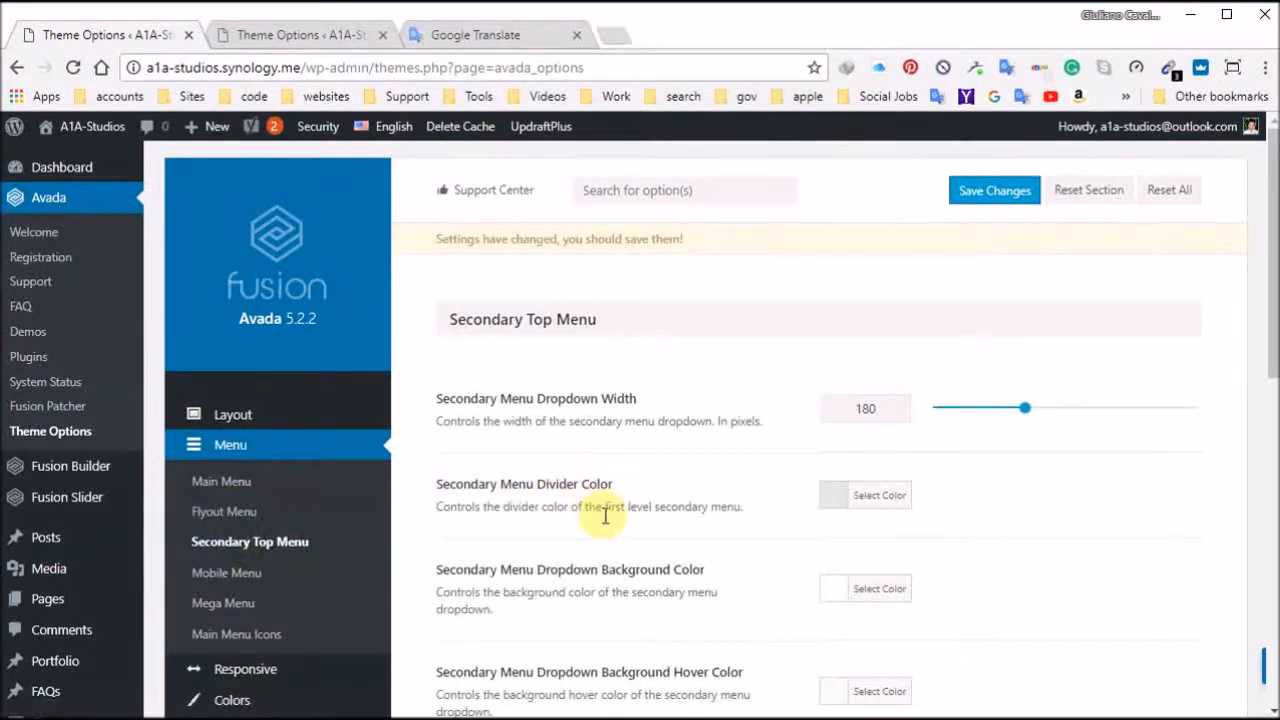
{"action": "scroll", "coordinate": [600, 520], "scroll_direction": "down", "scroll_amount": 5}
{"action": "scroll", "coordinate": [617, 524], "scroll_direction": "down", "scroll_amount": 2}
{"action": "scroll", "coordinate": [617, 524], "scroll_direction": "up", "scroll_amount": 4}
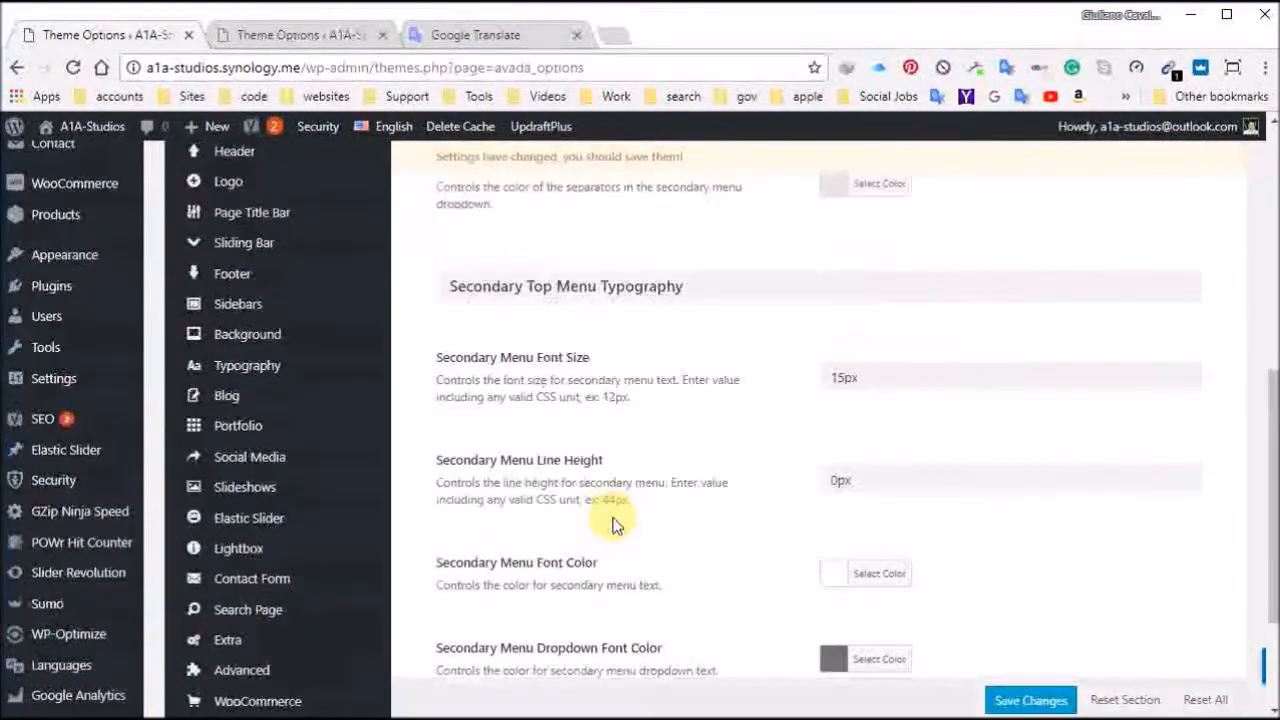
{"action": "scroll", "coordinate": [613, 522], "scroll_direction": "up", "scroll_amount": 10}
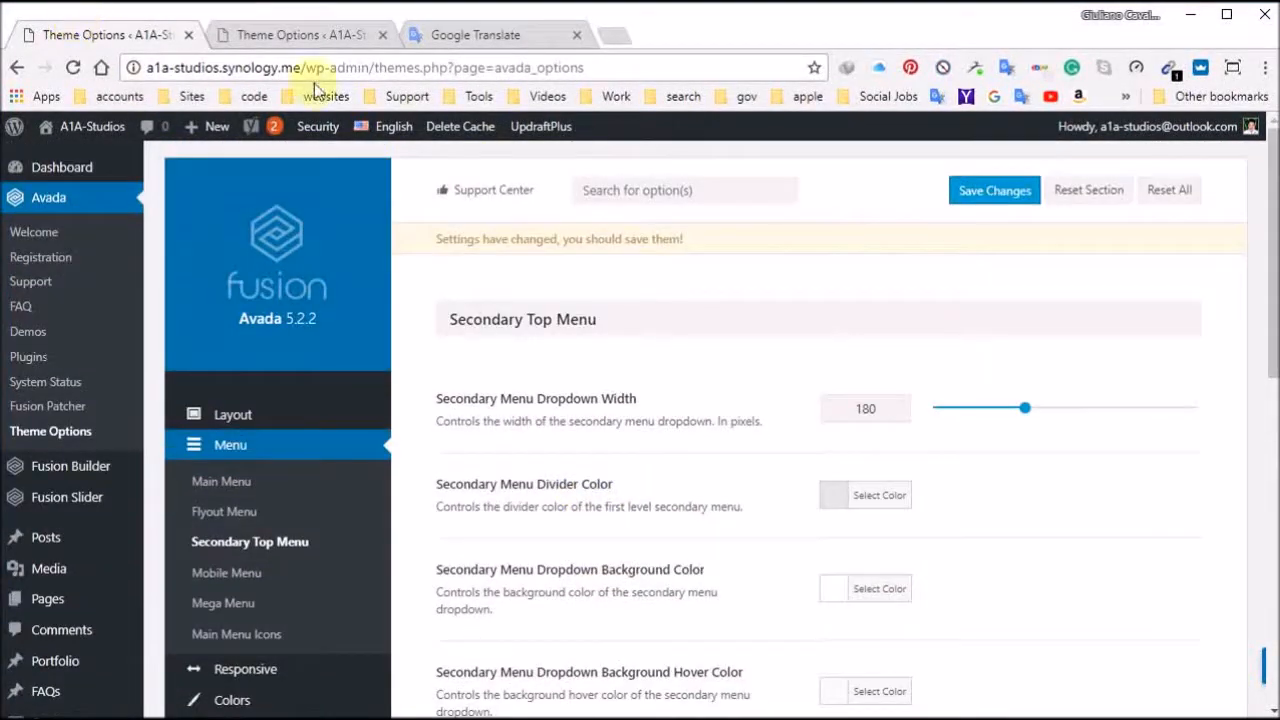
Step: Open the Secondary Top Menu options in the second Theme Options tab and examine their typography and color settings
{"action": "left_click", "coordinate": [295, 34]}
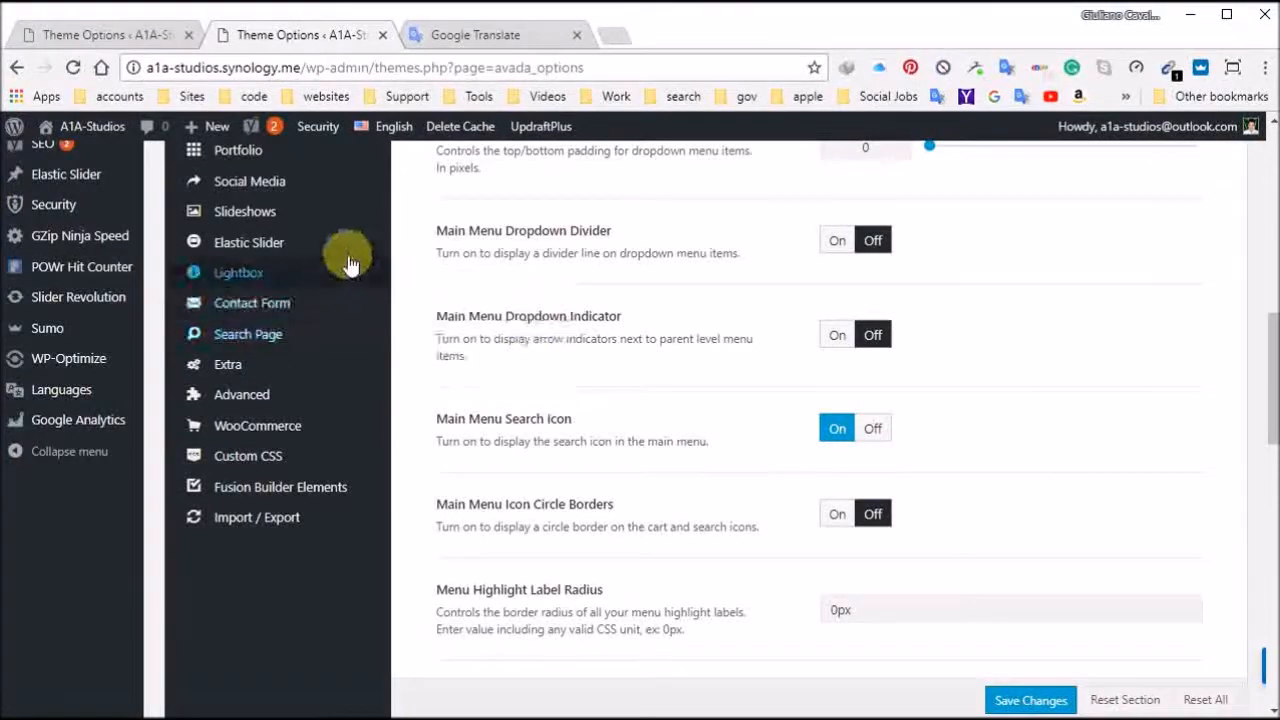
{"action": "scroll", "coordinate": [330, 300], "scroll_direction": "up", "scroll_amount": 4}
{"action": "scroll", "coordinate": [320, 330], "scroll_direction": "up", "scroll_amount": 4}
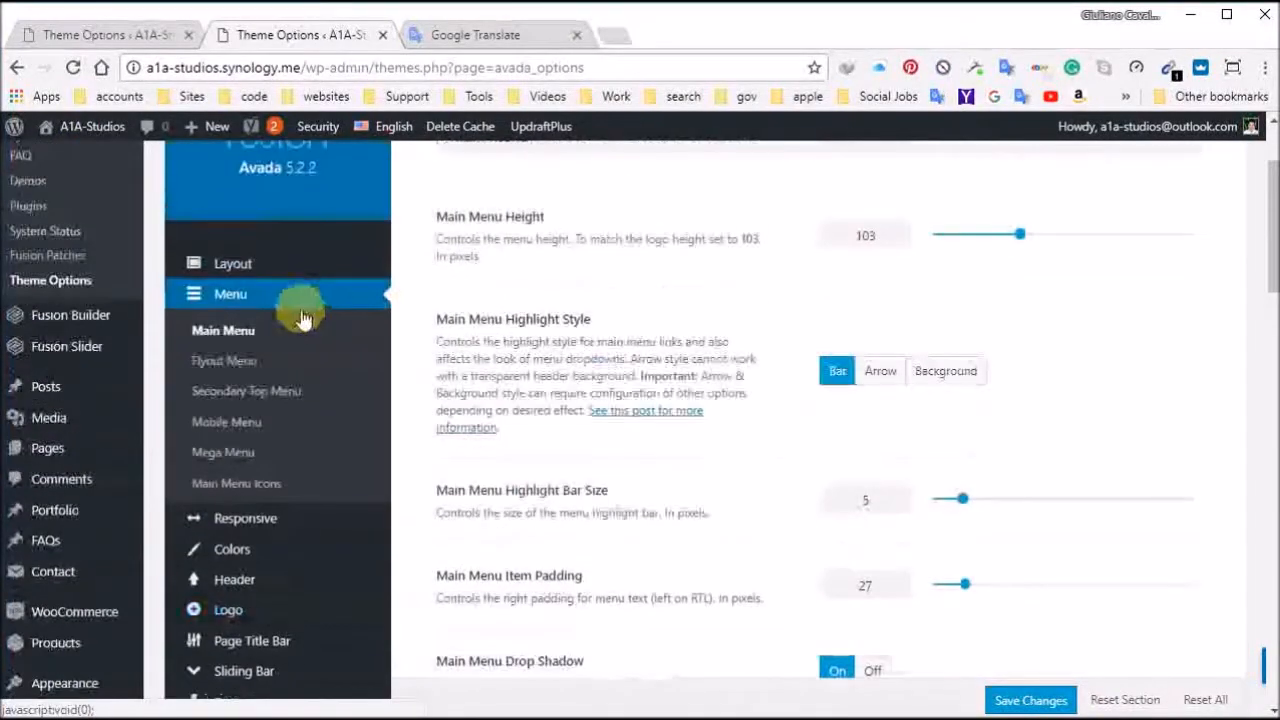
{"action": "left_click", "coordinate": [237, 398]}
{"action": "scroll", "coordinate": [608, 420], "scroll_direction": "down", "scroll_amount": 6}
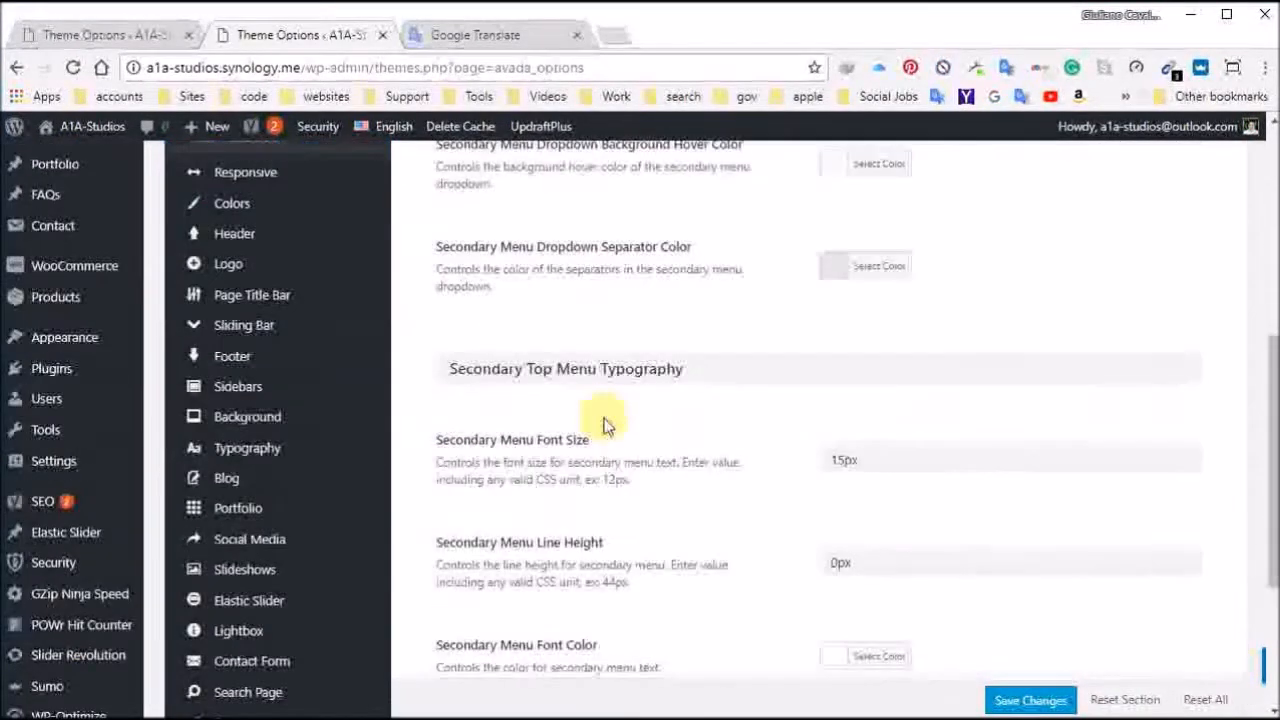
{"action": "scroll", "coordinate": [608, 425], "scroll_direction": "up", "scroll_amount": 1}
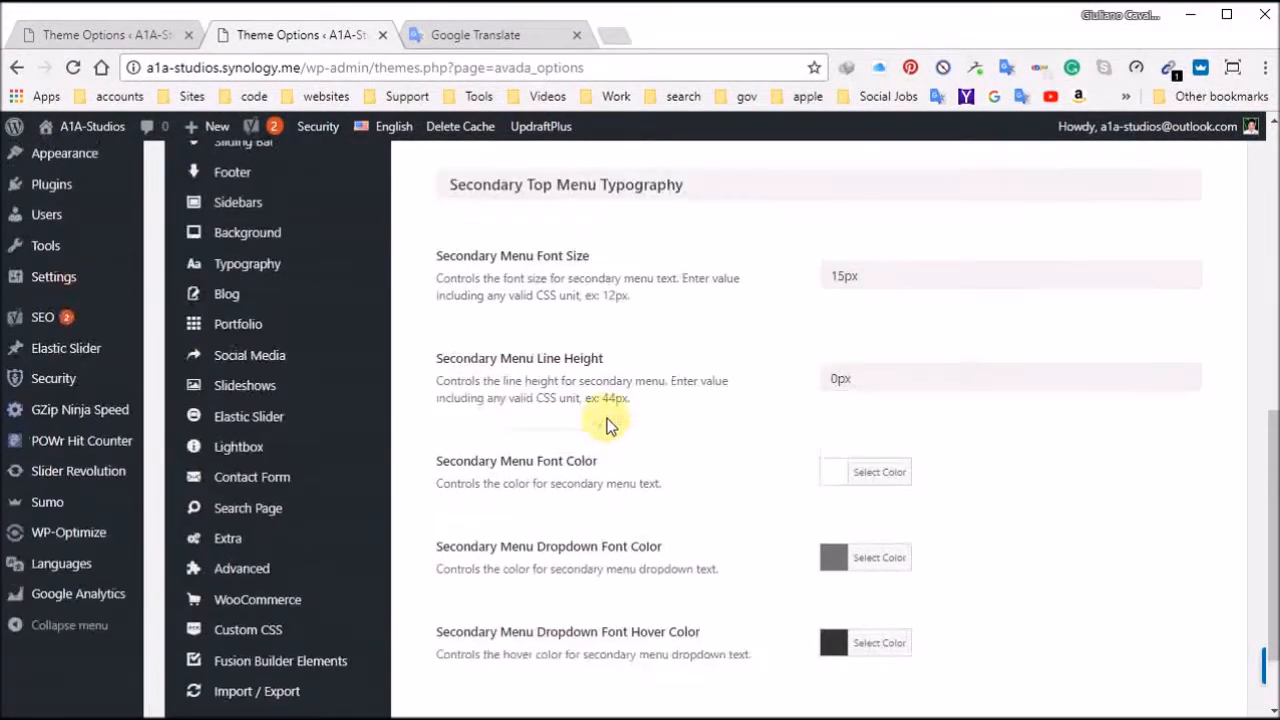
Step: Return to the first Theme Options tab and recheck its Secondary Top Menu settings against the other tab
{"action": "left_click", "coordinate": [128, 30]}
{"action": "scroll", "coordinate": [657, 491], "scroll_direction": "down", "scroll_amount": 10}
{"action": "scroll", "coordinate": [654, 490], "scroll_direction": "up", "scroll_amount": 1}
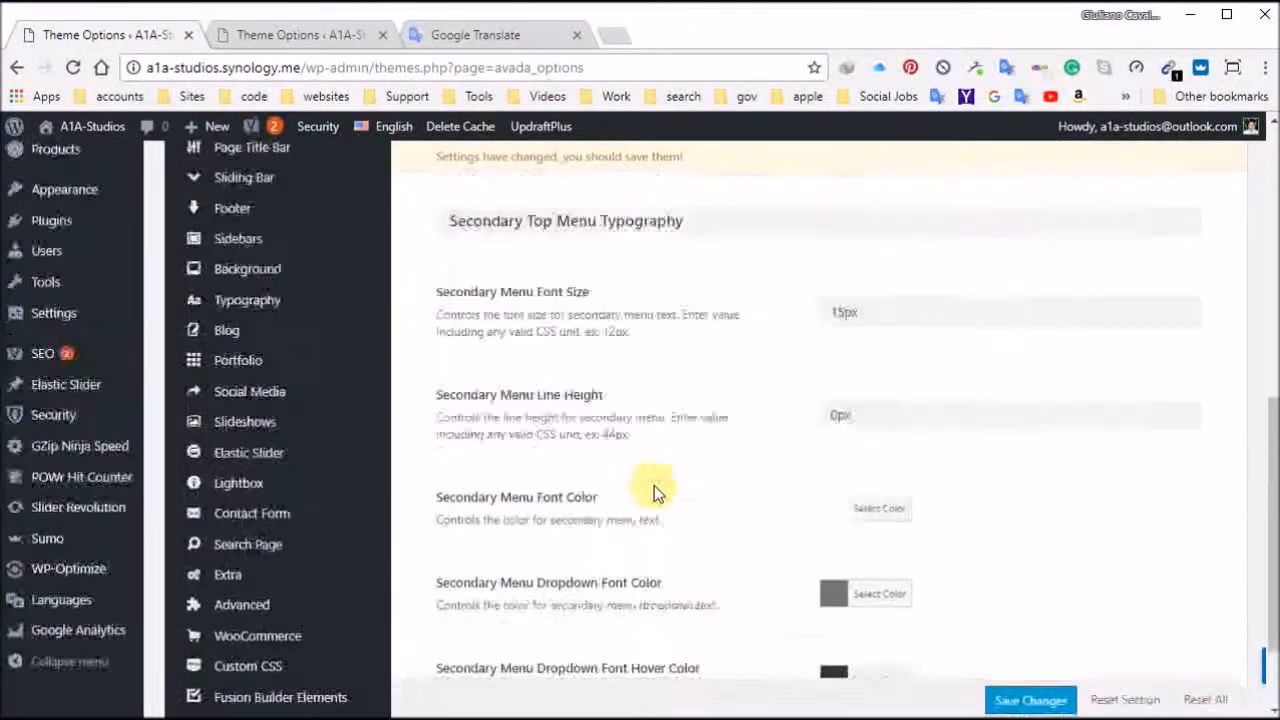
{"action": "scroll", "coordinate": [654, 490], "scroll_direction": "up", "scroll_amount": 10}
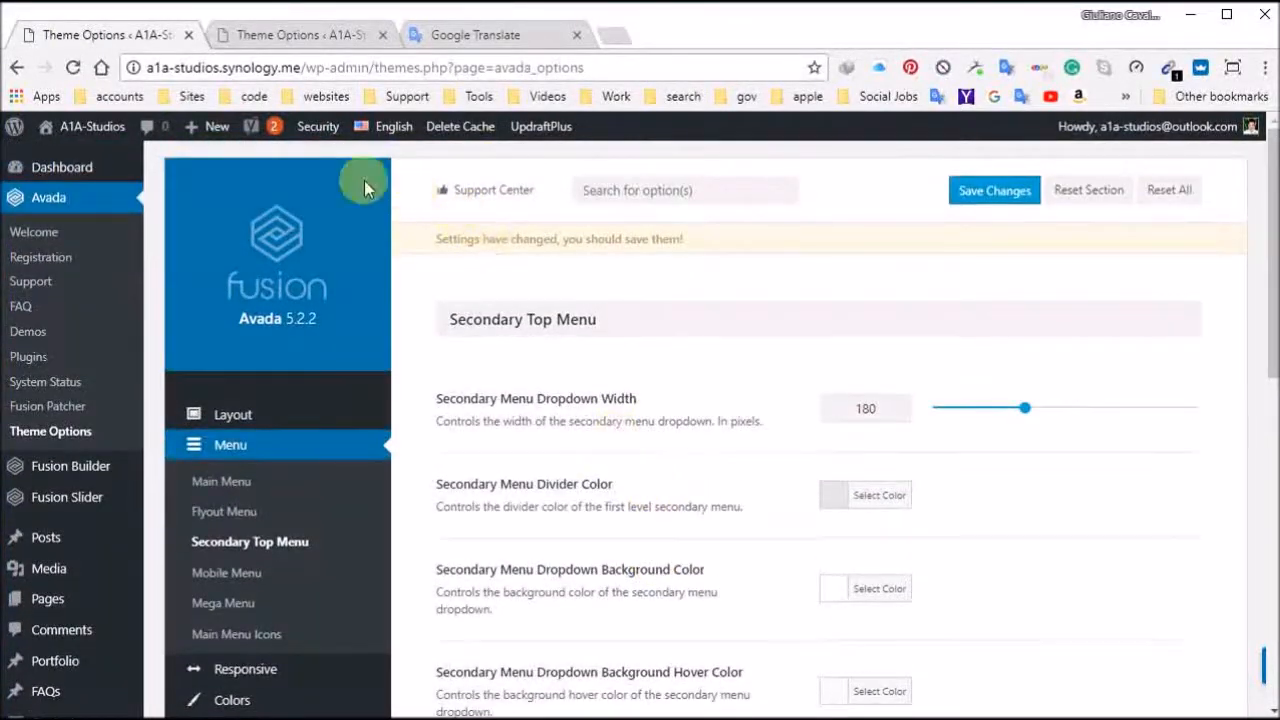
Step: Open the Header Content options in the second Theme Options tab and review the header layout and contact info settings
{"action": "left_click", "coordinate": [300, 34]}
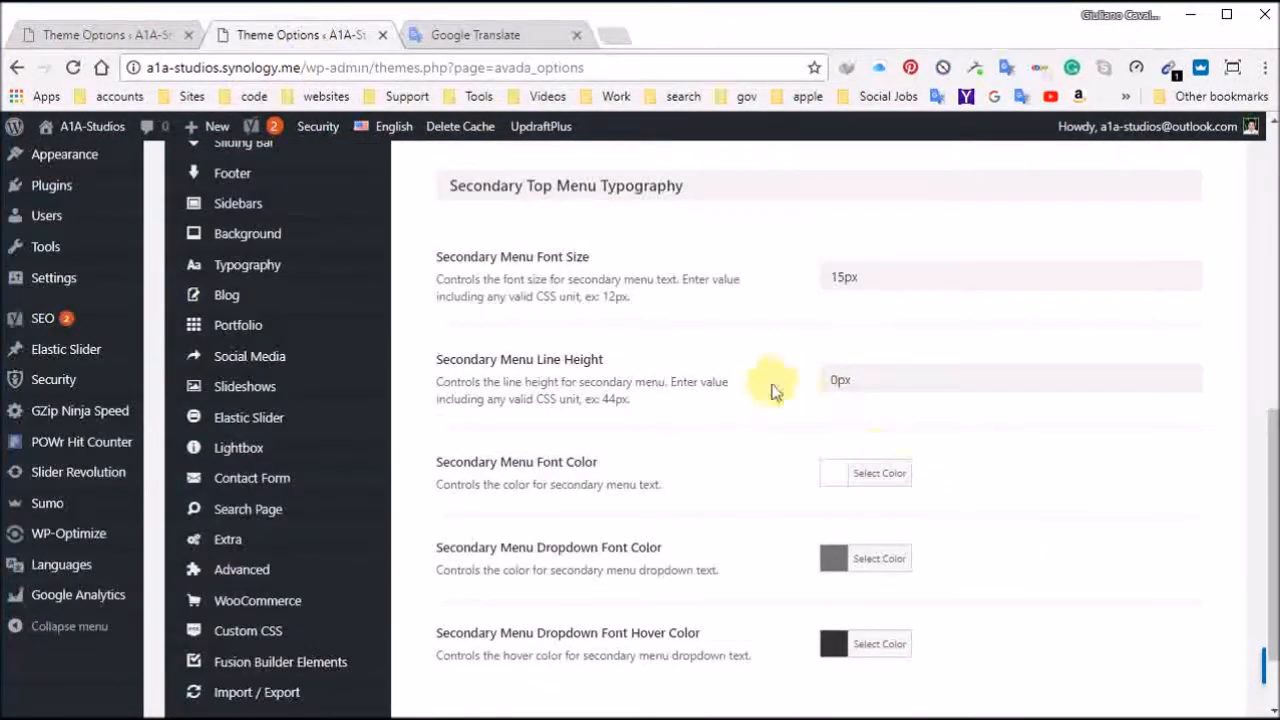
{"action": "scroll", "coordinate": [733, 418], "scroll_direction": "up", "scroll_amount": 10}
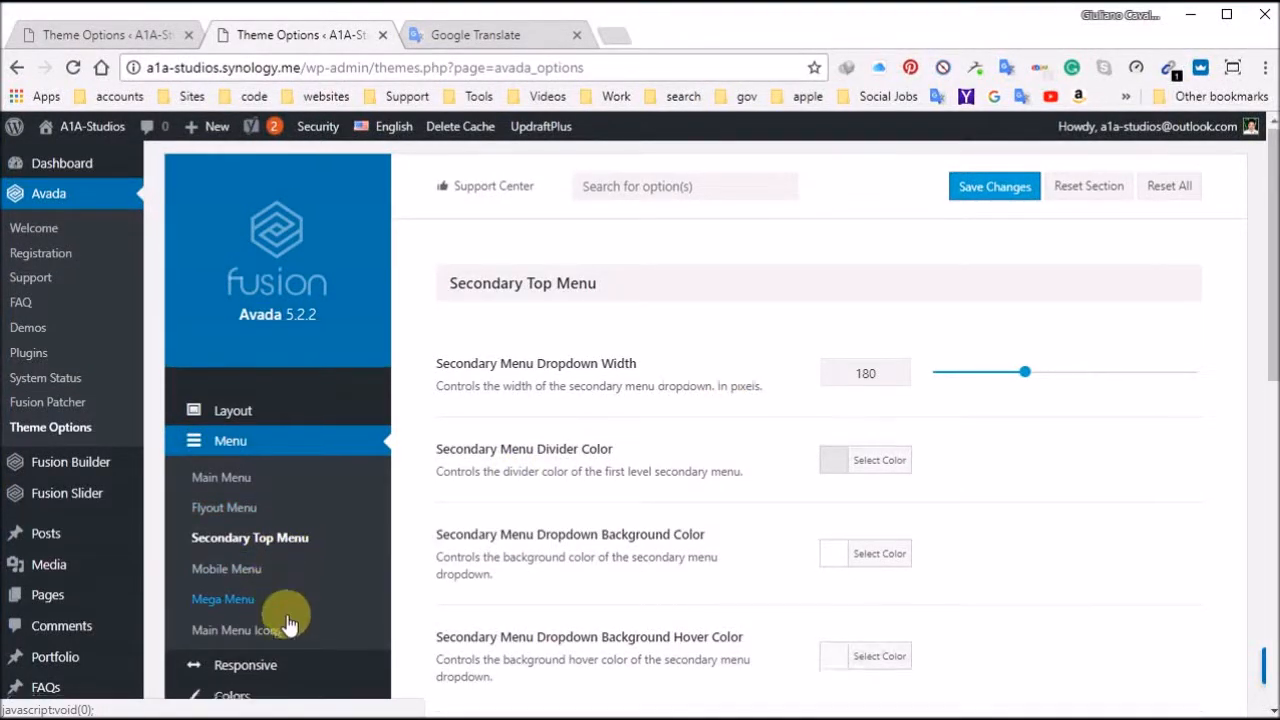
{"action": "scroll", "coordinate": [280, 650], "scroll_direction": "down", "scroll_amount": 2}
{"action": "mouse_move", "coordinate": [255, 540]}
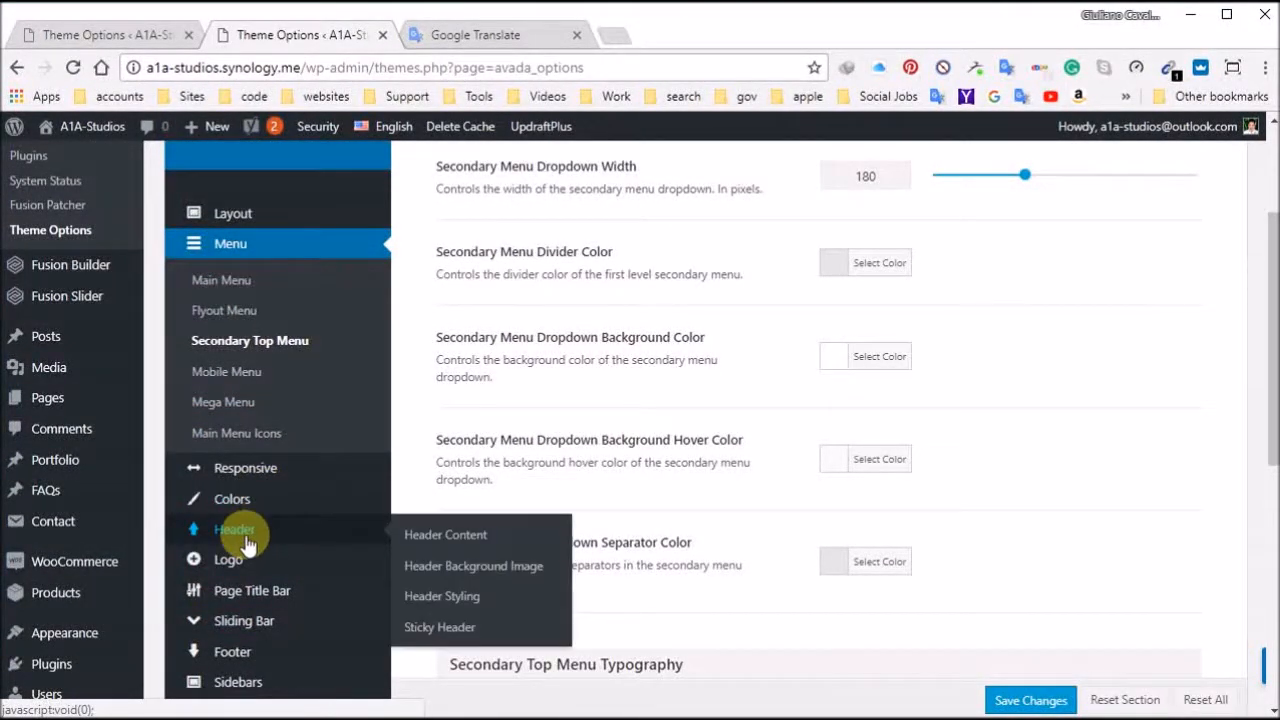
{"action": "left_click", "coordinate": [248, 541]}
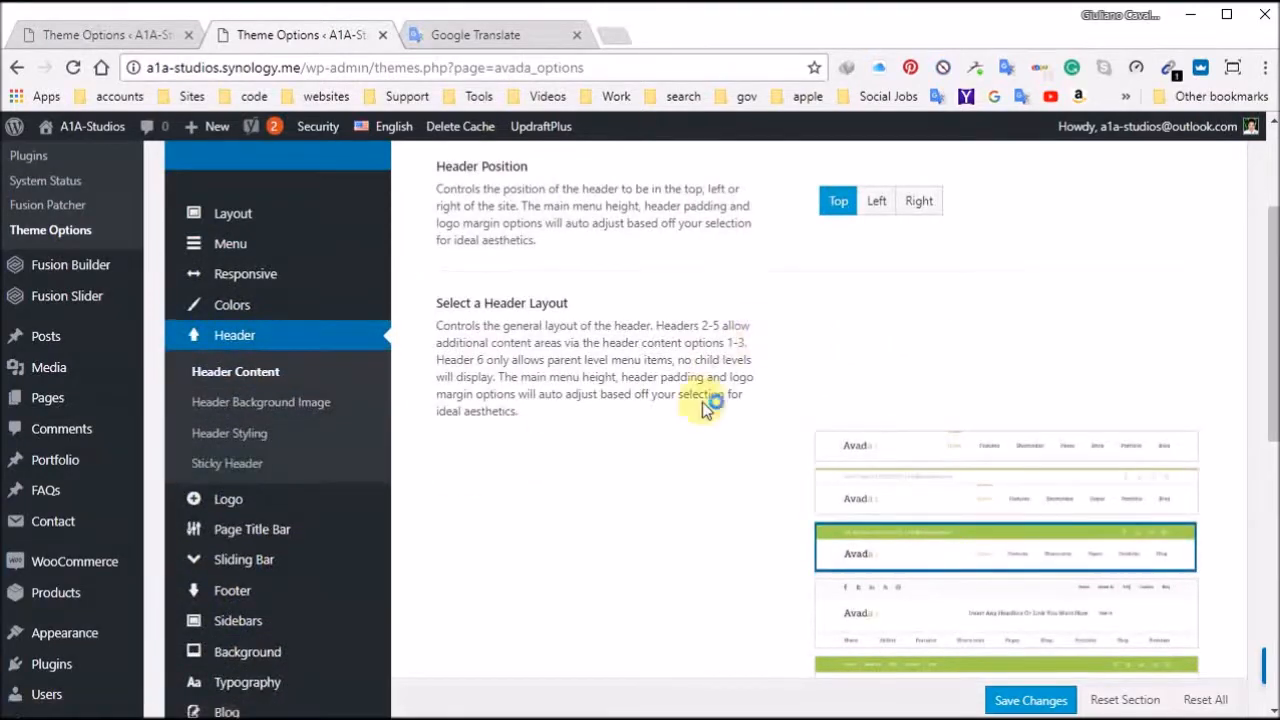
{"action": "scroll", "coordinate": [710, 400], "scroll_direction": "down", "scroll_amount": 4}
{"action": "scroll", "coordinate": [705, 420], "scroll_direction": "down", "scroll_amount": 3}
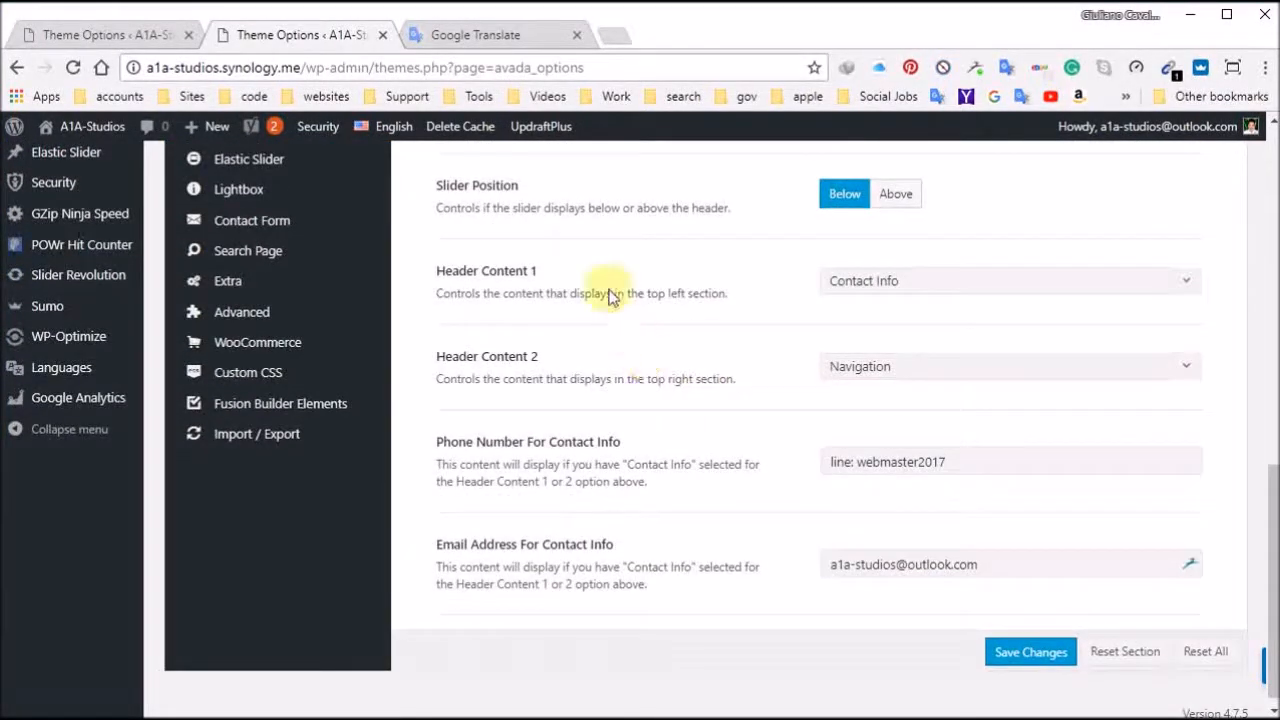
Step: Open the Header Content options in the first Theme Options tab and compare the layout, slider position and contact info settings
{"action": "left_click", "coordinate": [154, 34]}
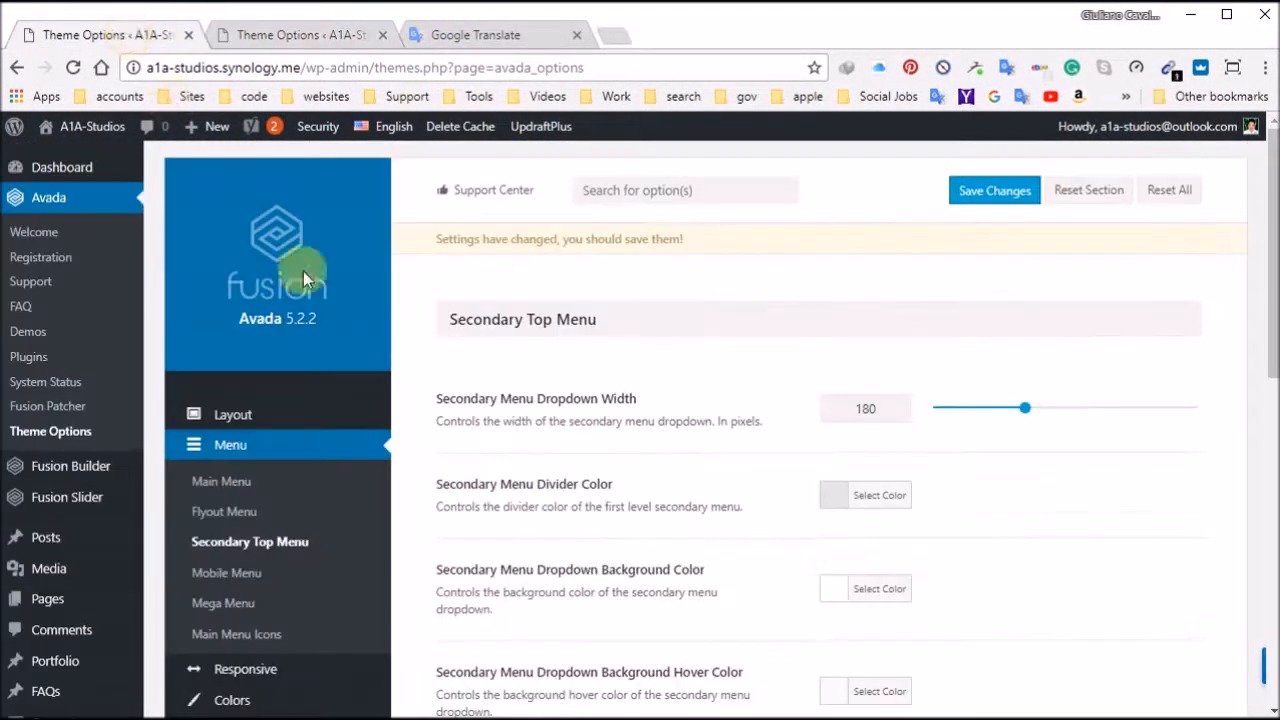
{"action": "scroll", "coordinate": [330, 400], "scroll_direction": "down", "scroll_amount": 3}
{"action": "mouse_move", "coordinate": [286, 420]}
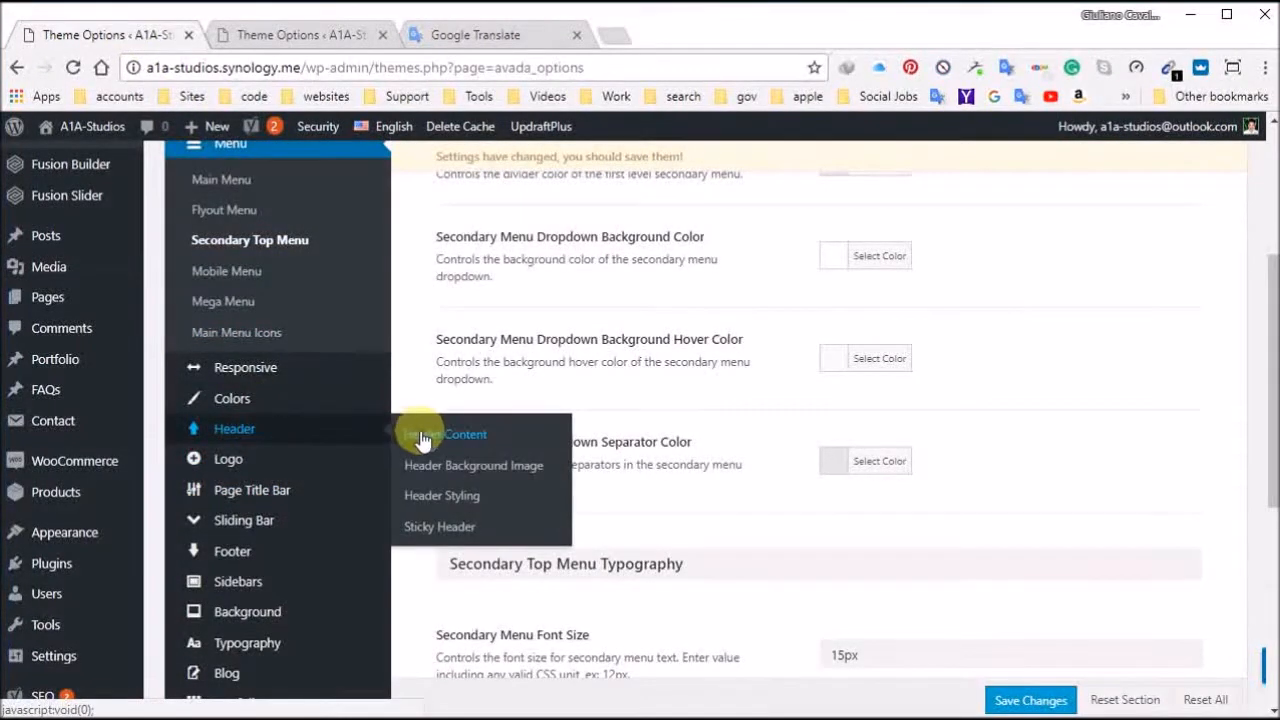
{"action": "left_click", "coordinate": [285, 432]}
{"action": "scroll", "coordinate": [690, 425], "scroll_direction": "down", "scroll_amount": 5}
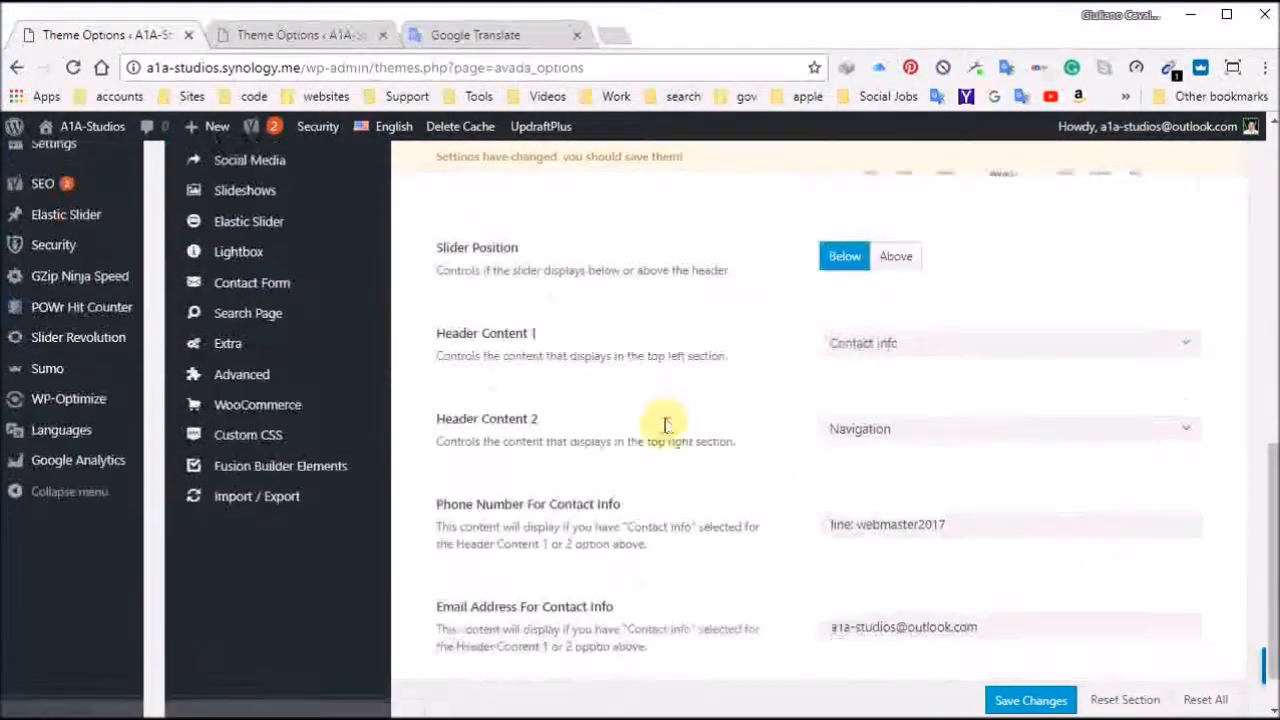
{"action": "mouse_move", "coordinate": [328, 318]}
{"action": "scroll", "coordinate": [328, 318], "scroll_direction": "up", "scroll_amount": 6}
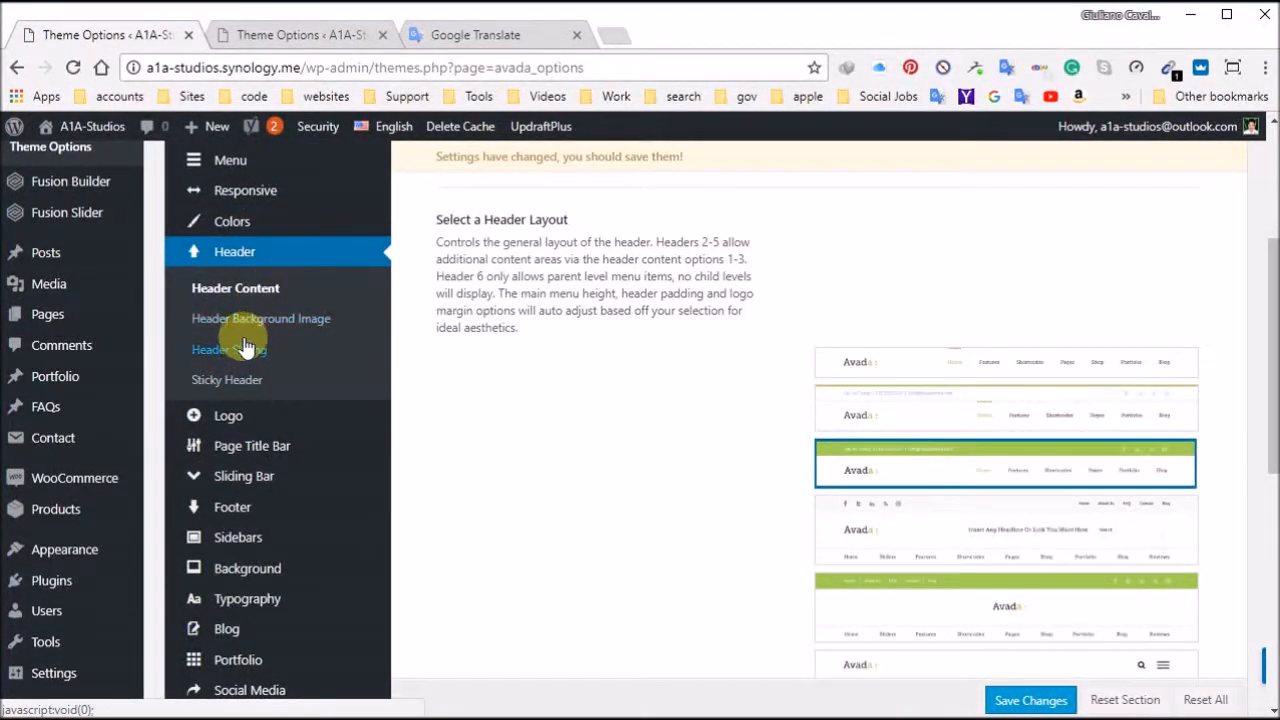
Step: Open the Header Background Image options in both Theme Options tabs and compare their image and display settings
{"action": "left_click", "coordinate": [252, 320]}
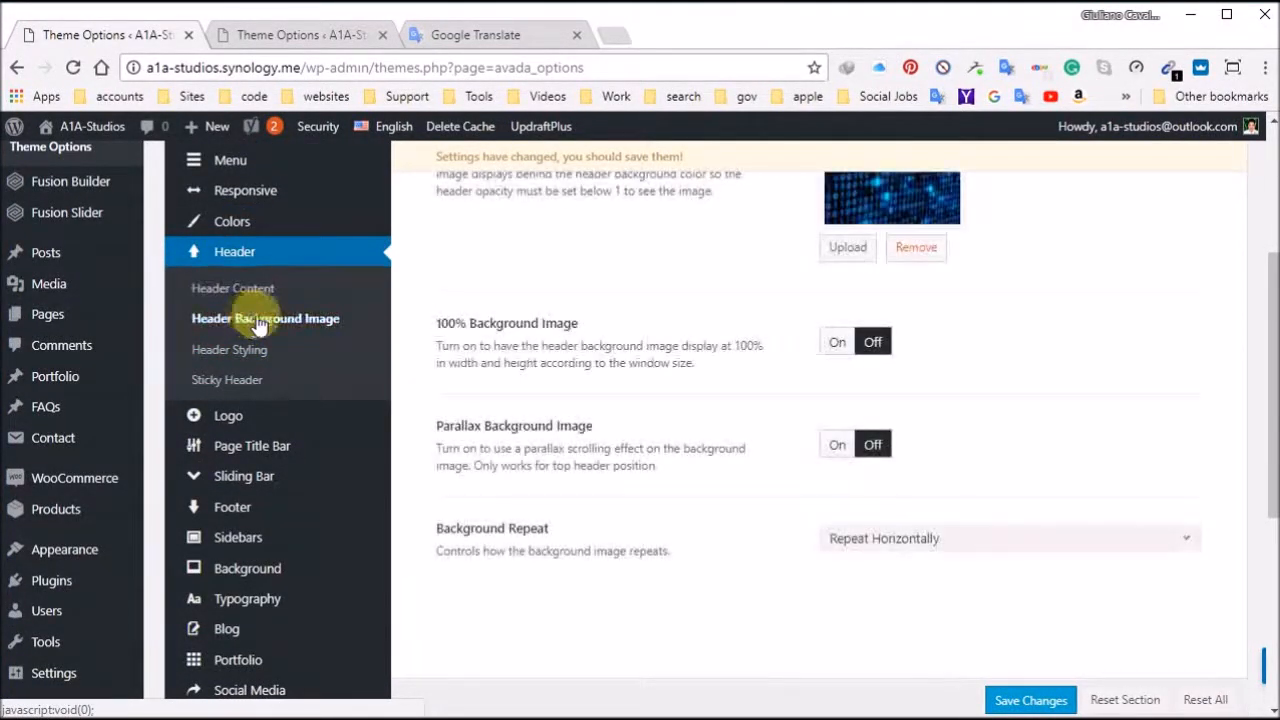
{"action": "left_click", "coordinate": [312, 38]}
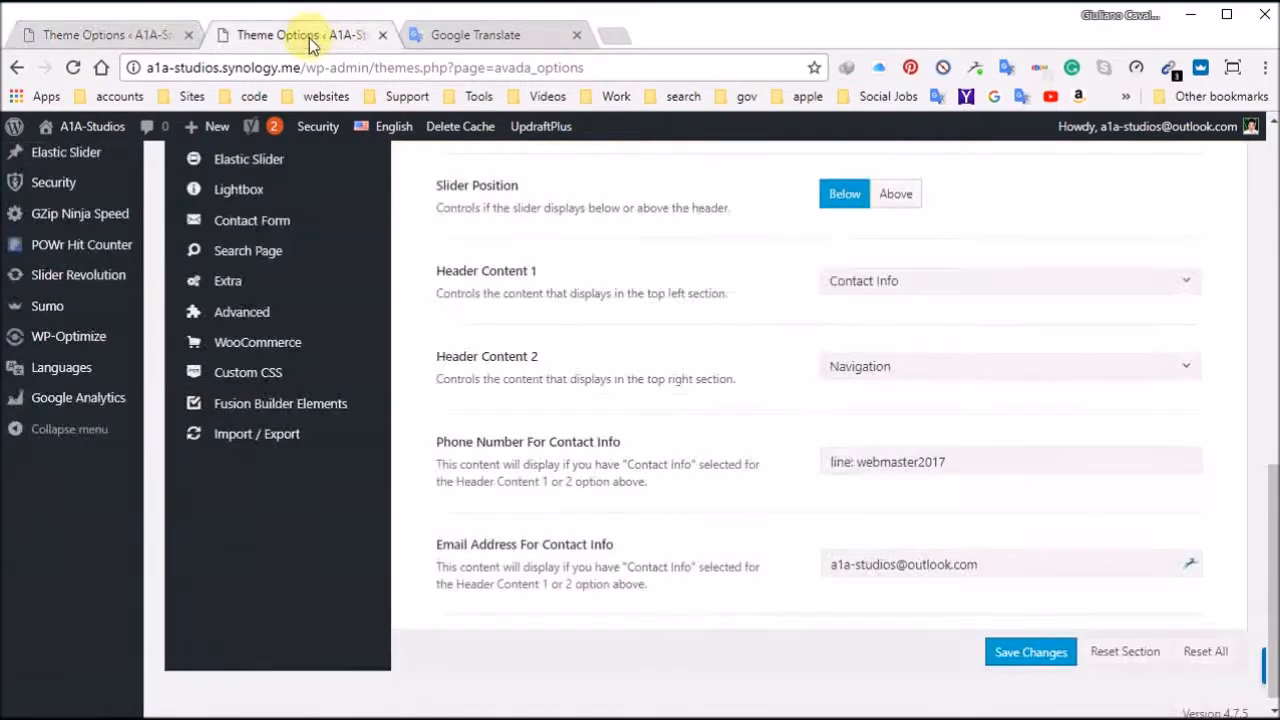
{"action": "scroll", "coordinate": [600, 340], "scroll_direction": "up", "scroll_amount": 4}
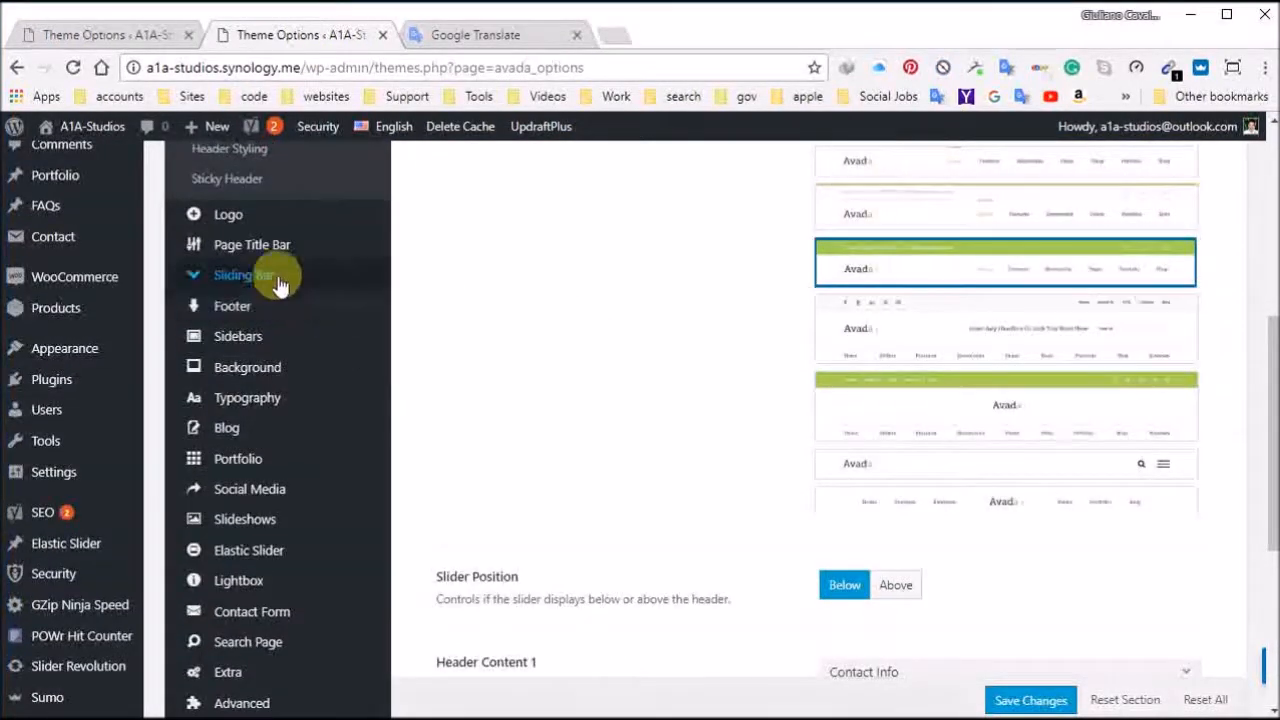
{"action": "mouse_move", "coordinate": [270, 245]}
{"action": "scroll", "coordinate": [270, 245], "scroll_direction": "up", "scroll_amount": 1}
{"action": "left_click", "coordinate": [276, 222]}
{"action": "scroll", "coordinate": [670, 409], "scroll_direction": "up", "scroll_amount": 4}
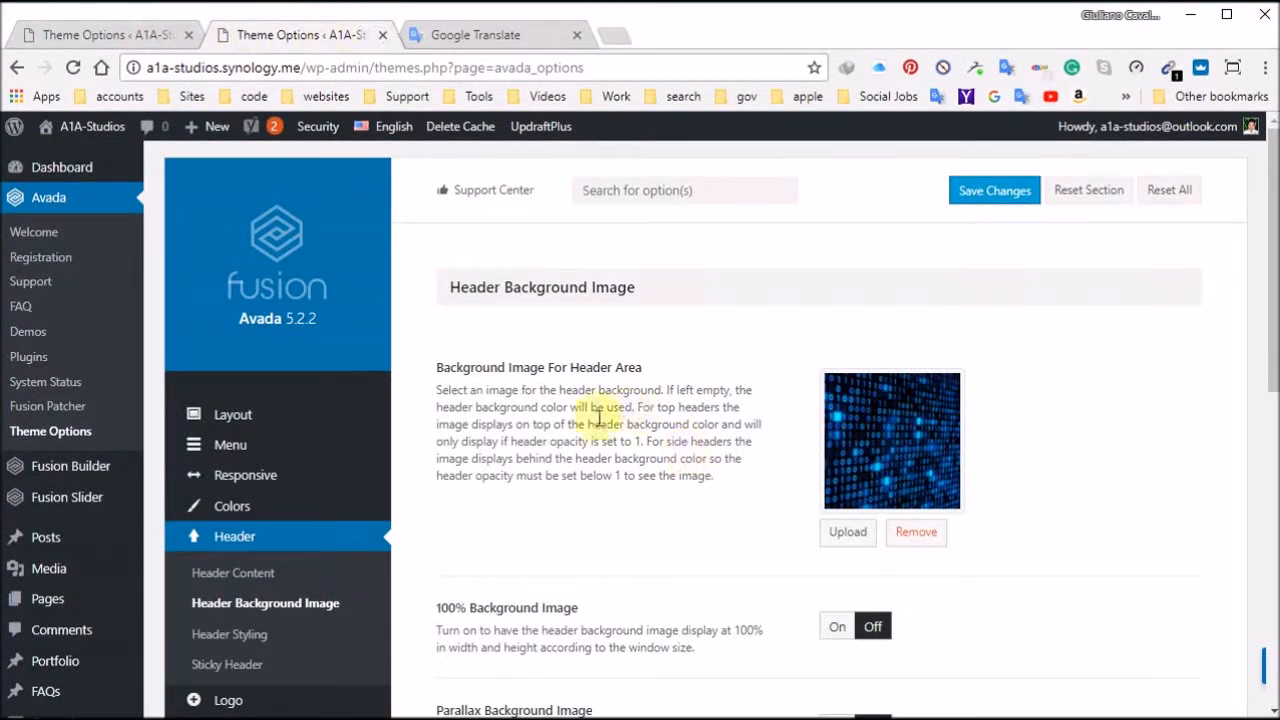
Step: Open the Header Styling options in the second Theme Options tab and inspect the Header Top Background Color value
{"action": "left_click", "coordinate": [251, 634]}
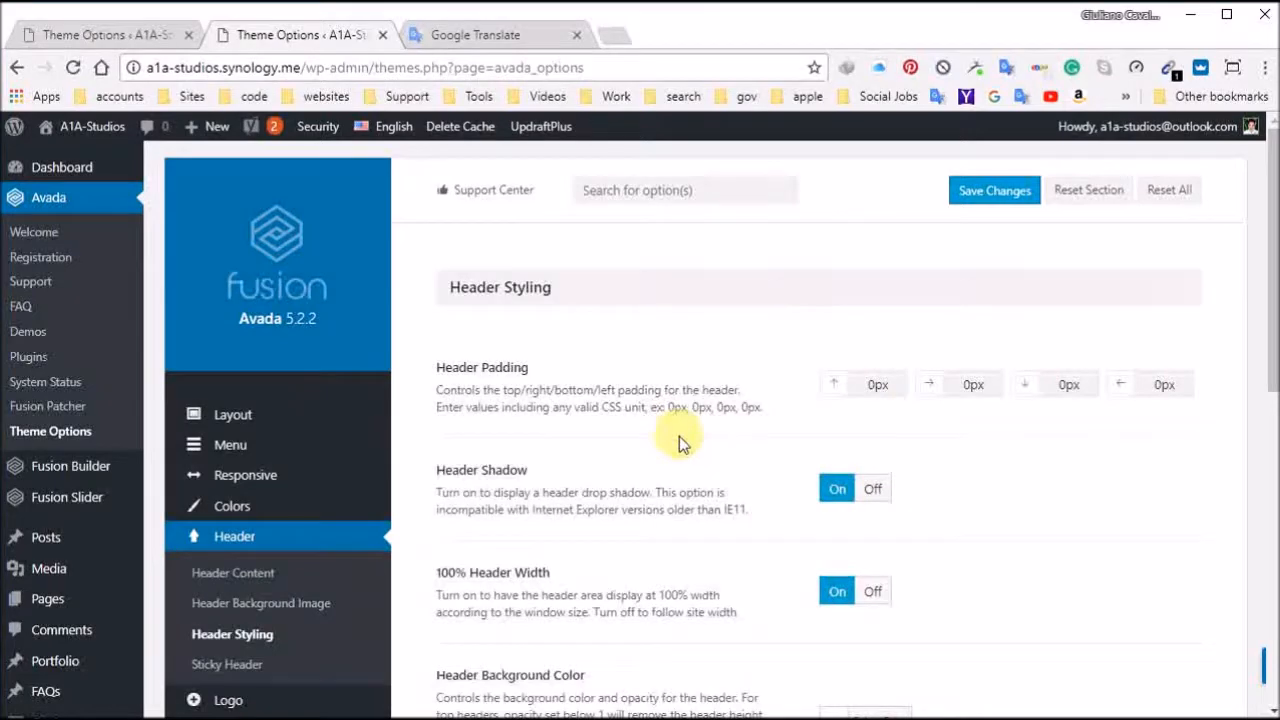
{"action": "scroll", "coordinate": [680, 448], "scroll_direction": "down", "scroll_amount": 5}
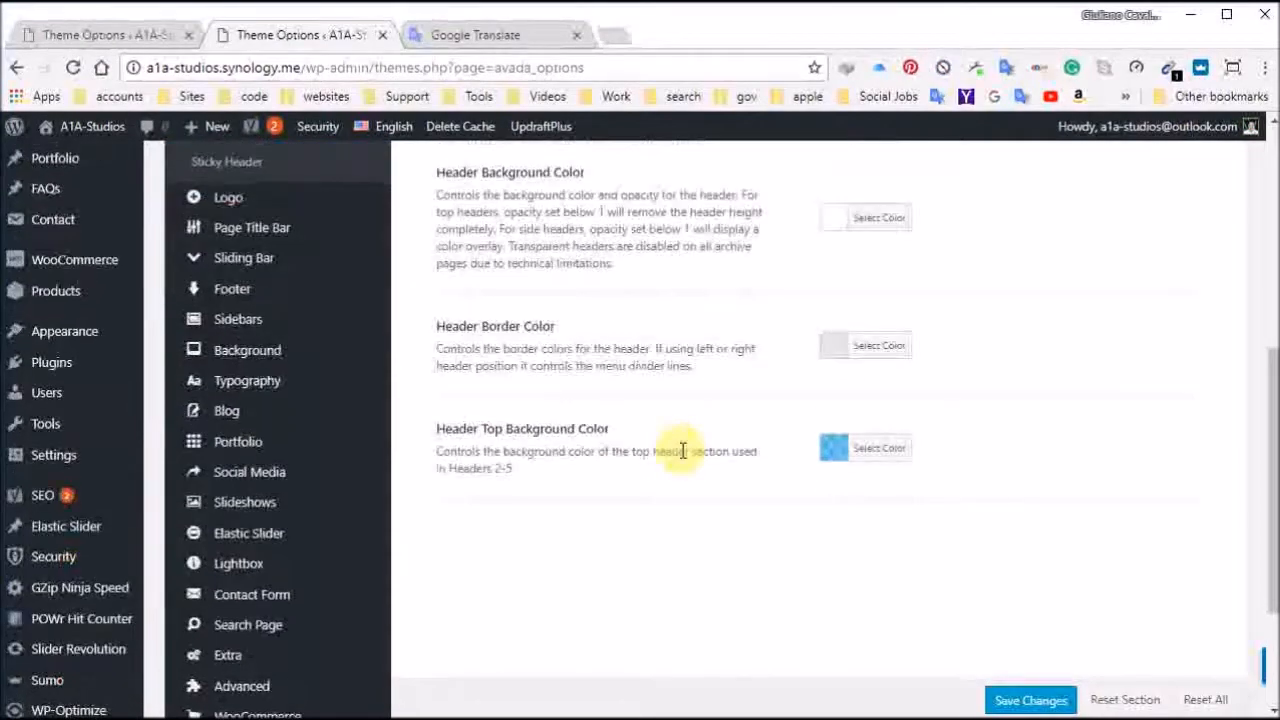
{"action": "left_click", "coordinate": [842, 452]}
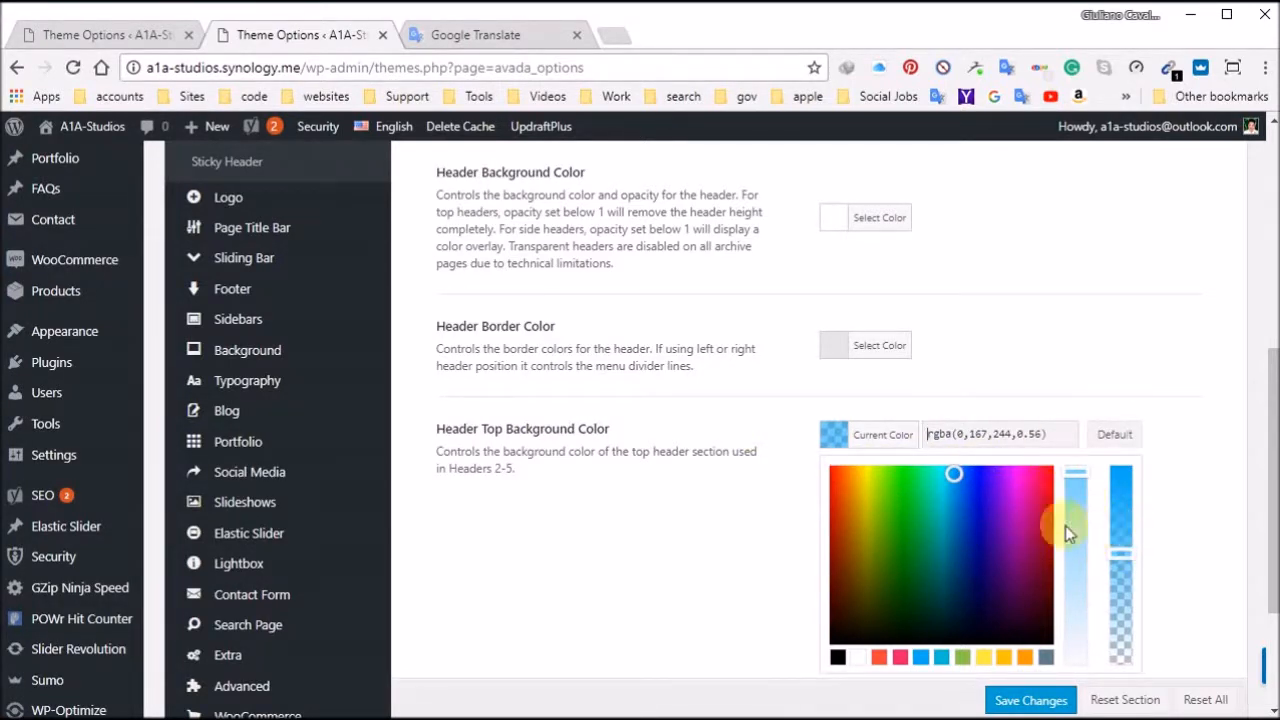
Step: Open the Header Styling options in the first Theme Options tab and compare padding, width and color settings with the second tab
{"action": "left_click", "coordinate": [115, 36]}
{"action": "scroll", "coordinate": [680, 450], "scroll_direction": "down", "scroll_amount": 3}
{"action": "scroll", "coordinate": [651, 449], "scroll_direction": "up", "scroll_amount": 4}
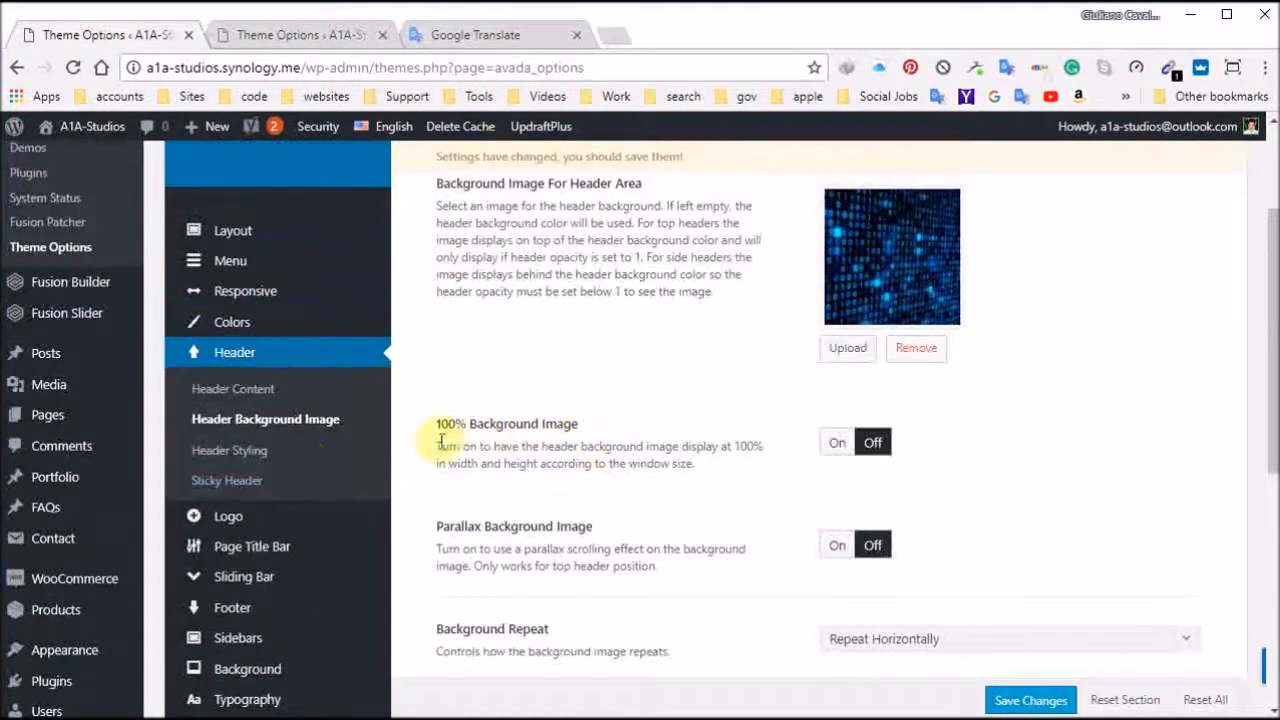
{"action": "left_click", "coordinate": [264, 463]}
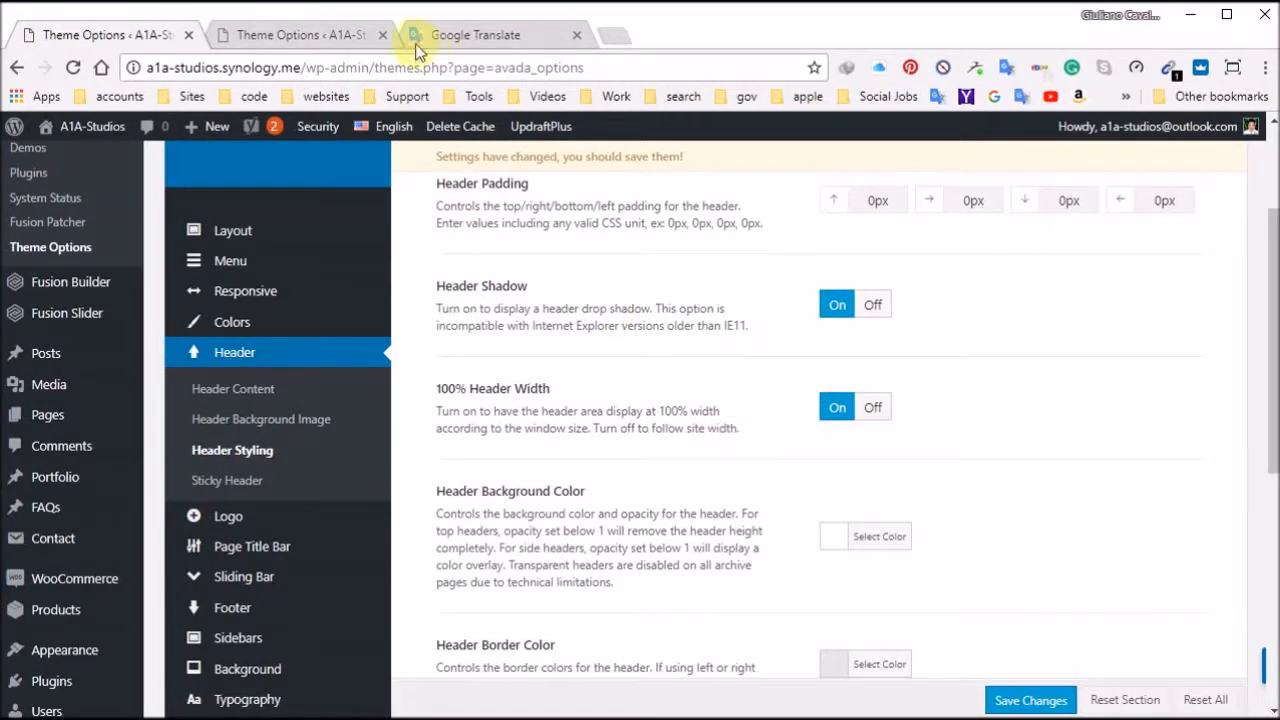
{"action": "left_click", "coordinate": [307, 31]}
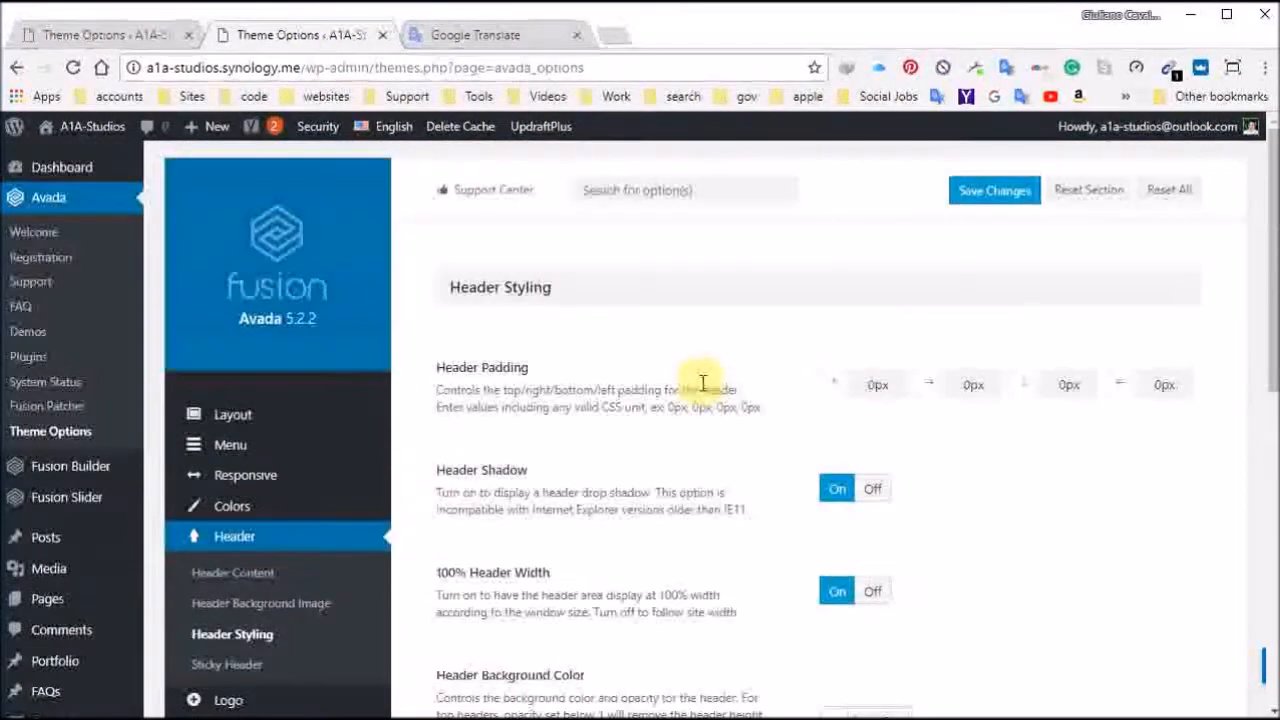
{"action": "left_click", "coordinate": [45, 10]}
{"action": "scroll", "coordinate": [666, 420], "scroll_direction": "up", "scroll_amount": 3}
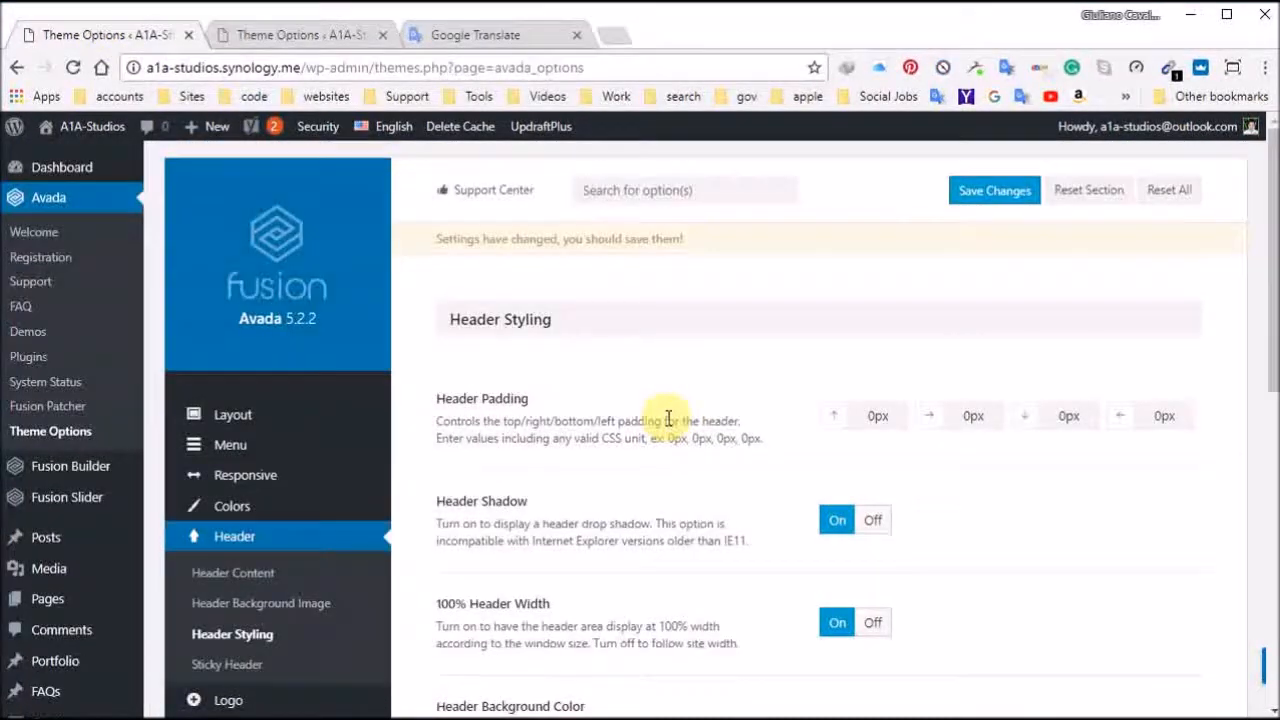
{"action": "scroll", "coordinate": [666, 420], "scroll_direction": "down", "scroll_amount": 5}
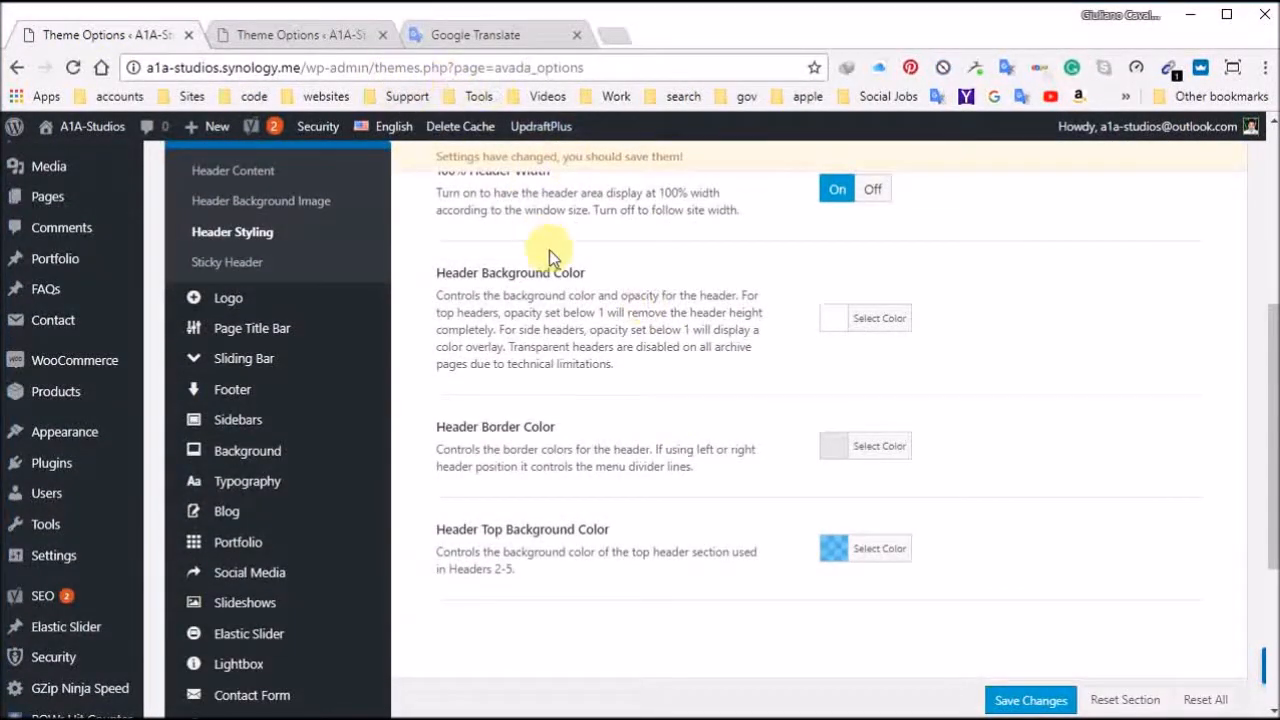
{"action": "scroll", "coordinate": [545, 247], "scroll_direction": "down", "scroll_amount": 3}
{"action": "scroll", "coordinate": [600, 266], "scroll_direction": "up", "scroll_amount": 3}
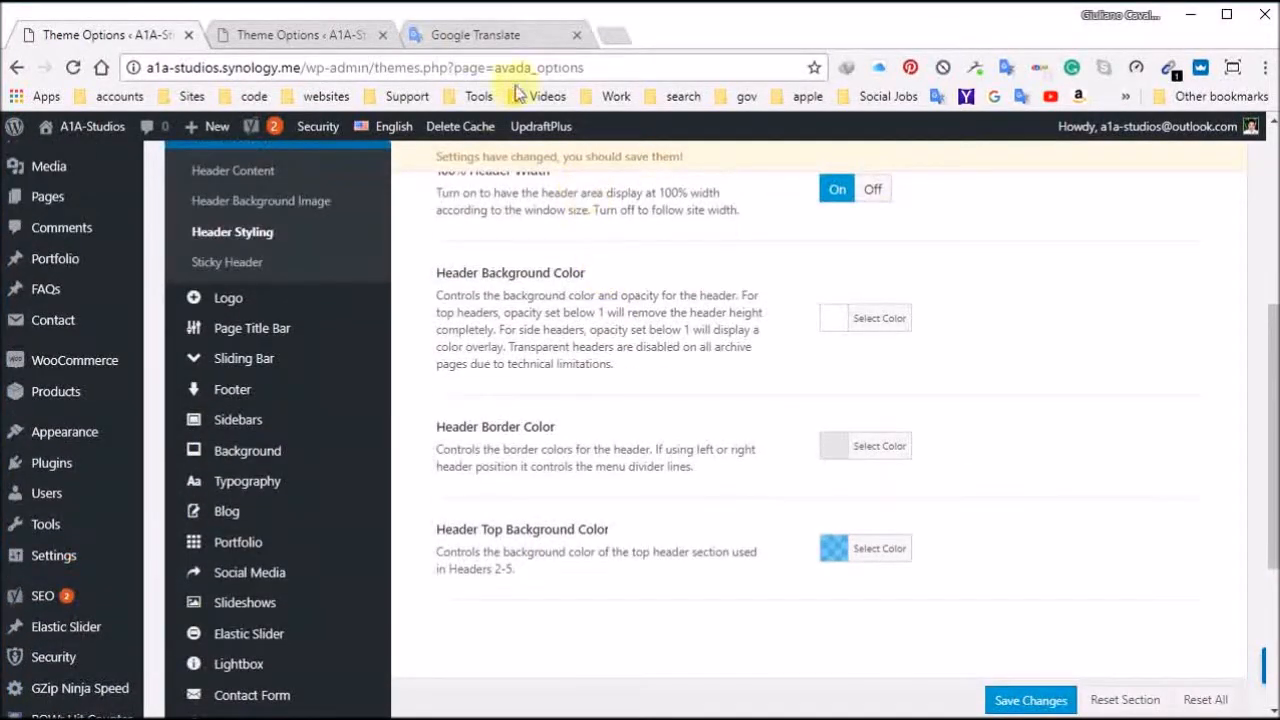
{"action": "left_click", "coordinate": [301, 38]}
{"action": "scroll", "coordinate": [724, 475], "scroll_direction": "down", "scroll_amount": 5}
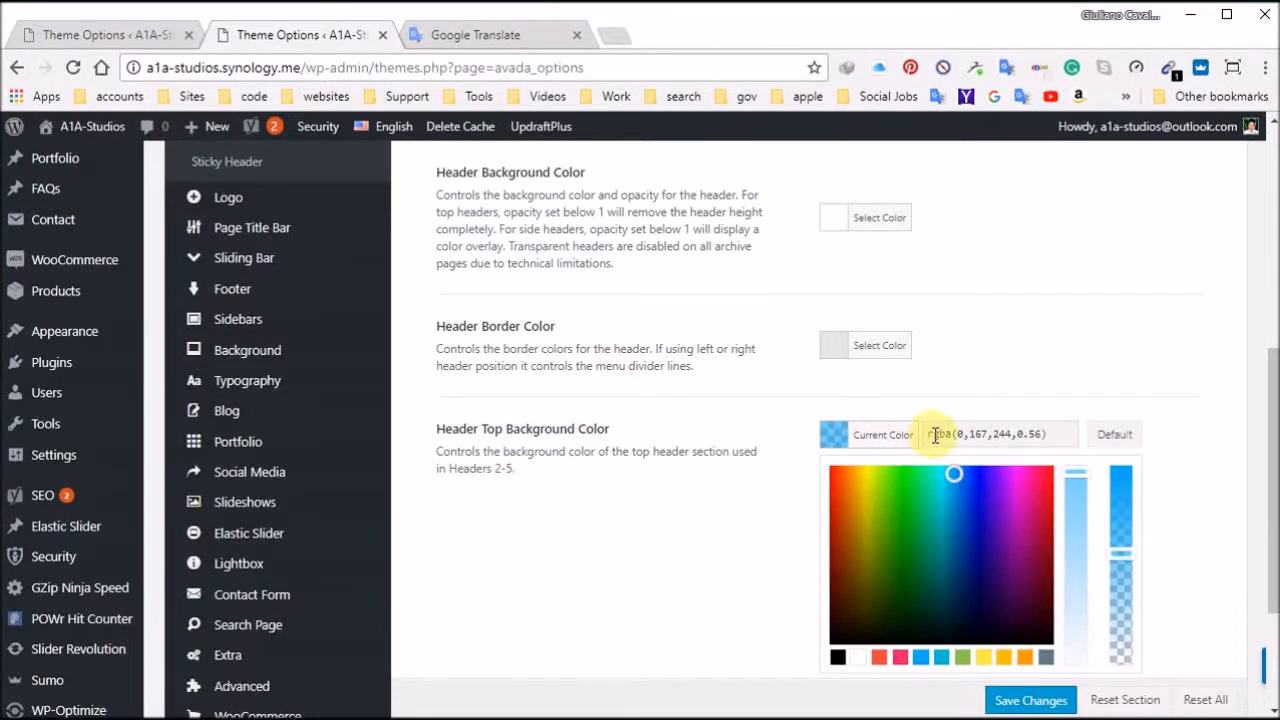
Step: Try the default green, a blue and the purple #704bc6 as Header Top Background Color in the second Theme Options tab
{"action": "left_click", "coordinate": [1116, 437]}
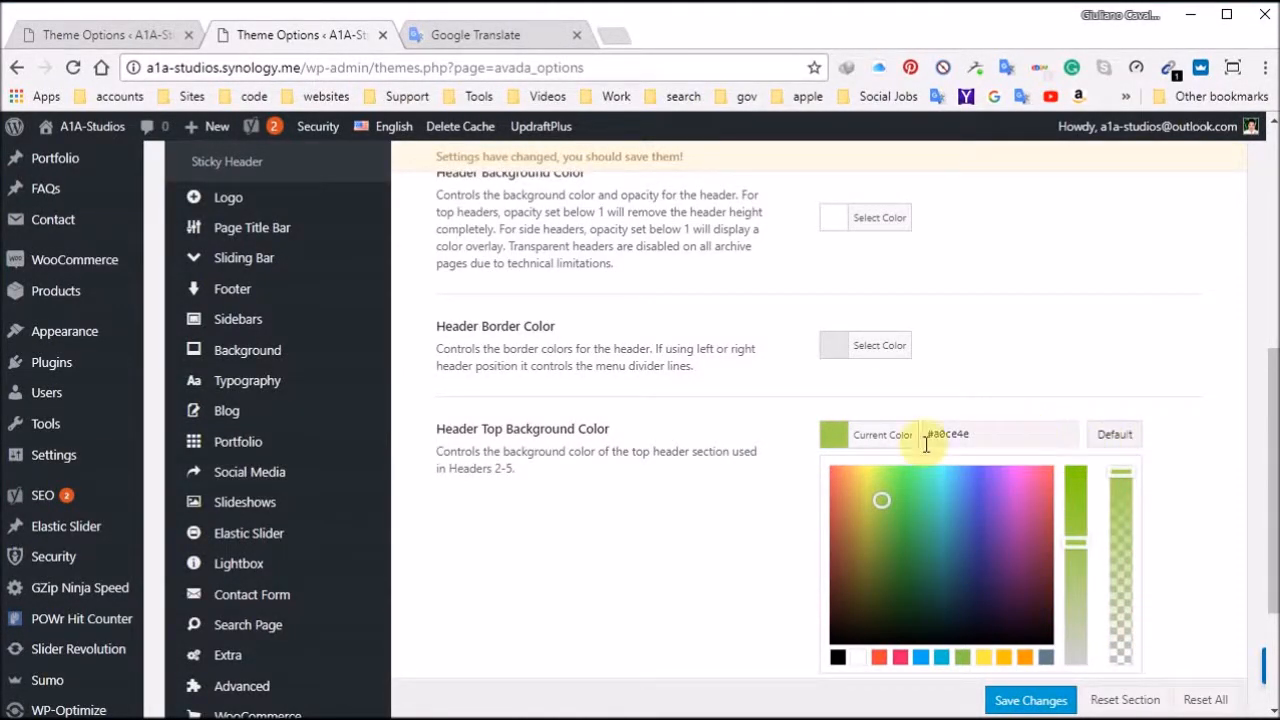
{"action": "scroll", "coordinate": [786, 491], "scroll_direction": "down", "scroll_amount": 2}
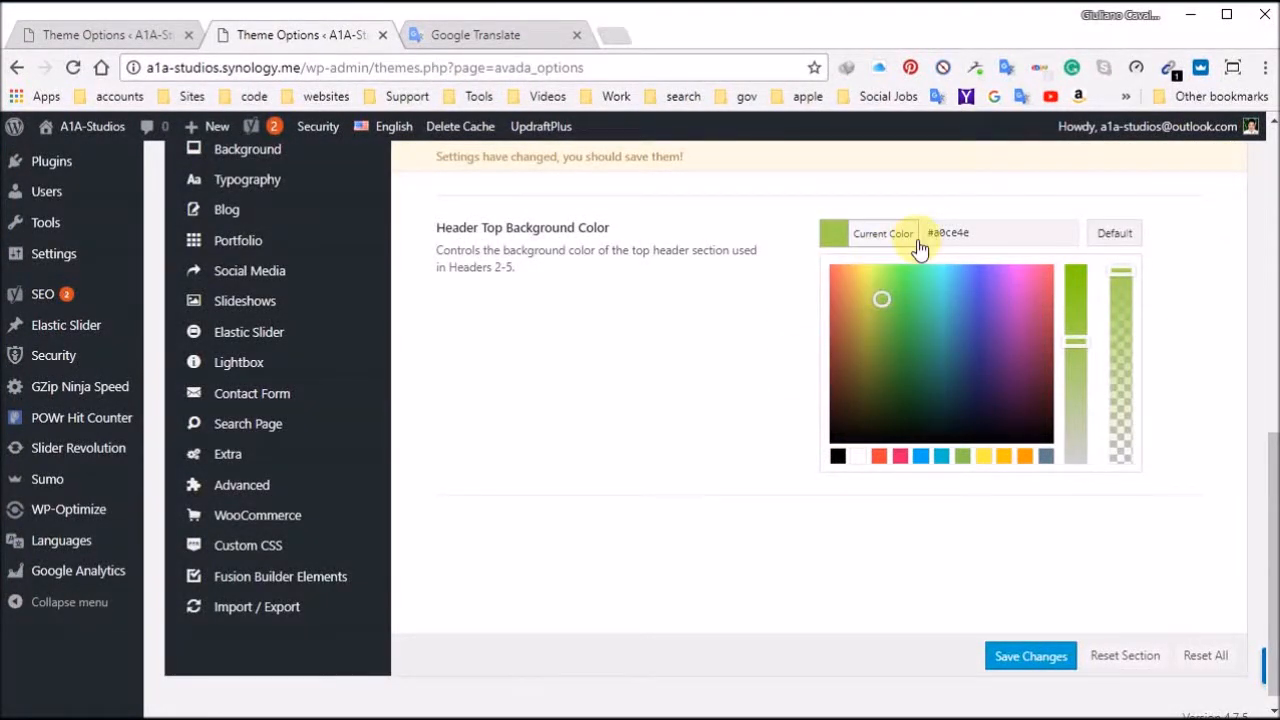
{"action": "left_click_drag", "start_coordinate": [890, 300], "coordinate": [967, 293]}
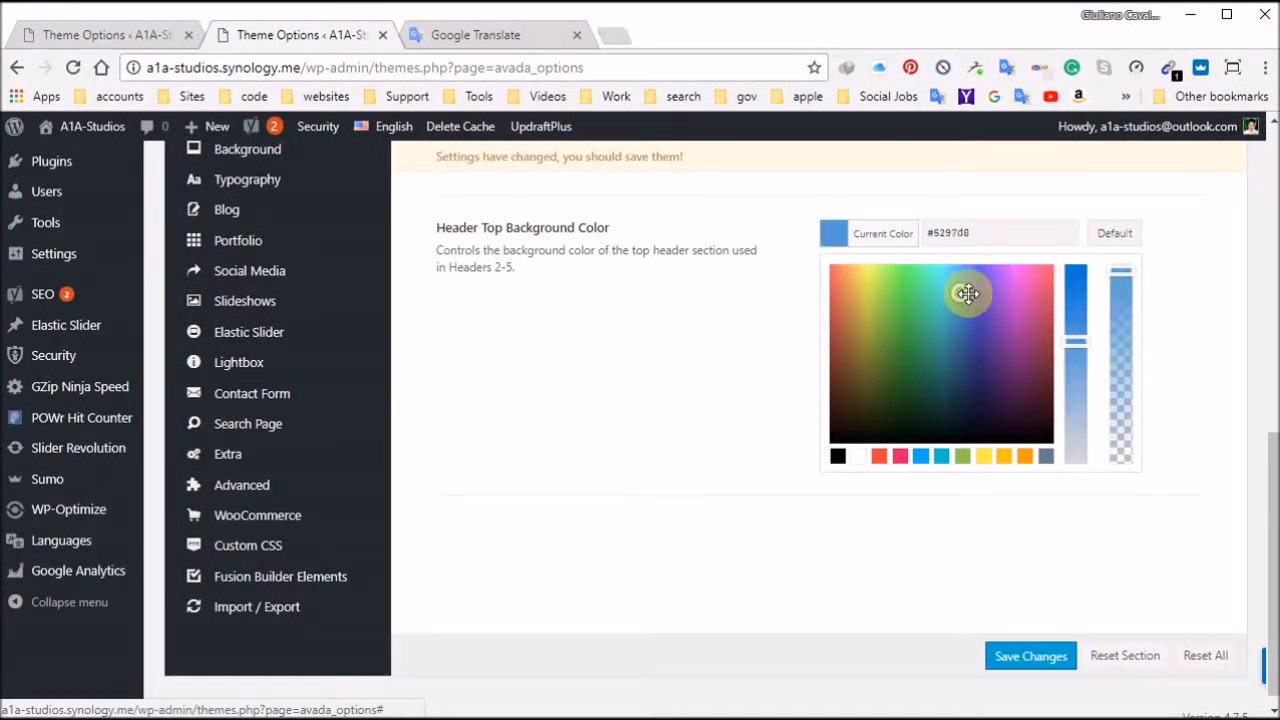
{"action": "scroll", "coordinate": [809, 442], "scroll_direction": "up", "scroll_amount": 2}
{"action": "left_click_drag", "start_coordinate": [961, 490], "coordinate": [991, 505]}
Step: Copy the Header Top Background Color value rgba(0,167,244,0.56) from the first Theme Options tab
{"action": "left_click", "coordinate": [157, 34]}
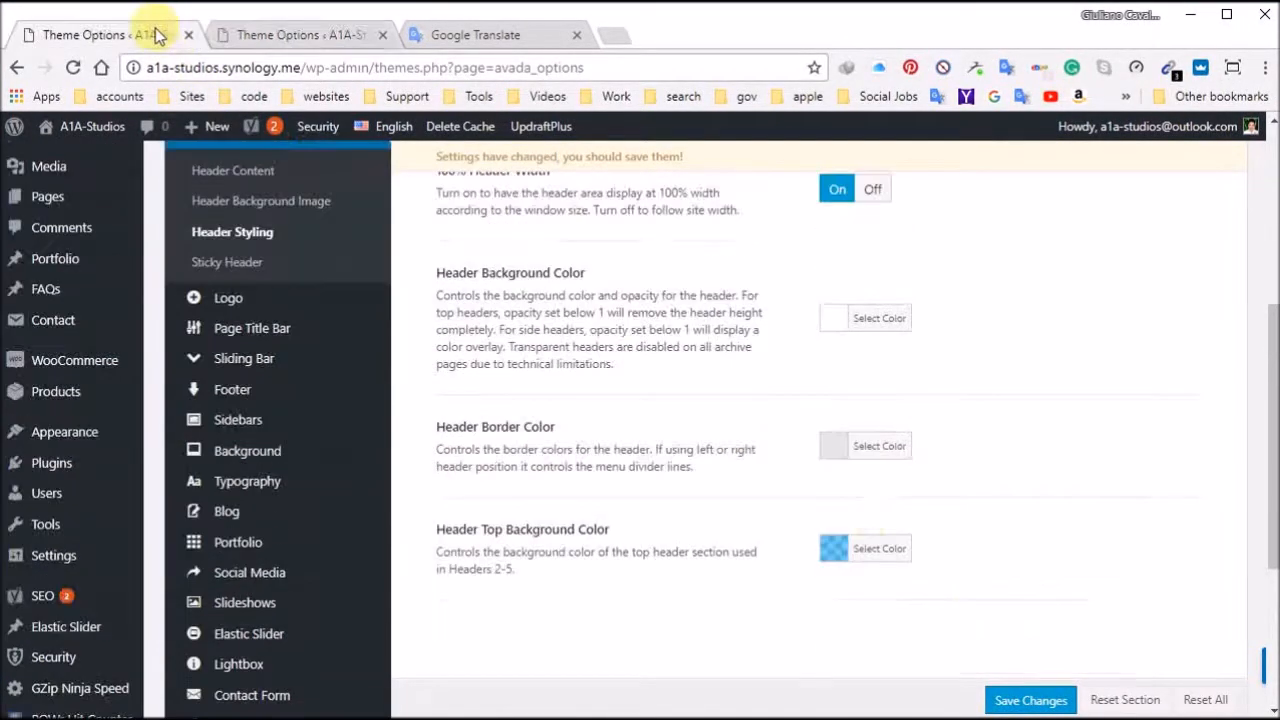
{"action": "left_click", "coordinate": [867, 556]}
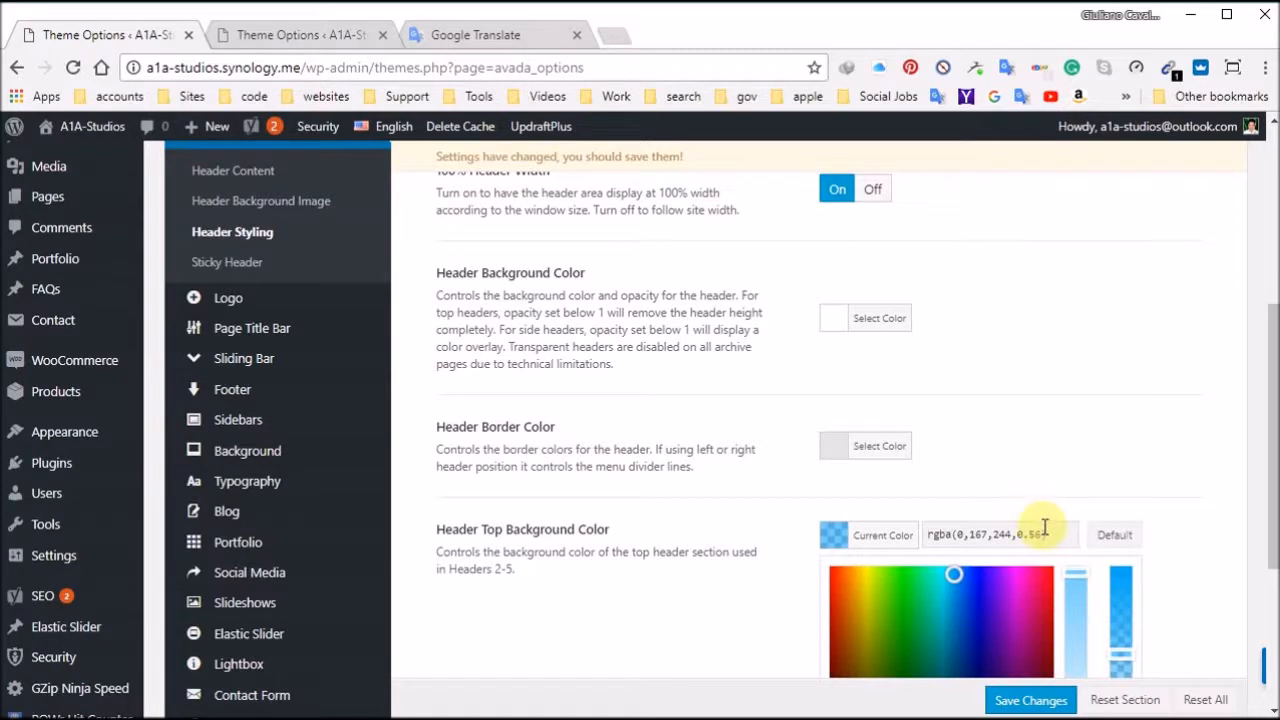
{"action": "left_click_drag", "start_coordinate": [1044, 527], "coordinate": [937, 531]}
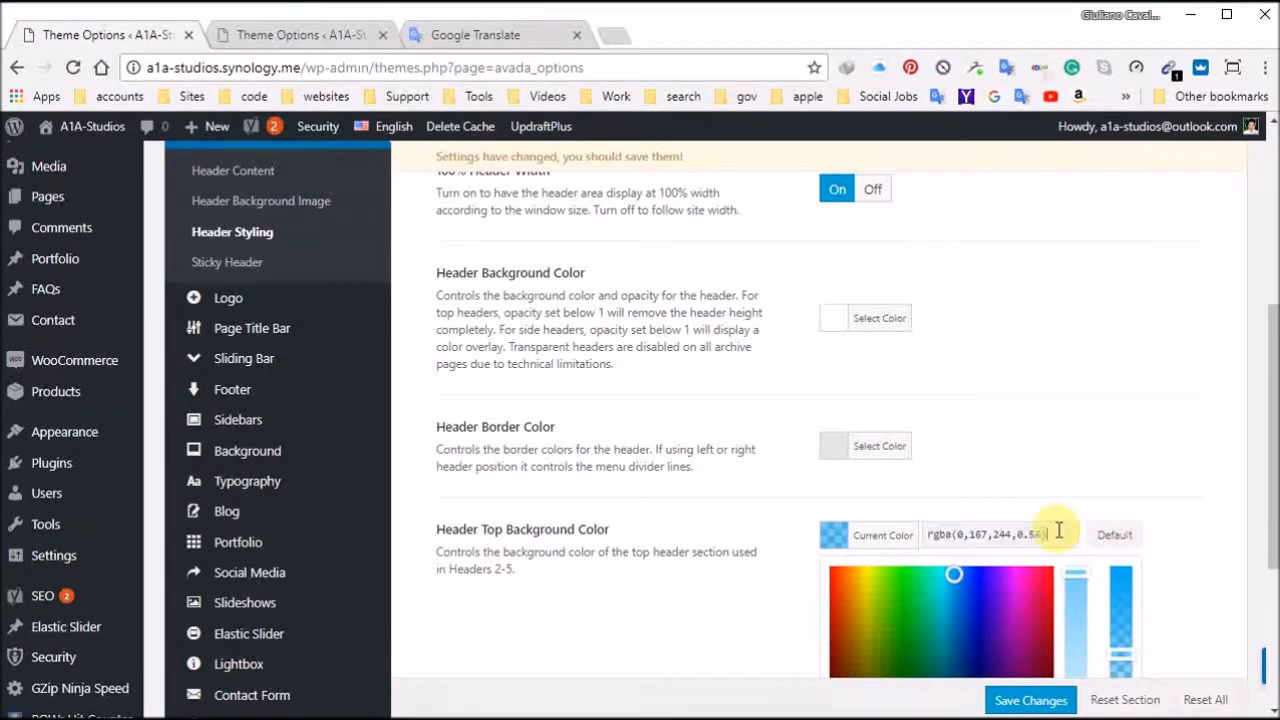
{"action": "left_click_drag", "start_coordinate": [1059, 531], "coordinate": [943, 531]}
{"action": "key", "text": "ctrl+c"}
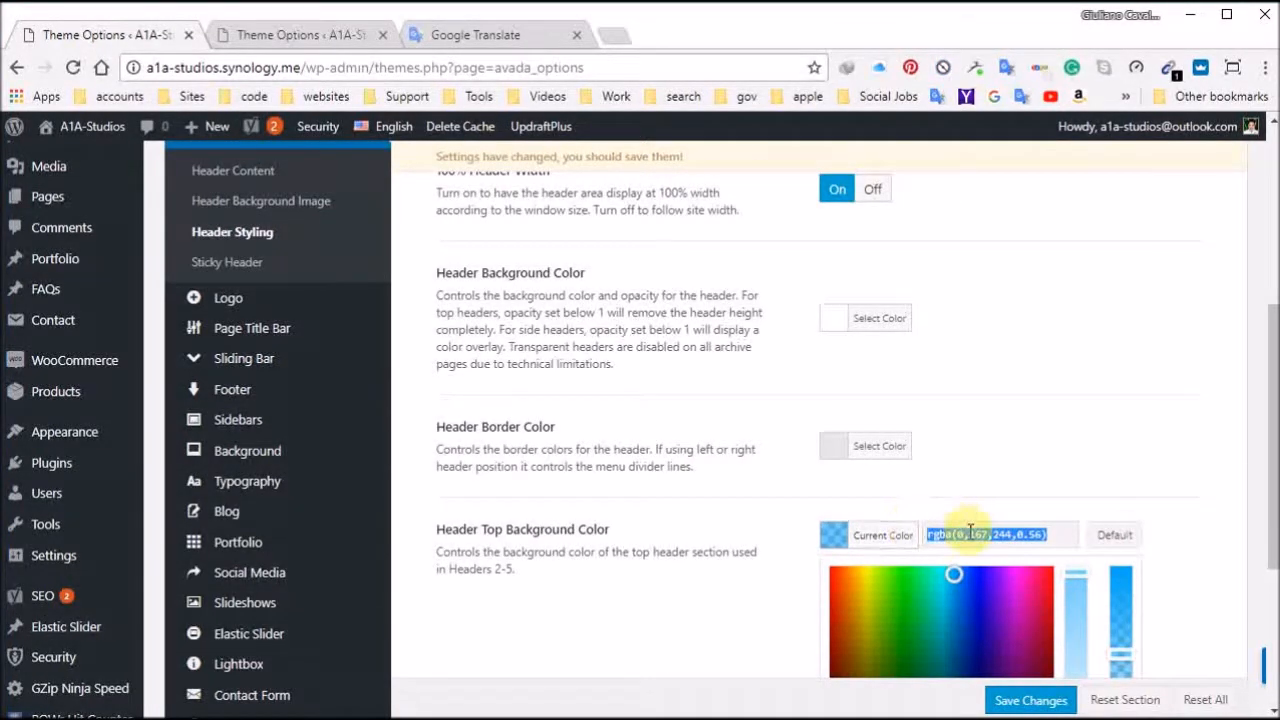
{"action": "right_click", "coordinate": [968, 537]}
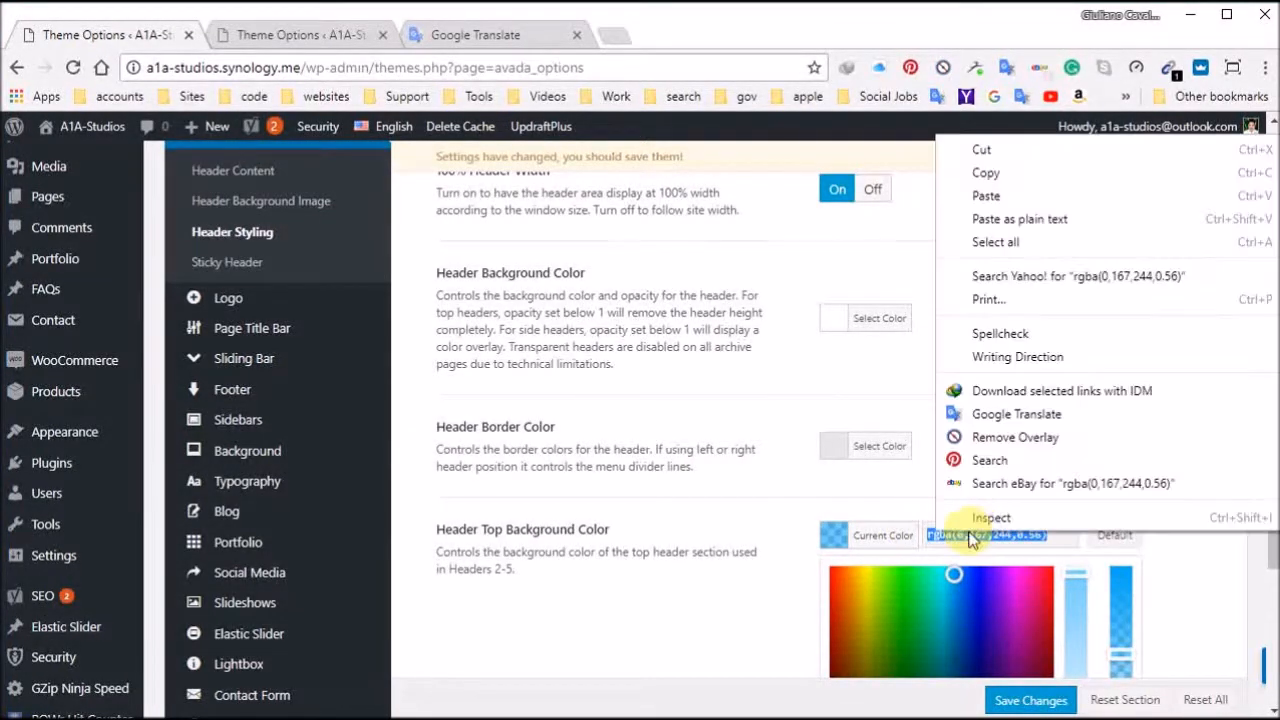
{"action": "left_click", "coordinate": [1013, 178]}
Step: Paste rgba(0,167,244,0.56) as the Header Top Background Color in the second Theme Options tab and save the changes
{"action": "left_click", "coordinate": [285, 34]}
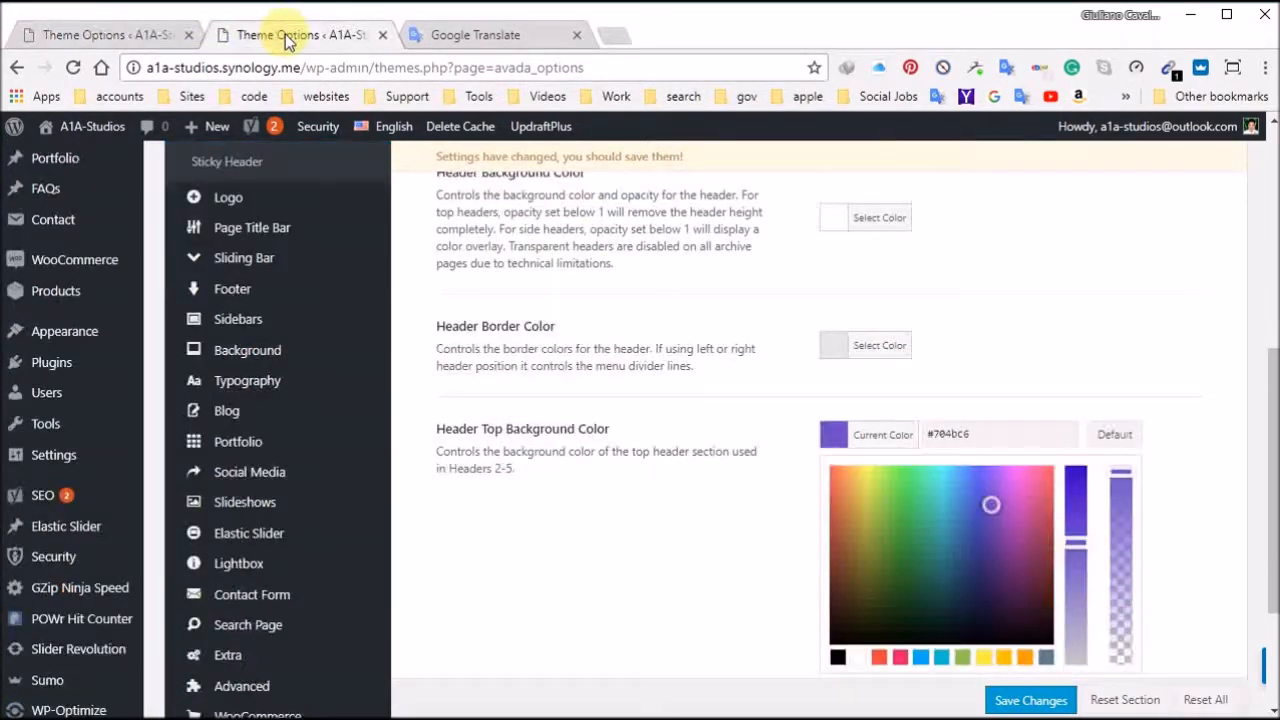
{"action": "double_click", "coordinate": [948, 434]}
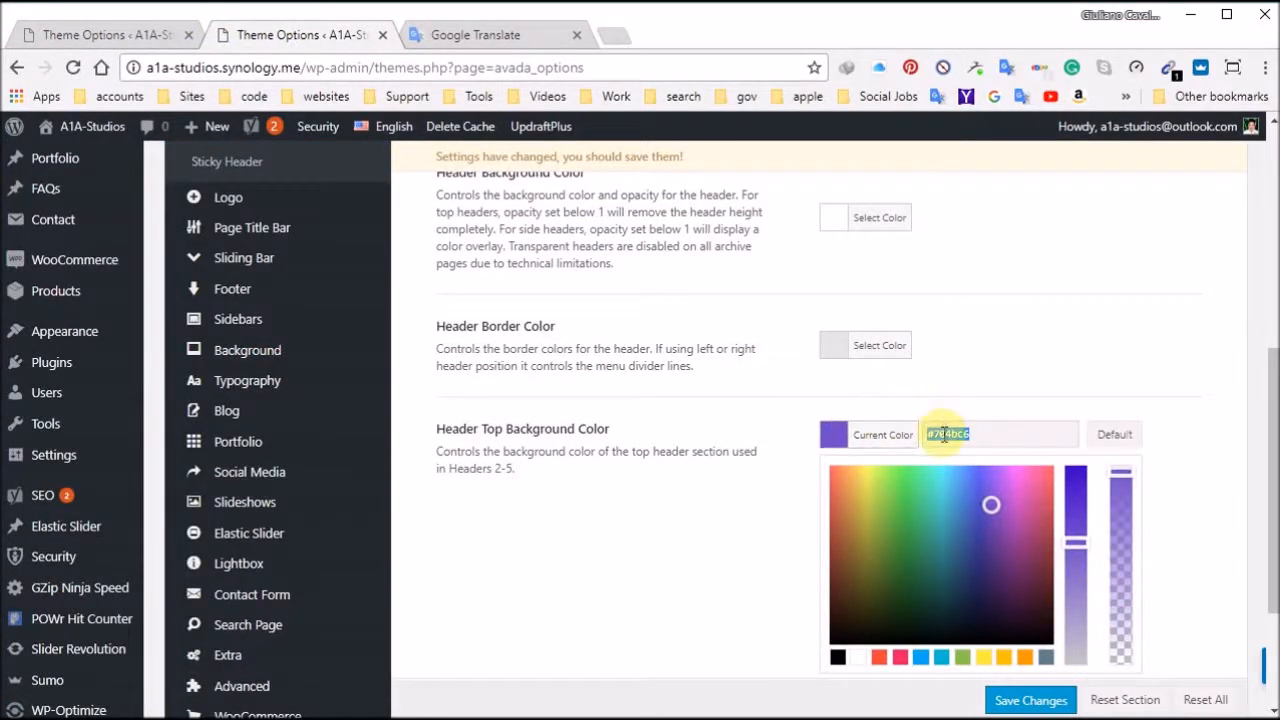
{"action": "right_click", "coordinate": [945, 432]}
{"action": "left_click", "coordinate": [1030, 99]}
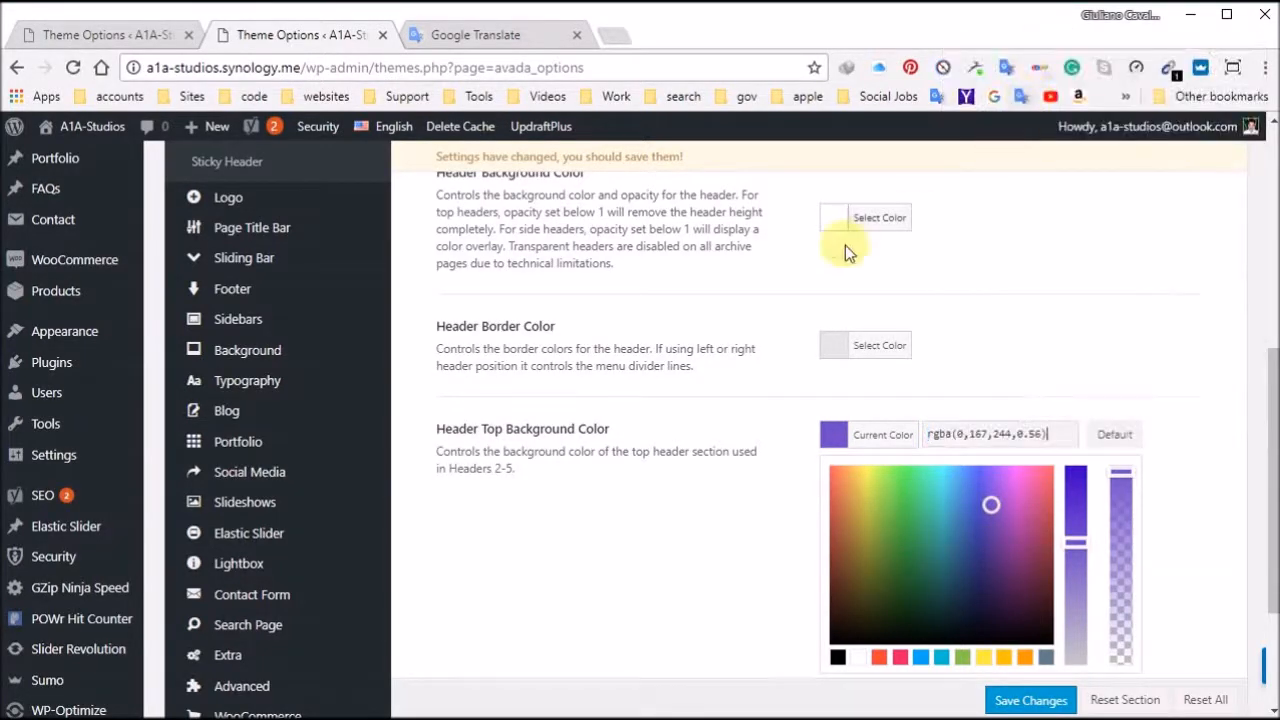
{"action": "key", "text": "Return"}
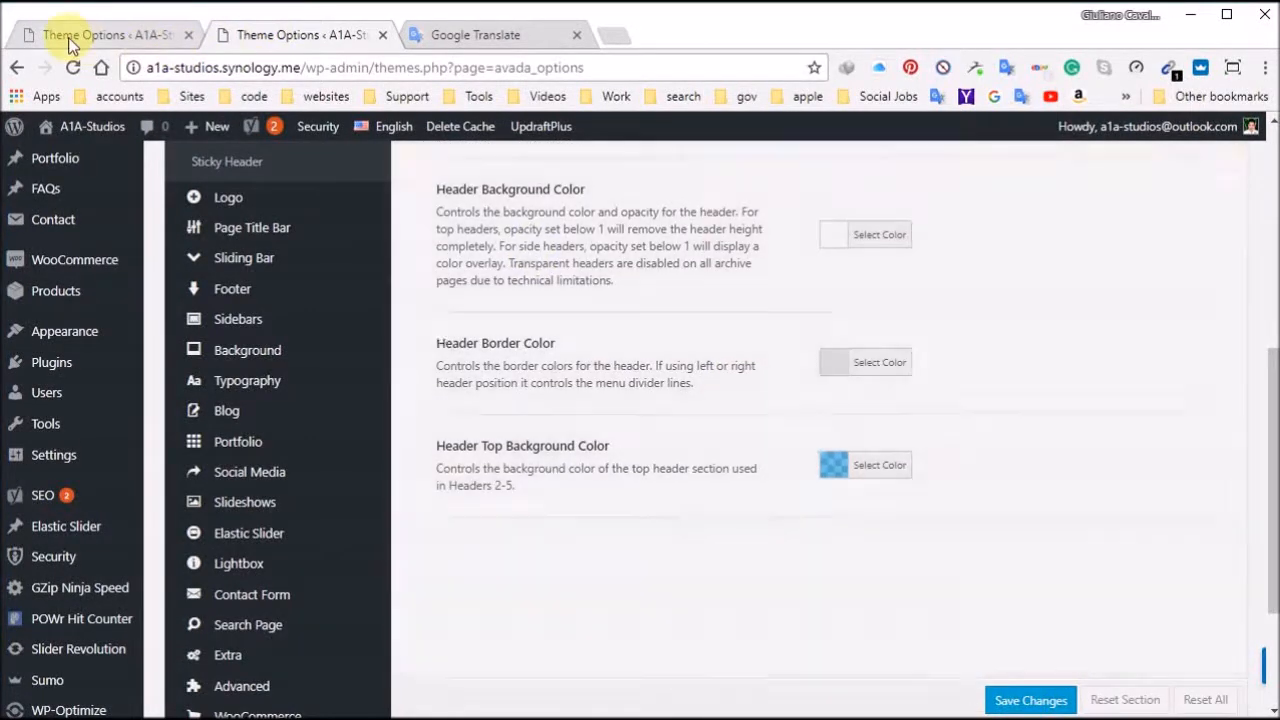
Step: Close the color picker in the first Theme Options tab and compare the Header Top Background Color between both tabs
{"action": "left_click", "coordinate": [60, 34]}
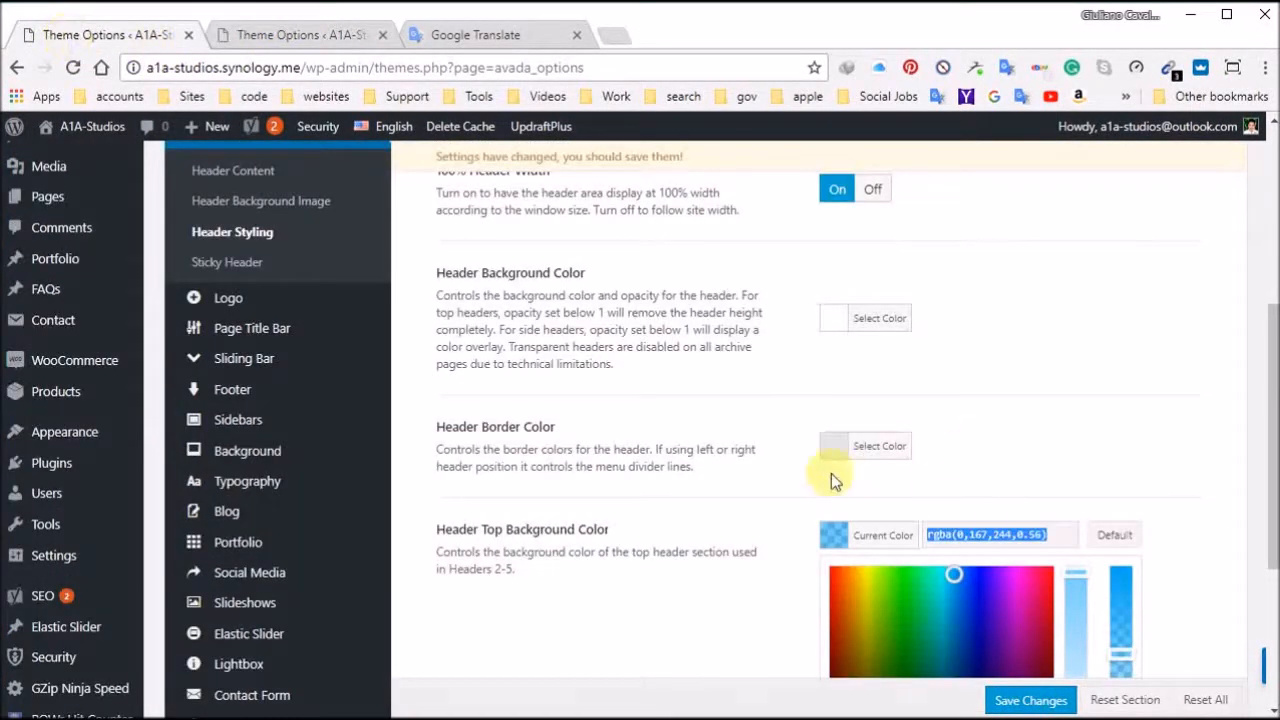
{"action": "scroll", "coordinate": [692, 574], "scroll_direction": "down", "scroll_amount": 2}
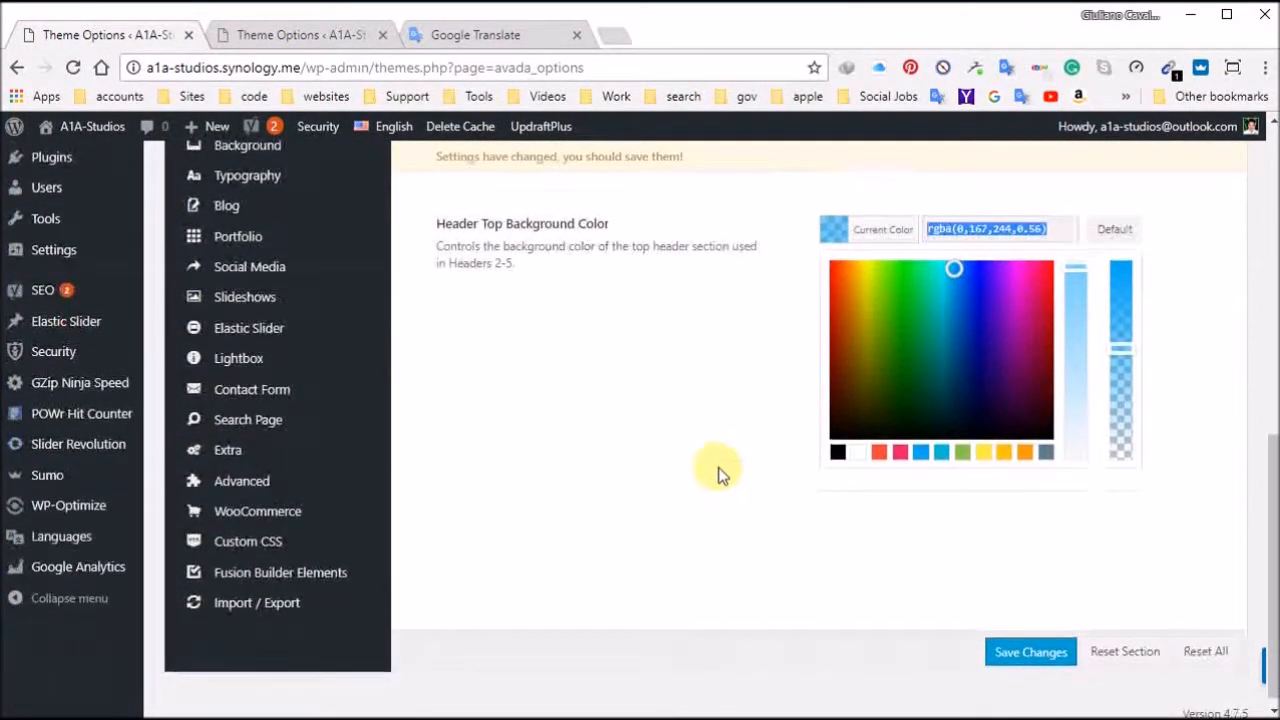
{"action": "left_click", "coordinate": [714, 425]}
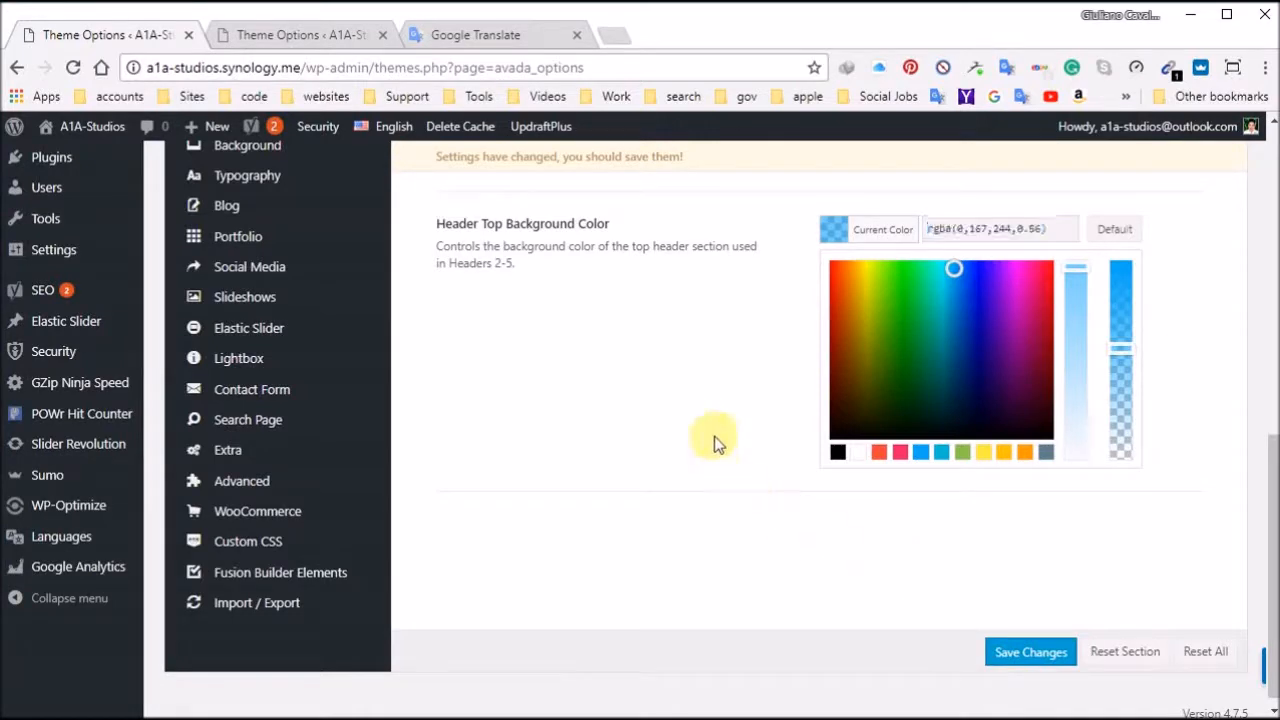
{"action": "mouse_move", "coordinate": [95, 130]}
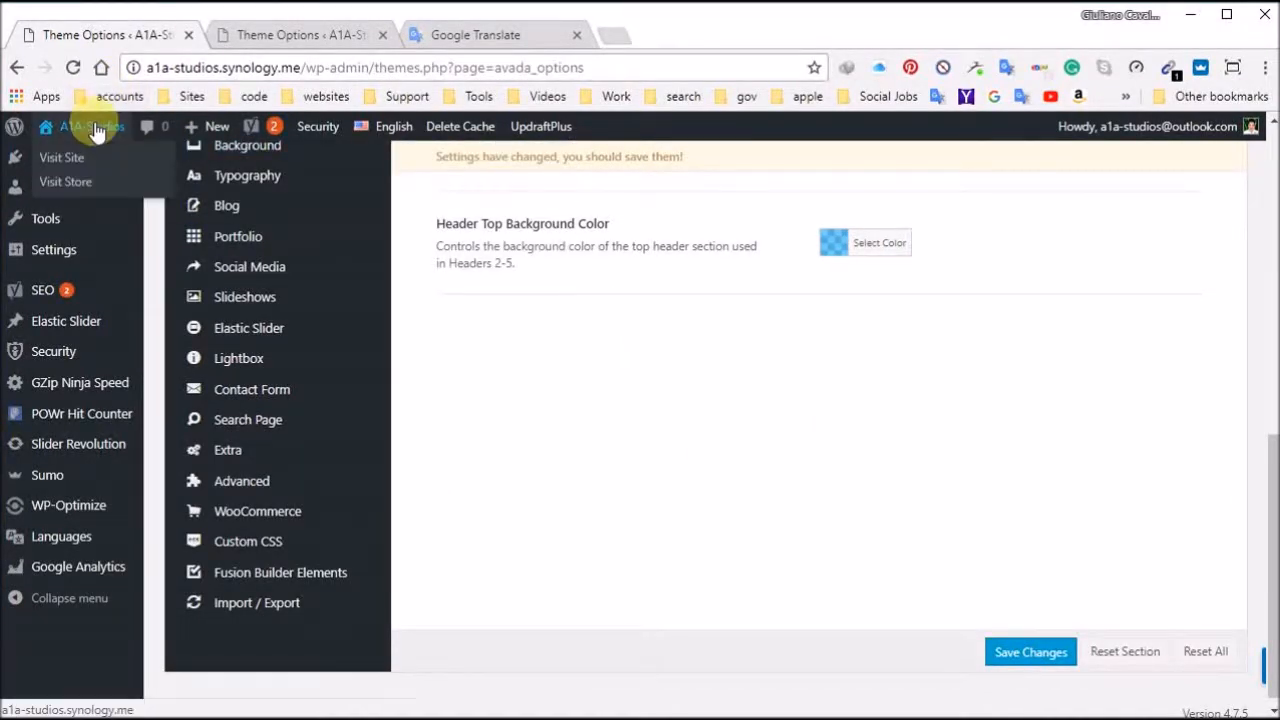
{"action": "left_click", "coordinate": [288, 22]}
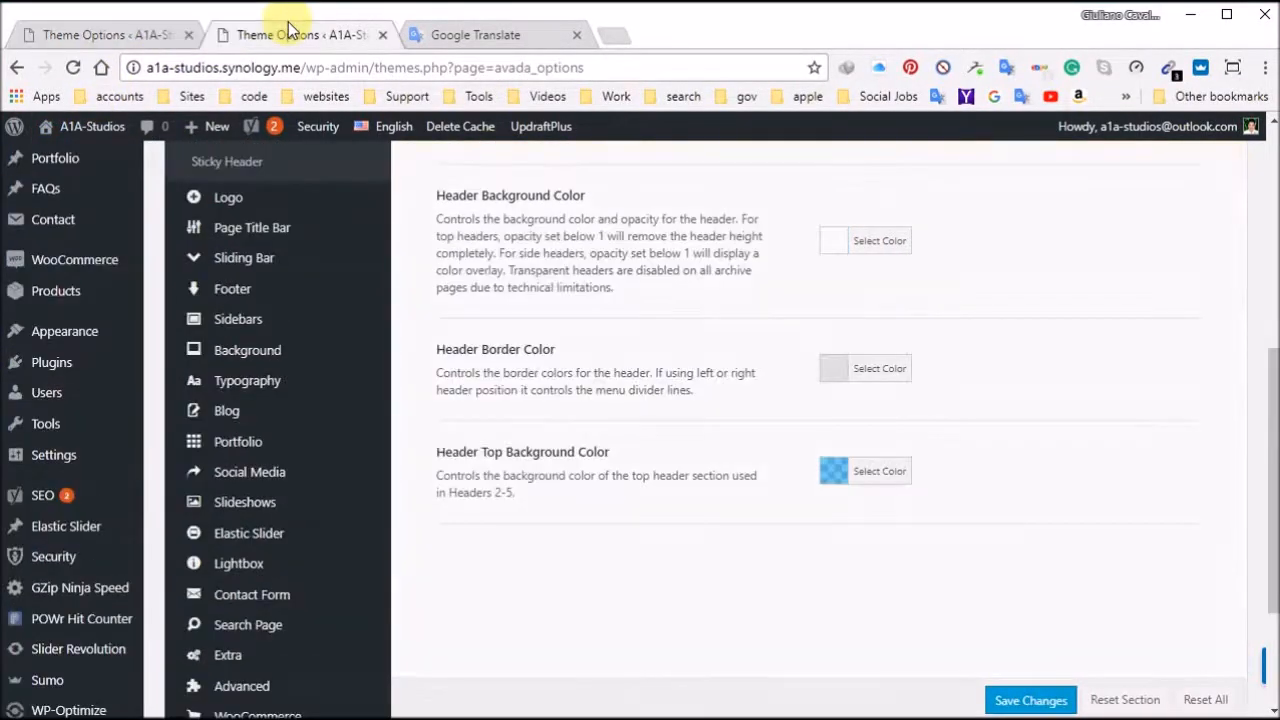
{"action": "left_click", "coordinate": [133, 37]}
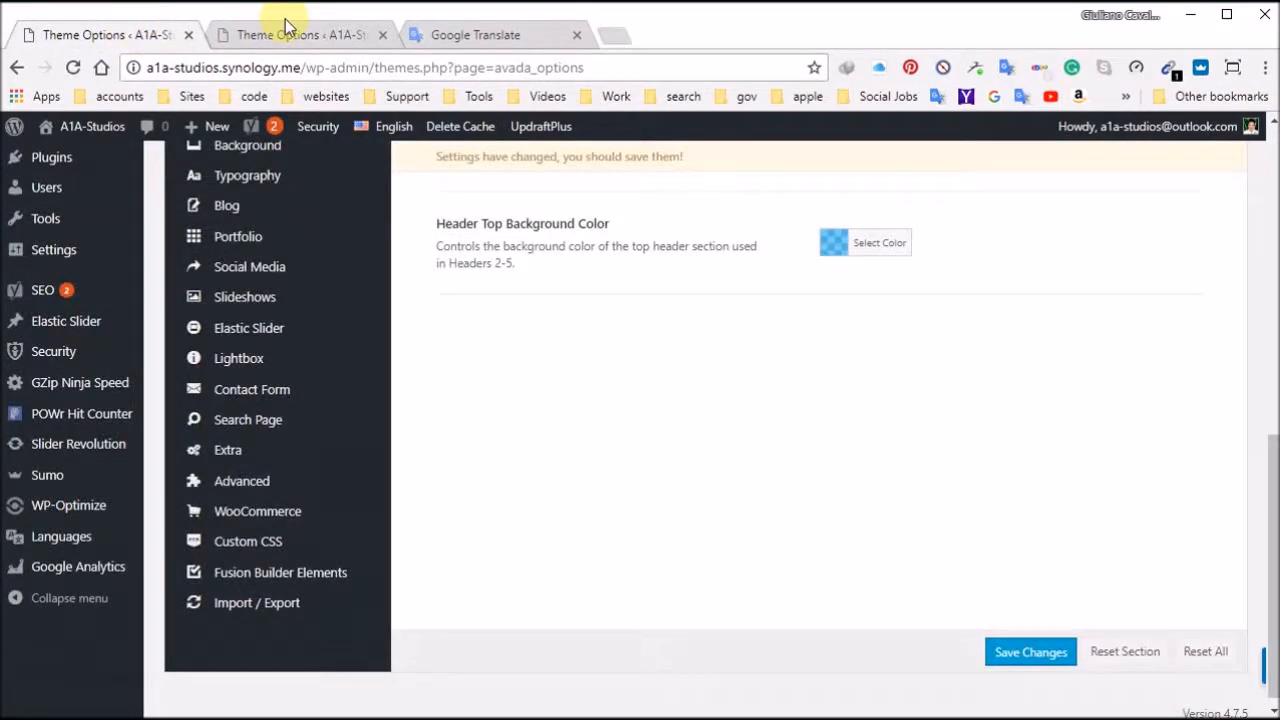
{"action": "left_click", "coordinate": [296, 35]}
{"action": "left_click", "coordinate": [90, 32]}
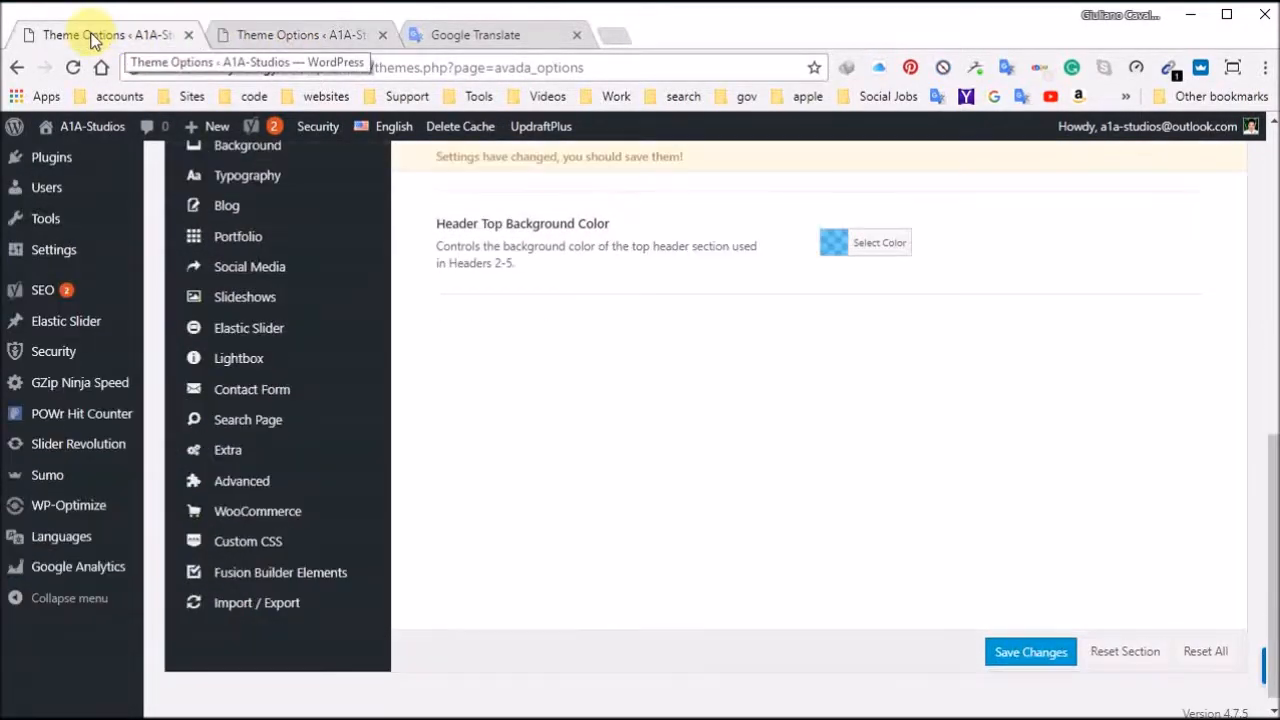
Step: Save the theme options in the first tab and show the available admin languages
{"action": "left_click", "coordinate": [1031, 661]}
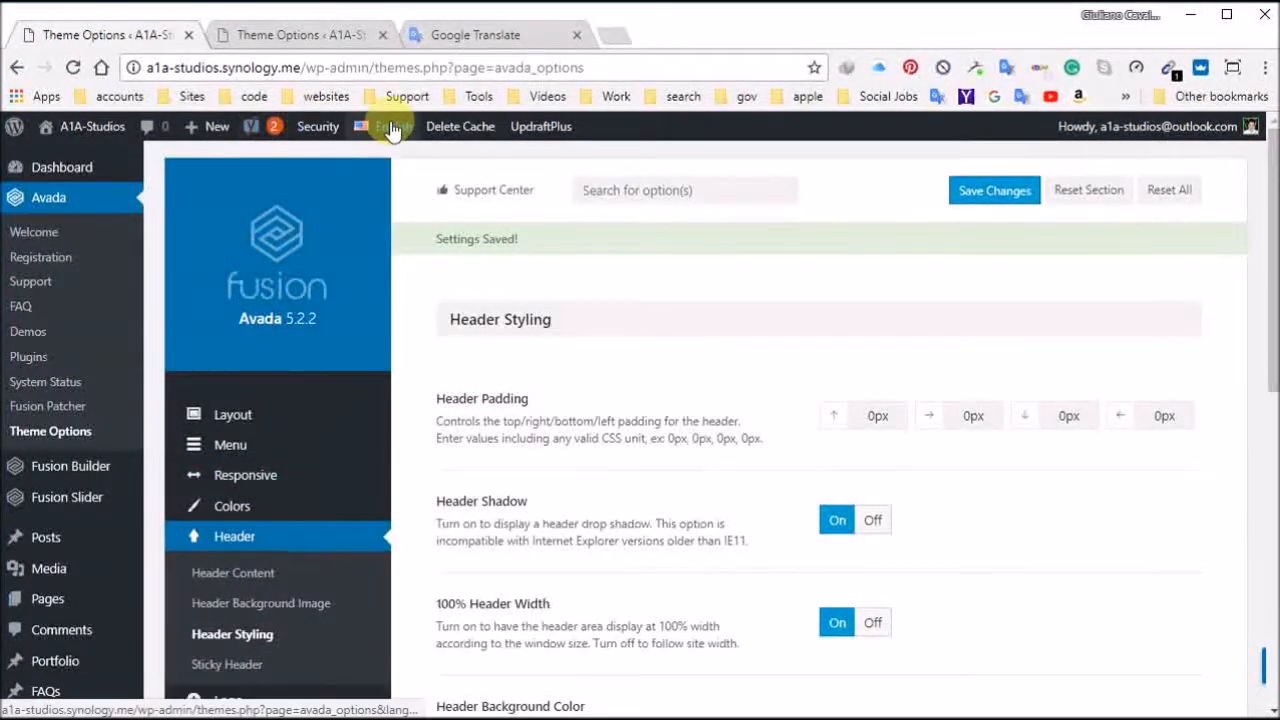
{"action": "mouse_move", "coordinate": [370, 126]}
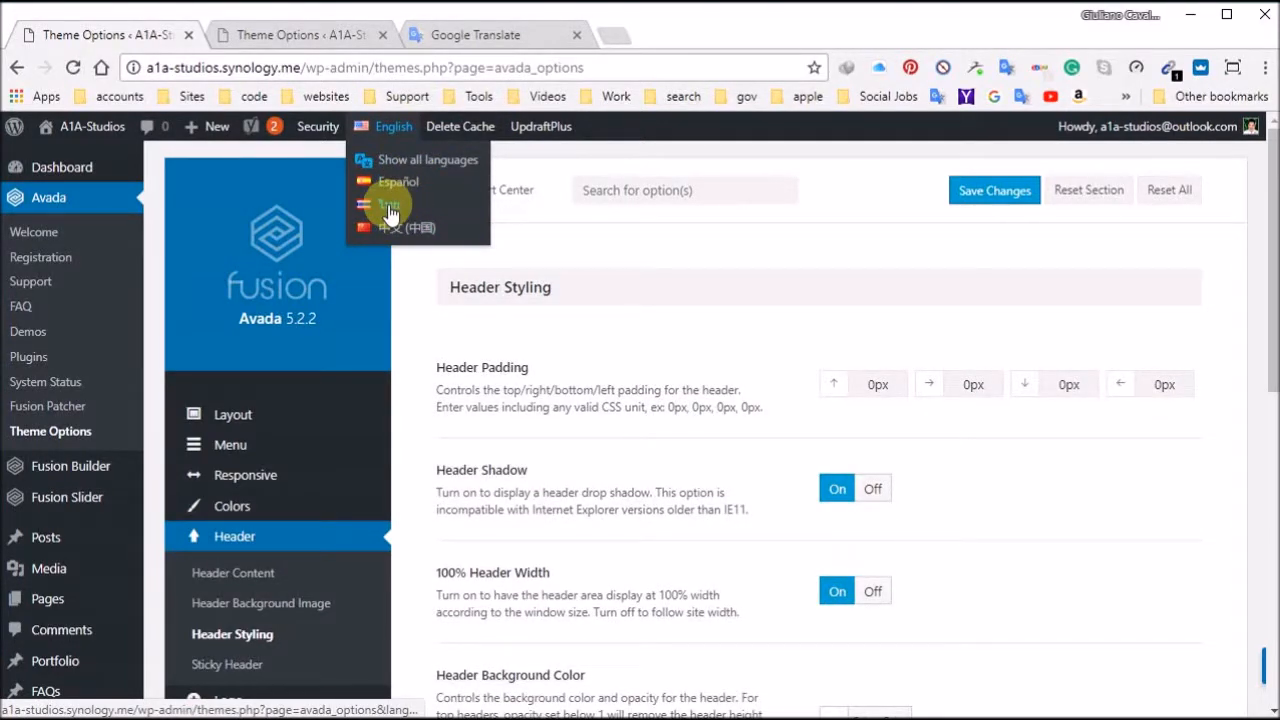
Step: Switch the admin language to Thai in the first Theme Options tab
{"action": "left_click", "coordinate": [388, 204]}
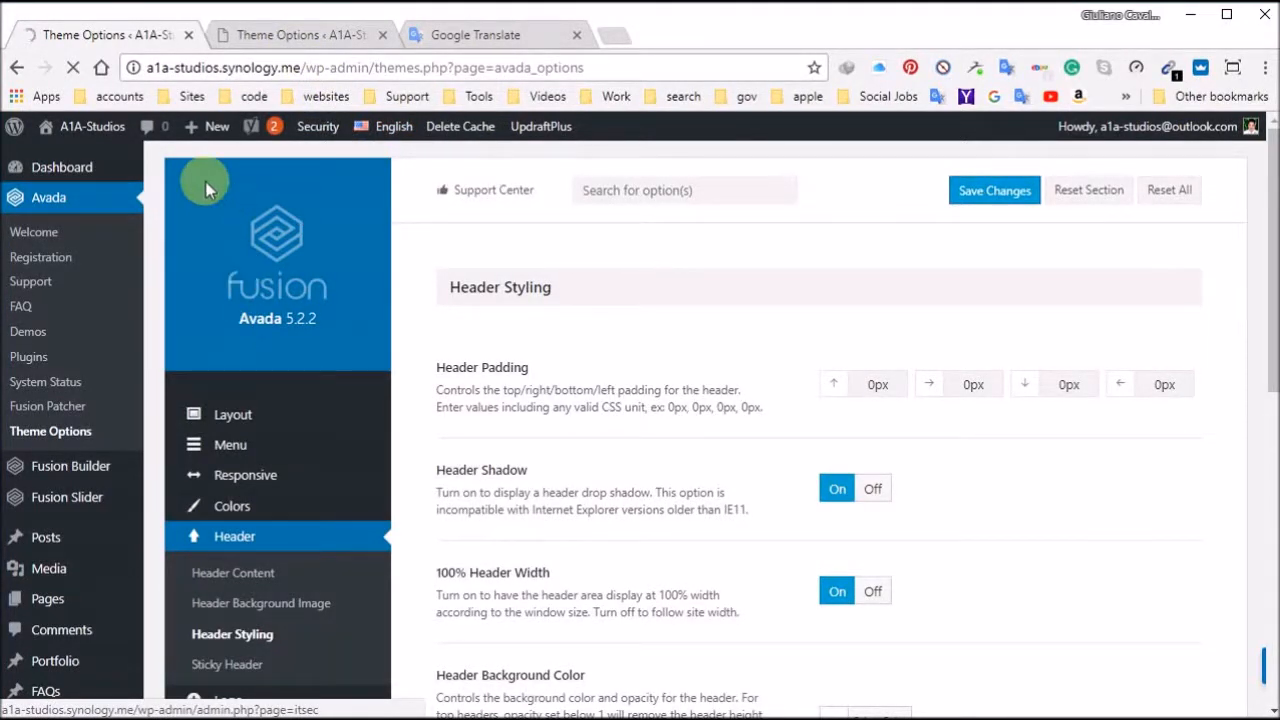
{"action": "mouse_move", "coordinate": [390, 126]}
{"action": "left_click", "coordinate": [380, 205]}
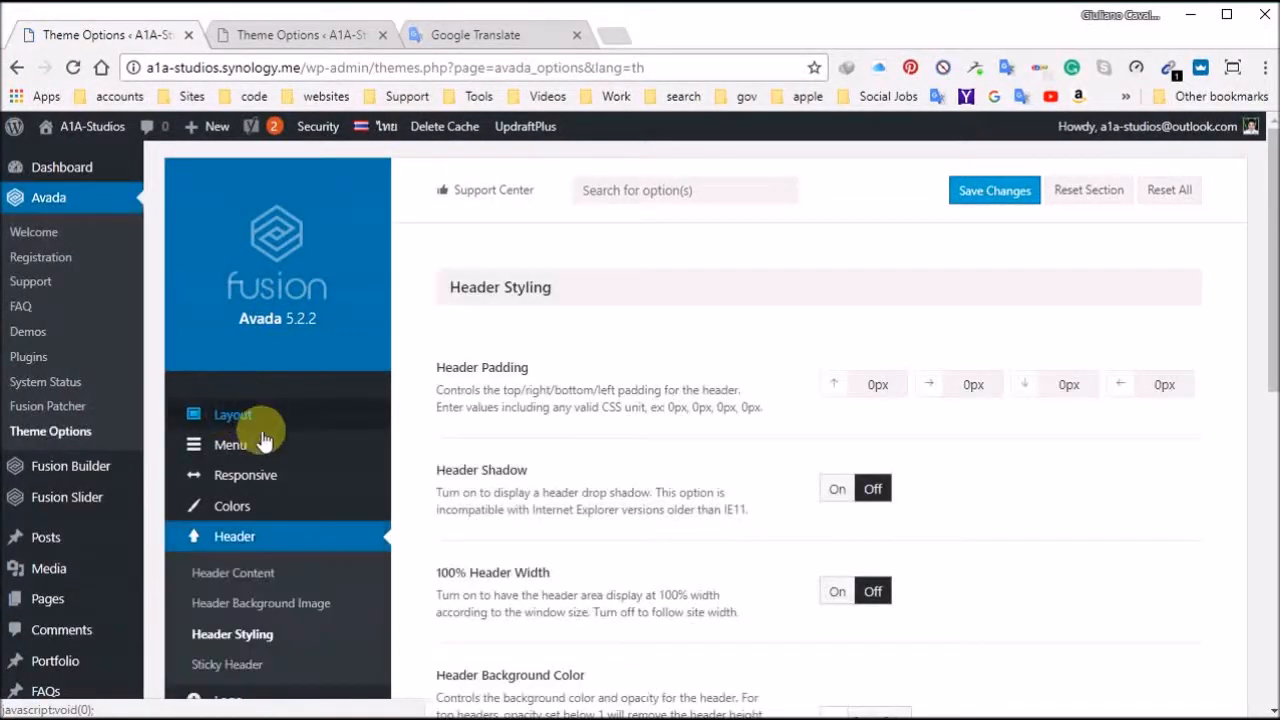
Step: Replace the Thai Header Top Background Color with the copied value rgba(0,167,244,0.56) and close the color picker
{"action": "scroll", "coordinate": [290, 435], "scroll_direction": "down", "scroll_amount": 2}
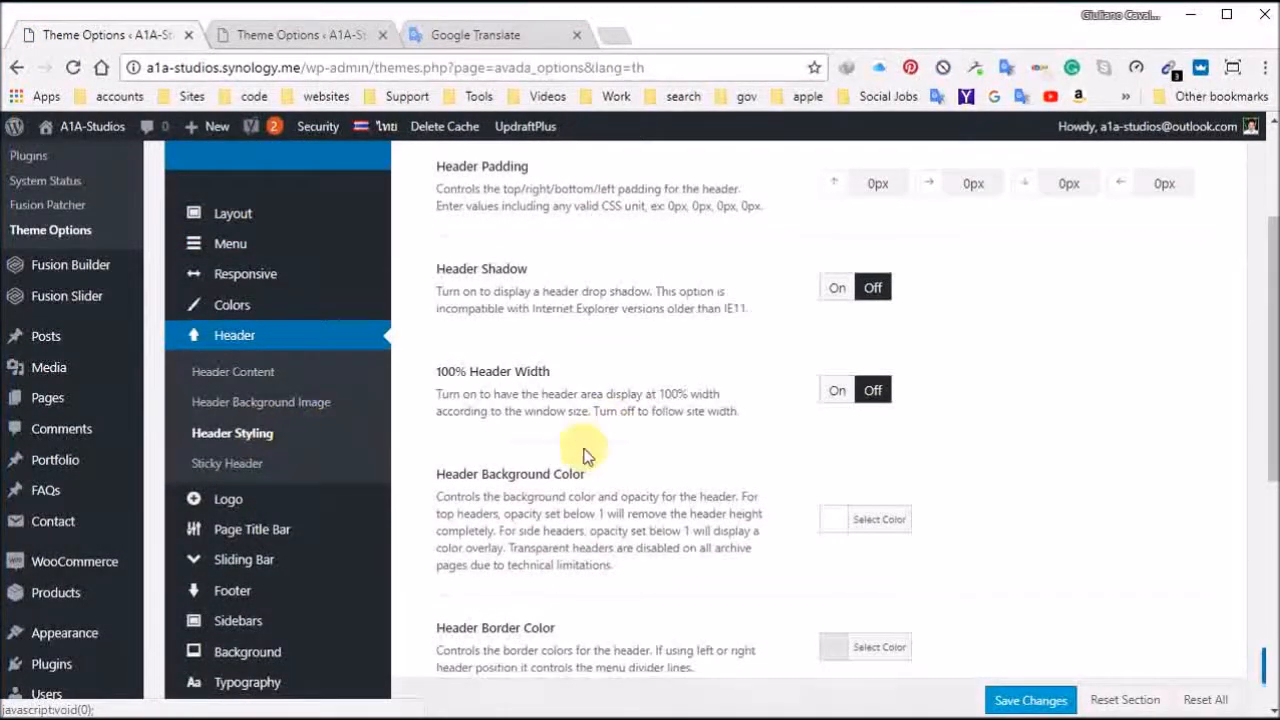
{"action": "scroll", "coordinate": [600, 430], "scroll_direction": "down", "scroll_amount": 5}
{"action": "scroll", "coordinate": [680, 420], "scroll_direction": "up", "scroll_amount": 1}
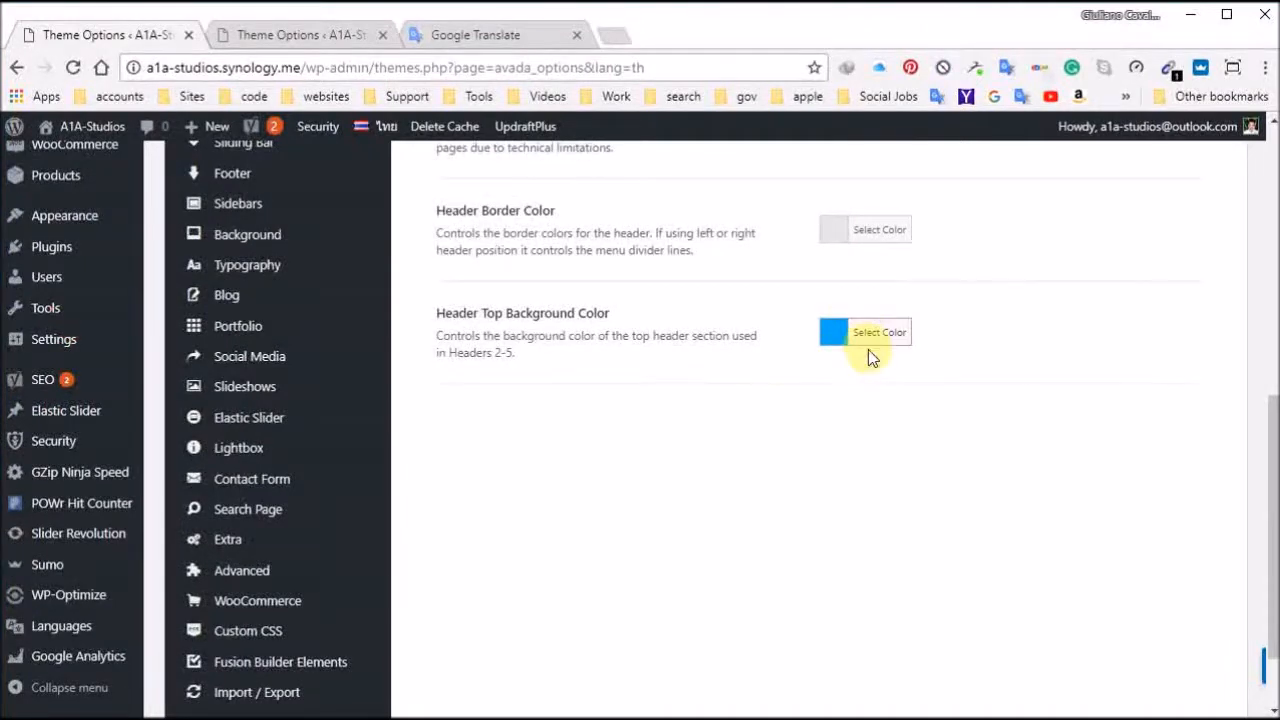
{"action": "left_click", "coordinate": [875, 343]}
{"action": "left_click_drag", "start_coordinate": [1035, 320], "coordinate": [871, 320]}
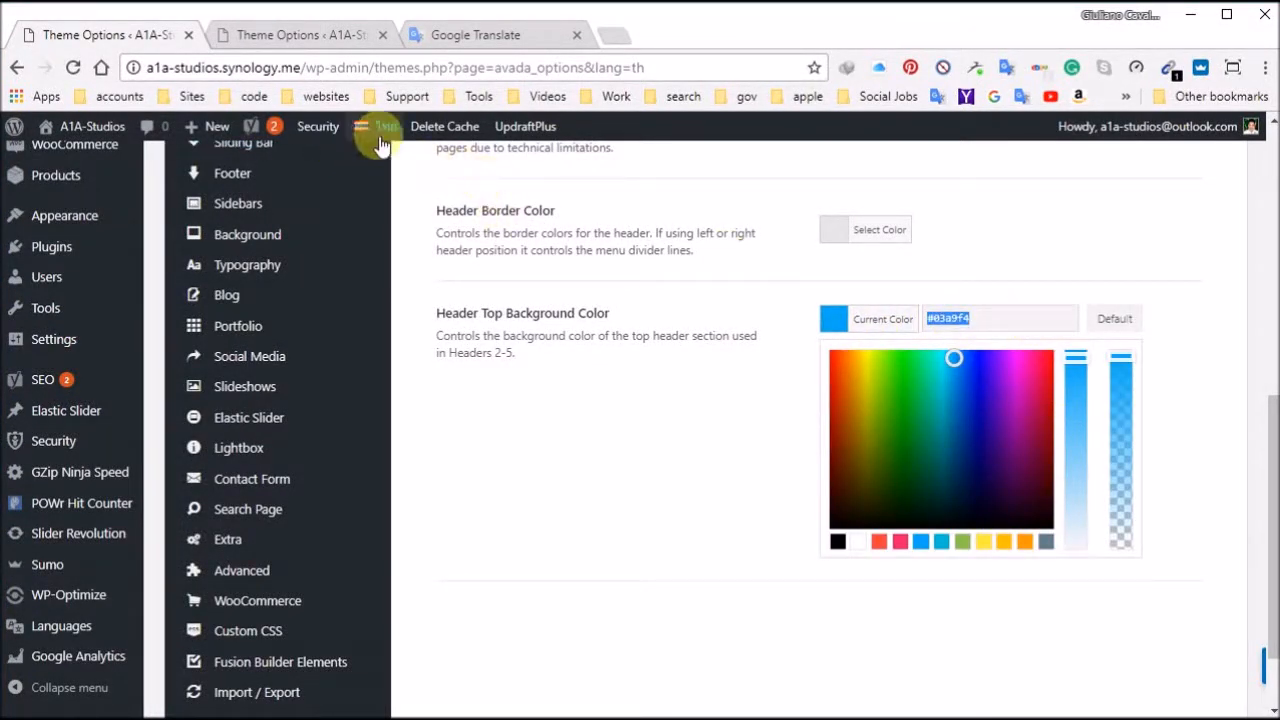
{"action": "mouse_move", "coordinate": [360, 140]}
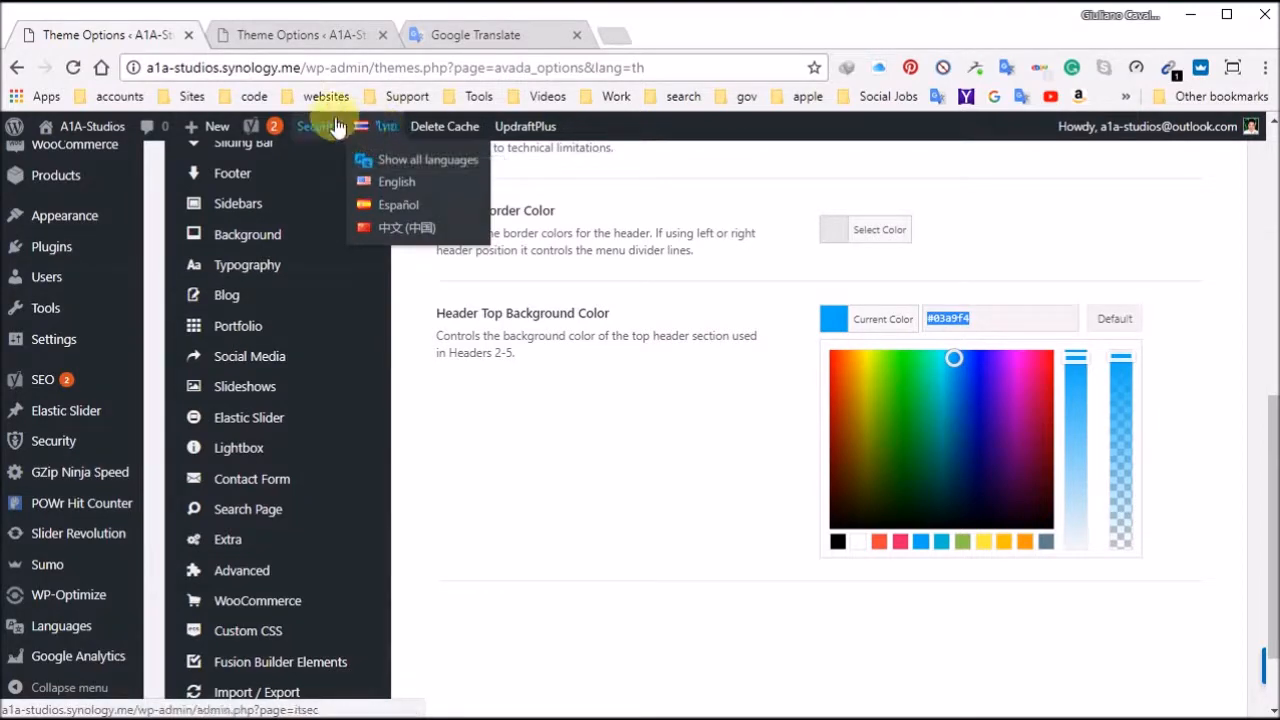
{"action": "right_click", "coordinate": [975, 323]}
{"action": "left_click", "coordinate": [1057, 371]}
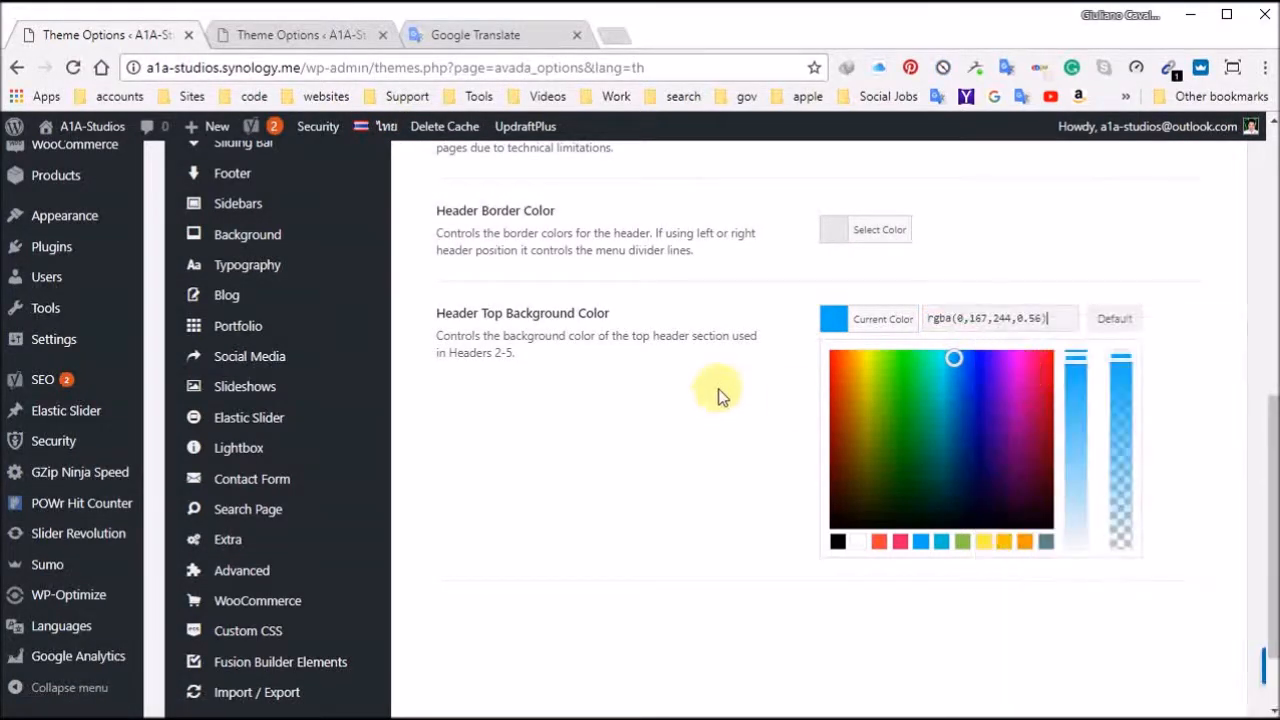
{"action": "left_click", "coordinate": [1062, 296]}
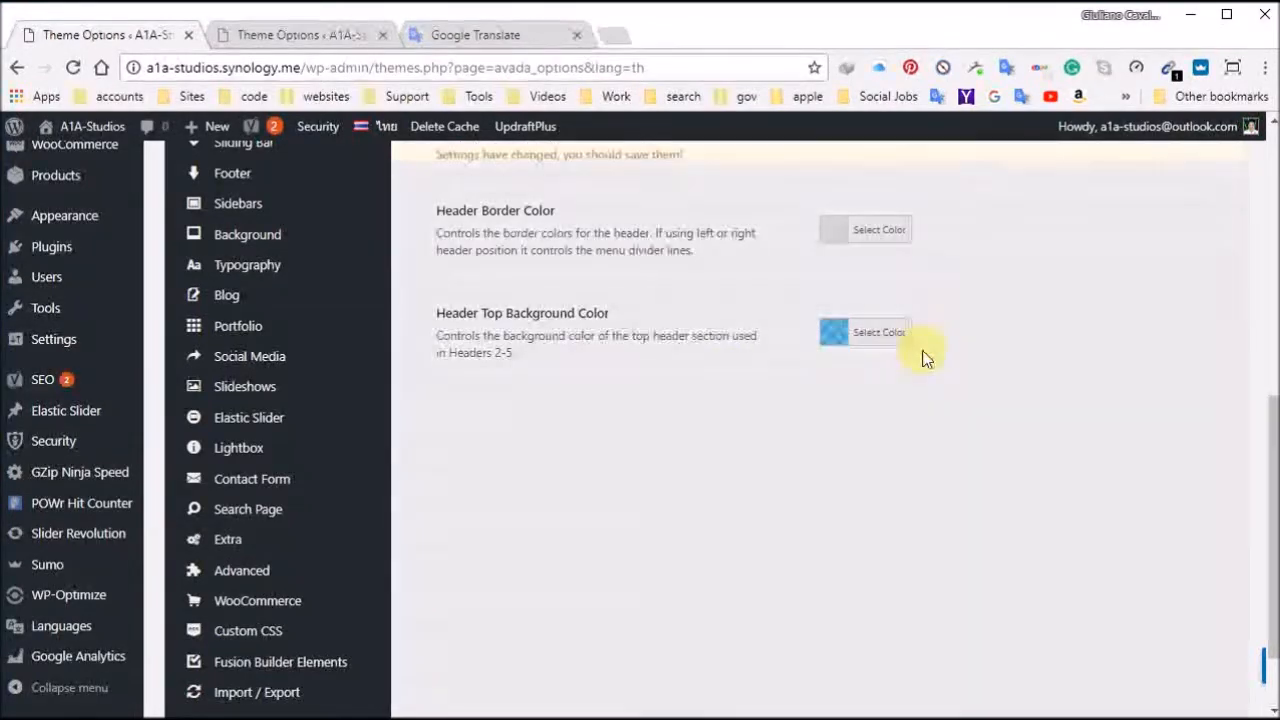
Step: Turn on Header Shadow and 100% Header Width in the Thai header styling options
{"action": "scroll", "coordinate": [776, 510], "scroll_direction": "down", "scroll_amount": 1}
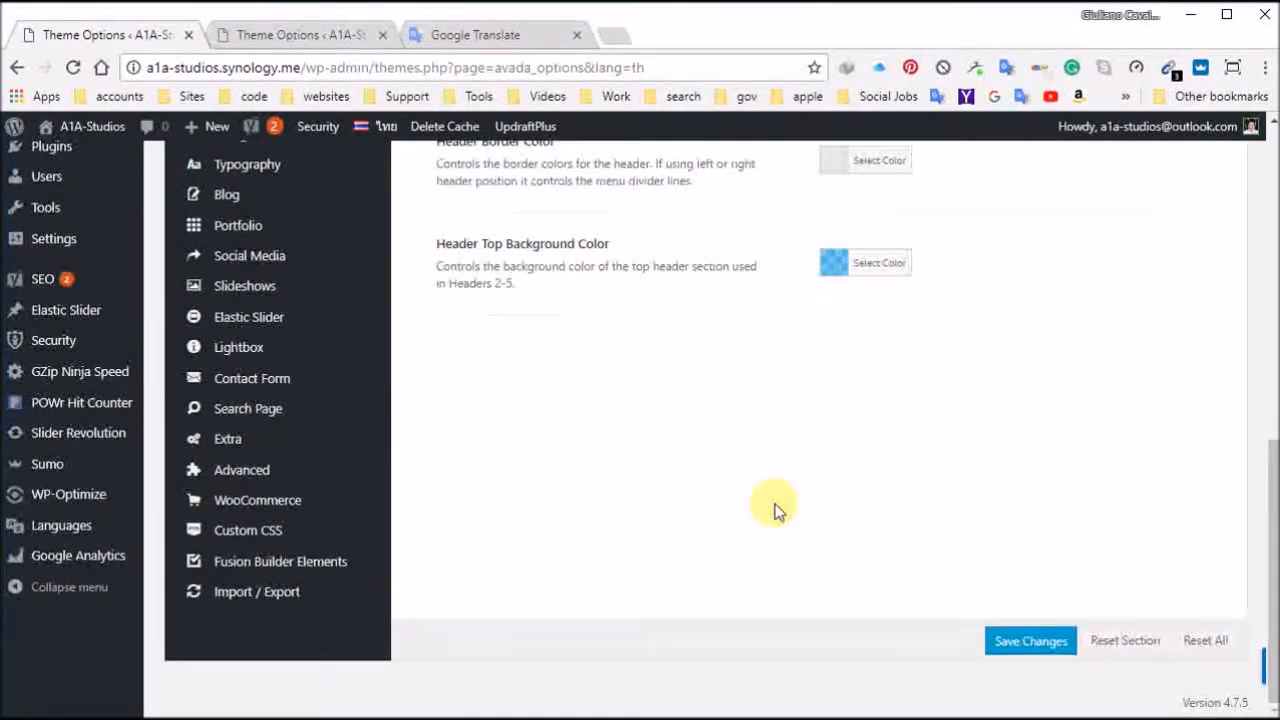
{"action": "scroll", "coordinate": [777, 511], "scroll_direction": "up", "scroll_amount": 7}
{"action": "scroll", "coordinate": [747, 511], "scroll_direction": "down", "scroll_amount": 3}
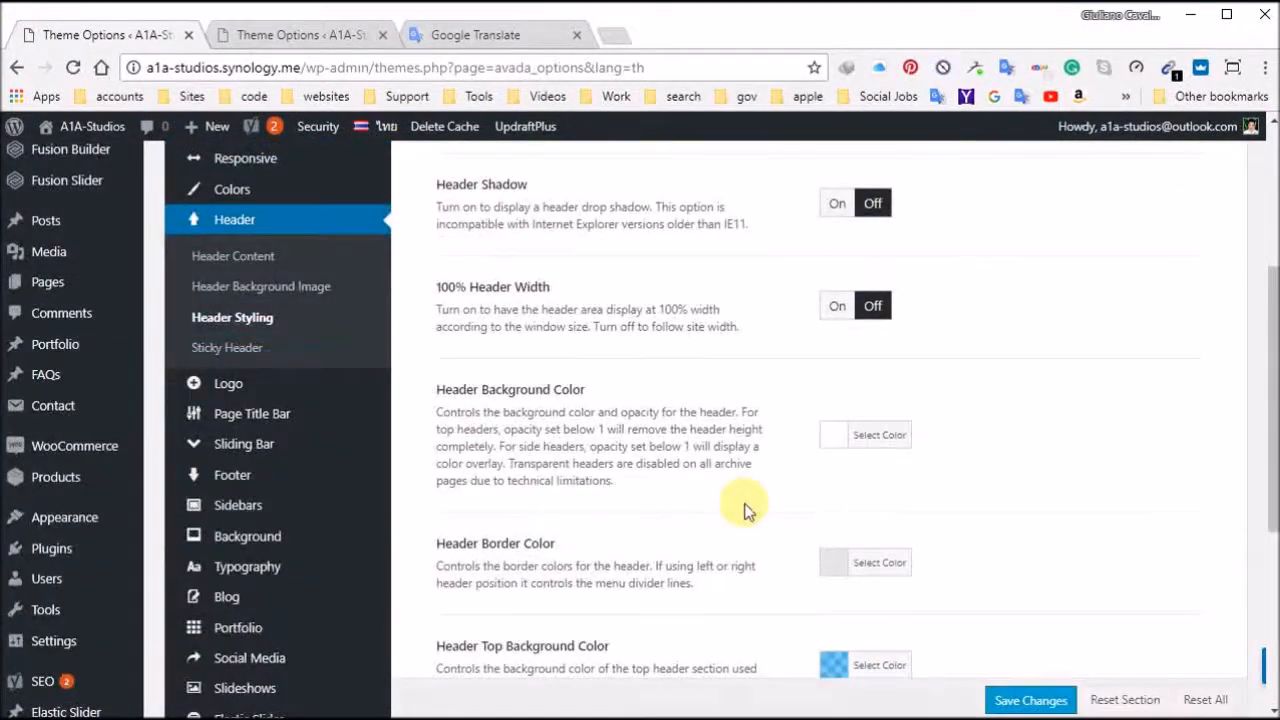
{"action": "scroll", "coordinate": [800, 300], "scroll_direction": "down", "scroll_amount": 1}
{"action": "left_click", "coordinate": [837, 172]}
{"action": "left_click", "coordinate": [848, 288]}
Step: Compare the Thai header styling with the English options in the second tab and save the Thai theme options
{"action": "left_click", "coordinate": [300, 34]}
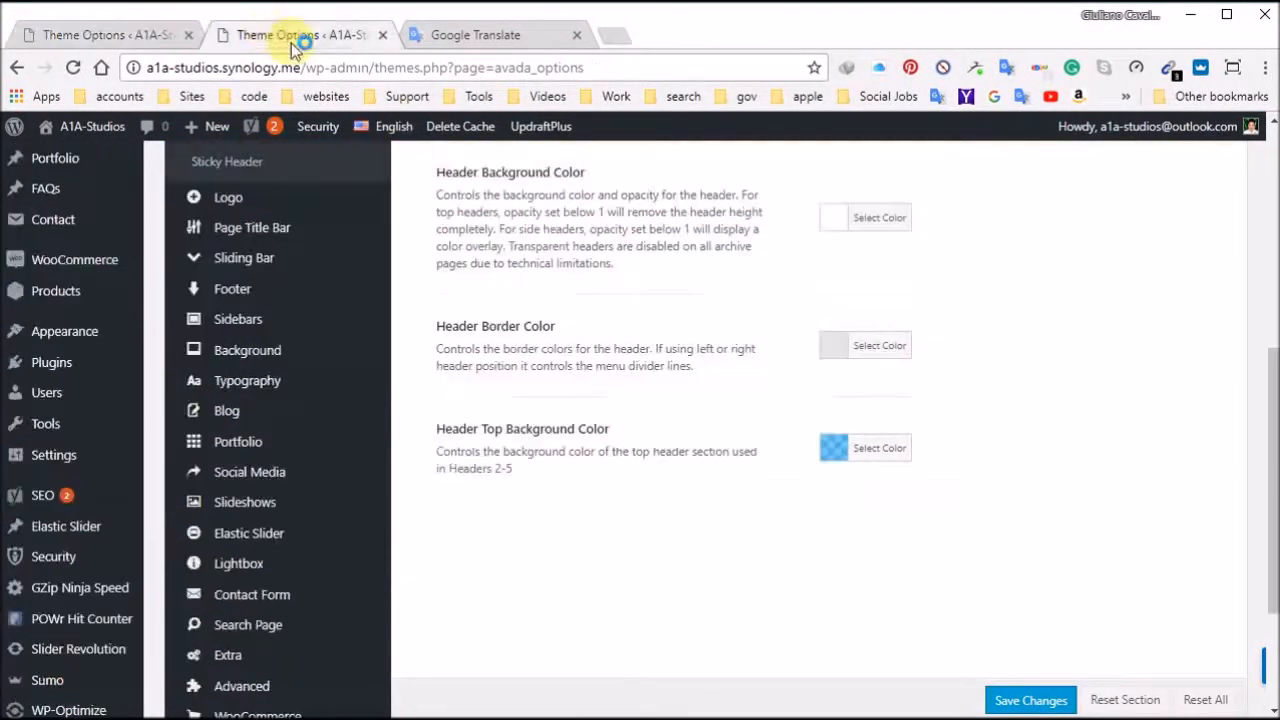
{"action": "scroll", "coordinate": [690, 420], "scroll_direction": "up", "scroll_amount": 5}
{"action": "scroll", "coordinate": [690, 418], "scroll_direction": "down", "scroll_amount": 6}
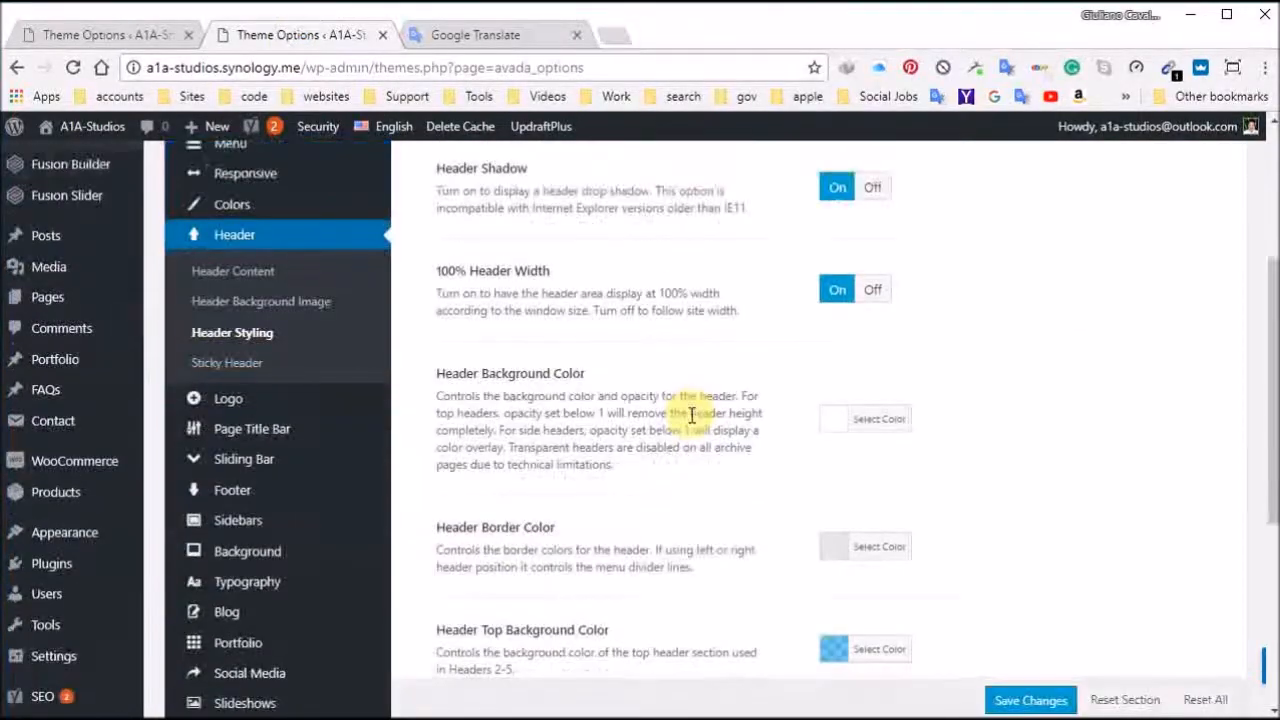
{"action": "scroll", "coordinate": [690, 415], "scroll_direction": "up", "scroll_amount": 5}
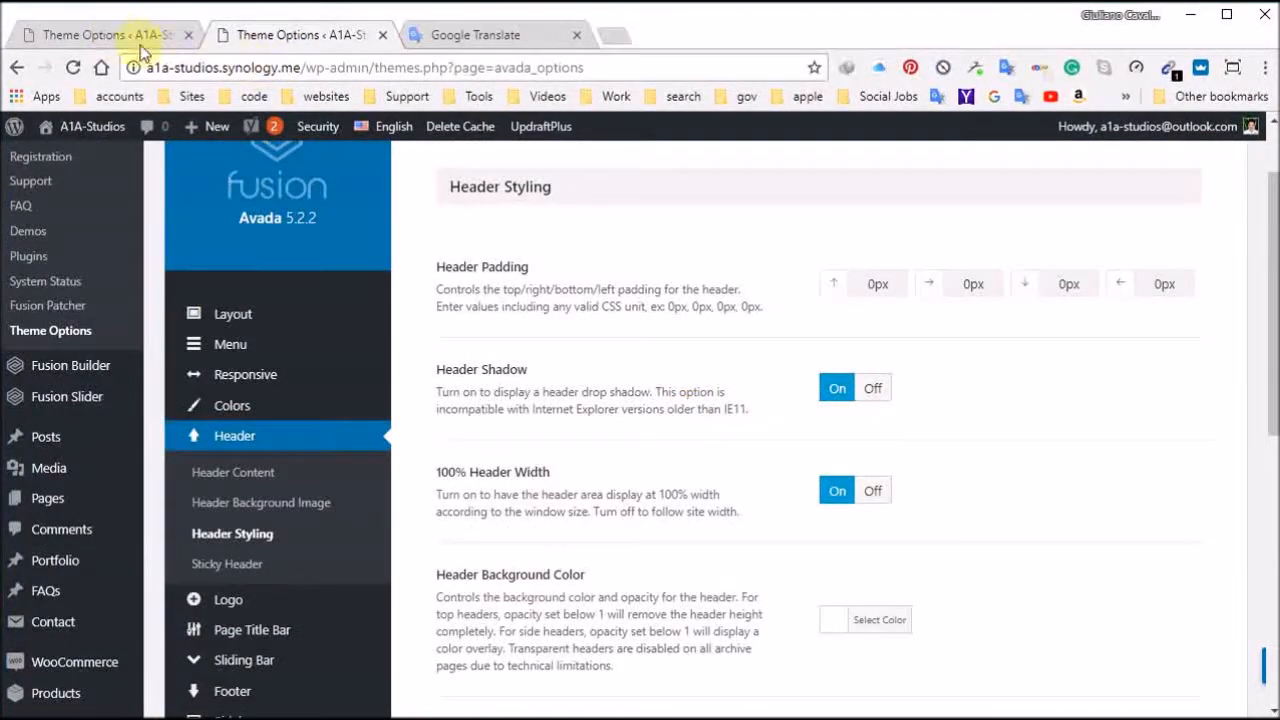
{"action": "left_click", "coordinate": [105, 34]}
{"action": "scroll", "coordinate": [634, 508], "scroll_direction": "up", "scroll_amount": 4}
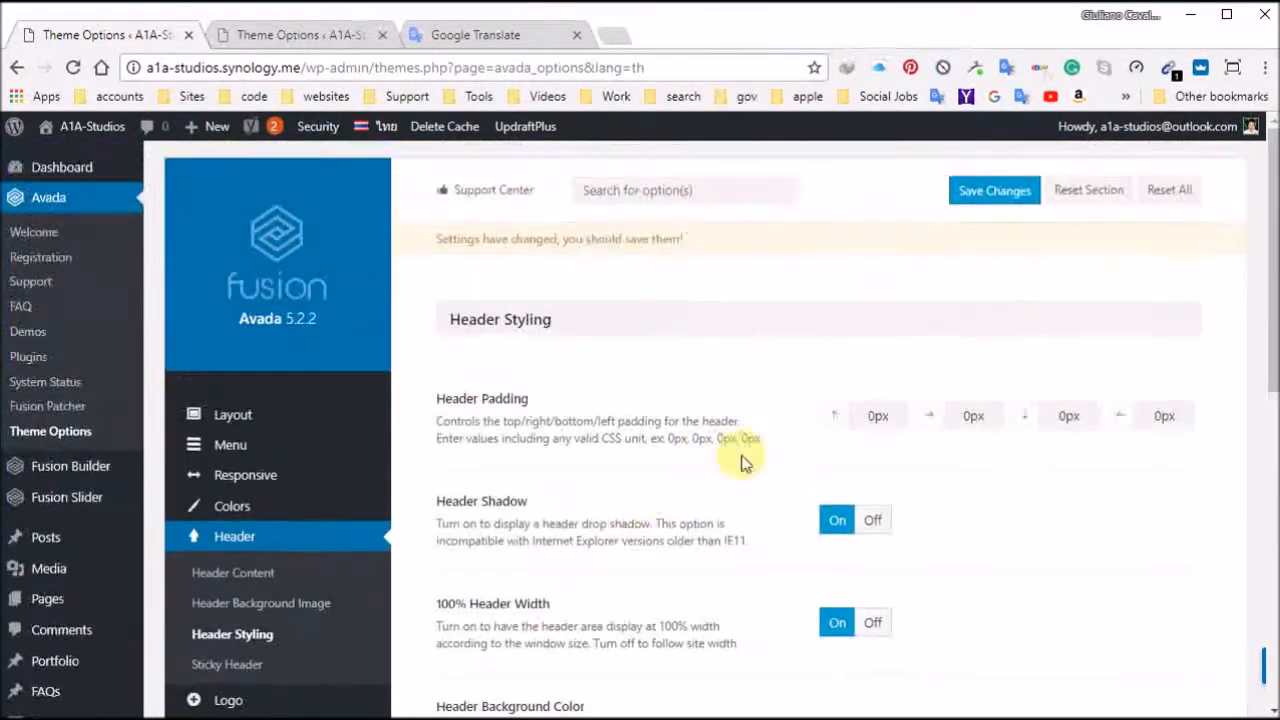
{"action": "scroll", "coordinate": [663, 543], "scroll_direction": "down", "scroll_amount": 10}
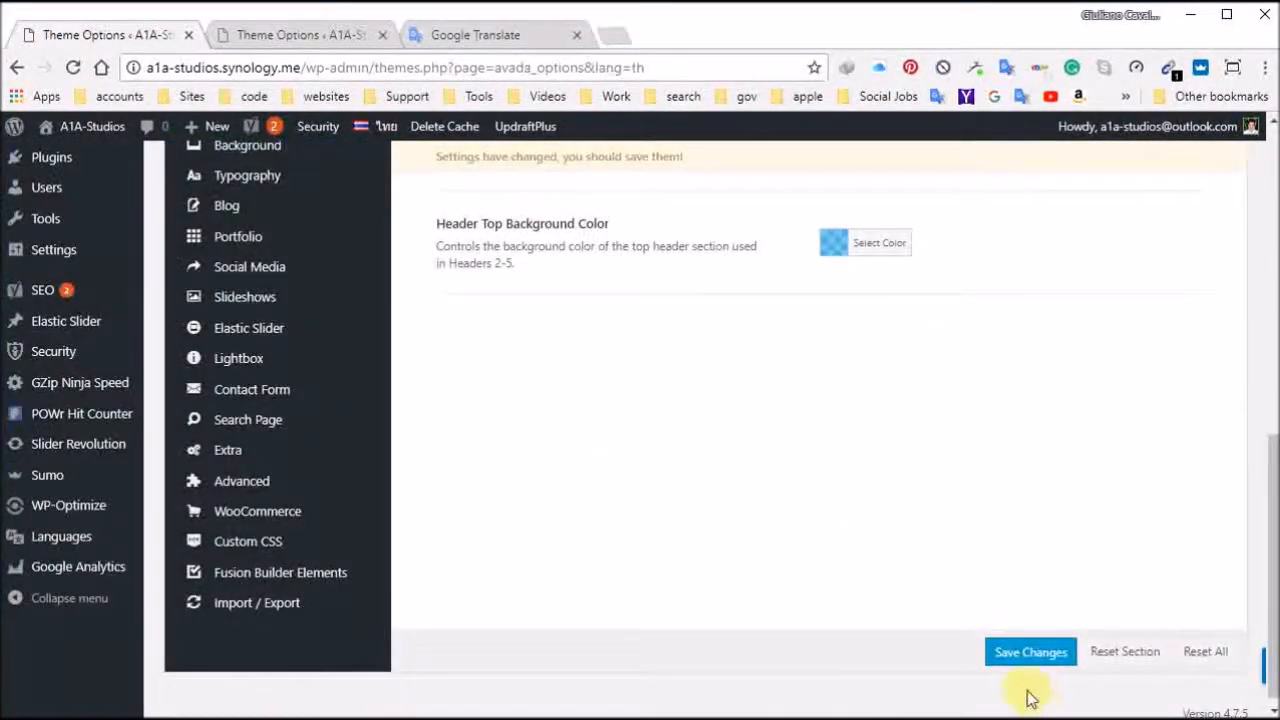
{"action": "left_click", "coordinate": [1030, 655]}
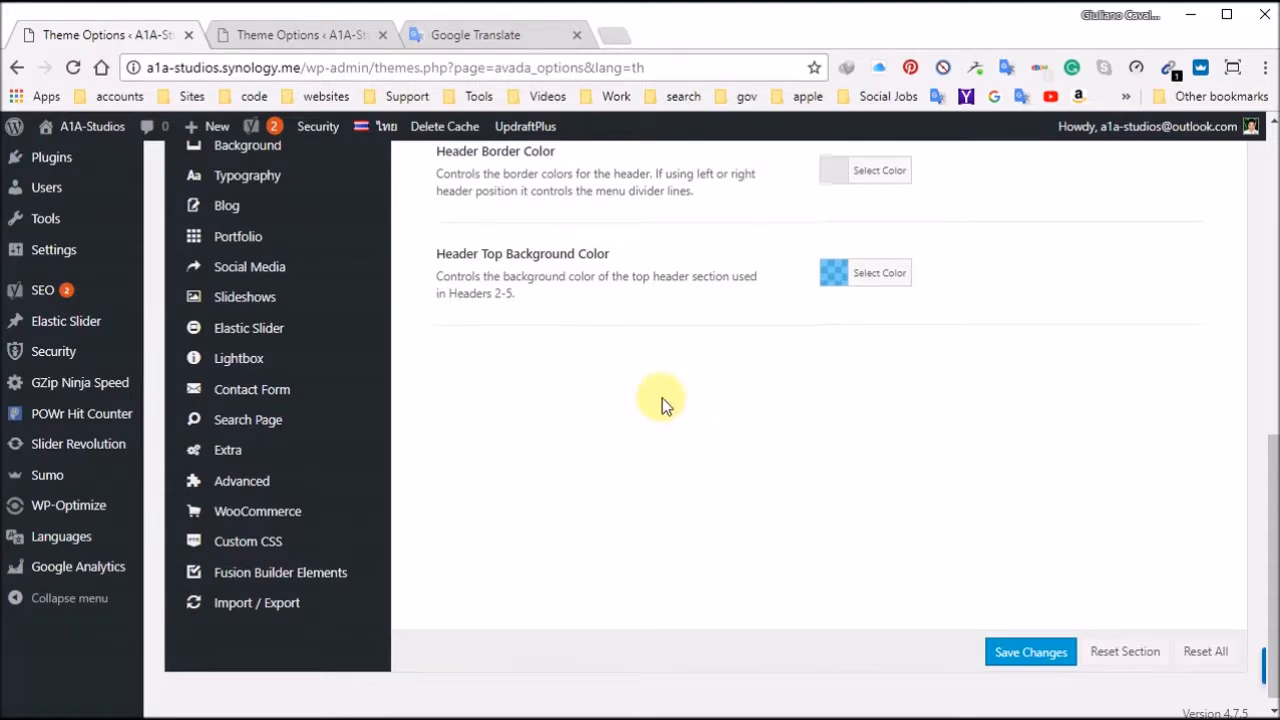
Step: Delete the site cache and switch the admin to show all languages
{"action": "scroll", "coordinate": [660, 405], "scroll_direction": "up", "scroll_amount": 10}
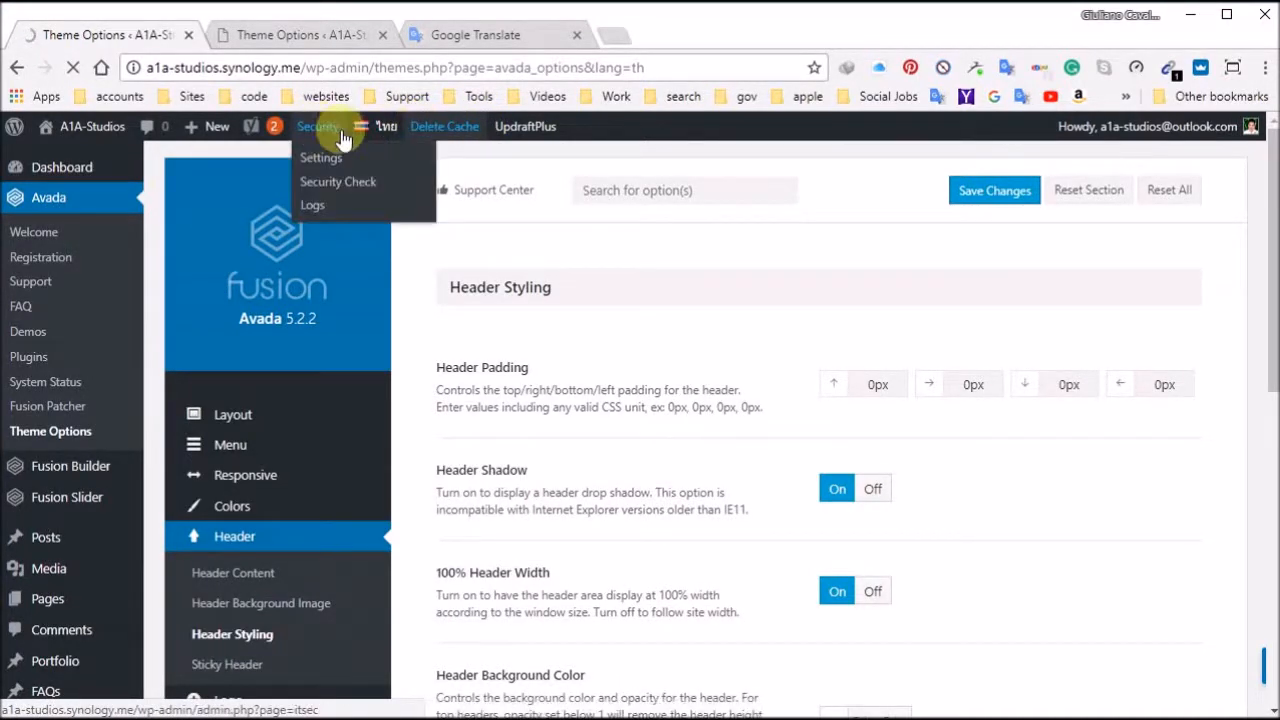
{"action": "mouse_move", "coordinate": [386, 137]}
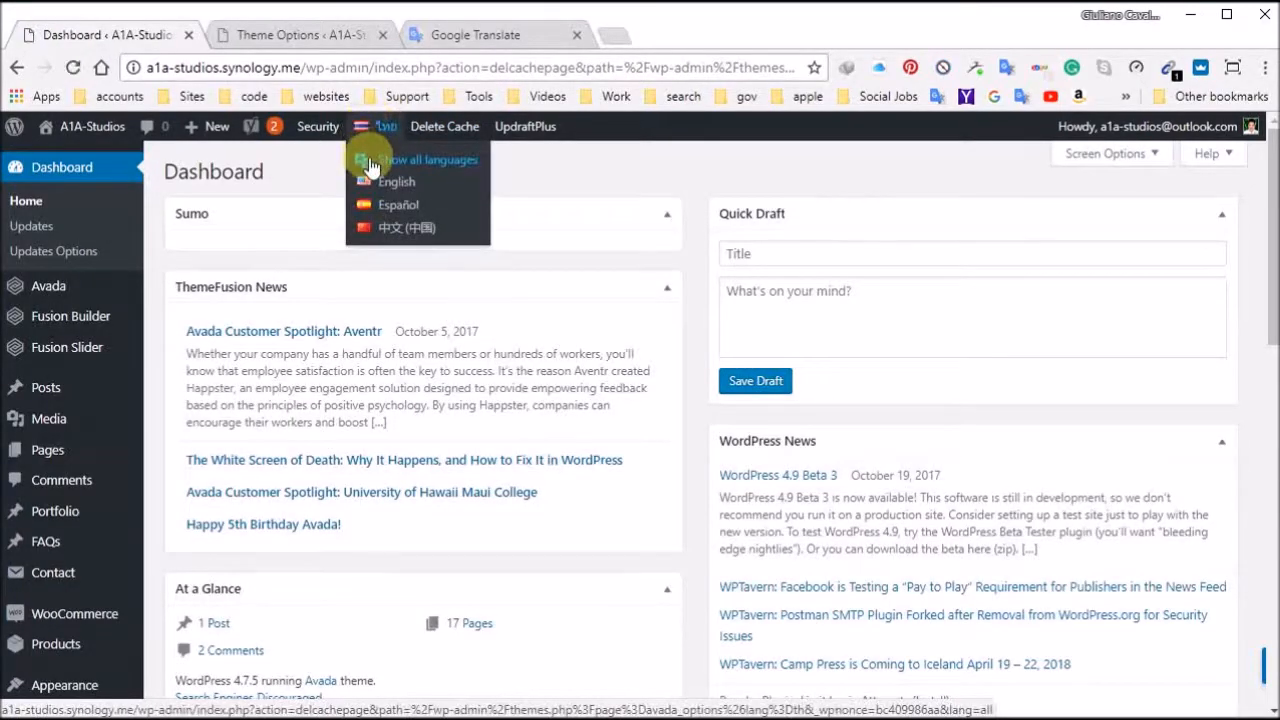
{"action": "left_click", "coordinate": [369, 157]}
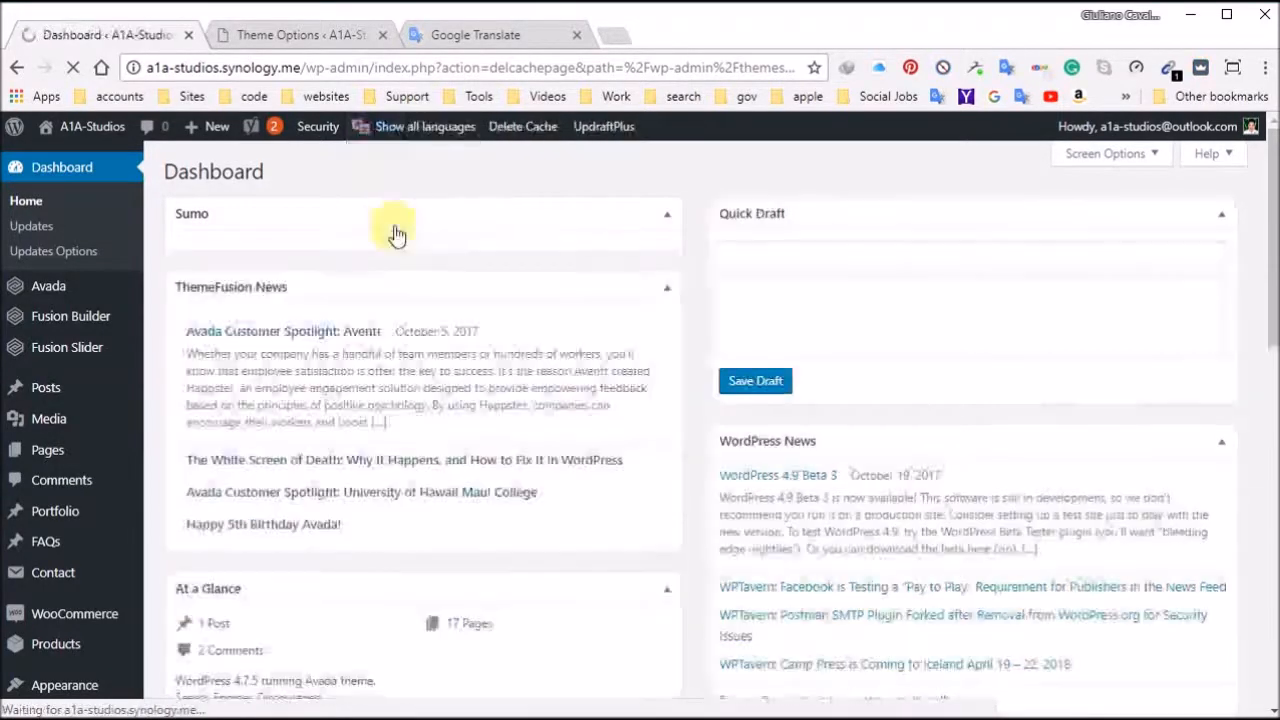
Step: Open the live site and check the header and menu on the English, Spanish and Thai home pages
{"action": "mouse_move", "coordinate": [88, 128]}
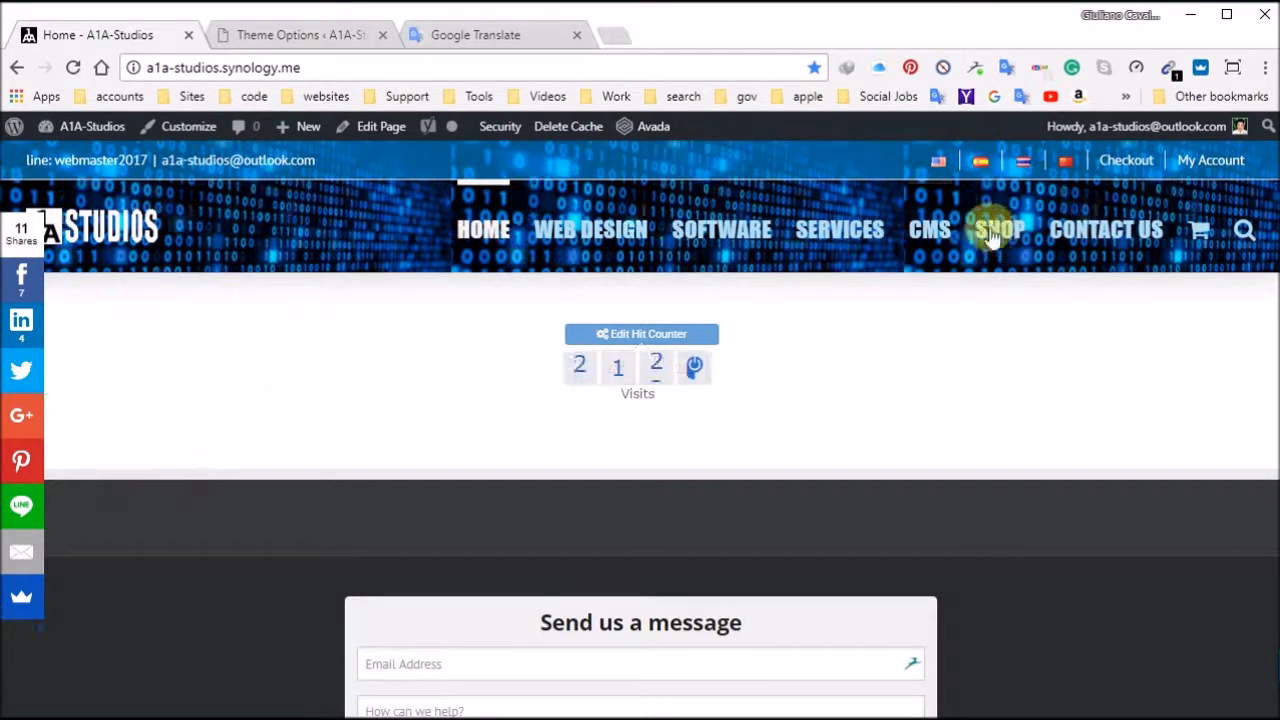
{"action": "left_click", "coordinate": [939, 163]}
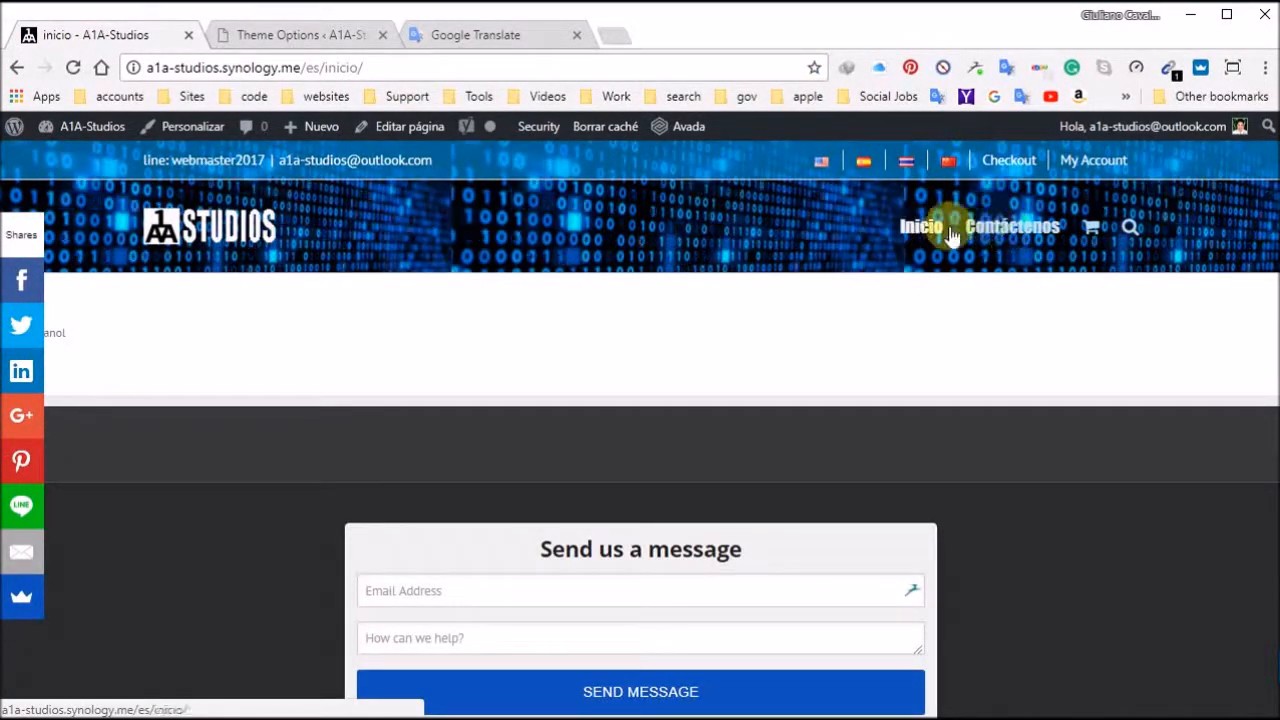
{"action": "left_click", "coordinate": [907, 163]}
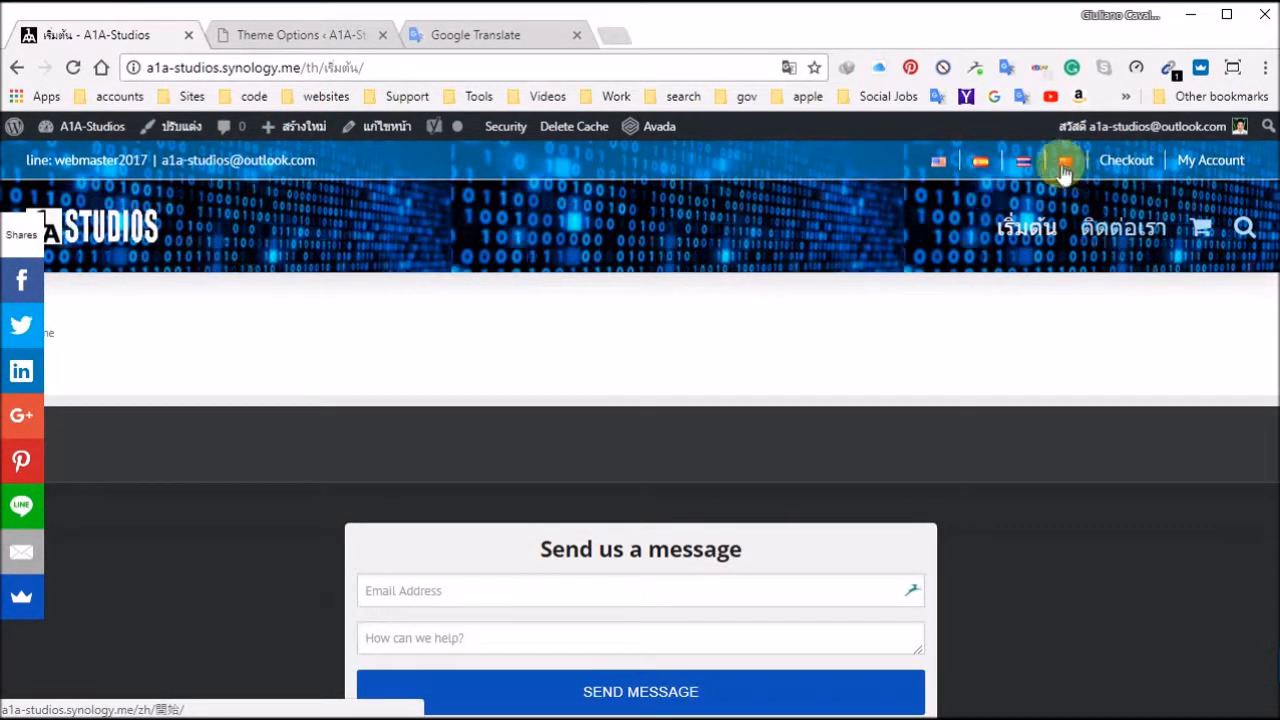
{"action": "left_click", "coordinate": [937, 165]}
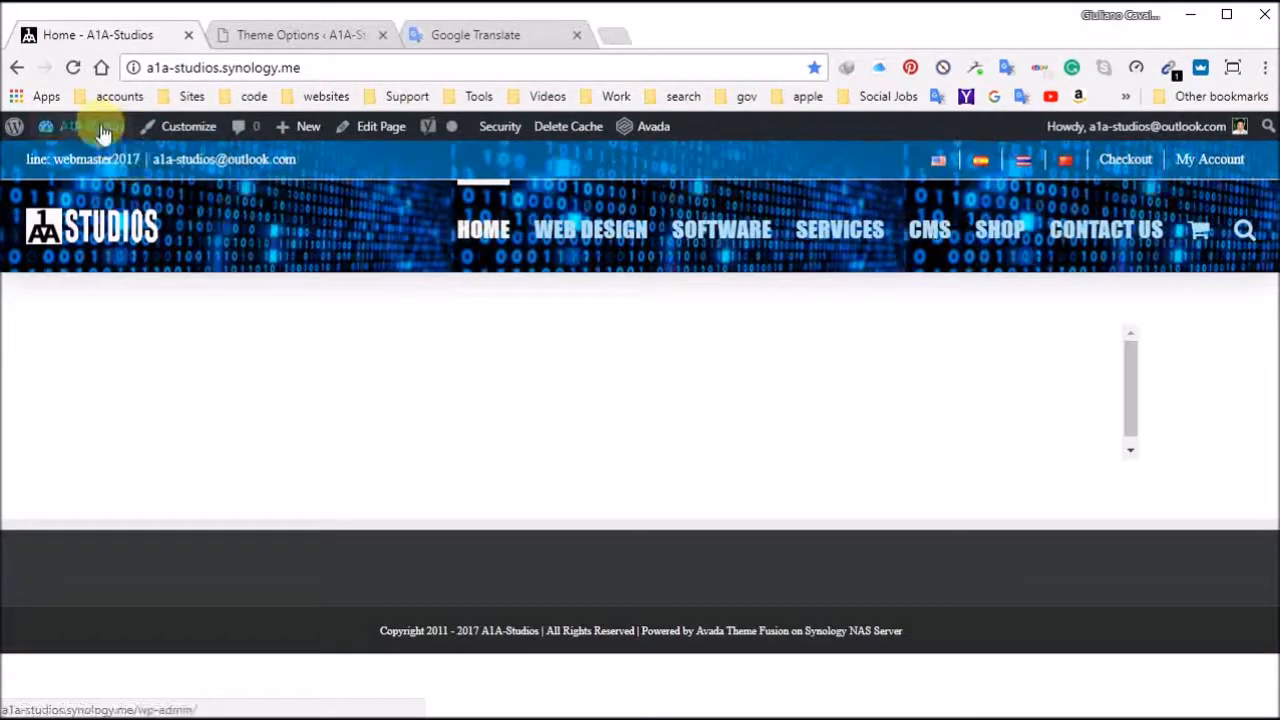
Step: Return to the dashboard, switch the admin language to Chinese and open the Avada Theme Options
{"action": "mouse_move", "coordinate": [88, 131]}
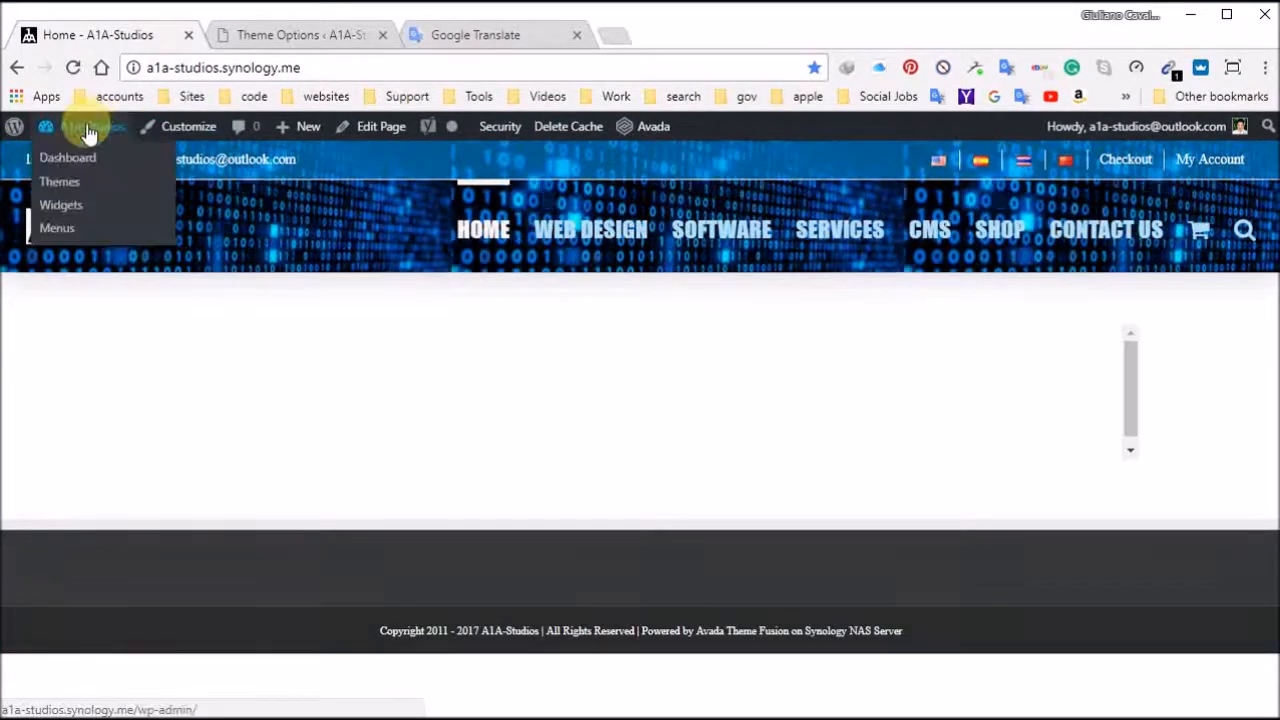
{"action": "left_click", "coordinate": [54, 163]}
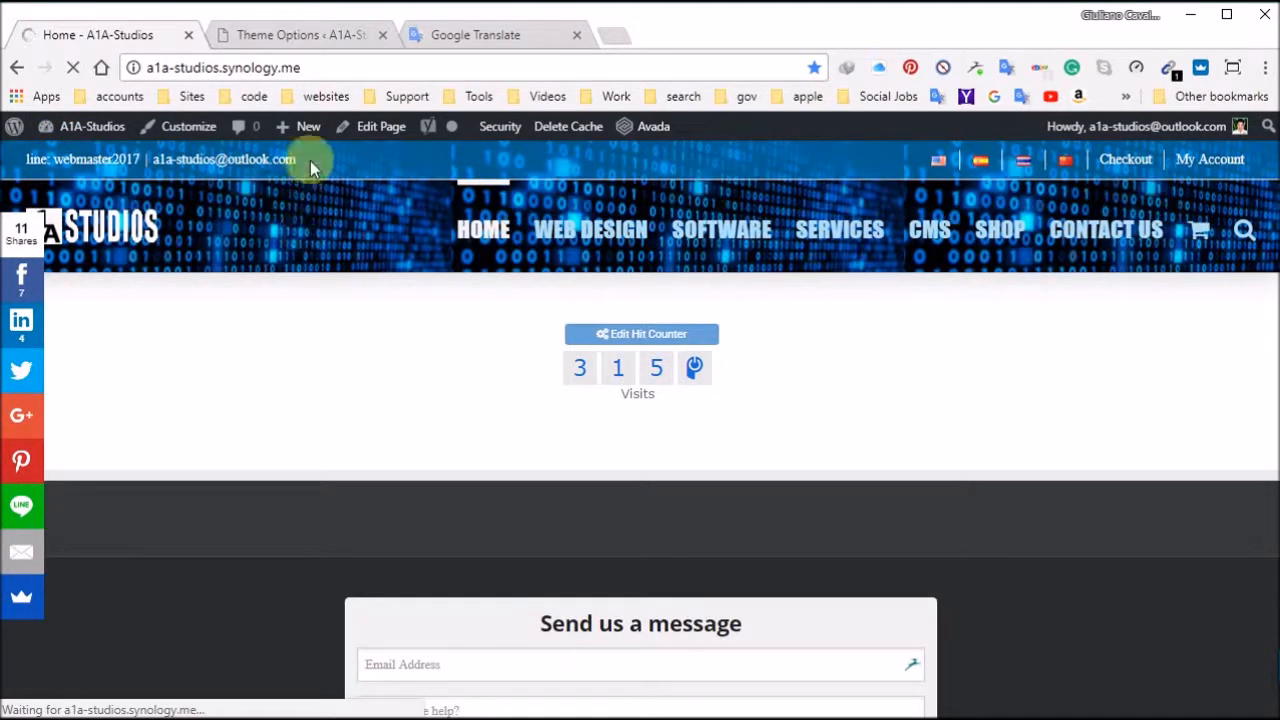
{"action": "mouse_move", "coordinate": [305, 128]}
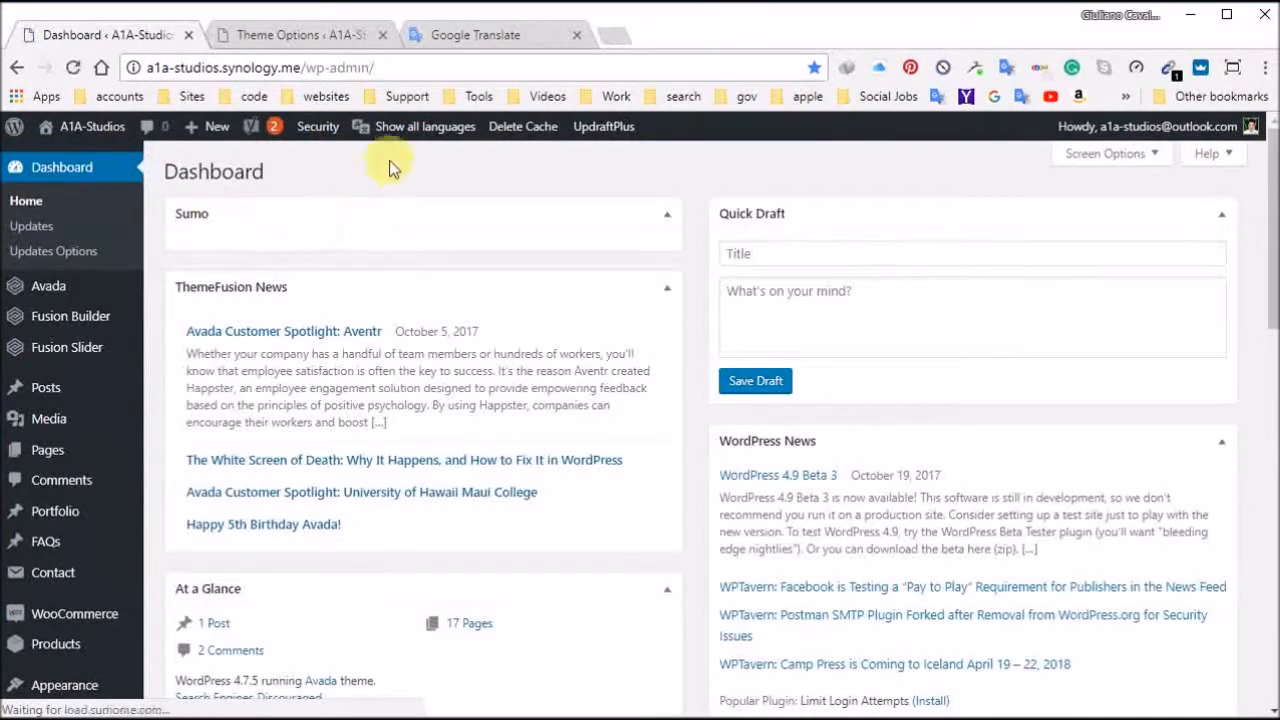
{"action": "mouse_move", "coordinate": [414, 127]}
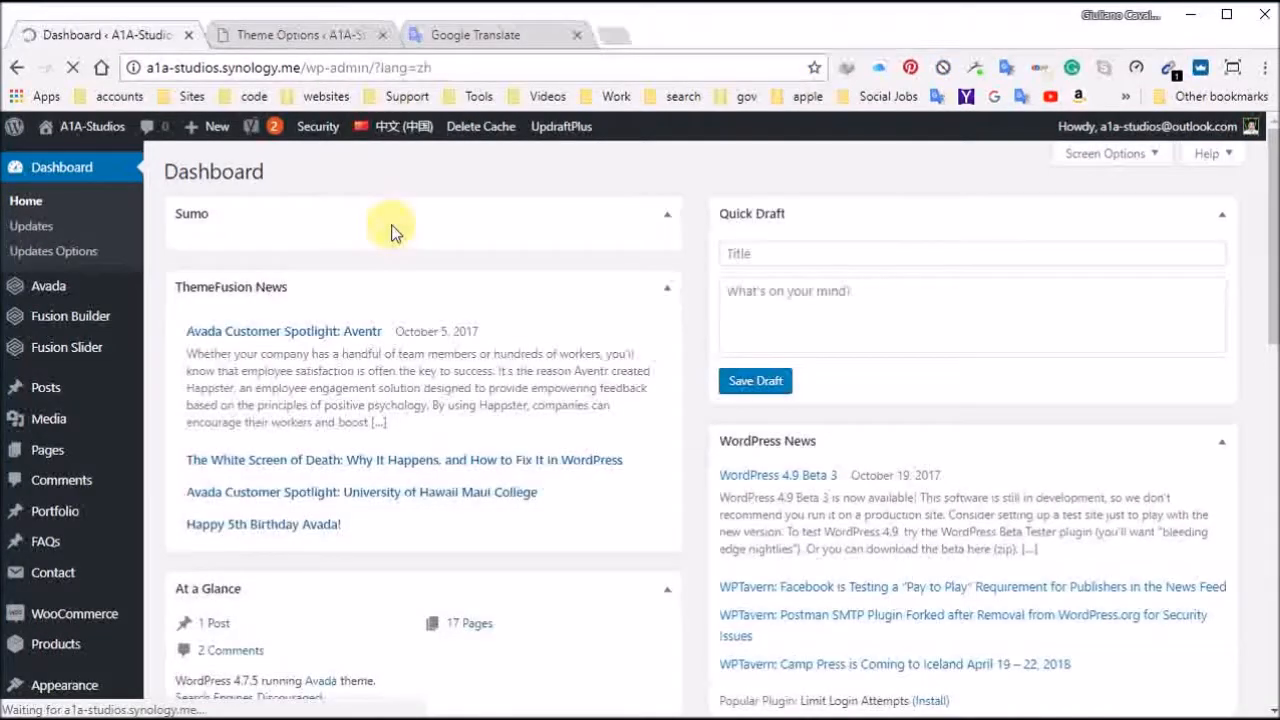
{"action": "mouse_move", "coordinate": [52, 286]}
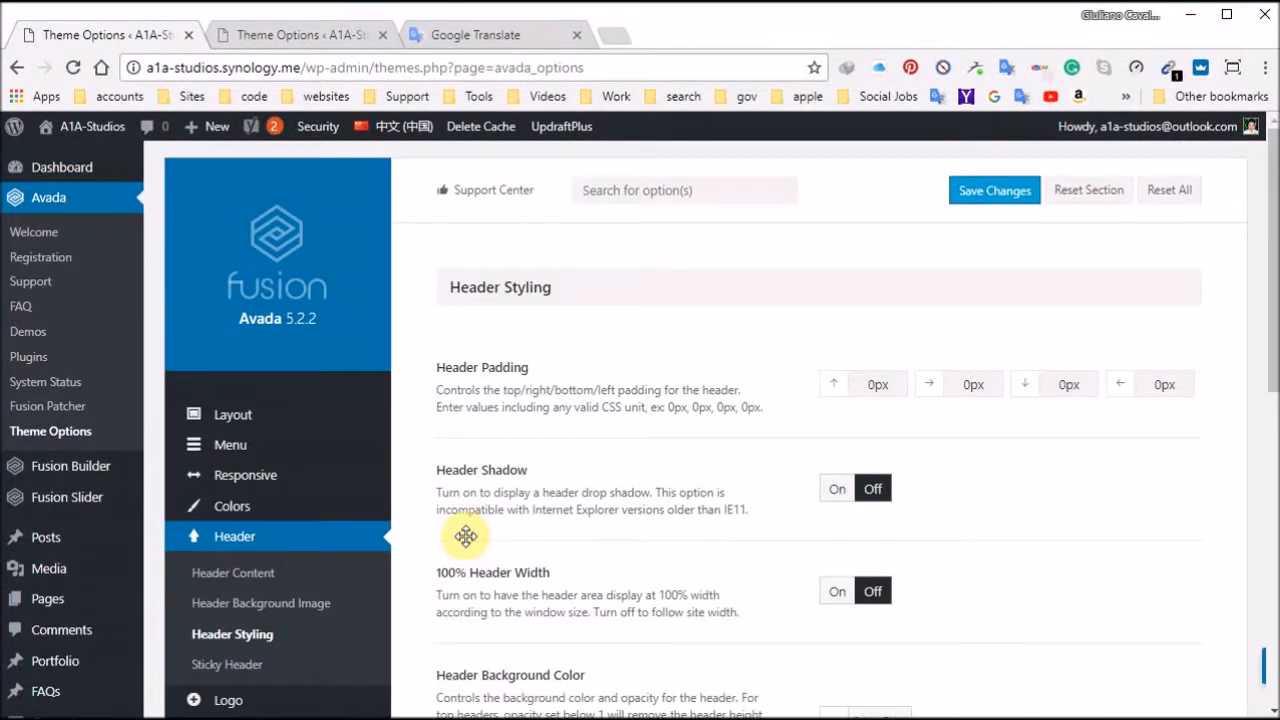
Step: Turn on Header Shadow and 100% Header Width in the Chinese header styling options
{"action": "scroll", "coordinate": [703, 457], "scroll_direction": "down", "scroll_amount": 2}
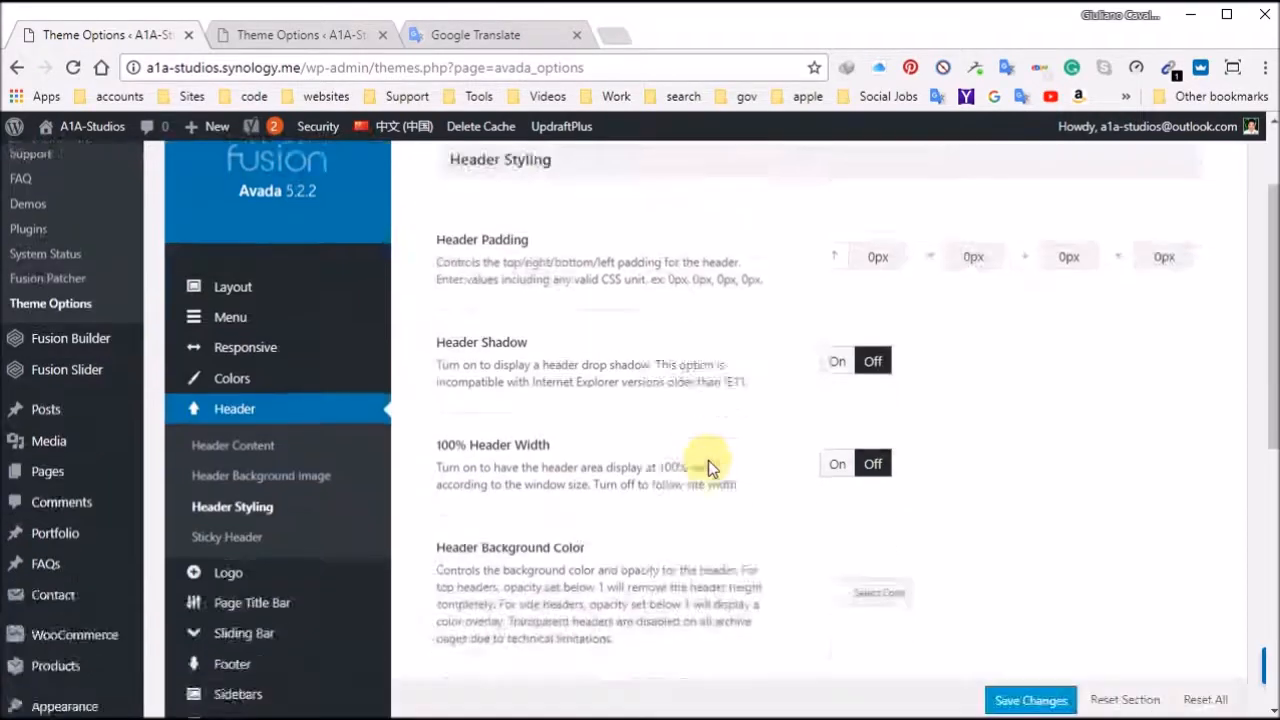
{"action": "left_click", "coordinate": [836, 290]}
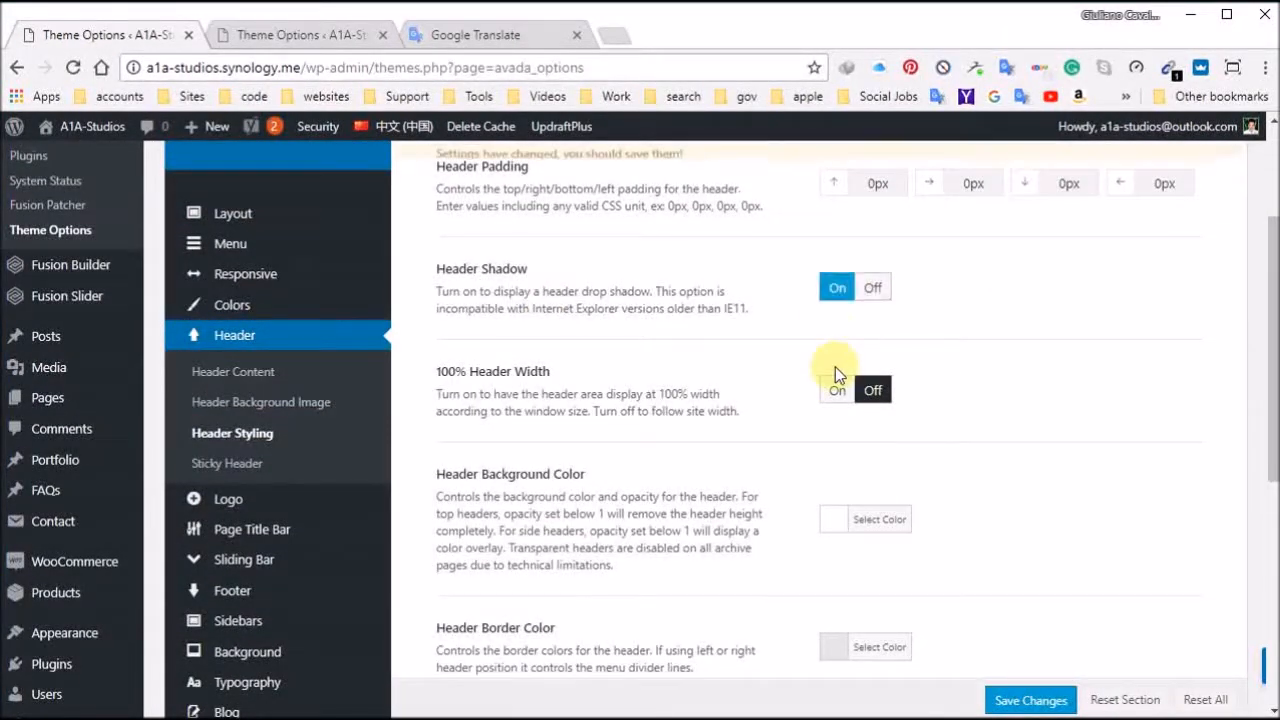
Step: Replace the Chinese Header Top Background Color with the copied value rgba(0,167,244,0.56) and save the theme options
{"action": "scroll", "coordinate": [716, 424], "scroll_direction": "down", "scroll_amount": 5}
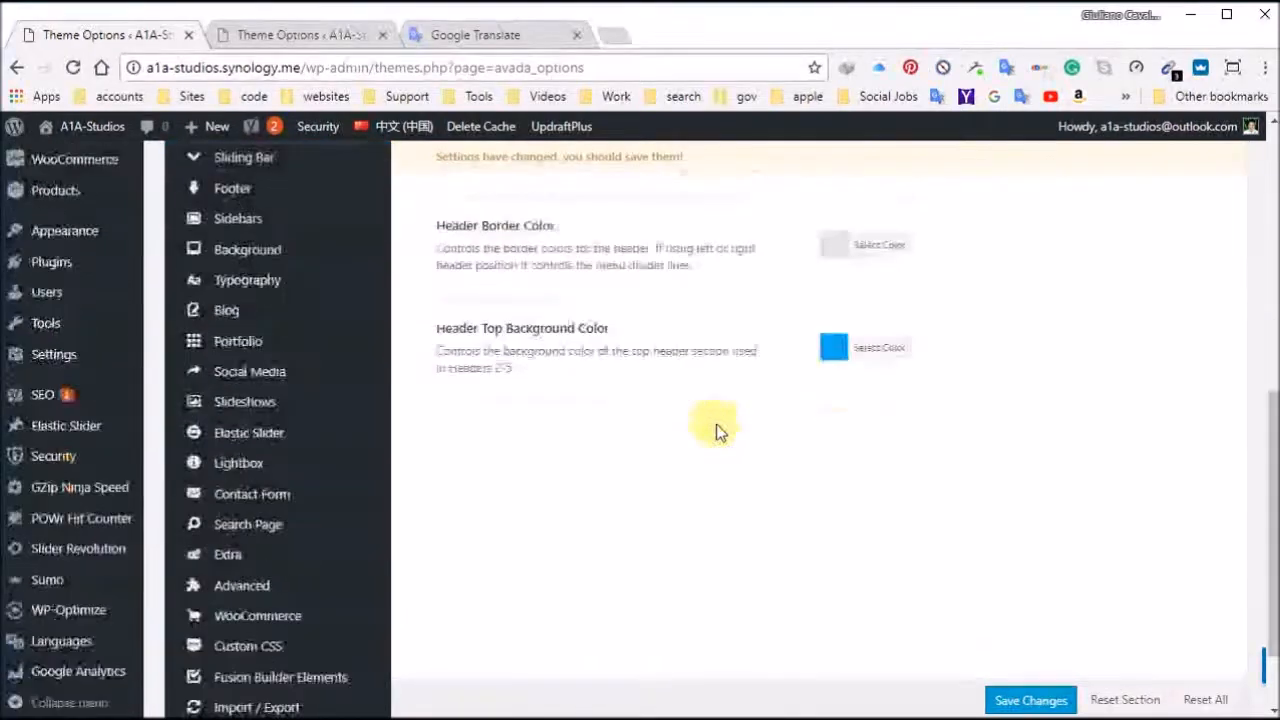
{"action": "scroll", "coordinate": [845, 502], "scroll_direction": "up", "scroll_amount": 3}
{"action": "left_click", "coordinate": [880, 546]}
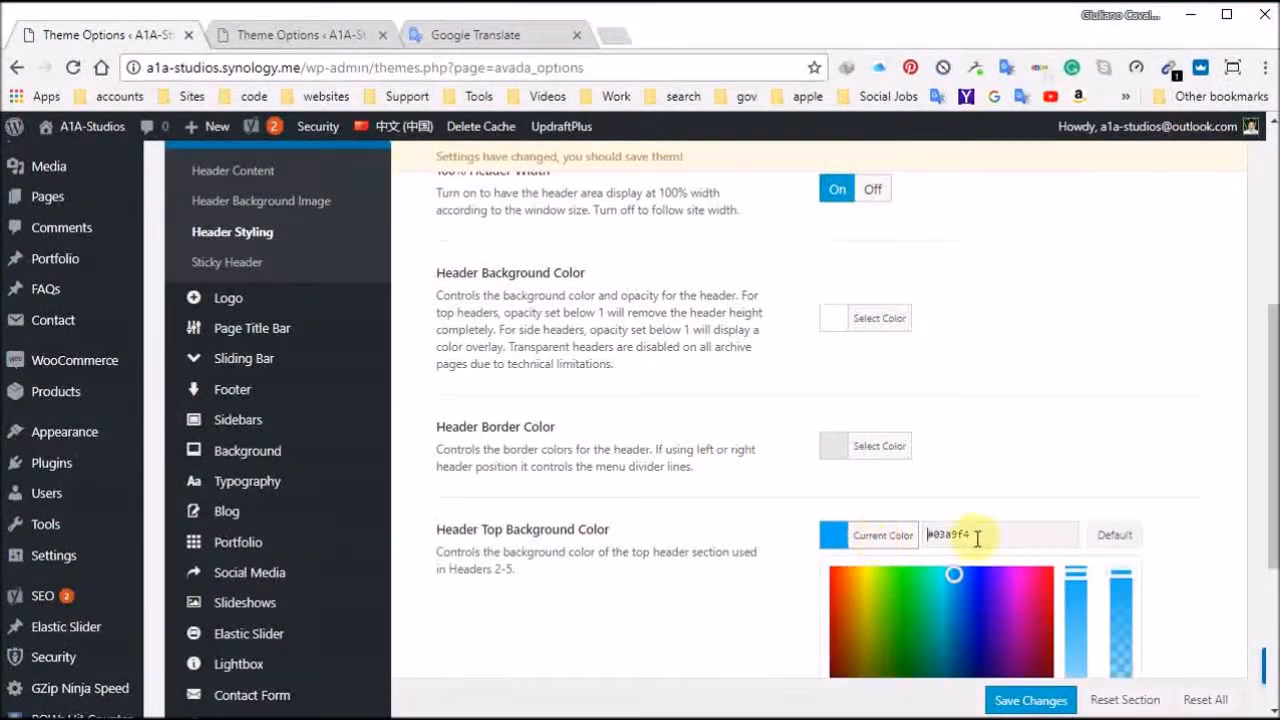
{"action": "right_click", "coordinate": [962, 537]}
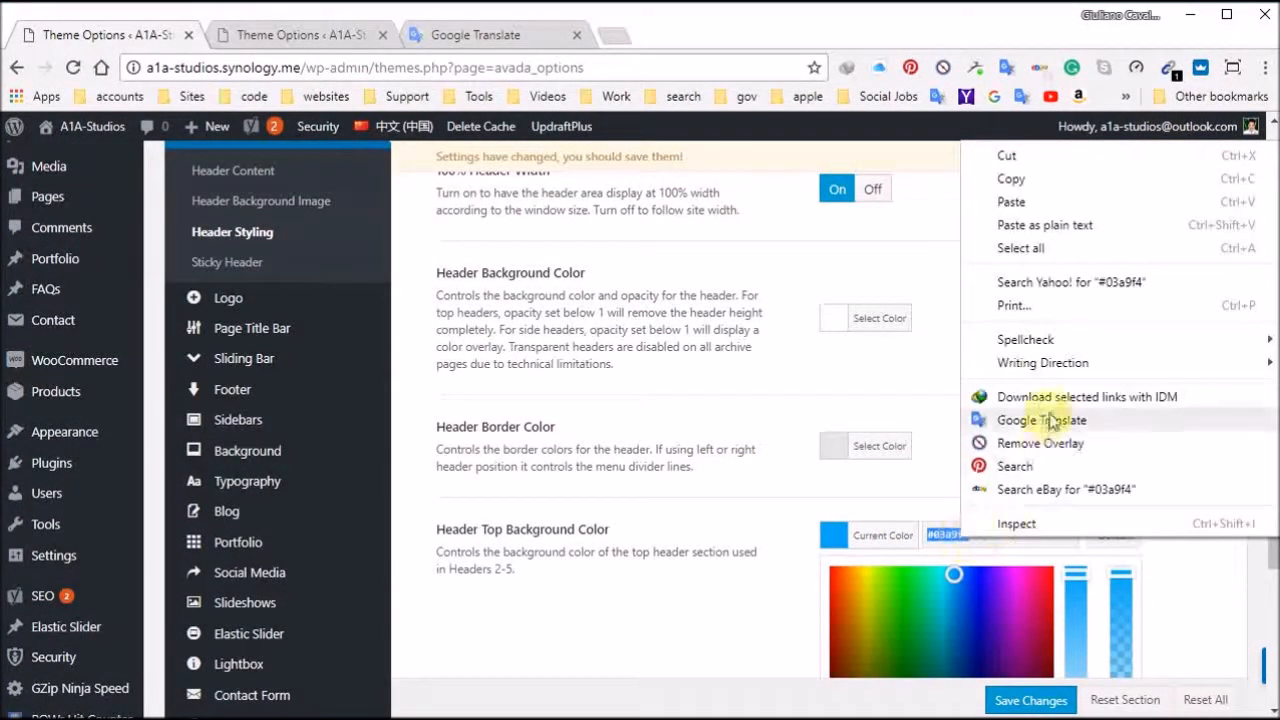
{"action": "left_click", "coordinate": [1040, 200]}
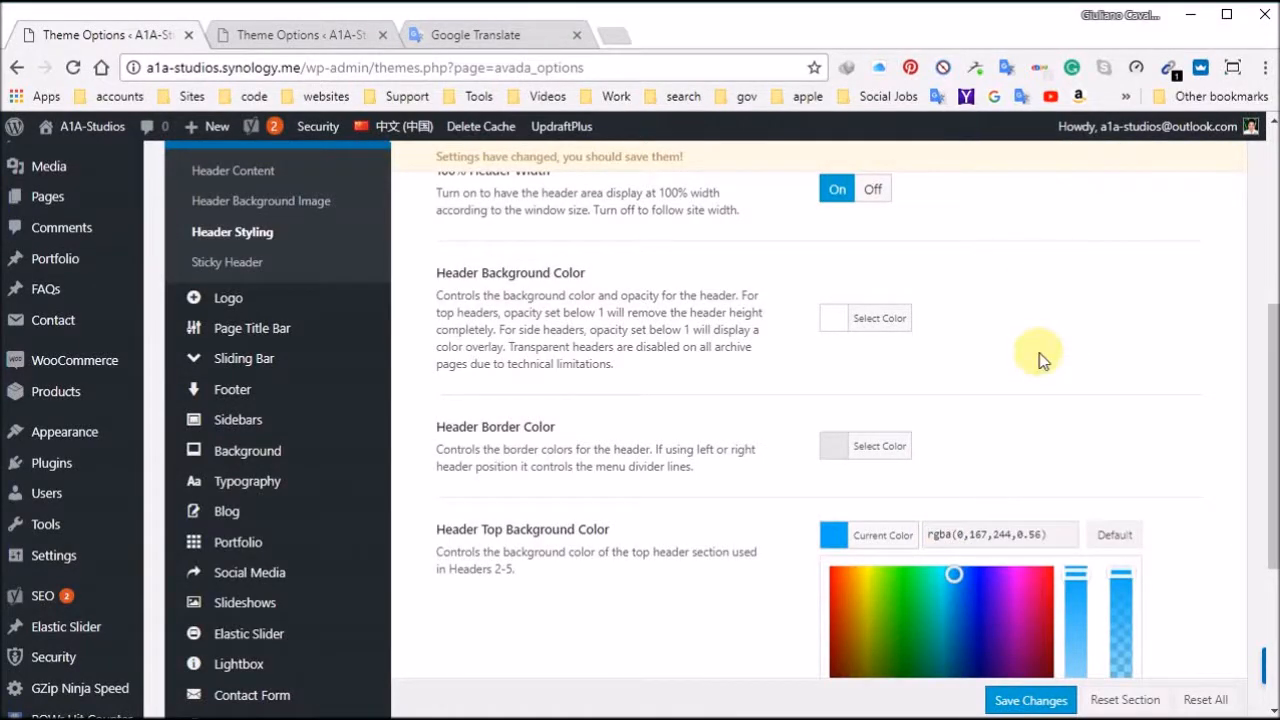
{"action": "key", "text": "Return"}
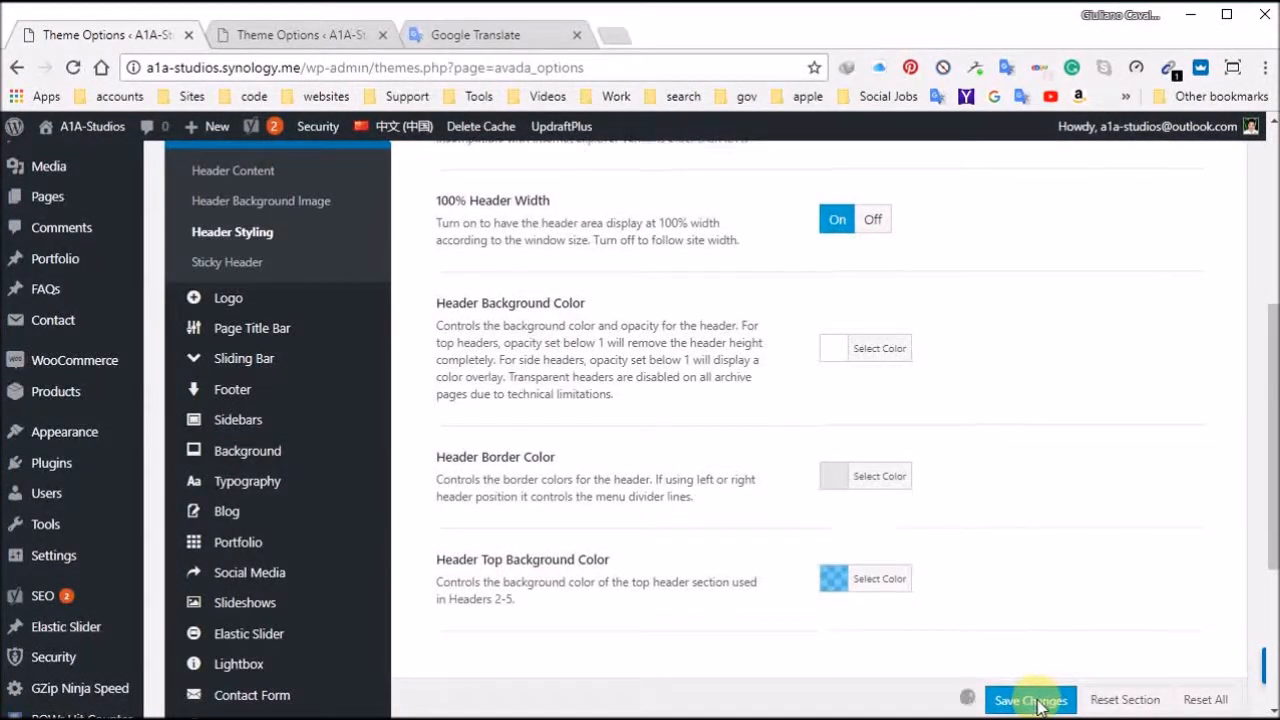
Step: Save the Chinese header styling changes in the theme options and delete the site's cache
{"action": "left_click", "coordinate": [1036, 703]}
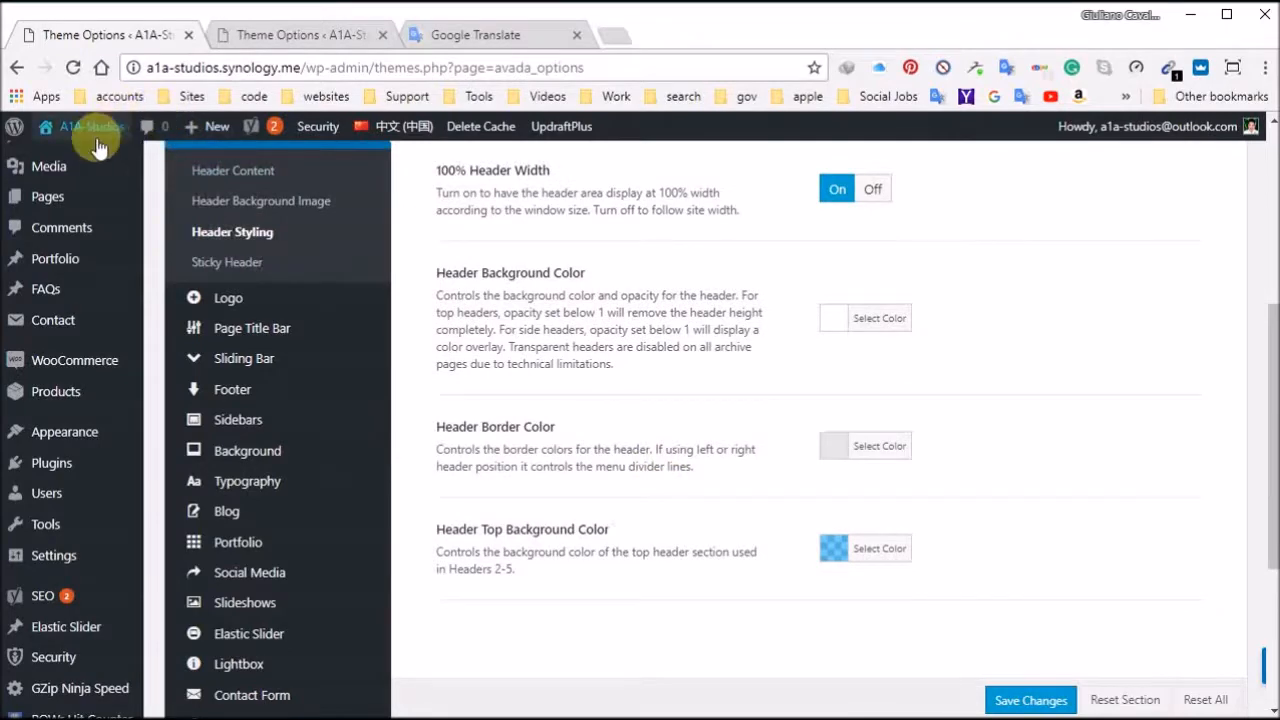
{"action": "scroll", "coordinate": [586, 460], "scroll_direction": "up", "scroll_amount": 4}
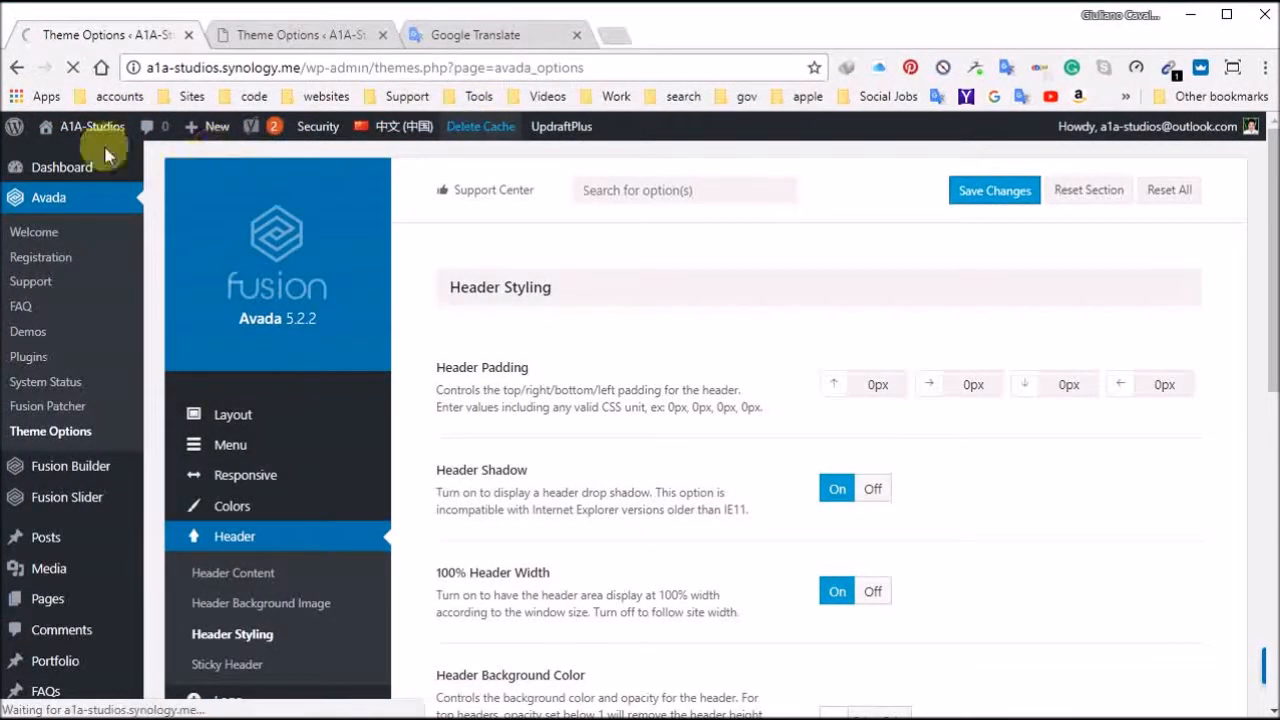
{"action": "mouse_move", "coordinate": [80, 138]}
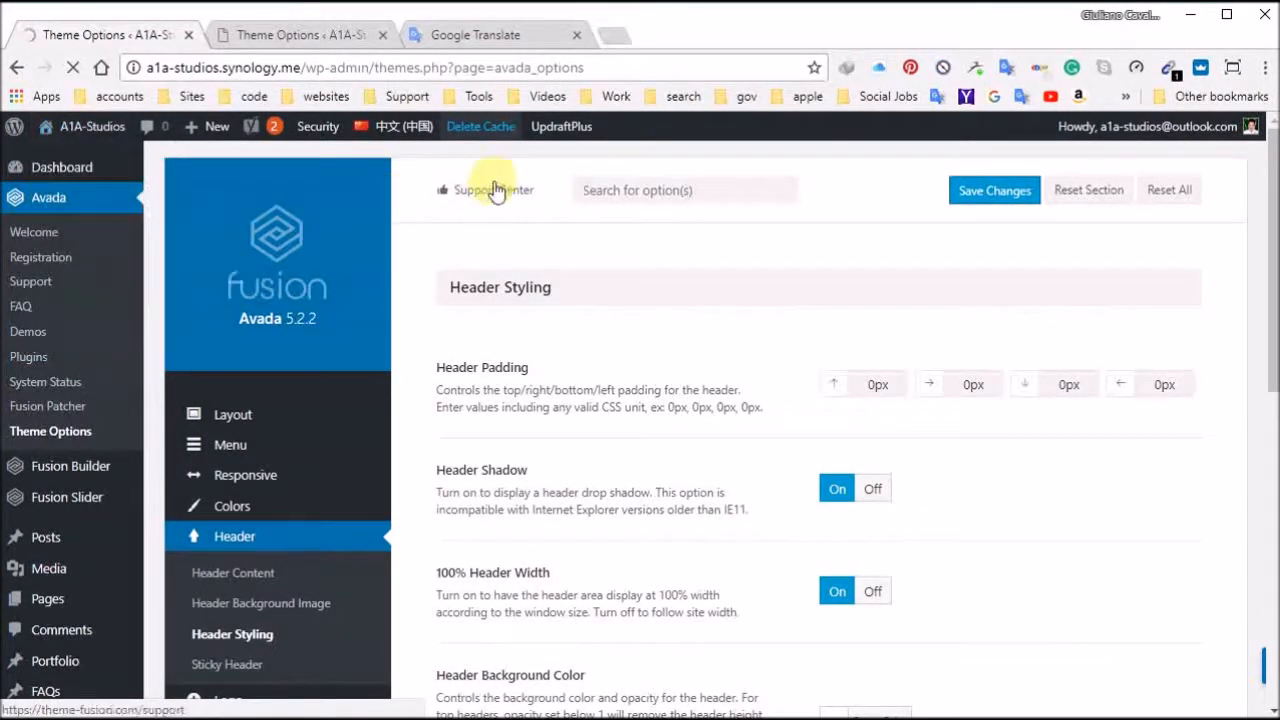
{"action": "scroll", "coordinate": [177, 423], "scroll_direction": "down", "scroll_amount": 10}
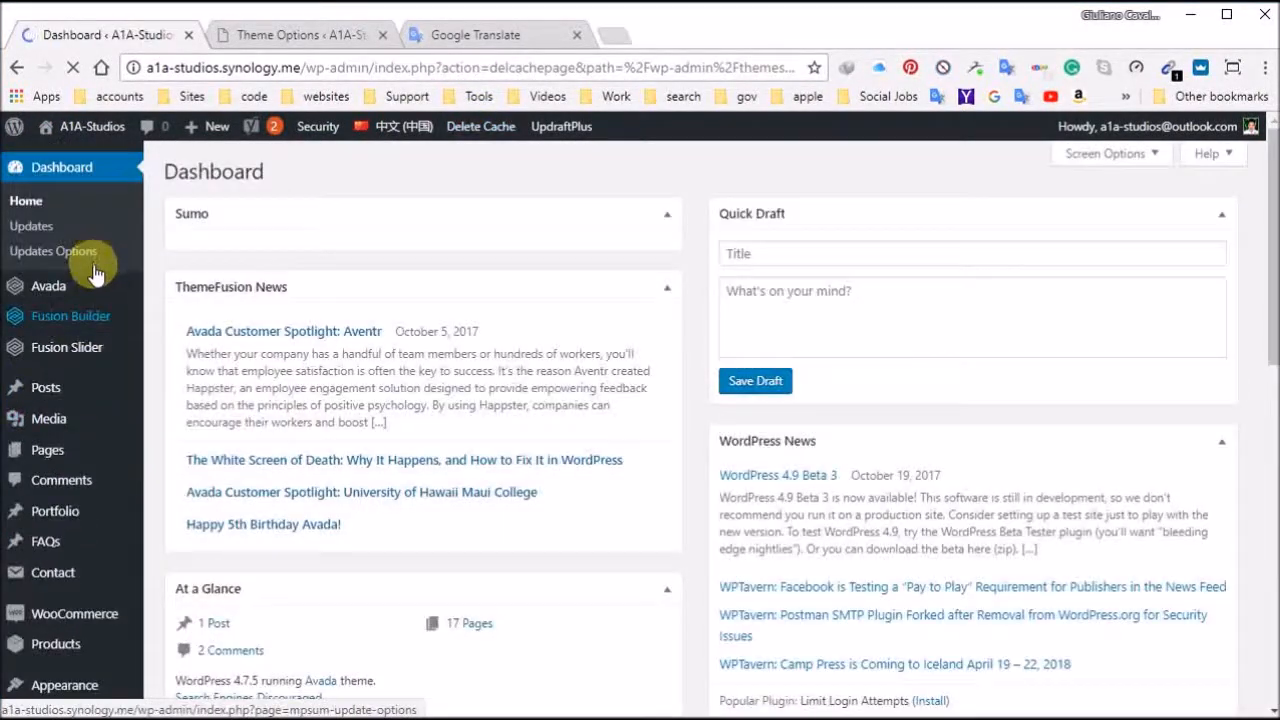
{"action": "scroll", "coordinate": [47, 527], "scroll_direction": "down", "scroll_amount": 5}
{"action": "scroll", "coordinate": [47, 527], "scroll_direction": "down", "scroll_amount": 3}
{"action": "mouse_move", "coordinate": [75, 345]}
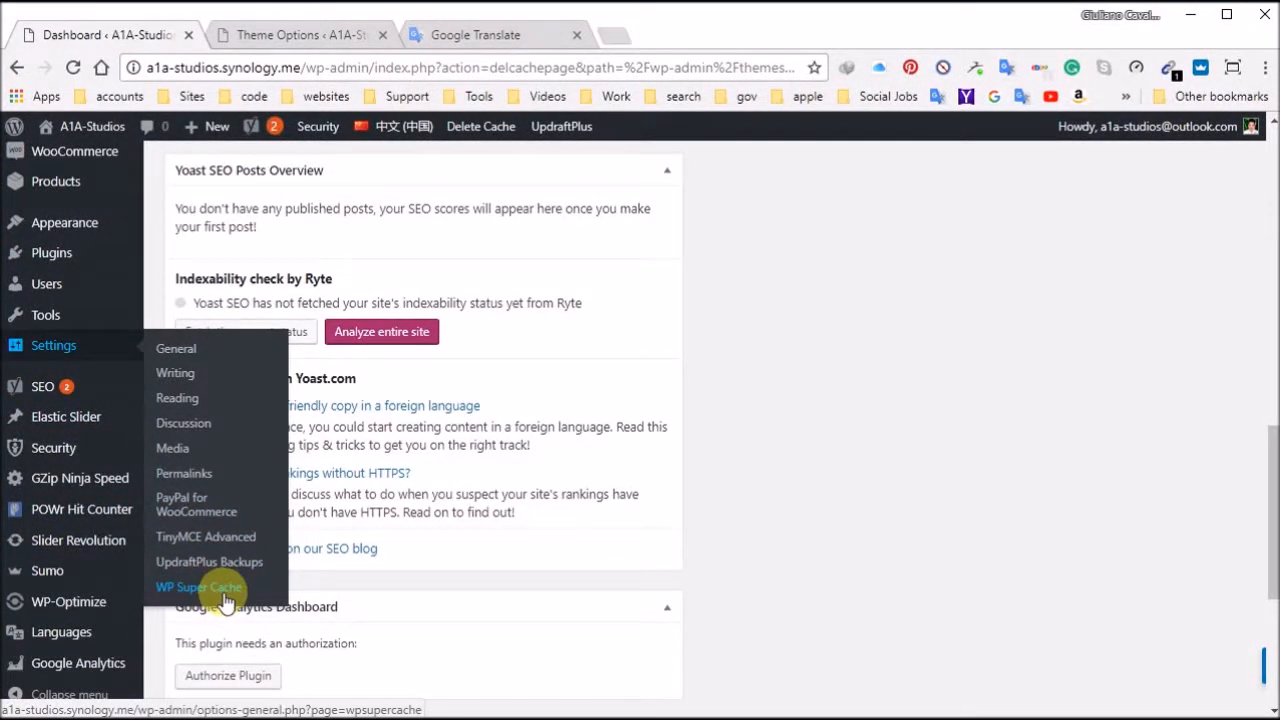
Step: Open the live site and compare the header and menu on the English, Spanish, Thai and Chinese home pages
{"action": "scroll", "coordinate": [128, 386], "scroll_direction": "up", "scroll_amount": 3}
{"action": "left_click", "coordinate": [80, 127]}
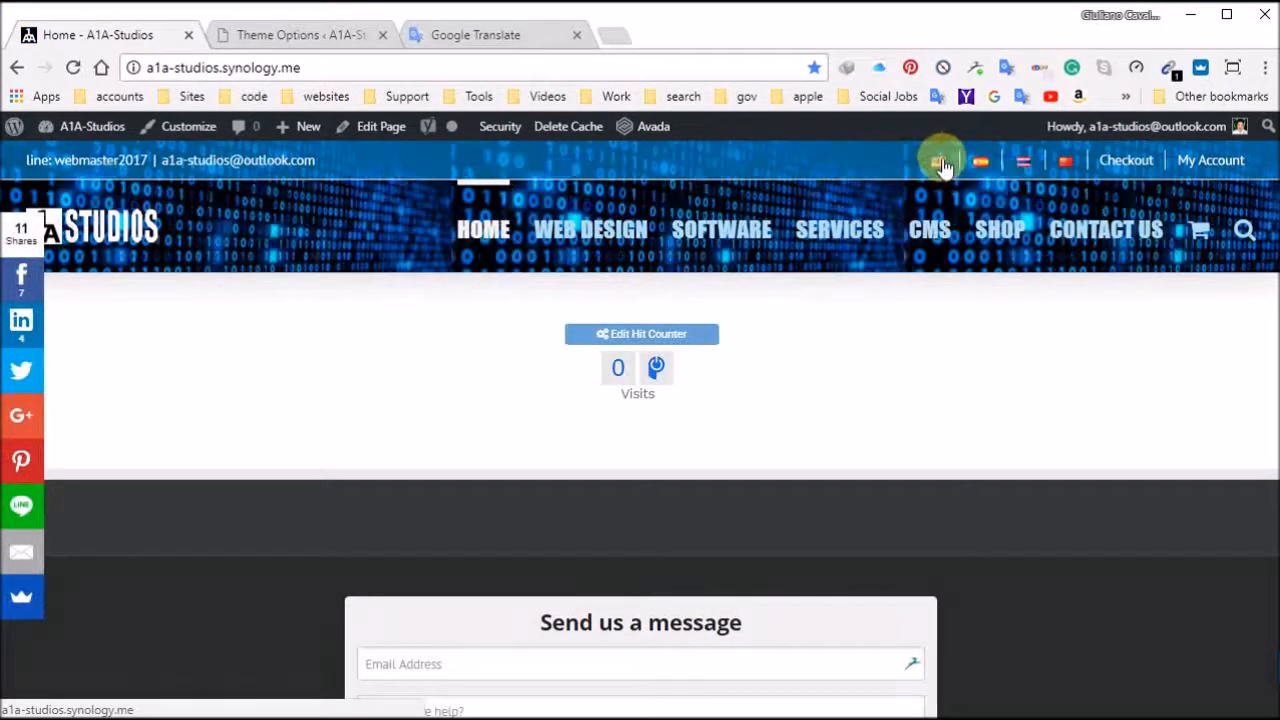
{"action": "left_click", "coordinate": [979, 163]}
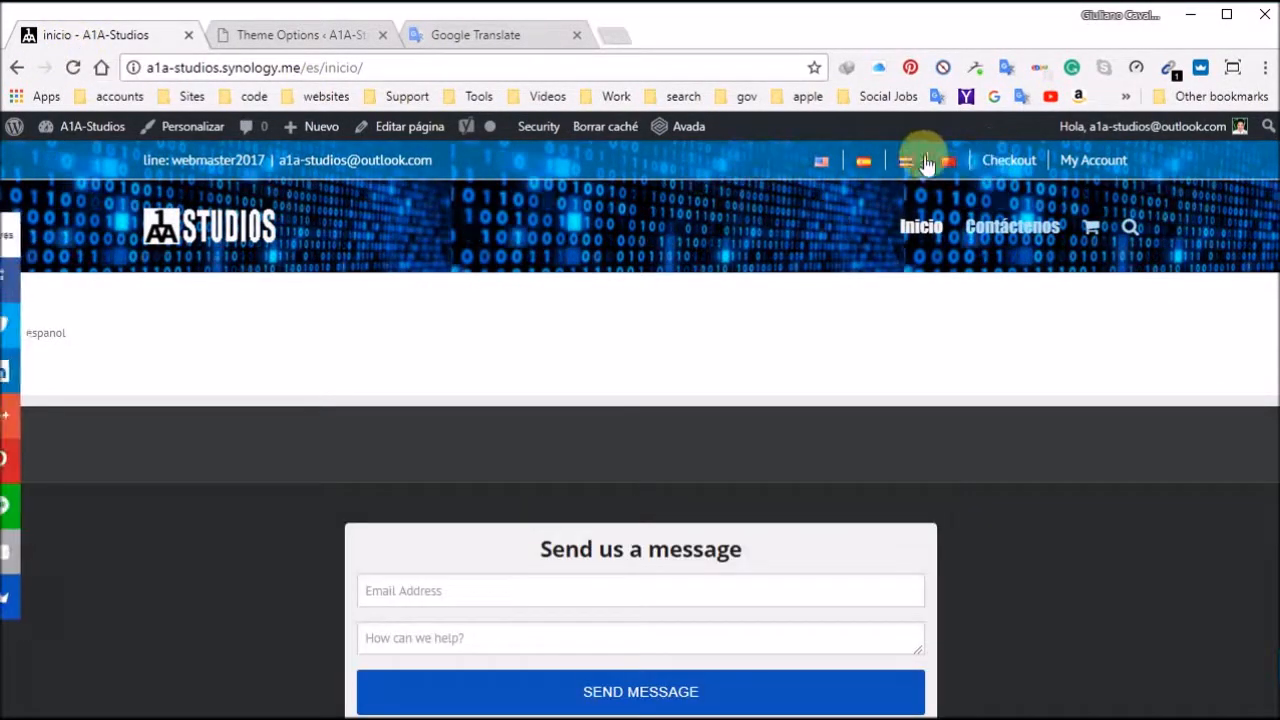
{"action": "left_click", "coordinate": [905, 164]}
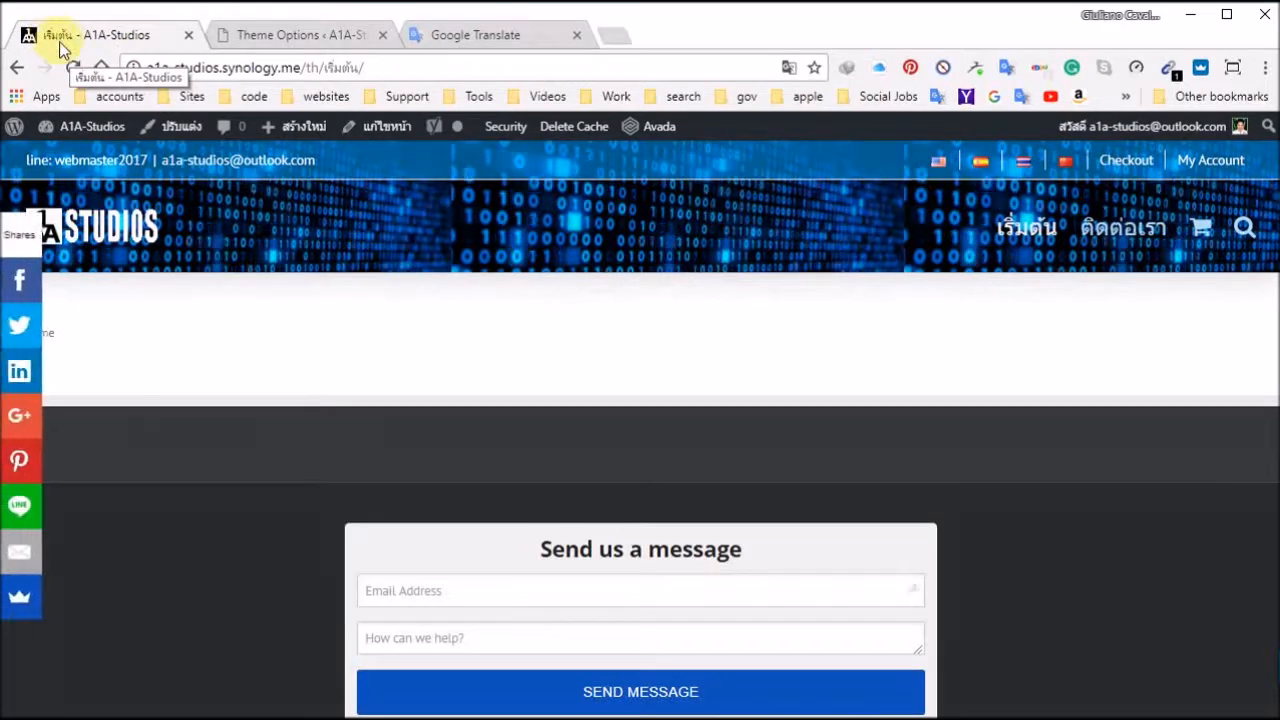
{"action": "left_click", "coordinate": [1065, 165]}
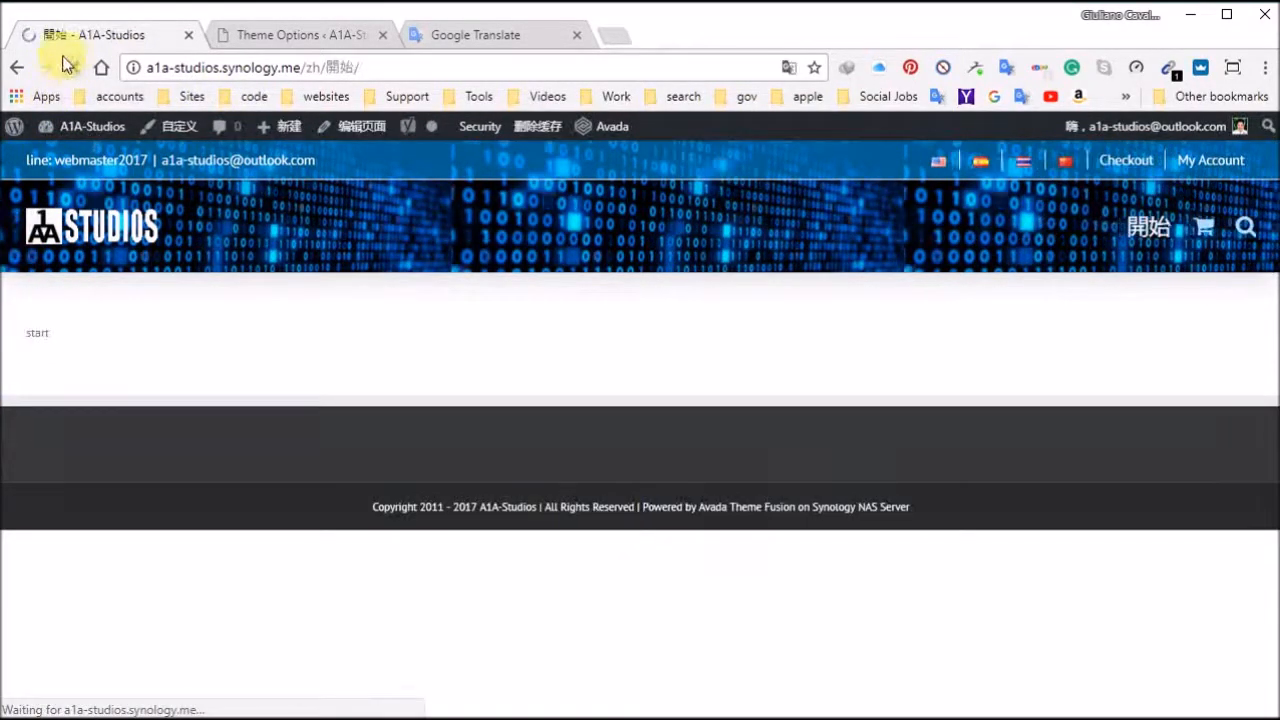